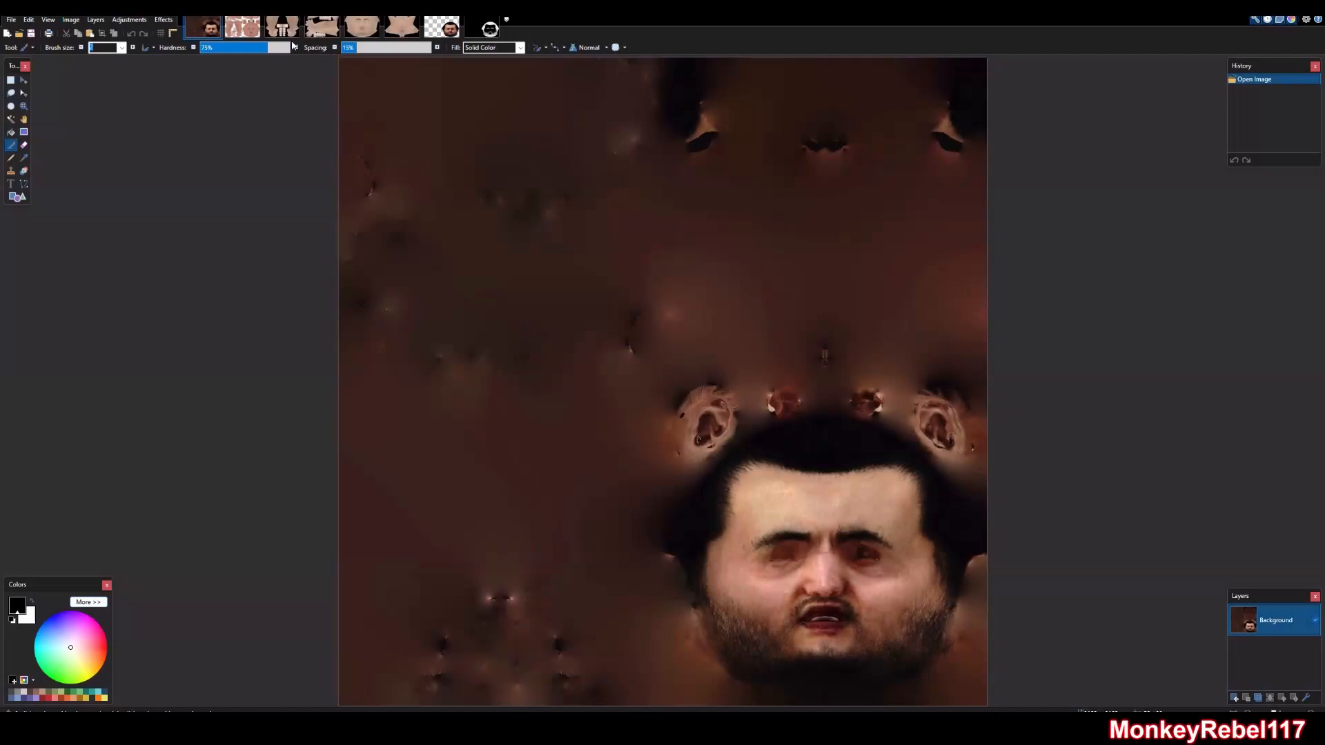
# Review the open combined body texture and the separate legs, arms, face and torso skin textures
pyautogui.click(238, 24)
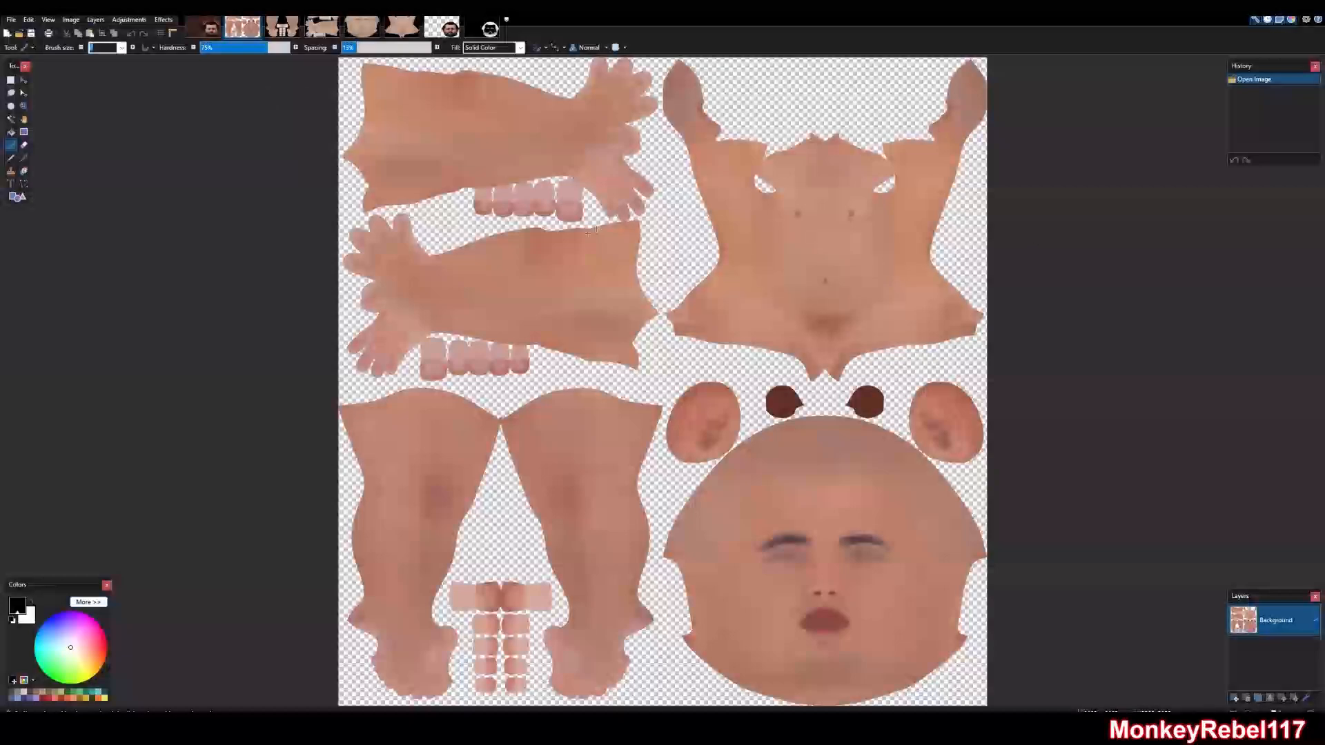
pyautogui.click(295, 26)
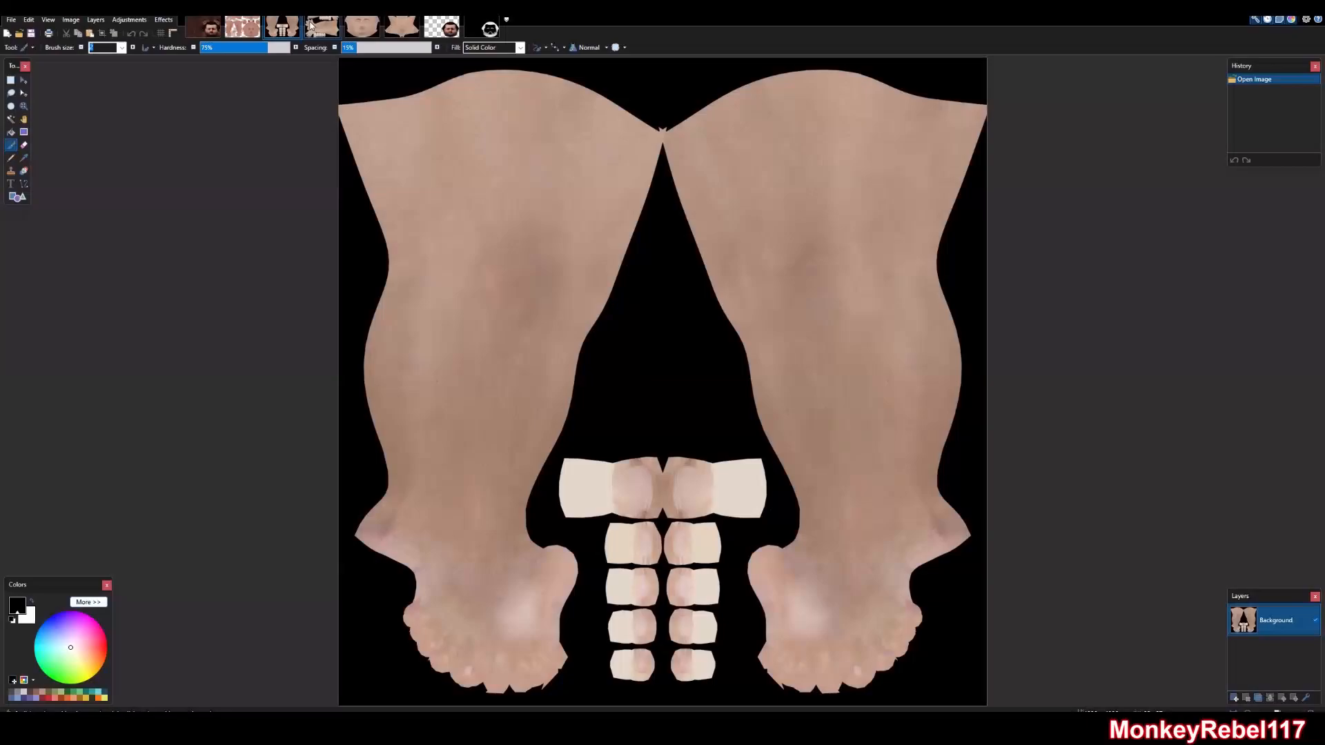
pyautogui.click(310, 26)
pyautogui.click(360, 28)
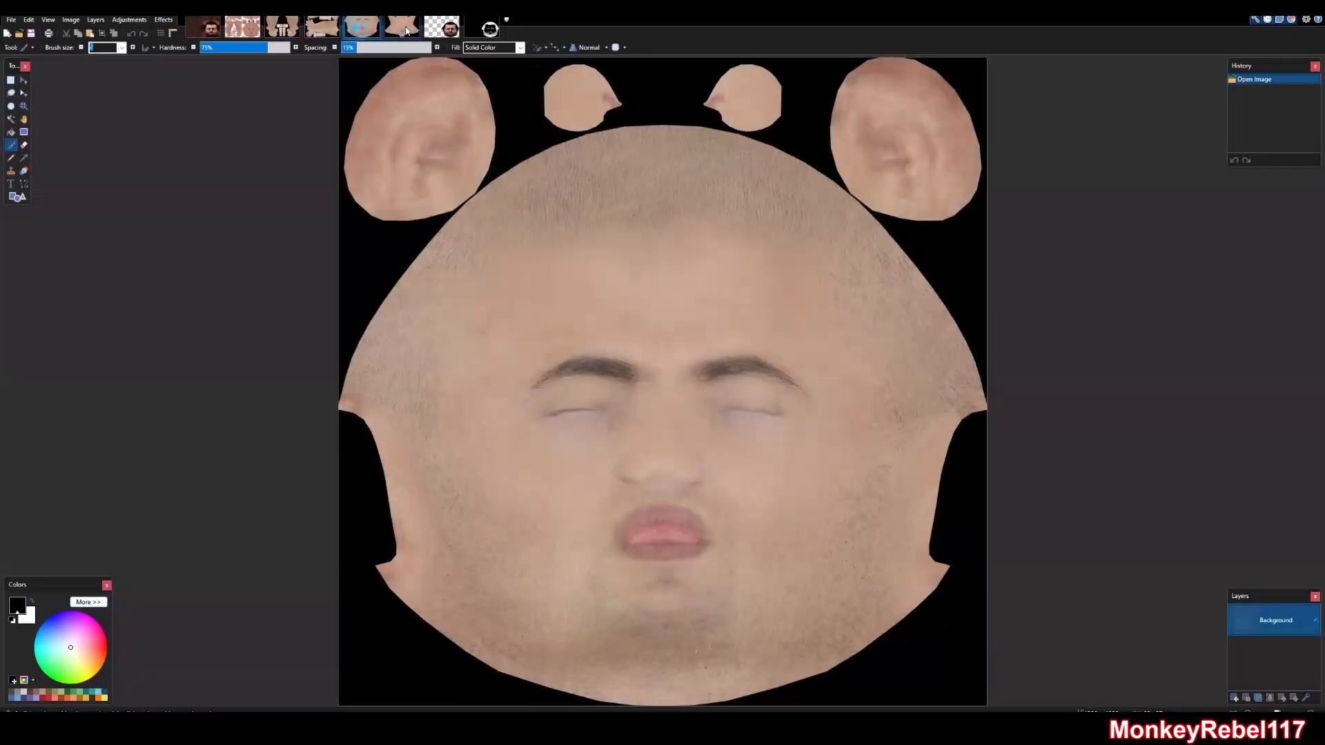
pyautogui.click(401, 27)
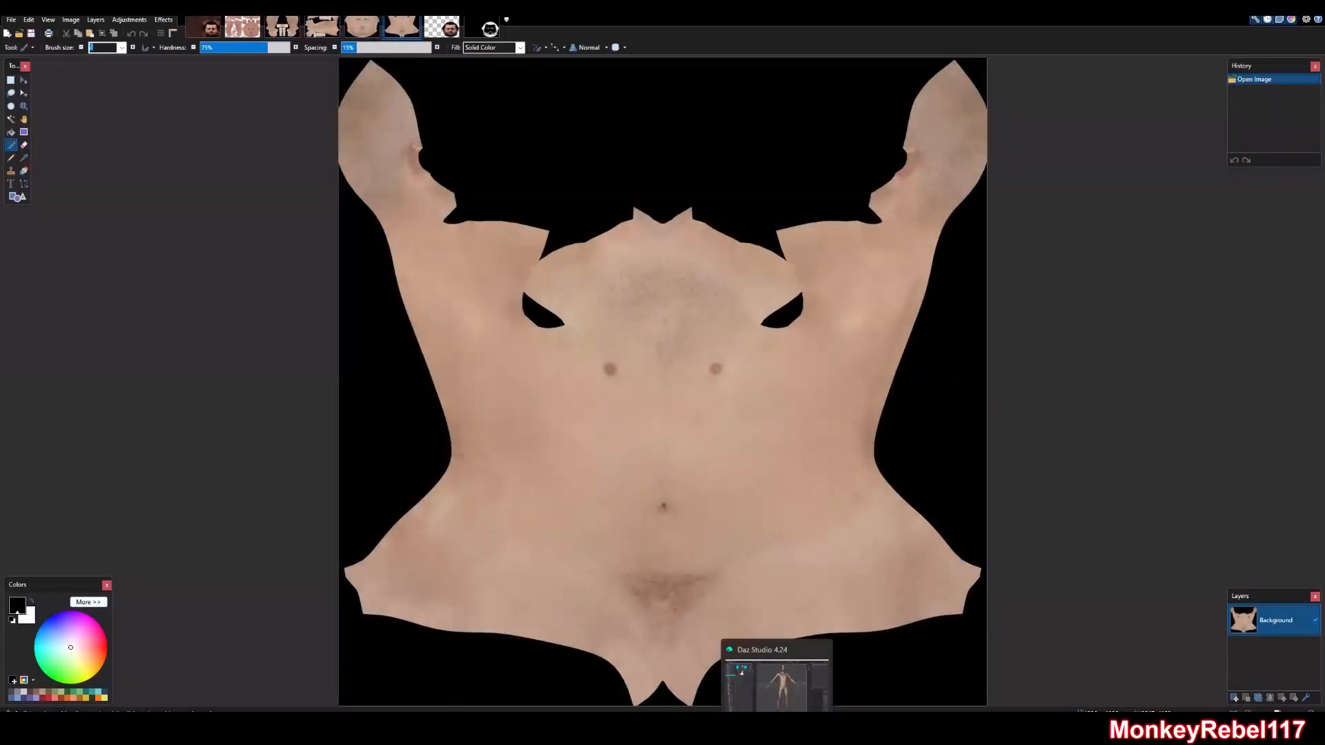
# Switch to Daz Studio, select the Genesis 8 Male figure and browse for the image file behind the Ears surface's Base Color
pyautogui.click(776, 727)
pyautogui.click(154, 105)
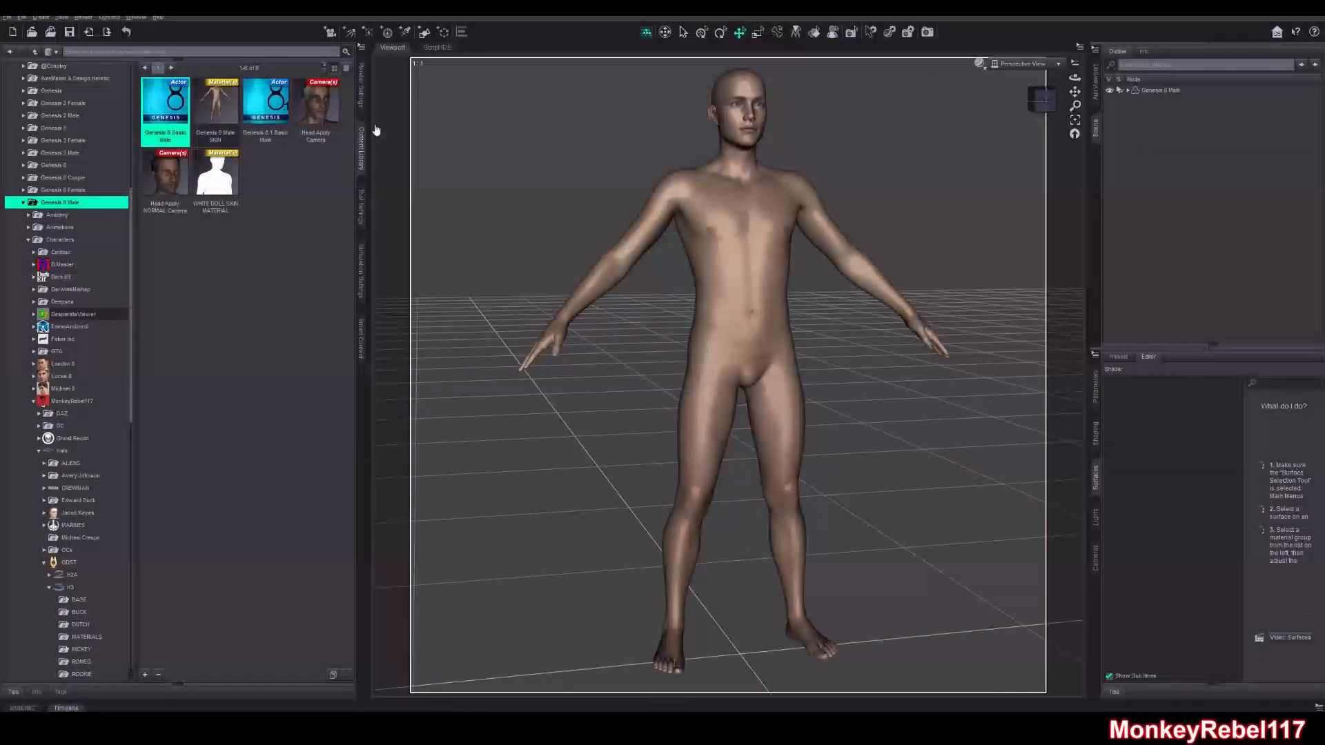
pyautogui.click(1171, 92)
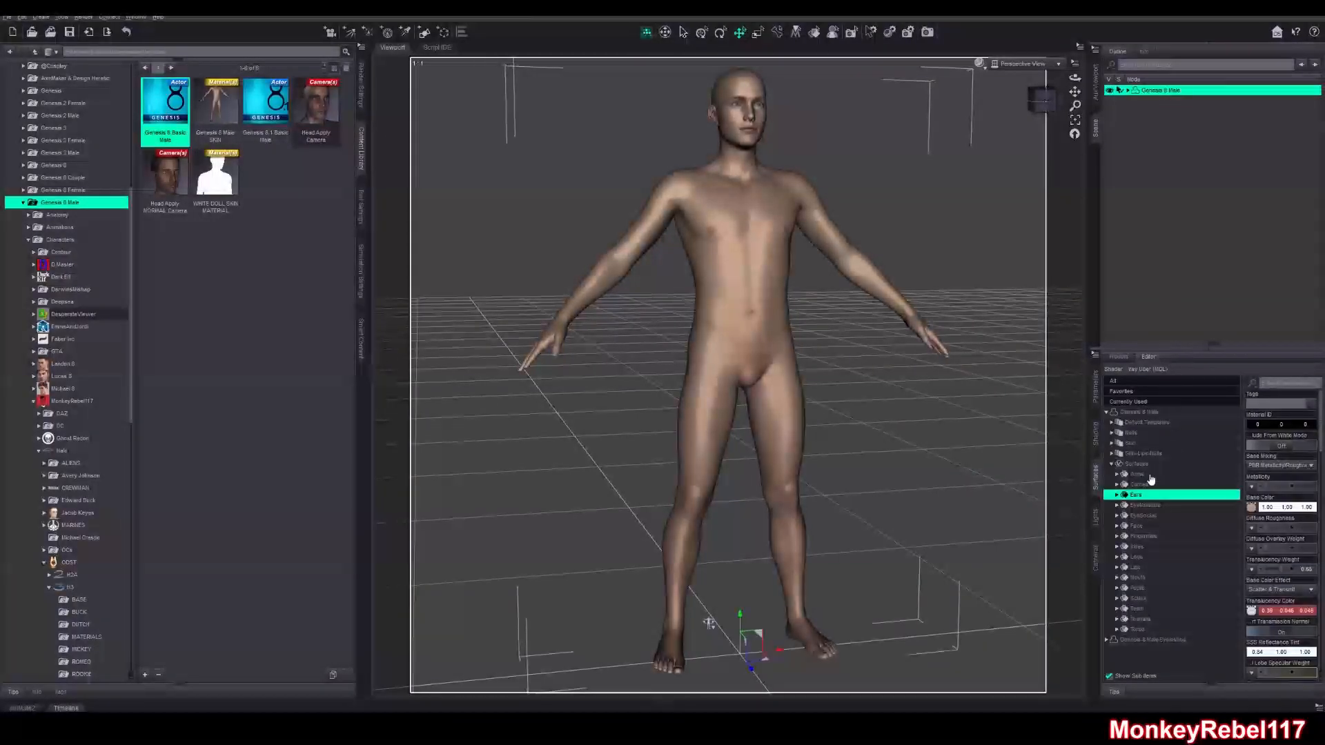
pyautogui.click(1135, 506)
pyautogui.click(1135, 495)
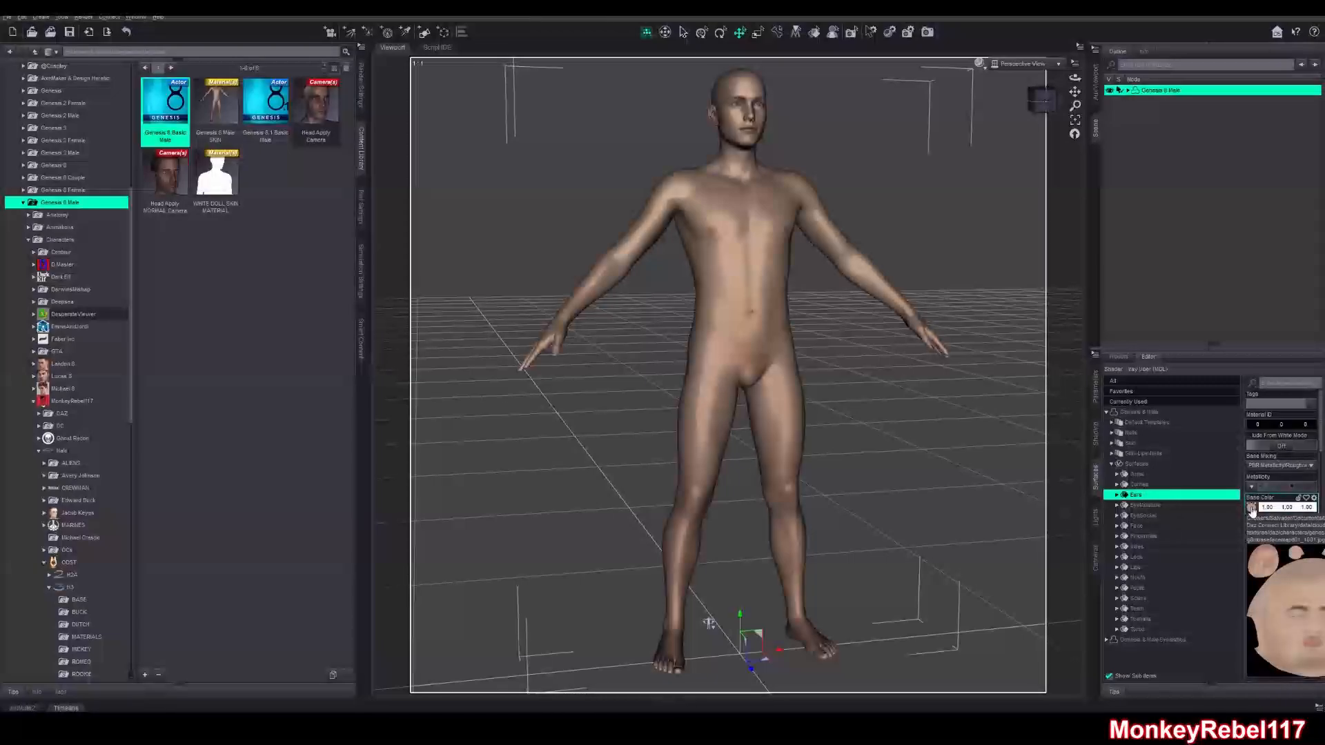
pyautogui.click(1251, 511)
pyautogui.click(1235, 489)
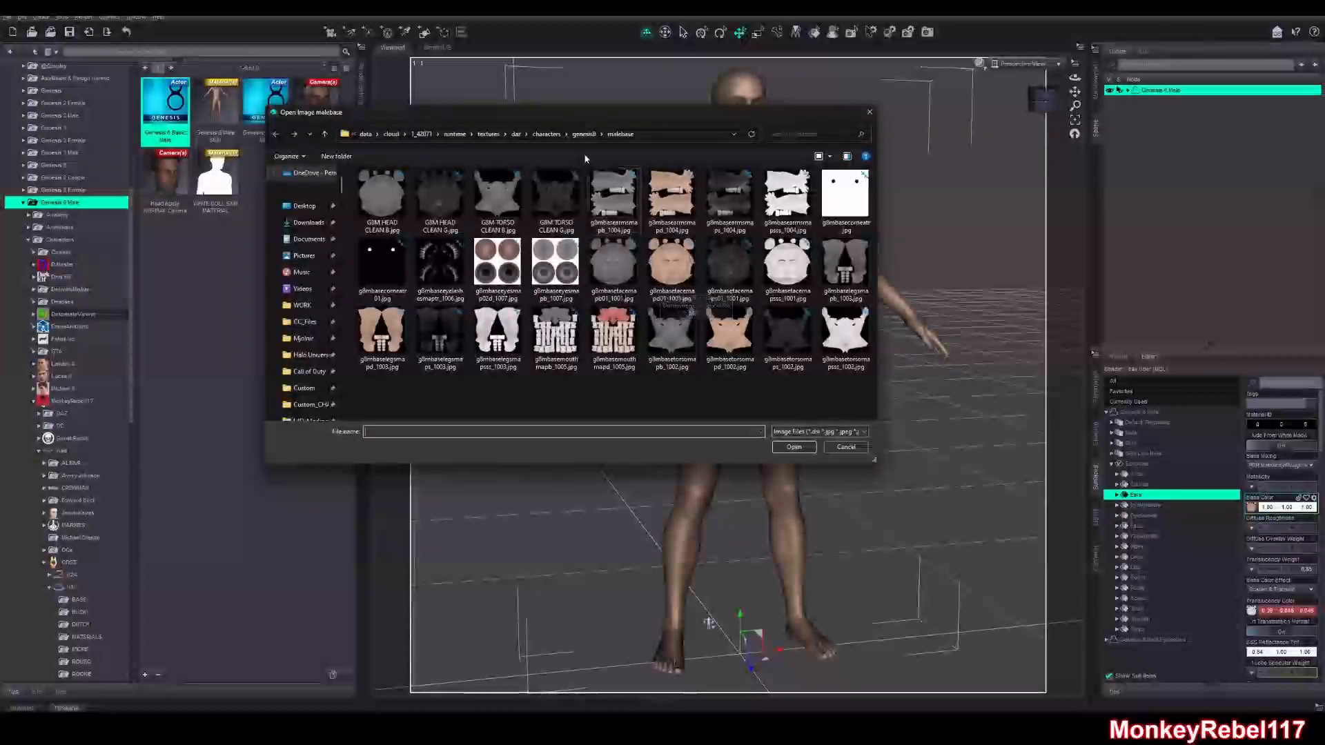
# Compare the diffuse, bump and specular maps for the torso, legs and face in the malebase texture folder
pyautogui.click(662, 283)
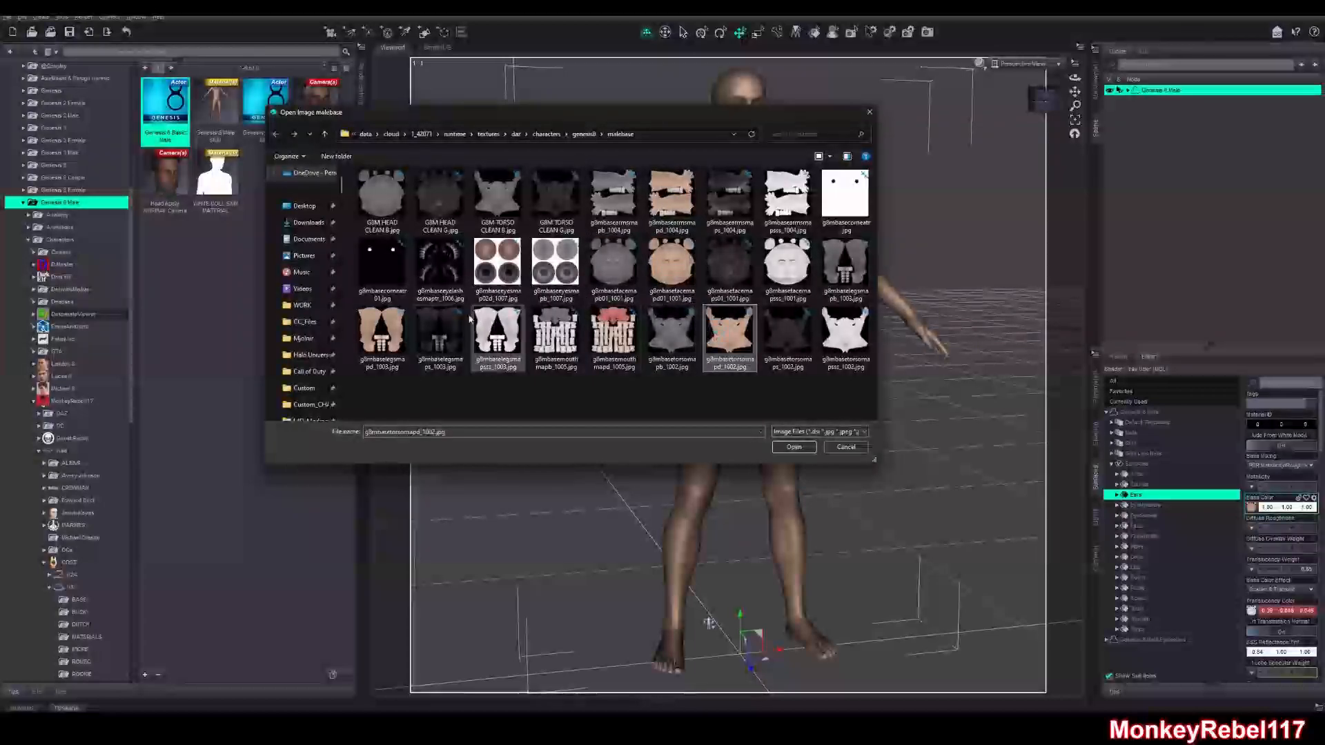
pyautogui.click(381, 331)
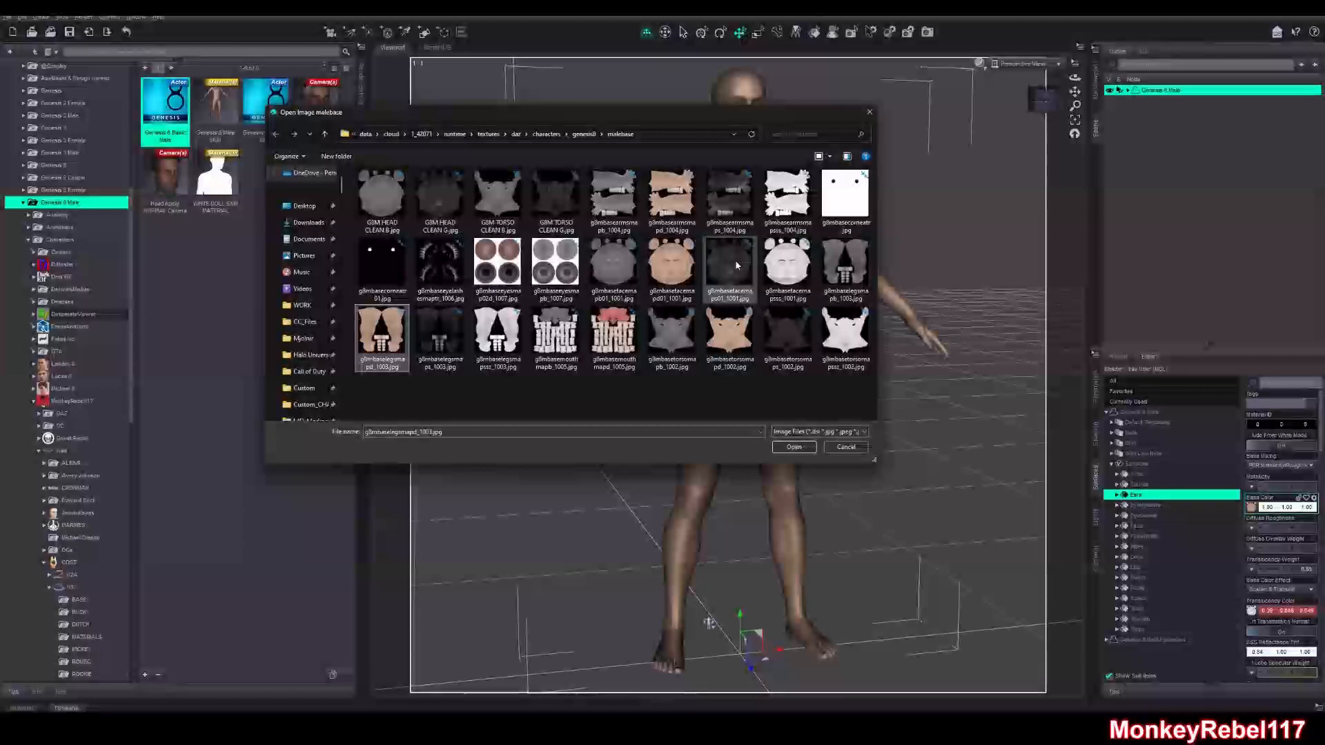
pyautogui.click(617, 272)
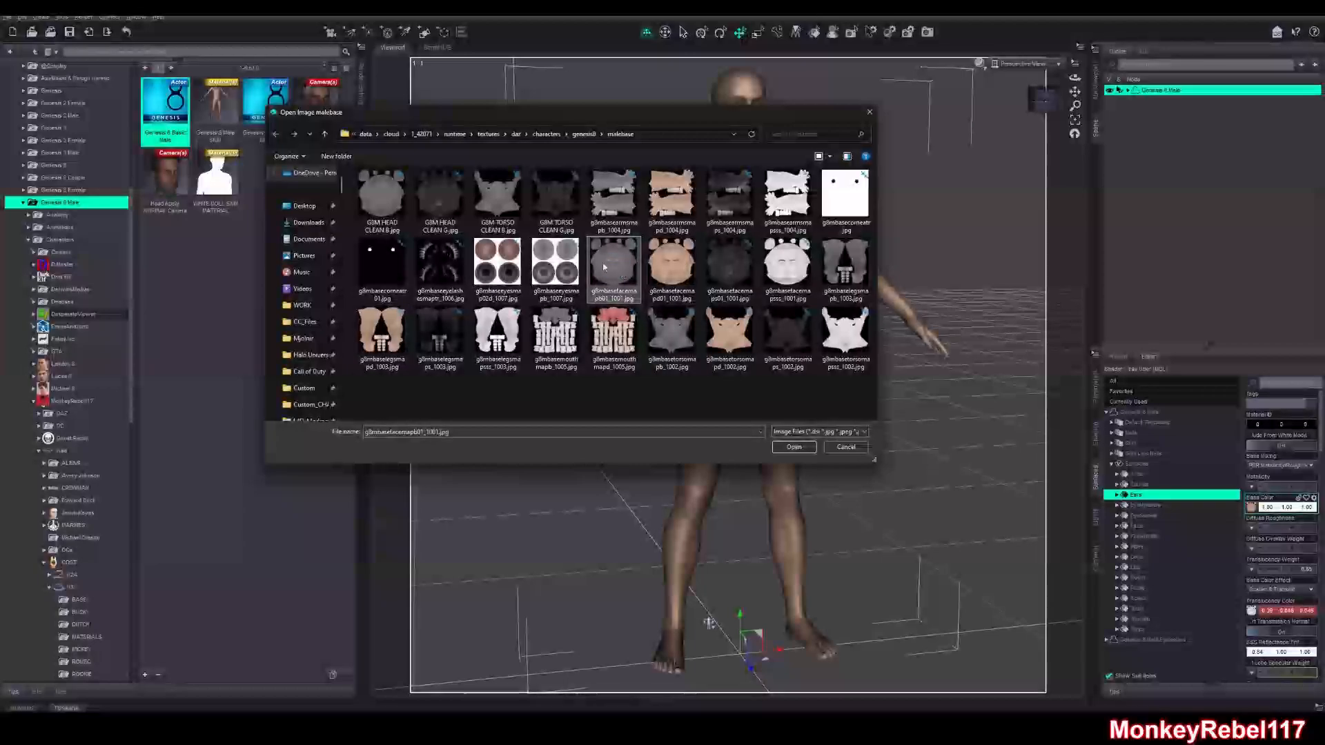
pyautogui.click(736, 261)
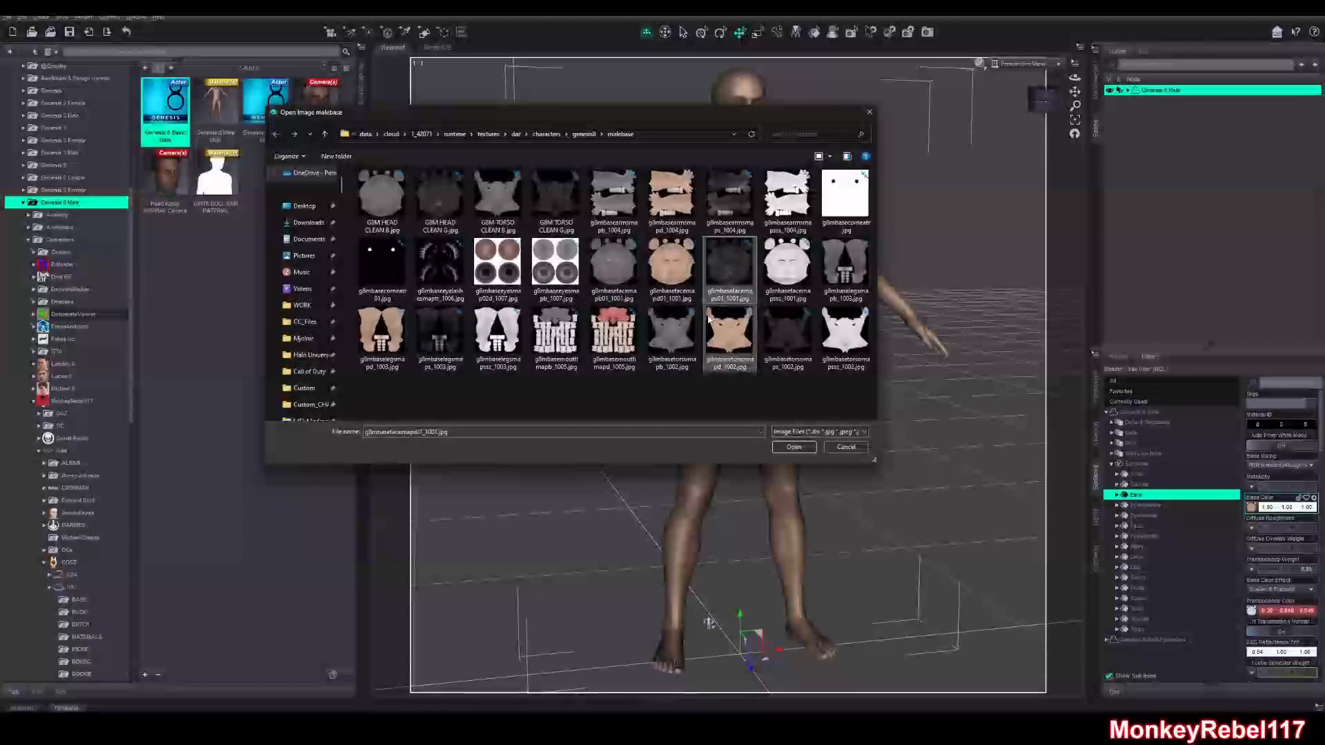
pyautogui.click(729, 338)
pyautogui.click(788, 337)
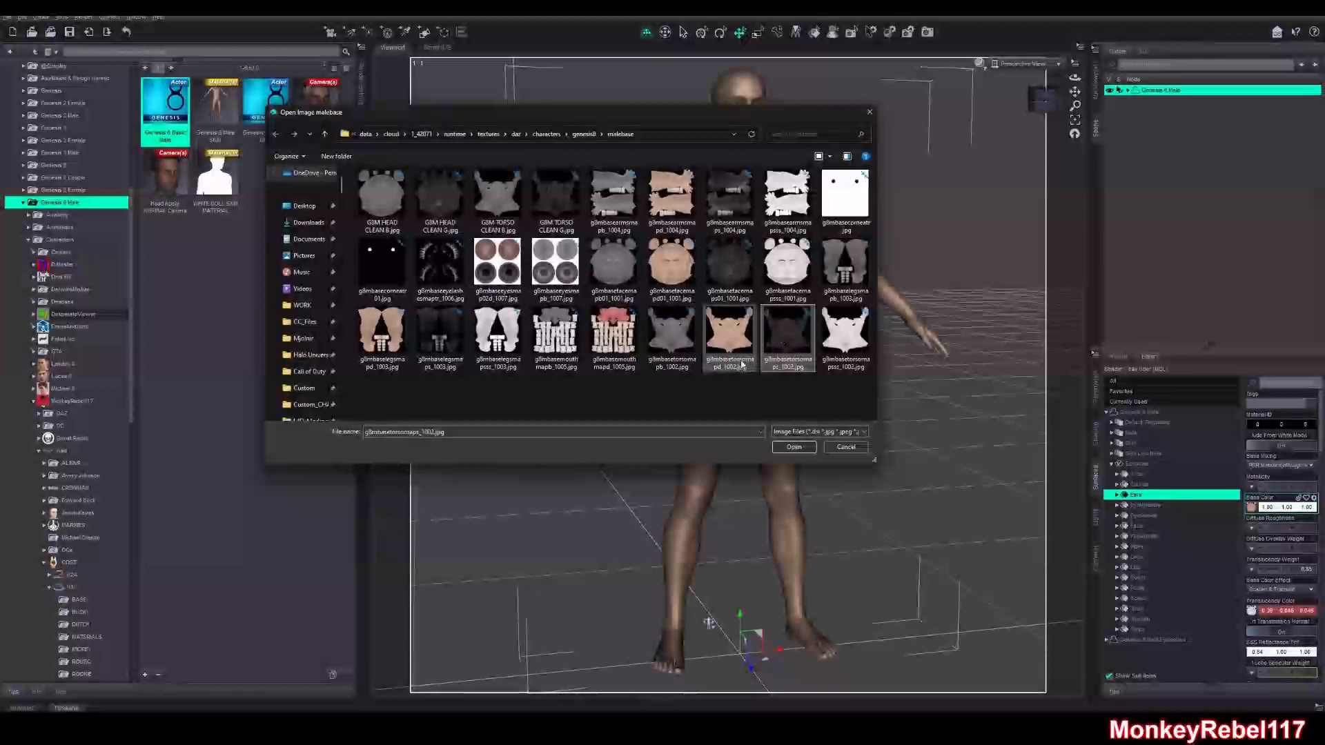
pyautogui.click(728, 342)
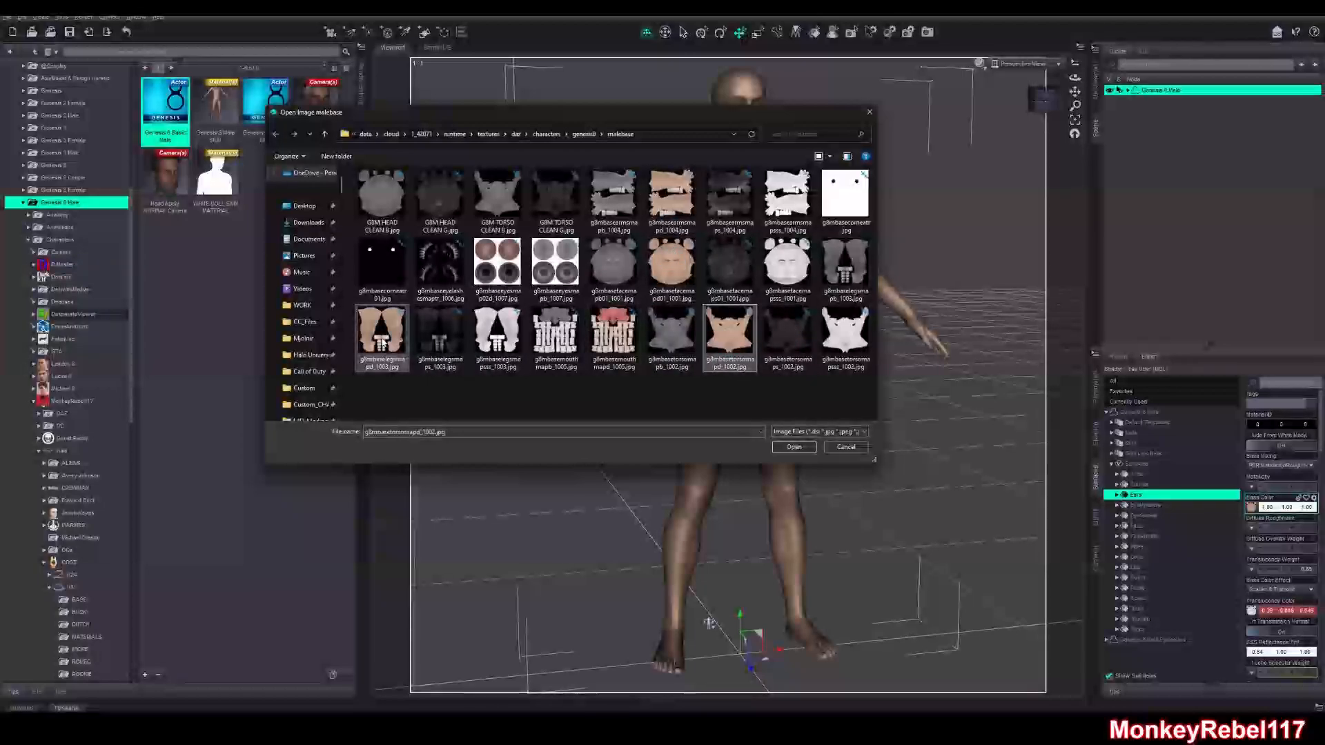
pyautogui.click(382, 333)
pyautogui.click(615, 265)
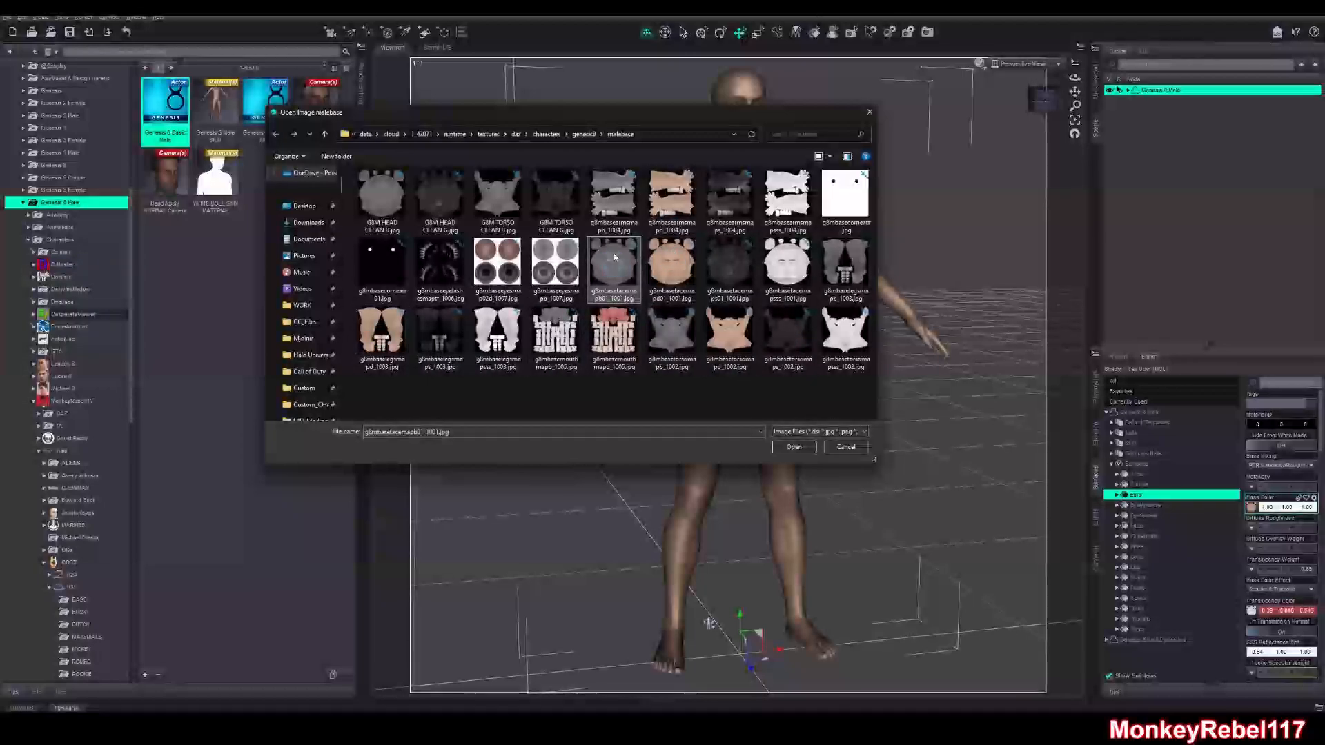
pyautogui.click(736, 273)
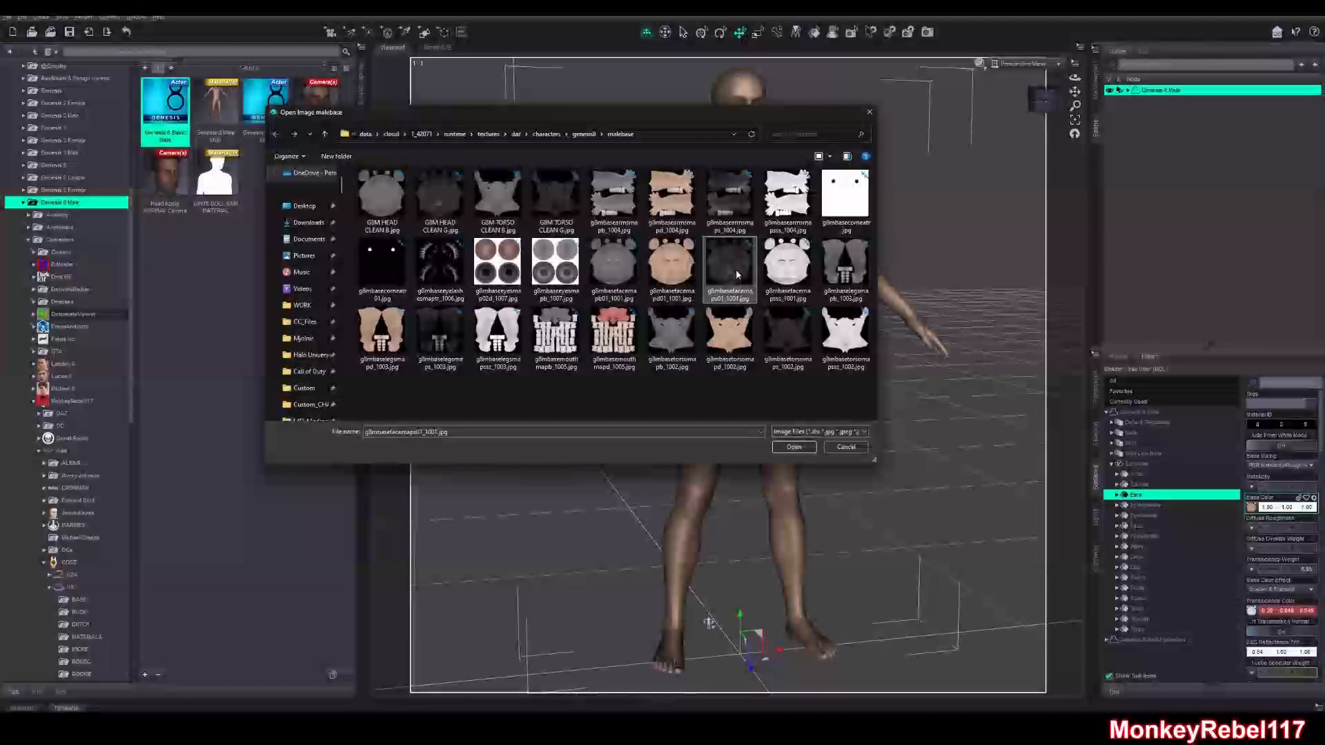
# Check the G8M HEAD CLEAN and TORSO CLEAN maps and the arms, face, torso and legs diffuse maps, then cancel the image selection
pyautogui.click(381, 196)
pyautogui.click(440, 196)
pyautogui.click(497, 197)
pyautogui.click(537, 204)
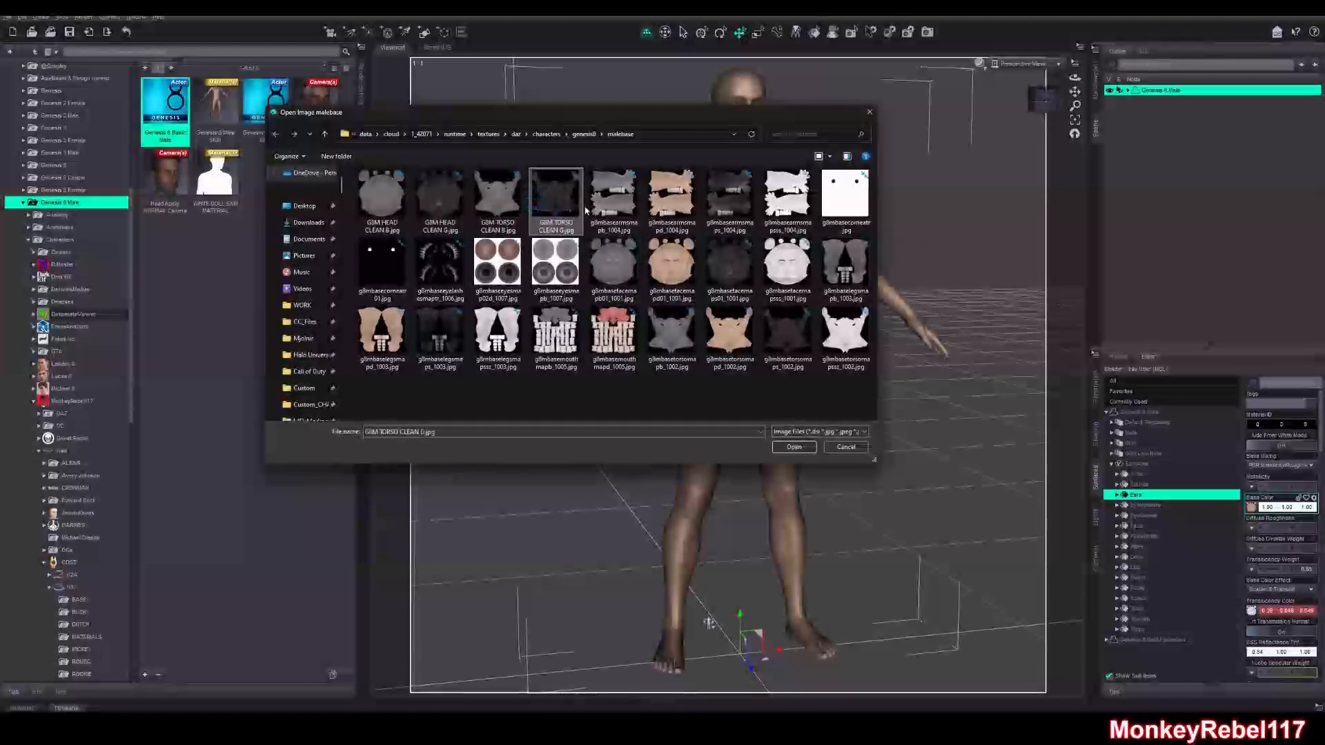
pyautogui.click(681, 224)
pyautogui.click(671, 266)
pyautogui.click(730, 337)
pyautogui.click(405, 349)
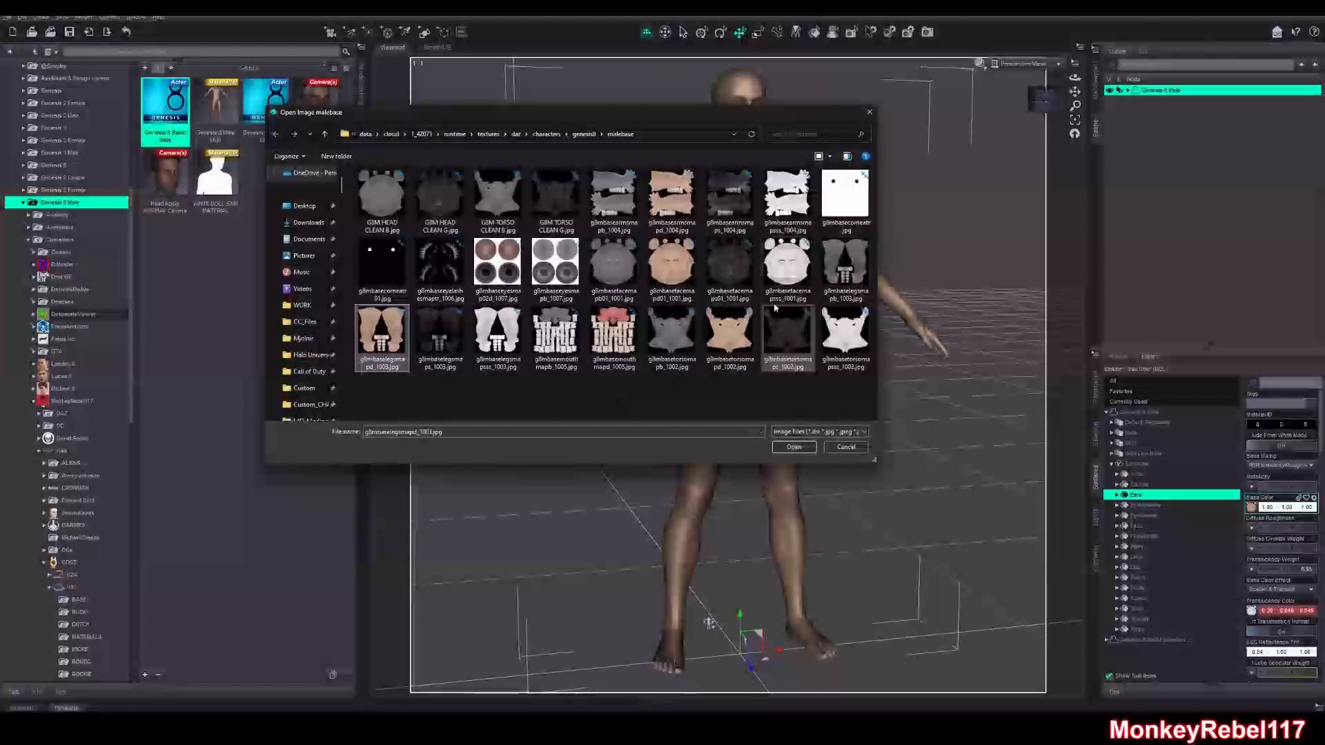
pyautogui.click(844, 447)
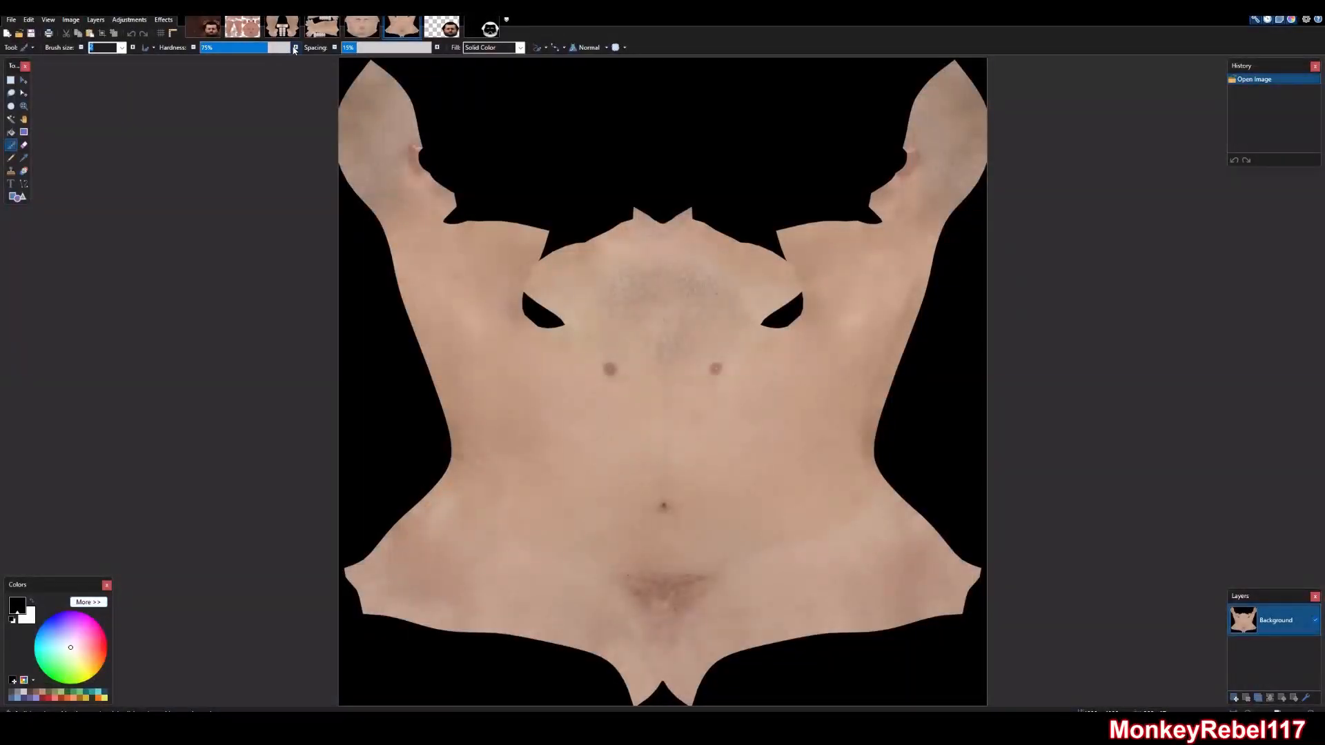
# Switch back to Paint.NET and extend the face texture's canvas upward to a height of 8192 pixels, without maintaining aspect ratio
pyautogui.click(281, 27)
pyautogui.click(256, 29)
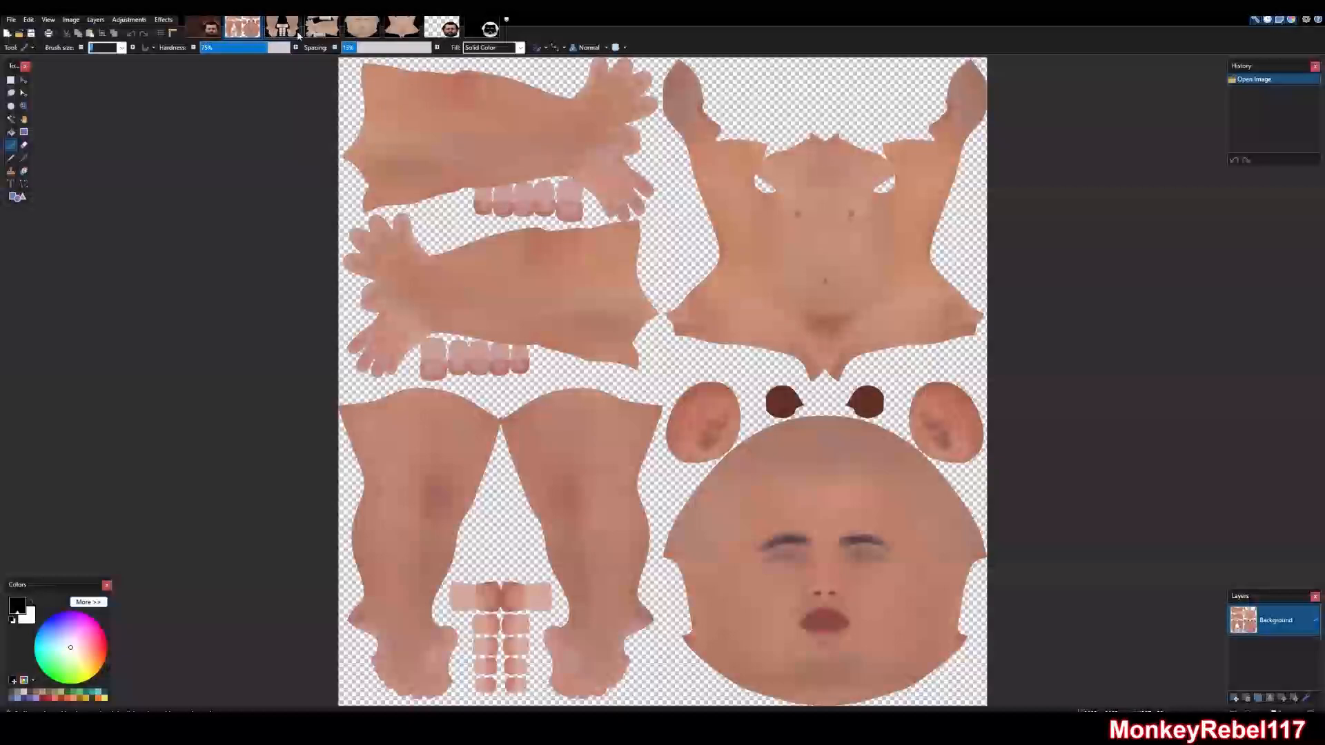
pyautogui.click(367, 27)
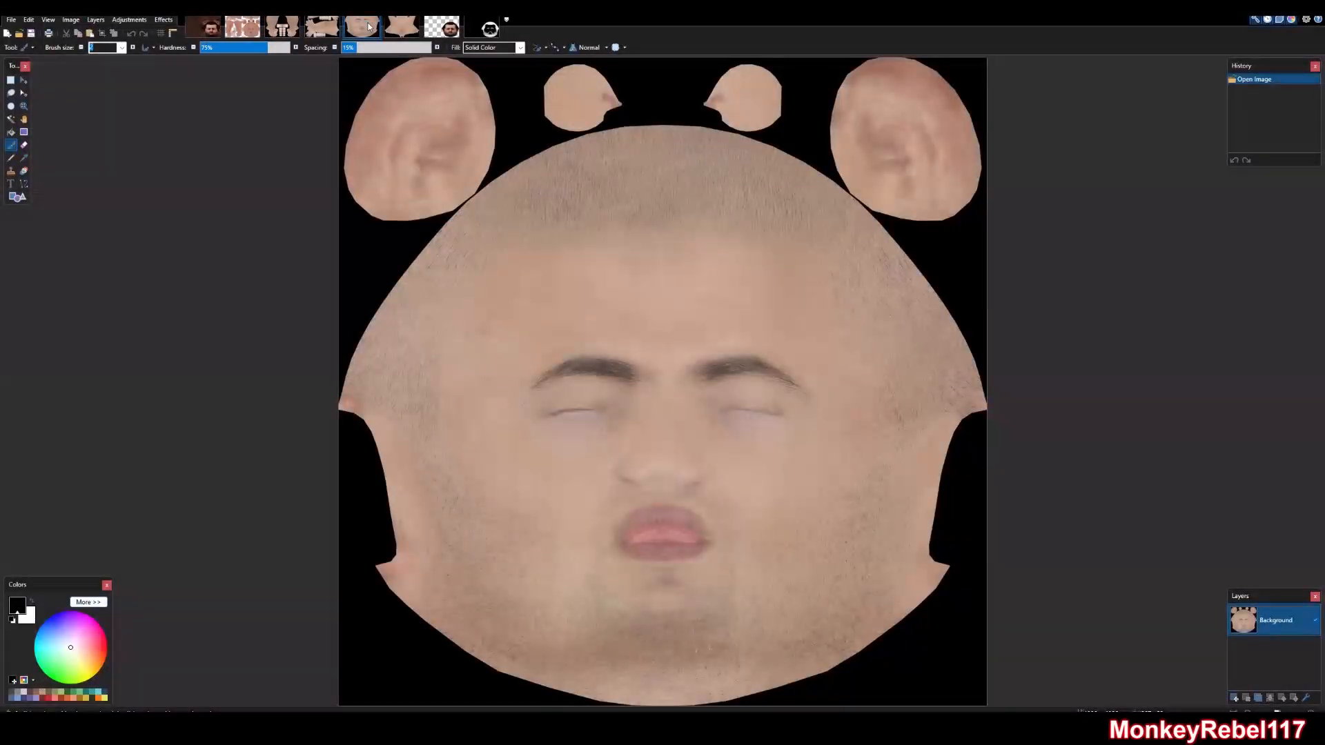
pyautogui.hotkey('ctrl', 'shift', 'r')
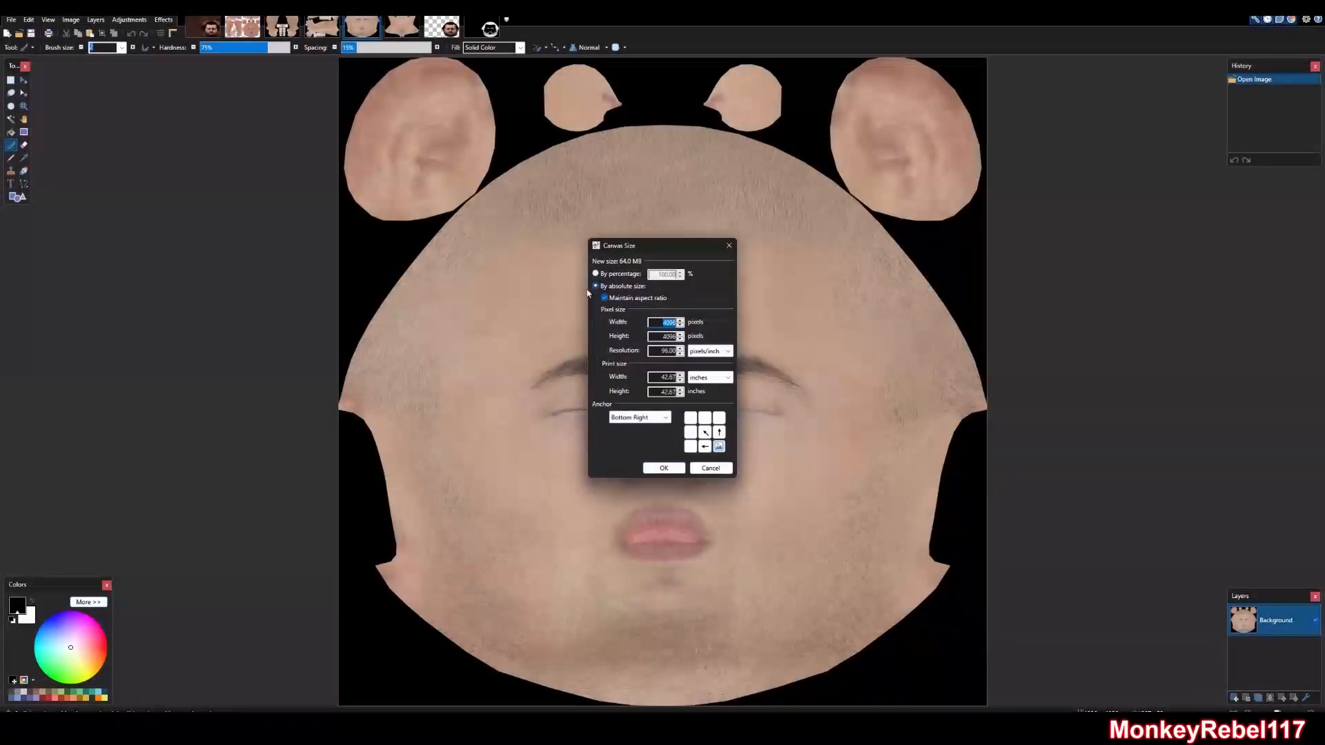
pyautogui.click(605, 298)
pyautogui.doubleClick(659, 335)
pyautogui.write('8192')
pyautogui.click(659, 469)
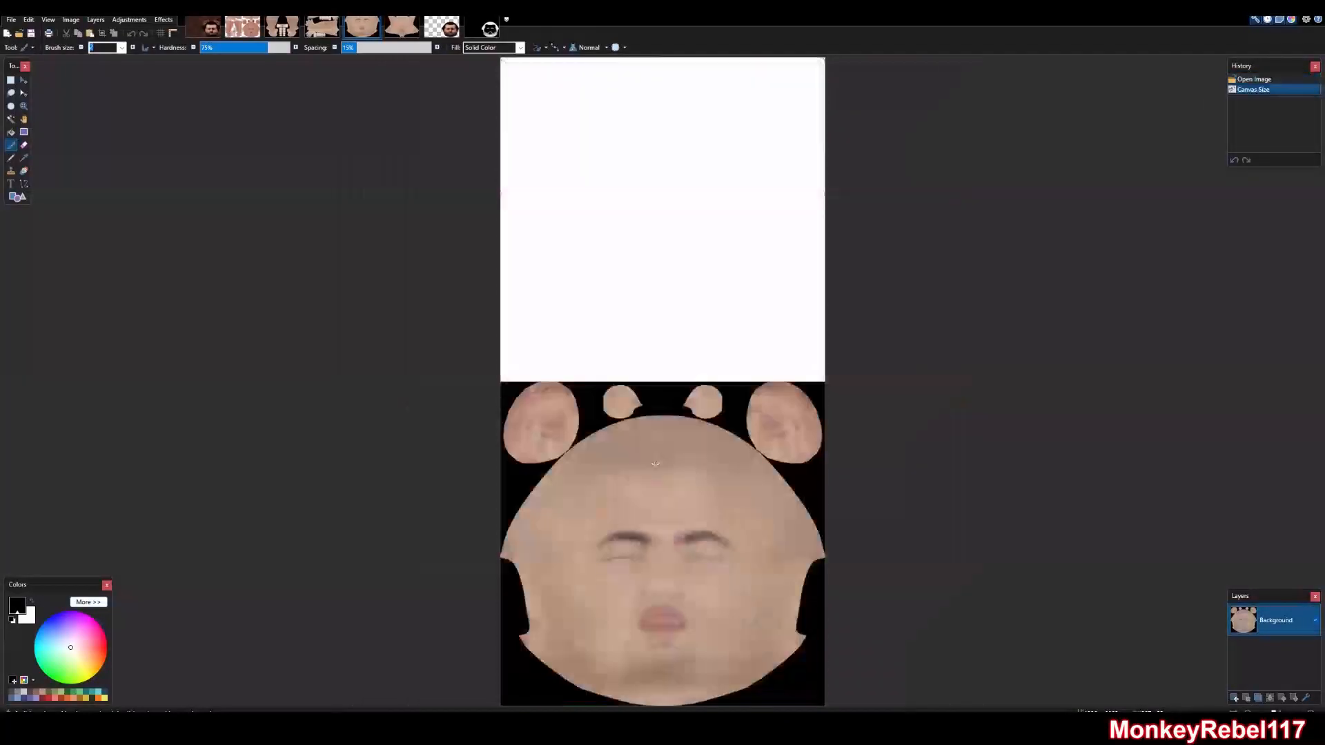
# Copy the entire torso texture and paste it into the blank area above the face texture
pyautogui.click(413, 29)
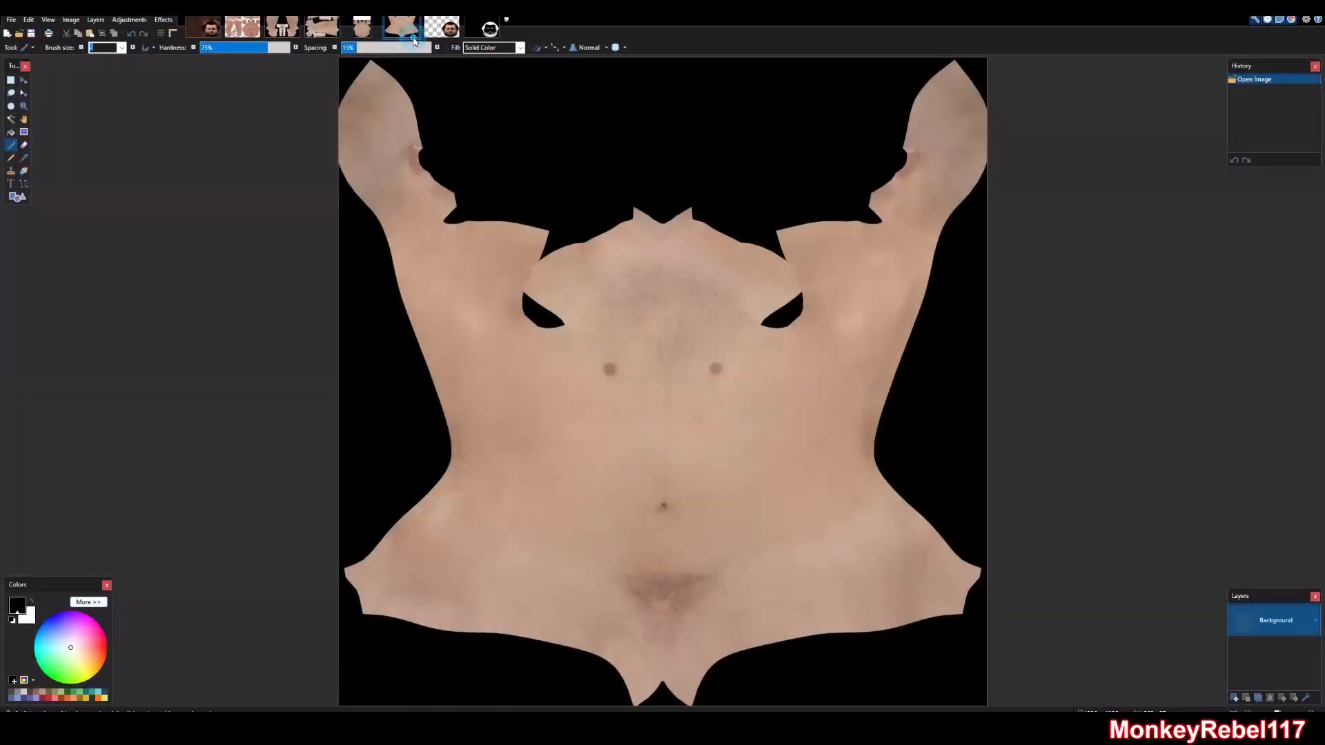
pyautogui.hotkey('ctrl', 'a')
pyautogui.hotkey('ctrl', 'c')
pyautogui.click(362, 28)
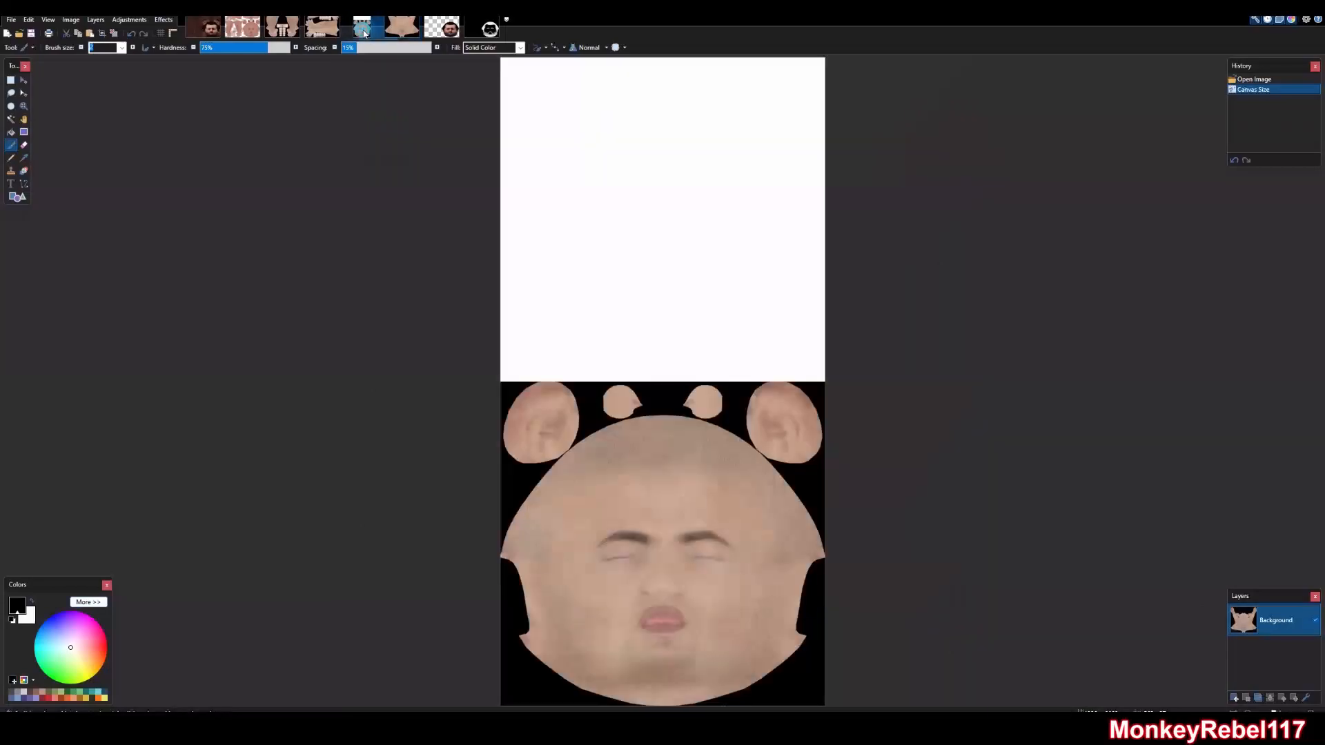
pyautogui.hotkey('ctrl', 'v')
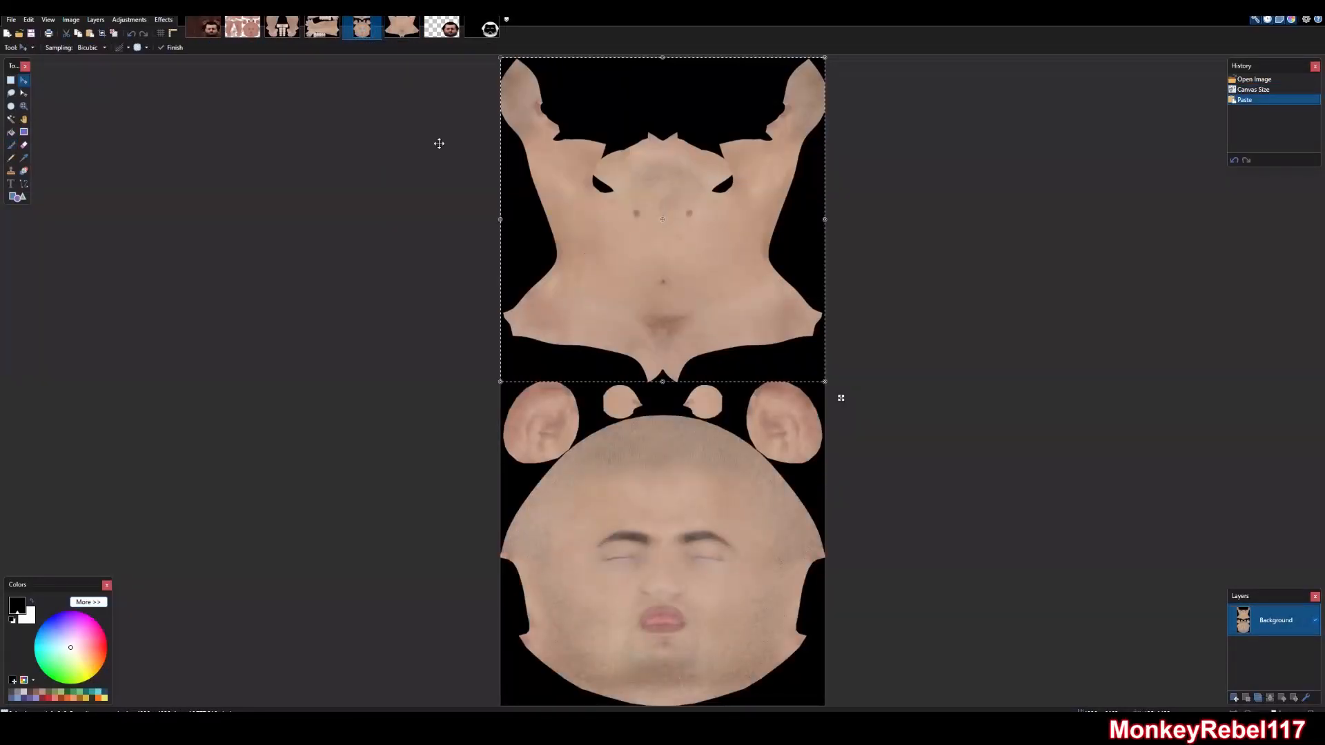
# Widen the canvas of the combined torso and face image to 8192 pixels
pyautogui.hotkey('ctrl', 'shift', 'r')
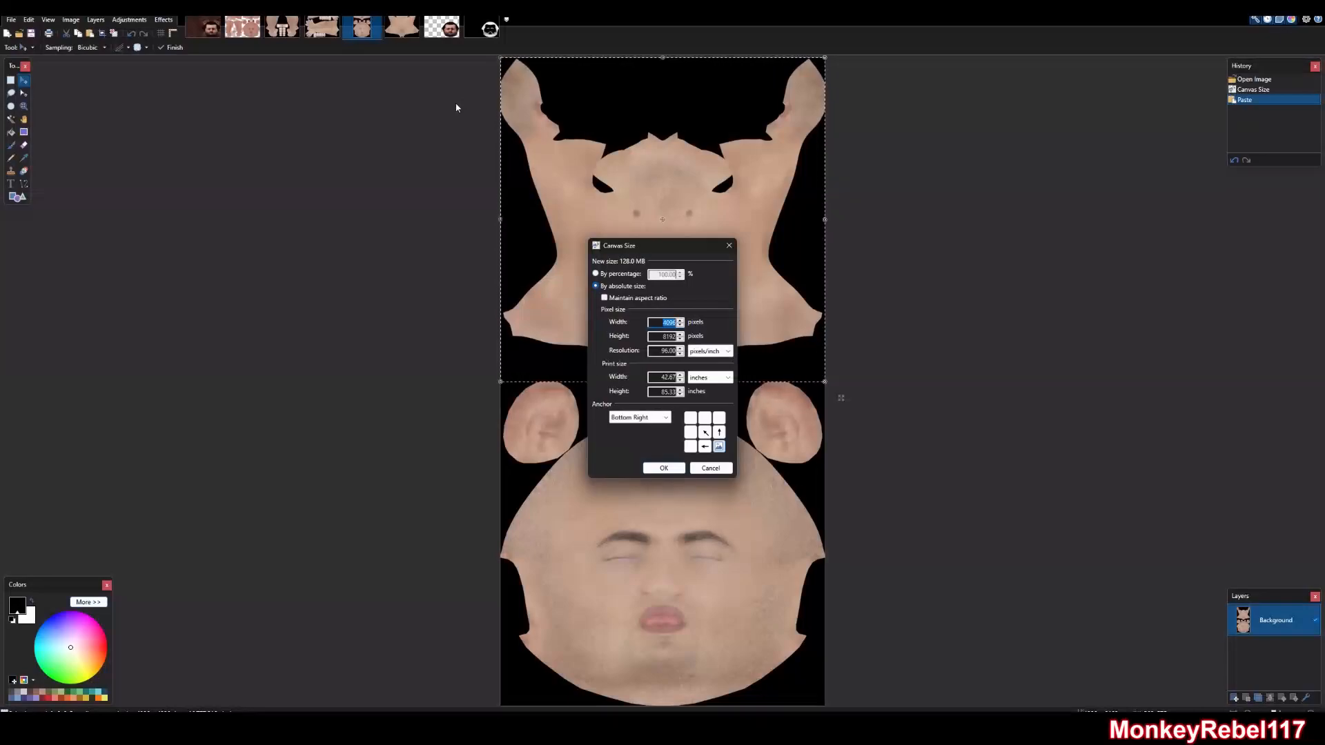
pyautogui.write('8192')
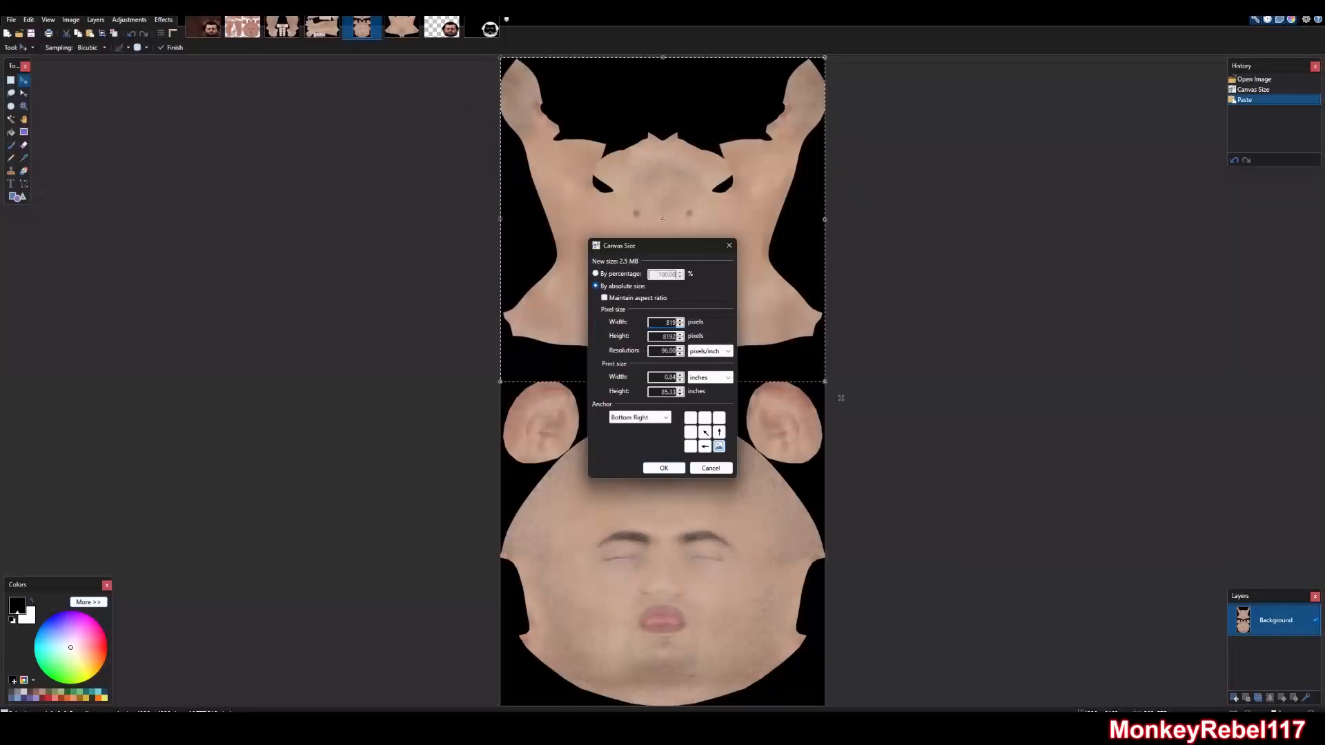
pyautogui.press('Return')
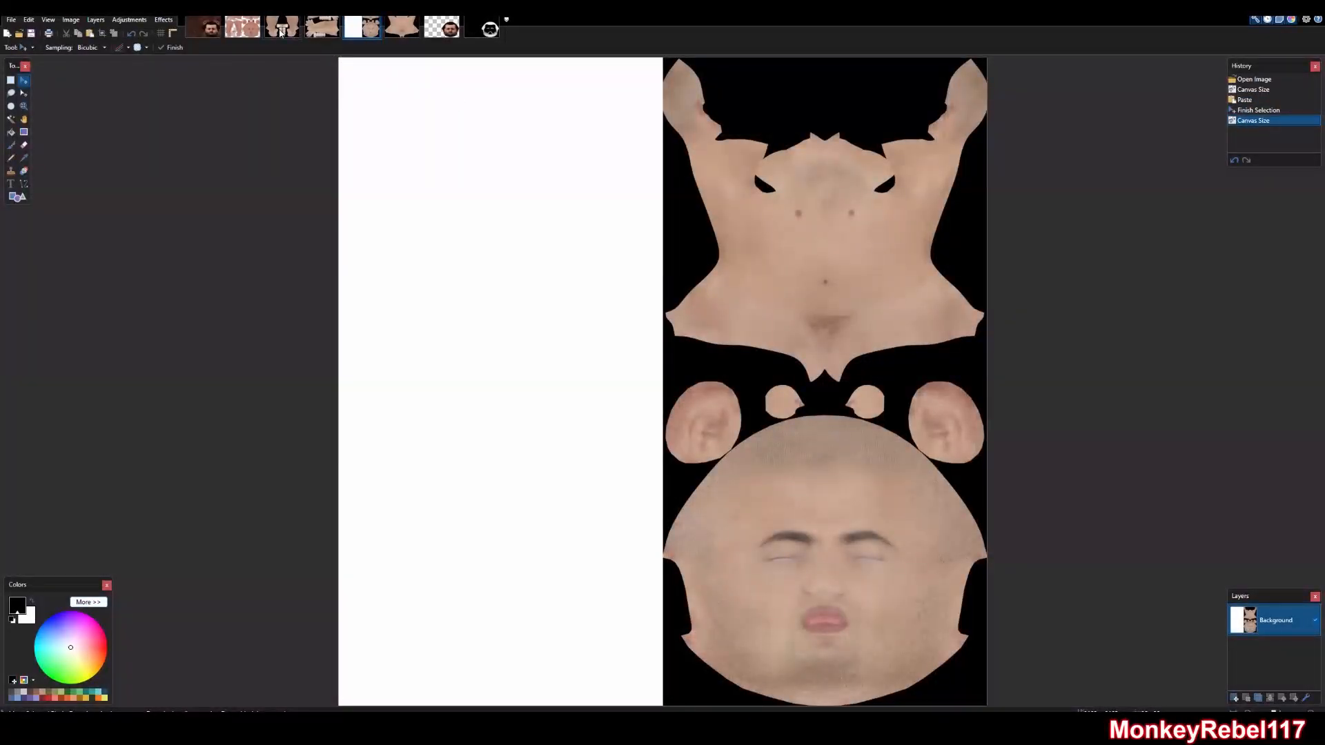
# Extend the legs texture's canvas upward to a height of 8192 pixels
pyautogui.click(289, 31)
pyautogui.hotkey('ctrl', 'shift', 'r')
pyautogui.press('Tab')
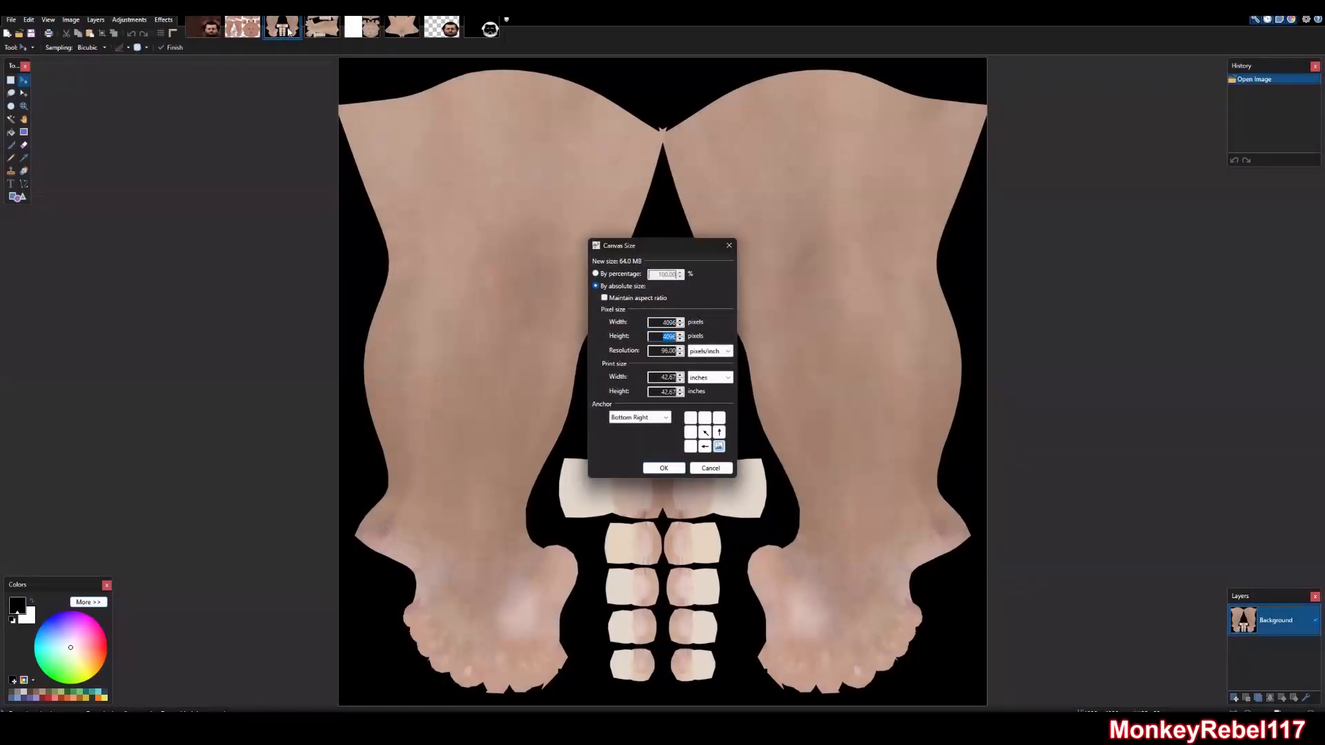
pyautogui.write('8192')
pyautogui.press('Return')
# Copy the entire arms texture and paste it into the blank area above the legs texture
pyautogui.click(318, 32)
pyautogui.hotkey('ctrl', 'a')
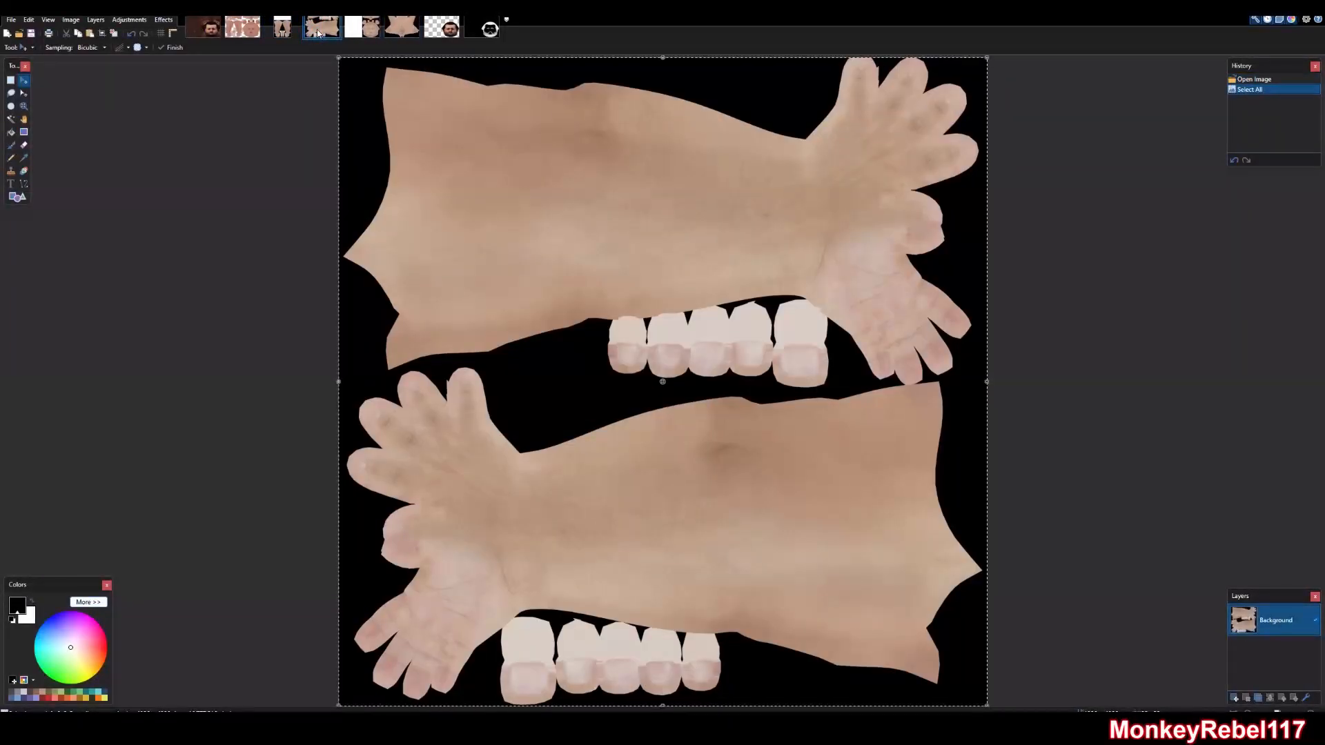
pyautogui.click(287, 30)
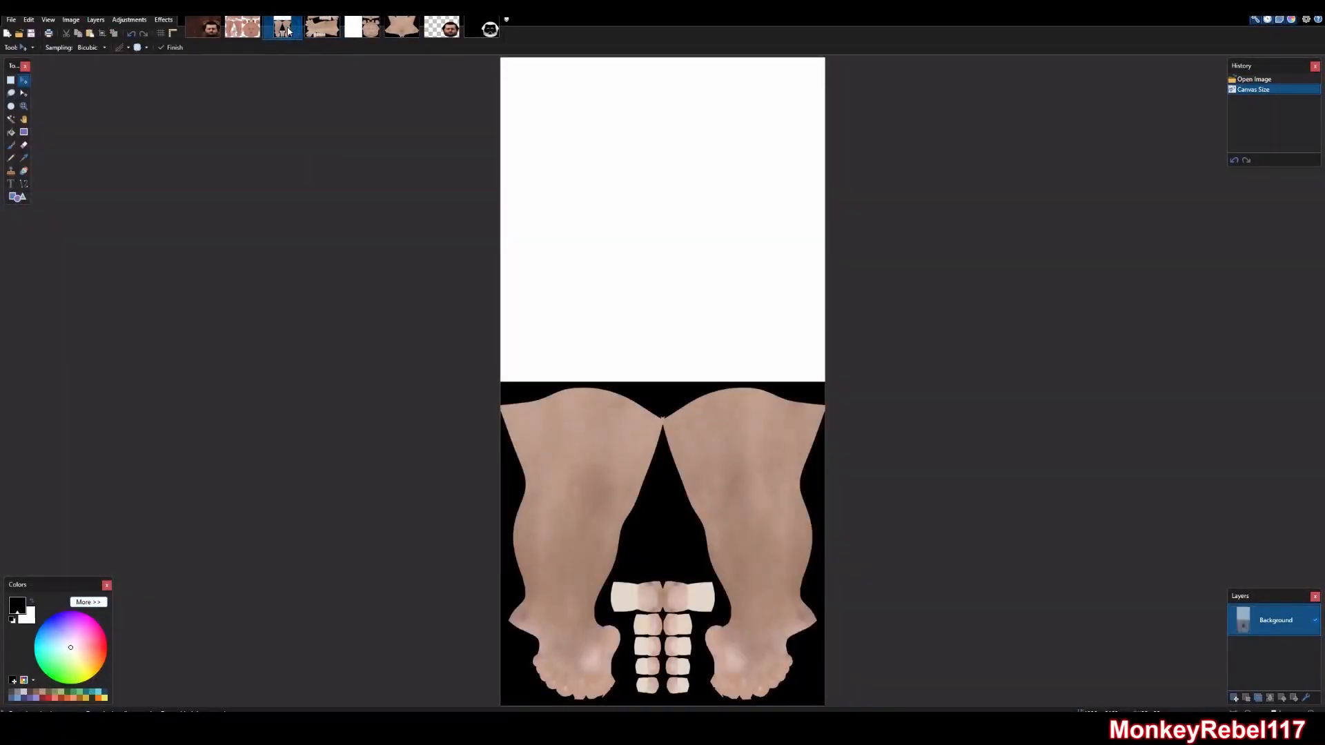
pyautogui.hotkey('ctrl', 'v')
# Copy the entire combined arms and legs image and paste it into the blank half beside the torso and face
pyautogui.hotkey('ctrl', 'a')
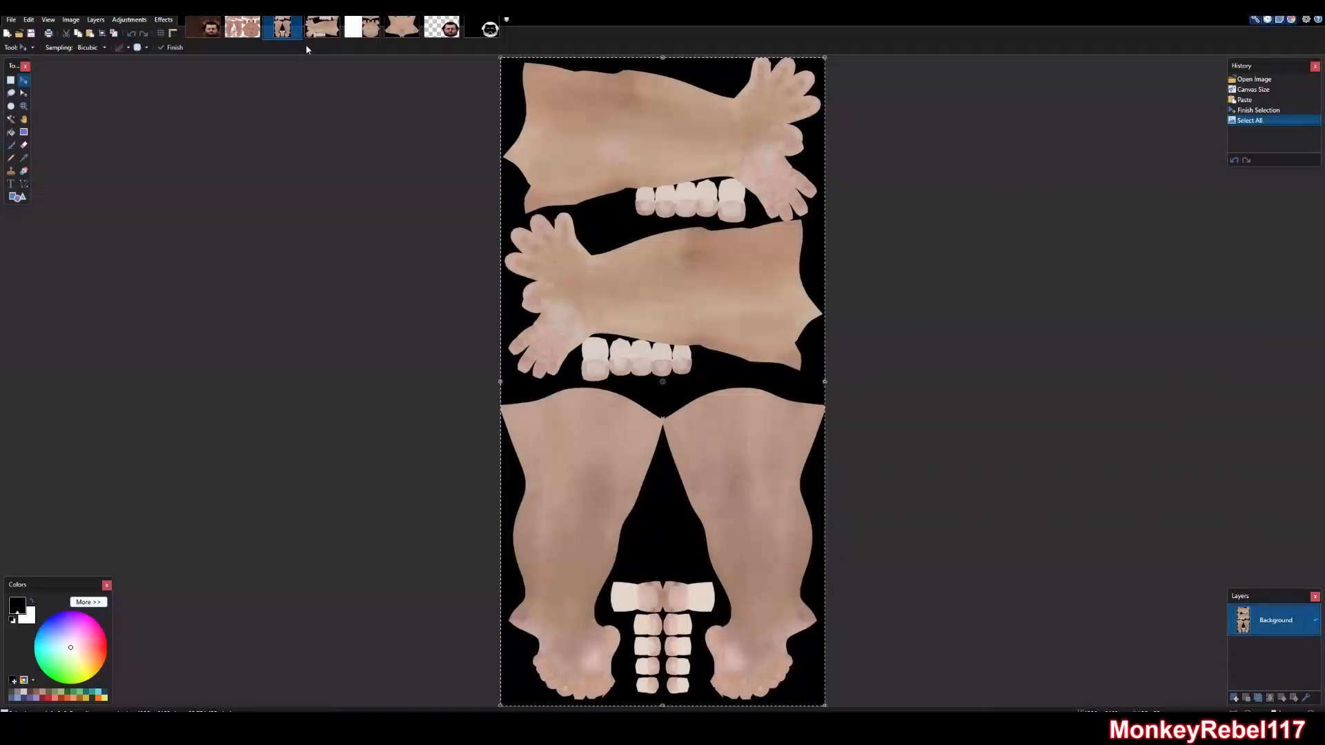
pyautogui.click(363, 32)
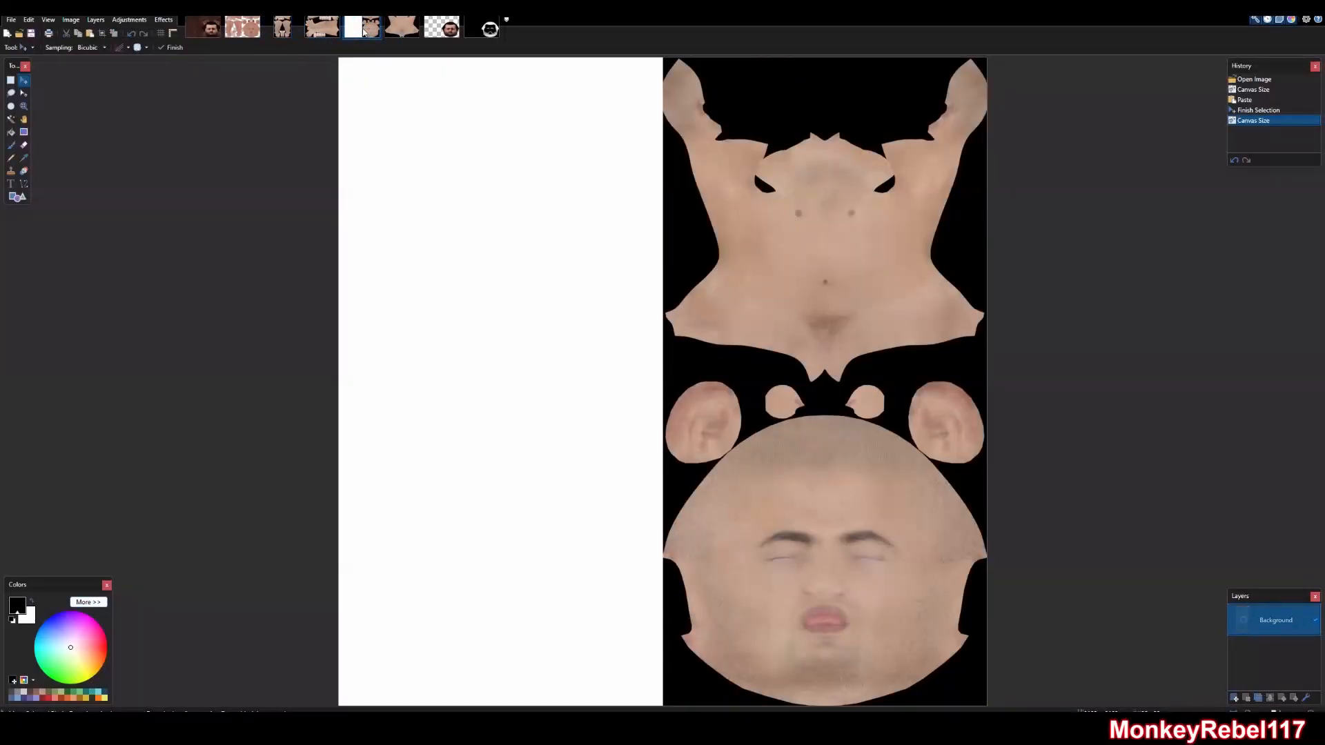
pyautogui.hotkey('ctrl', 'v')
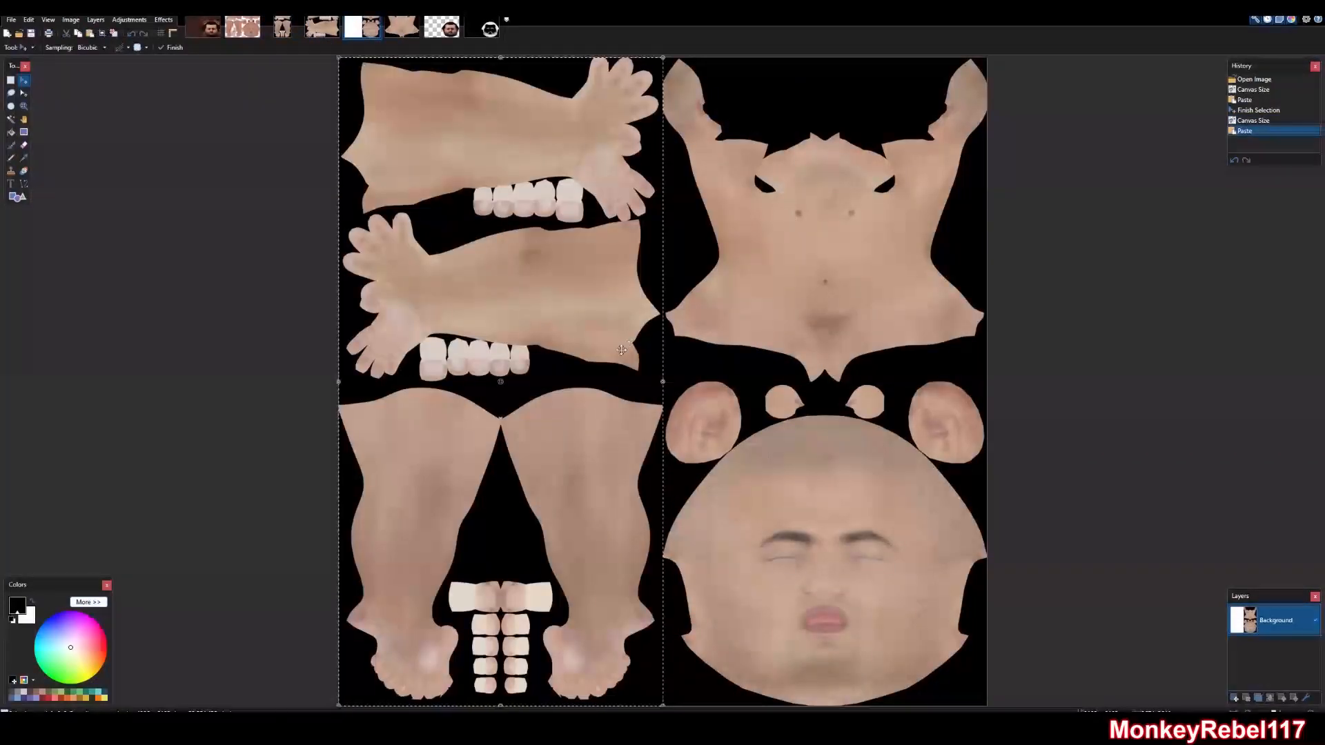
# Erase the black background around all skin parts, including the corner beside the neck, using the Magic Wand with a lowered tolerance
pyautogui.press('s')
pyautogui.click(178, 125)
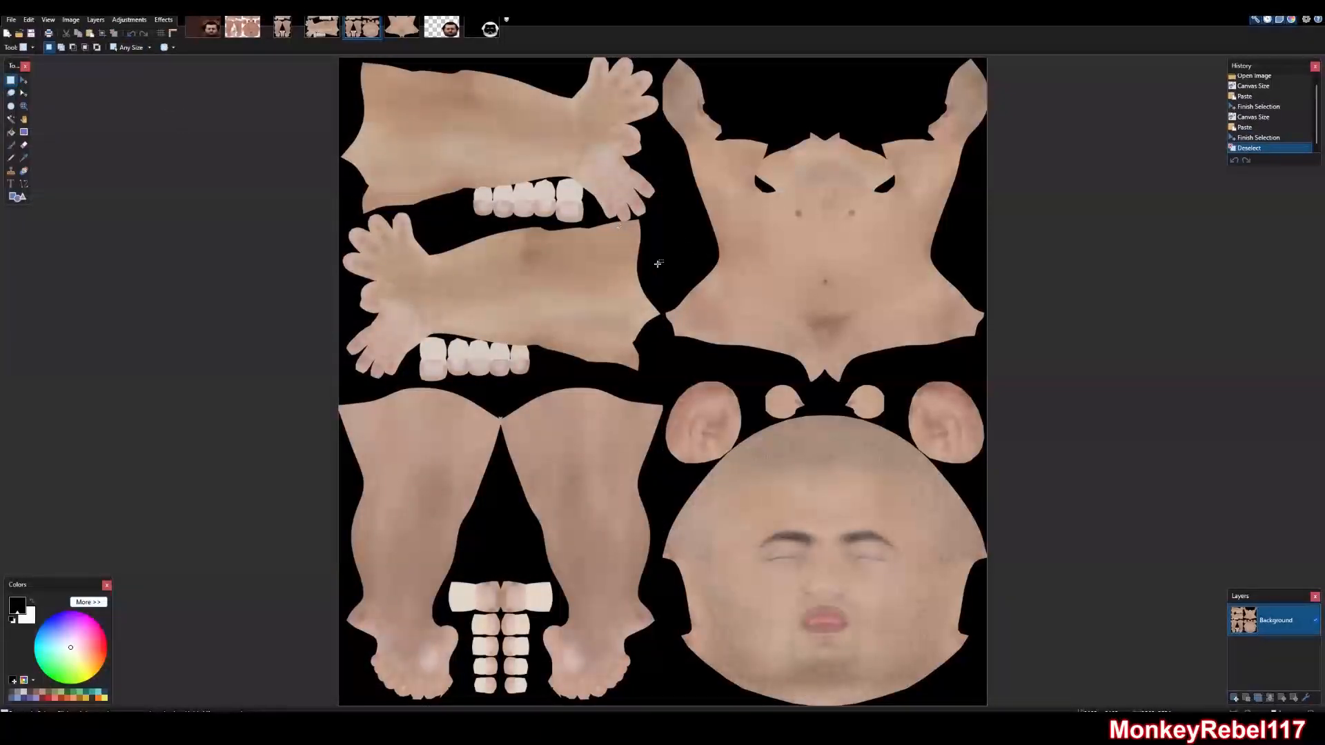
pyautogui.click(10, 119)
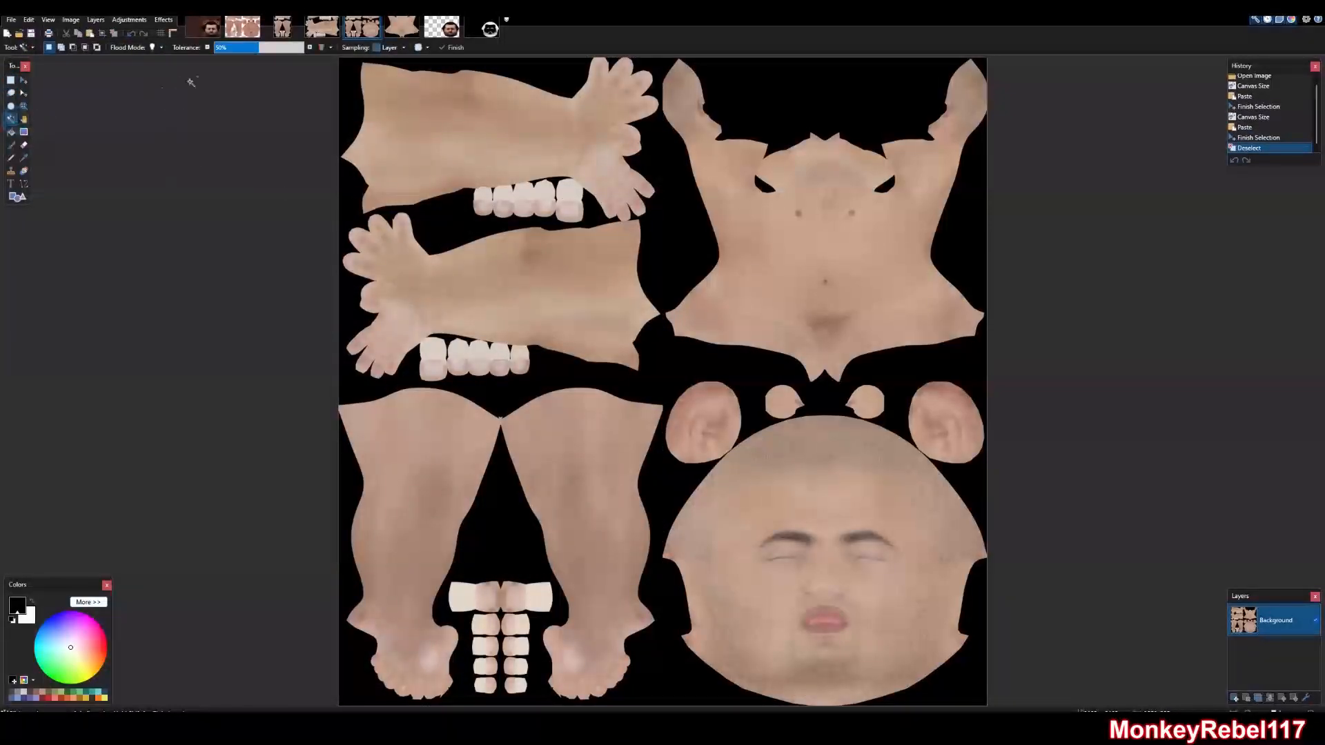
pyautogui.click(446, 212)
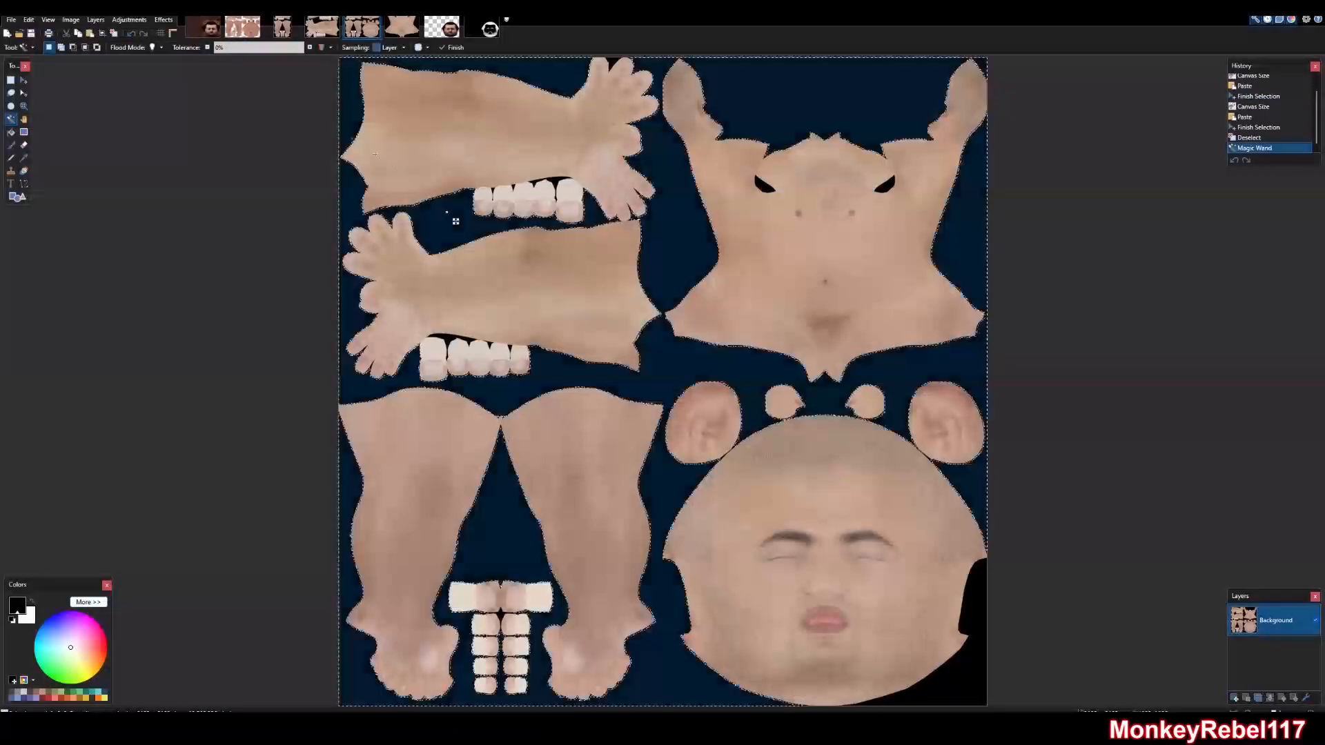
pyautogui.click(225, 47)
pyautogui.moveTo(225, 47); pyautogui.dragTo(233, 46)
pyautogui.click(556, 182)
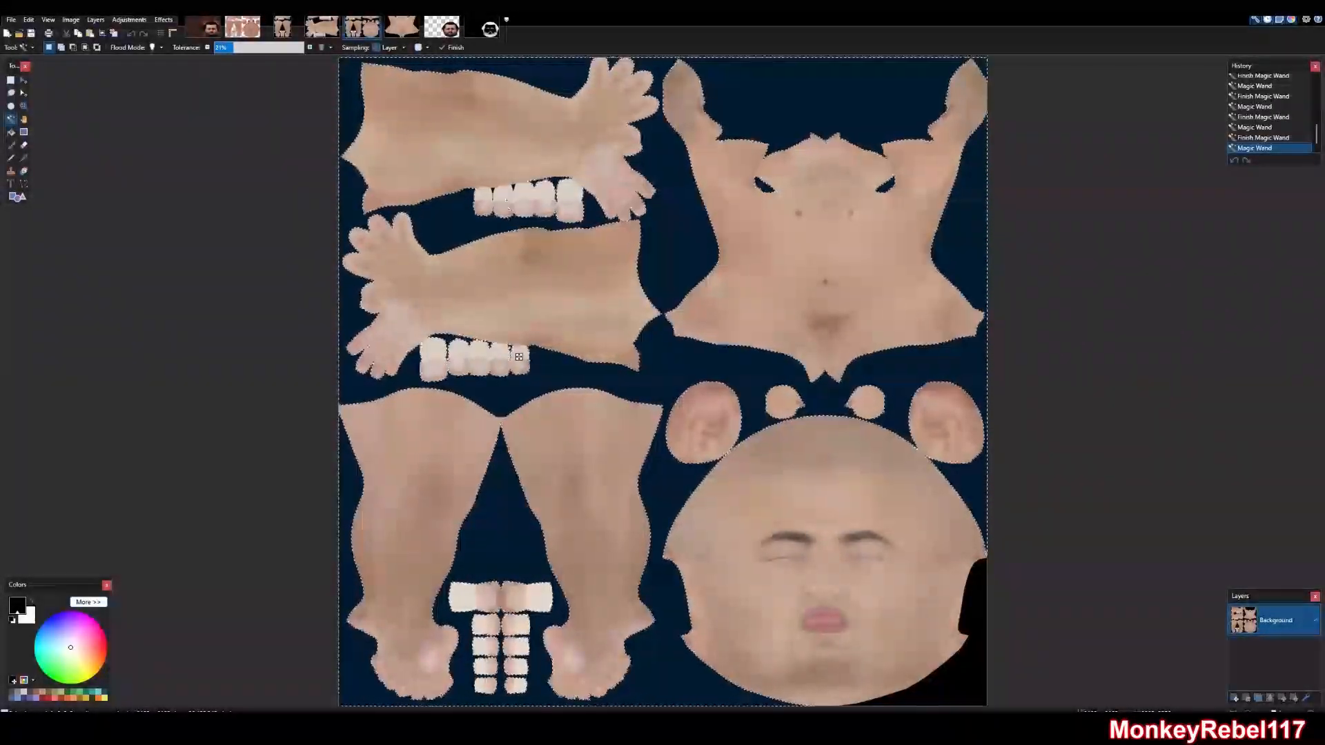
pyautogui.click(493, 191)
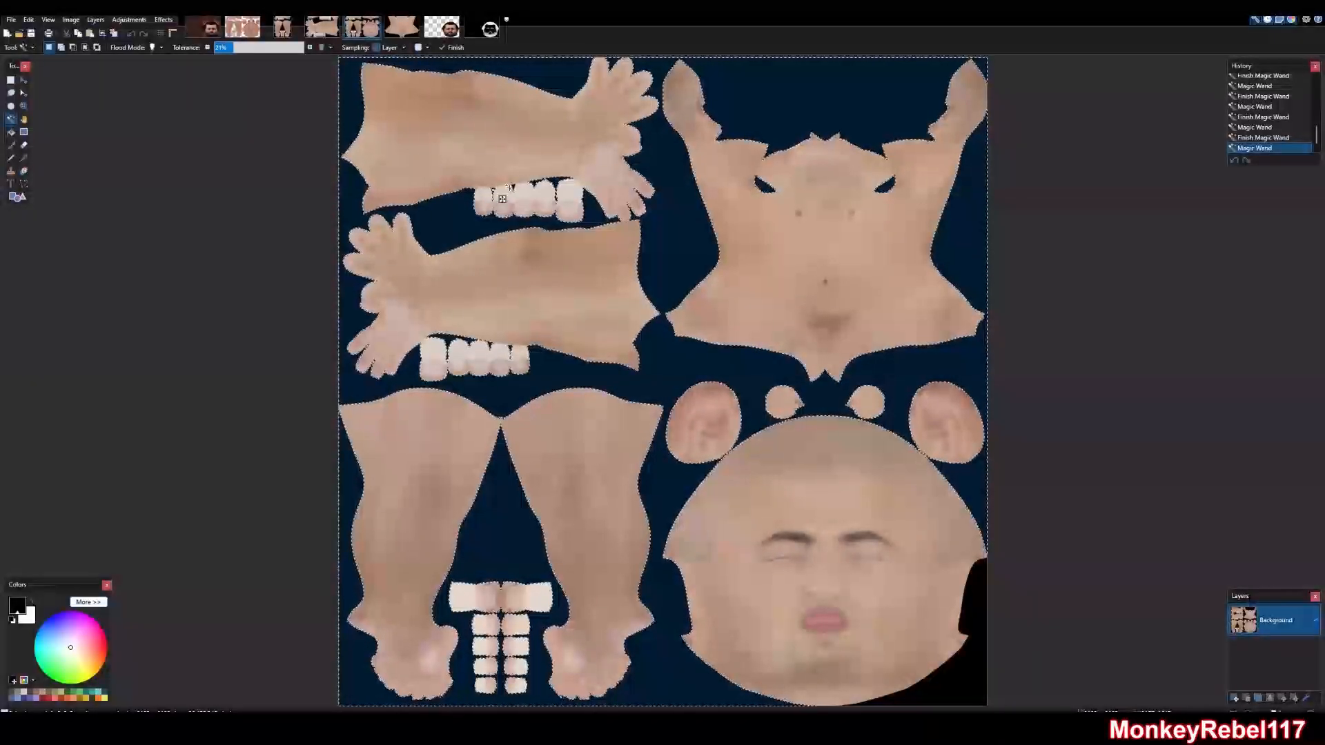
pyautogui.keyDown('ctrl'); pyautogui.click(513, 187); pyautogui.keyUp('ctrl')
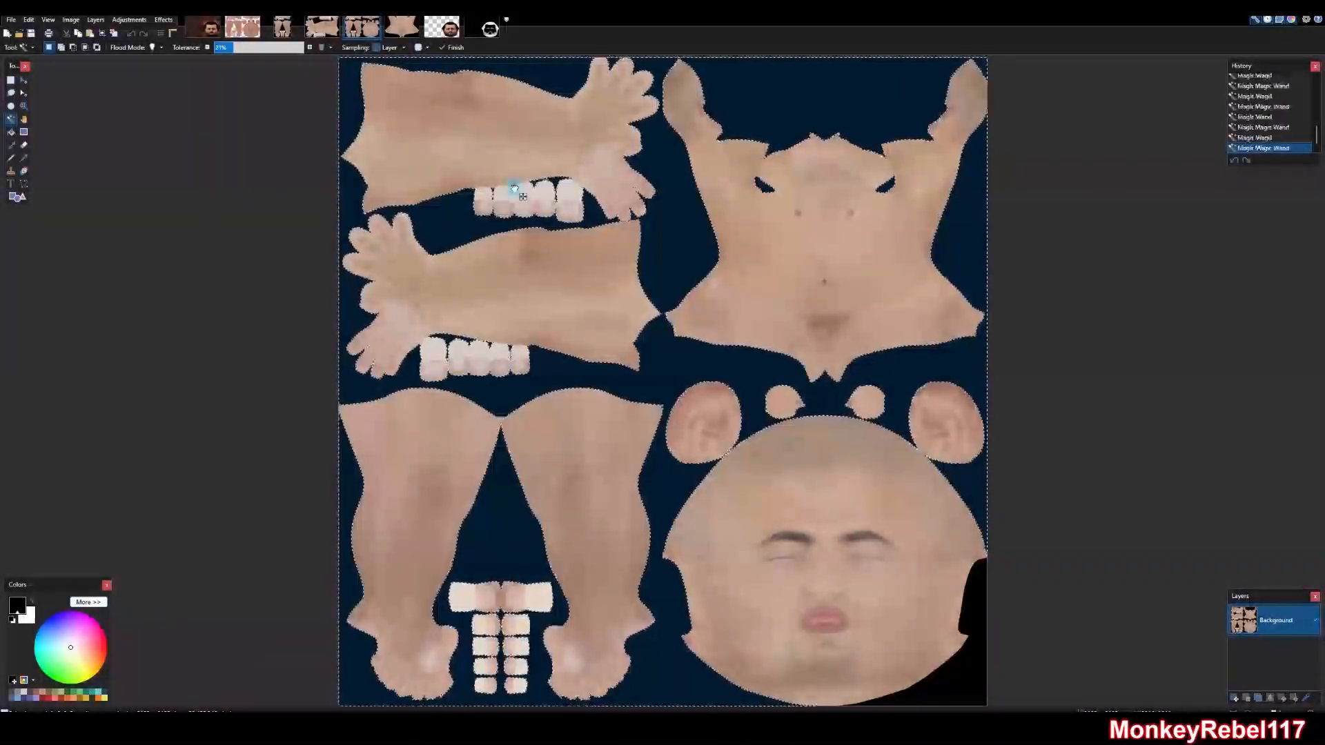
pyautogui.press('Delete')
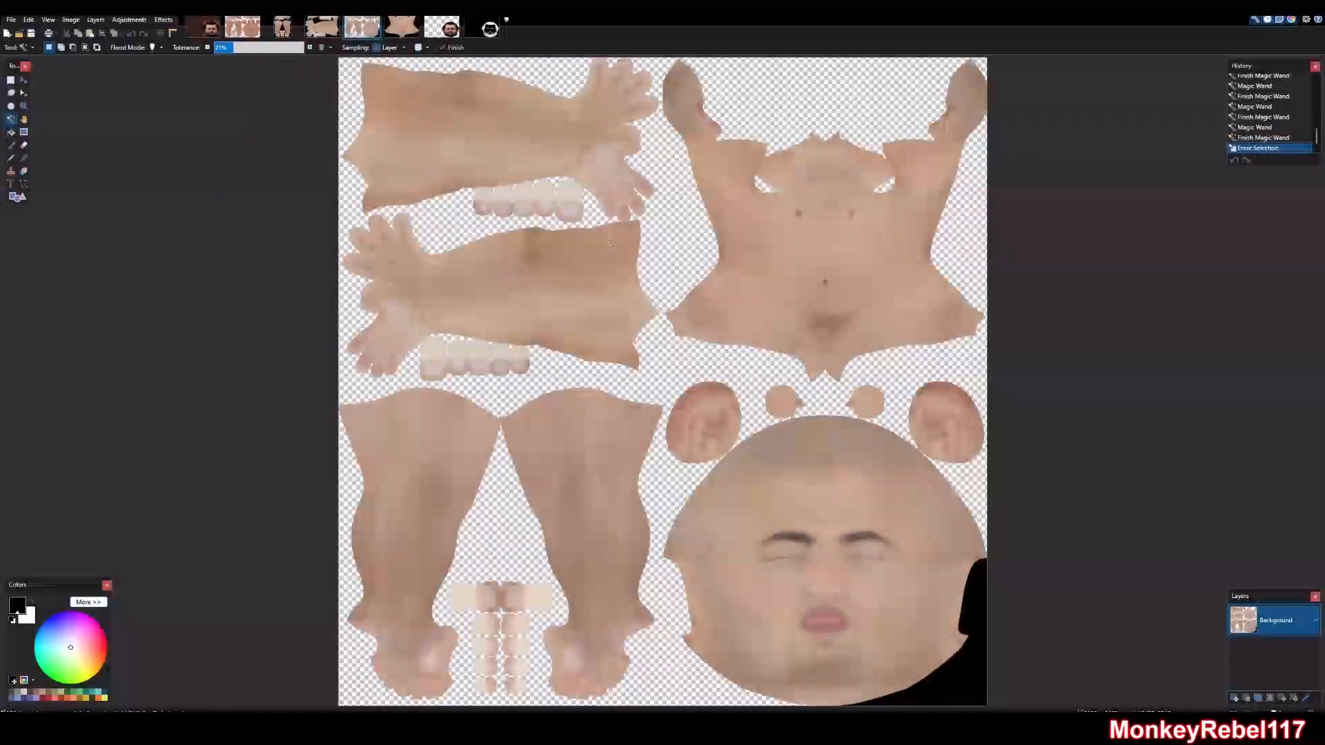
pyautogui.click(965, 678)
pyautogui.press('Delete')
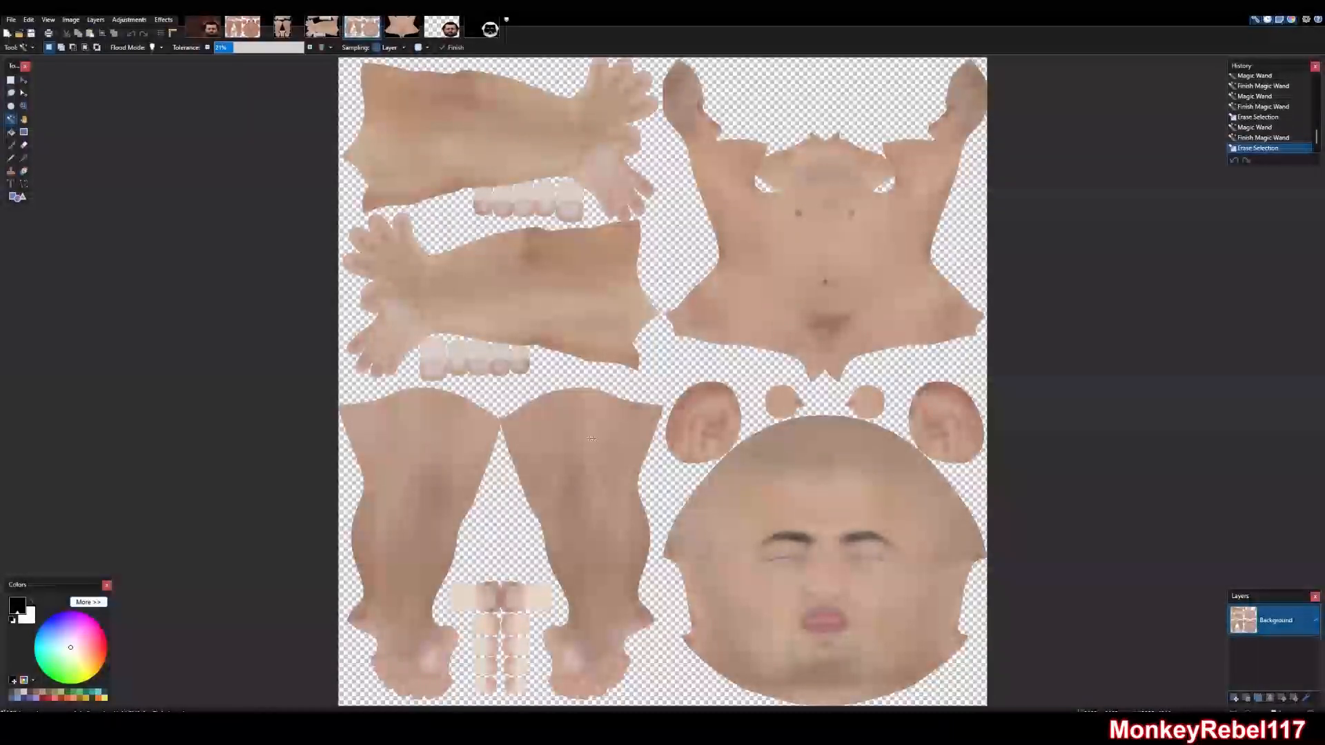
# Copy the entire combined skin image and paste it into a new layer beneath the bearded face texture's Background layer
pyautogui.click(10, 80)
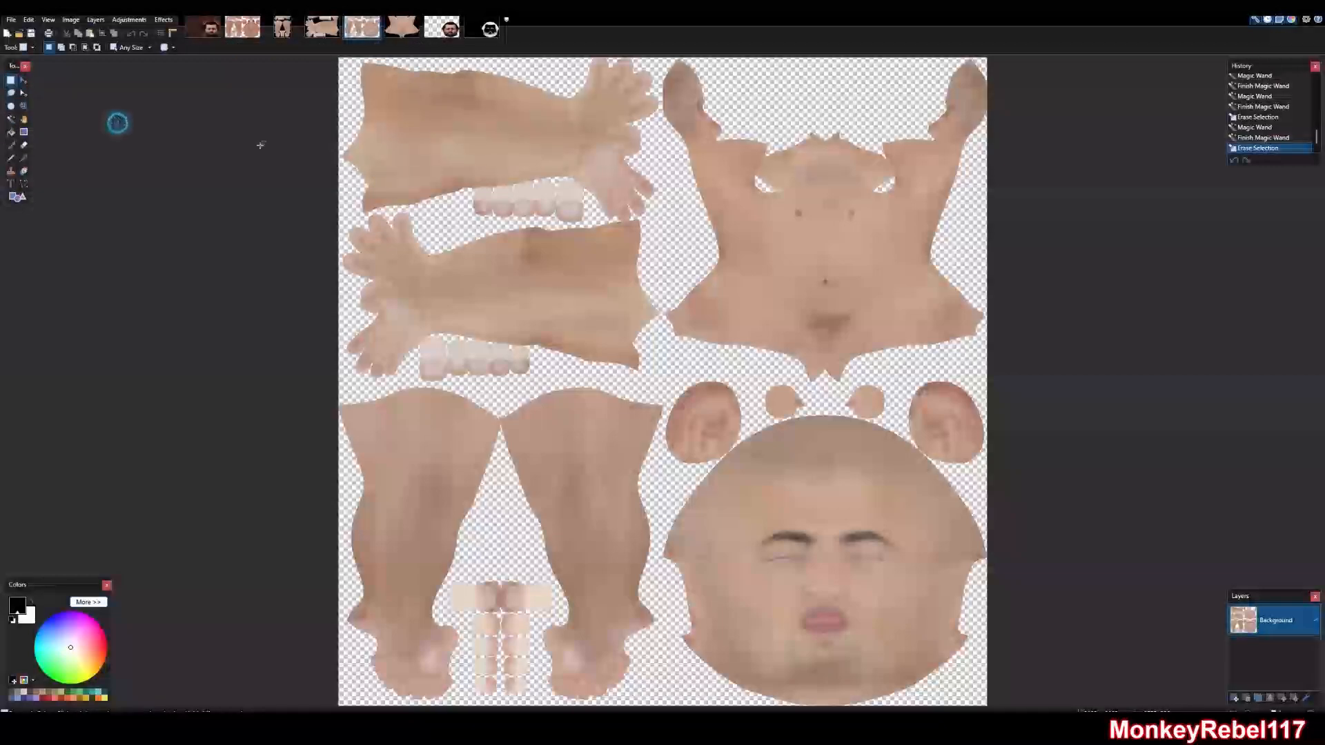
pyautogui.hotkey('ctrl', 'a')
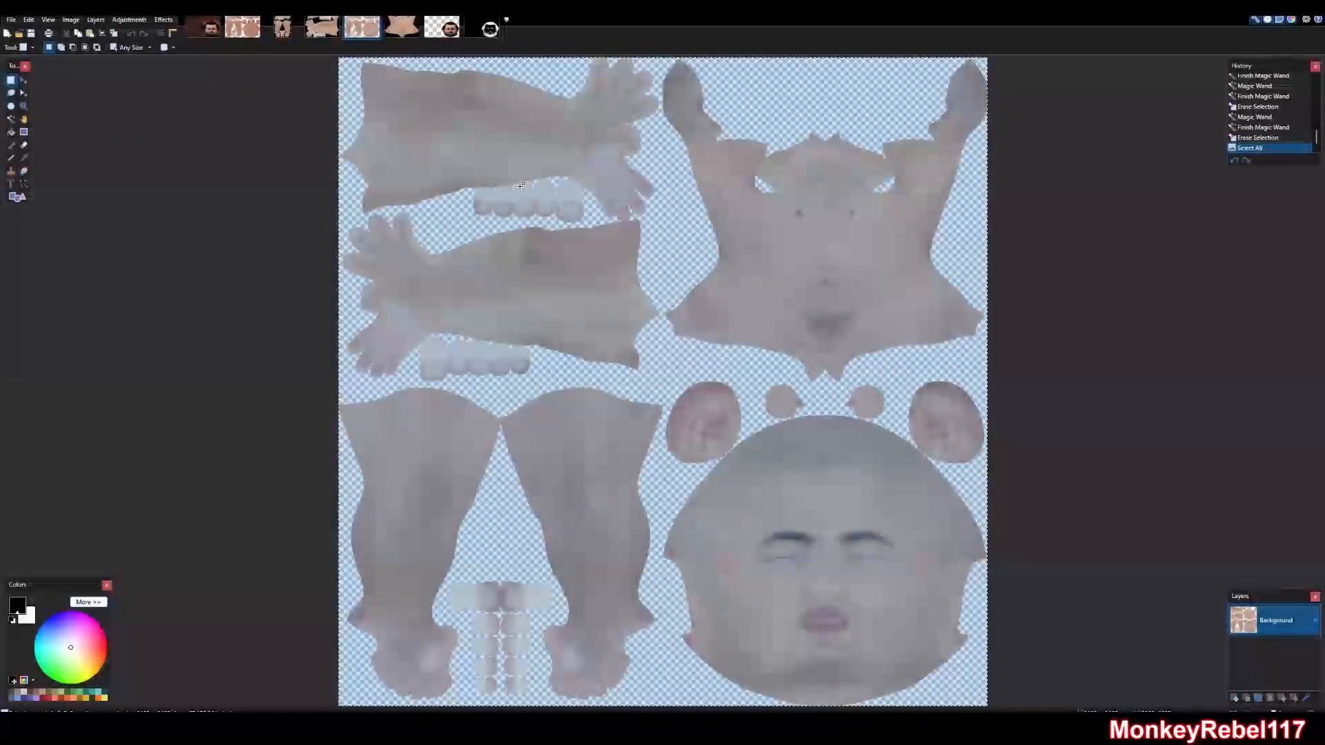
pyautogui.click(198, 30)
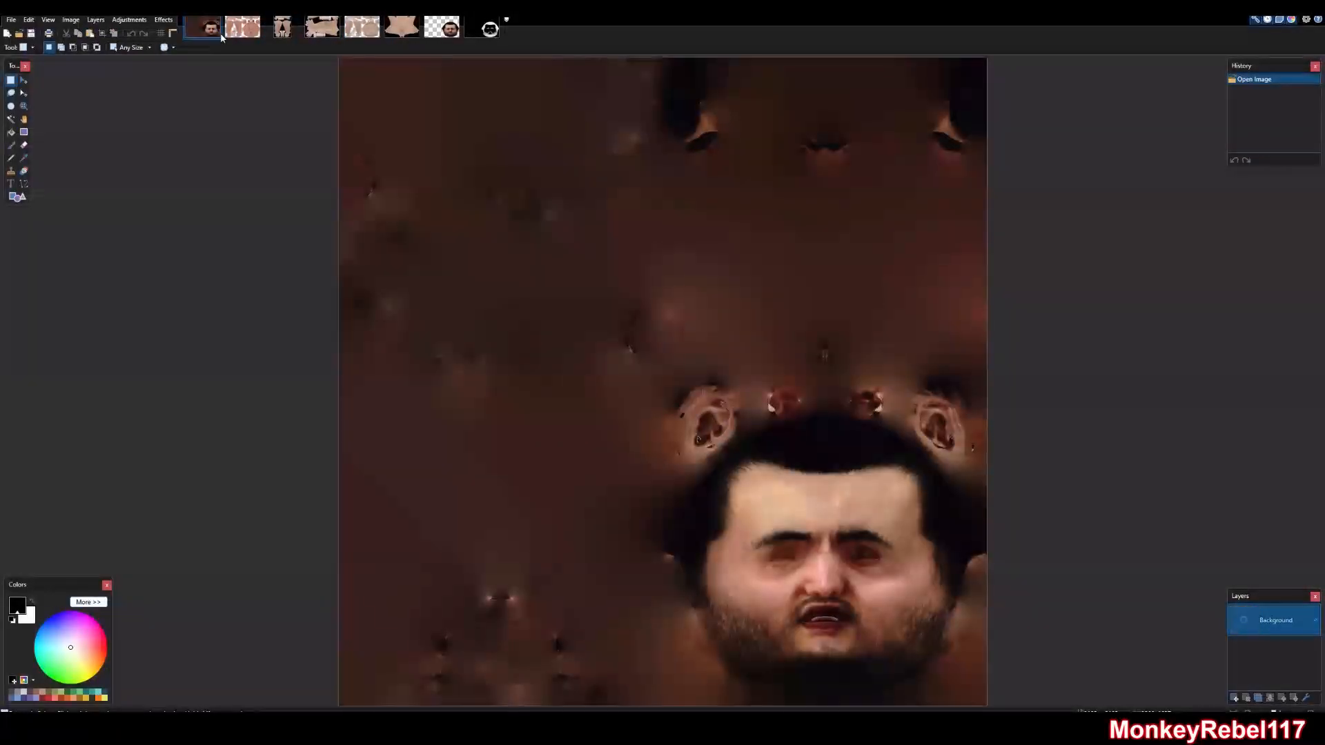
pyautogui.click(1234, 697)
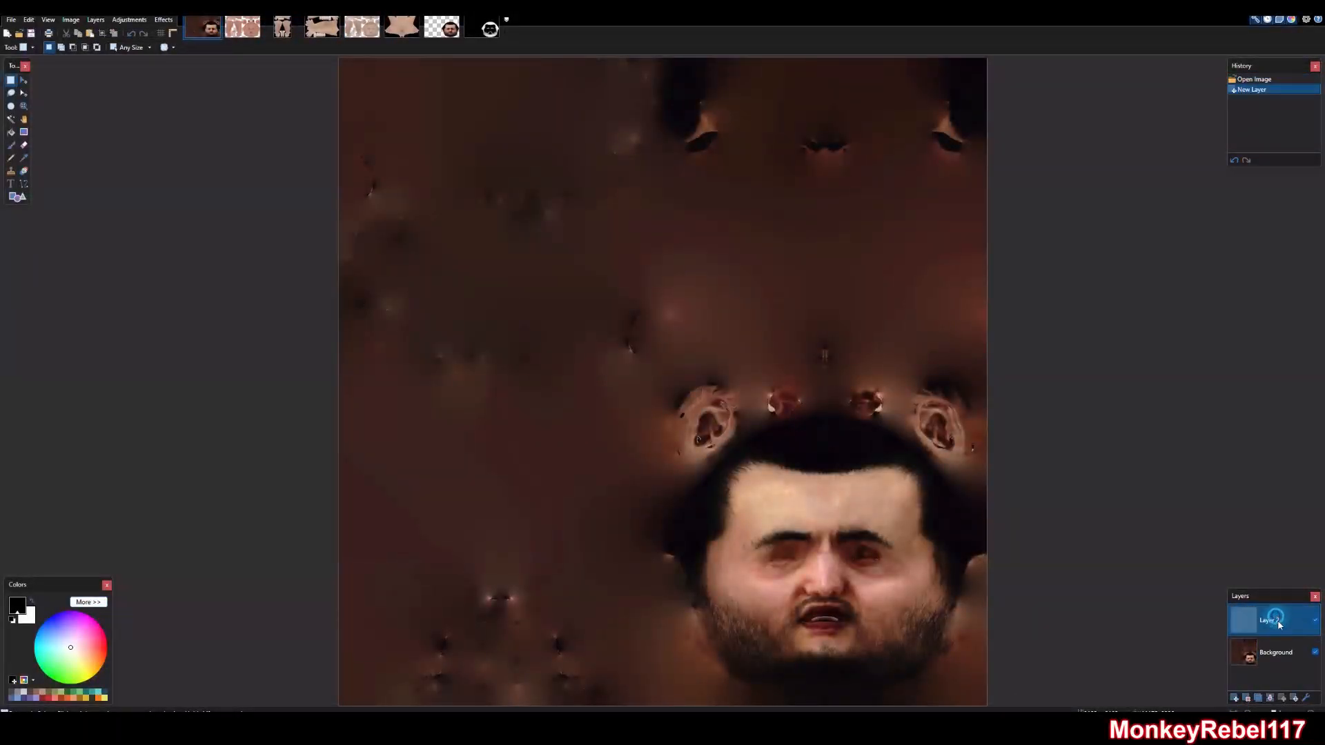
pyautogui.moveTo(1275, 620); pyautogui.dragTo(1277, 653)
pyautogui.hotkey('ctrl', 'v')
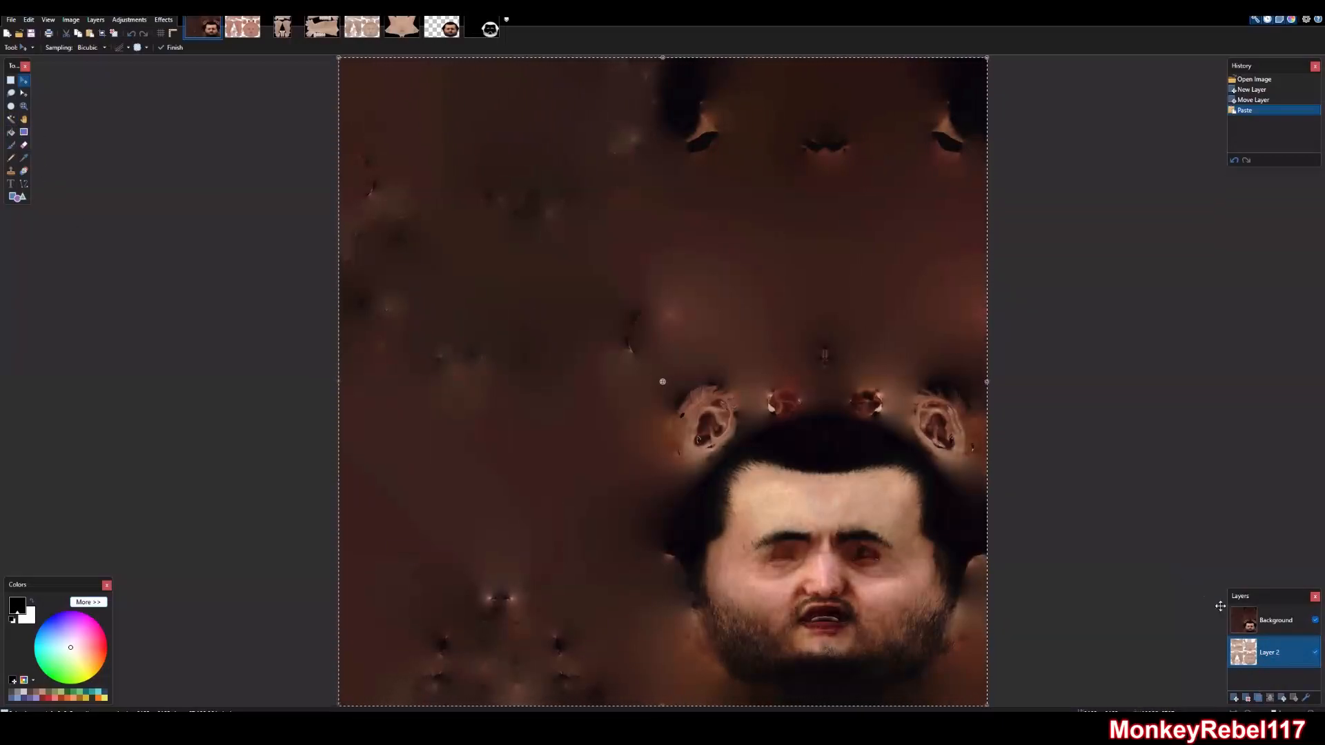
# Select the empty areas around the skin layer's parts with the Background hidden, and erase that selection from the redisplayed Background layer
pyautogui.click(1315, 620)
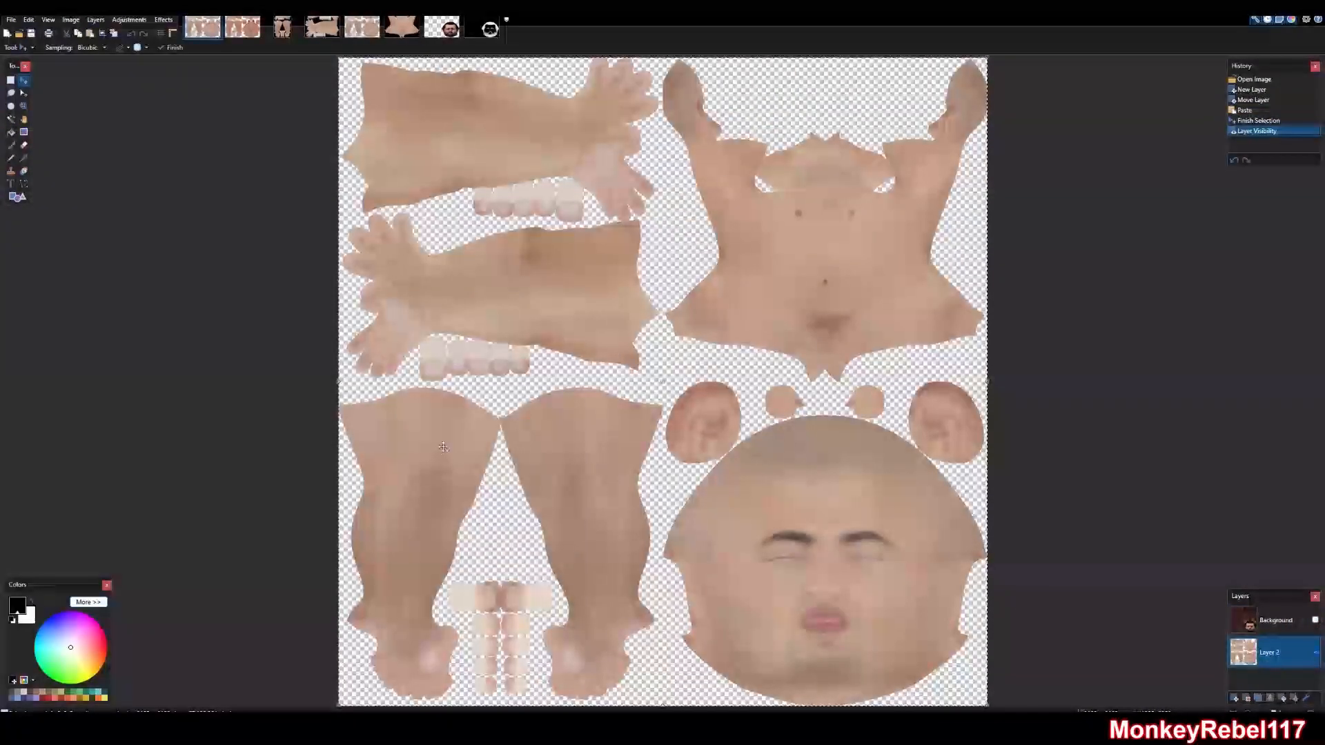
pyautogui.click(12, 119)
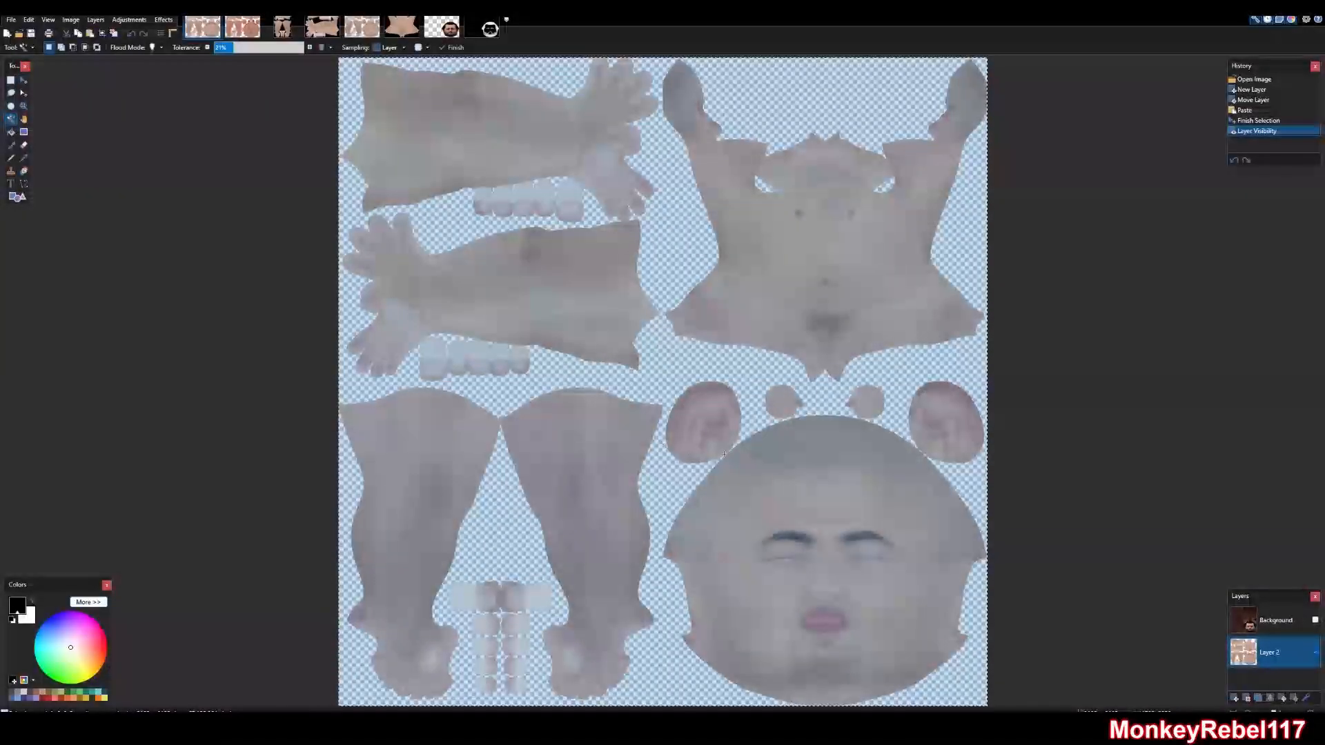
pyautogui.click(673, 376)
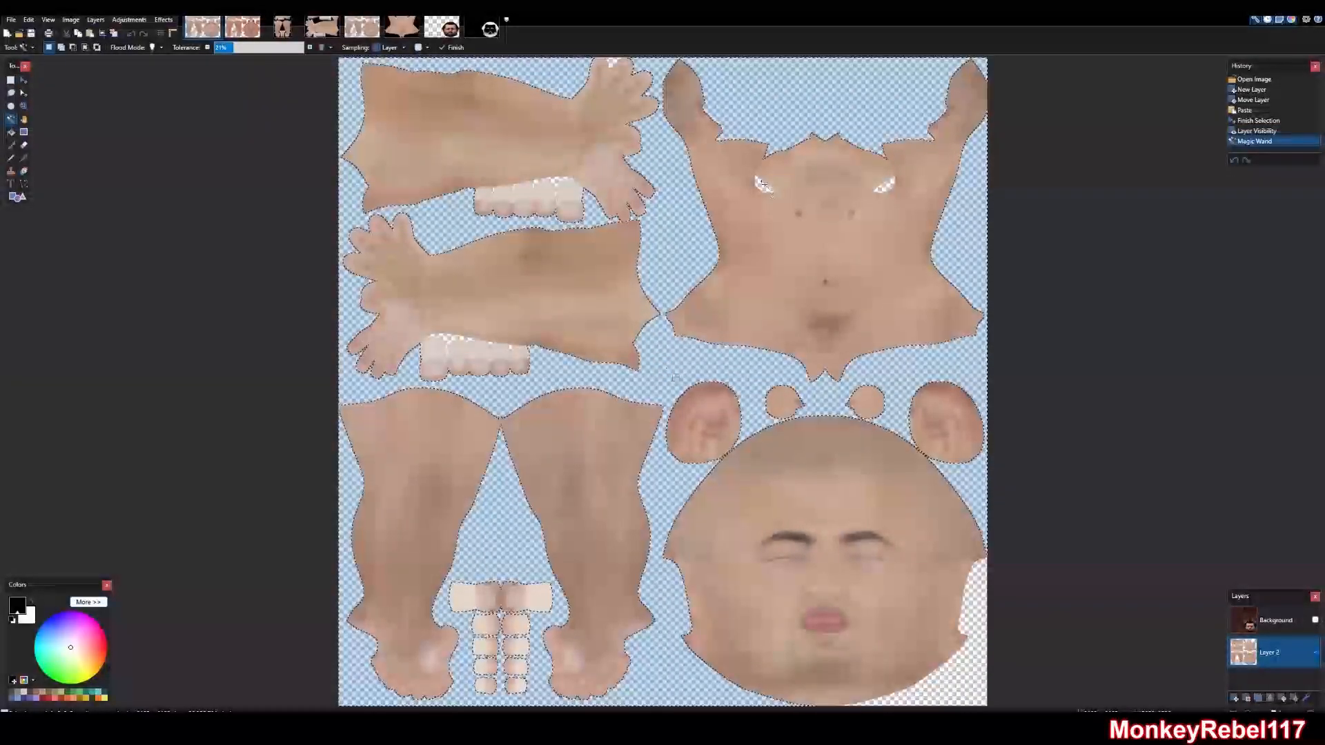
pyautogui.click(761, 184)
pyautogui.click(885, 185)
pyautogui.click(976, 579)
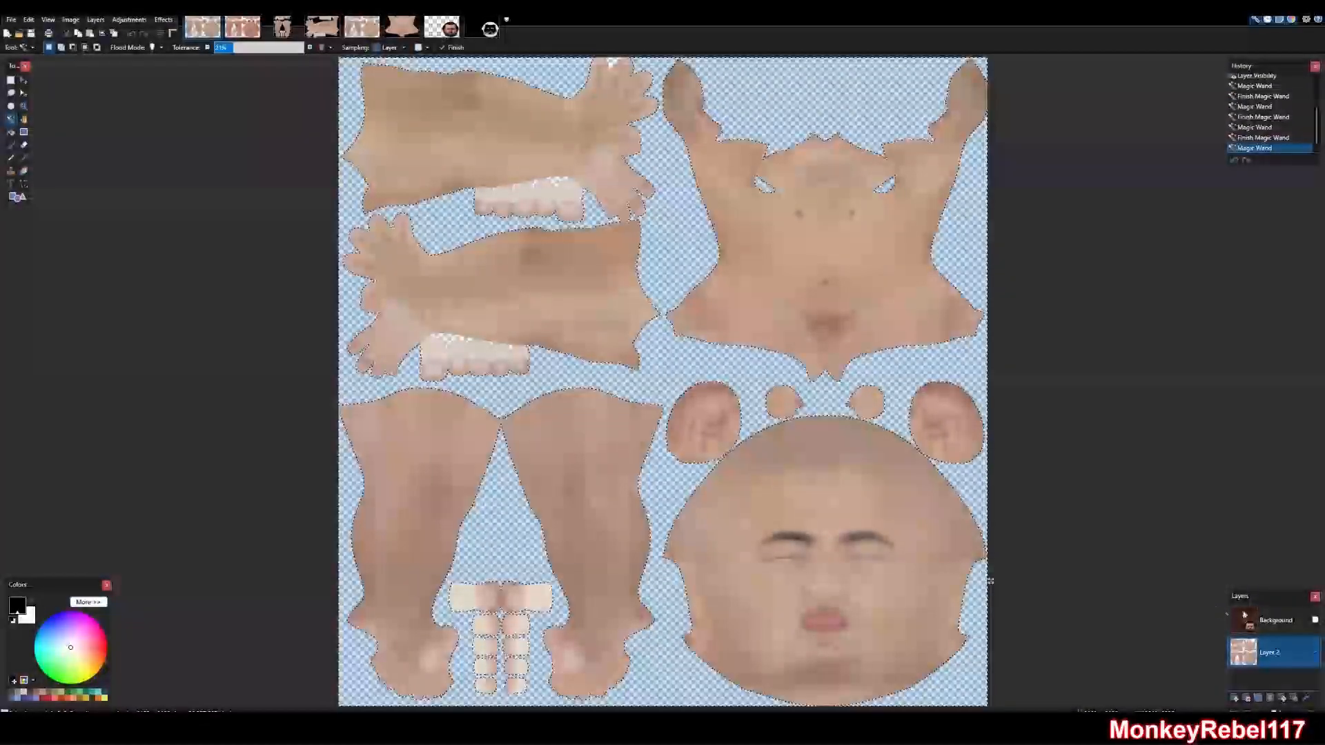
pyautogui.click(1310, 622)
pyautogui.click(1313, 620)
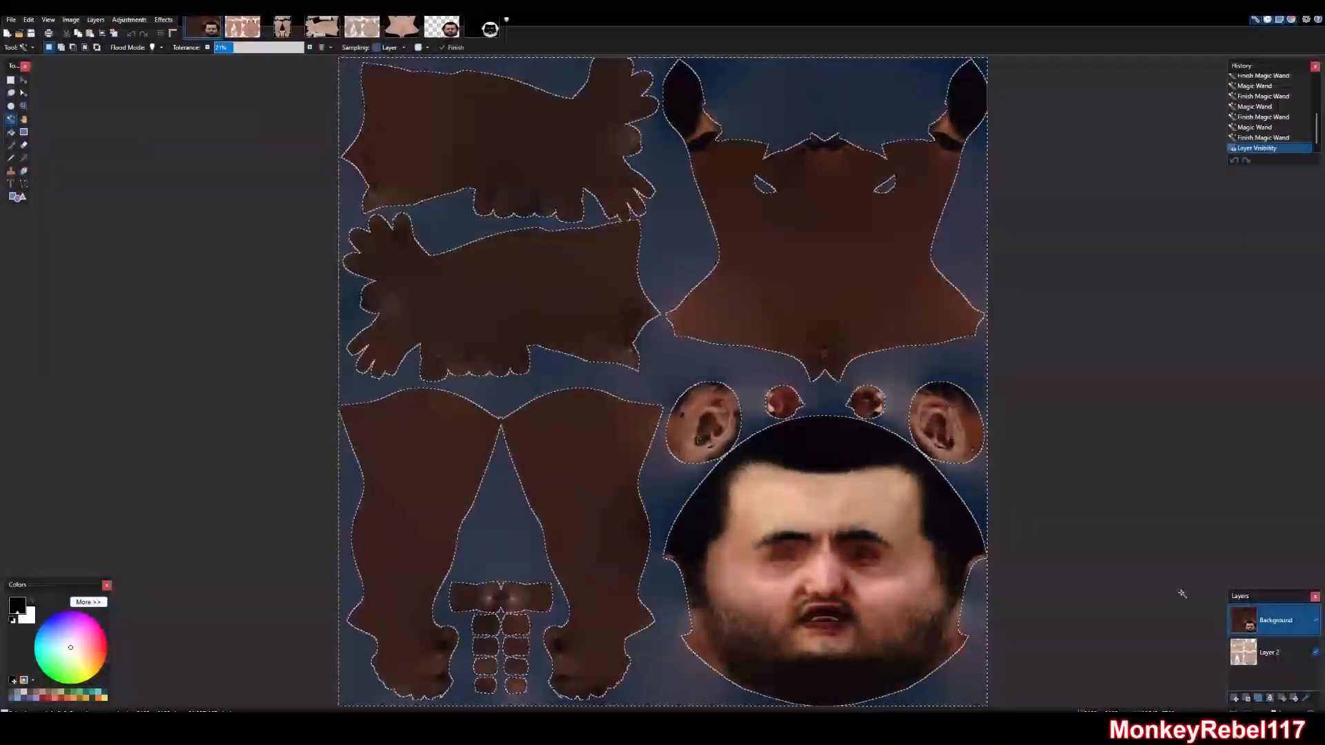
pyautogui.press('Delete')
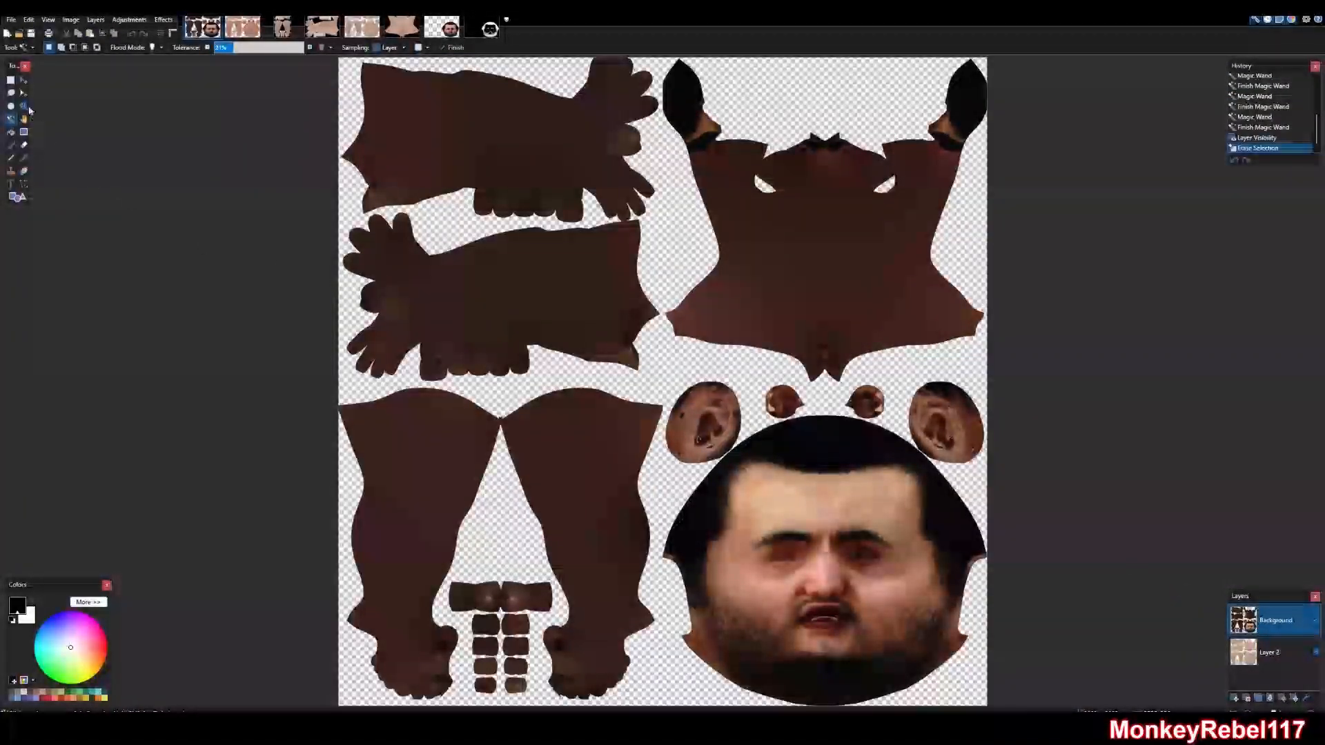
# Erase the dark arms and legs from the Background layer using rectangular selections
pyautogui.click(10, 80)
pyautogui.moveTo(290, 263); pyautogui.dragTo(627, 707)
pyautogui.moveTo(658, 705); pyautogui.dragTo(655, 705)
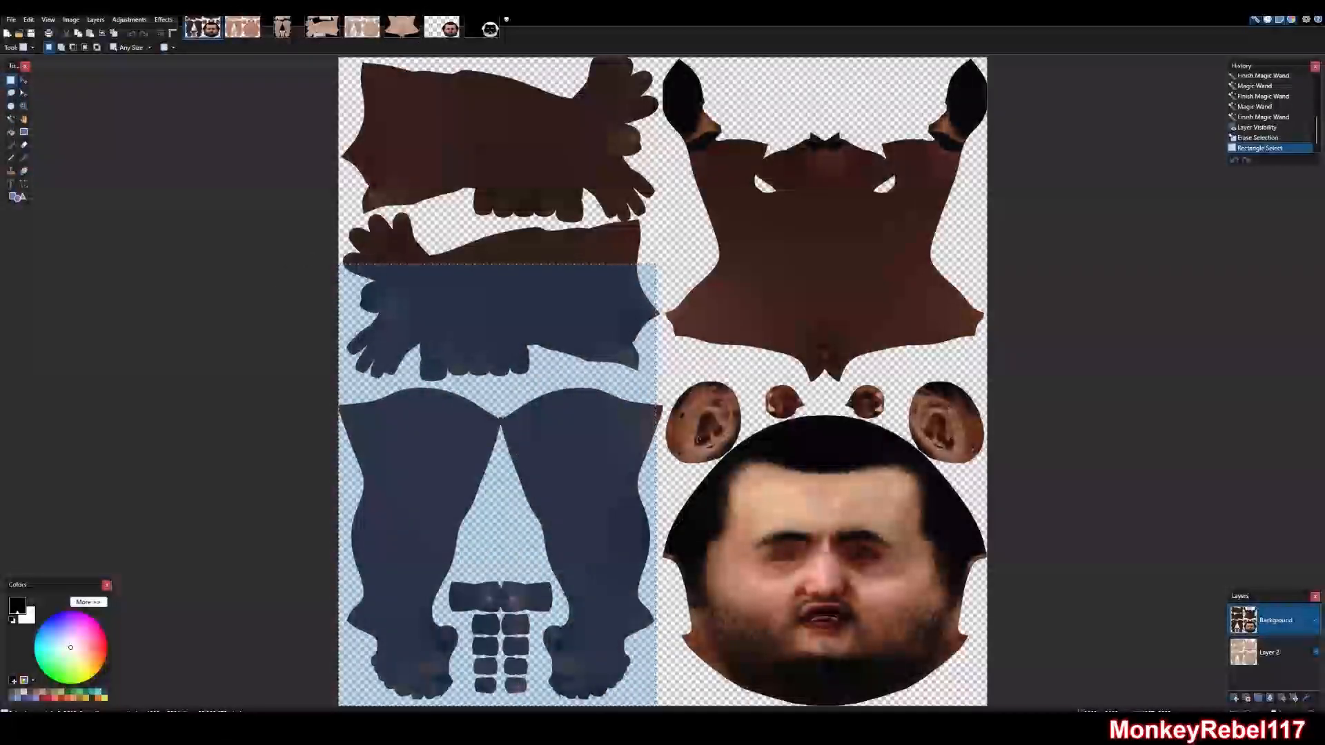
pyautogui.press('Delete')
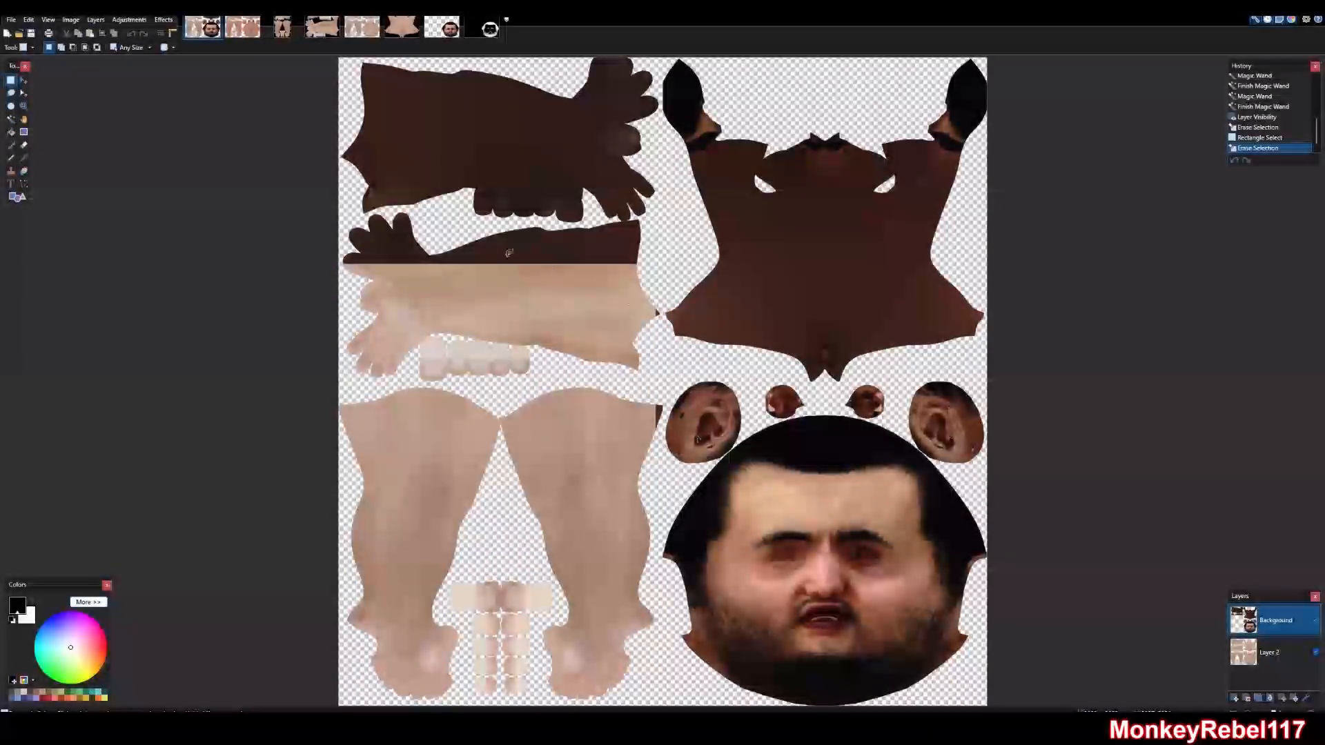
pyautogui.moveTo(308, 305); pyautogui.dragTo(658, 53)
pyautogui.press('Delete')
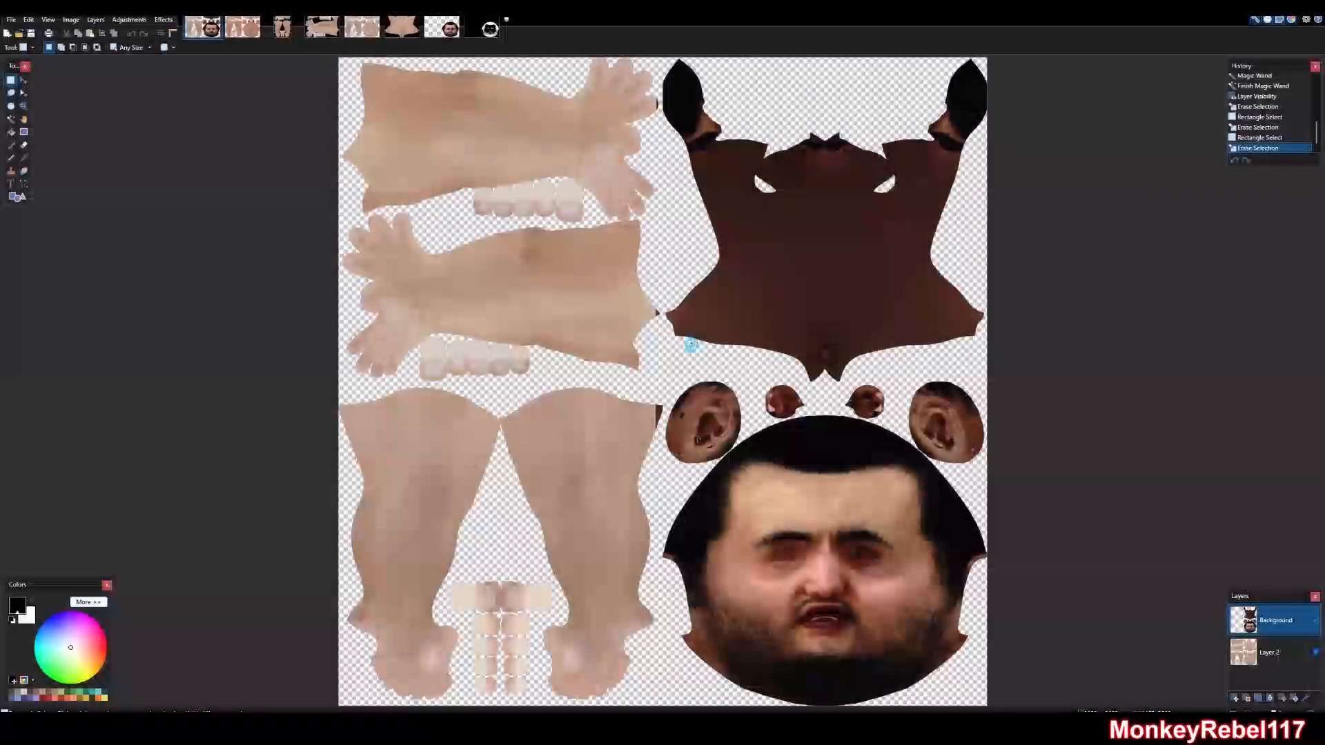
# Erase the dark texture at the torso's hip corner nearest the arms and the dark leftover at the upper hand's fingertip
pyautogui.moveTo(691, 345); pyautogui.dragTo(602, 265)
pyautogui.press('Delete')
pyautogui.click(732, 359)
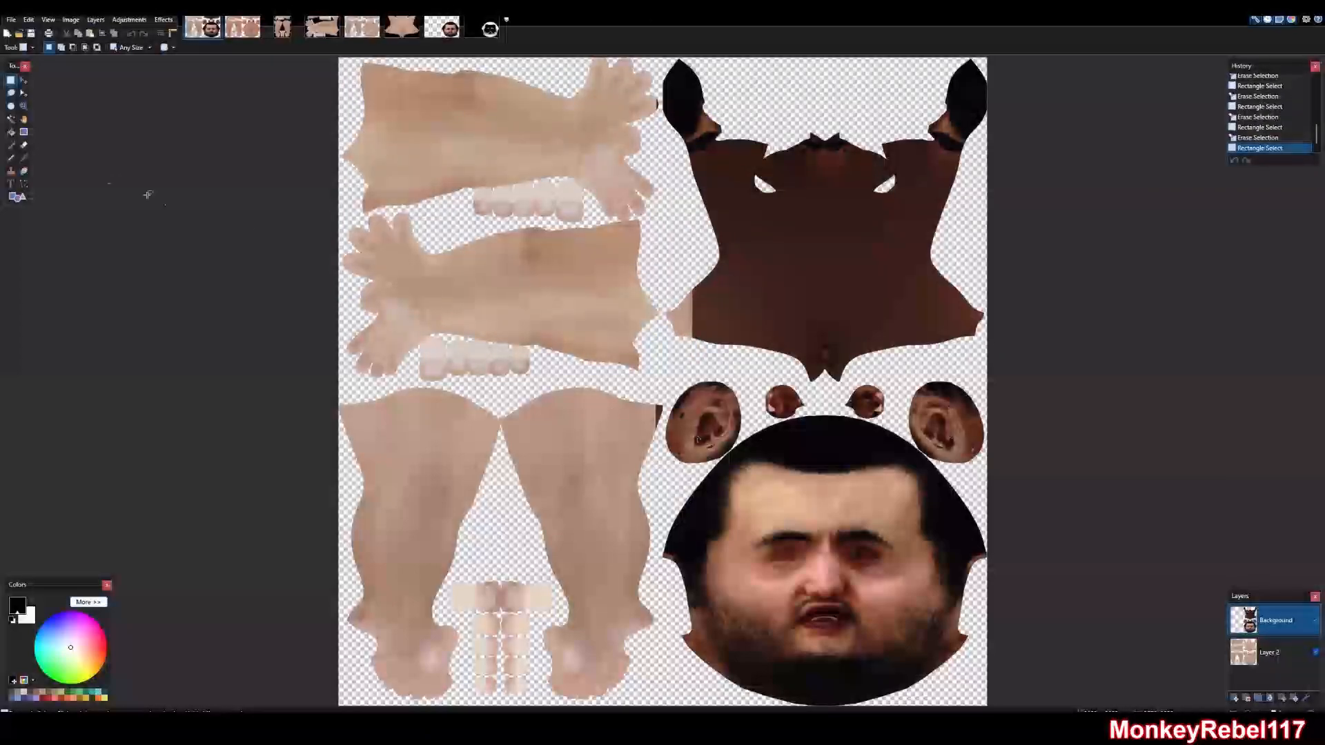
pyautogui.click(23, 106)
pyautogui.click(592, 375)
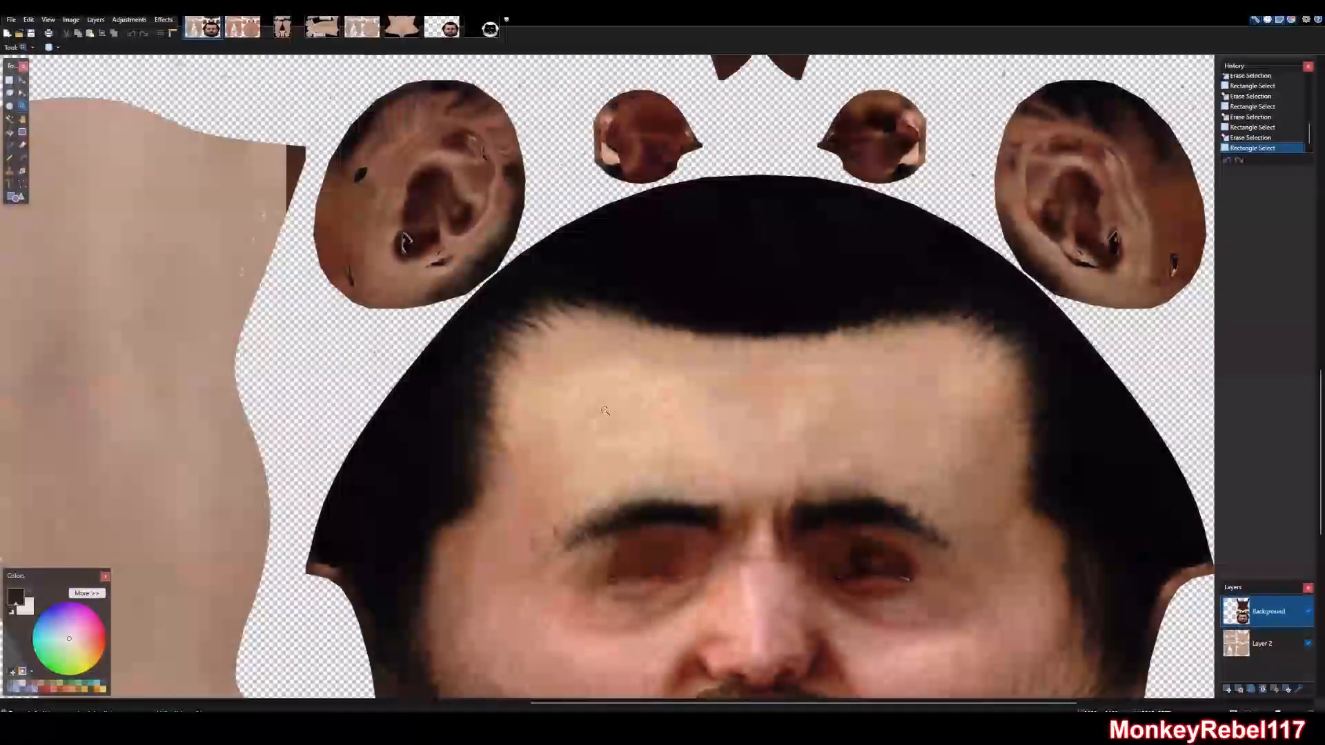
pyautogui.click(614, 403)
pyautogui.rightClick(614, 403)
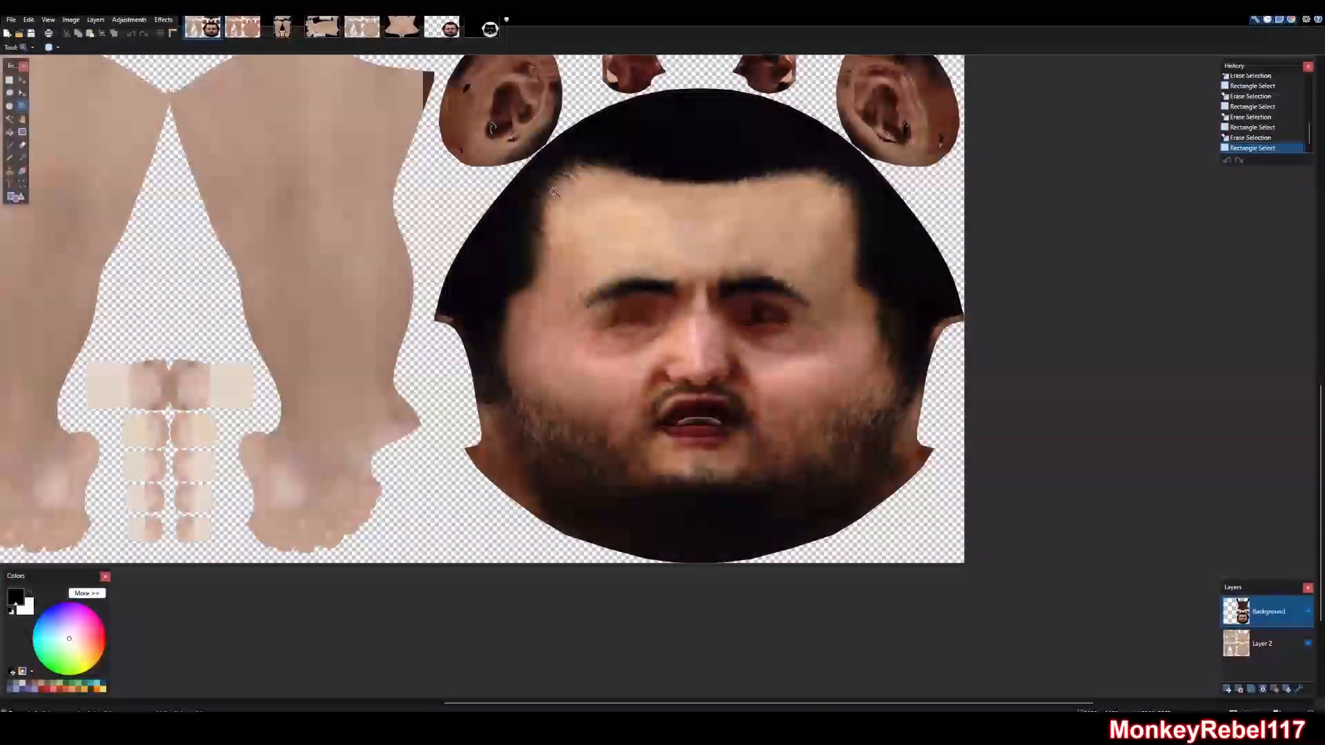
pyautogui.scroll(8, 645, 536)
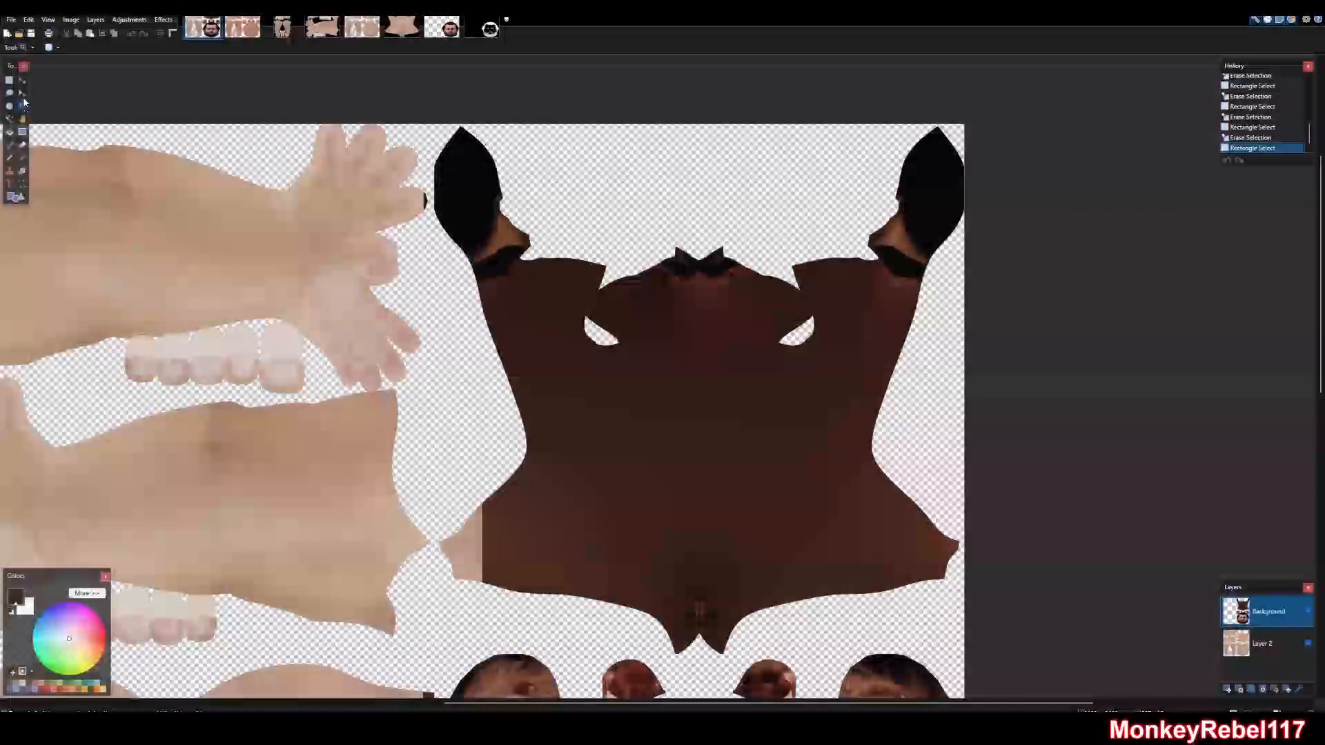
pyautogui.click(9, 80)
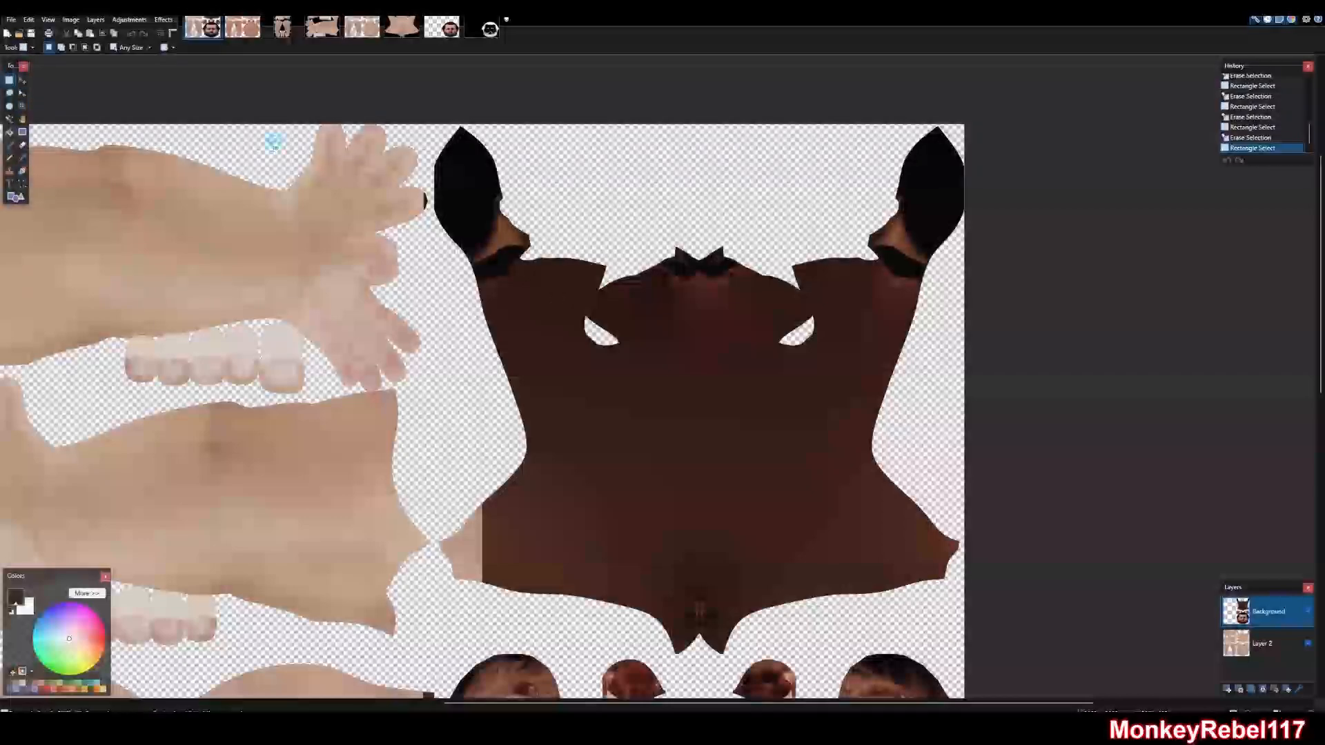
pyautogui.moveTo(275, 143); pyautogui.dragTo(428, 306)
pyautogui.press('Delete')
# Erase the dark leftover at the leg's upper edge and the outer portions of both ears from the Background layer
pyautogui.scroll(-5, 400, 276)
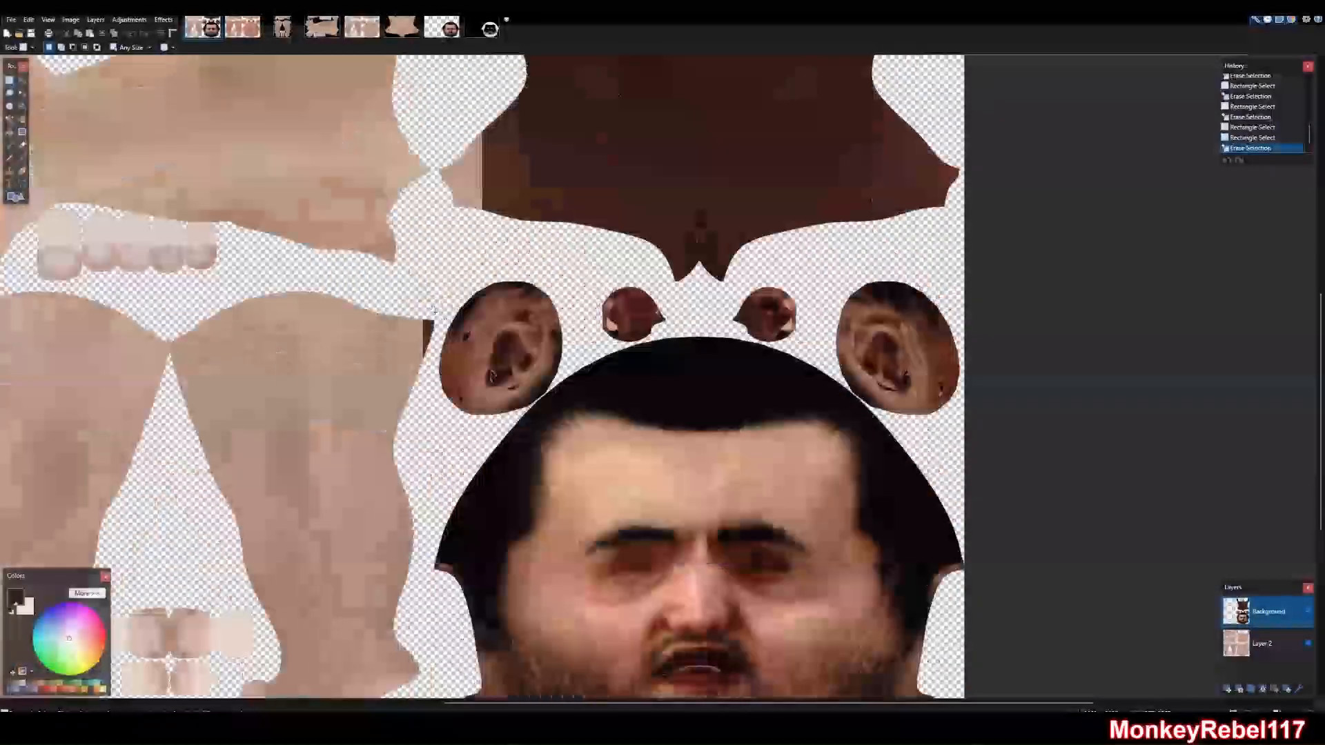
pyautogui.moveTo(400, 275); pyautogui.dragTo(505, 423)
pyautogui.moveTo(999, 260); pyautogui.dragTo(874, 381)
pyautogui.press('Delete')
pyautogui.click(875, 376)
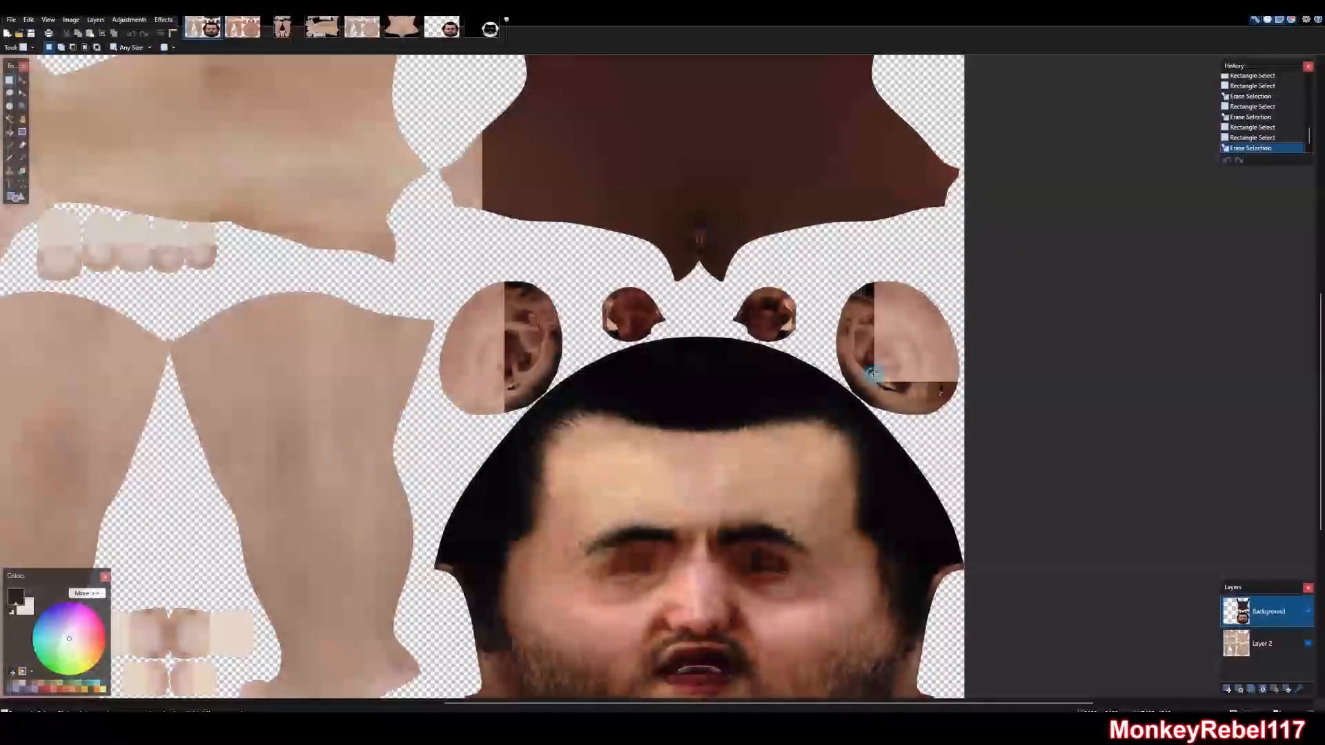
# Erase the remaining dark part of the ear nearest the legs with a lasso selection, leaving the head intact
pyautogui.click(23, 107)
pyautogui.moveTo(348, 226); pyautogui.dragTo(966, 470)
pyautogui.scroll(-1, 386, 416)
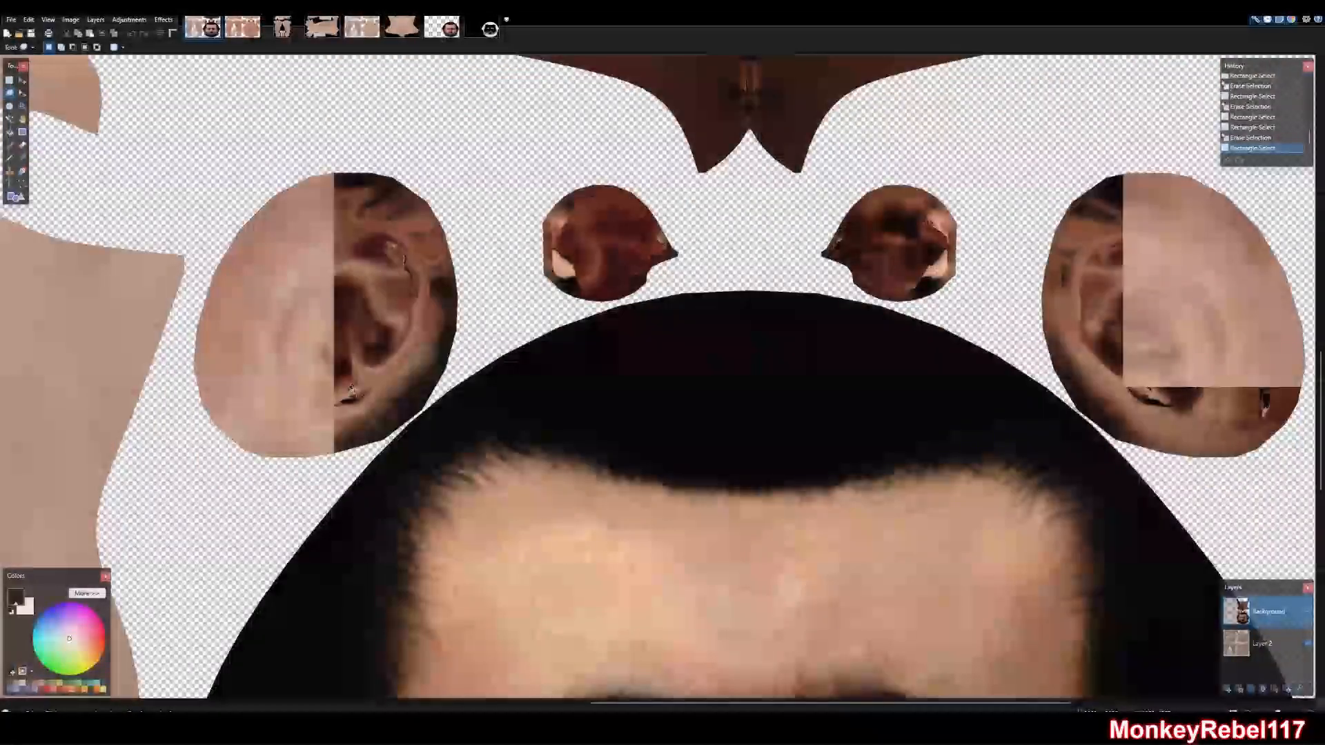
pyautogui.moveTo(413, 418)
pyautogui.mouseDown()
pyautogui.moveTo(390, 441)
pyautogui.moveTo(103, 383)
pyautogui.moveTo(524, 180)
pyautogui.moveTo(550, 263)
pyautogui.mouseUp()
pyautogui.click(404, 430)
pyautogui.moveTo(518, 313); pyautogui.dragTo(412, 418)
pyautogui.press('Delete')
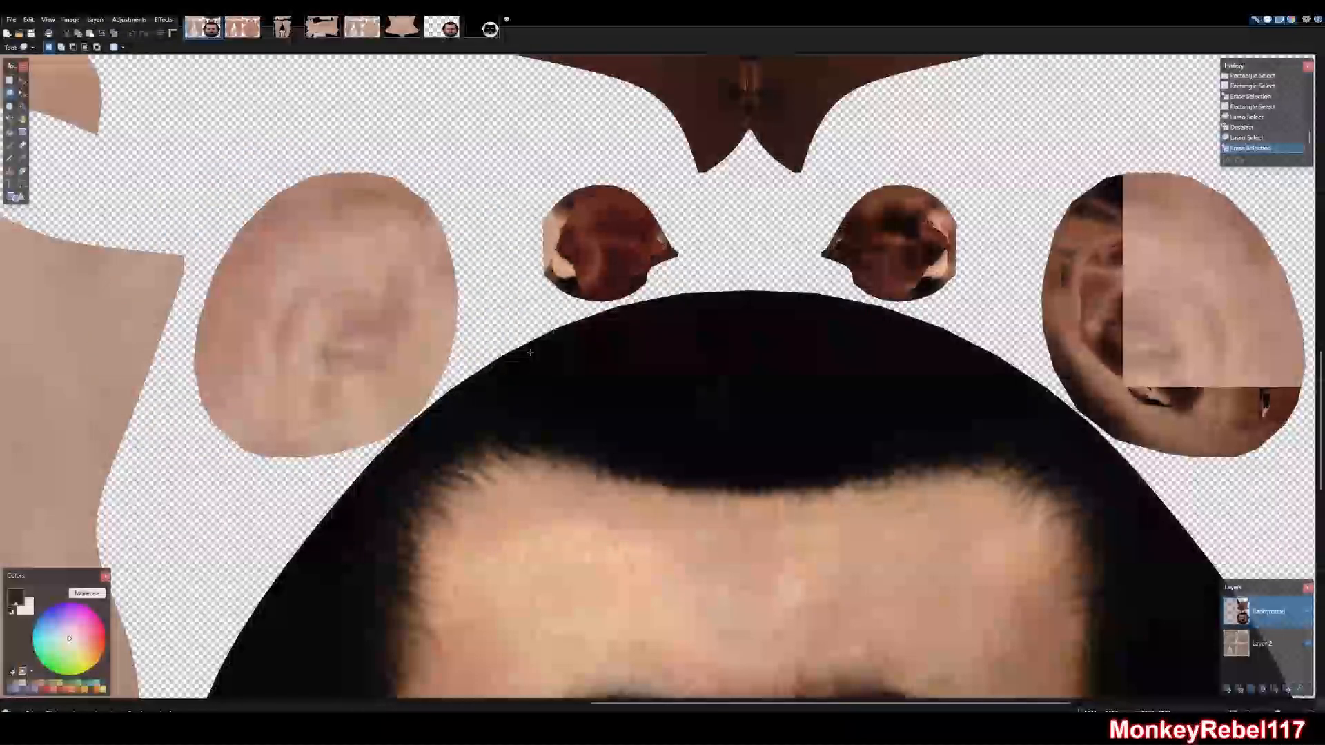
# Lasso and erase the two small dark round pieces above the head from the Background layer
pyautogui.moveTo(617, 304)
pyautogui.mouseDown()
pyautogui.moveTo(566, 178)
pyautogui.moveTo(717, 228)
pyautogui.moveTo(618, 306)
pyautogui.mouseUp()
pyautogui.press('Delete')
pyautogui.moveTo(845, 289)
pyautogui.mouseDown()
pyautogui.moveTo(814, 176)
pyautogui.moveTo(1014, 276)
pyautogui.moveTo(852, 293)
pyautogui.mouseUp()
pyautogui.press('Delete')
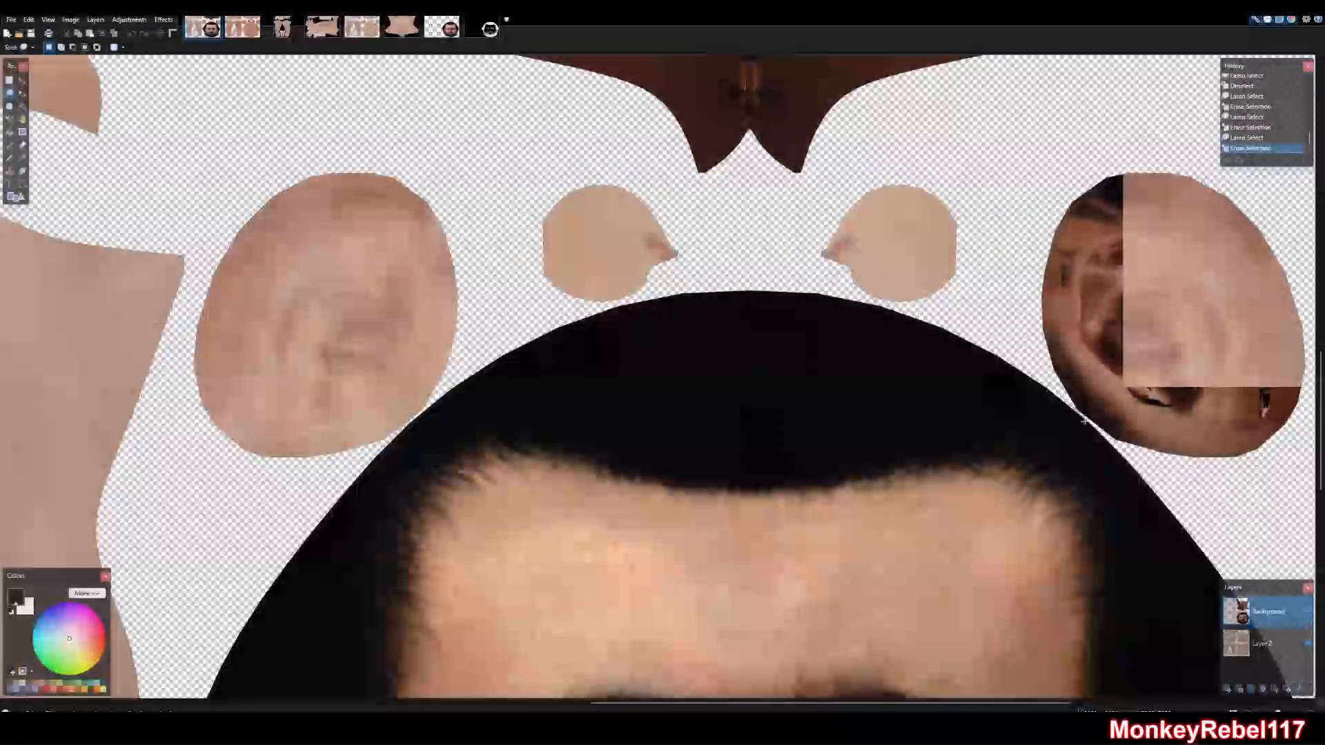
# Lasso and erase the remaining dark ear piece farthest from the legs, keeping the adjacent hair of the head outside the selection
pyautogui.moveTo(1077, 412)
pyautogui.mouseDown()
pyautogui.moveTo(1063, 410)
pyautogui.moveTo(1008, 262)
pyautogui.moveTo(1310, 266)
pyautogui.moveTo(1297, 512)
pyautogui.moveTo(1173, 511)
pyautogui.moveTo(1083, 417)
pyautogui.mouseUp()
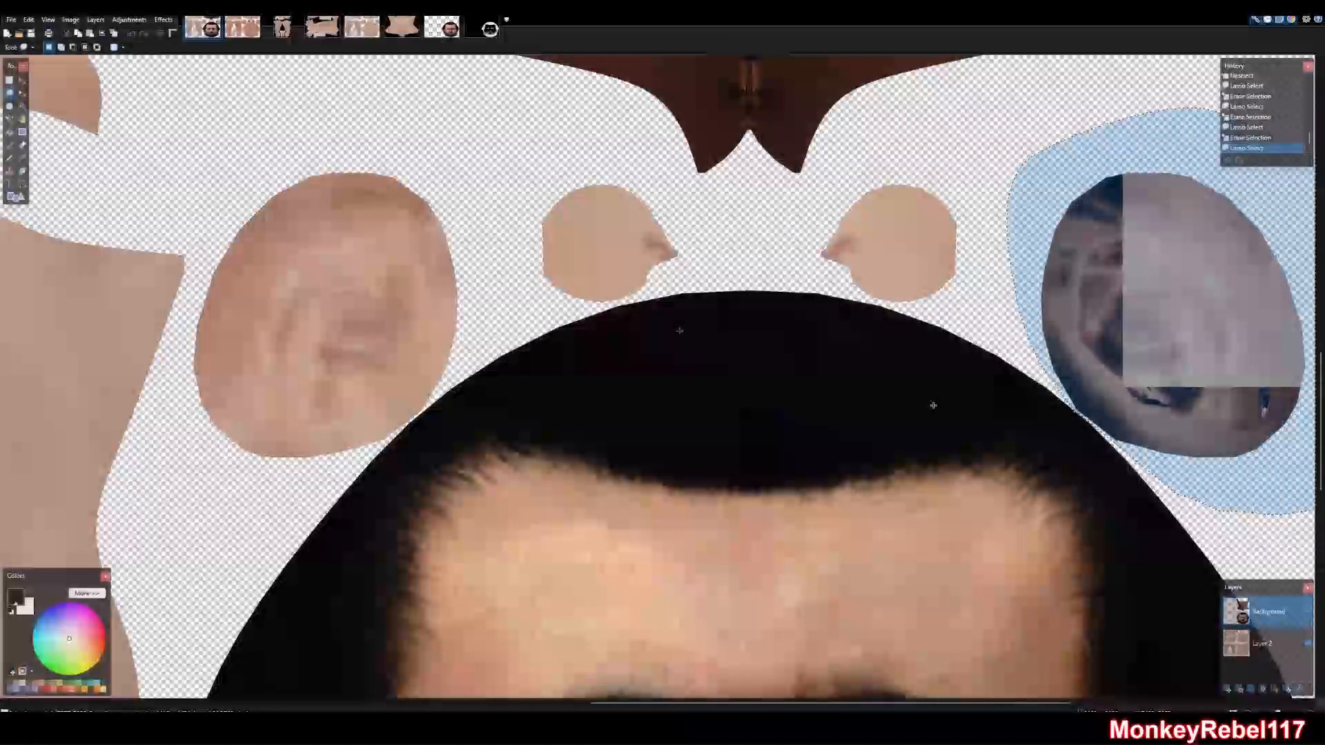
pyautogui.click(22, 105)
pyautogui.moveTo(1003, 370); pyautogui.dragTo(1199, 459)
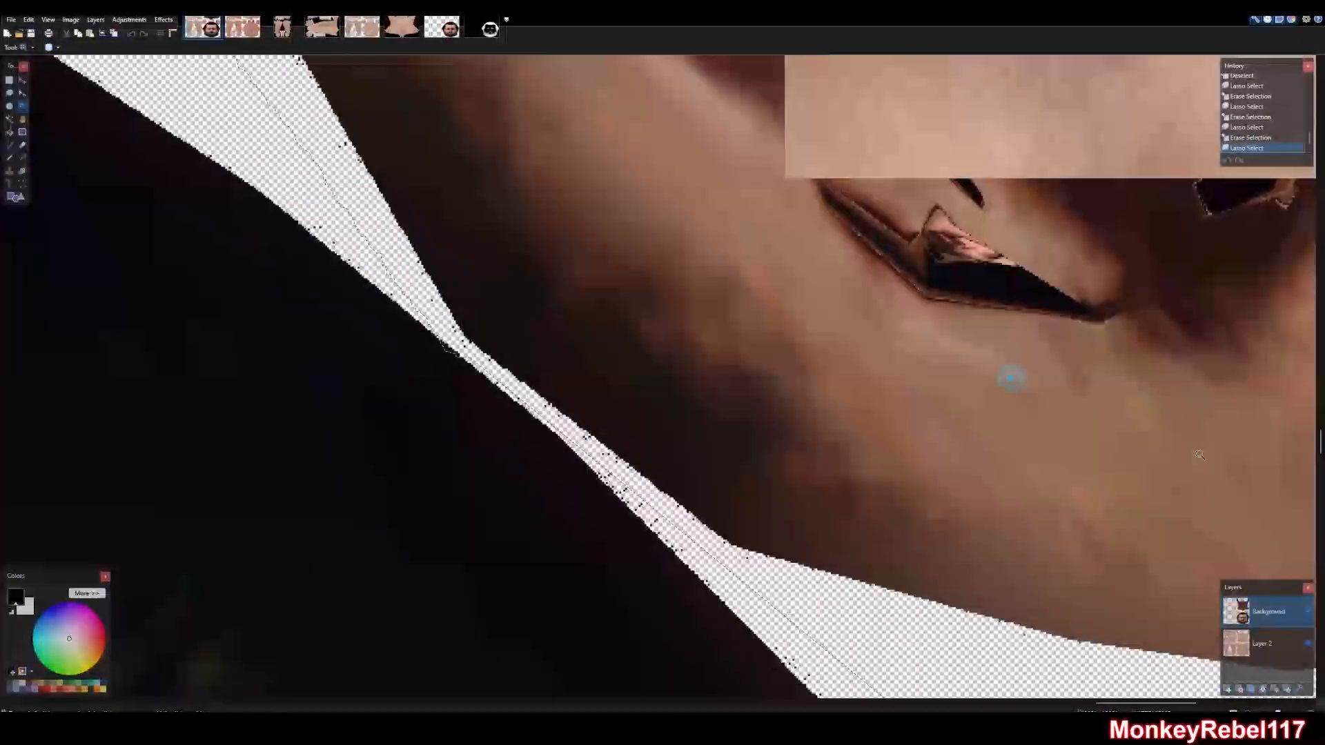
pyautogui.click(9, 92)
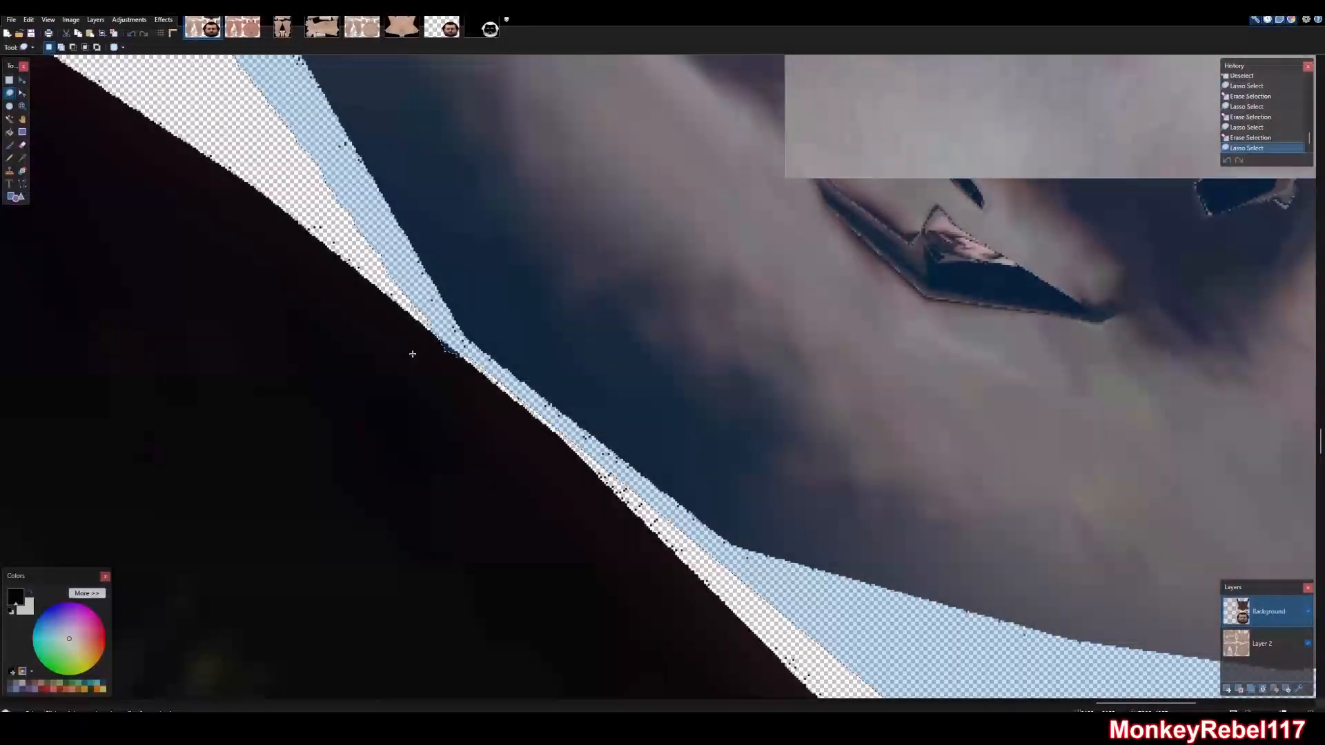
pyautogui.moveTo(505, 387)
pyautogui.mouseDown()
pyautogui.moveTo(414, 379)
pyautogui.moveTo(383, 286)
pyautogui.mouseUp()
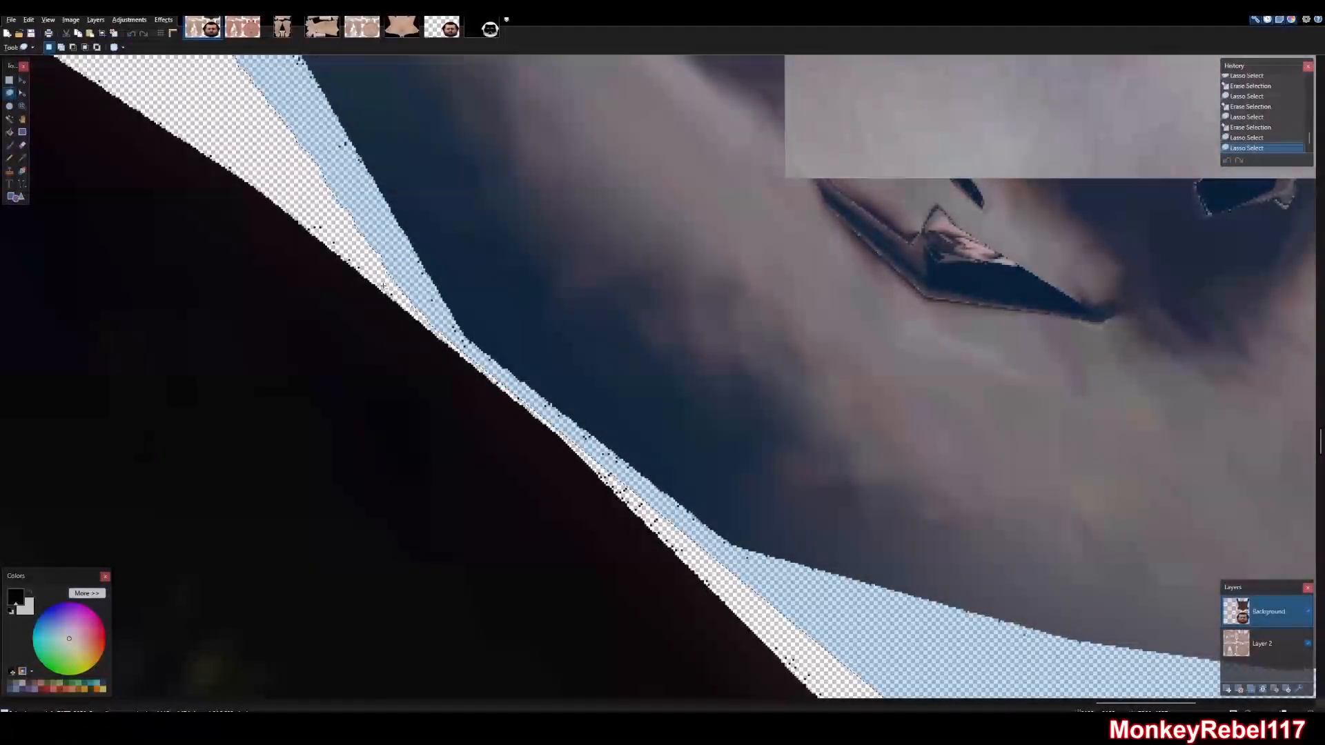
pyautogui.press('Delete')
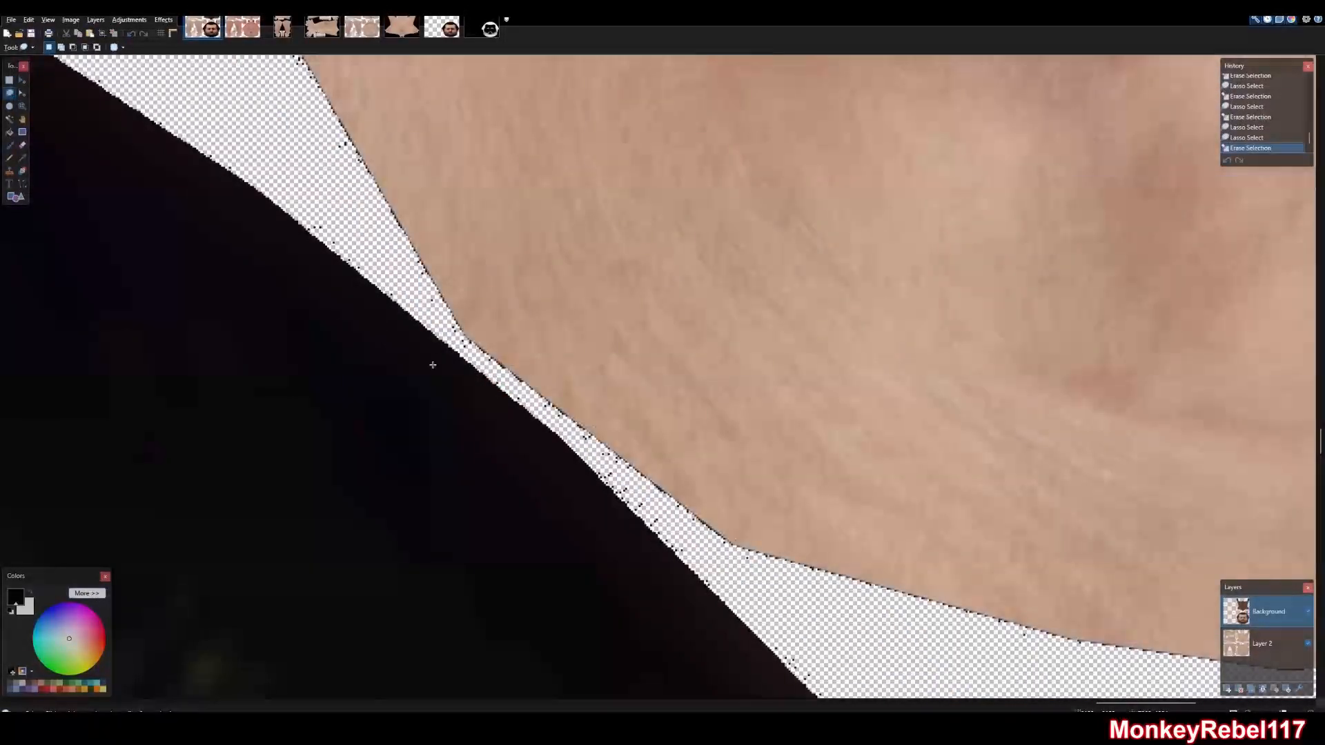
# Lasso and erase the dark lower torso and hip area from the Background layer
pyautogui.click(22, 105)
pyautogui.rightClick(715, 385)
pyautogui.rightClick(716, 384)
pyautogui.rightClick(711, 381)
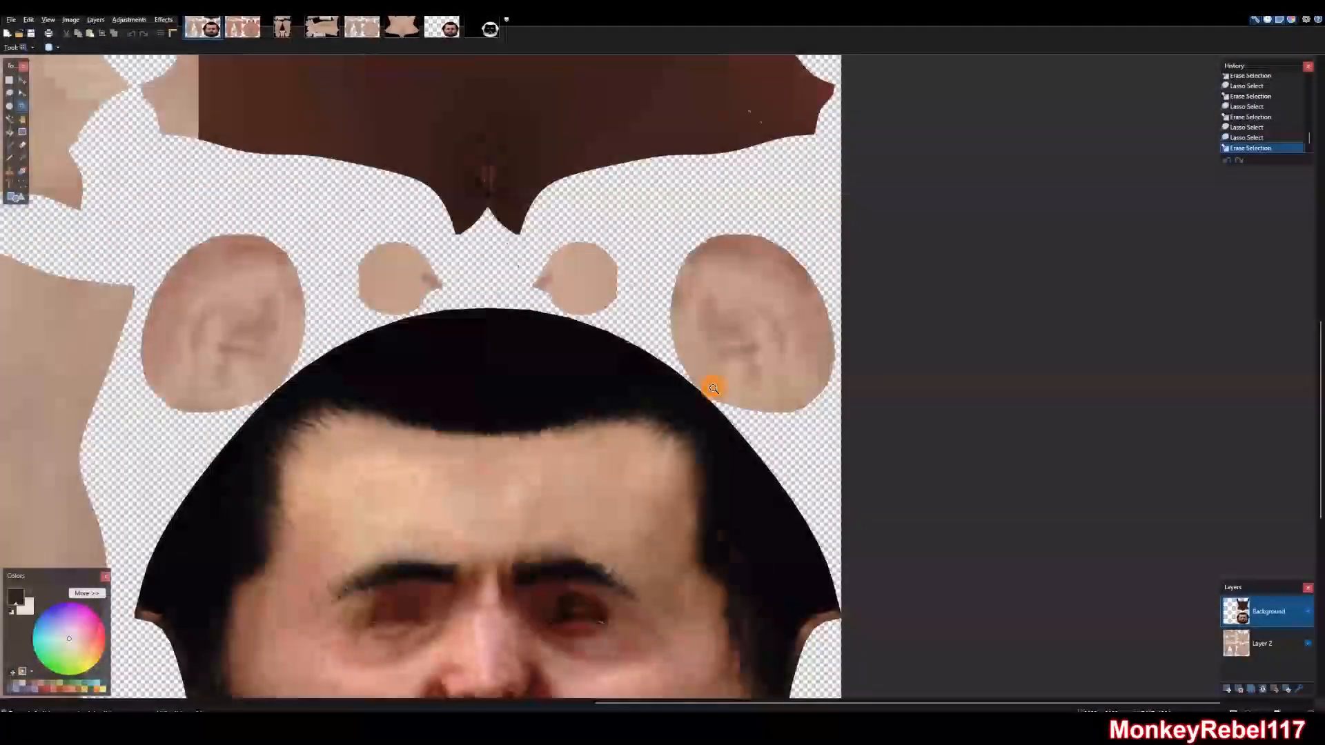
pyautogui.rightClick(710, 388)
pyautogui.rightClick(710, 389)
pyautogui.moveTo(794, 422); pyautogui.dragTo(337, 197)
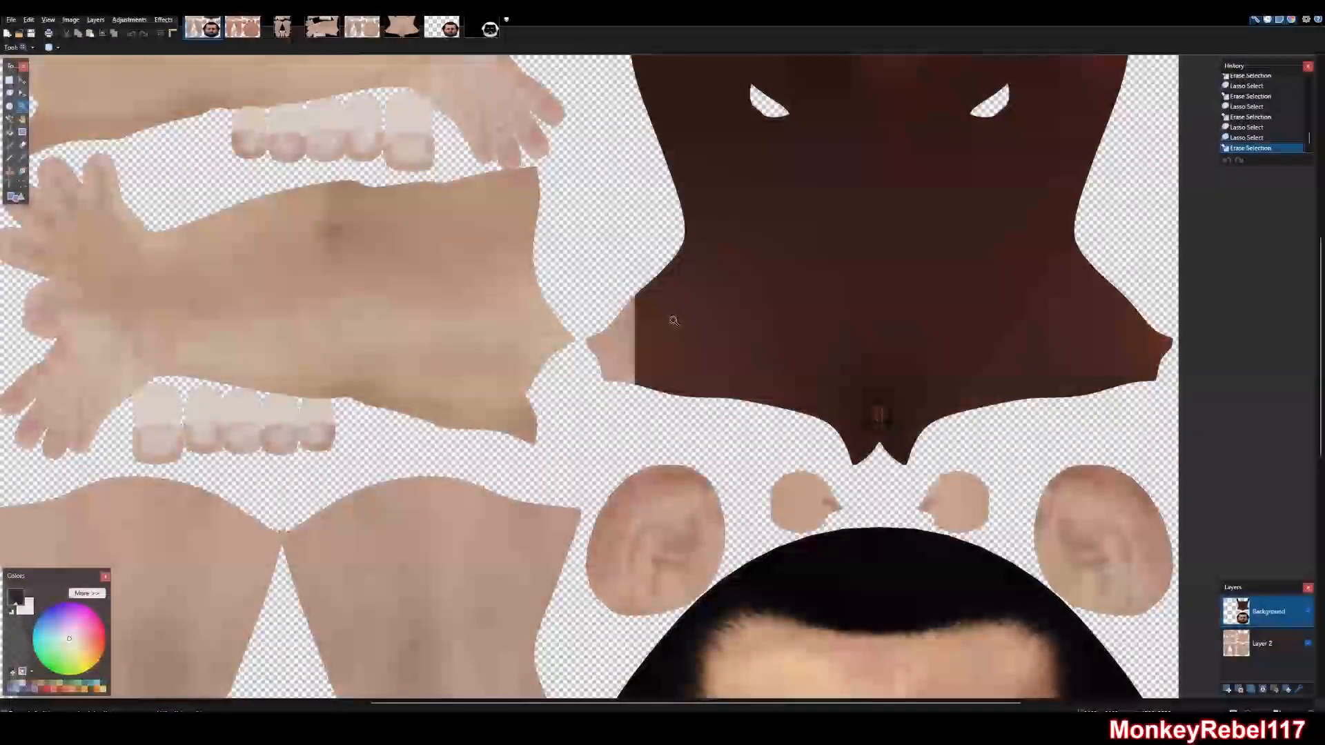
pyautogui.click(10, 92)
pyautogui.moveTo(594, 222)
pyautogui.mouseDown()
pyautogui.moveTo(697, 454)
pyautogui.moveTo(884, 494)
pyautogui.moveTo(1256, 360)
pyautogui.moveTo(1277, 245)
pyautogui.moveTo(932, 167)
pyautogui.moveTo(600, 205)
pyautogui.mouseUp()
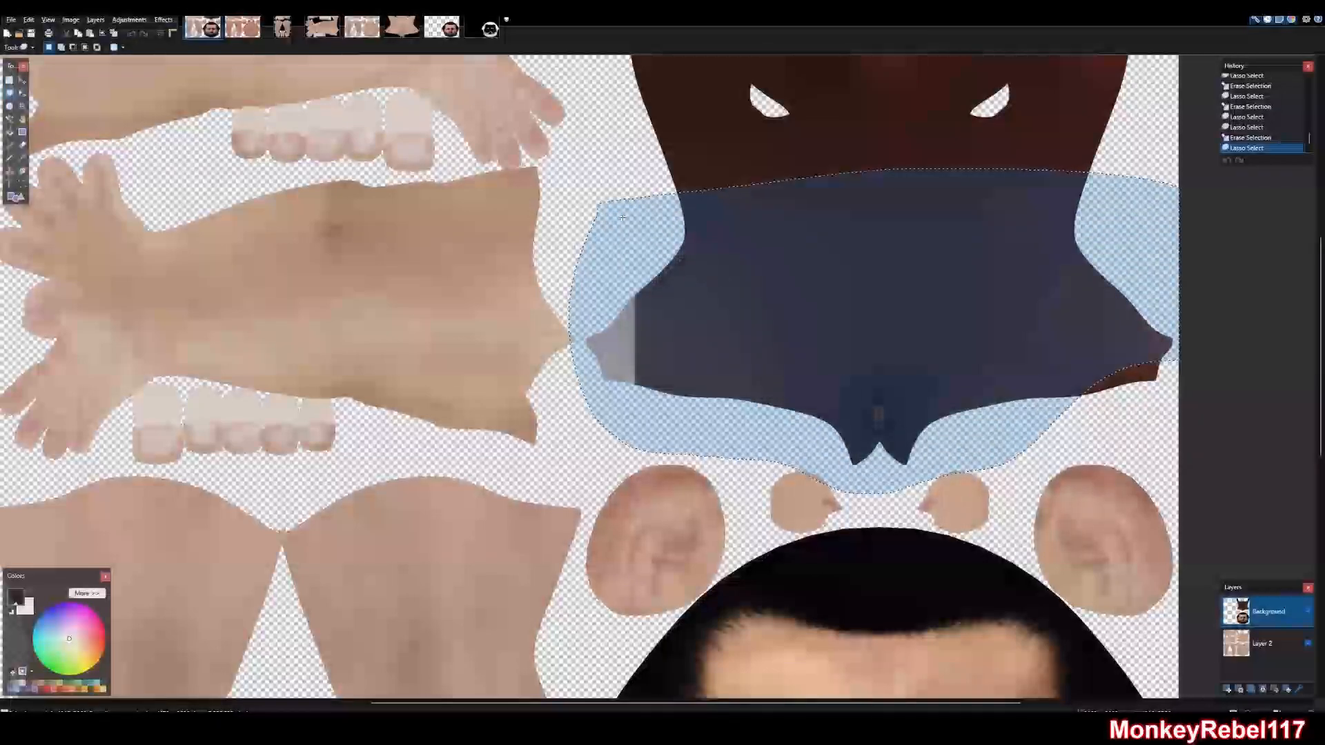
pyautogui.press('Delete')
# Lasso and erase the remaining dark chest and shoulder area, leaving the two back-of-head pieces in place
pyautogui.scroll(5, 992, 447)
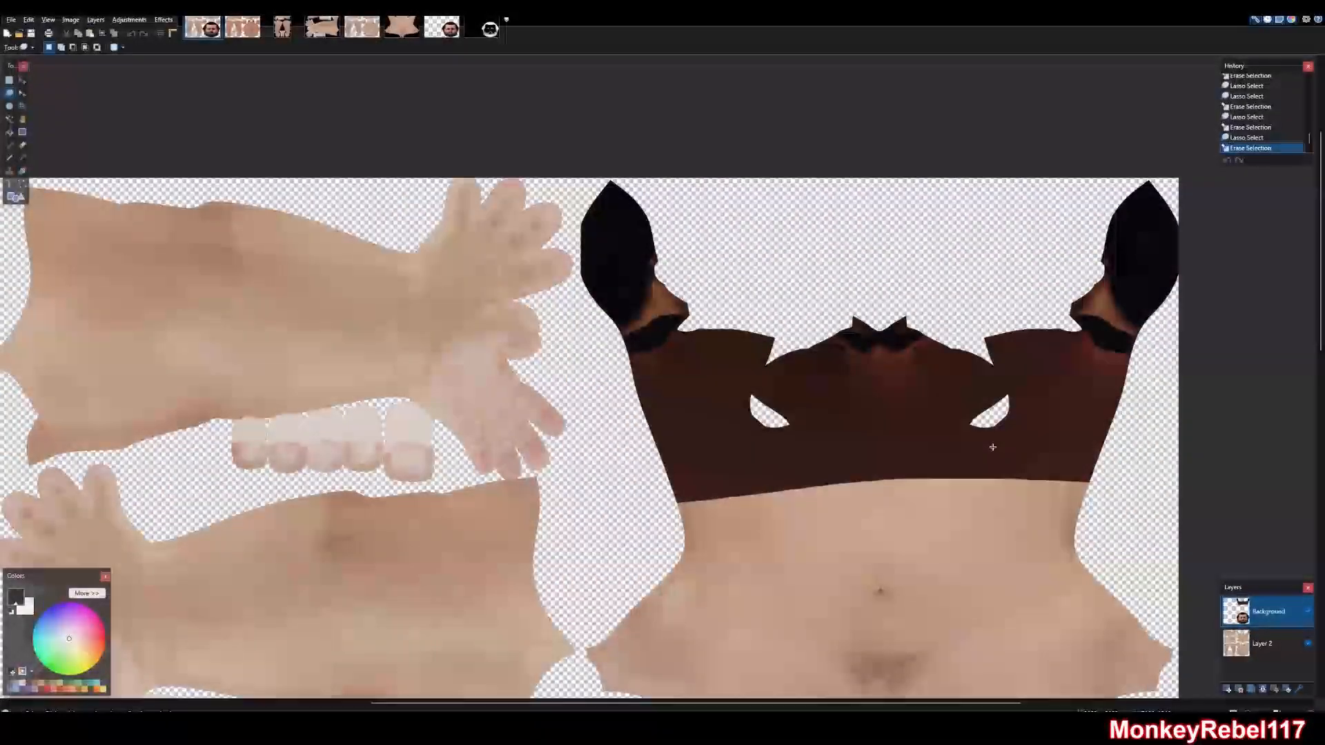
pyautogui.moveTo(668, 329)
pyautogui.mouseDown()
pyautogui.moveTo(613, 509)
pyautogui.moveTo(926, 631)
pyautogui.moveTo(1190, 529)
pyautogui.moveTo(1190, 418)
pyautogui.moveTo(1131, 341)
pyautogui.moveTo(959, 287)
pyautogui.moveTo(910, 301)
pyautogui.mouseUp()
pyautogui.press('Delete')
# Examine the neck seam on the back-of-head piece nearest the arms and compare it with the face texture
pyautogui.click(23, 106)
pyautogui.moveTo(625, 269); pyautogui.dragTo(776, 387)
pyautogui.moveTo(757, 574); pyautogui.dragTo(153, 4)
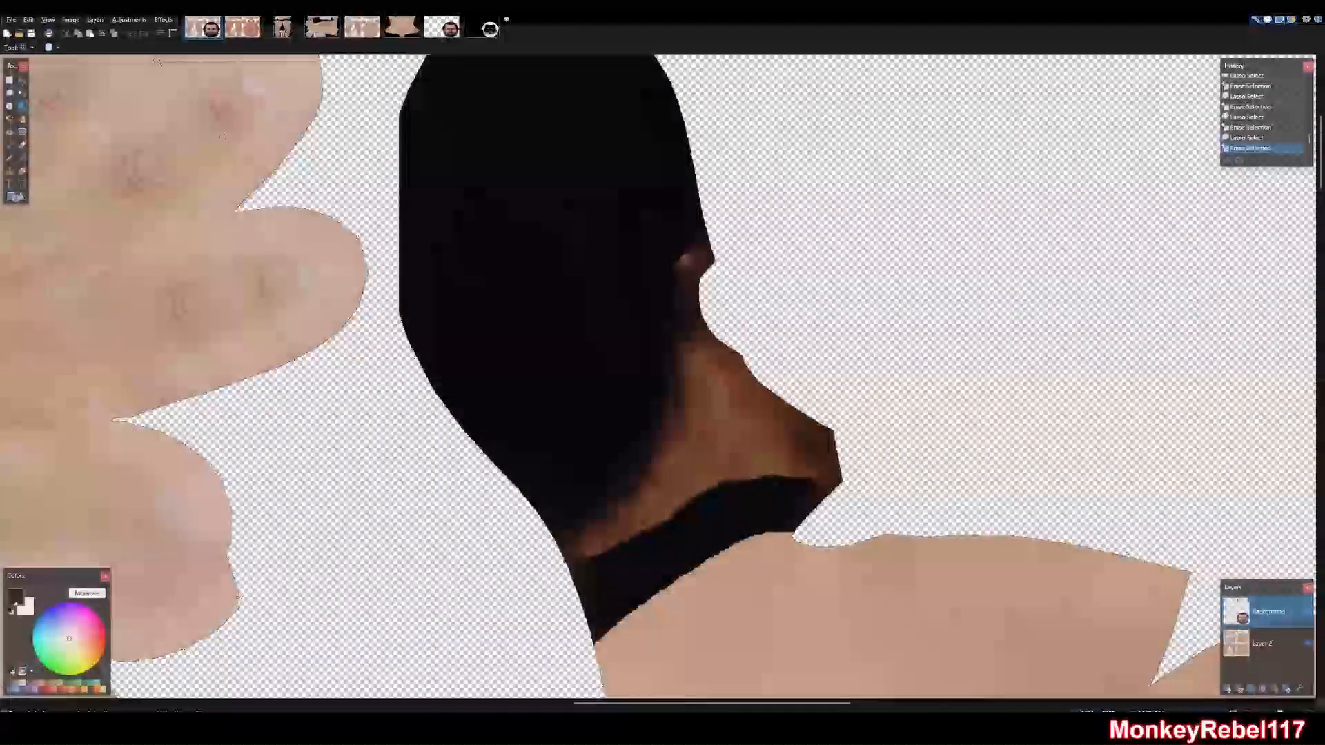
pyautogui.rightClick(408, 261)
pyautogui.rightClick(437, 274)
pyautogui.rightClick(603, 374)
pyautogui.rightClick(602, 371)
pyautogui.rightClick(602, 370)
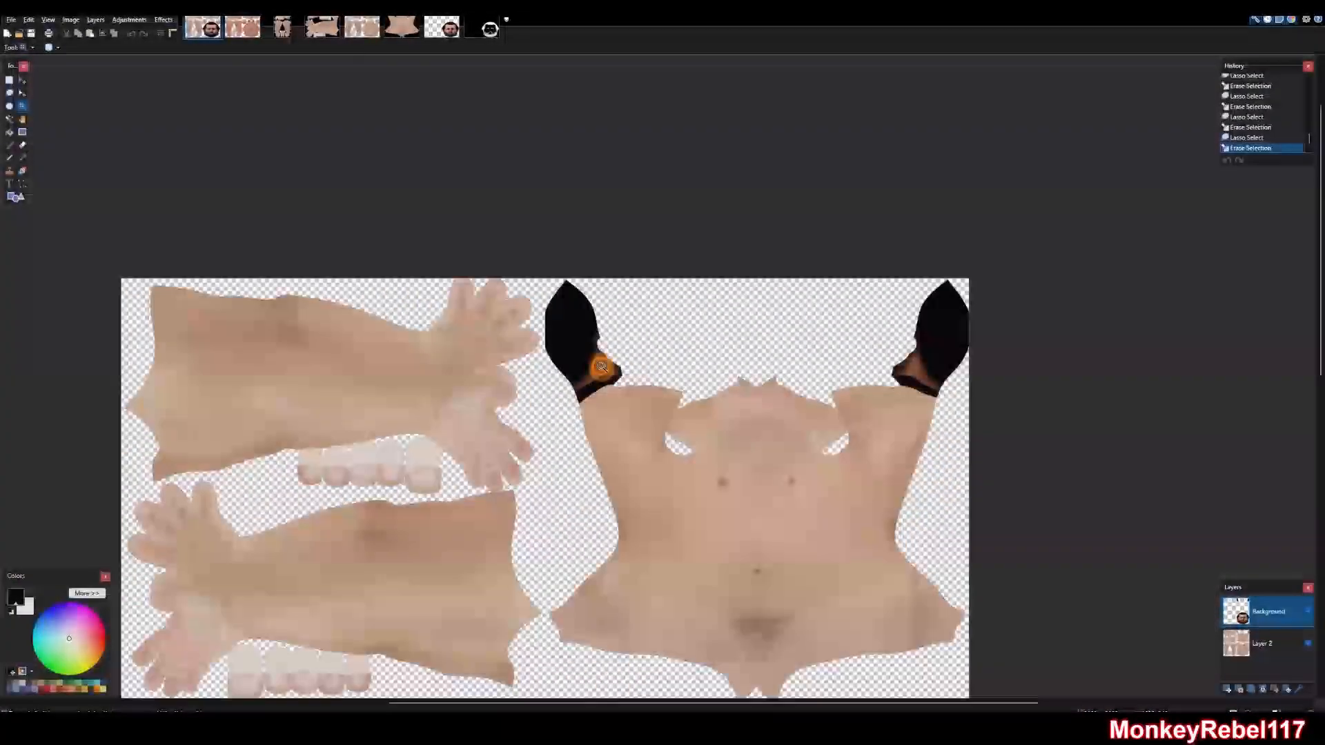
pyautogui.scroll(-5, 686, 429)
pyautogui.moveTo(660, 402); pyautogui.dragTo(873, 480)
pyautogui.rightClick(689, 361)
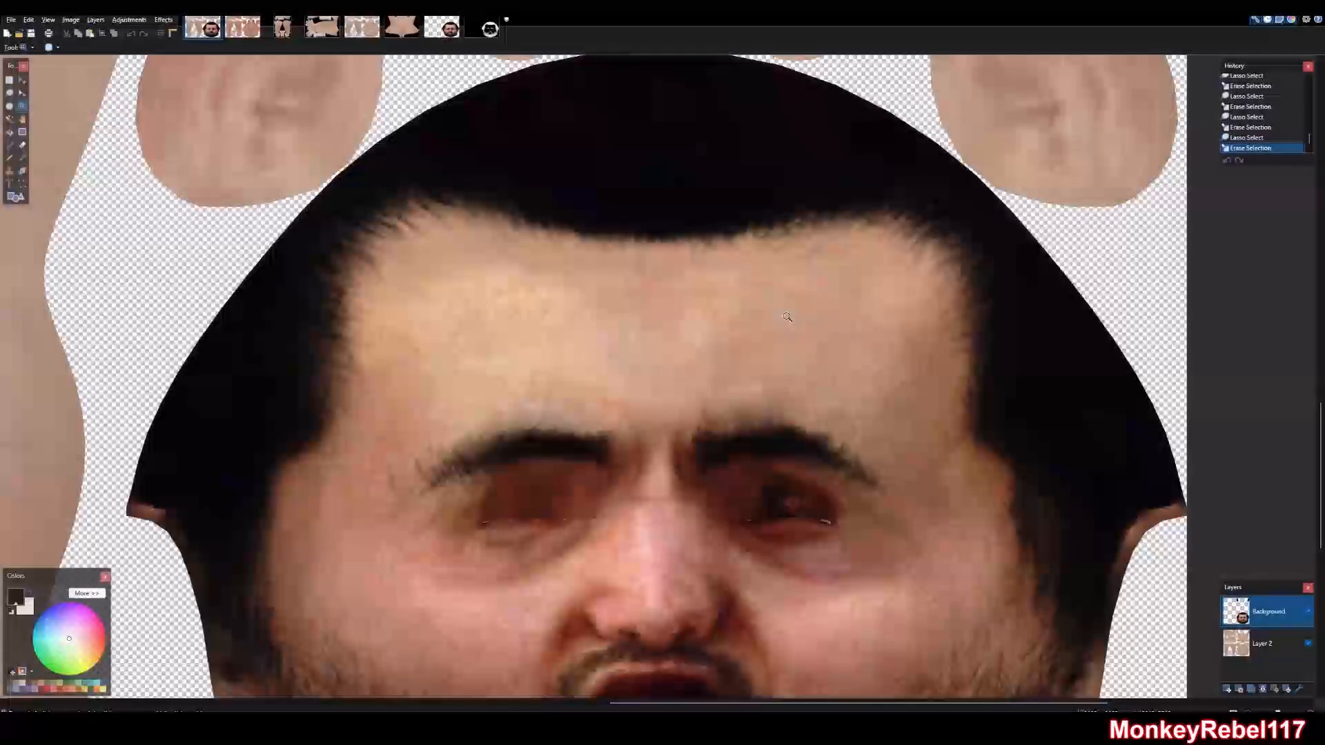
pyautogui.rightClick(697, 349)
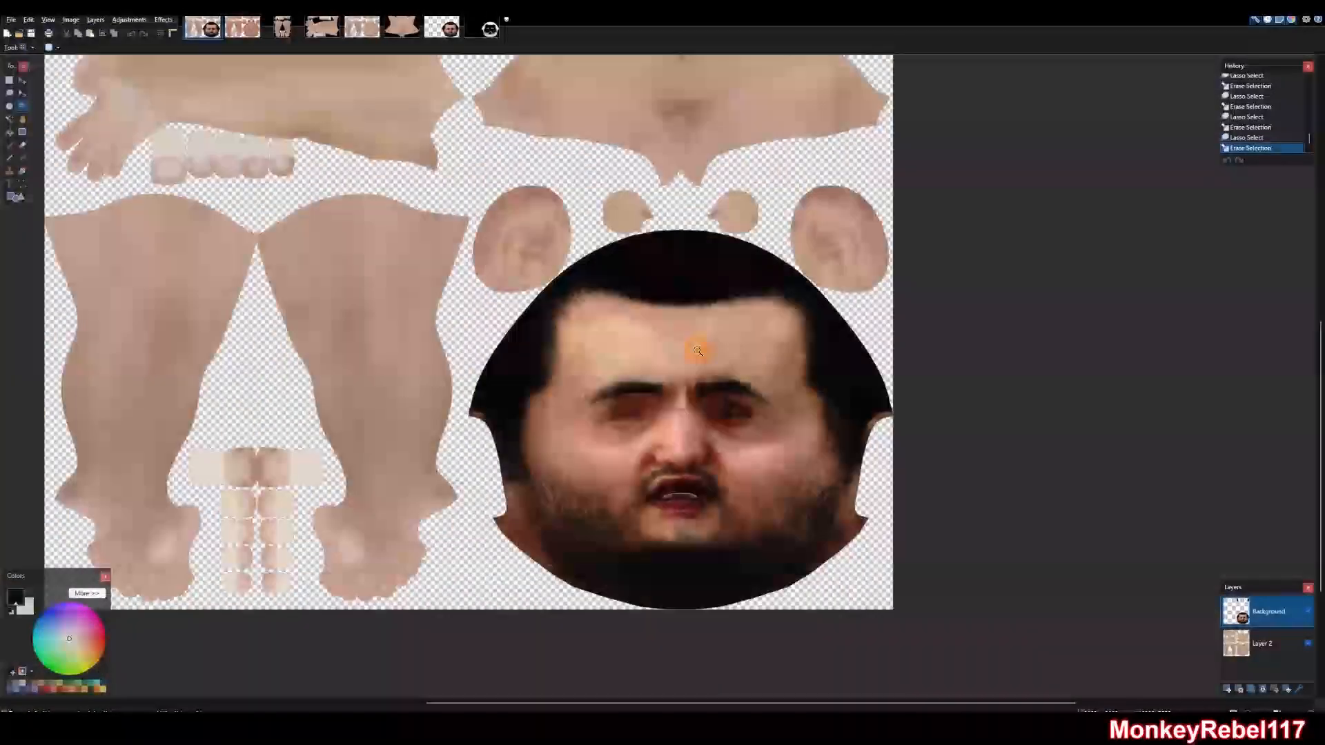
pyautogui.rightClick(694, 354)
# Erase the dark neck skin and black collar below the hair on both back-of-head pieces with a large soft eraser
pyautogui.scroll(4, 714, 338)
pyautogui.moveTo(714, 338); pyautogui.dragTo(532, 205)
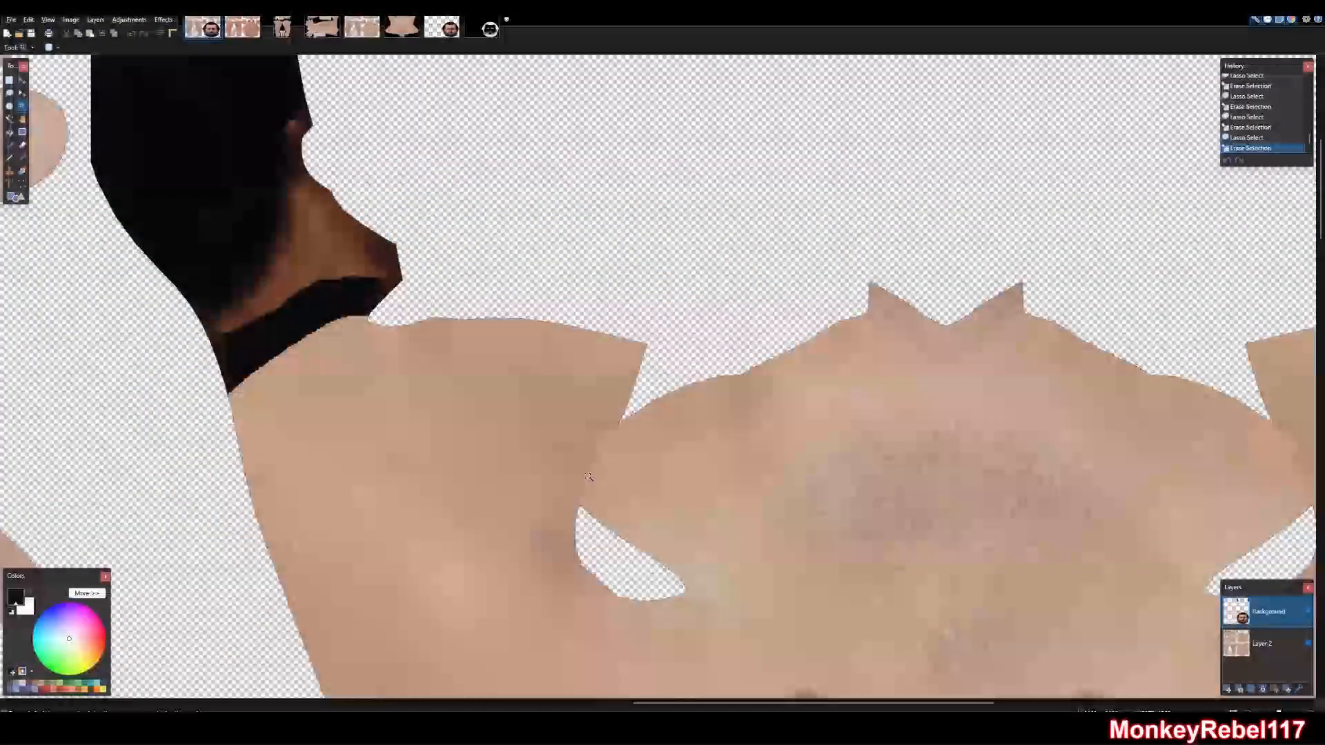
pyautogui.moveTo(592, 487); pyautogui.dragTo(119, 106)
pyautogui.click(23, 144)
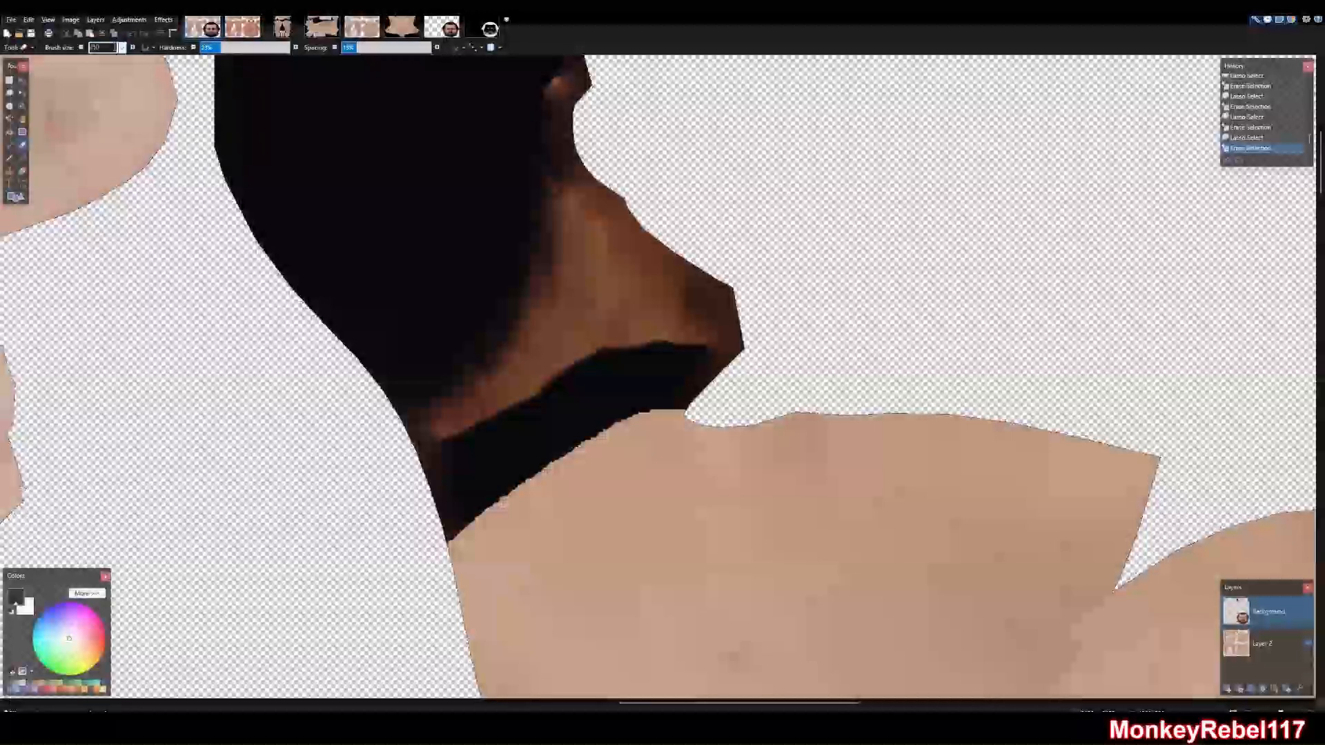
pyautogui.moveTo(113, 49); pyautogui.dragTo(5, 63)
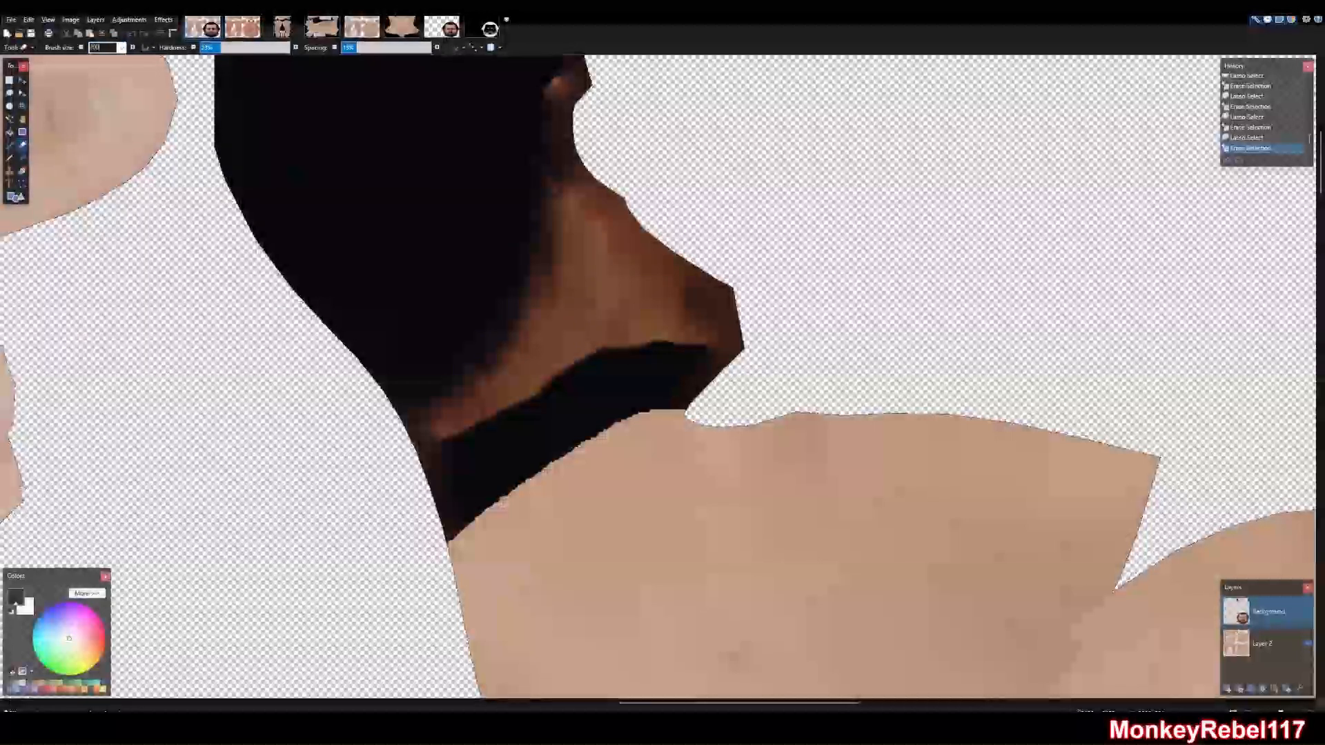
pyautogui.moveTo(808, 452)
pyautogui.mouseDown()
pyautogui.moveTo(784, 396)
pyautogui.moveTo(739, 360)
pyautogui.moveTo(614, 522)
pyautogui.moveTo(497, 483)
pyautogui.moveTo(483, 455)
pyautogui.moveTo(483, 427)
pyautogui.moveTo(582, 444)
pyautogui.moveTo(607, 372)
pyautogui.moveTo(636, 418)
pyautogui.mouseUp()
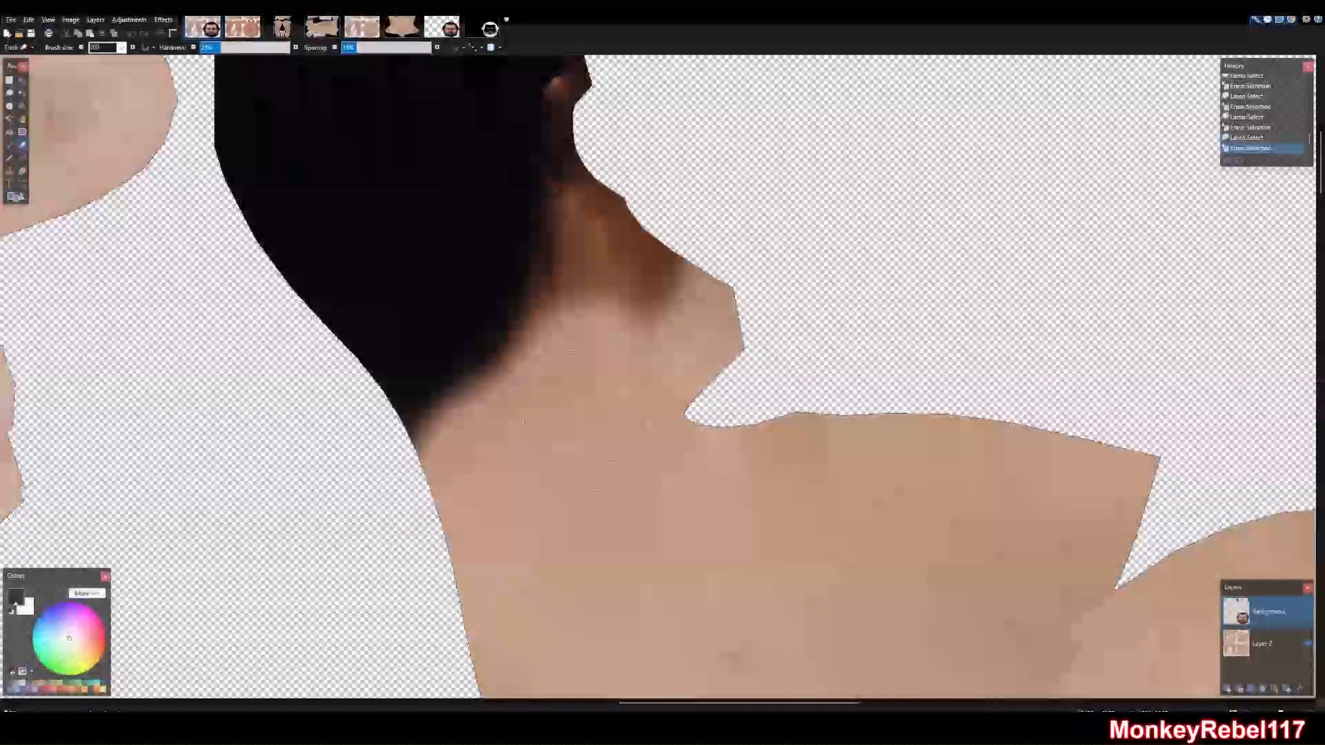
pyautogui.moveTo(636, 284)
pyautogui.mouseDown()
pyautogui.moveTo(600, 221)
pyautogui.moveTo(663, 208)
pyautogui.mouseUp()
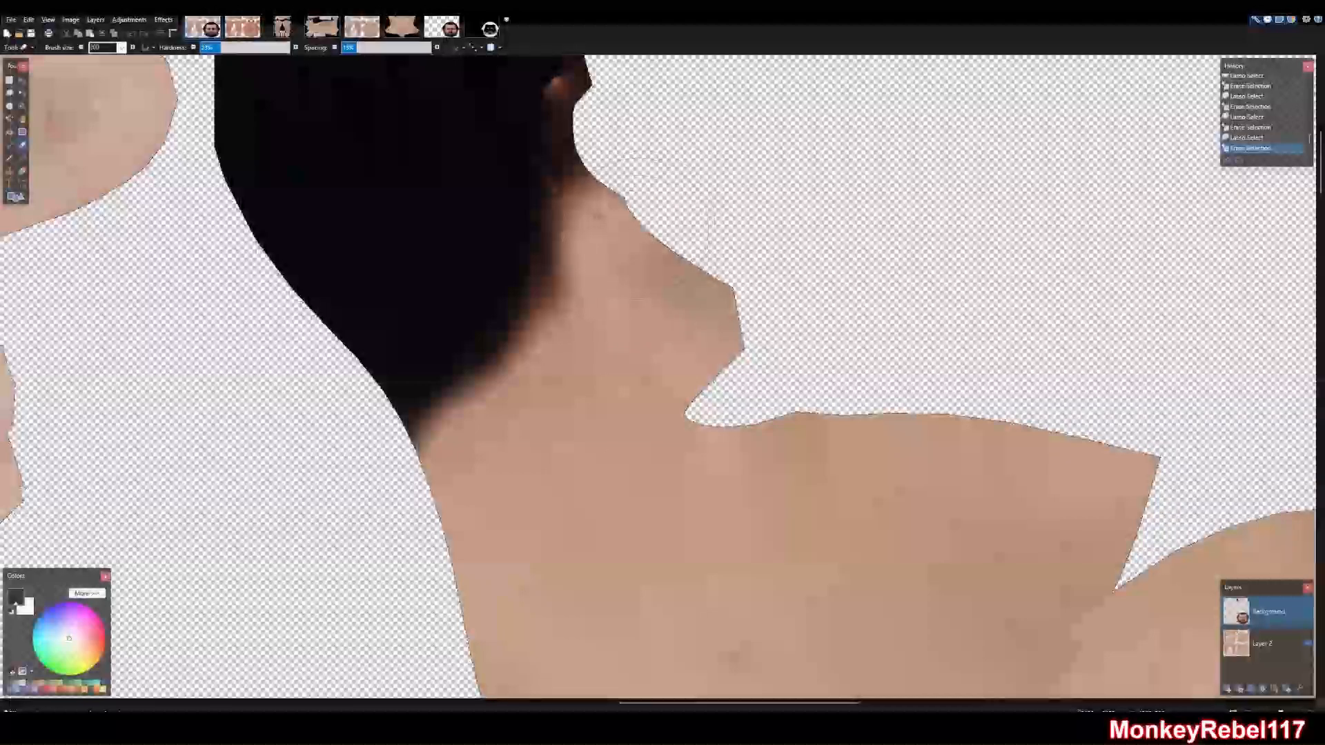
pyautogui.click(535, 453)
pyautogui.moveTo(717, 704); pyautogui.dragTo(1090, 704)
pyautogui.moveTo(830, 568)
pyautogui.mouseDown()
pyautogui.moveTo(819, 512)
pyautogui.moveTo(762, 497)
pyautogui.moveTo(776, 459)
pyautogui.moveTo(752, 408)
pyautogui.moveTo(743, 426)
pyautogui.moveTo(700, 302)
pyautogui.moveTo(690, 309)
pyautogui.moveTo(666, 262)
pyautogui.moveTo(662, 214)
pyautogui.moveTo(617, 387)
pyautogui.moveTo(603, 359)
pyautogui.mouseUp()
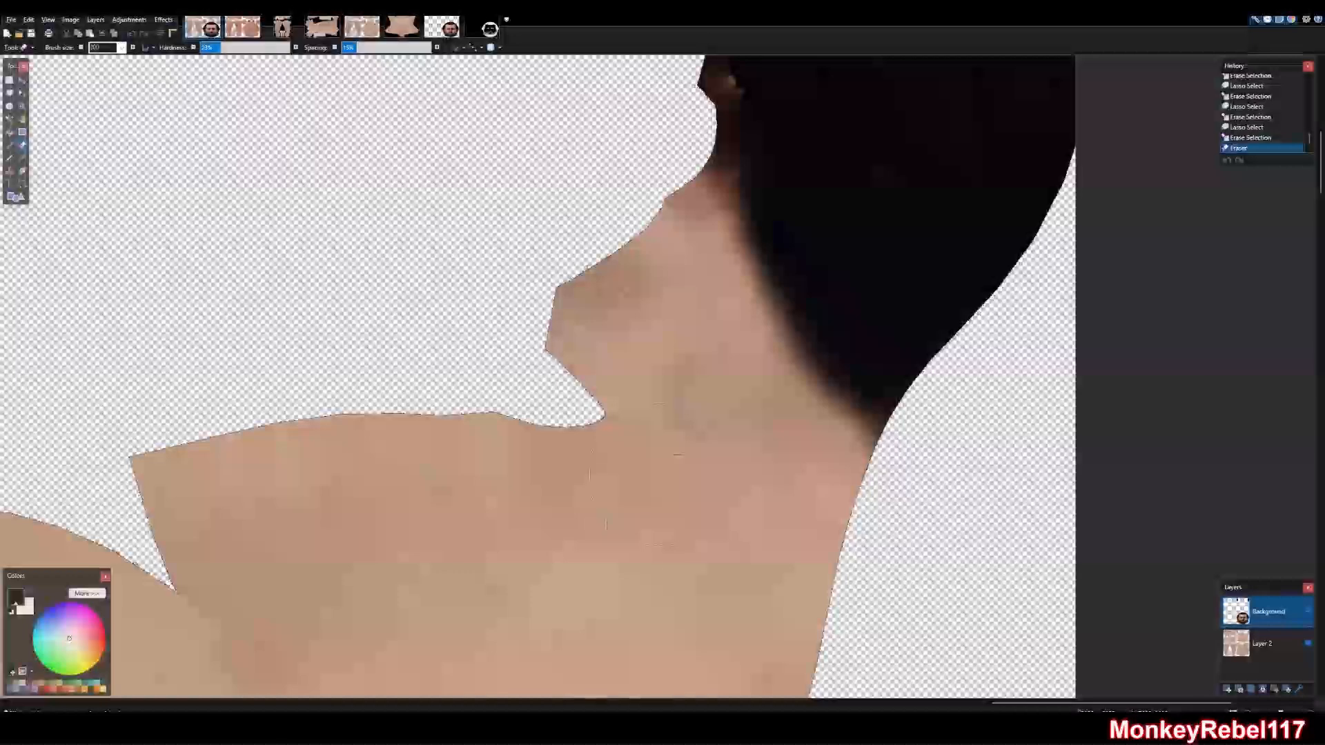
# Erase the dark outer rim of the face's neck and jaw on the side nearest the legs
pyautogui.click(22, 106)
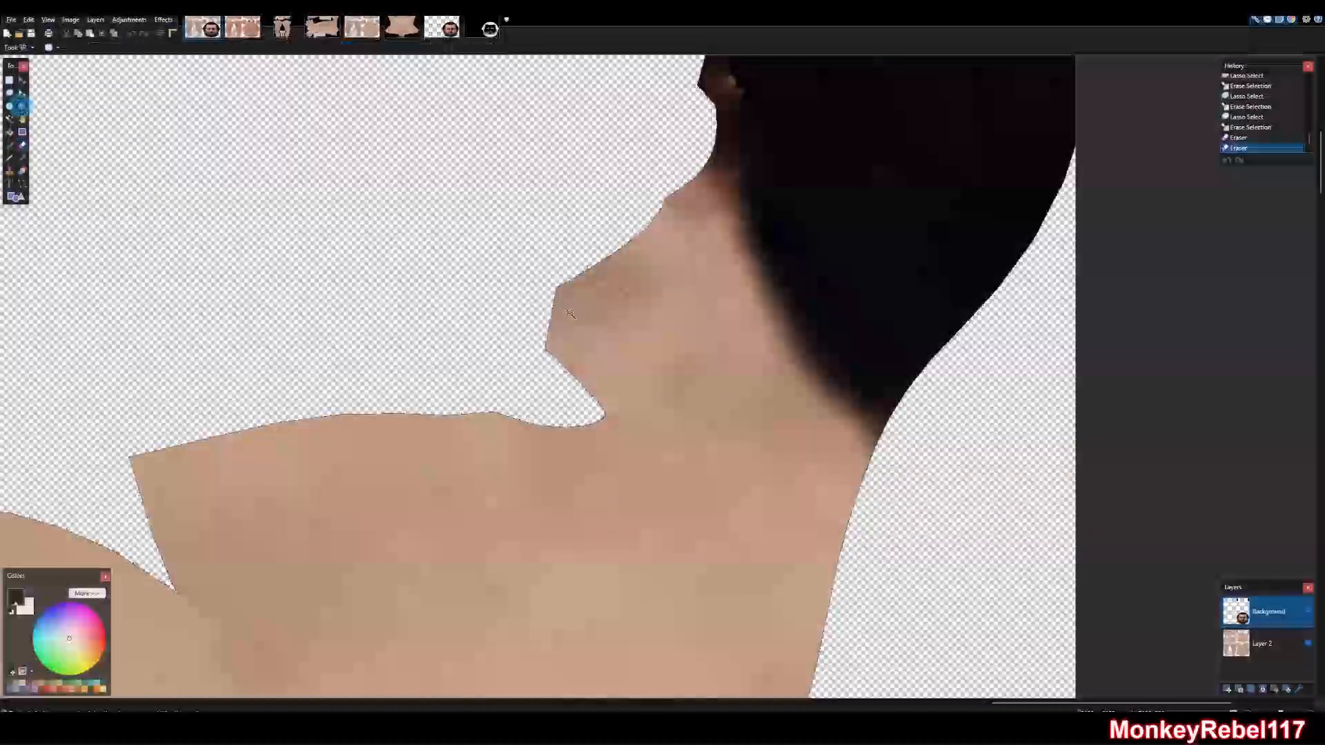
pyautogui.rightClick(617, 316)
pyautogui.rightClick(617, 315)
pyautogui.rightClick(618, 315)
pyautogui.scroll(-5, 834, 416)
pyautogui.moveTo(389, 210); pyautogui.dragTo(881, 629)
pyautogui.moveTo(411, 518); pyautogui.dragTo(950, 696)
pyautogui.scroll(-1, 227, 409)
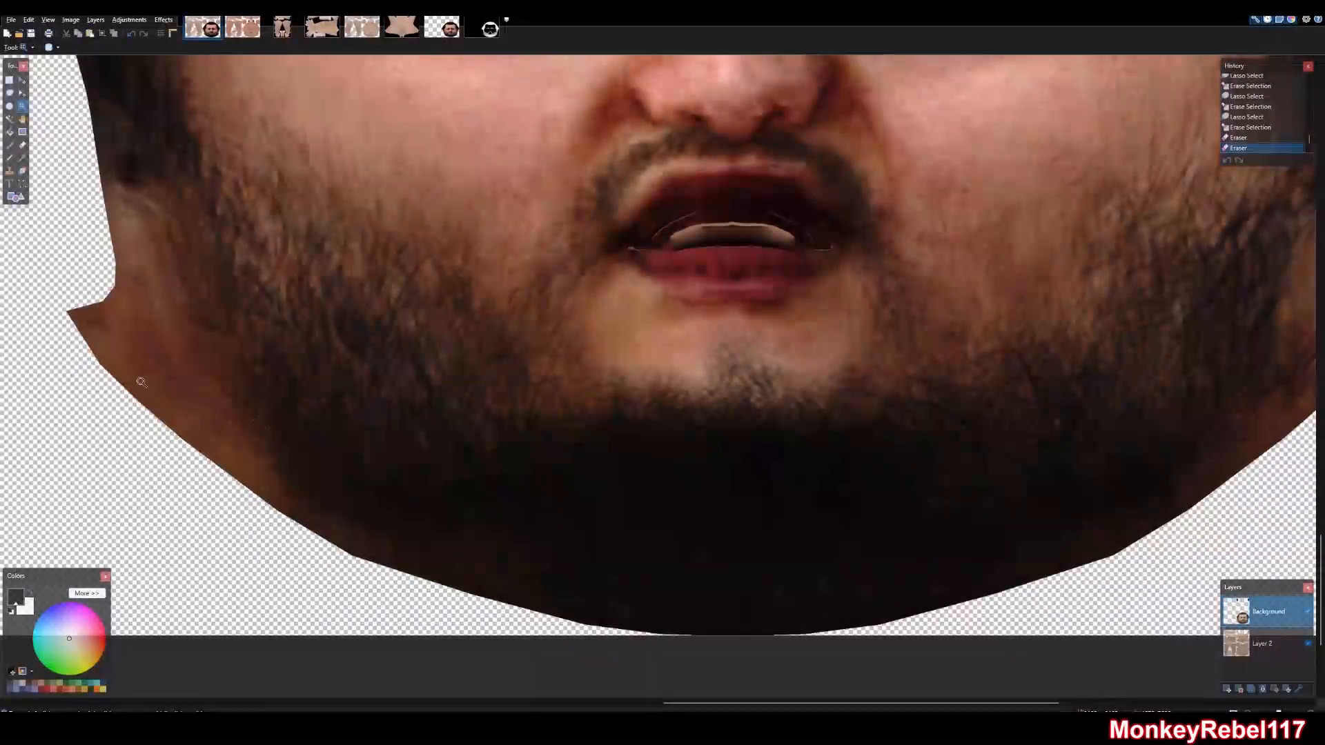
pyautogui.click(22, 145)
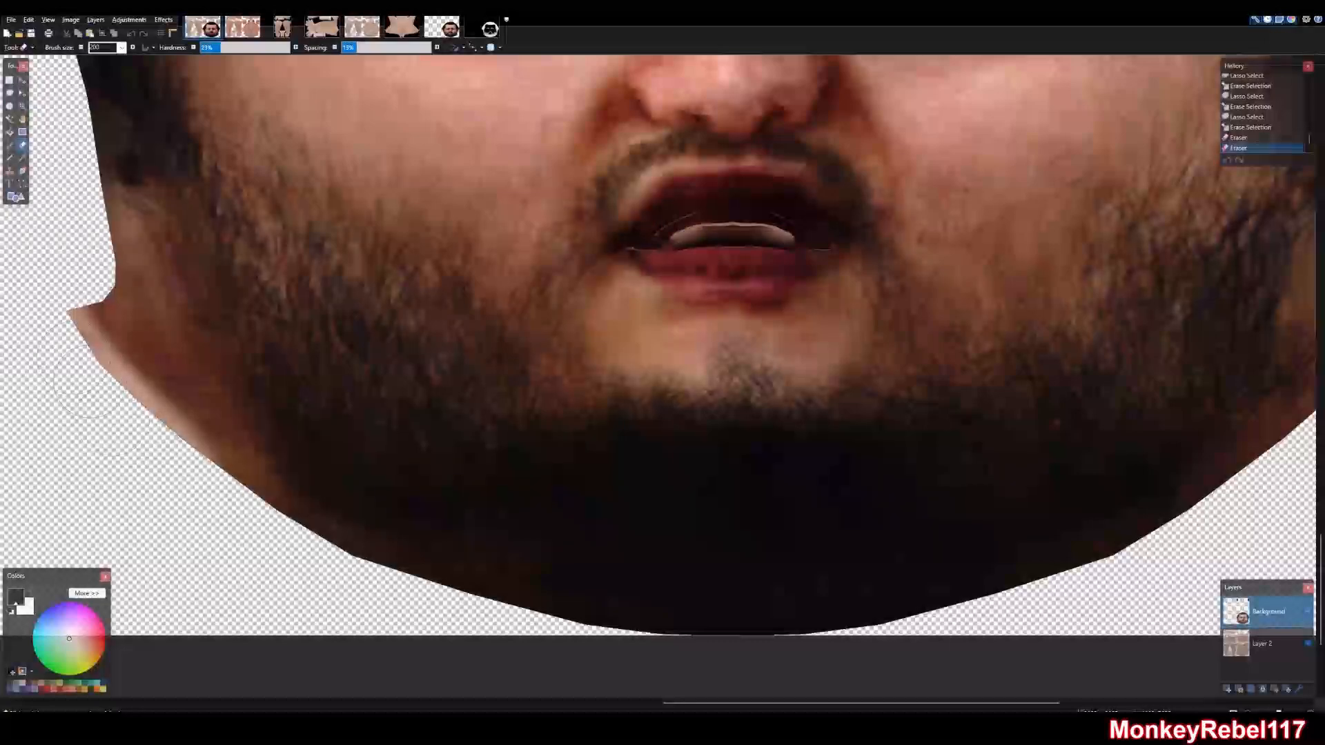
pyautogui.moveTo(80, 332)
pyautogui.mouseDown()
pyautogui.moveTo(113, 249)
pyautogui.moveTo(100, 194)
pyautogui.mouseUp()
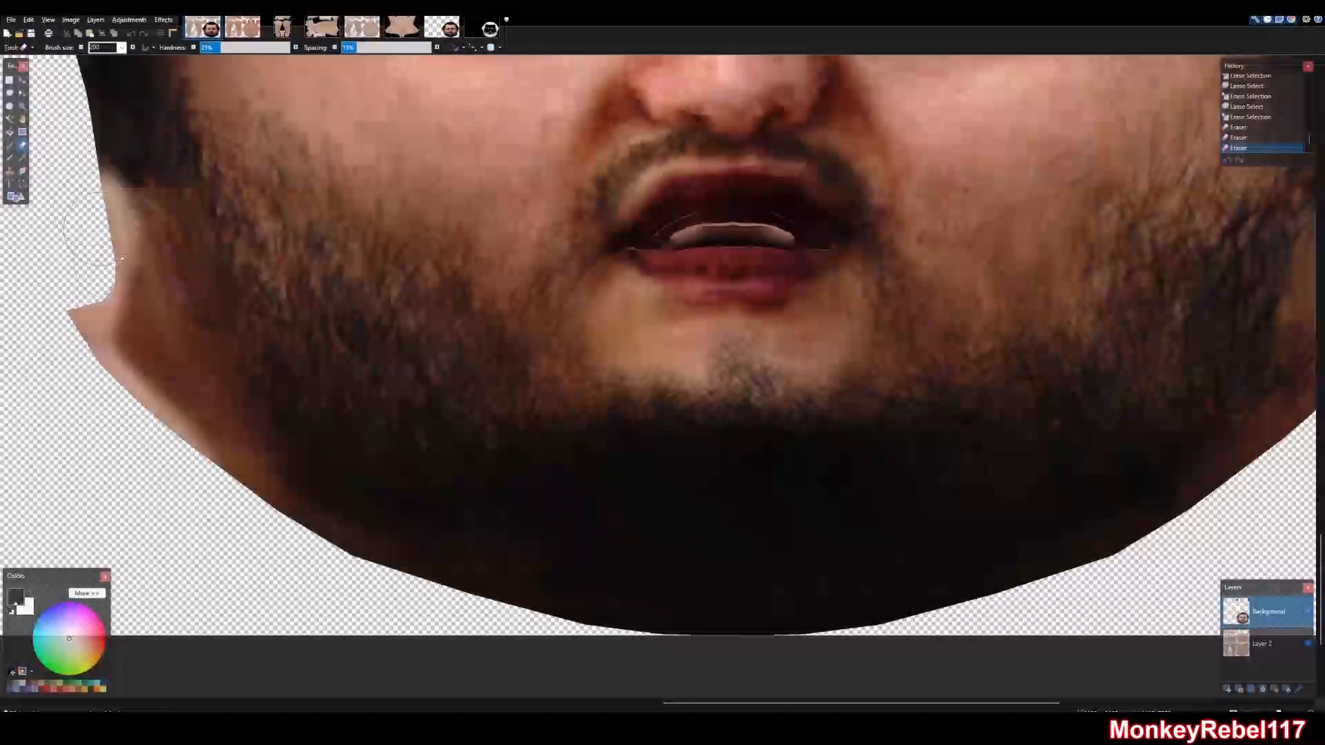
# Soften the face's edge from the neck corner up past the sideburn to the hair notch nearest the legs
pyautogui.scroll(3, 100, 195)
pyautogui.moveTo(86, 397)
pyautogui.mouseDown()
pyautogui.moveTo(107, 332)
pyautogui.moveTo(56, 173)
pyautogui.mouseUp()
pyautogui.moveTo(674, 703); pyautogui.dragTo(565, 704)
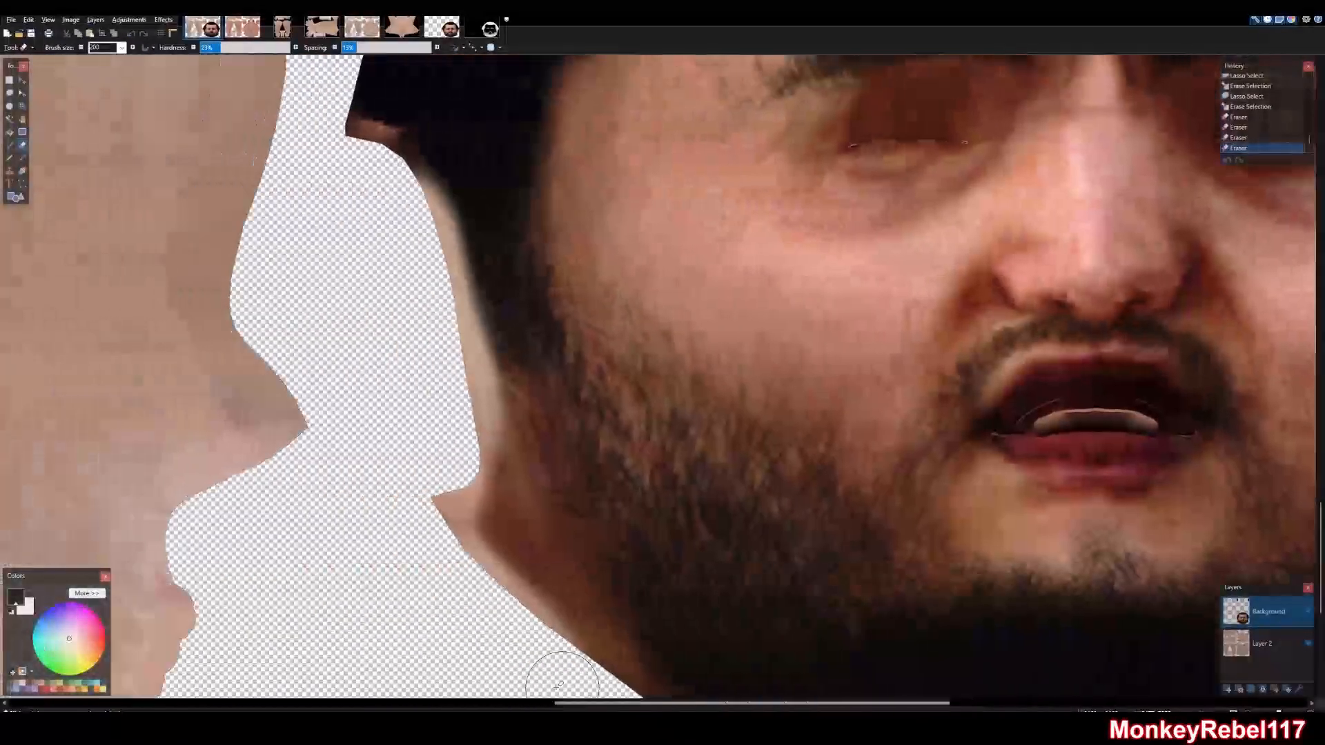
pyautogui.scroll(3, 400, 358)
pyautogui.moveTo(411, 336)
pyautogui.mouseDown()
pyautogui.moveTo(417, 294)
pyautogui.moveTo(404, 276)
pyautogui.moveTo(410, 296)
pyautogui.mouseUp()
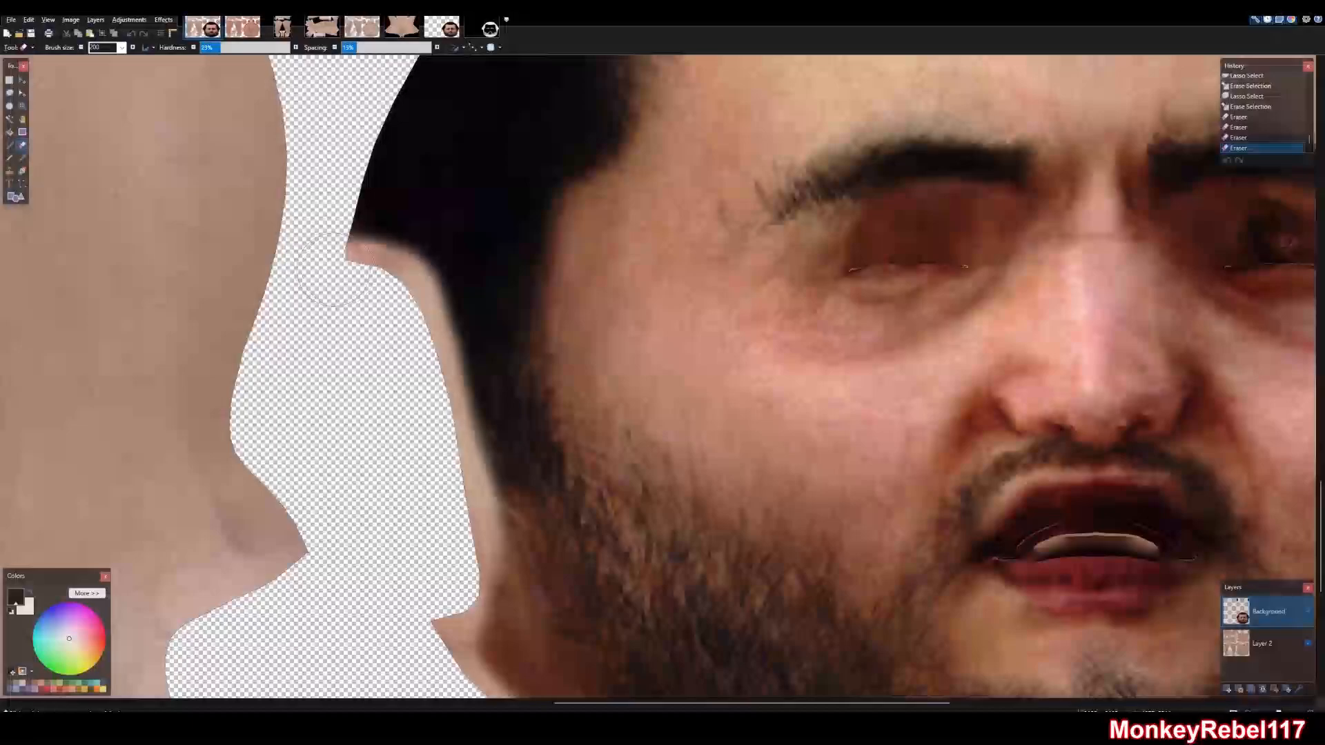
# Erase the dark rim on the opposite side of the face, from the hair notch down along the jaw
pyautogui.scroll(-5, 656, 571)
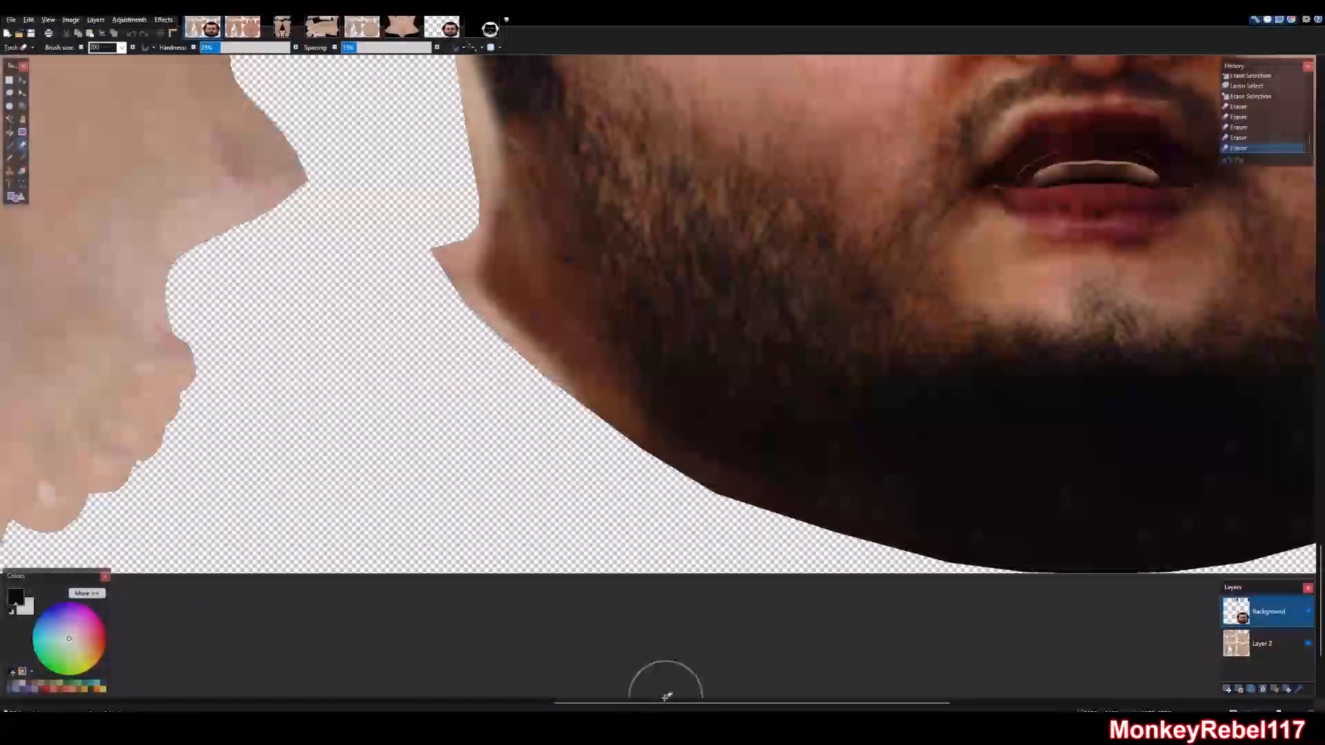
pyautogui.moveTo(666, 696); pyautogui.dragTo(917, 698)
pyautogui.scroll(5, 873, 444)
pyautogui.moveTo(1027, 277)
pyautogui.mouseDown()
pyautogui.moveTo(986, 252)
pyautogui.moveTo(925, 307)
pyautogui.moveTo(880, 680)
pyautogui.mouseUp()
pyautogui.scroll(-3, 933, 482)
pyautogui.scroll(-2, 933, 417)
pyautogui.moveTo(887, 390)
pyautogui.mouseDown()
pyautogui.moveTo(852, 396)
pyautogui.moveTo(721, 511)
pyautogui.moveTo(593, 573)
pyautogui.moveTo(552, 576)
pyautogui.mouseUp()
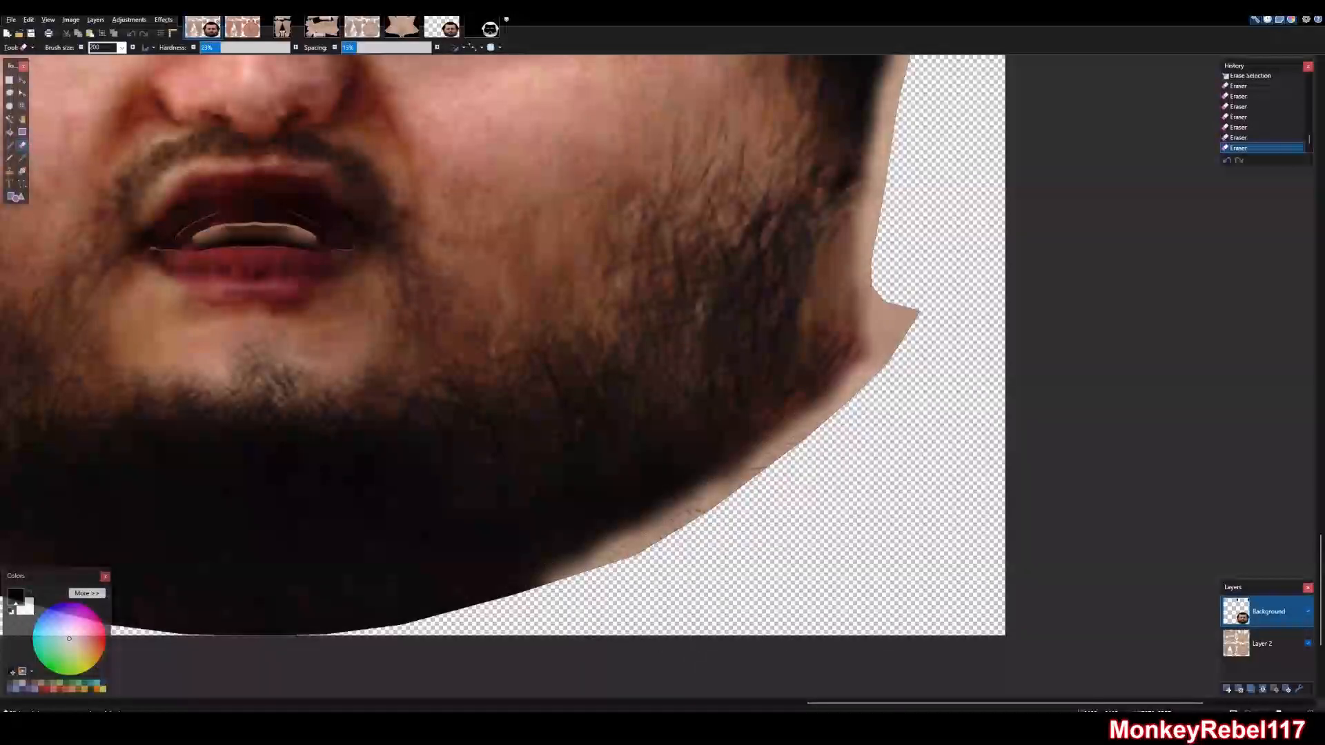
# Erase the dark rim along the beard's lower edge under the chin, continuing up the jaw nearest the legs
pyautogui.hscroll(-5, 775, 621)
pyautogui.scroll(-3, 885, 429)
pyautogui.moveTo(885, 416)
pyautogui.mouseDown()
pyautogui.moveTo(836, 436)
pyautogui.moveTo(851, 411)
pyautogui.moveTo(674, 463)
pyautogui.moveTo(418, 464)
pyautogui.moveTo(429, 457)
pyautogui.moveTo(339, 446)
pyautogui.moveTo(115, 343)
pyautogui.mouseUp()
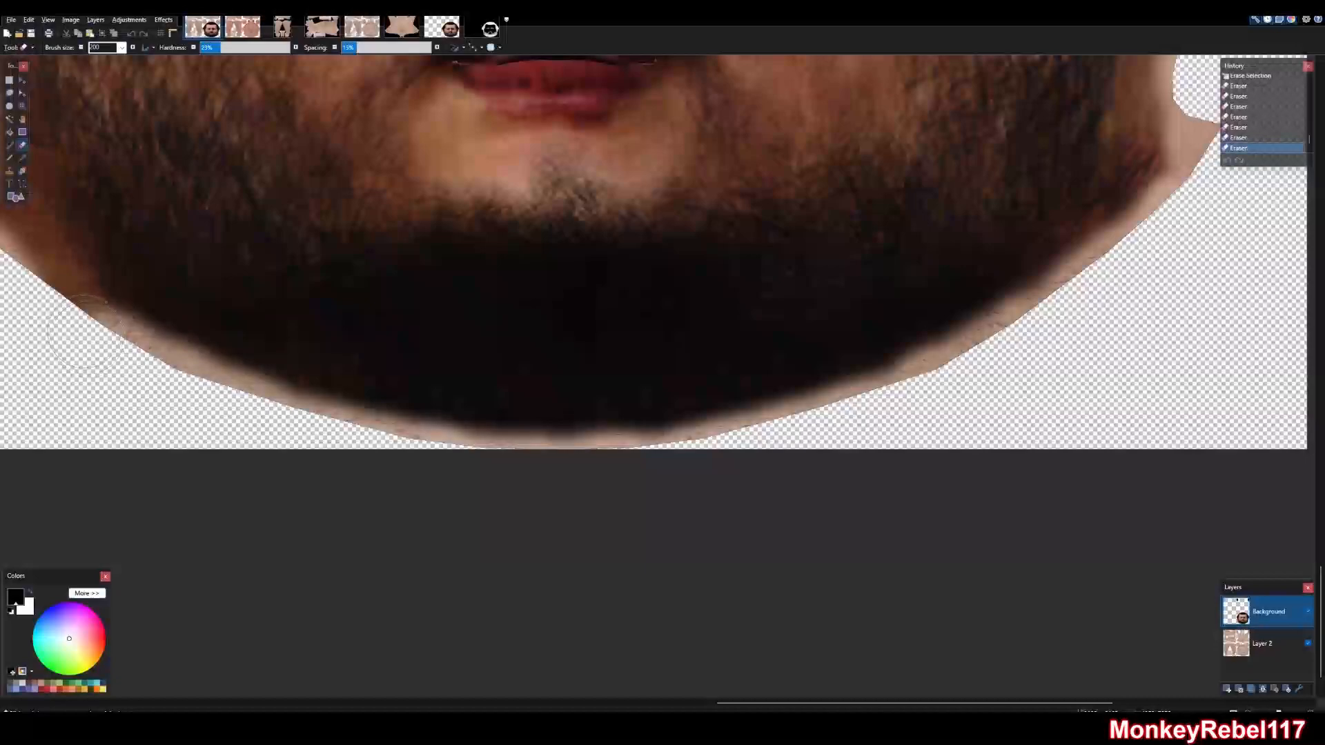
pyautogui.moveTo(733, 702); pyautogui.dragTo(581, 702)
pyautogui.scroll(3, 596, 628)
pyautogui.moveTo(596, 541); pyautogui.dragTo(535, 487)
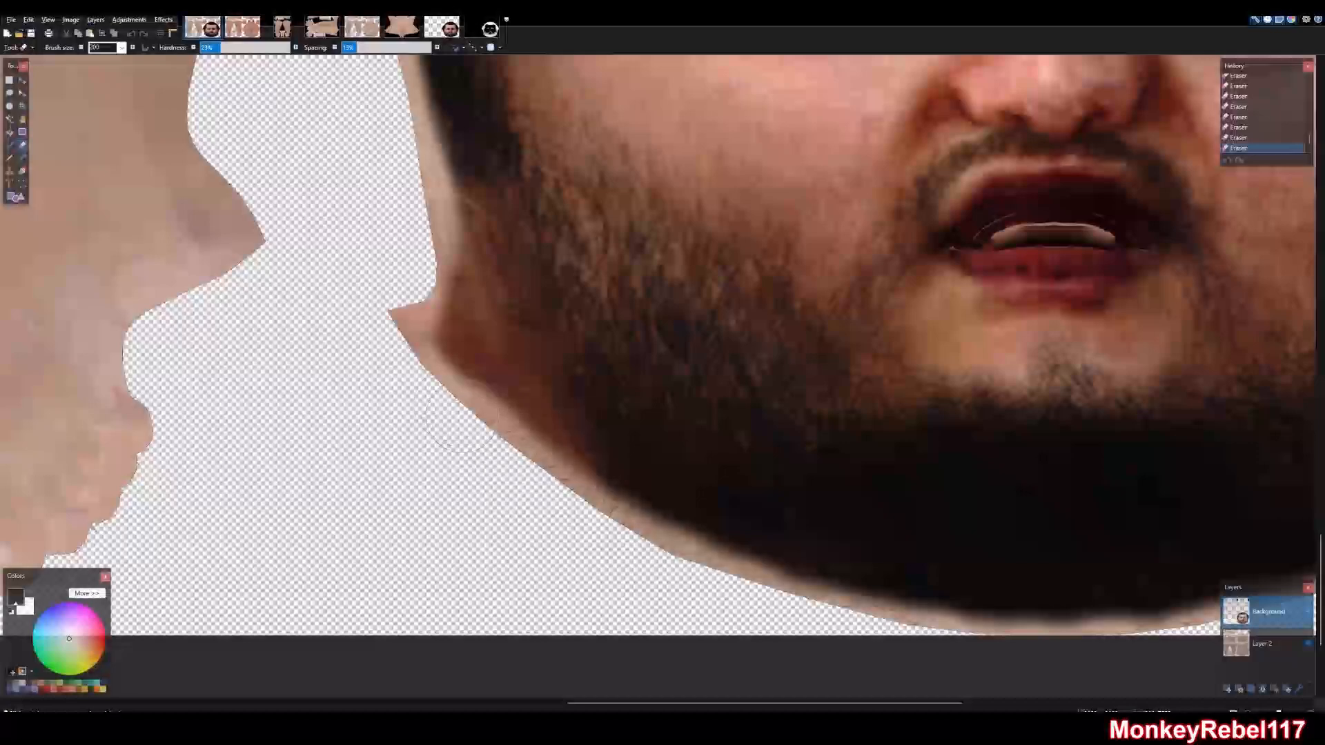
# Undo the last eraser stroke and fade the neck corner nearest the legs with a larger eraser at 0% hardness
pyautogui.scroll(3, 431, 429)
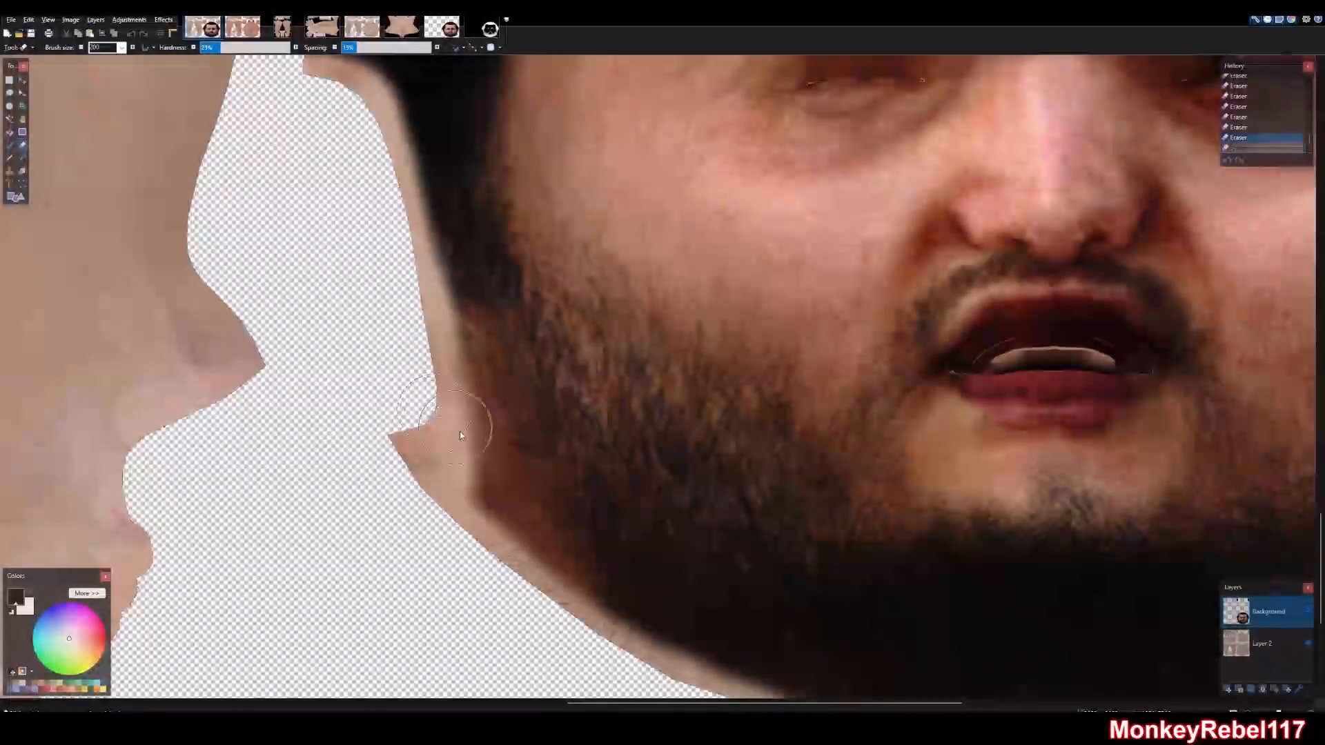
pyautogui.hotkey('ctrl', 'z')
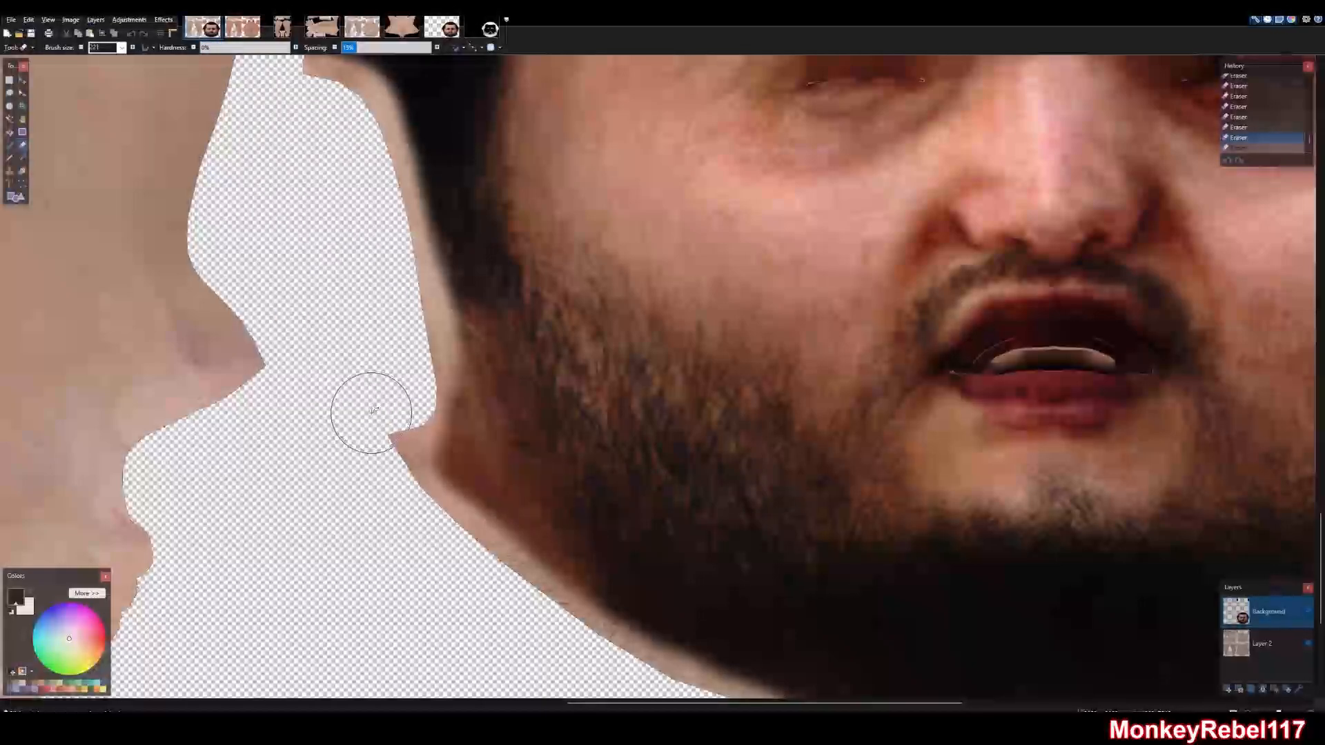
pyautogui.moveTo(114, 47); pyautogui.dragTo(4, 72)
pyautogui.write('1')
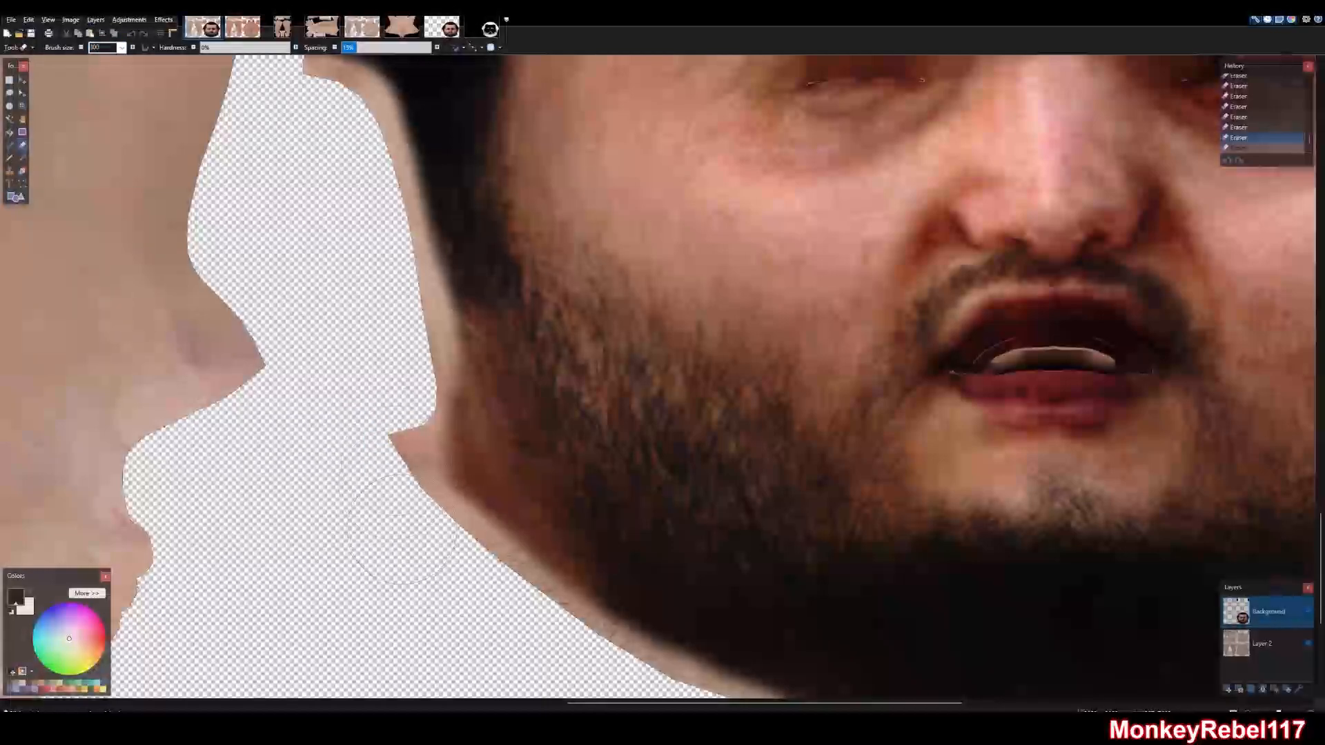
pyautogui.moveTo(428, 540)
pyautogui.mouseDown()
pyautogui.moveTo(424, 476)
pyautogui.moveTo(386, 397)
pyautogui.mouseUp()
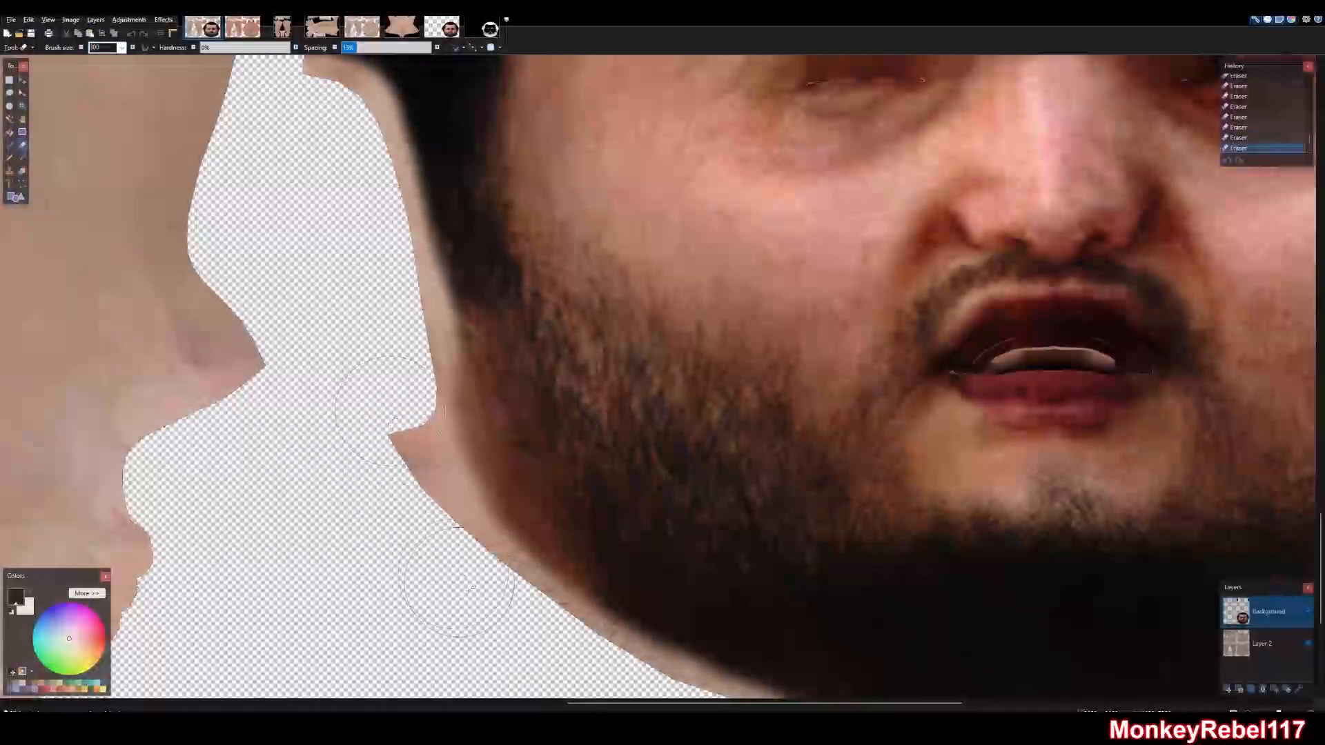
# Sample the forehead skin tone of the bearded face as the primary color
pyautogui.click(20, 106)
pyautogui.rightClick(772, 391)
pyautogui.rightClick(772, 391)
pyautogui.rightClick(772, 390)
pyautogui.rightClick(793, 392)
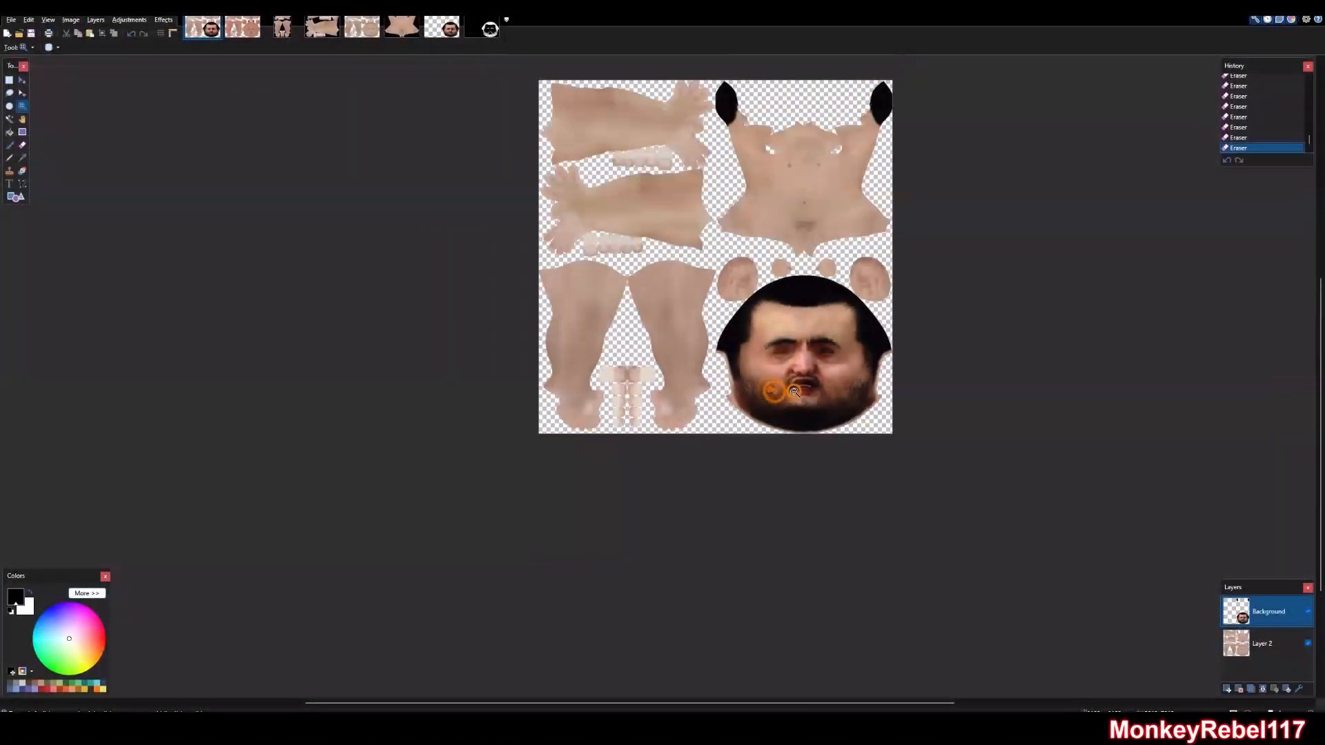
pyautogui.click(988, 489)
pyautogui.click(21, 161)
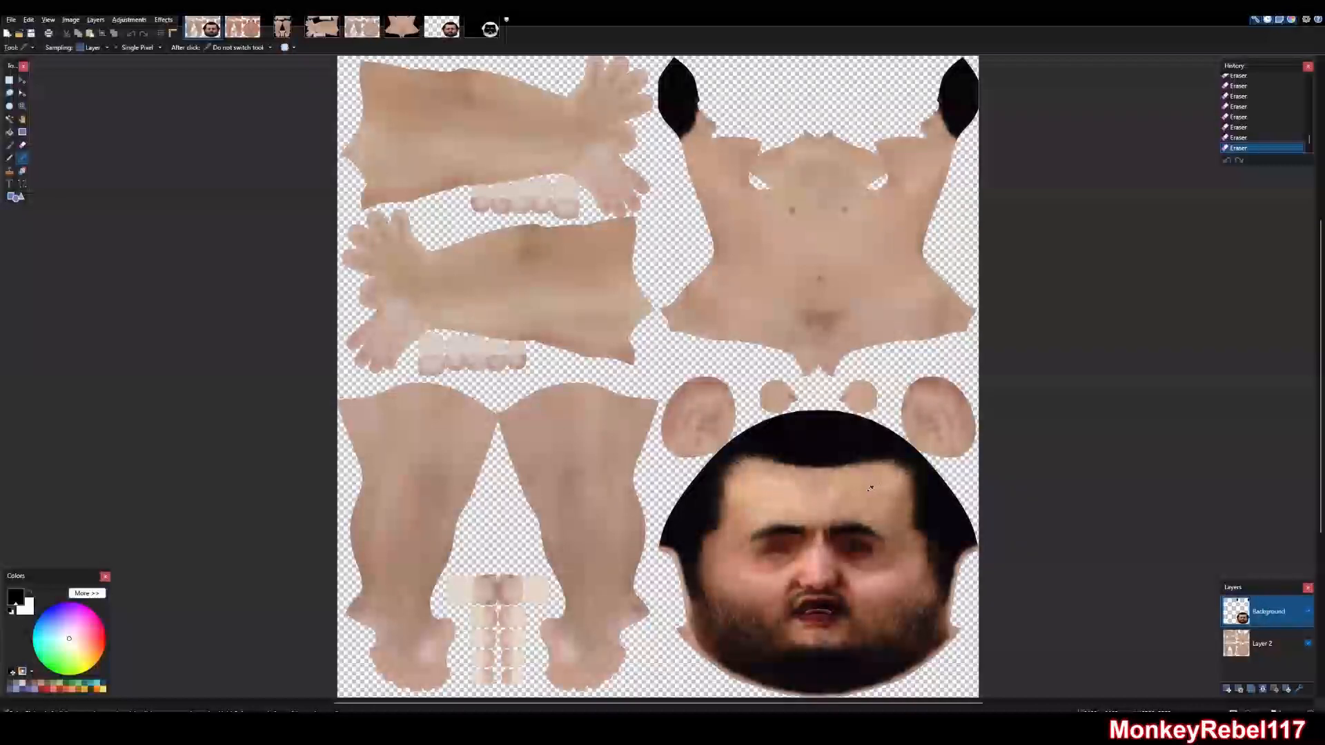
# Duplicate the base skin layer, Layer 2, and recolor the copy to the sampled skin tone with a 2000 px Recolor brush at 100% hardness
pyautogui.click(1250, 645)
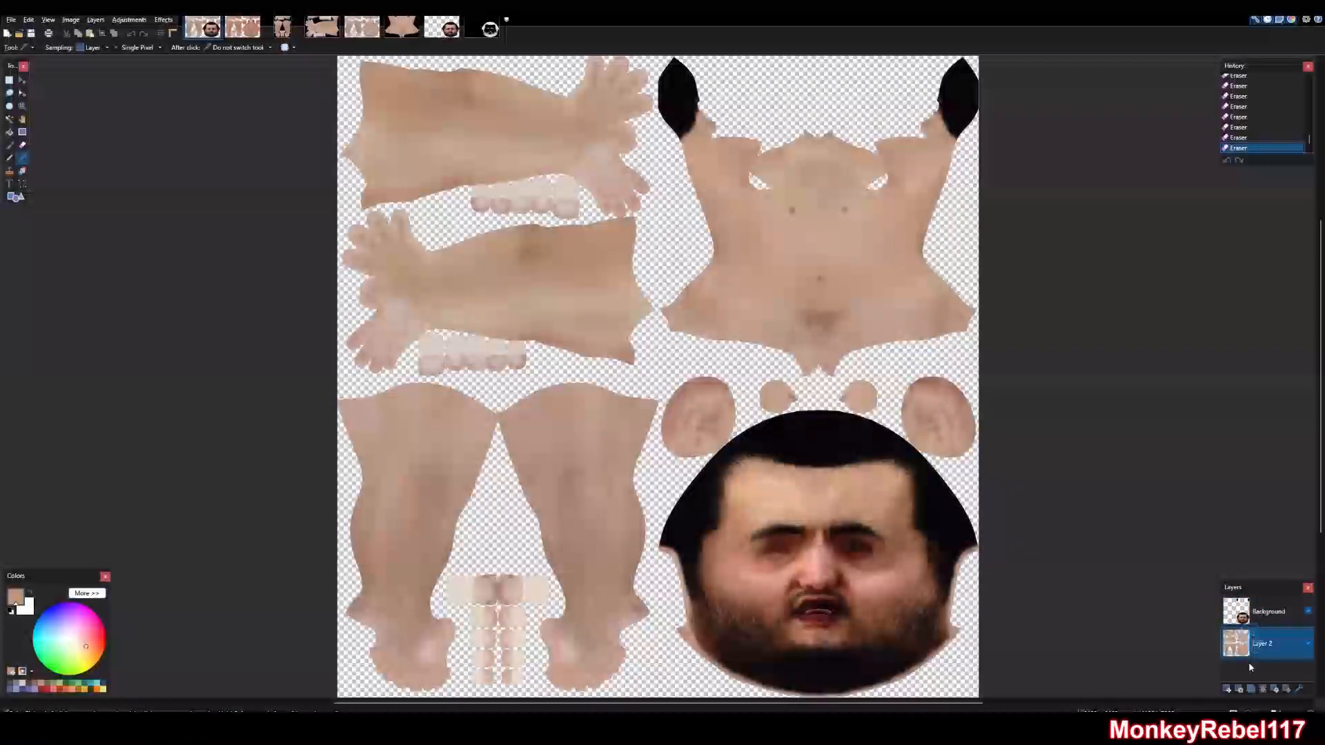
pyautogui.click(1255, 688)
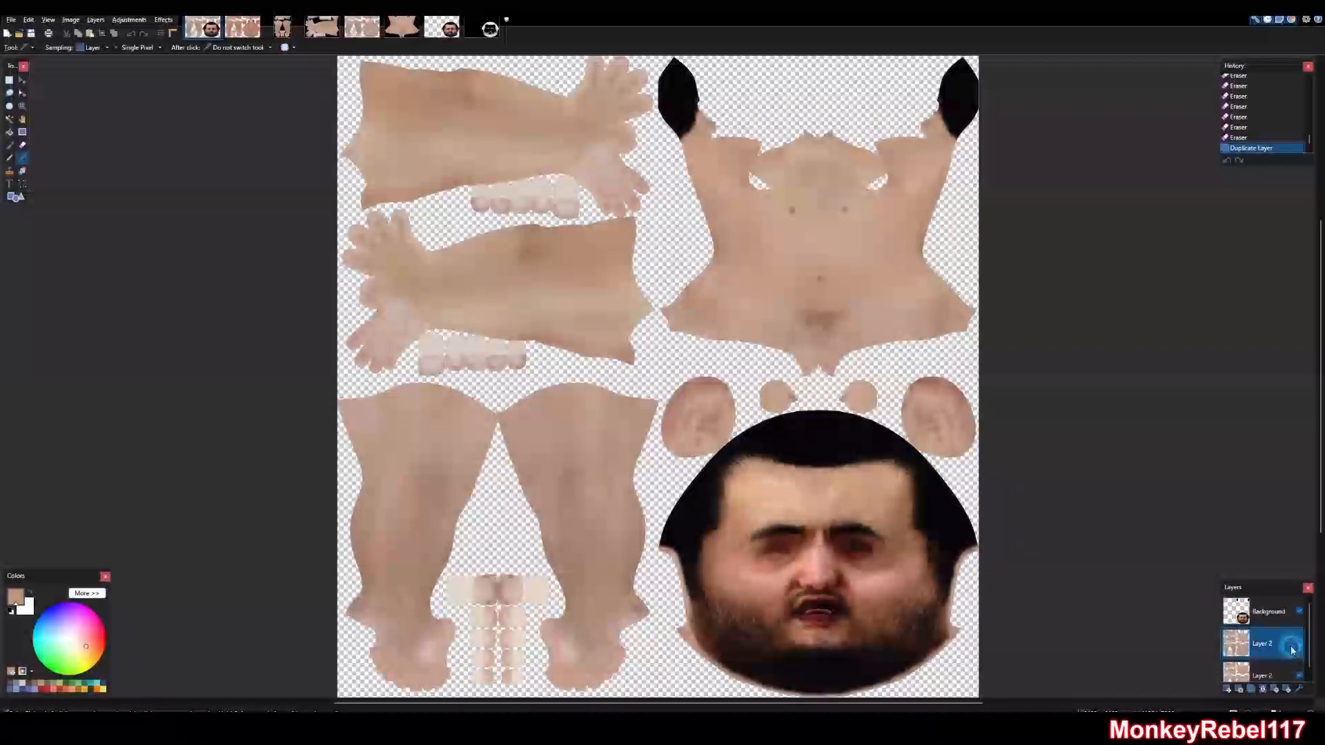
pyautogui.click(21, 172)
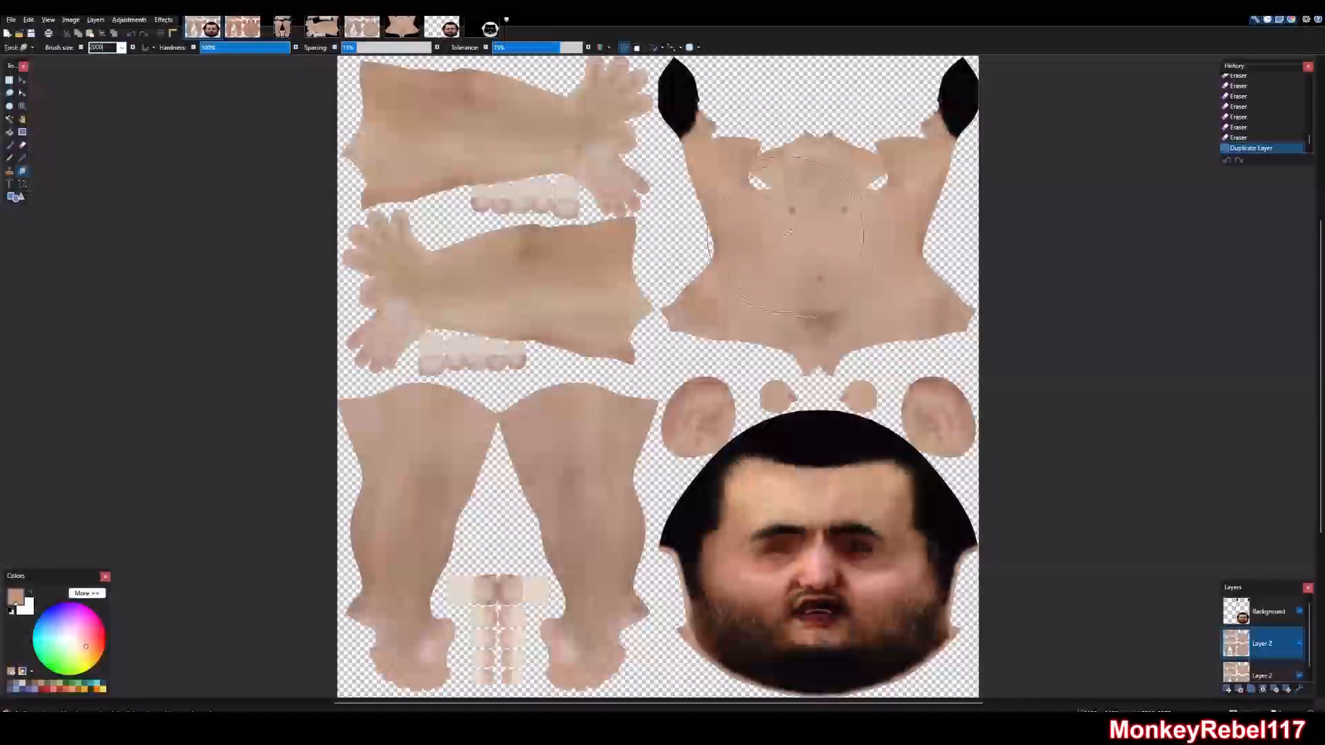
pyautogui.moveTo(800, 155)
pyautogui.mouseDown()
pyautogui.moveTo(624, 33)
pyautogui.moveTo(27, 83)
pyautogui.moveTo(1182, 231)
pyautogui.moveTo(4, 287)
pyautogui.moveTo(397, 352)
pyautogui.moveTo(242, 547)
pyautogui.moveTo(200, 672)
pyautogui.moveTo(1014, 614)
pyautogui.moveTo(97, 441)
pyautogui.moveTo(1090, 366)
pyautogui.moveTo(148, 163)
pyautogui.moveTo(1097, 166)
pyautogui.moveTo(979, 264)
pyautogui.mouseUp()
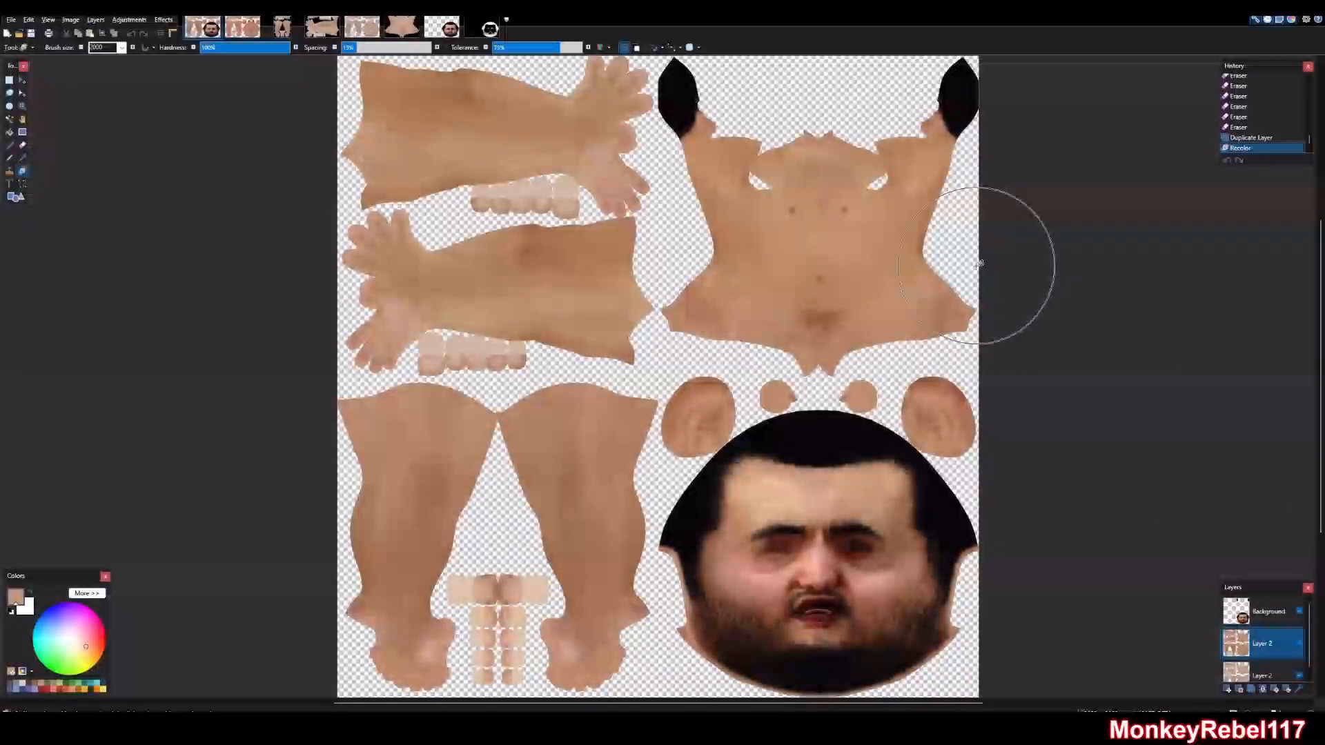
# Try lower saturation, higher lightness and a shifted hue on the recolored skin layer, resetting each to its default
pyautogui.click(164, 19)
pyautogui.moveTo(129, 20)
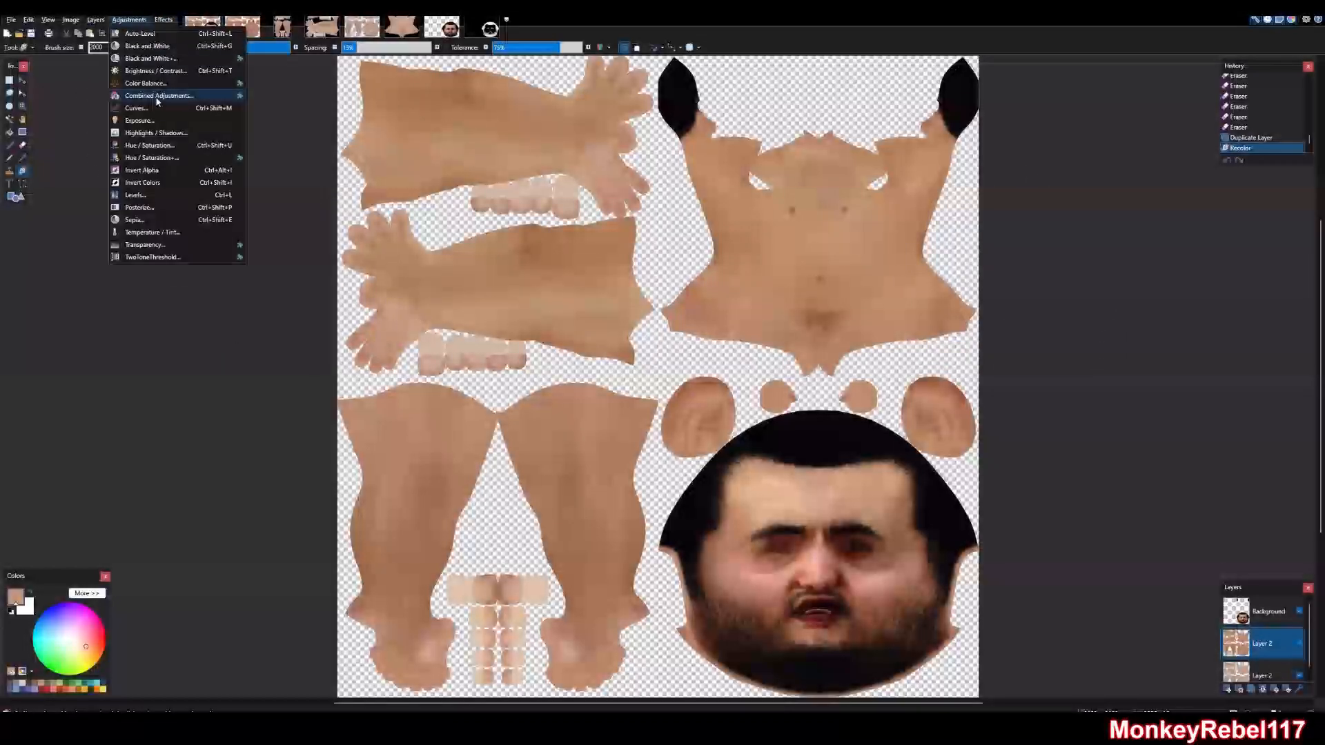
pyautogui.click(147, 146)
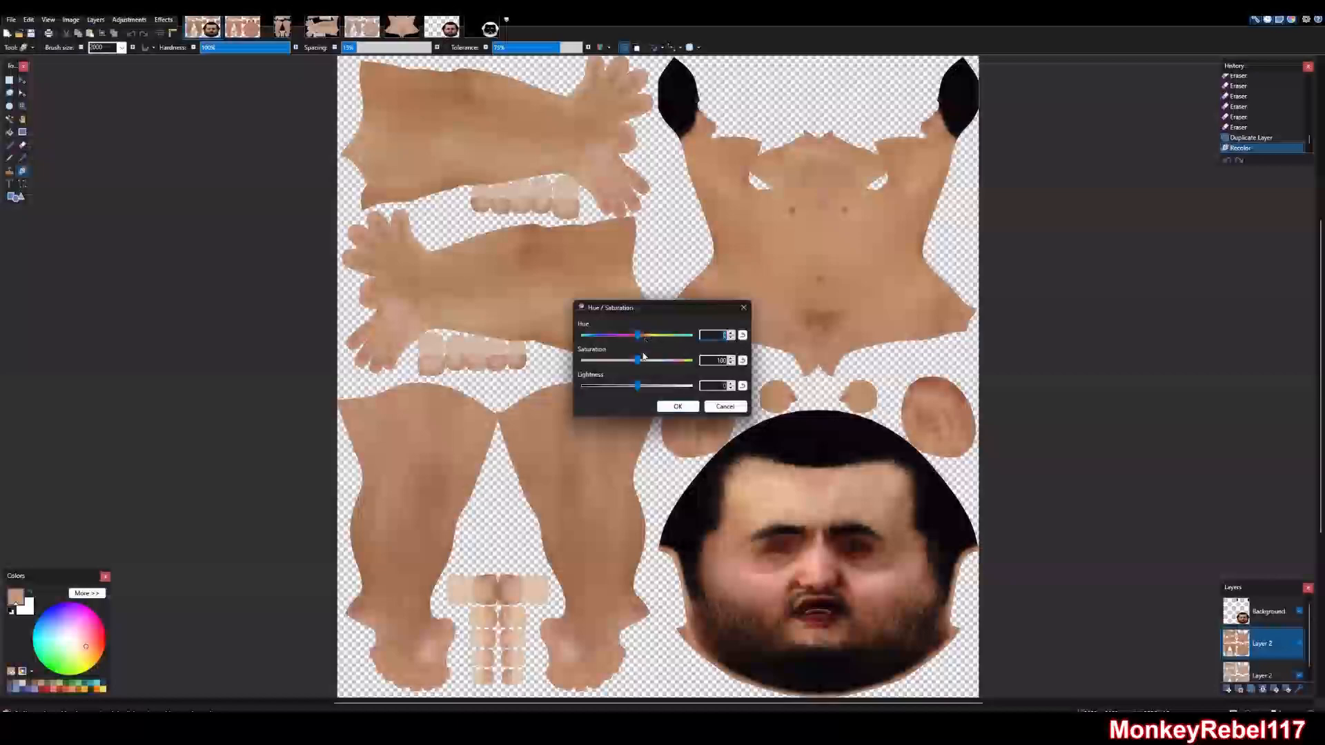
pyautogui.moveTo(636, 363); pyautogui.dragTo(620, 366)
pyautogui.moveTo(636, 387)
pyautogui.mouseDown()
pyautogui.moveTo(607, 385)
pyautogui.moveTo(651, 385)
pyautogui.mouseUp()
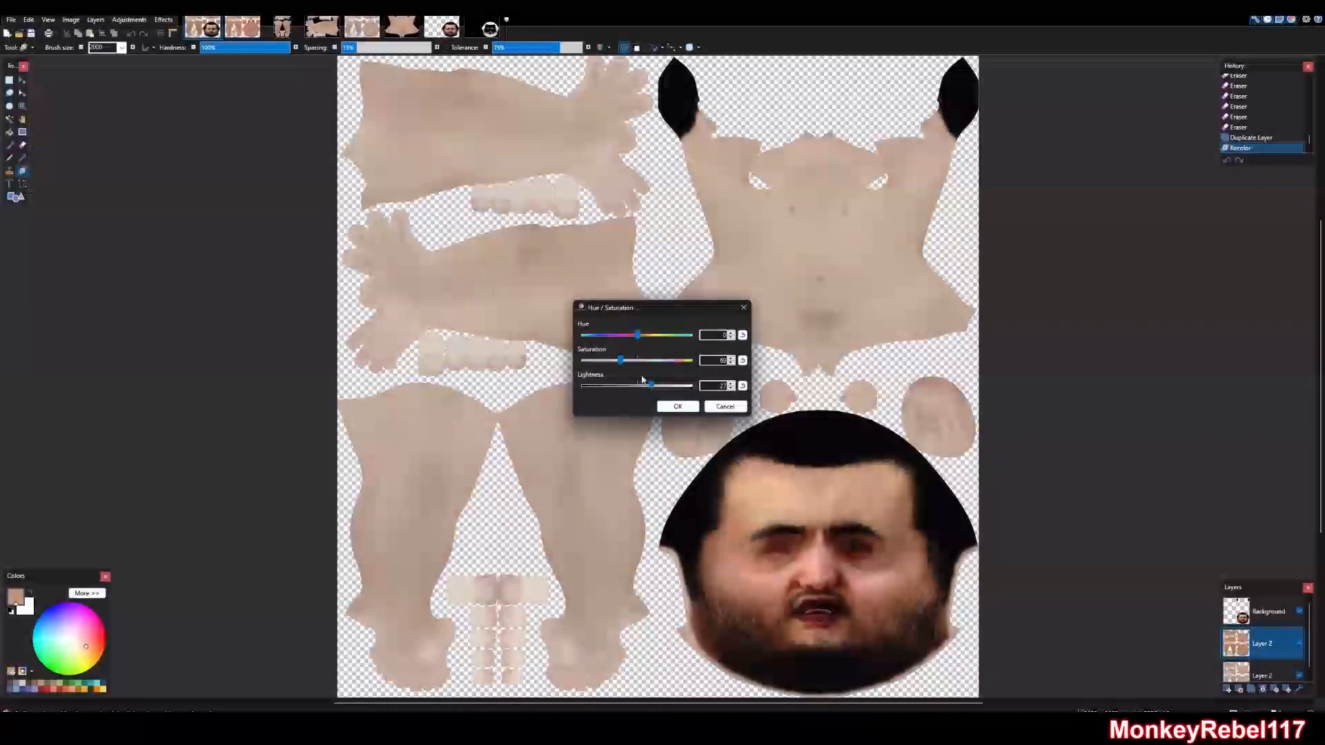
pyautogui.click(742, 360)
pyautogui.click(742, 386)
pyautogui.moveTo(638, 337)
pyautogui.mouseDown()
pyautogui.moveTo(625, 336)
pyautogui.moveTo(642, 337)
pyautogui.mouseUp()
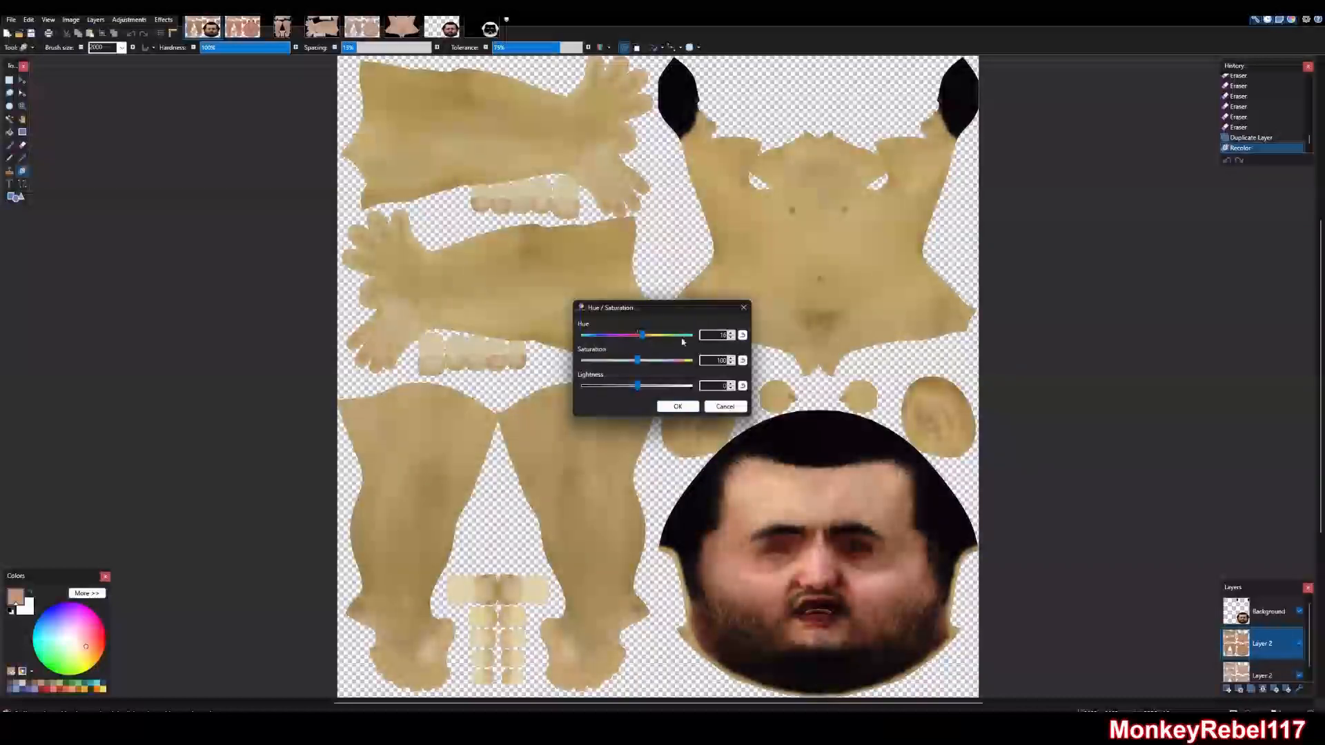
pyautogui.click(741, 335)
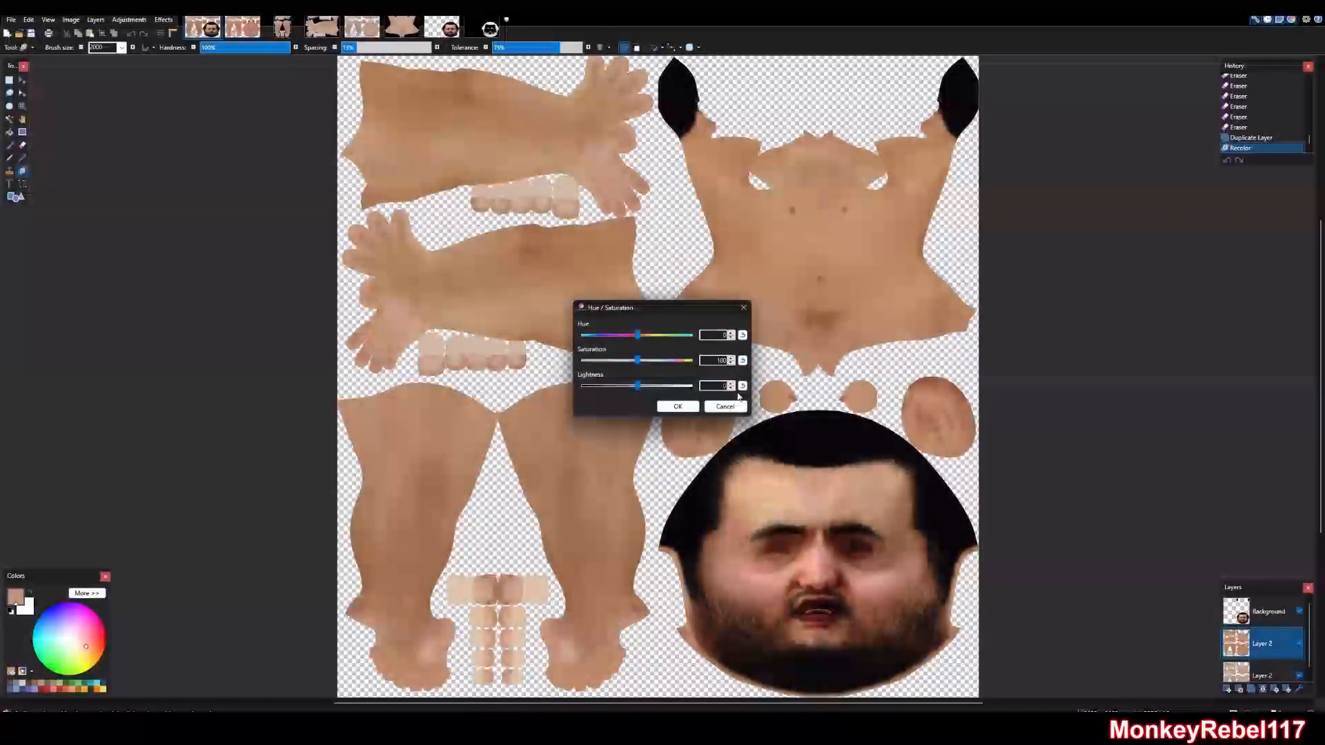
pyautogui.click(677, 406)
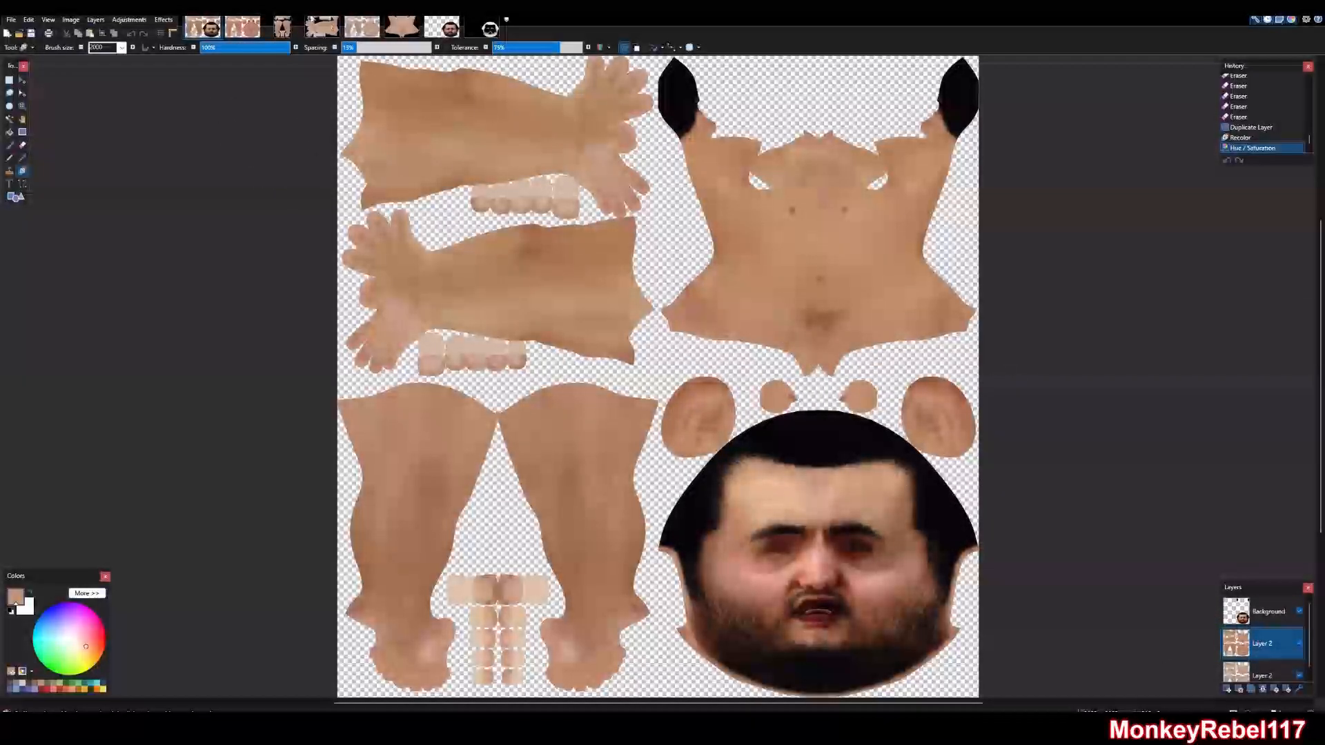
# Copy the pinker full-body skin texture from the second open image
pyautogui.click(256, 24)
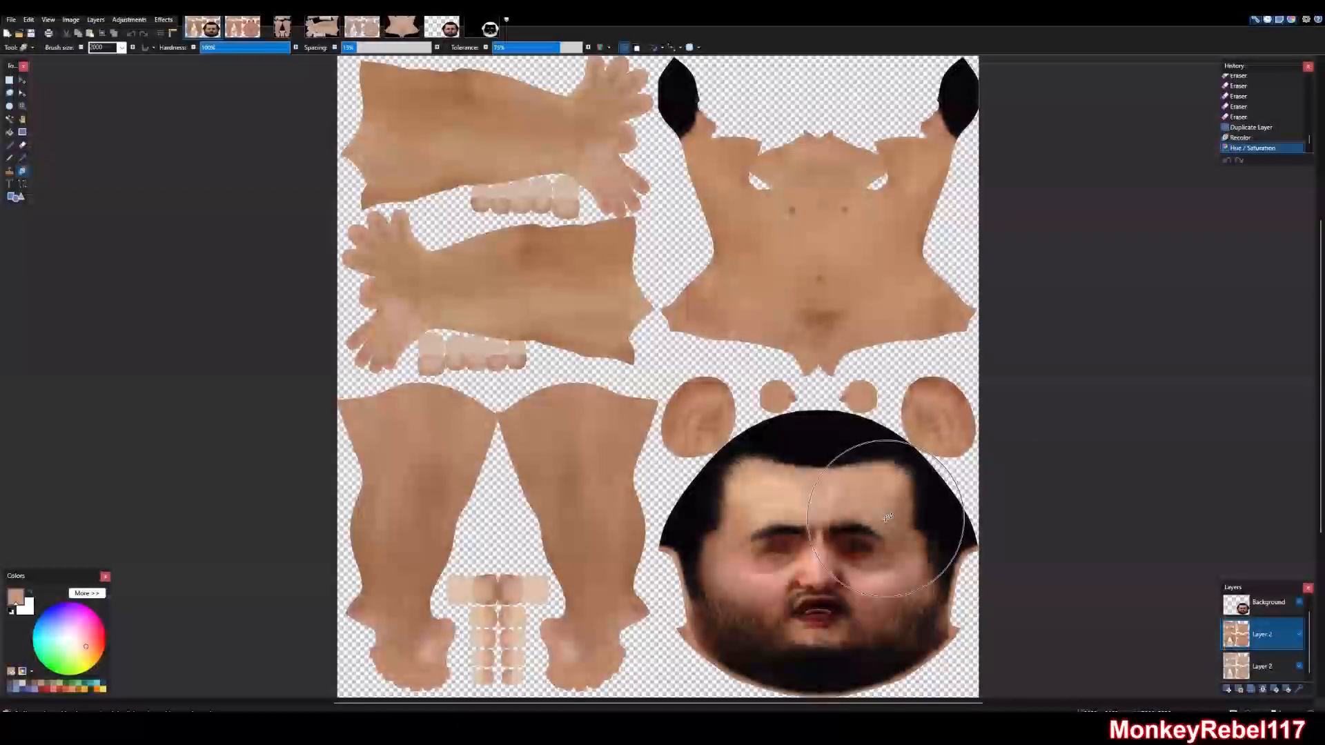
# Try pasting the copied skin texture directly over the recolored skin layer, and undo the paste
pyautogui.hotkey('ctrl', 'v')
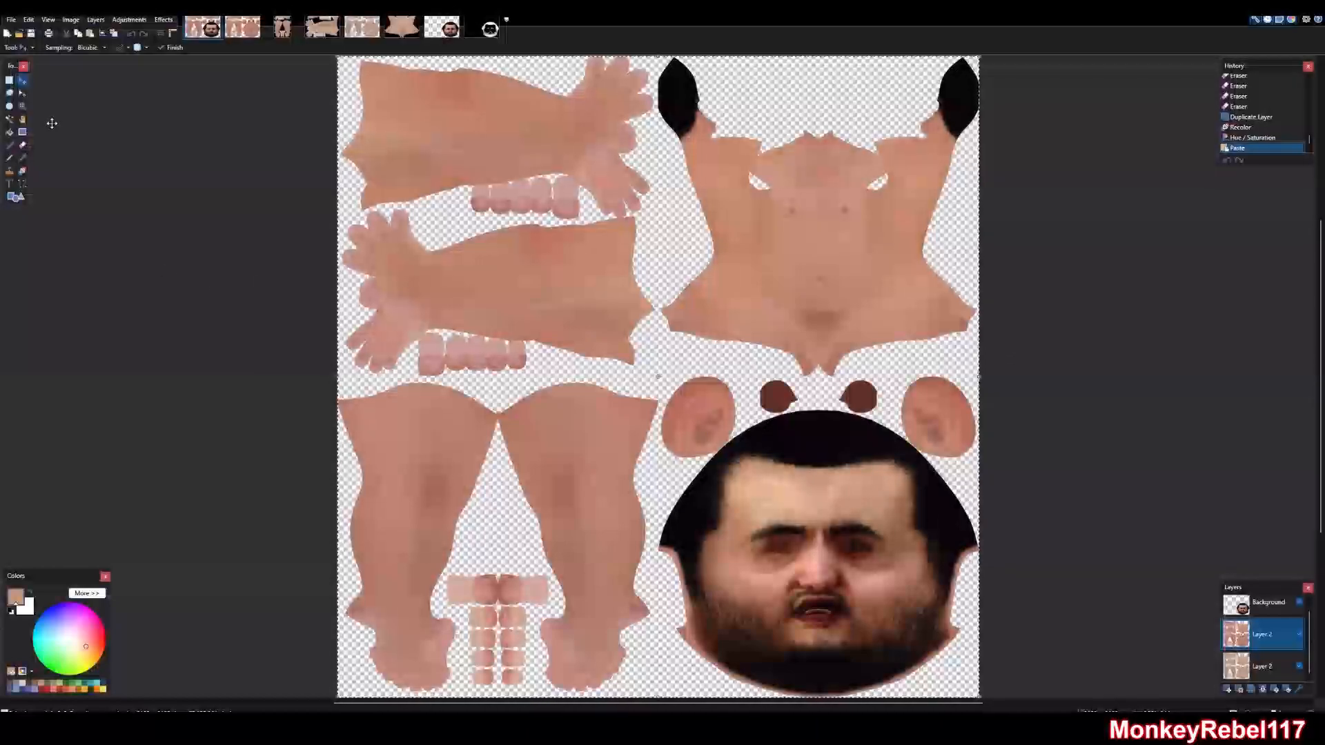
pyautogui.click(22, 105)
pyautogui.scroll(2, 705, 456)
pyautogui.scroll(-5, 711, 421)
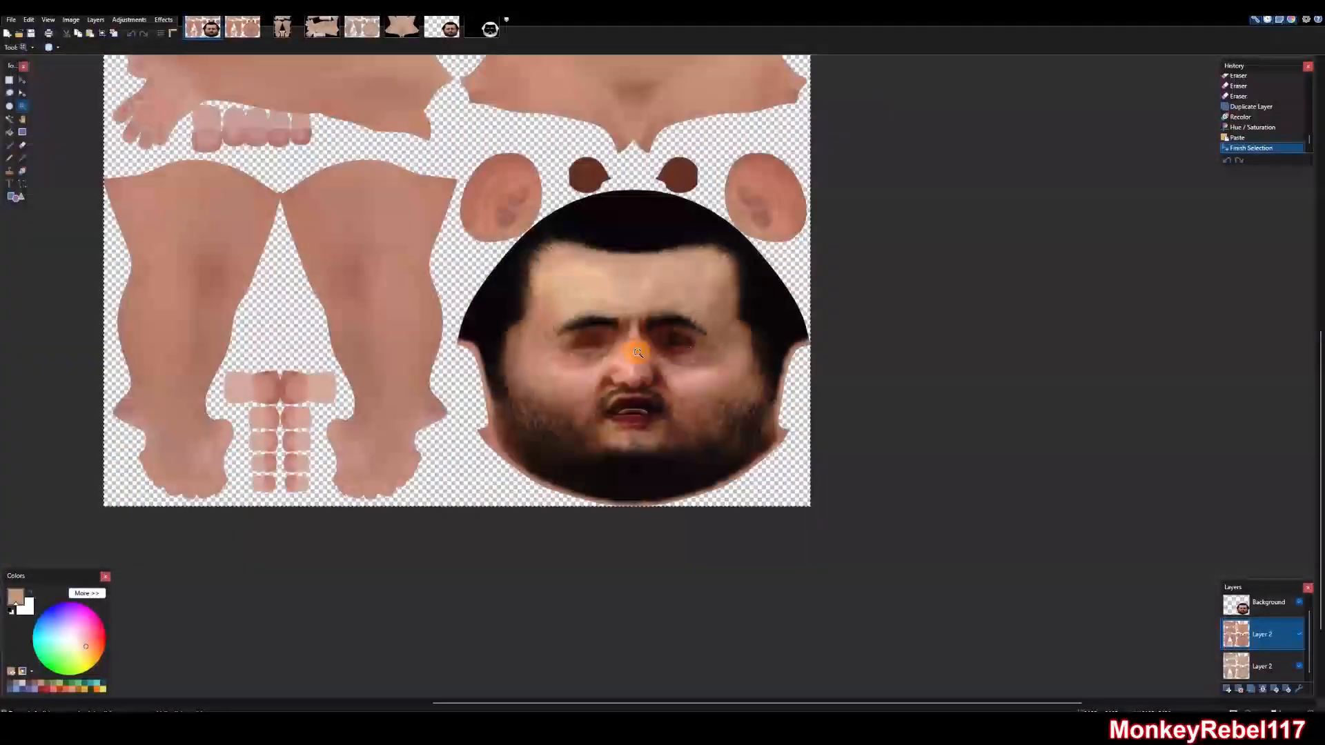
pyautogui.scroll(4, 473, 170)
pyautogui.scroll(-1, 614, 236)
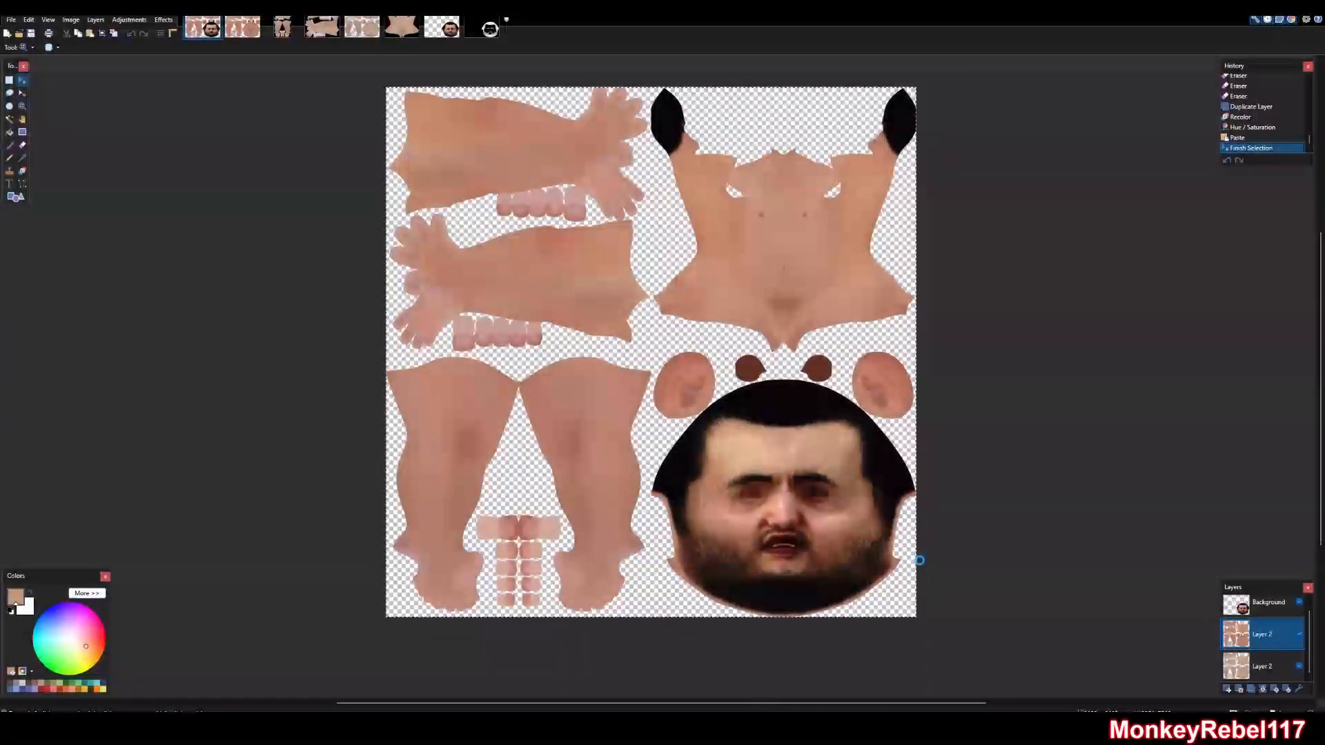
pyautogui.hotkey('ctrl', 'z')
pyautogui.hotkey('ctrl', 'z')
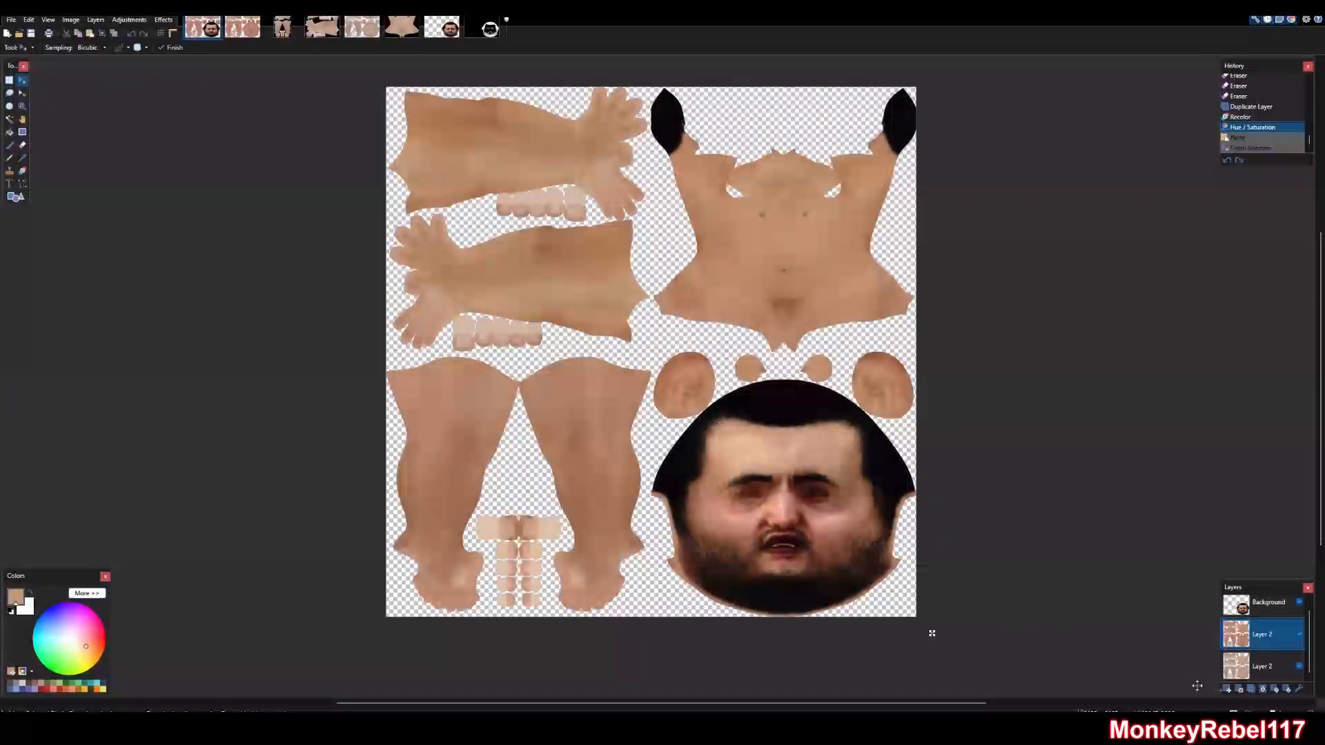
# Paste the copied skin texture into a duplicate of the recolored skin layer and hide that duplicate
pyautogui.click(1250, 689)
pyautogui.hotkey('ctrl', 'v')
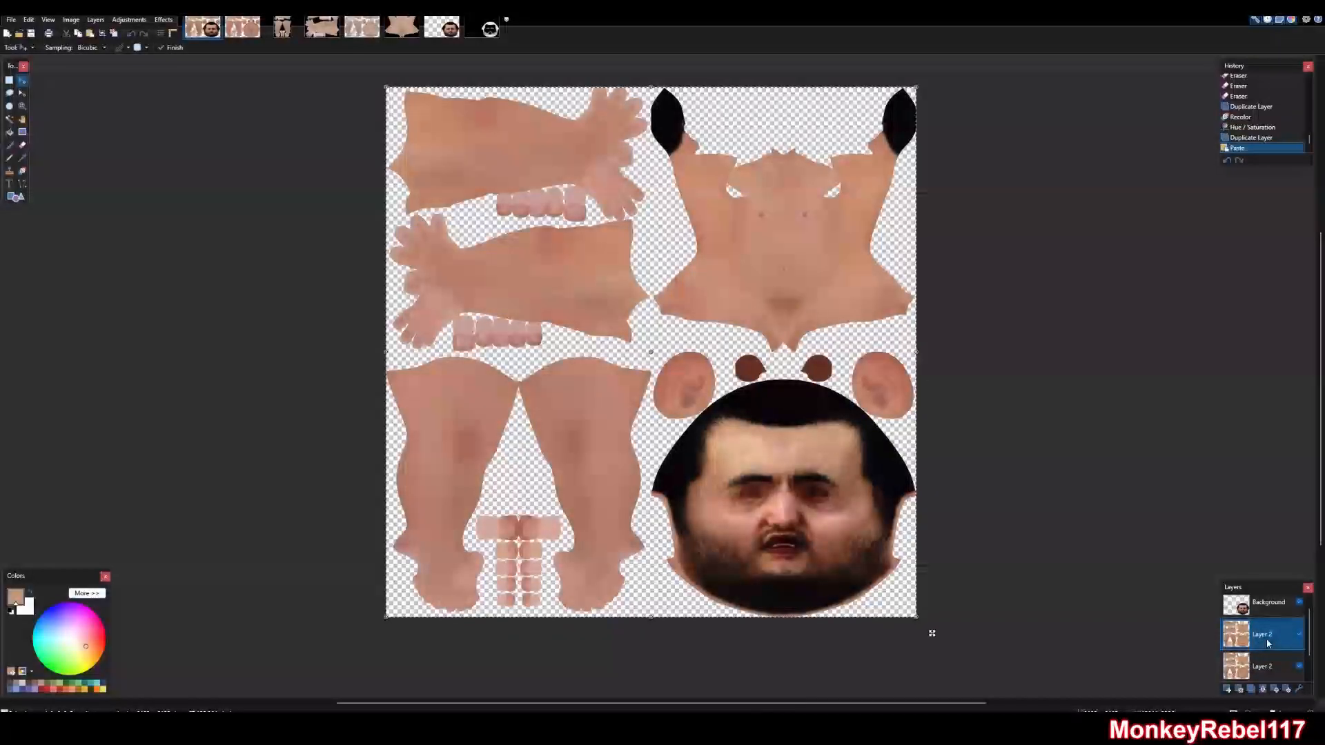
pyautogui.click(1297, 640)
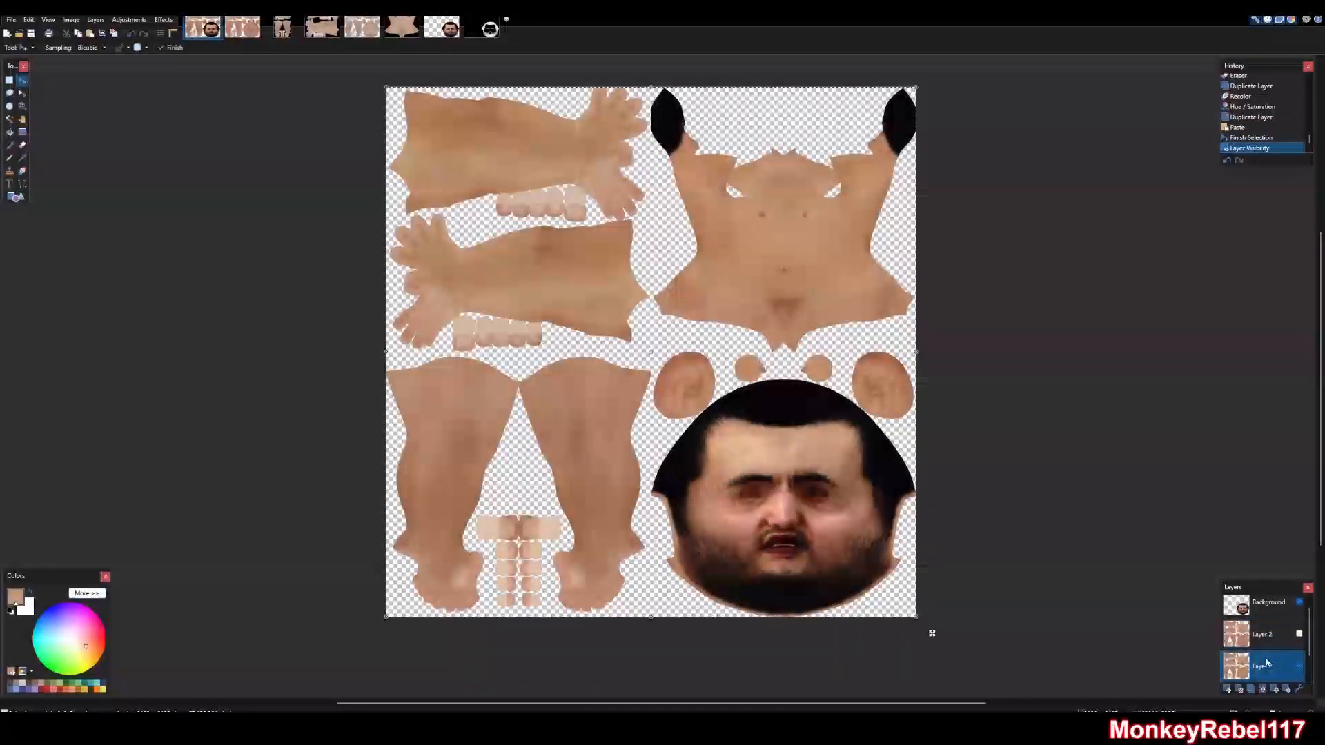
# Duplicate the face layer, Background, and hide the original beneath the copy
pyautogui.click(1267, 626)
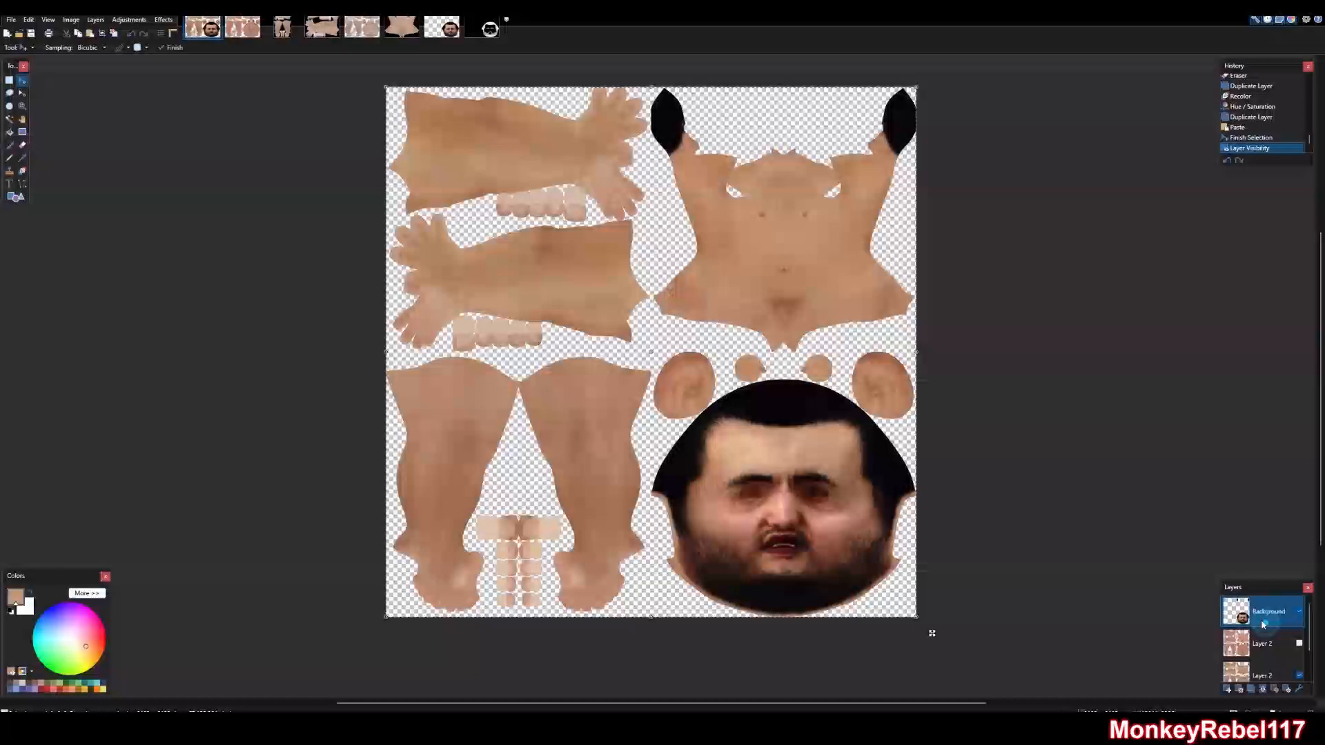
pyautogui.click(1247, 690)
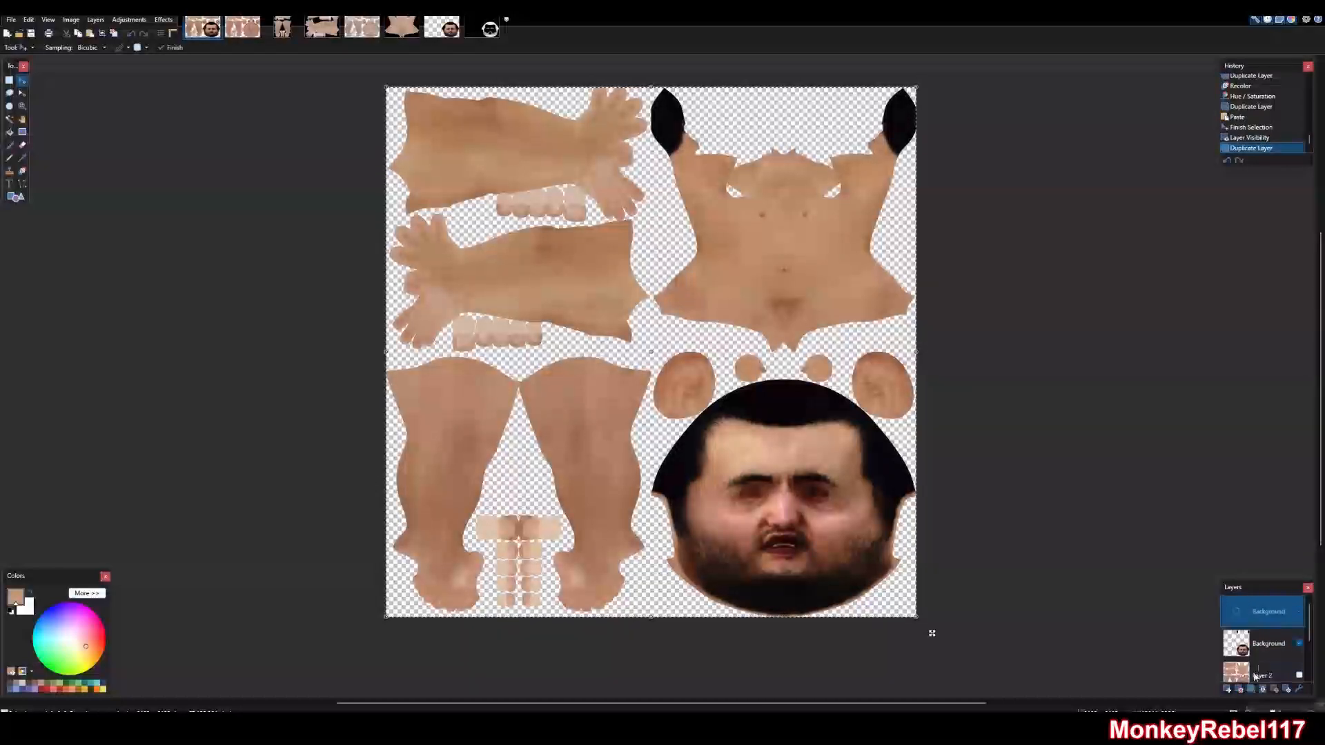
pyautogui.click(1297, 643)
pyautogui.click(1276, 619)
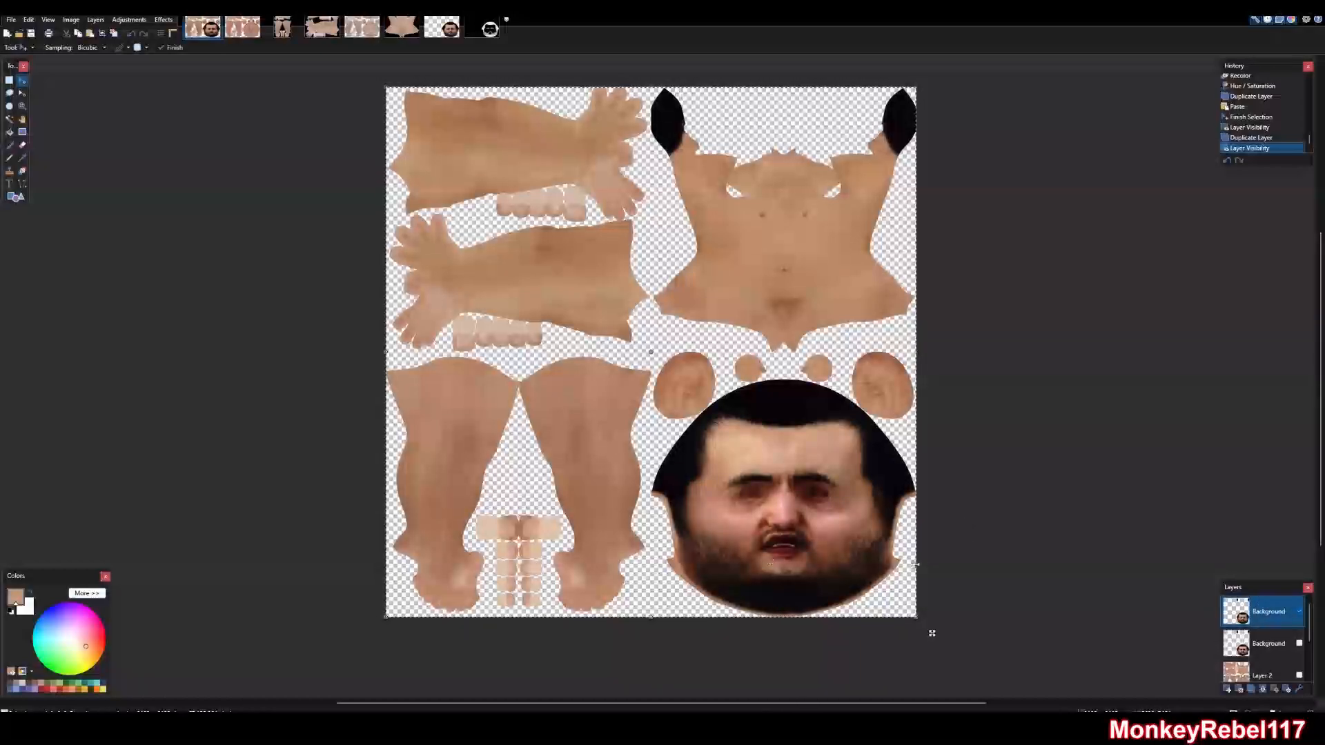
# Set the opacity of the duplicated face layer to 125
pyautogui.doubleClick(1267, 616)
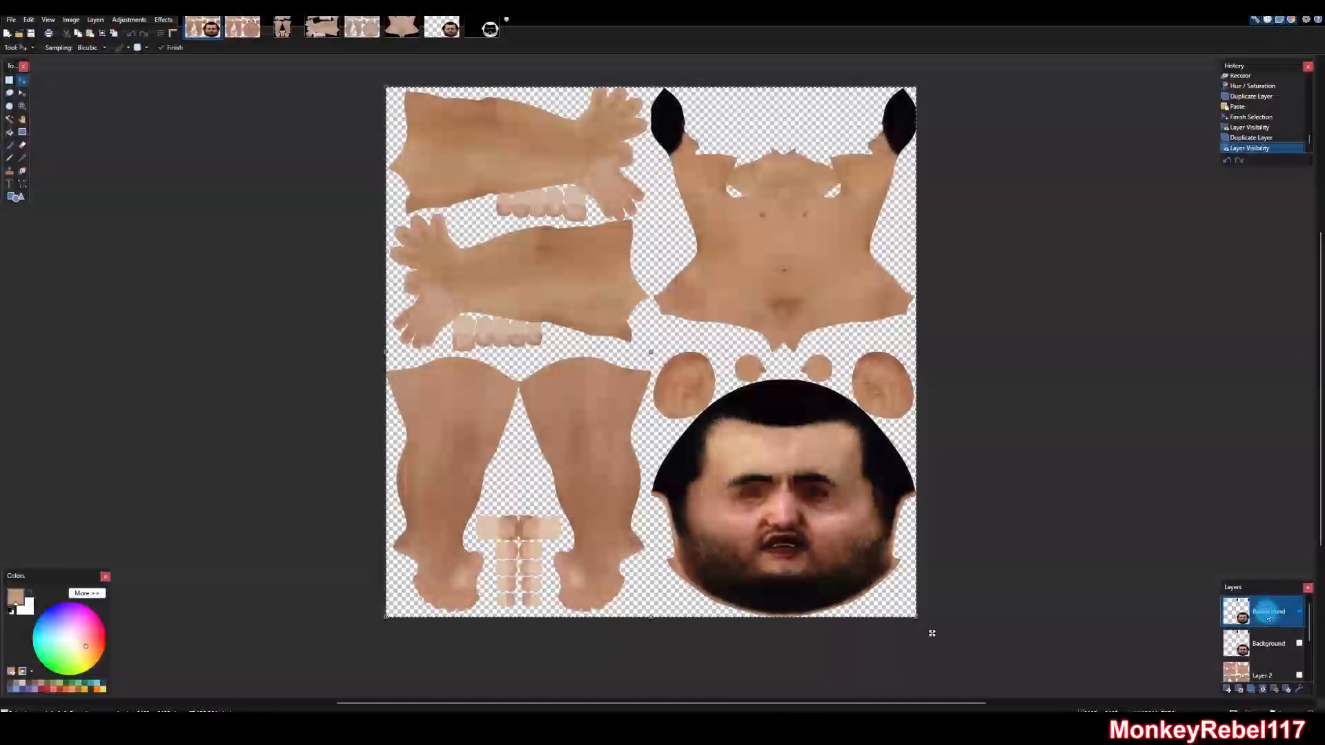
pyautogui.moveTo(648, 359); pyautogui.dragTo(594, 360)
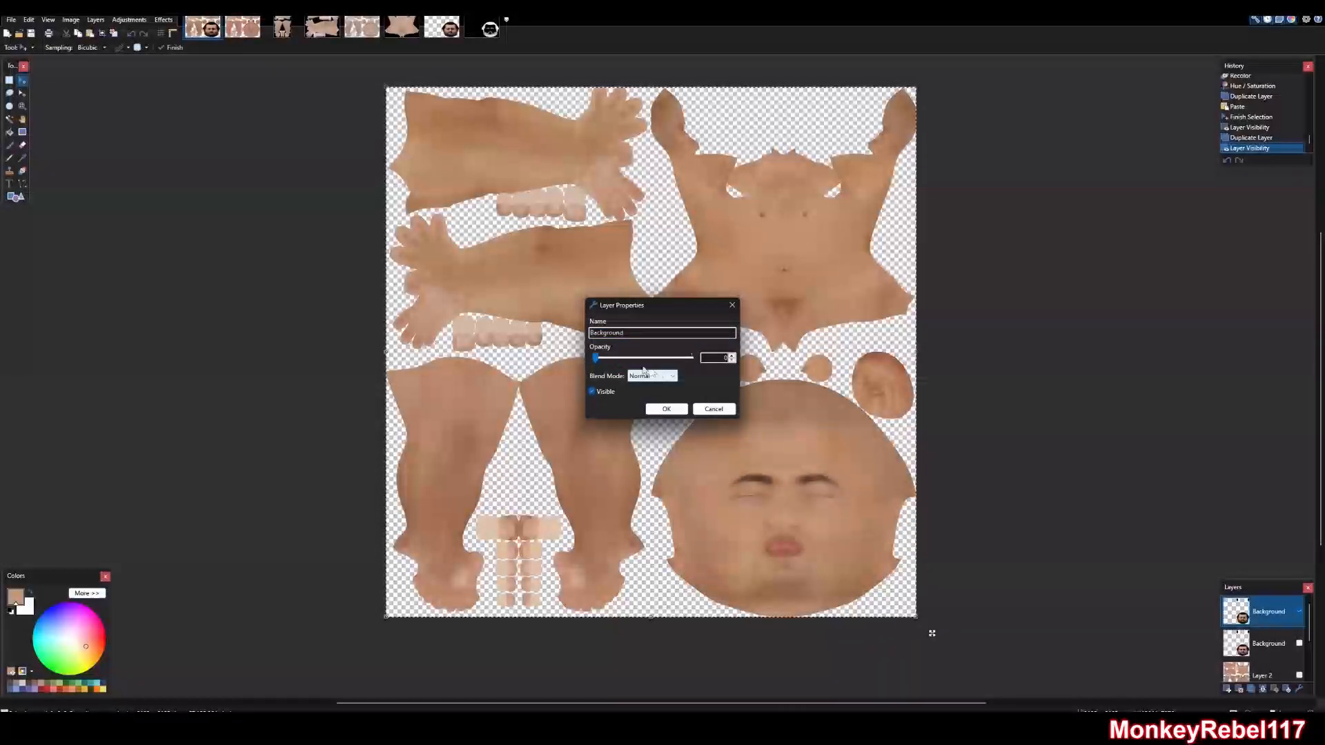
pyautogui.moveTo(696, 366); pyautogui.dragTo(776, 328)
pyautogui.write('125')
pyautogui.press('Return')
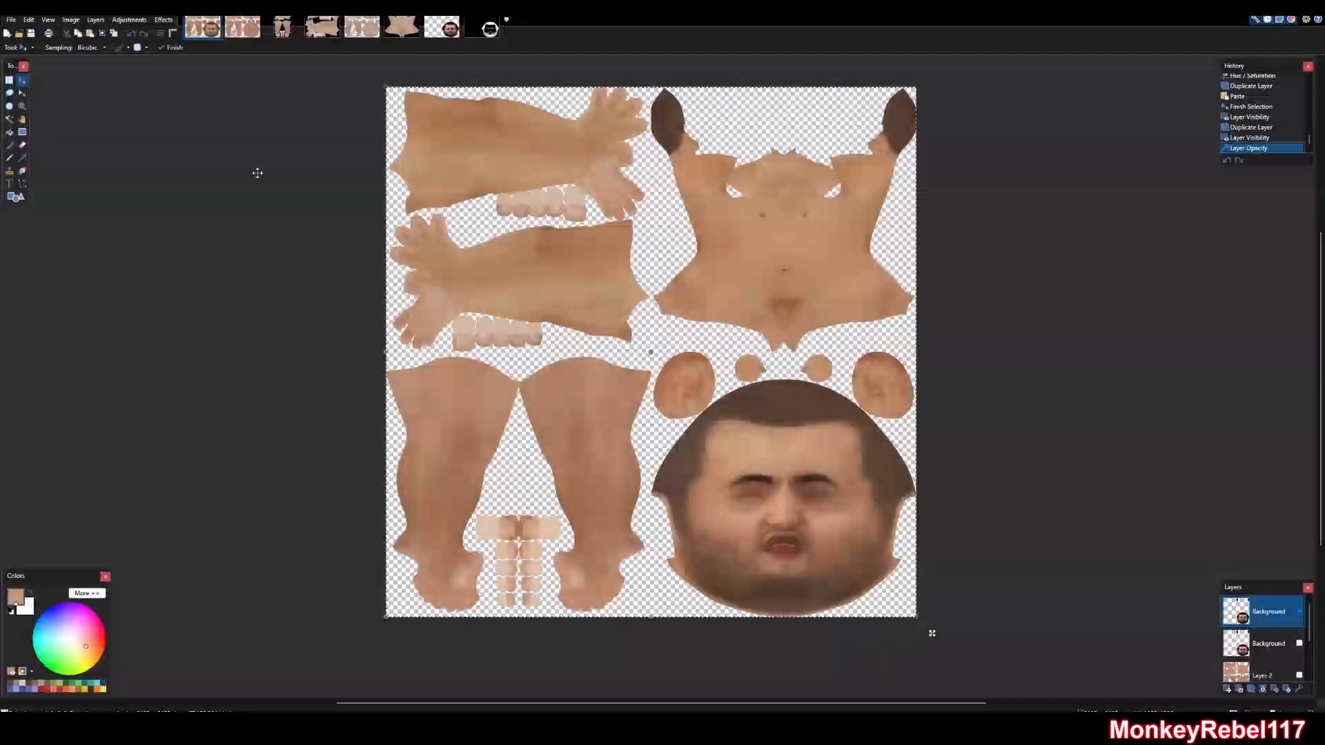
# Show the original face layer instead of the translucent copy and add a new layer above the original
pyautogui.click(1297, 618)
pyautogui.click(1299, 643)
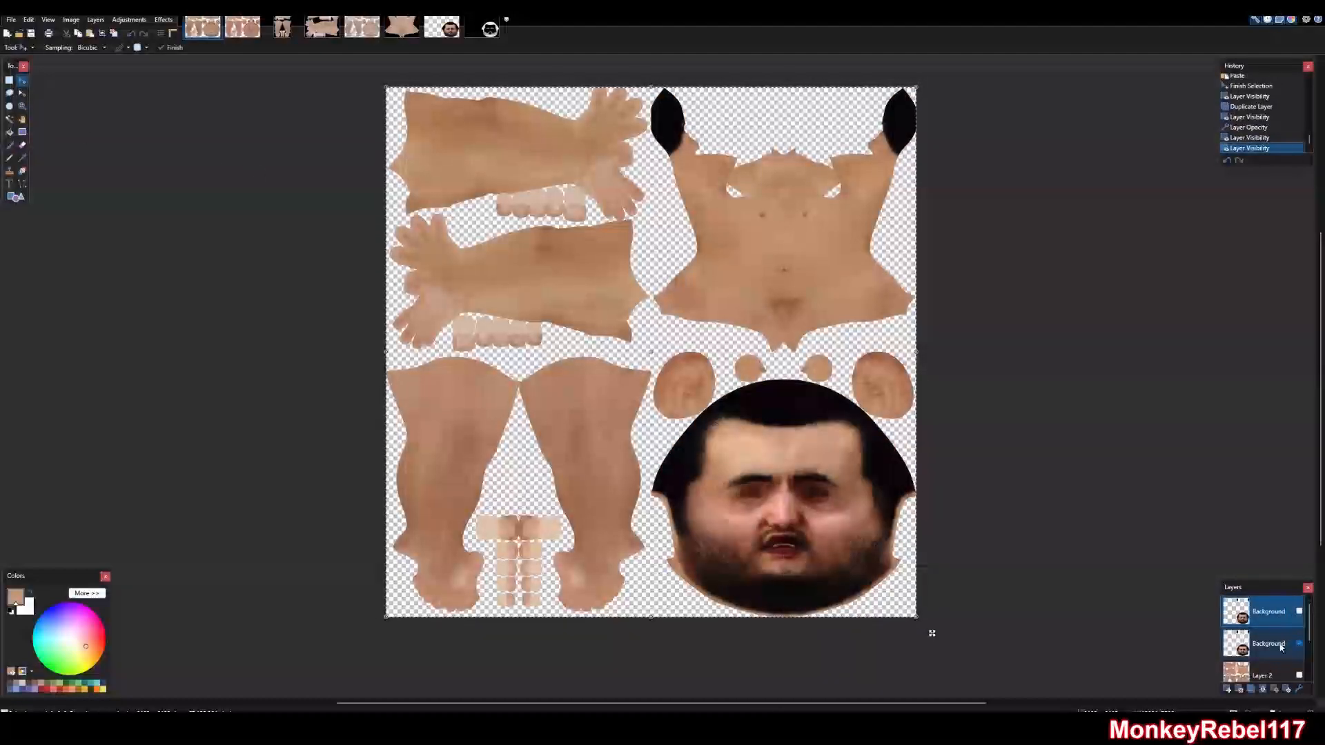
pyautogui.click(1227, 688)
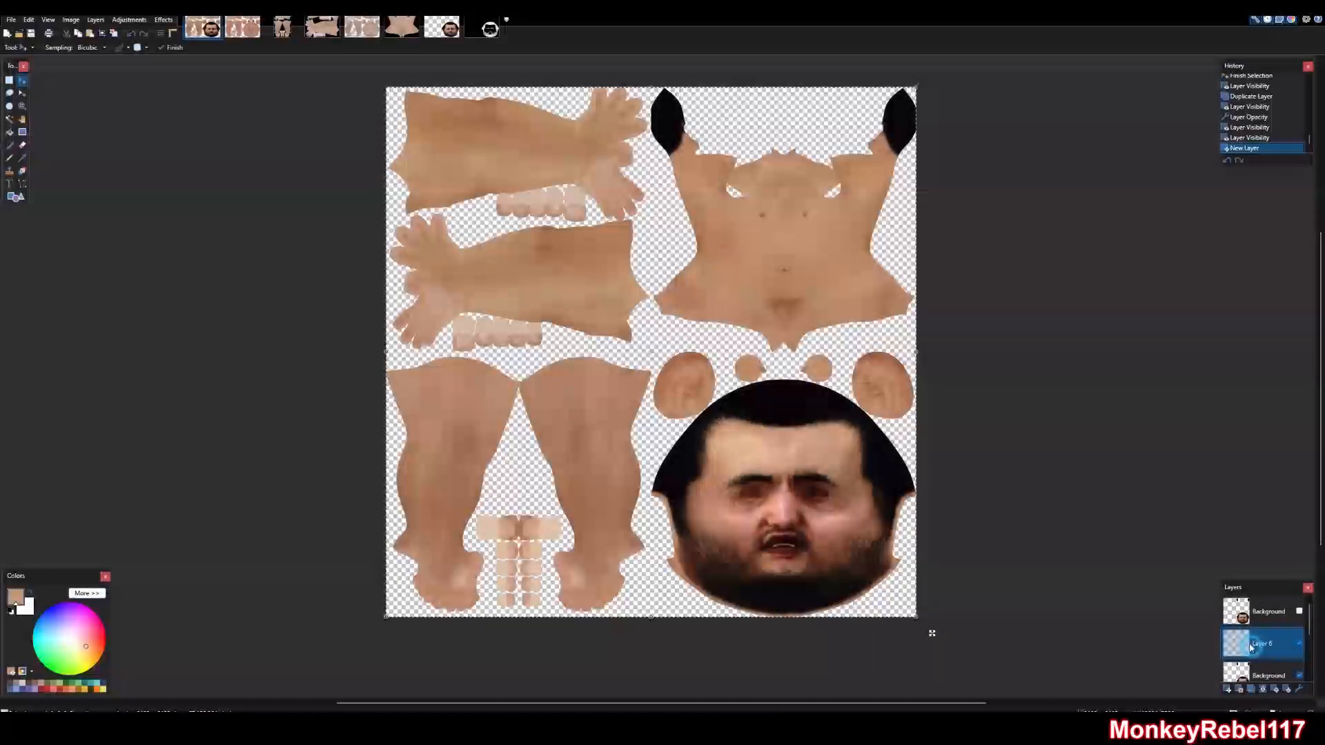
# Paint the sampled skin tone over the arms and legs on the new layer with a 2000 px Paintbrush at 100% hardness
pyautogui.click(9, 145)
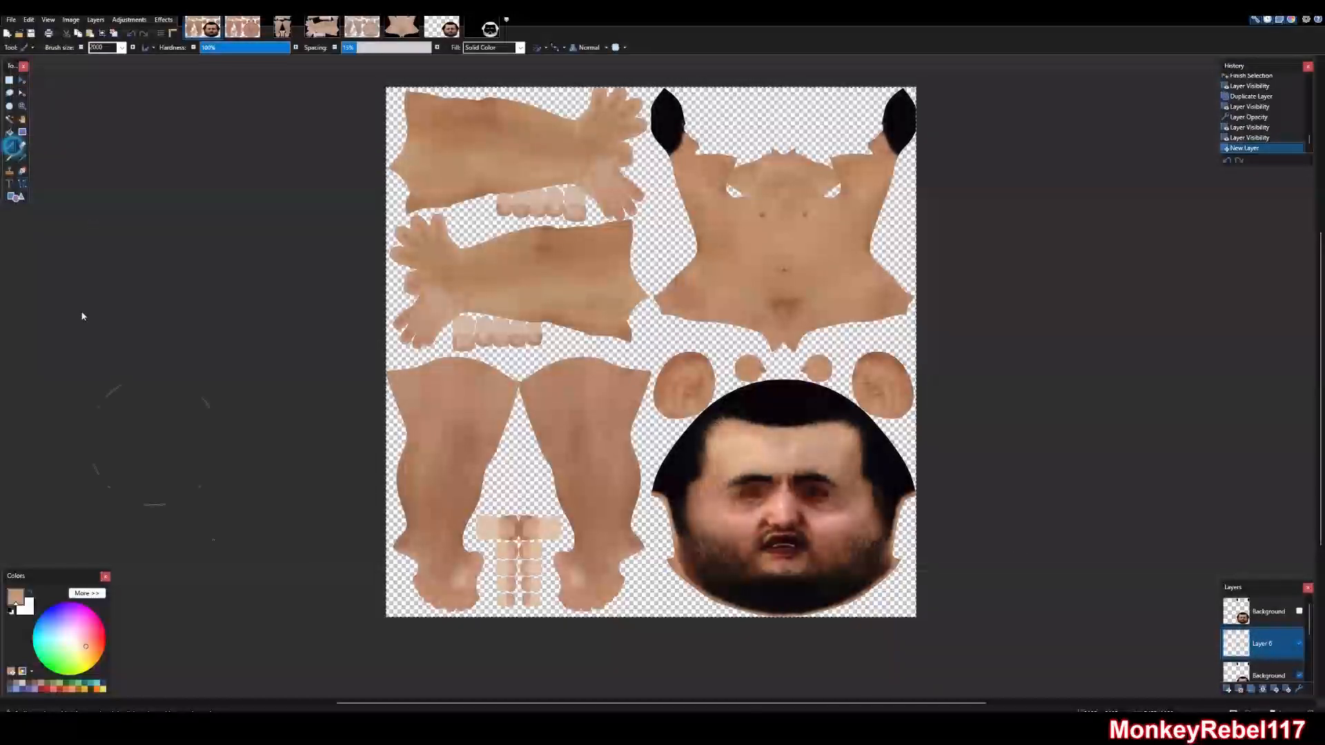
pyautogui.moveTo(394, 461)
pyautogui.mouseDown()
pyautogui.moveTo(466, 562)
pyautogui.moveTo(474, 525)
pyautogui.moveTo(526, 614)
pyautogui.mouseUp()
pyautogui.moveTo(559, 518)
pyautogui.mouseDown()
pyautogui.moveTo(588, 412)
pyautogui.moveTo(641, 358)
pyautogui.moveTo(654, 285)
pyautogui.moveTo(645, 237)
pyautogui.moveTo(596, 199)
pyautogui.moveTo(579, 146)
pyautogui.mouseUp()
pyautogui.moveTo(421, 81)
pyautogui.mouseDown()
pyautogui.moveTo(367, 152)
pyautogui.moveTo(404, 391)
pyautogui.moveTo(551, 331)
pyautogui.moveTo(473, 140)
pyautogui.mouseUp()
pyautogui.moveTo(478, 292); pyautogui.dragTo(479, 292)
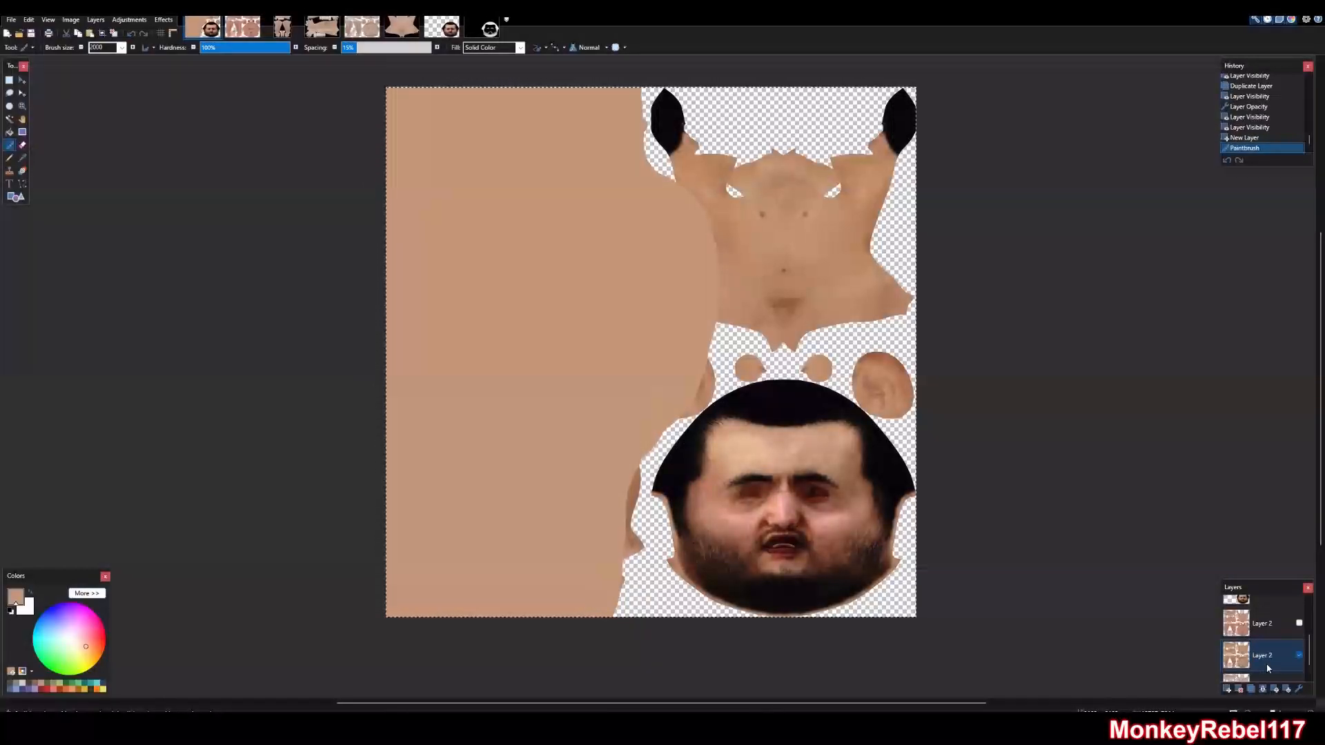
# Add a new layer directly beneath the original face layer and fill it entirely with the sampled skin tone
pyautogui.moveTo(1309, 637); pyautogui.dragTo(1310, 652)
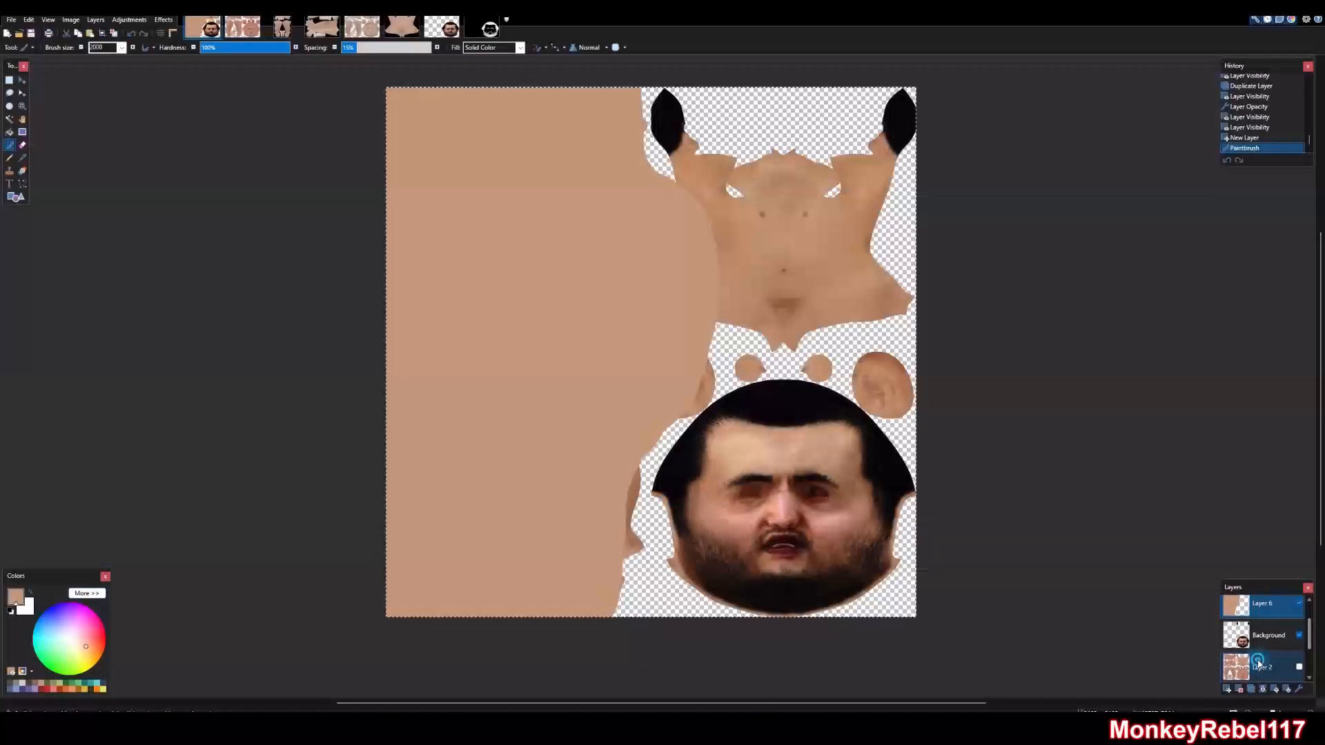
pyautogui.click(1263, 666)
pyautogui.click(1229, 690)
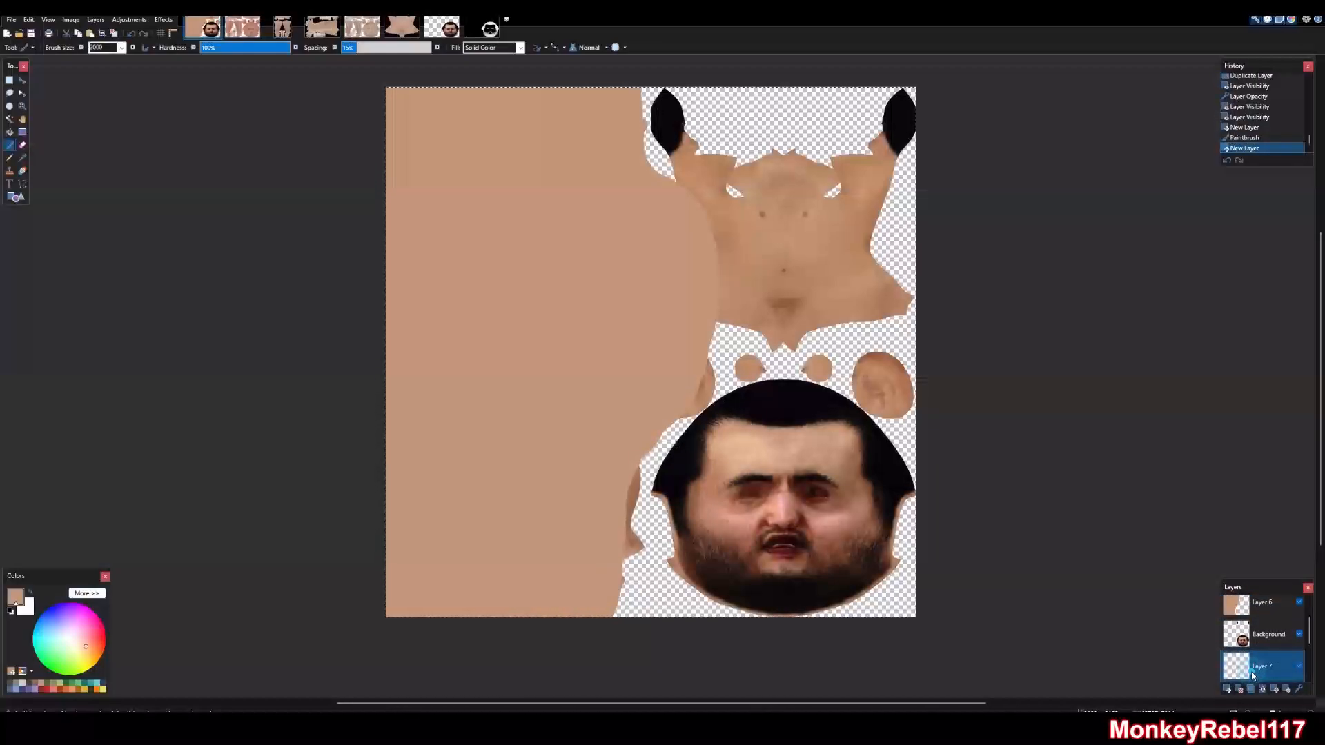
pyautogui.hotkey('ctrl', 'a')
pyautogui.press('BackSpace')
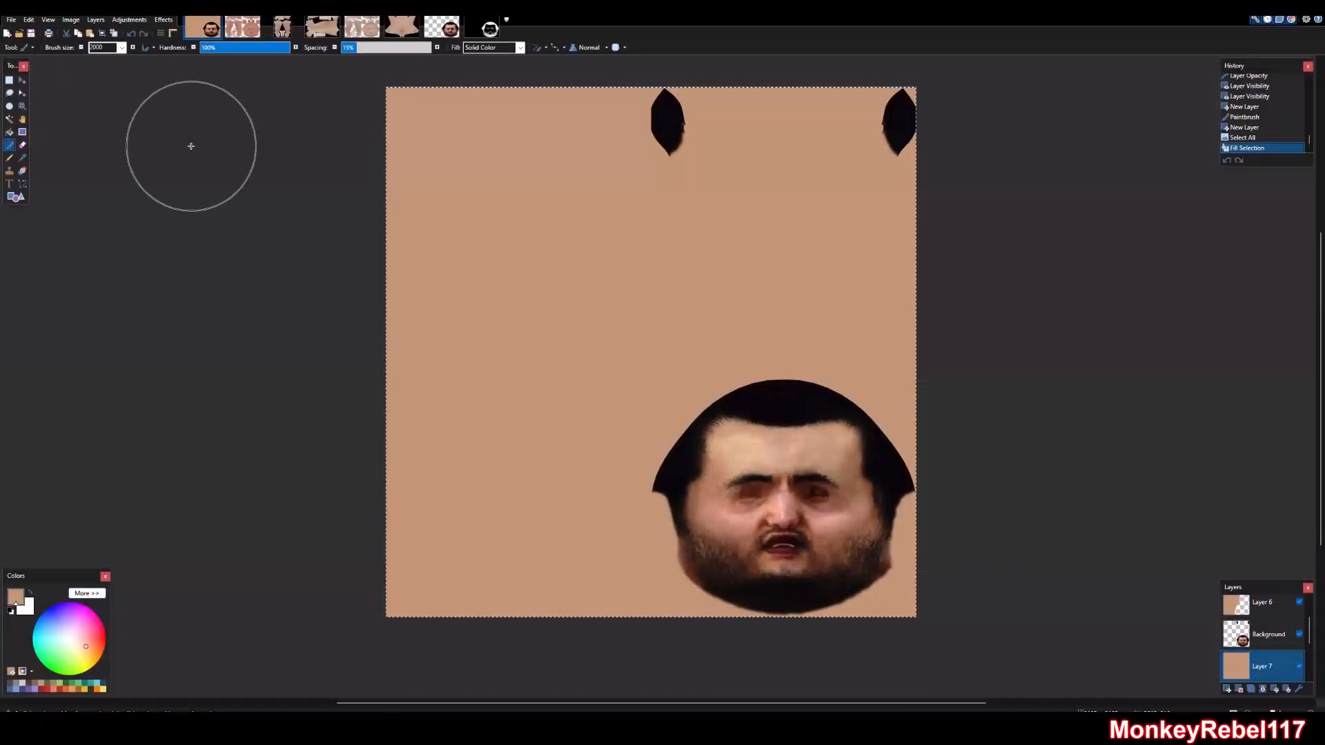
pyautogui.hotkey('ctrl', 'd')
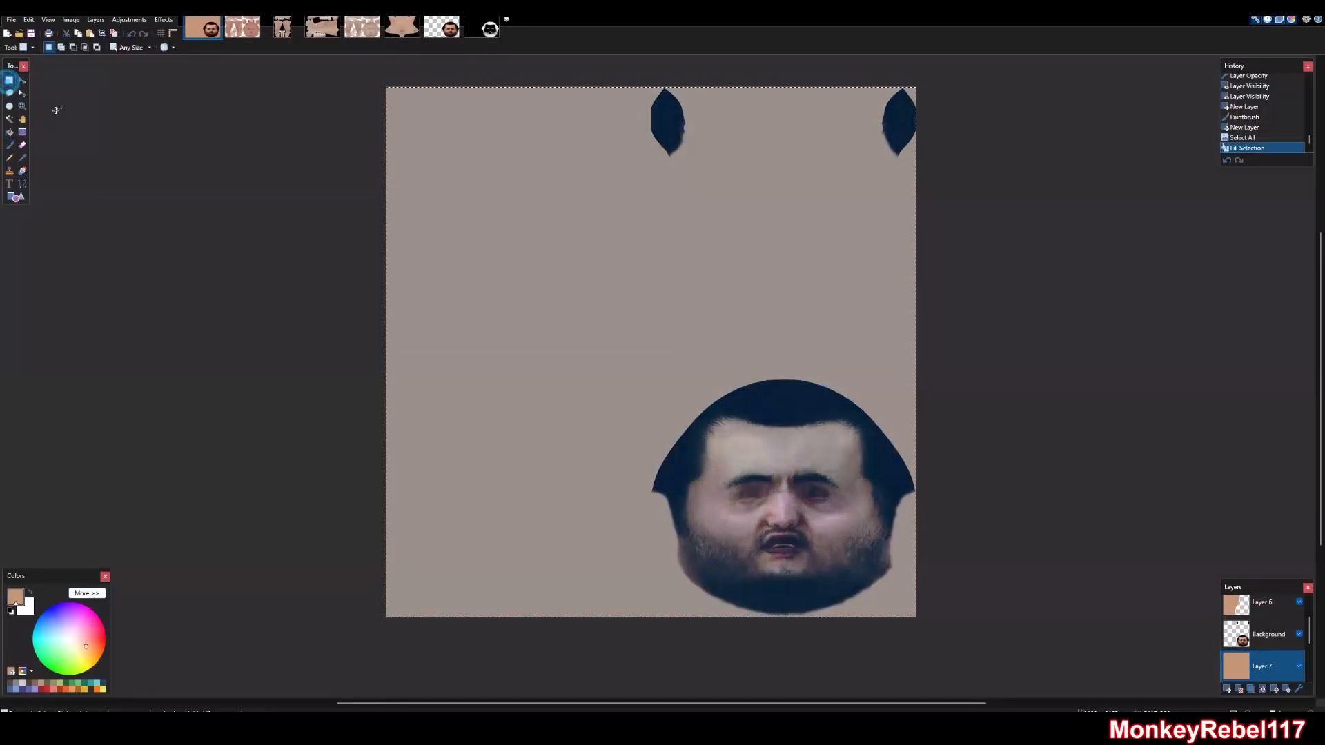
# Examine the edges of the two dark hair patches and of the bearded face against the solid skin fill
pyautogui.click(22, 106)
pyautogui.moveTo(930, 199); pyautogui.dragTo(539, 122)
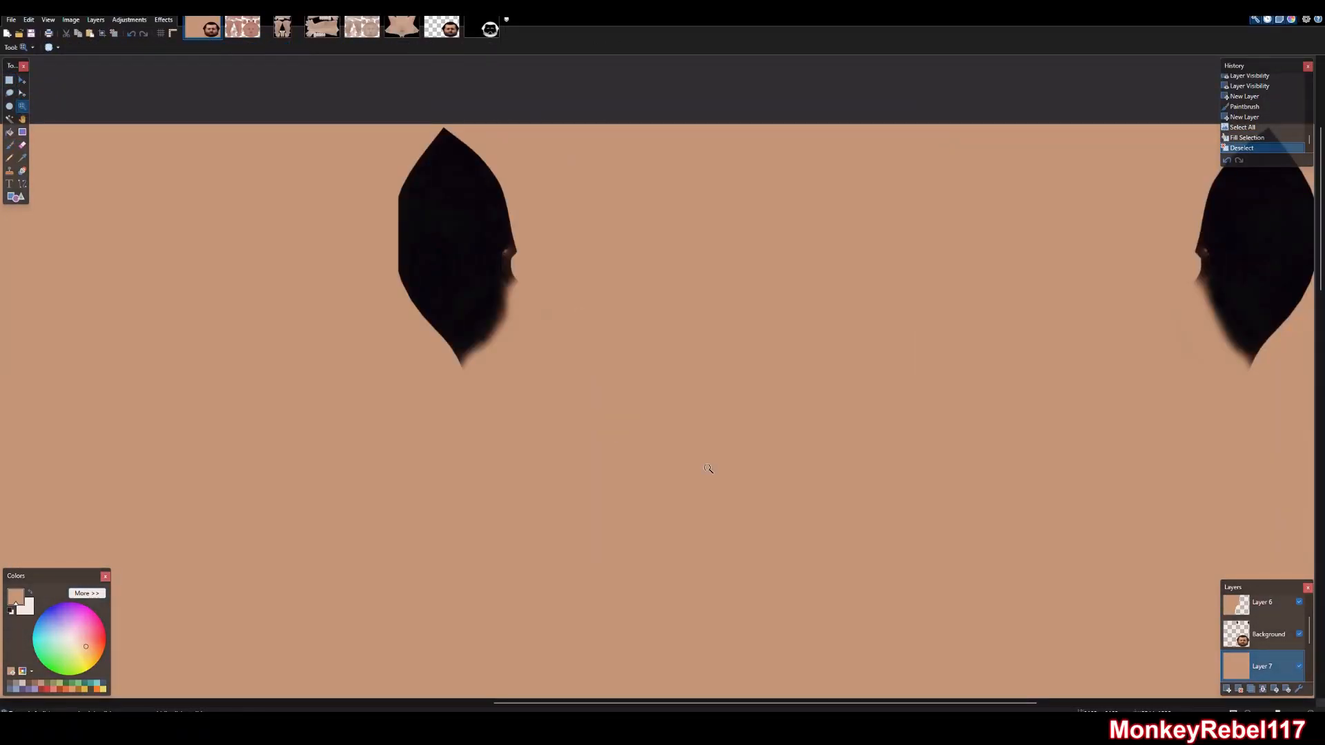
pyautogui.moveTo(656, 420); pyautogui.dragTo(405, 194)
pyautogui.rightClick(525, 260)
pyautogui.rightClick(525, 260)
pyautogui.scroll(-16, 550, 251)
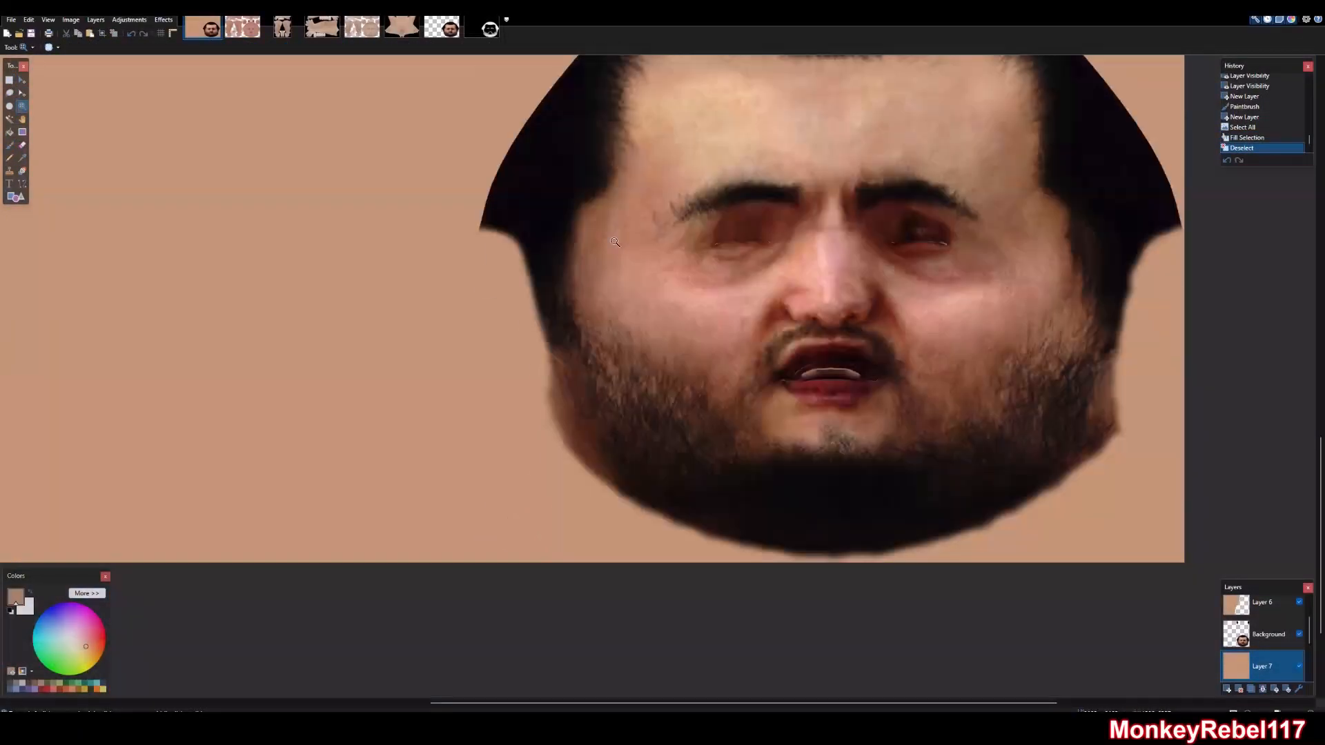
# Paint skin tone over the eye areas and around the eyebrows on Layer 6 with a 250 px Paintbrush at 0% hardness
pyautogui.scroll(2, 836, 367)
pyautogui.click(1252, 604)
pyautogui.click(10, 145)
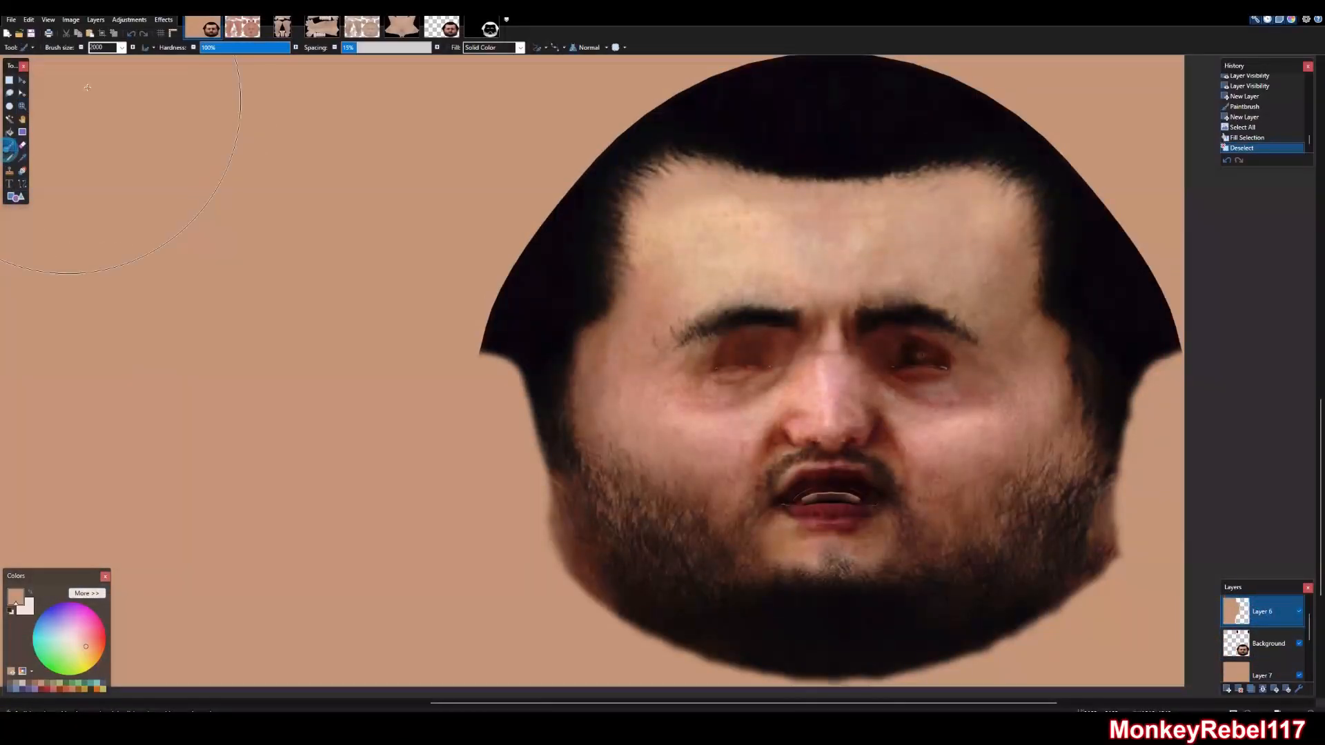
pyautogui.doubleClick(110, 46)
pyautogui.write('2')
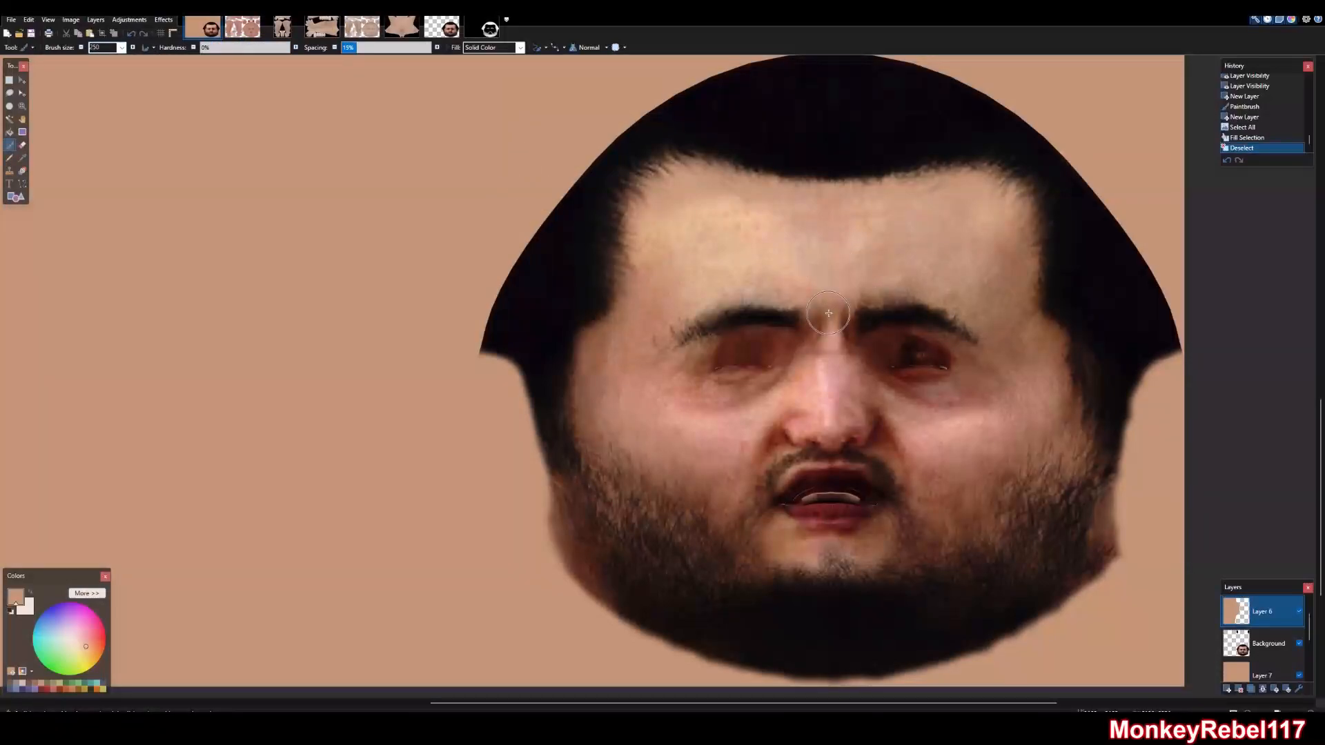
pyautogui.moveTo(828, 313)
pyautogui.mouseDown()
pyautogui.moveTo(802, 353)
pyautogui.moveTo(768, 342)
pyautogui.moveTo(678, 365)
pyautogui.moveTo(649, 345)
pyautogui.moveTo(677, 295)
pyautogui.moveTo(811, 290)
pyautogui.moveTo(770, 272)
pyautogui.moveTo(957, 287)
pyautogui.moveTo(941, 287)
pyautogui.moveTo(997, 329)
pyautogui.moveTo(996, 352)
pyautogui.moveTo(969, 364)
pyautogui.moveTo(873, 354)
pyautogui.moveTo(919, 346)
pyautogui.moveTo(950, 356)
pyautogui.moveTo(833, 358)
pyautogui.moveTo(833, 304)
pyautogui.moveTo(807, 347)
pyautogui.moveTo(811, 314)
pyautogui.mouseUp()
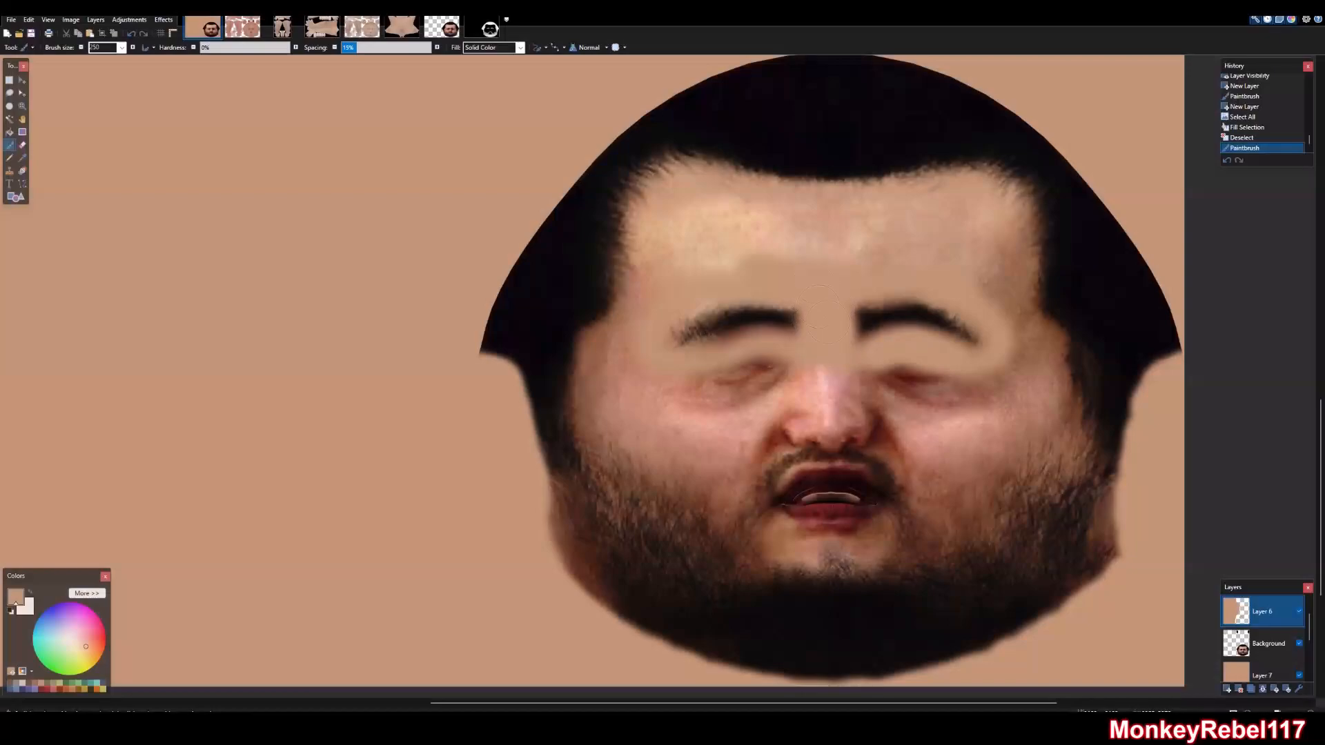
pyautogui.moveTo(849, 356); pyautogui.dragTo(893, 355)
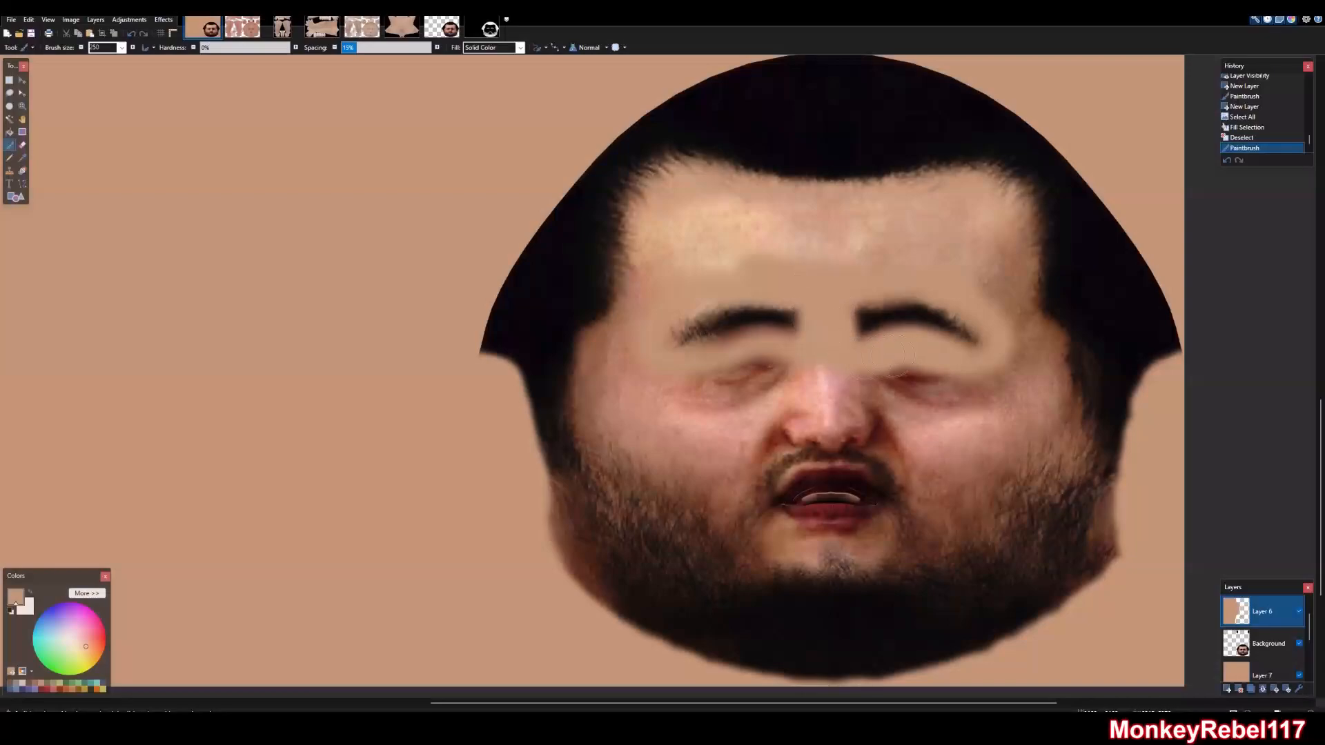
# Touch up the inner eyebrow end and the gap between the eyebrows on Layer 6 with the soft Eraser and Paintbrush
pyautogui.click(855, 290)
pyautogui.click(23, 145)
pyautogui.click(794, 321)
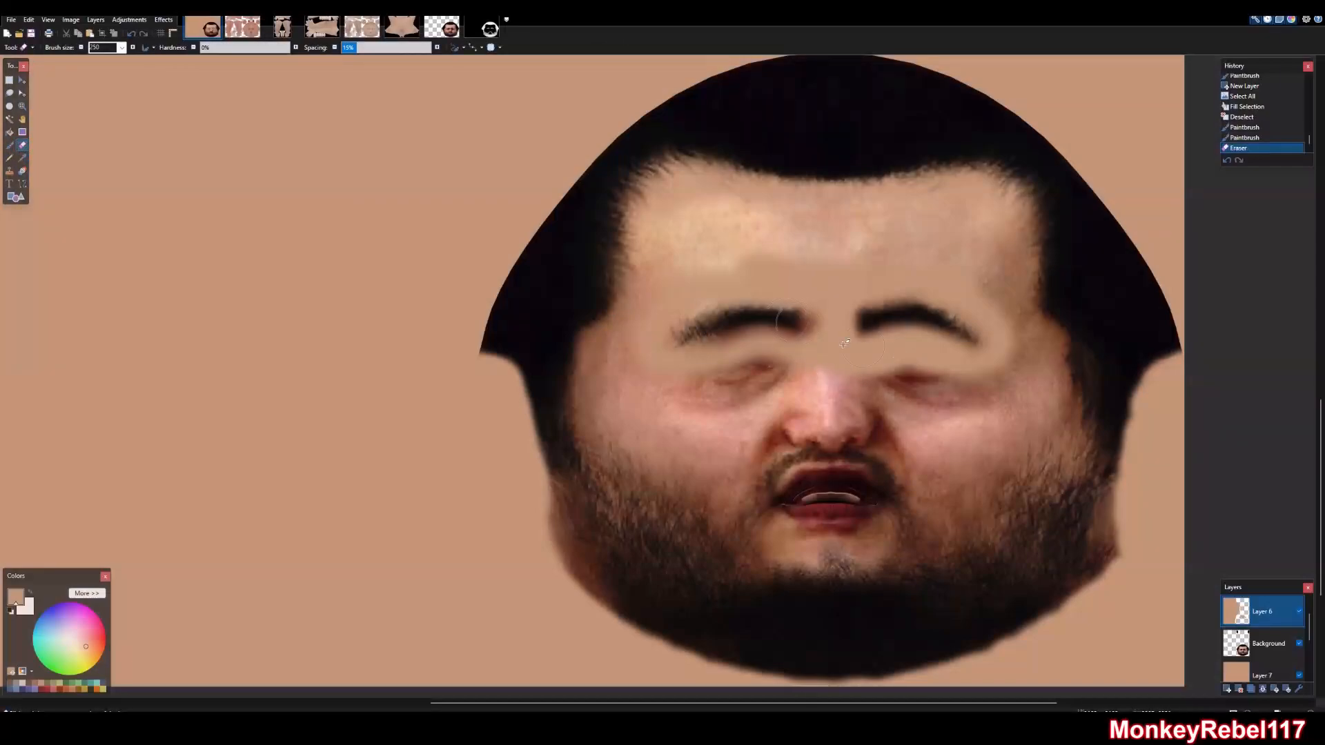
pyautogui.click(14, 145)
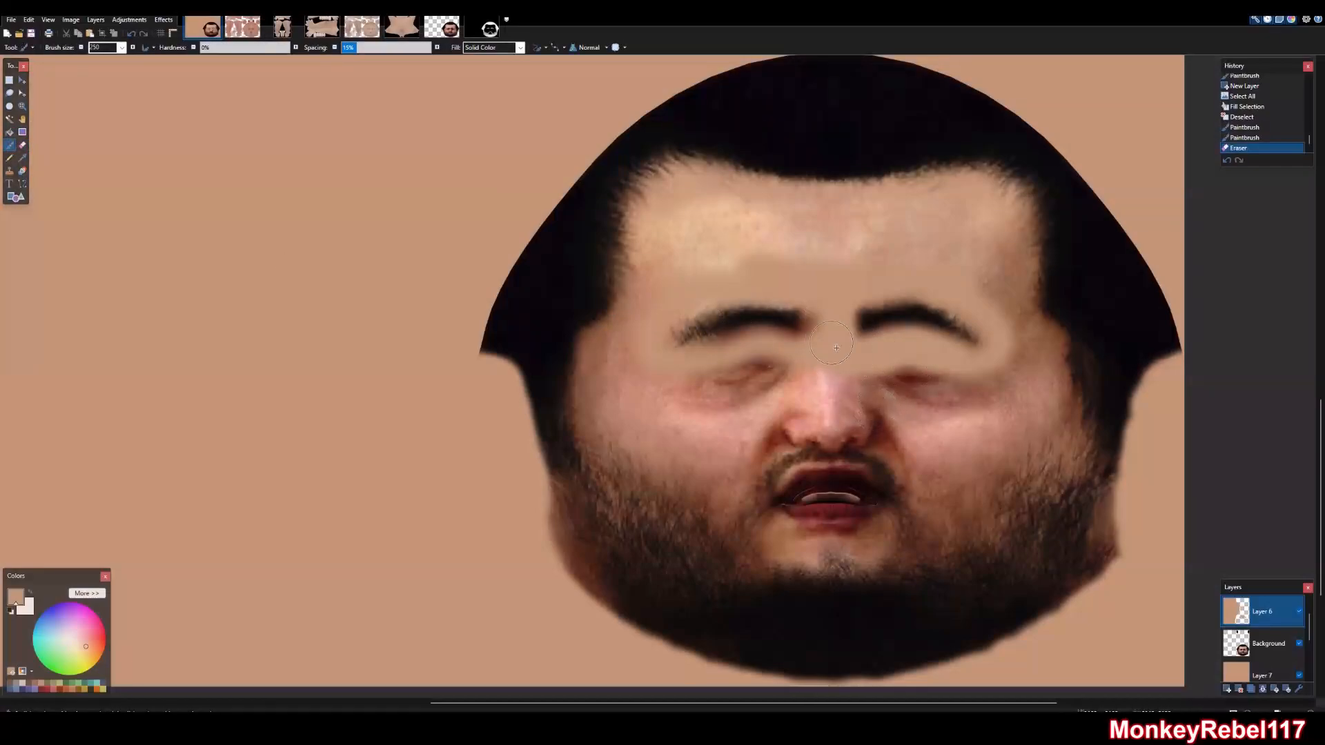
pyautogui.moveTo(828, 332)
pyautogui.mouseDown()
pyautogui.moveTo(821, 339)
pyautogui.moveTo(800, 321)
pyautogui.mouseUp()
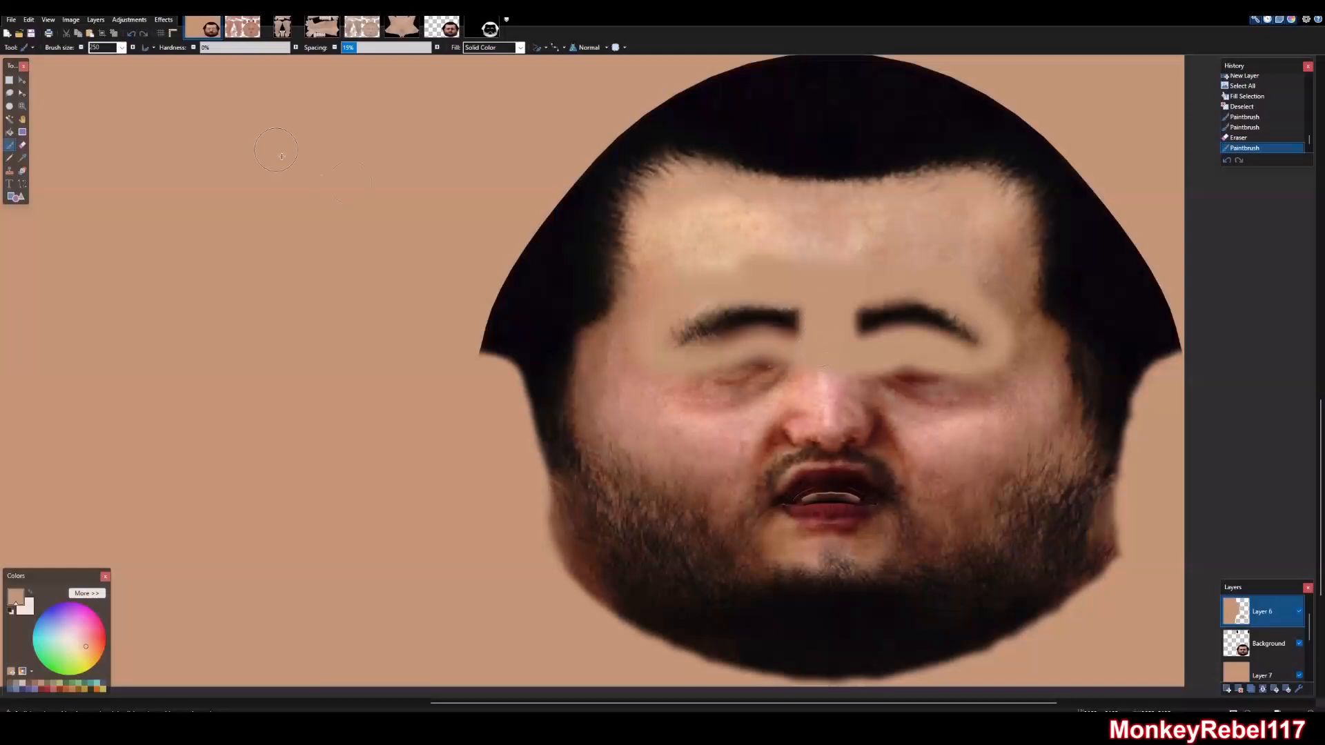
# Paint skin tone over the cheeks, lower nose, temples and hairline edge of the forehead, leaving beard and eyebrows uncovered
pyautogui.moveTo(641, 417)
pyautogui.mouseDown()
pyautogui.moveTo(720, 494)
pyautogui.moveTo(749, 447)
pyautogui.moveTo(794, 416)
pyautogui.moveTo(835, 431)
pyautogui.moveTo(862, 421)
pyautogui.moveTo(910, 465)
pyautogui.moveTo(967, 462)
pyautogui.moveTo(1048, 397)
pyautogui.moveTo(1045, 348)
pyautogui.moveTo(1016, 305)
pyautogui.moveTo(1017, 226)
pyautogui.mouseUp()
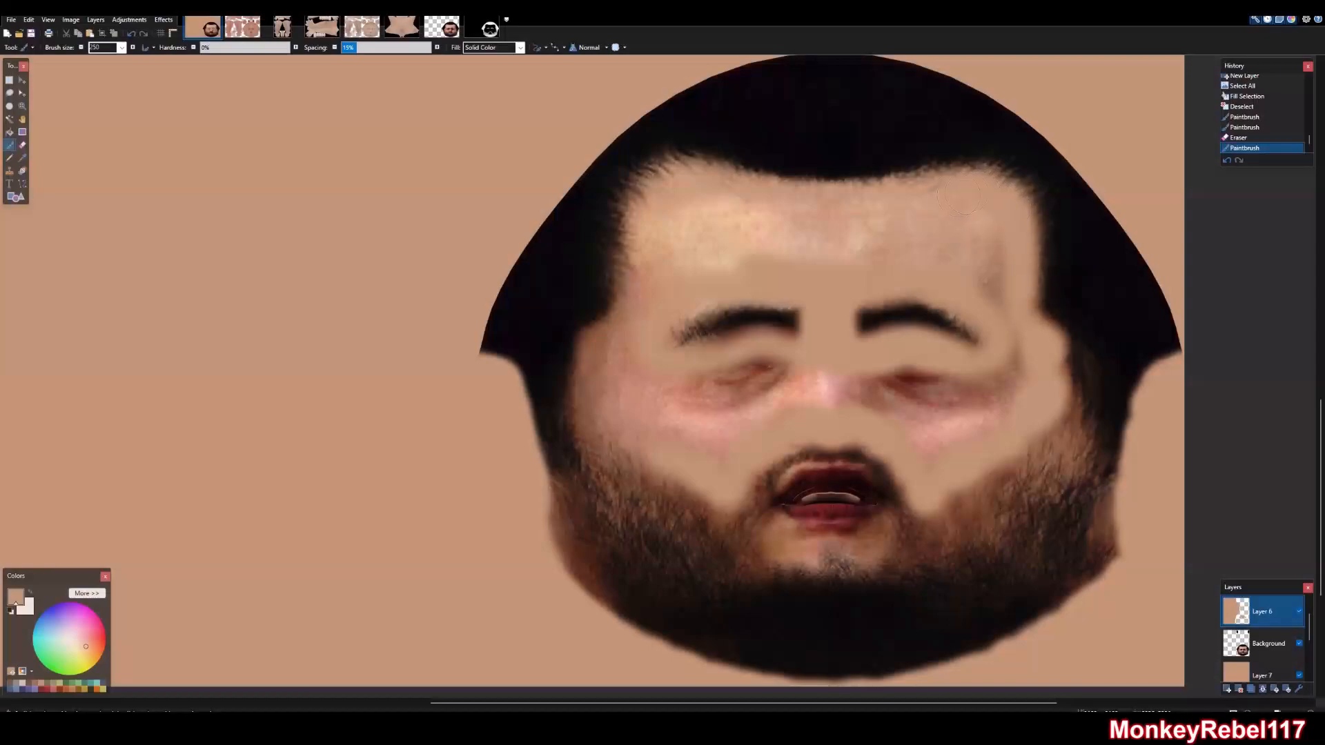
pyautogui.moveTo(817, 223); pyautogui.dragTo(821, 228)
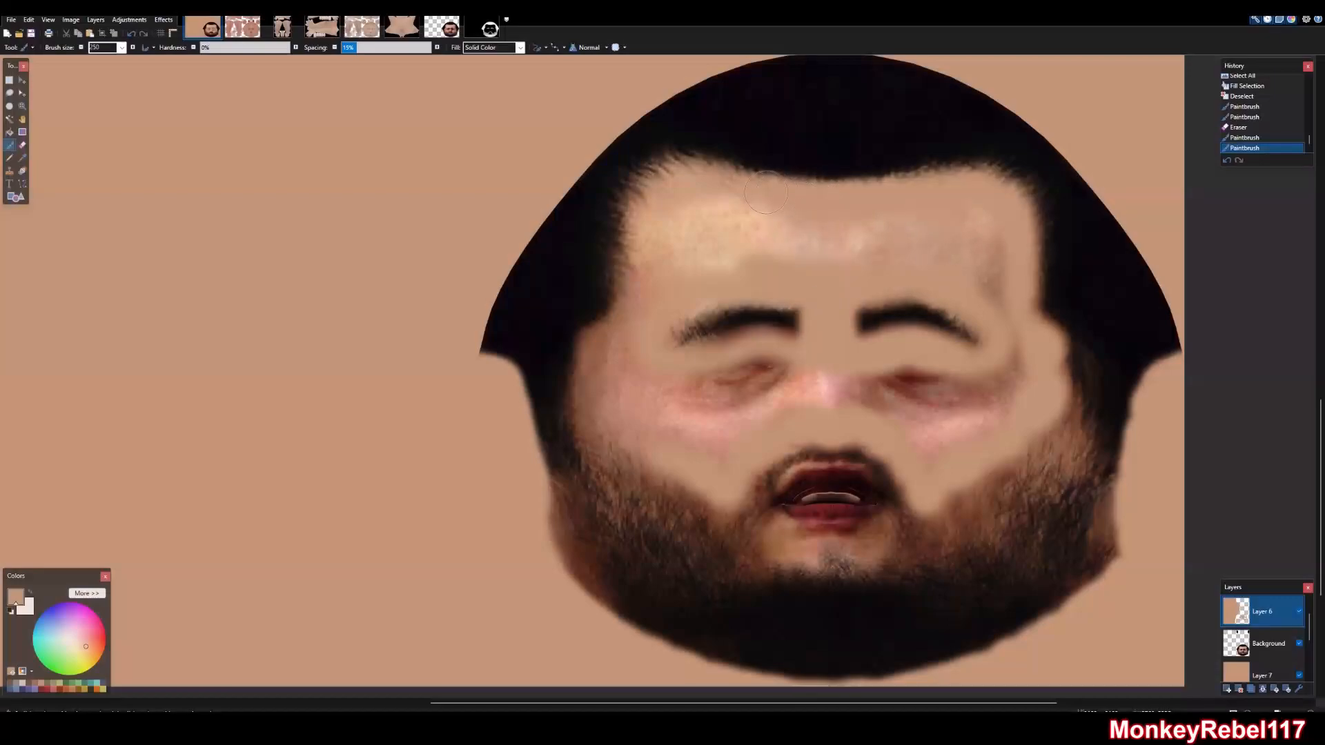
pyautogui.moveTo(661, 198)
pyautogui.mouseDown()
pyautogui.moveTo(641, 287)
pyautogui.moveTo(598, 344)
pyautogui.moveTo(602, 401)
pyautogui.moveTo(708, 450)
pyautogui.moveTo(791, 381)
pyautogui.moveTo(738, 366)
pyautogui.moveTo(679, 424)
pyautogui.moveTo(759, 414)
pyautogui.moveTo(679, 402)
pyautogui.moveTo(658, 417)
pyautogui.moveTo(618, 381)
pyautogui.moveTo(630, 321)
pyautogui.mouseUp()
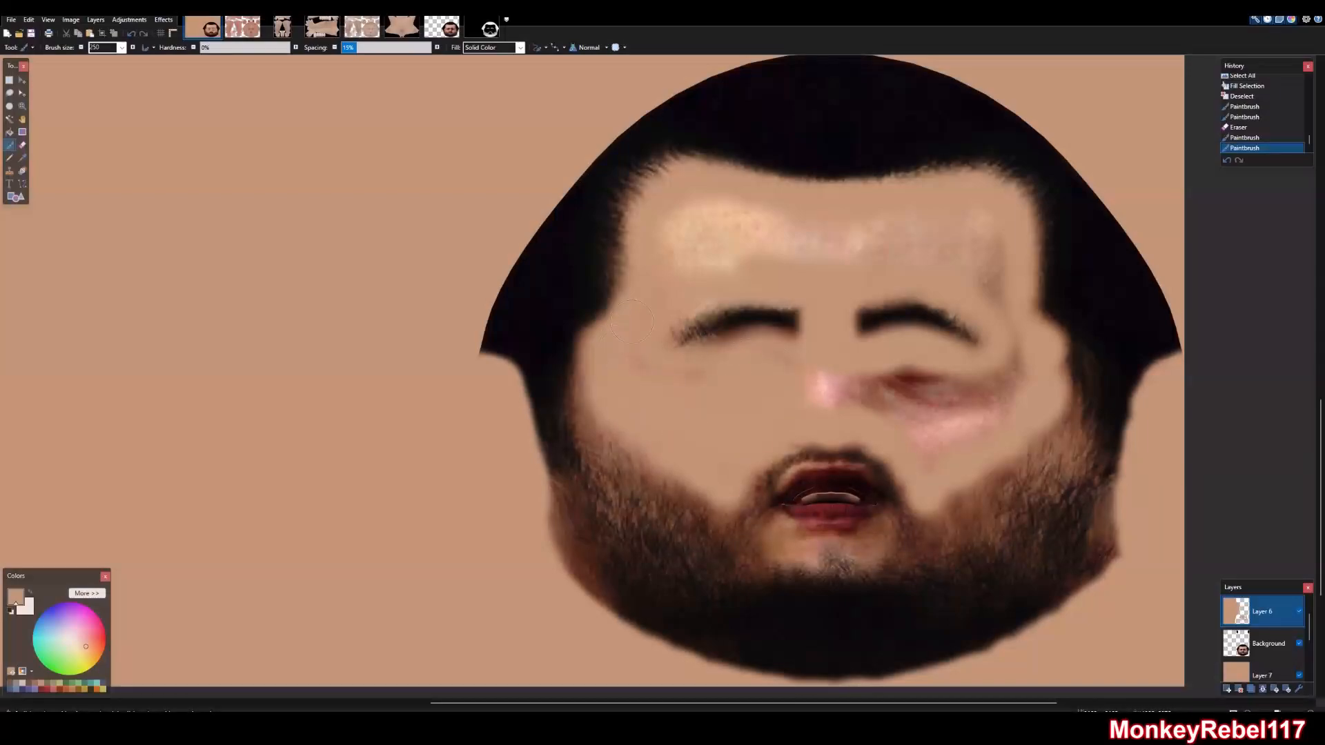
# Cover the remaining nose highlight, the forehead blotches and the remaining eye area with the soft skin-tone brush
pyautogui.moveTo(814, 400); pyautogui.dragTo(856, 394)
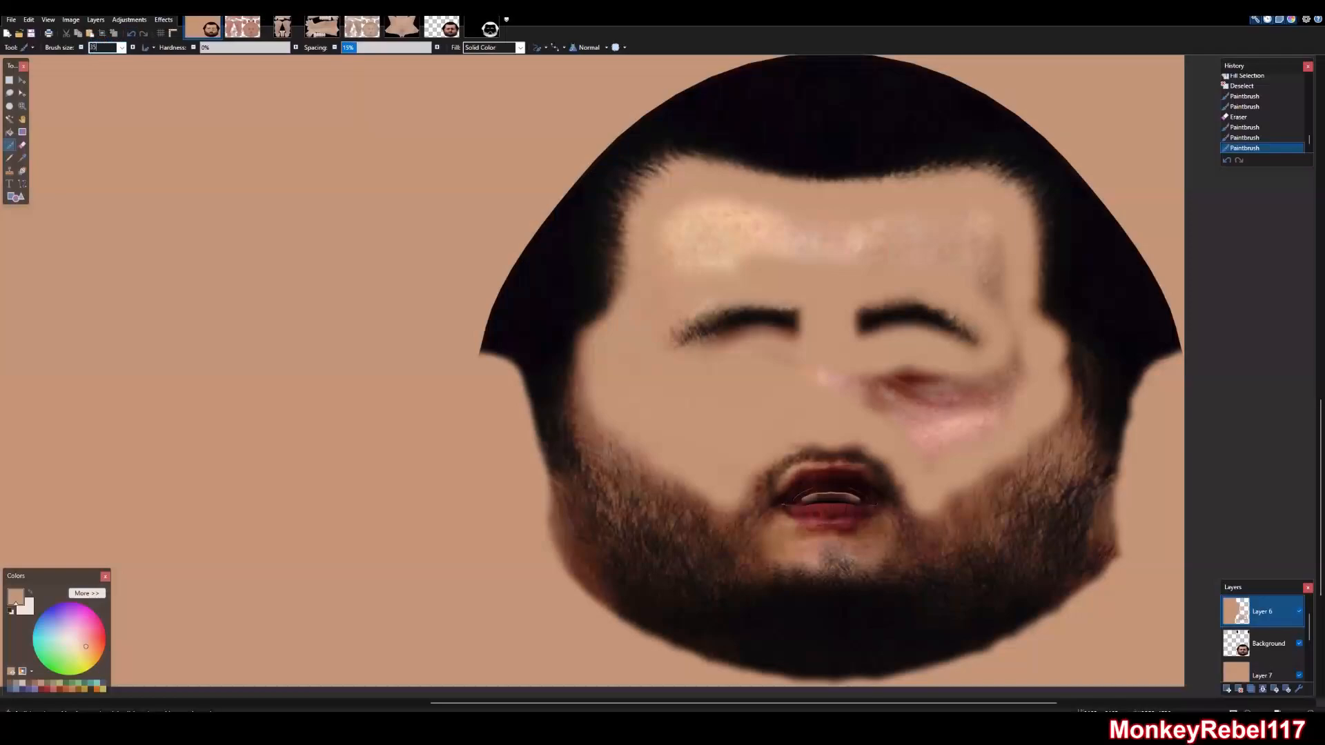
pyautogui.moveTo(856, 256)
pyautogui.mouseDown()
pyautogui.moveTo(657, 272)
pyautogui.moveTo(786, 222)
pyautogui.mouseUp()
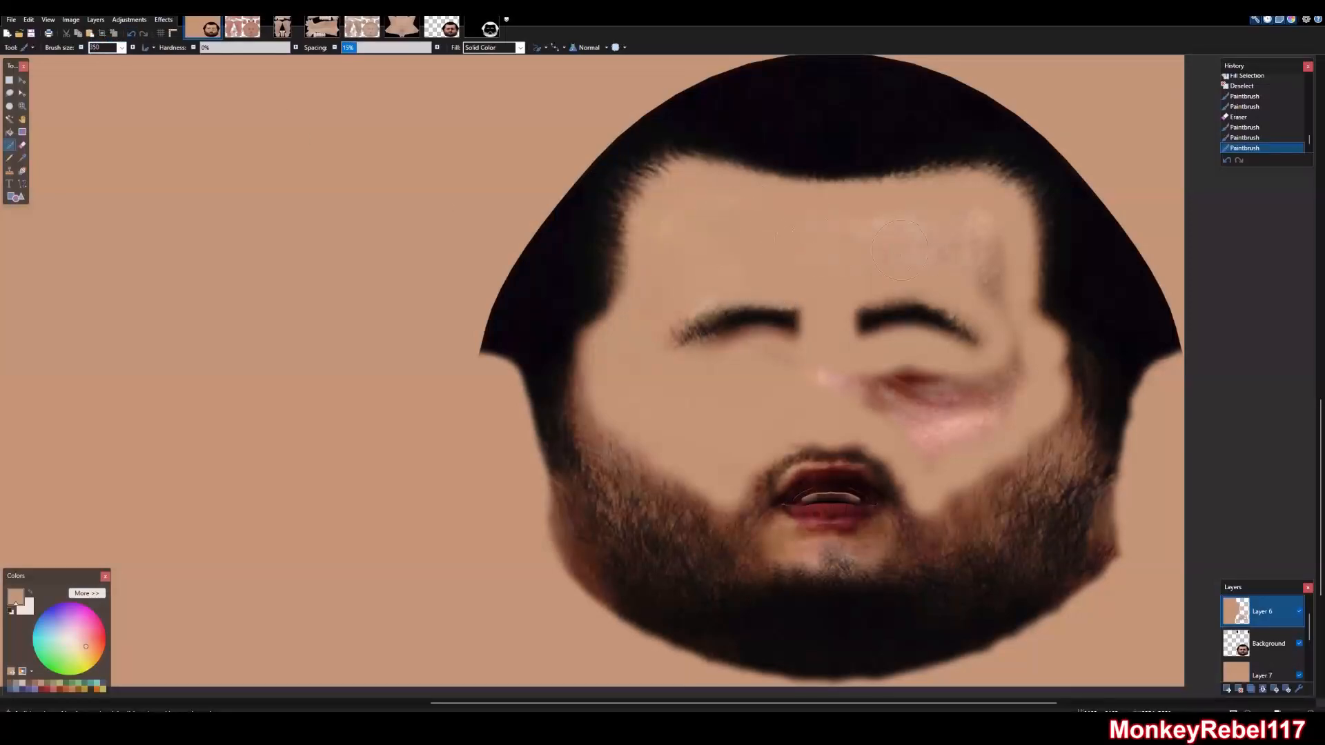
pyautogui.moveTo(976, 228)
pyautogui.mouseDown()
pyautogui.moveTo(1020, 359)
pyautogui.moveTo(1000, 400)
pyautogui.moveTo(949, 428)
pyautogui.moveTo(928, 460)
pyautogui.moveTo(926, 426)
pyautogui.moveTo(834, 394)
pyautogui.mouseUp()
pyautogui.moveTo(955, 409); pyautogui.dragTo(900, 384)
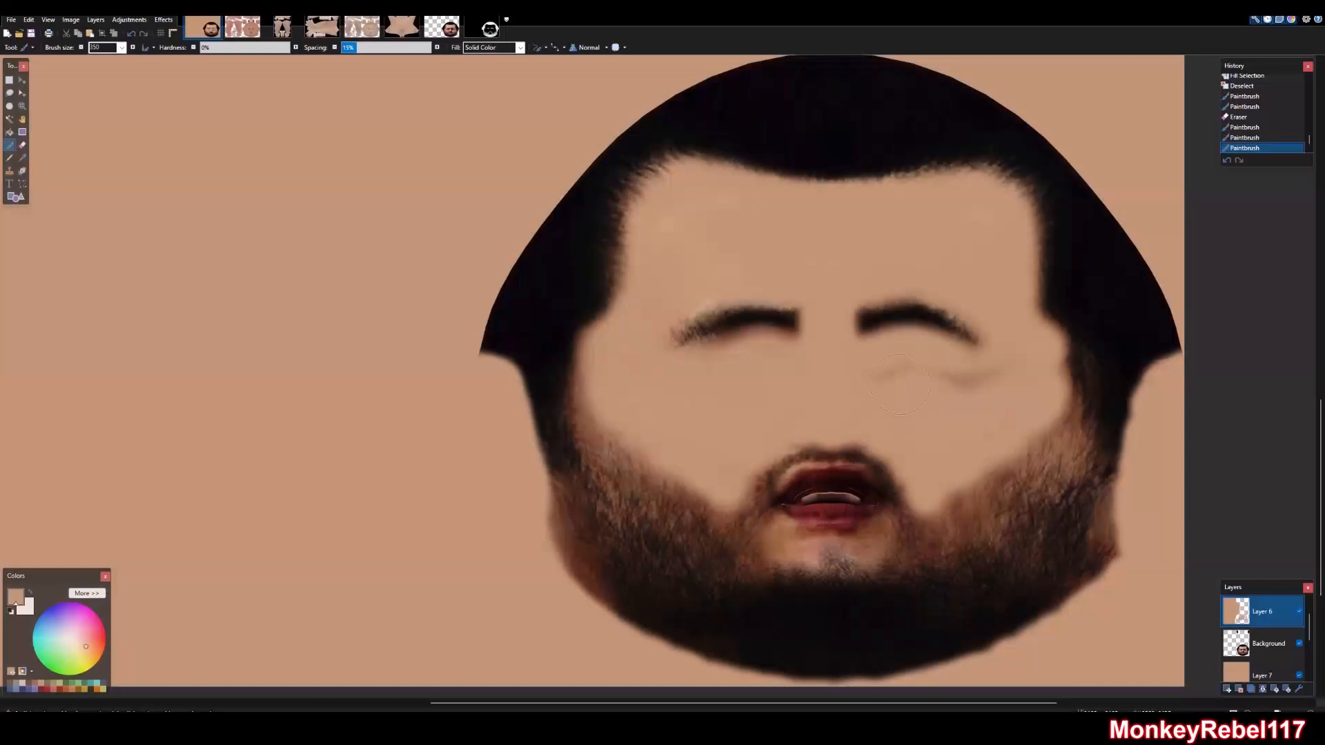
# Paint soft skin-tone patches on both sides of the chin tuft beneath the lower lip
pyautogui.moveTo(803, 545)
pyautogui.mouseDown()
pyautogui.moveTo(792, 532)
pyautogui.moveTo(793, 550)
pyautogui.mouseUp()
pyautogui.press('[')
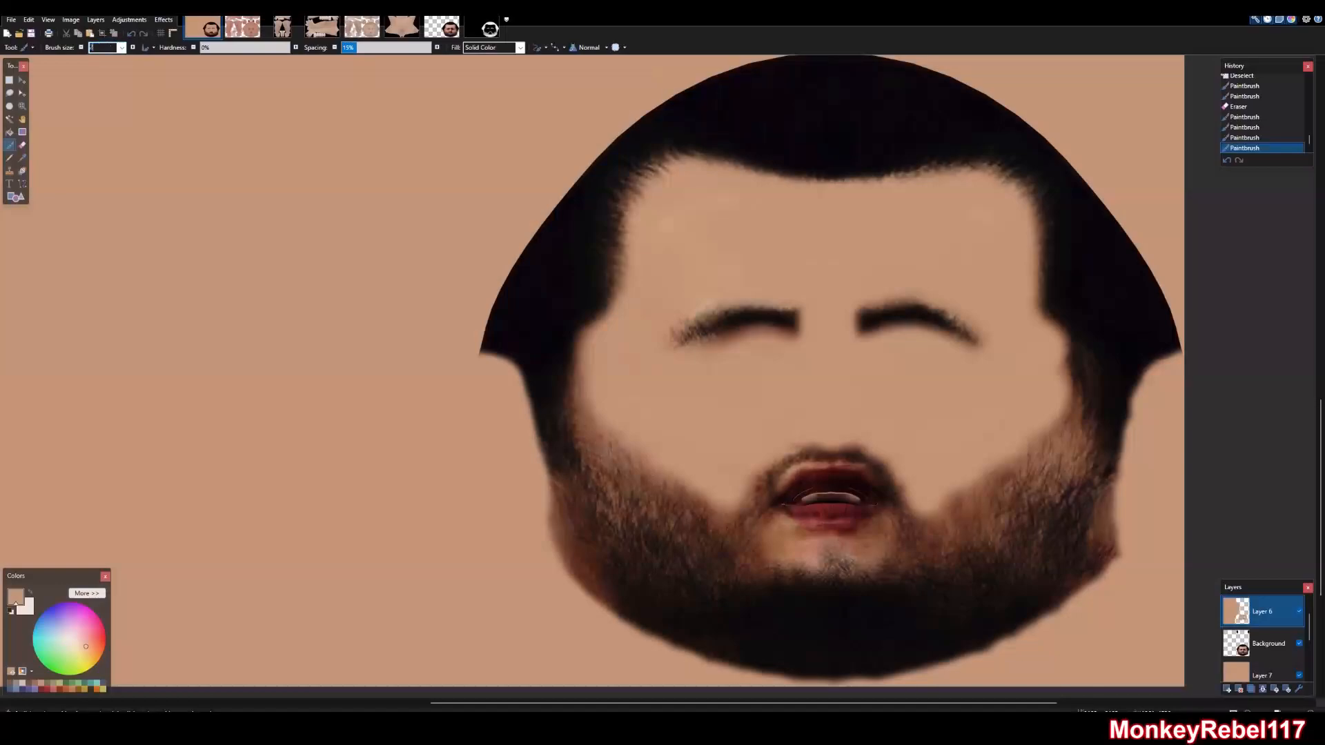
pyautogui.moveTo(811, 556)
pyautogui.mouseDown()
pyautogui.moveTo(780, 542)
pyautogui.moveTo(876, 542)
pyautogui.mouseUp()
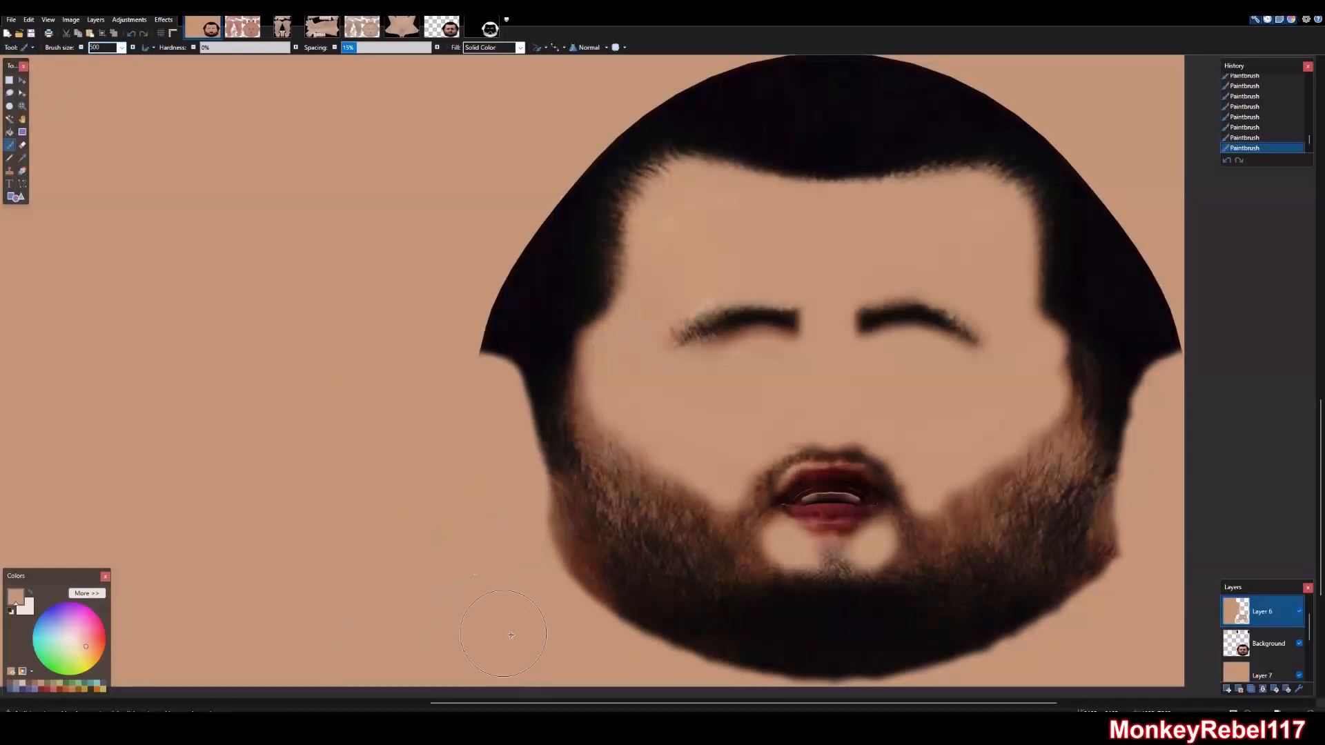
# Soften the beard's outer edges on both sides and its cheek edge with a 500 px skin-tone brush at 0% hardness
pyautogui.moveTo(523, 577)
pyautogui.mouseDown()
pyautogui.moveTo(559, 631)
pyautogui.moveTo(536, 586)
pyautogui.mouseUp()
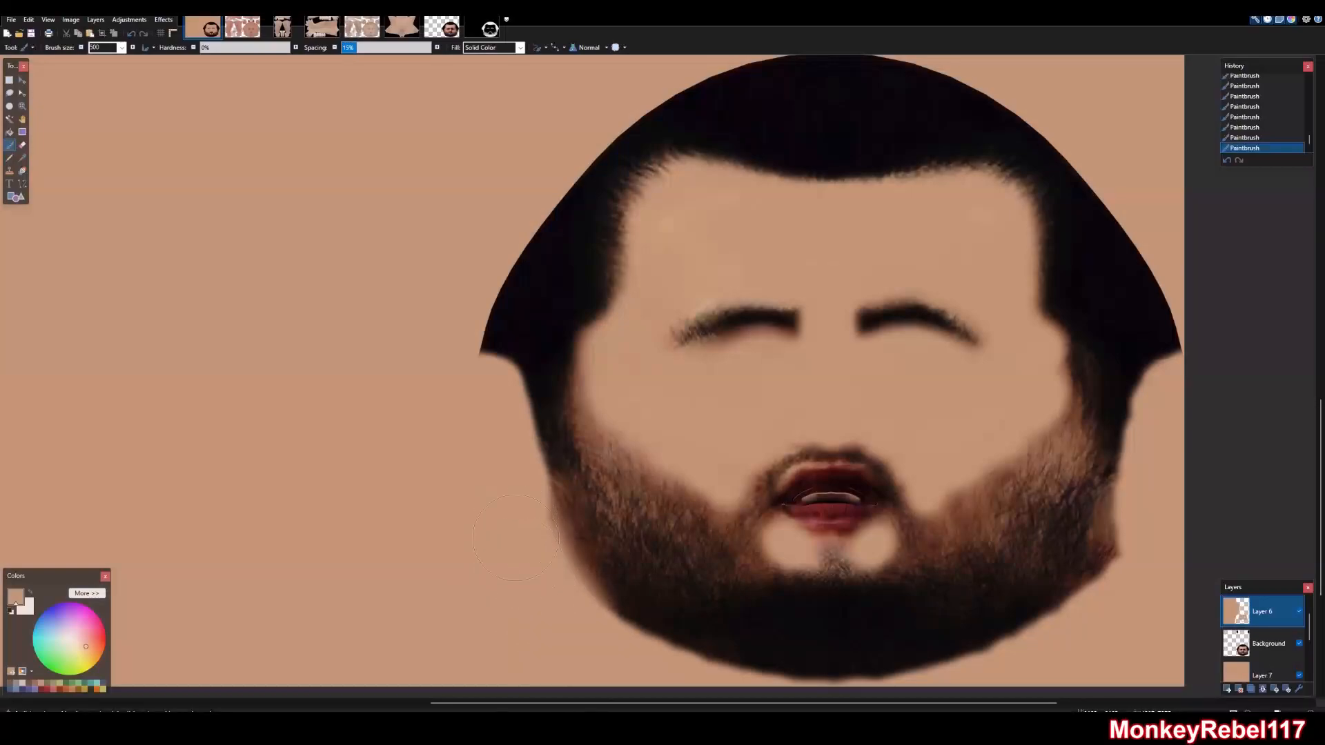
pyautogui.moveTo(1154, 583)
pyautogui.mouseDown()
pyautogui.moveTo(1138, 524)
pyautogui.moveTo(1121, 609)
pyautogui.mouseUp()
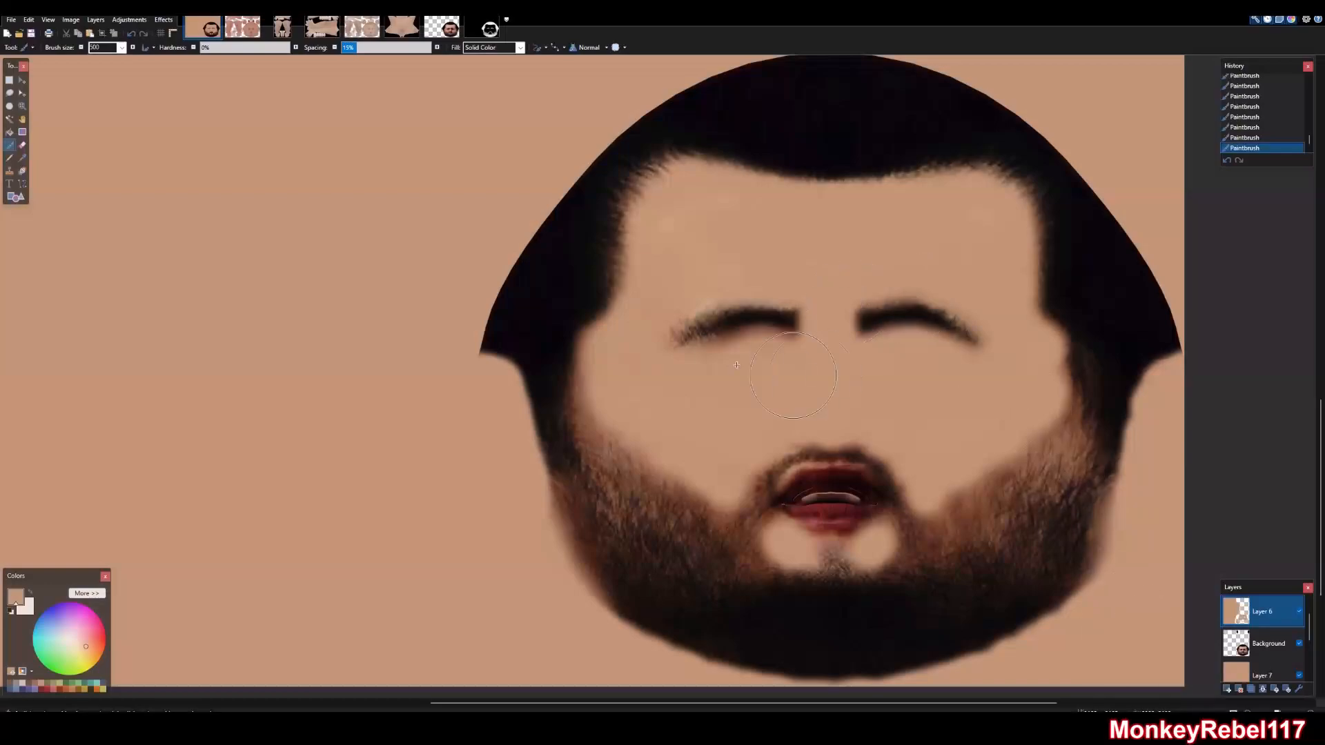
pyautogui.scroll(-3, 863, 372)
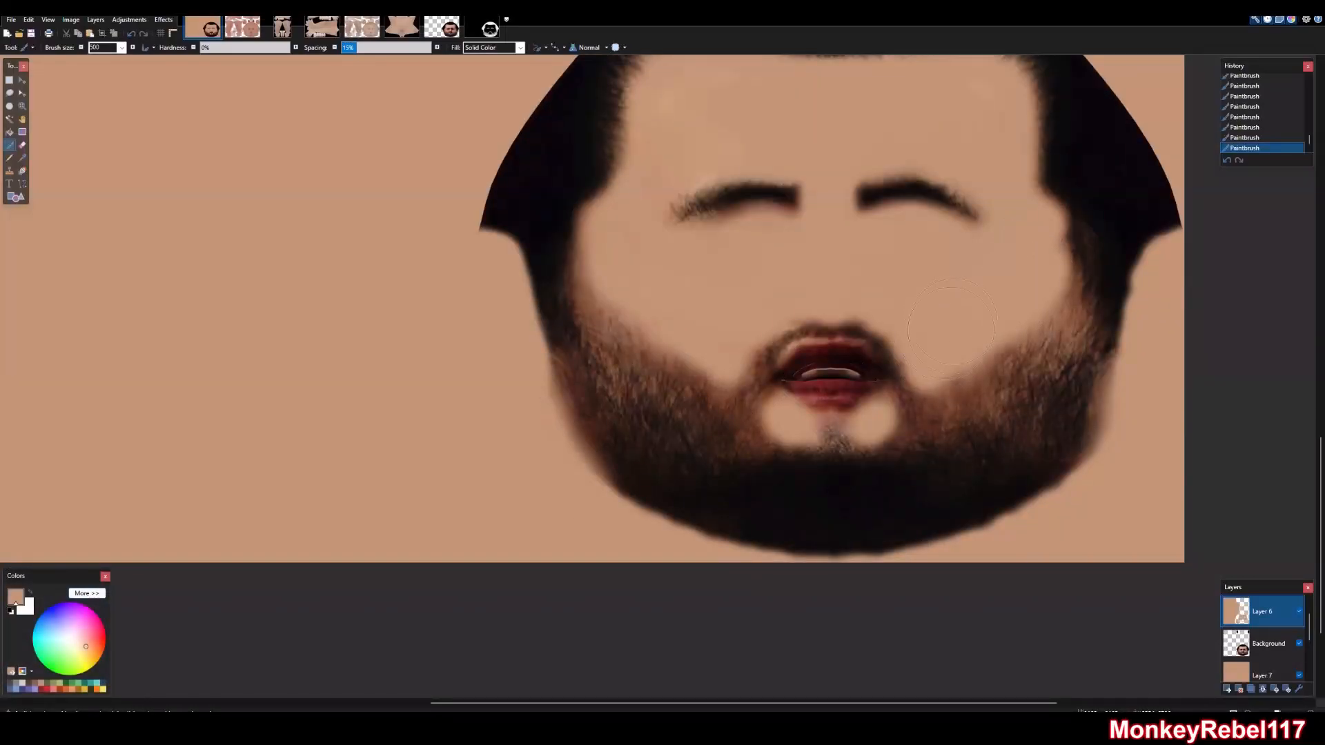
pyautogui.moveTo(951, 325); pyautogui.dragTo(983, 310)
pyautogui.hotkey('ctrl', 'z')
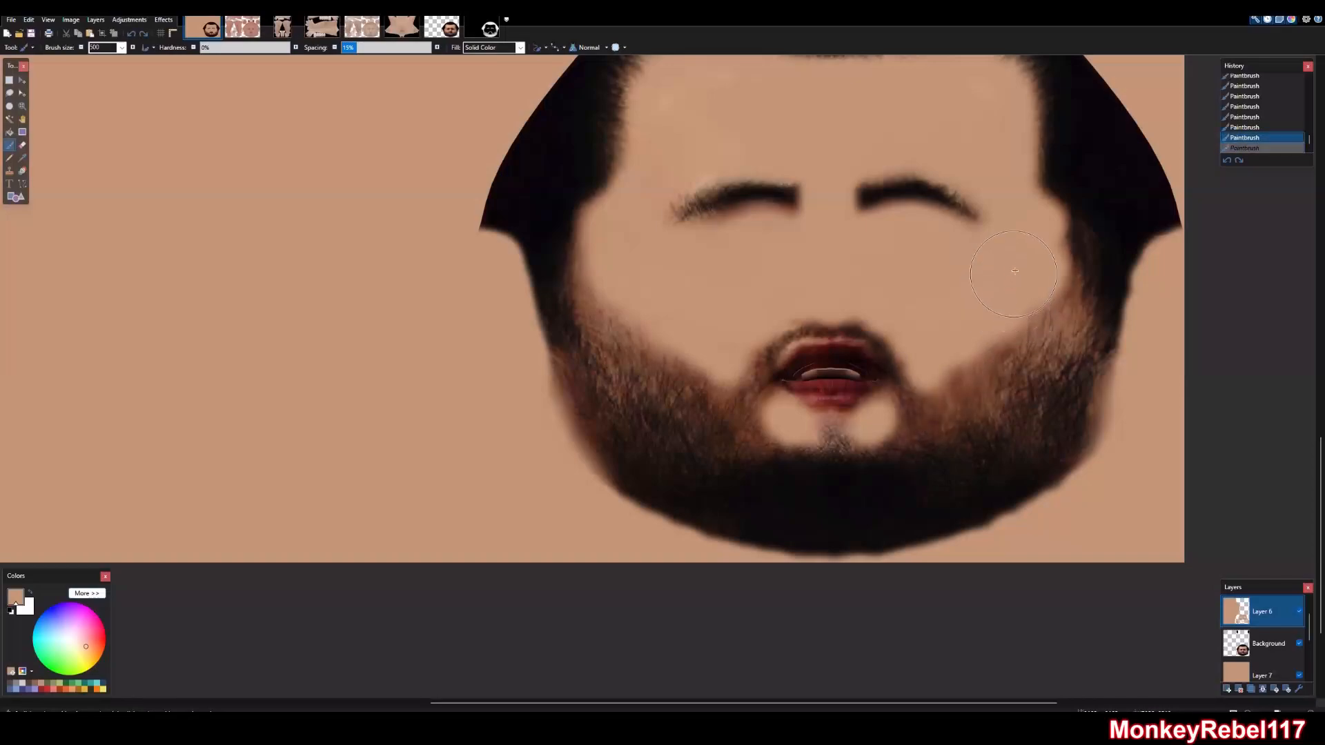
pyautogui.moveTo(1012, 307)
pyautogui.mouseDown()
pyautogui.moveTo(943, 348)
pyautogui.moveTo(963, 309)
pyautogui.mouseUp()
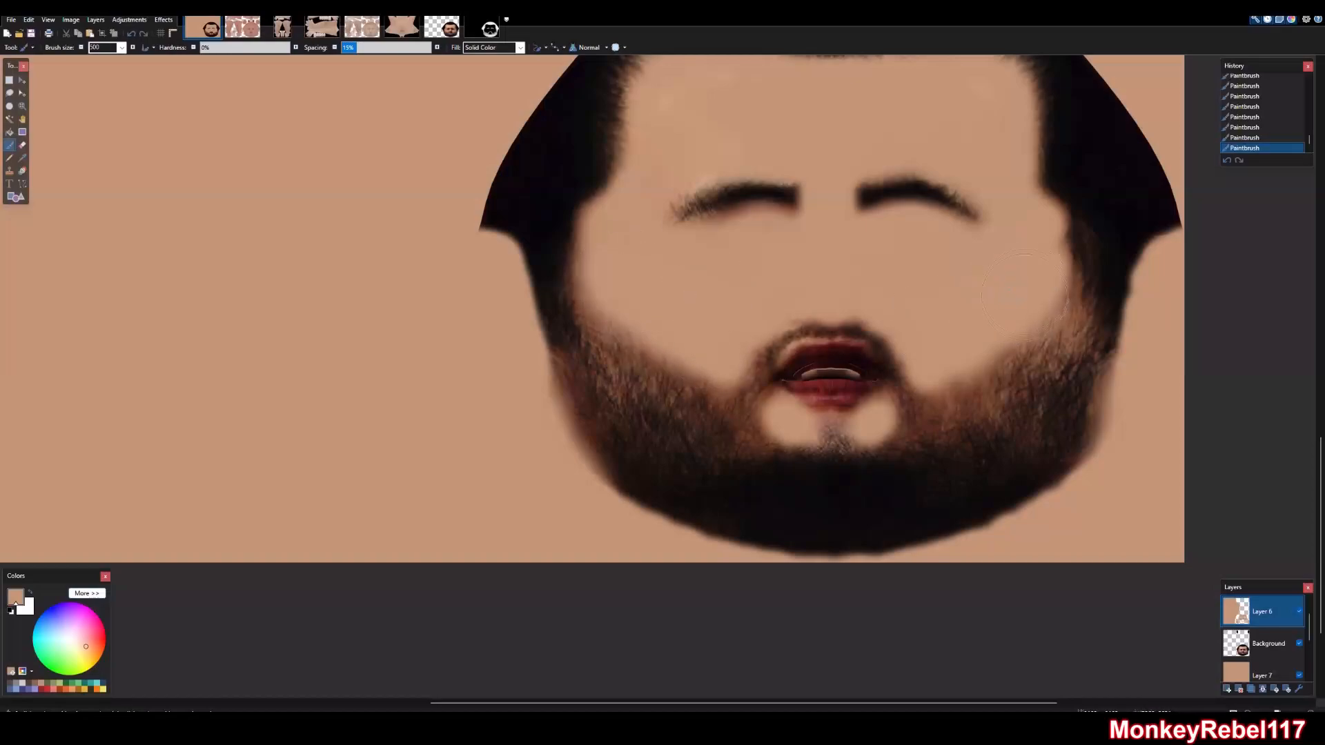
# Clean up the light fringes above both eyebrows and nearby skin with a 500 px skin-tone Paintbrush at 50% hardness
pyautogui.scroll(3, 1015, 300)
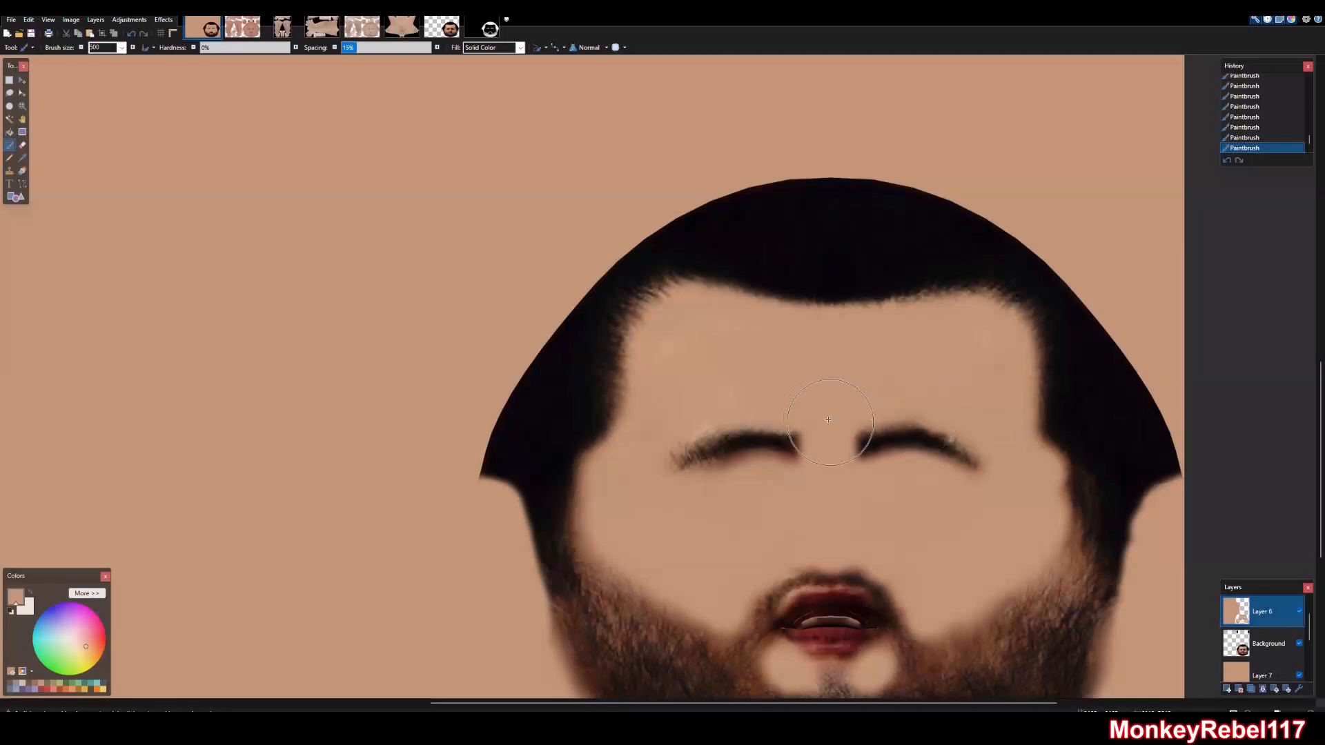
pyautogui.click(19, 108)
pyautogui.moveTo(600, 367); pyautogui.dragTo(1077, 523)
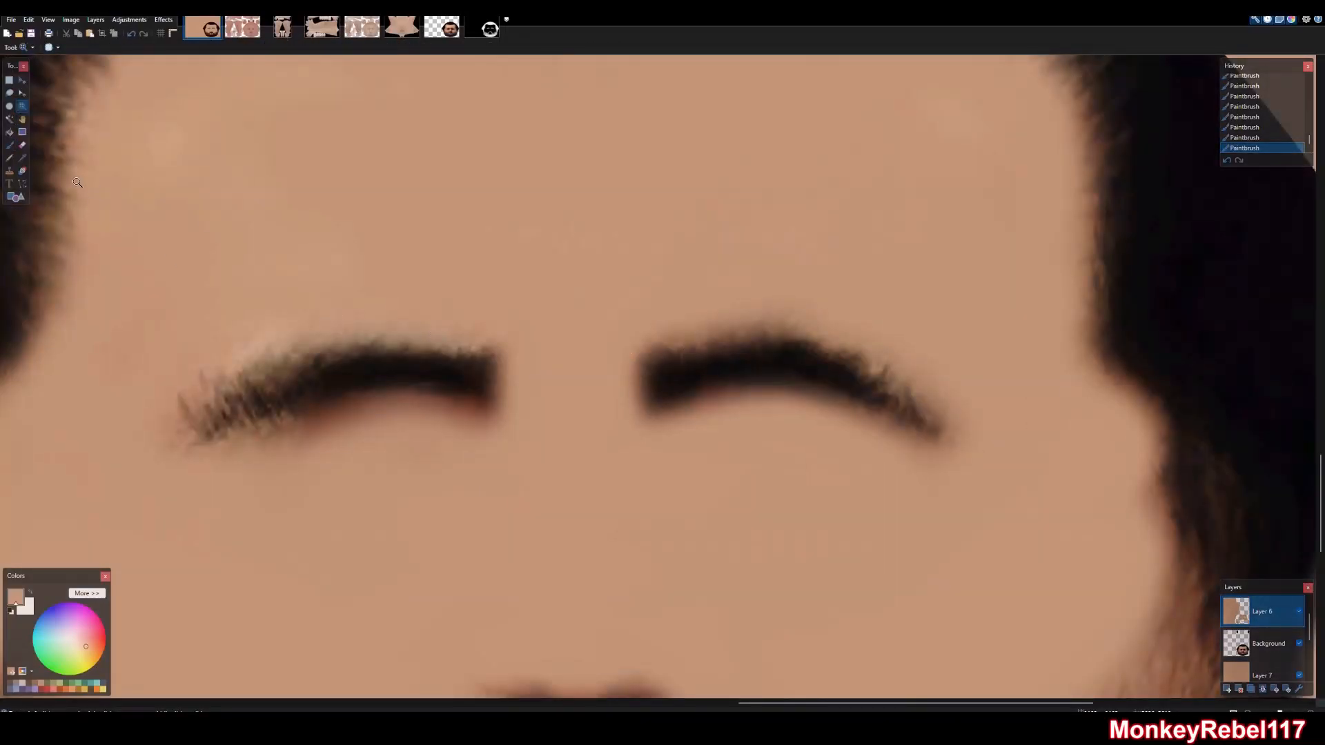
pyautogui.click(9, 146)
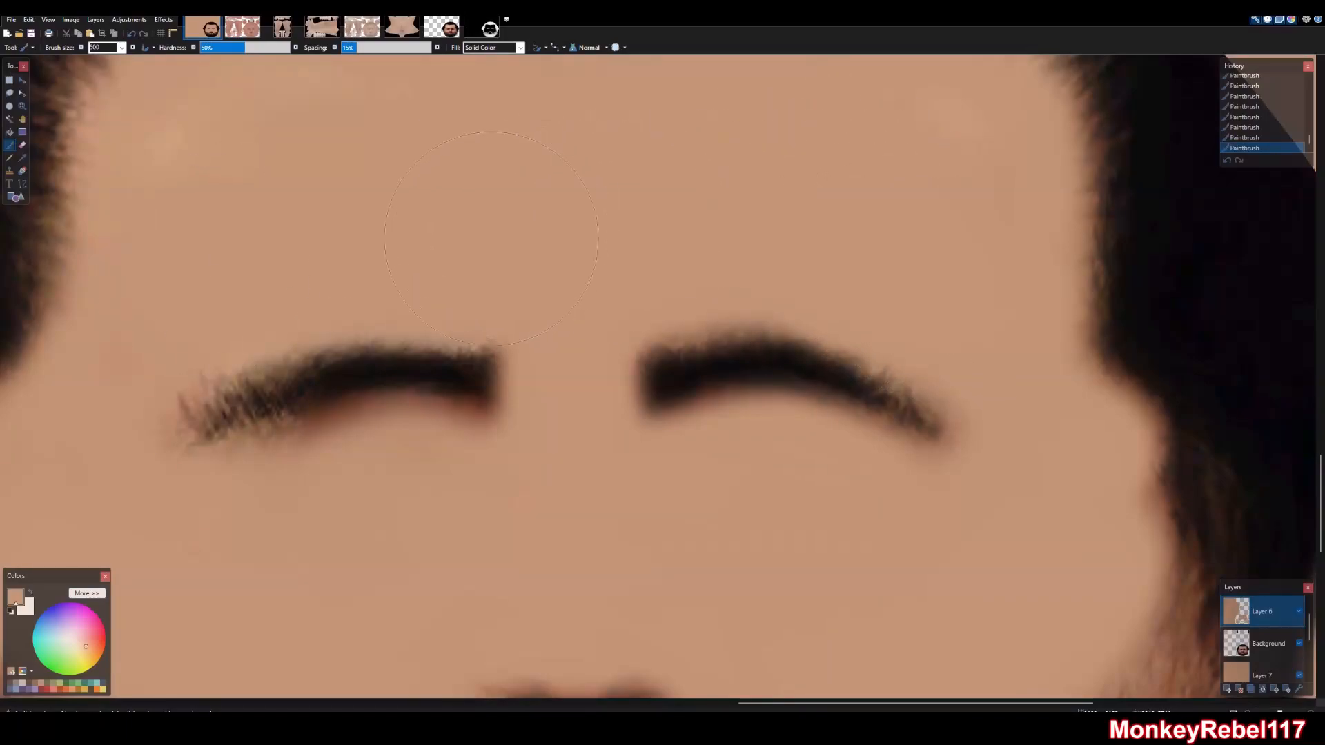
# Flatten the image, copy all of it, and undo the flattening to restore the separate layers
pyautogui.click(22, 106)
pyautogui.rightClick(828, 311)
pyautogui.rightClick(828, 311)
pyautogui.rightClick(828, 311)
pyautogui.rightClick(828, 312)
pyautogui.rightClick(828, 312)
pyautogui.rightClick(828, 312)
pyautogui.rightClick(828, 312)
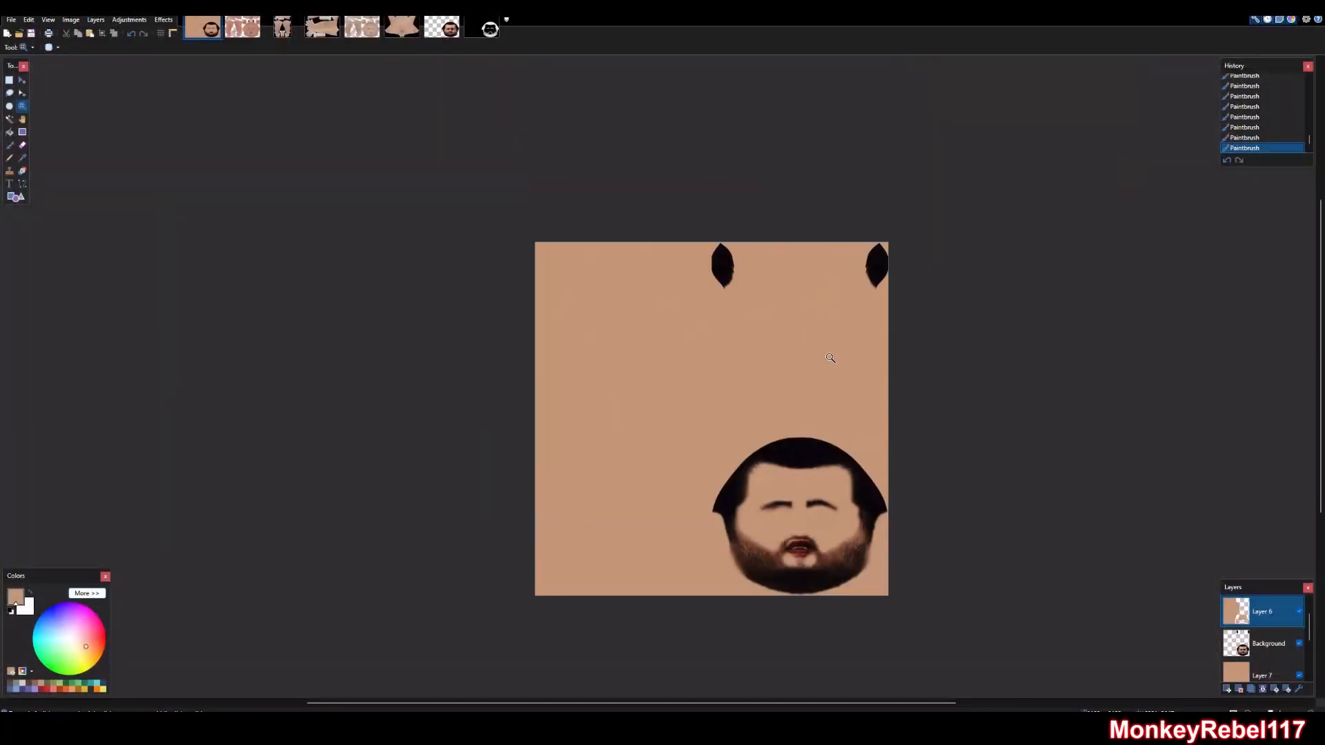
pyautogui.hotkey('ctrl', 'shift', 'f')
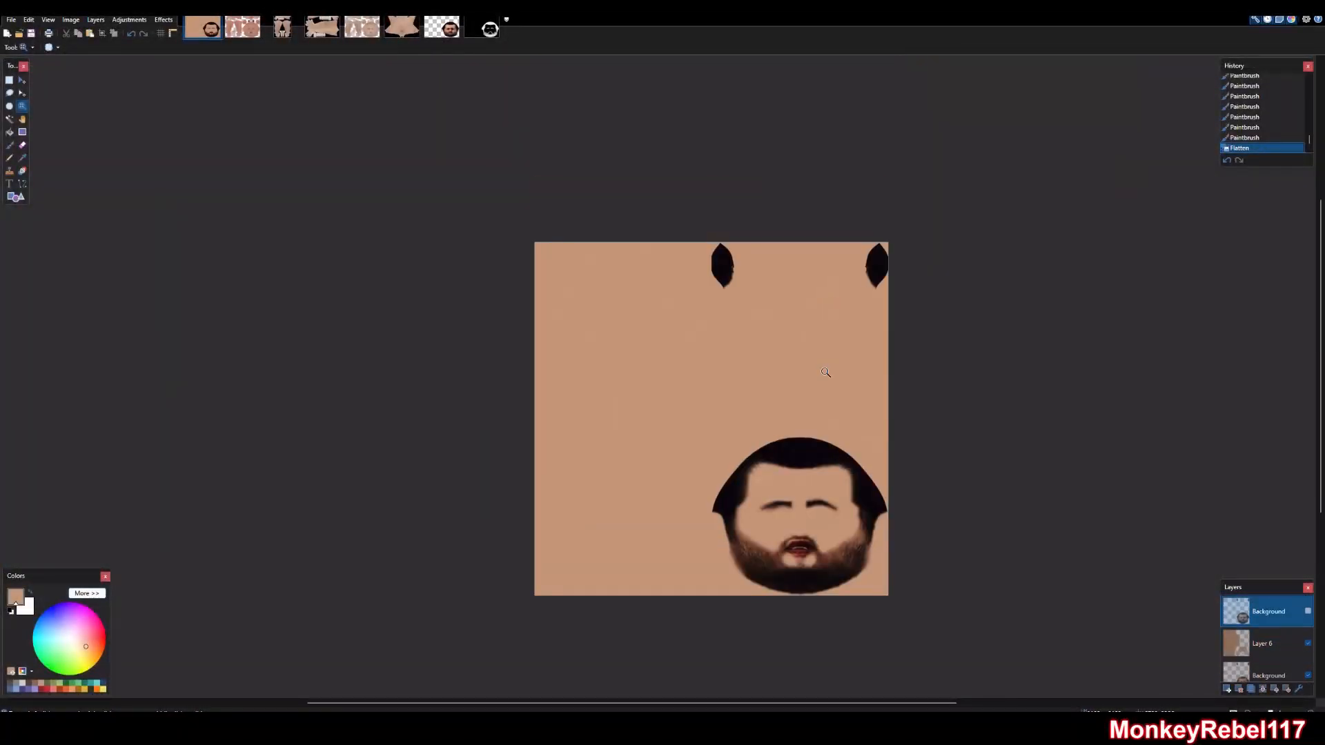
pyautogui.hotkey('ctrl', 'a')
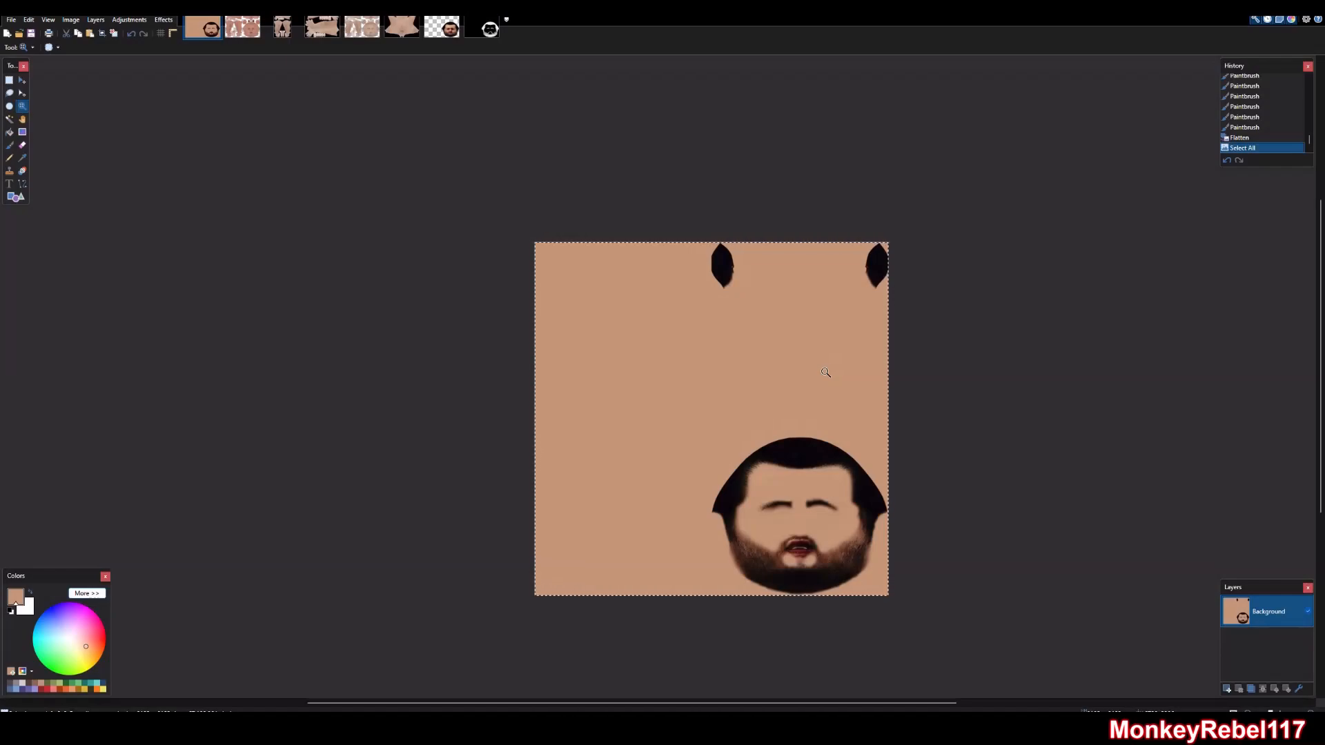
pyautogui.hotkey('ctrl', 'c')
pyautogui.hotkey('ctrl', 'z')
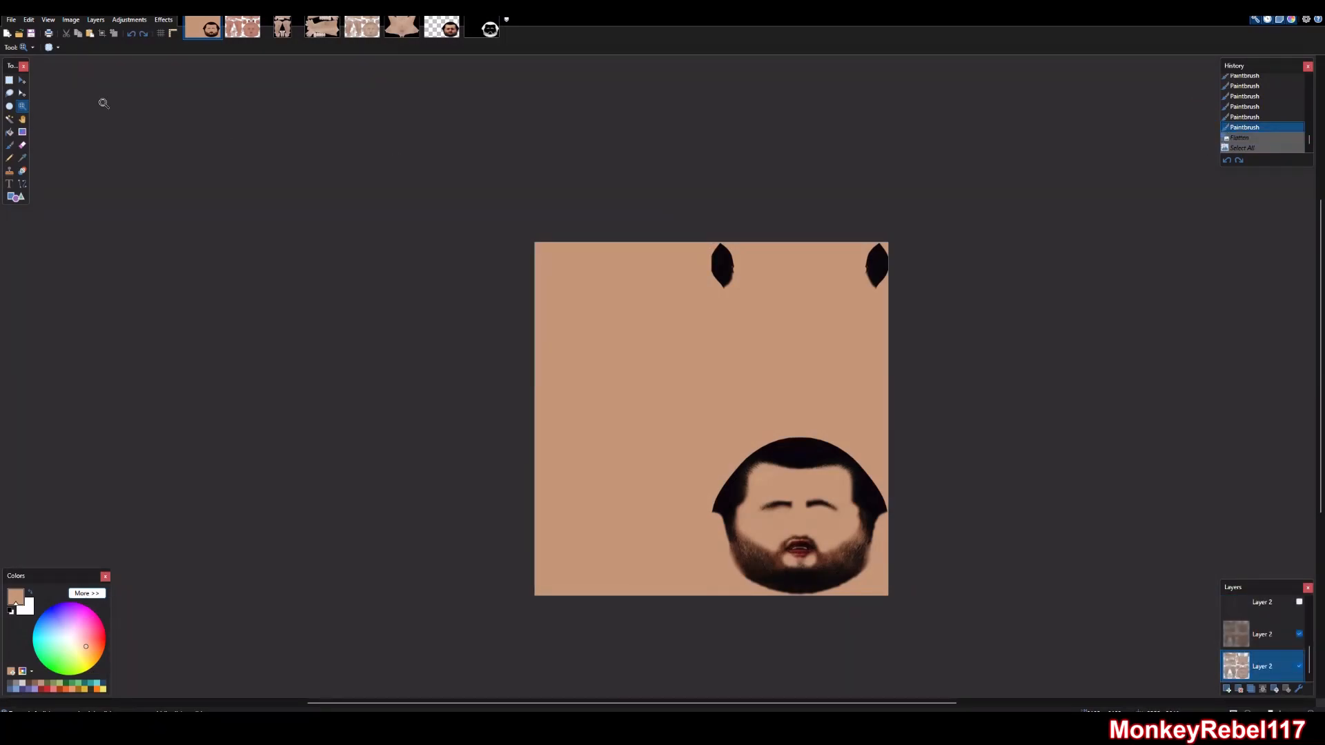
# Paste the copied texture into a new 8192 x 8192 image and convert it to black and white
pyautogui.click(7, 34)
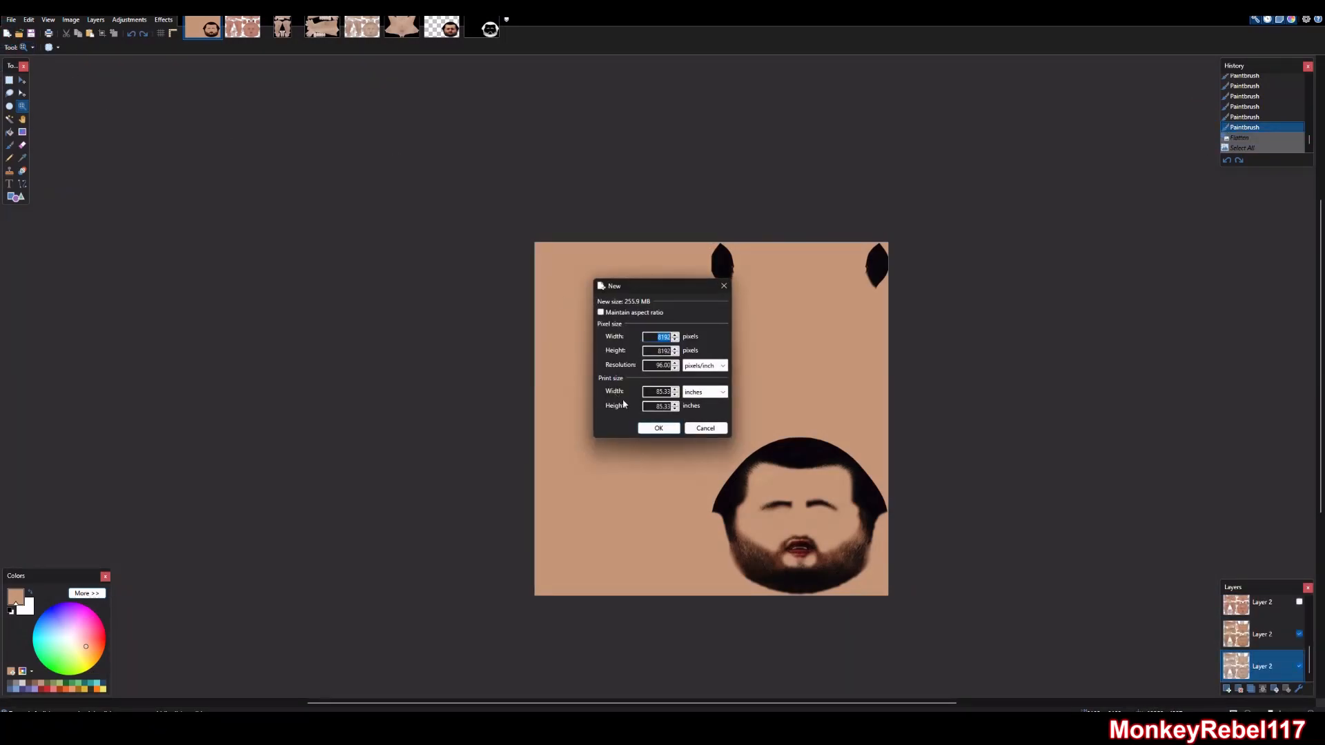
pyautogui.click(656, 428)
pyautogui.hotkey('ctrl', 'v')
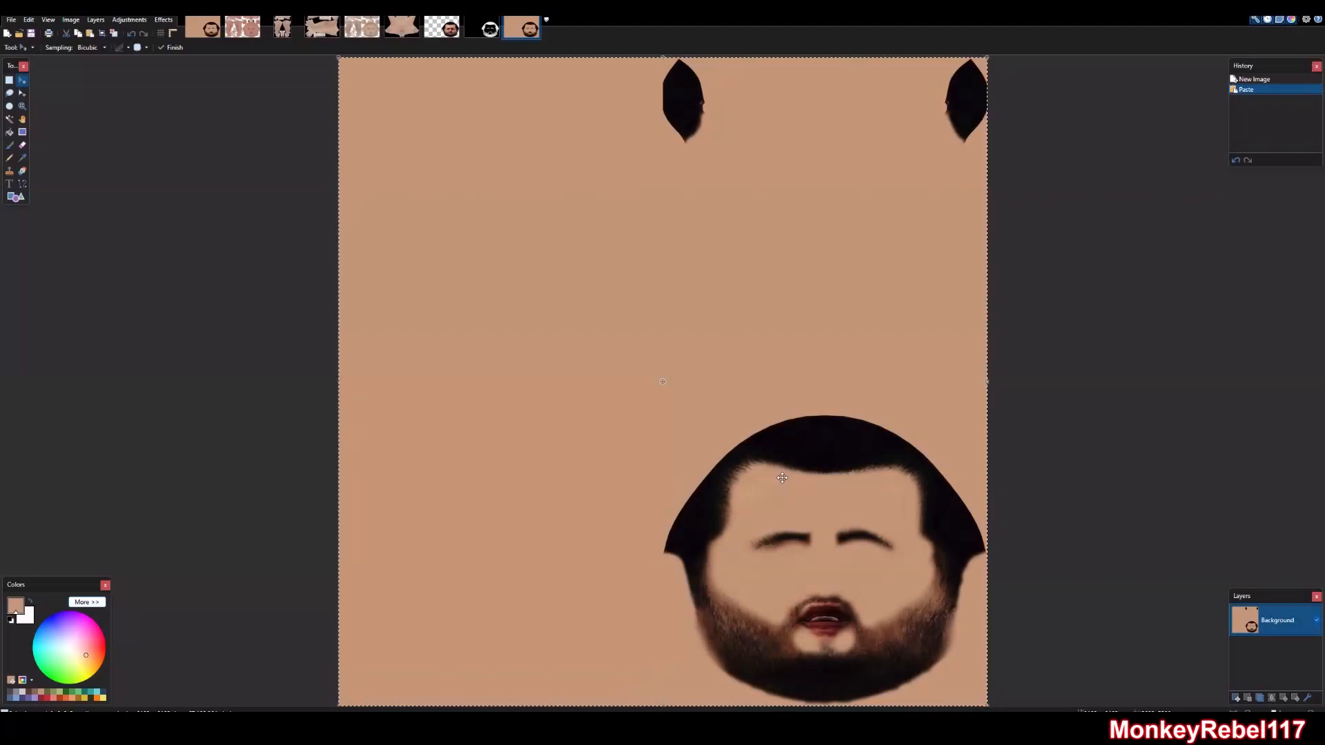
pyautogui.hotkey('ctrl', 'shift', 'g')
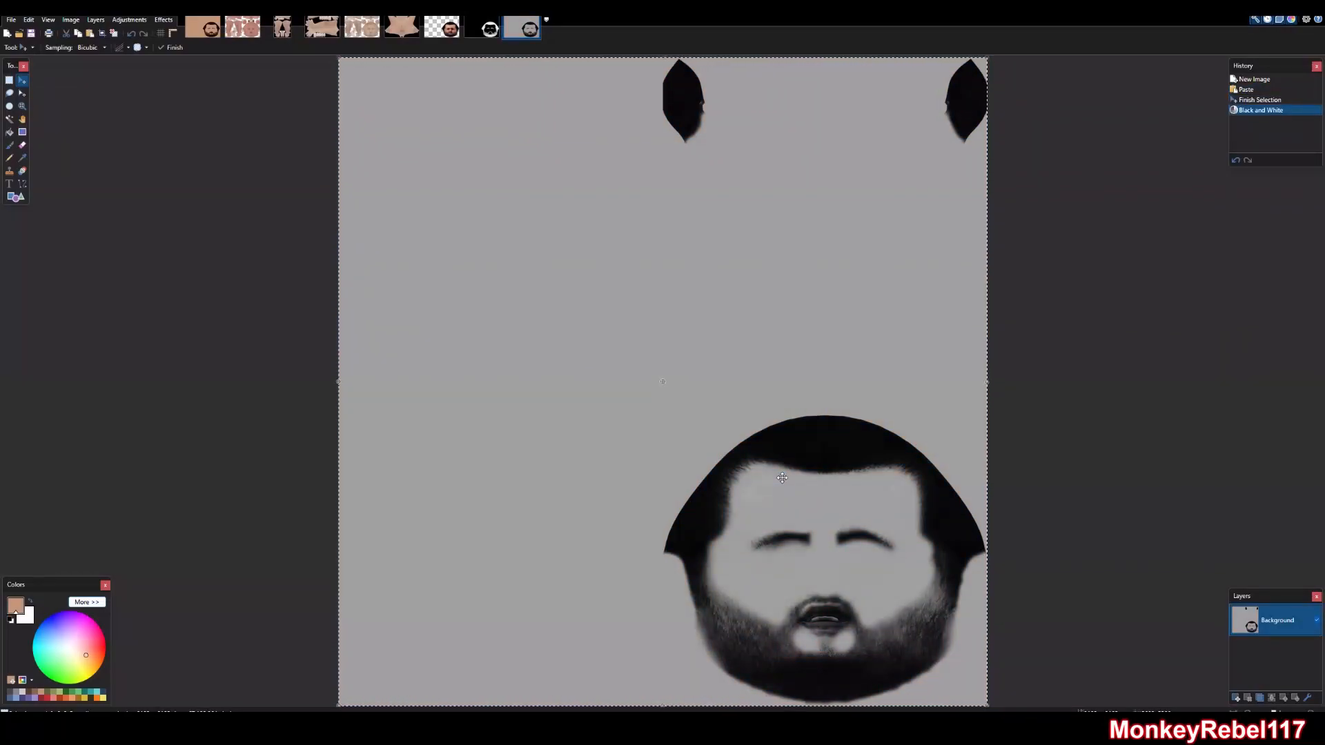
# Try Auto-Level on the black-and-white texture and undo it
pyautogui.hotkey('ctrl', 'shift', 'l')
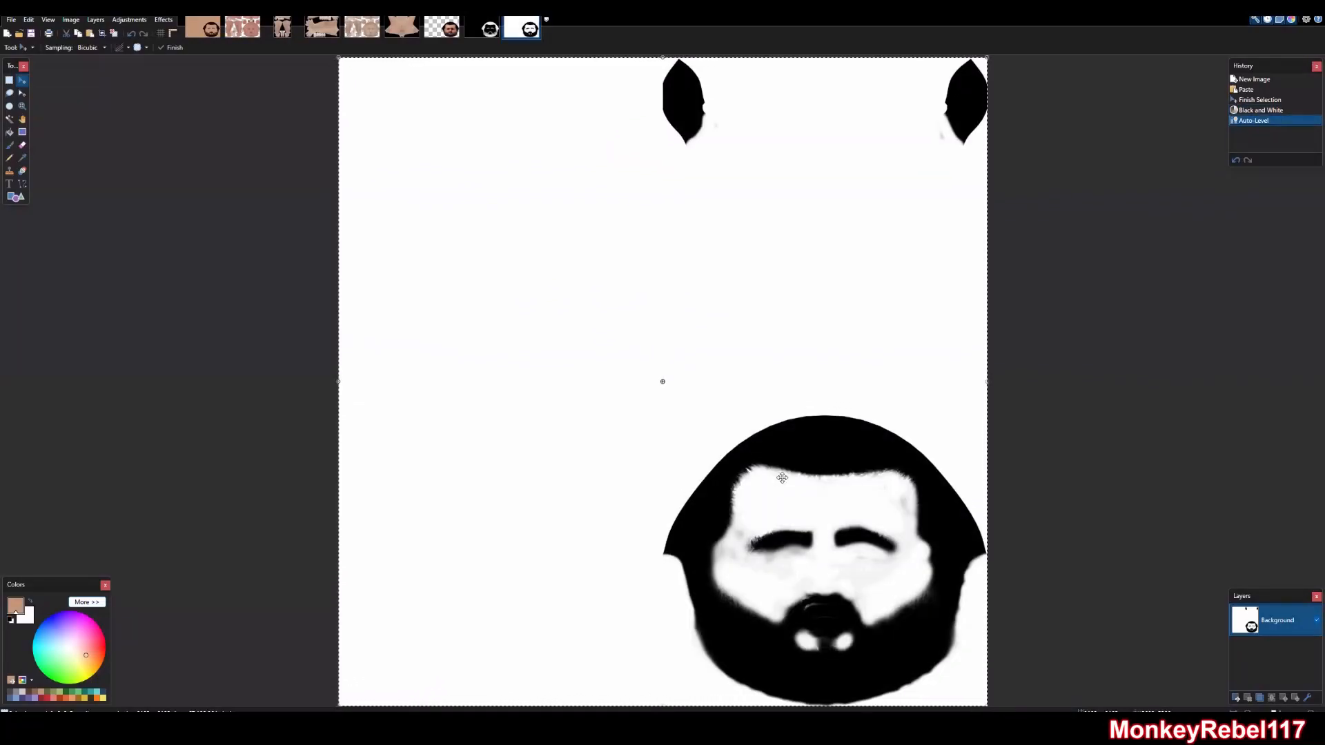
pyautogui.hotkey('ctrl', 'z')
# Lower the input white point in the Levels adjustment until the gray skin turns white while hair and beard keep their shading
pyautogui.hotkey('ctrl', 'l')
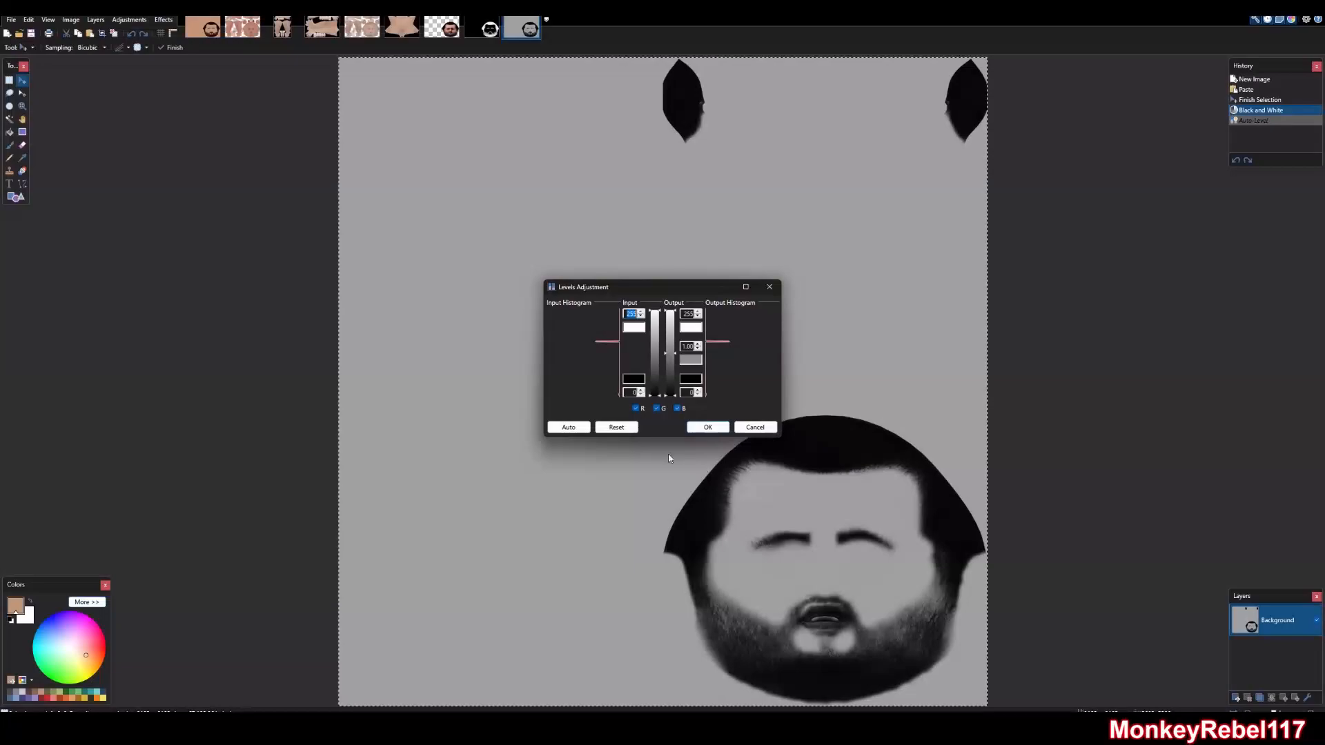
pyautogui.click(567, 428)
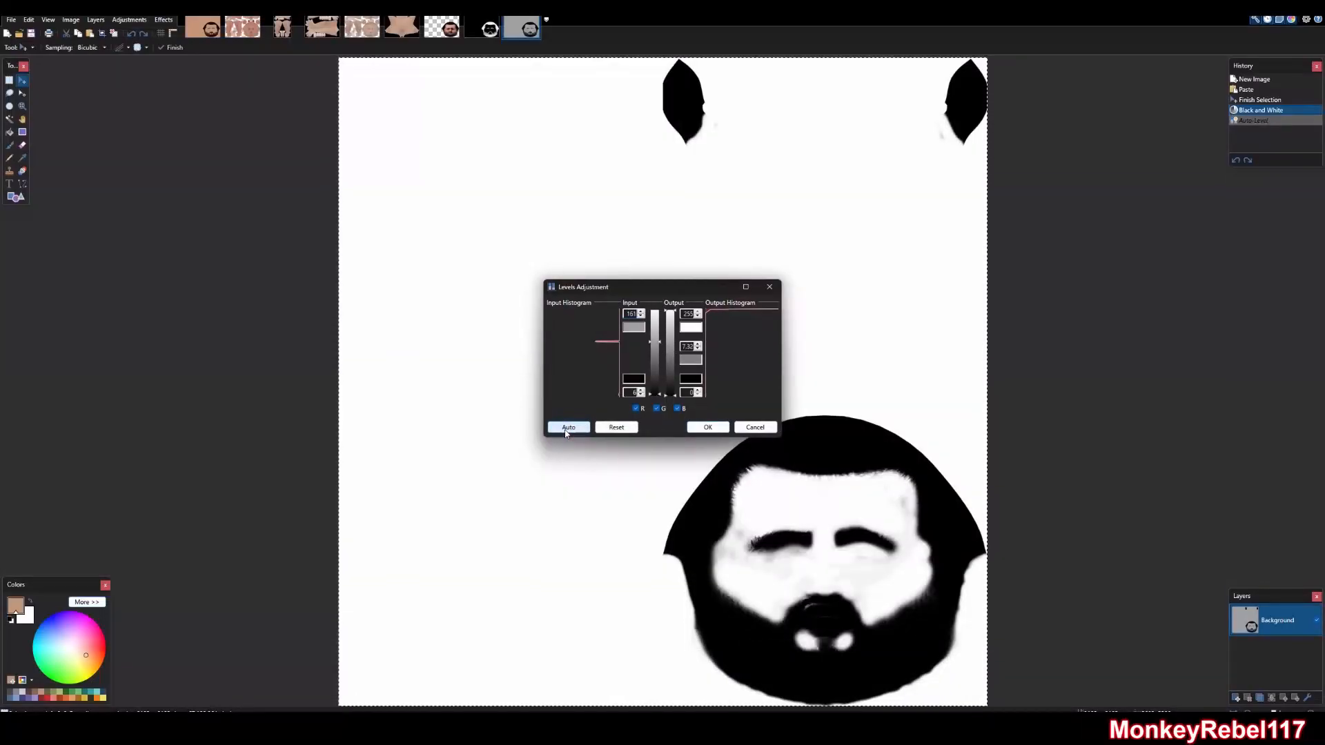
pyautogui.click(612, 428)
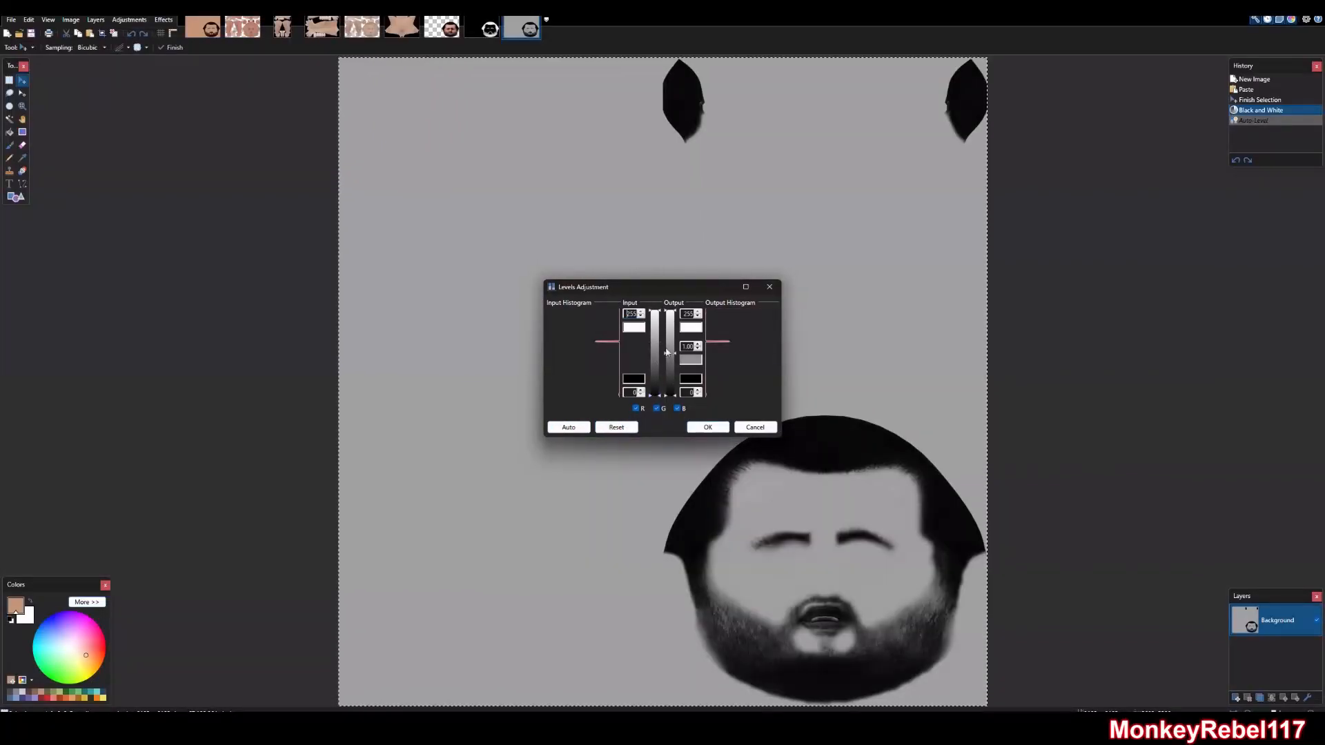
pyautogui.moveTo(661, 314); pyautogui.dragTo(666, 358)
pyautogui.click(709, 426)
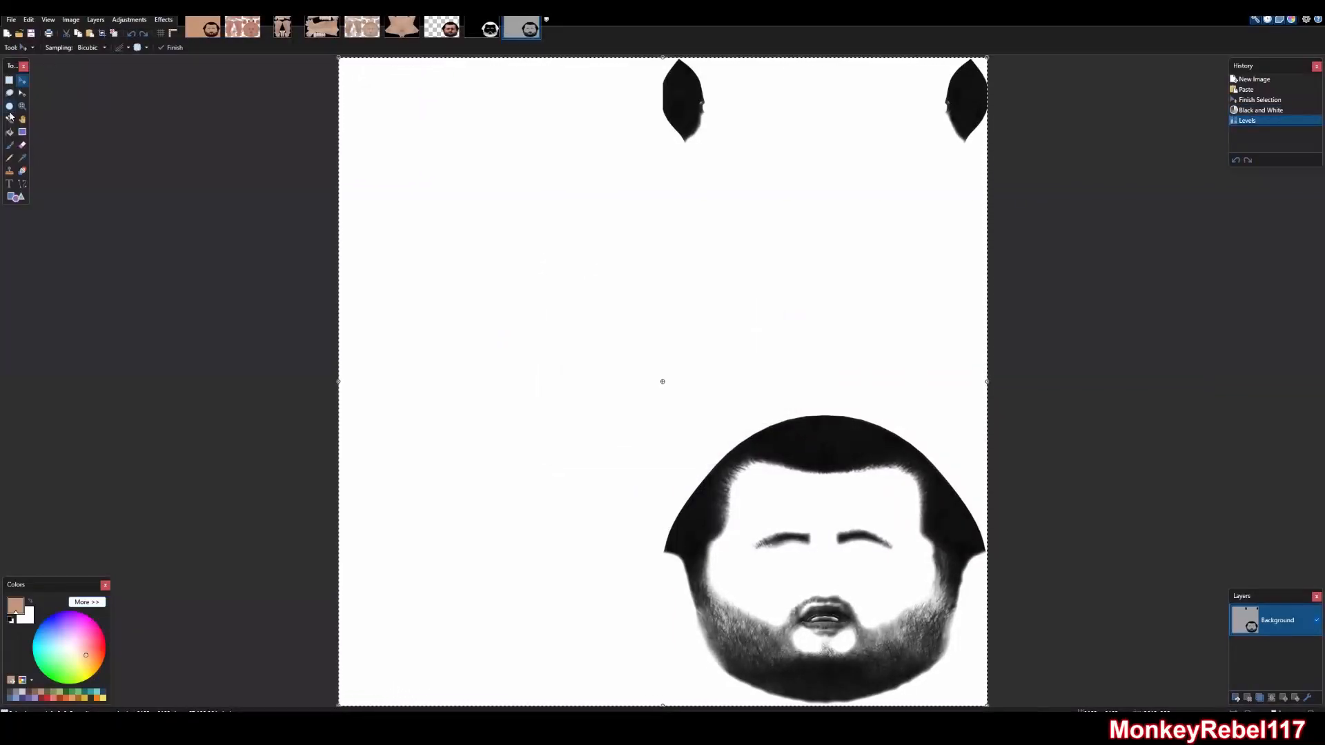
# On a new layer, paint white with a 250-size brush over the gray shading beneath both eyebrows
pyautogui.press('z')
pyautogui.moveTo(902, 576); pyautogui.dragTo(737, 499)
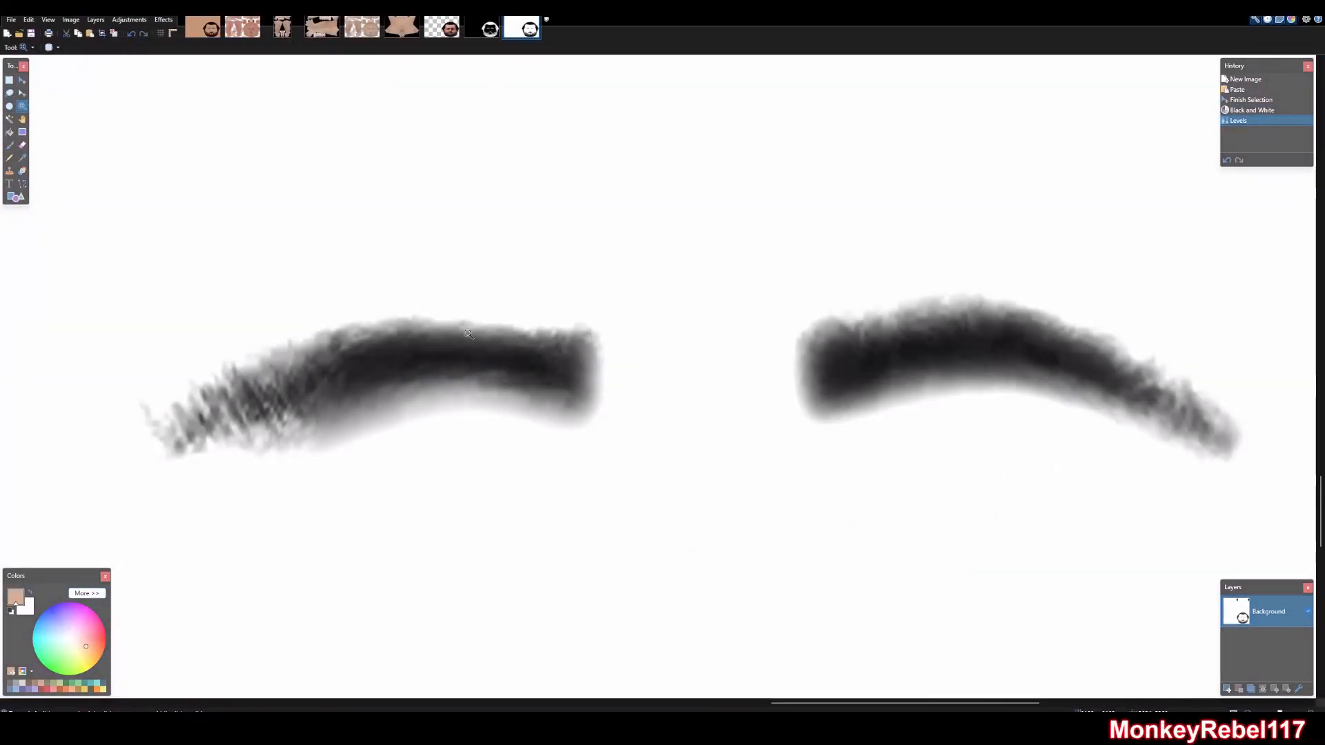
pyautogui.click(1227, 688)
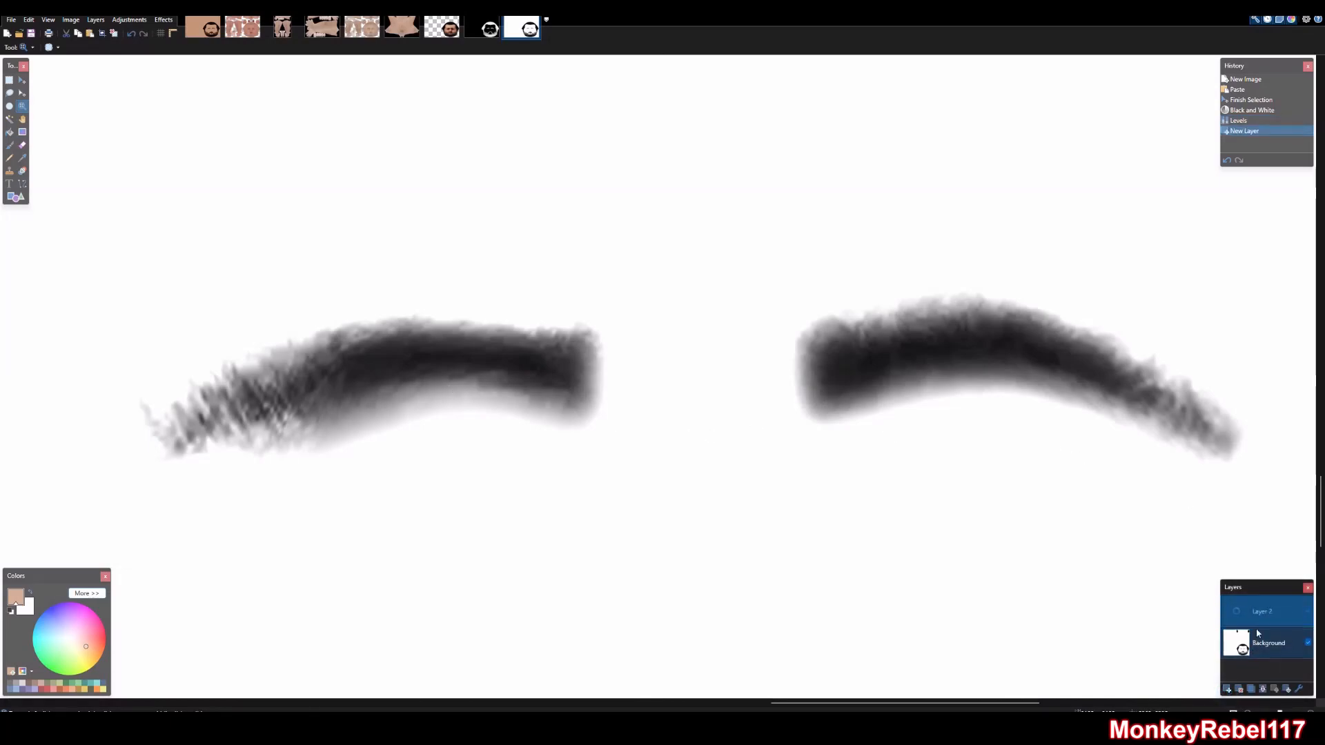
pyautogui.click(32, 593)
pyautogui.click(10, 171)
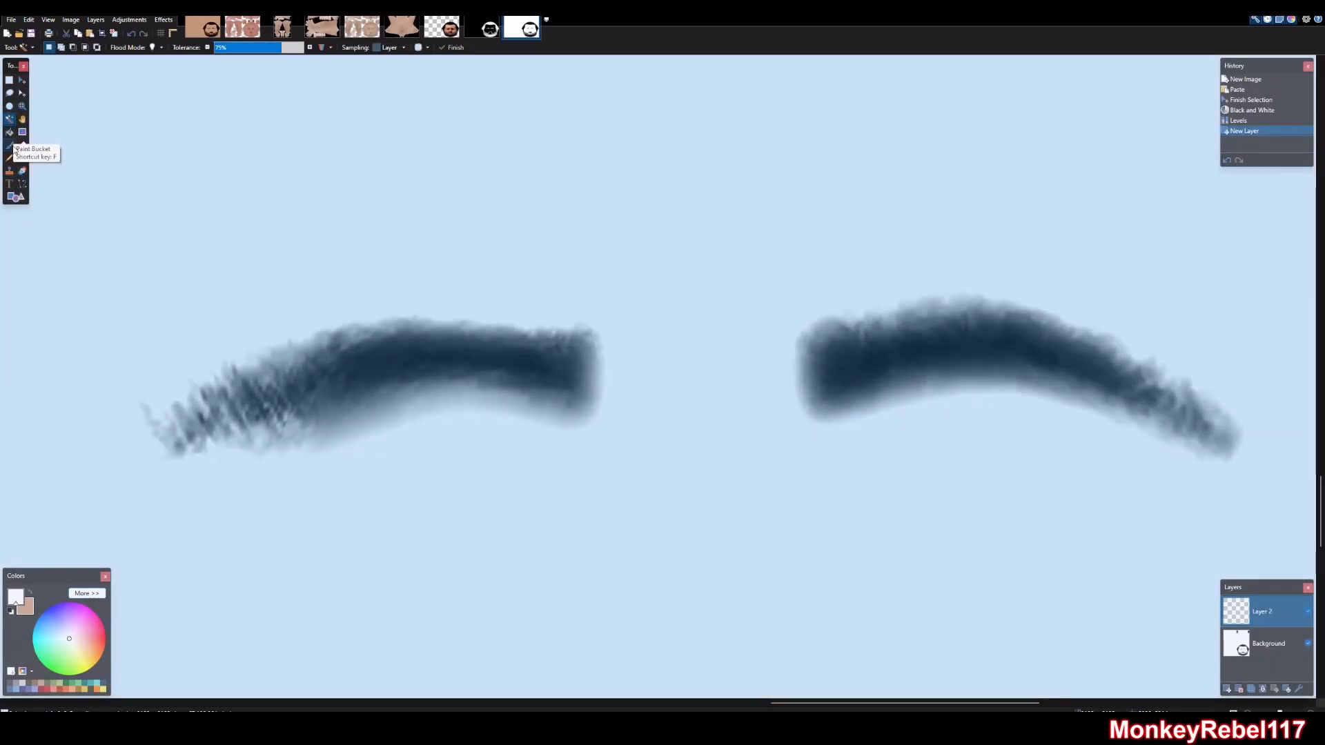
pyautogui.click(10, 145)
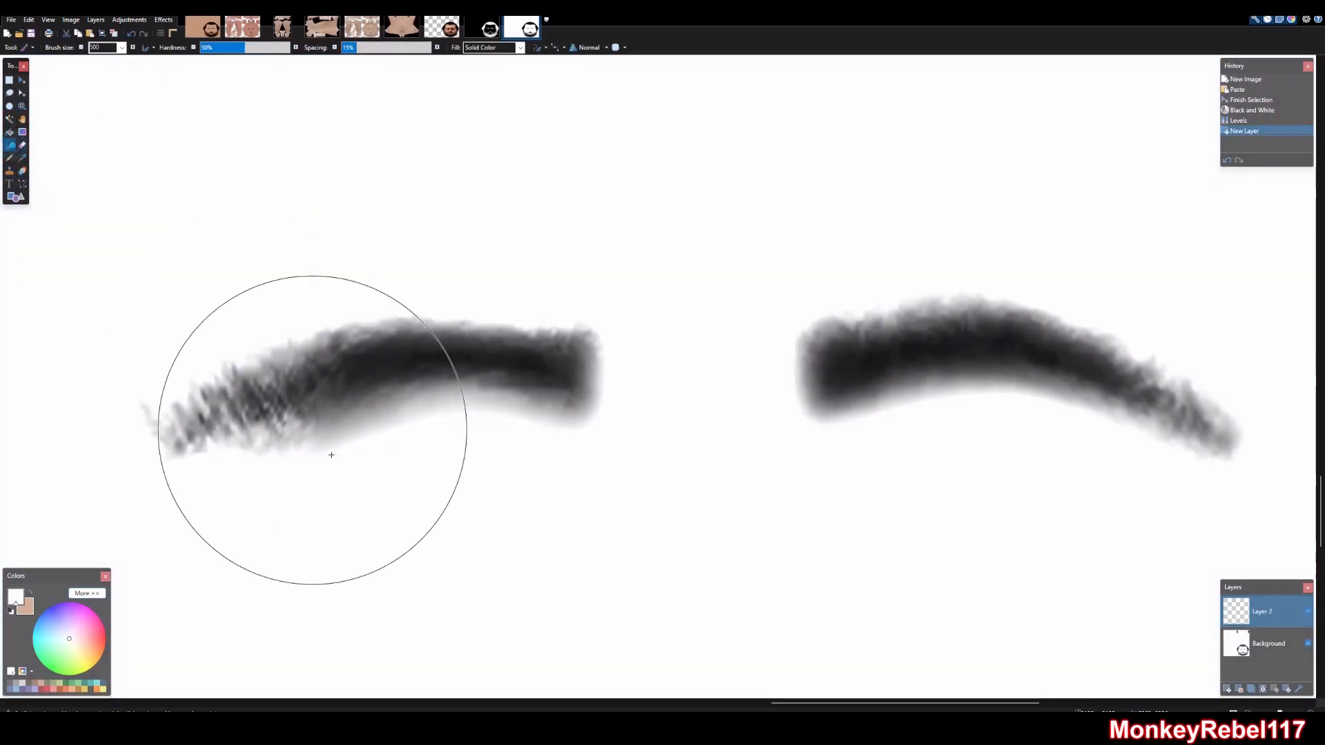
pyautogui.press('[')
pyautogui.press('[')
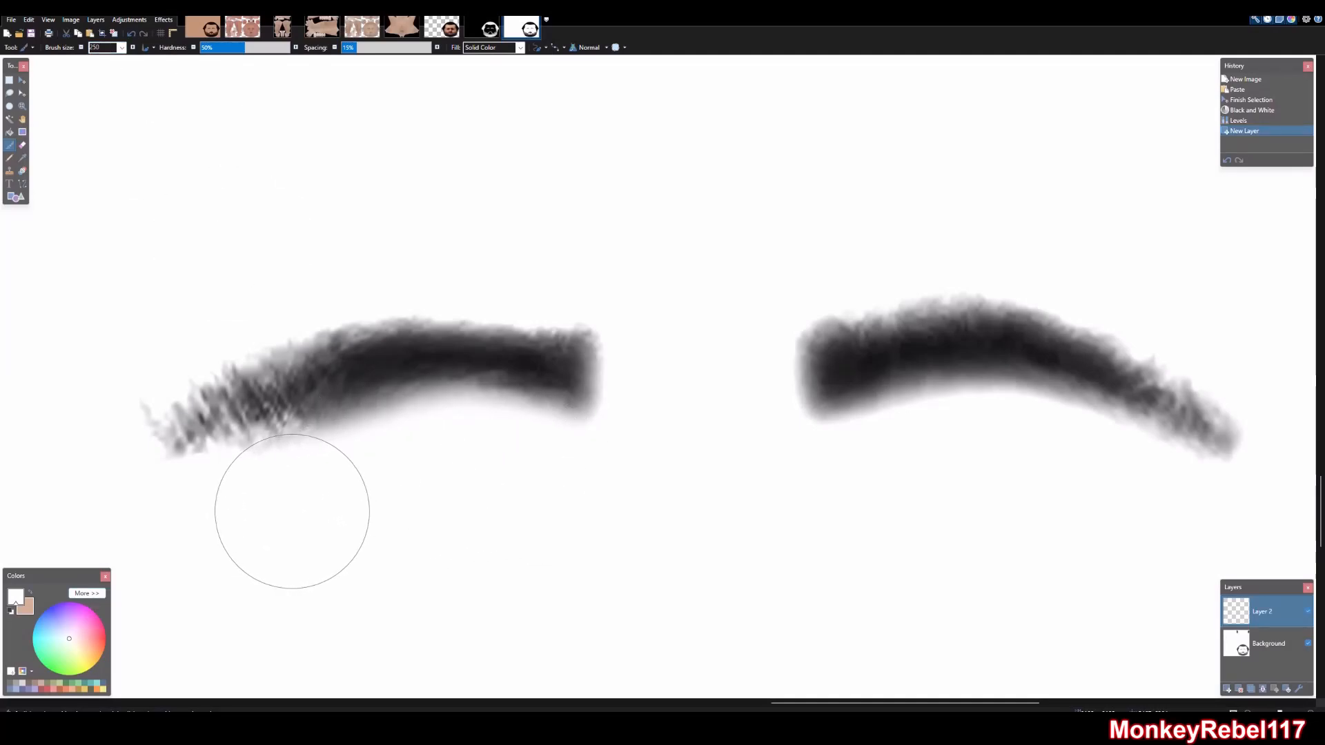
pyautogui.click(768, 509)
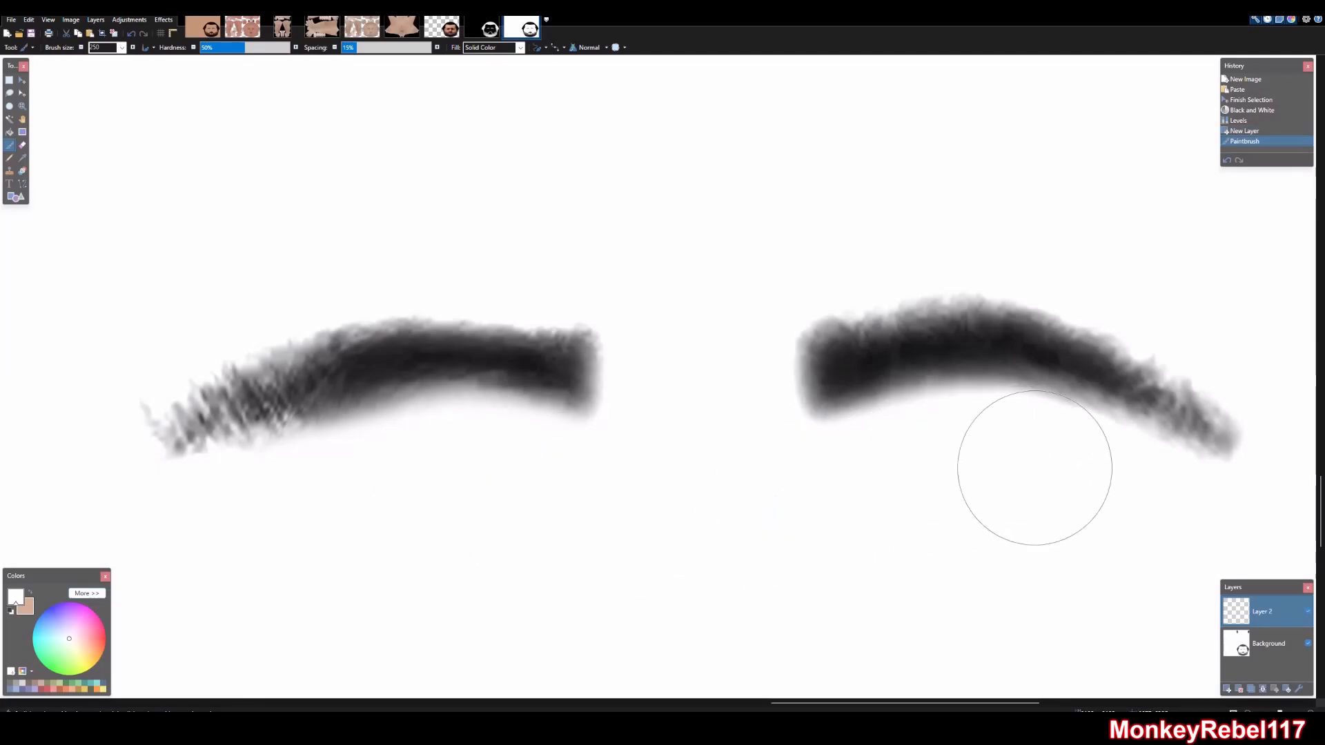
pyautogui.click(994, 470)
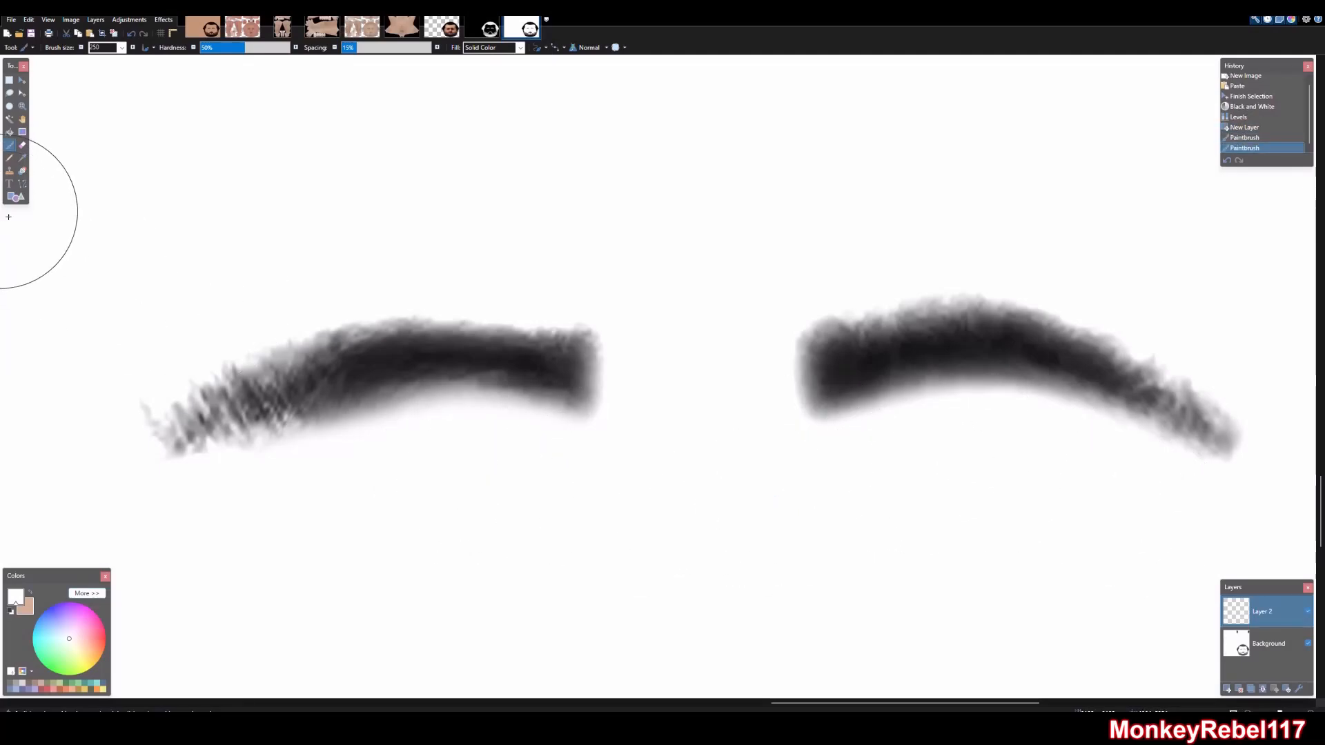
# Flatten the black-and-white image and invert its colors so hair and beard turn white on black
pyautogui.click(23, 106)
pyautogui.rightClick(642, 329)
pyautogui.rightClick(887, 405)
pyautogui.rightClick(908, 417)
pyautogui.rightClick(910, 419)
pyautogui.rightClick(909, 419)
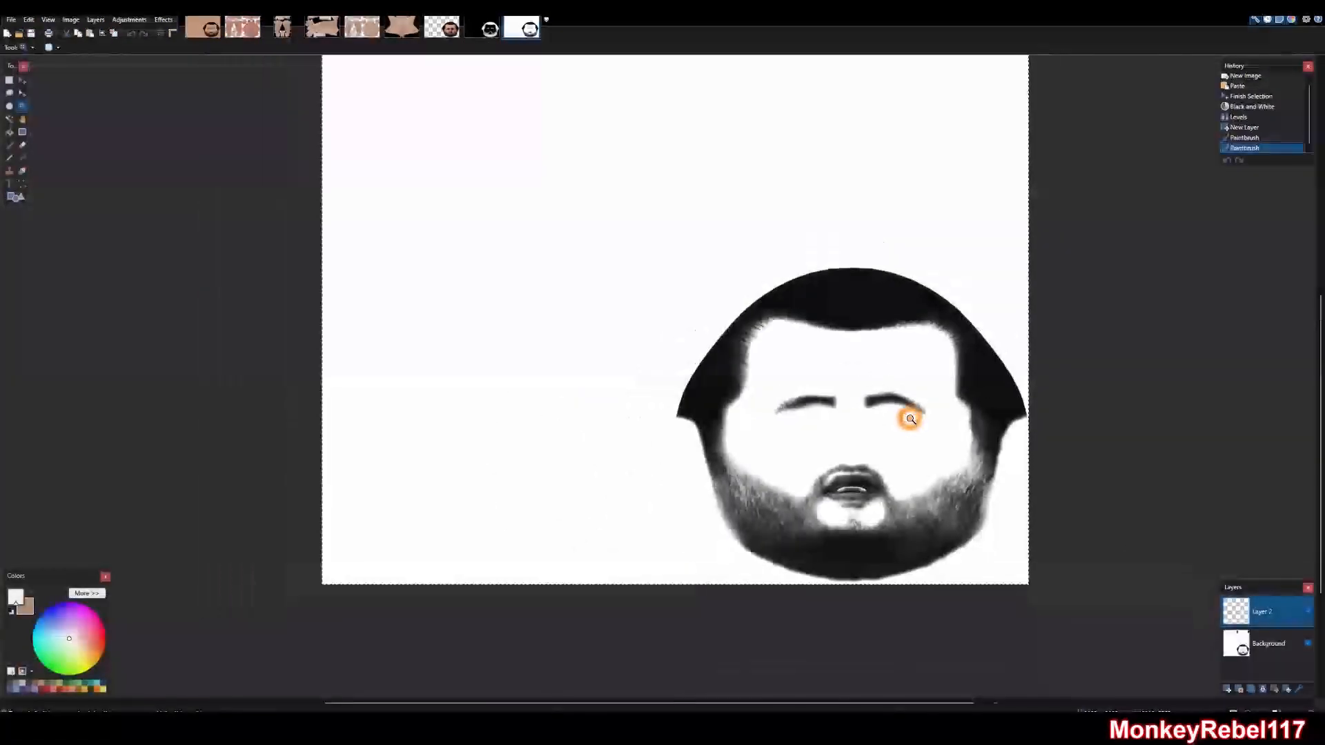
pyautogui.rightClick(911, 418)
pyautogui.rightClick(911, 419)
pyautogui.hotkey('ctrl', 'shift', 'i')
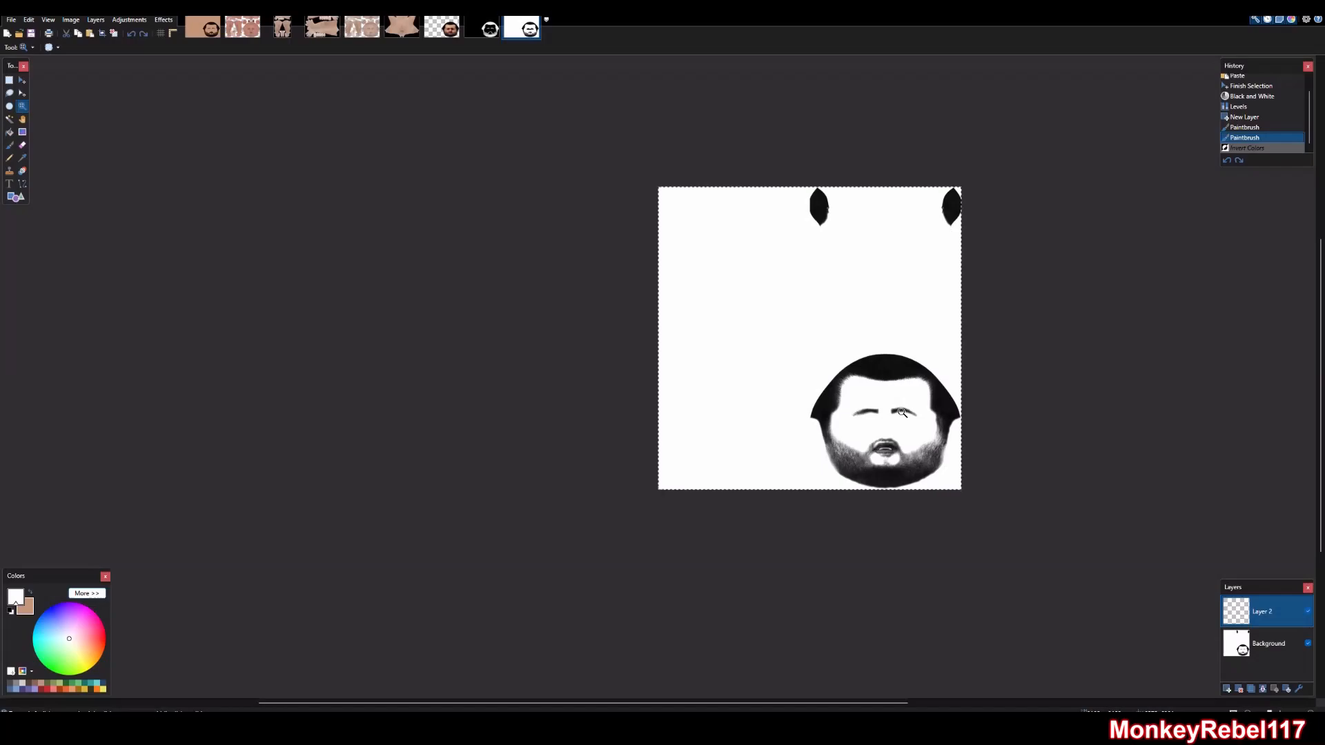
pyautogui.hotkey('ctrl', 'shift', 'f')
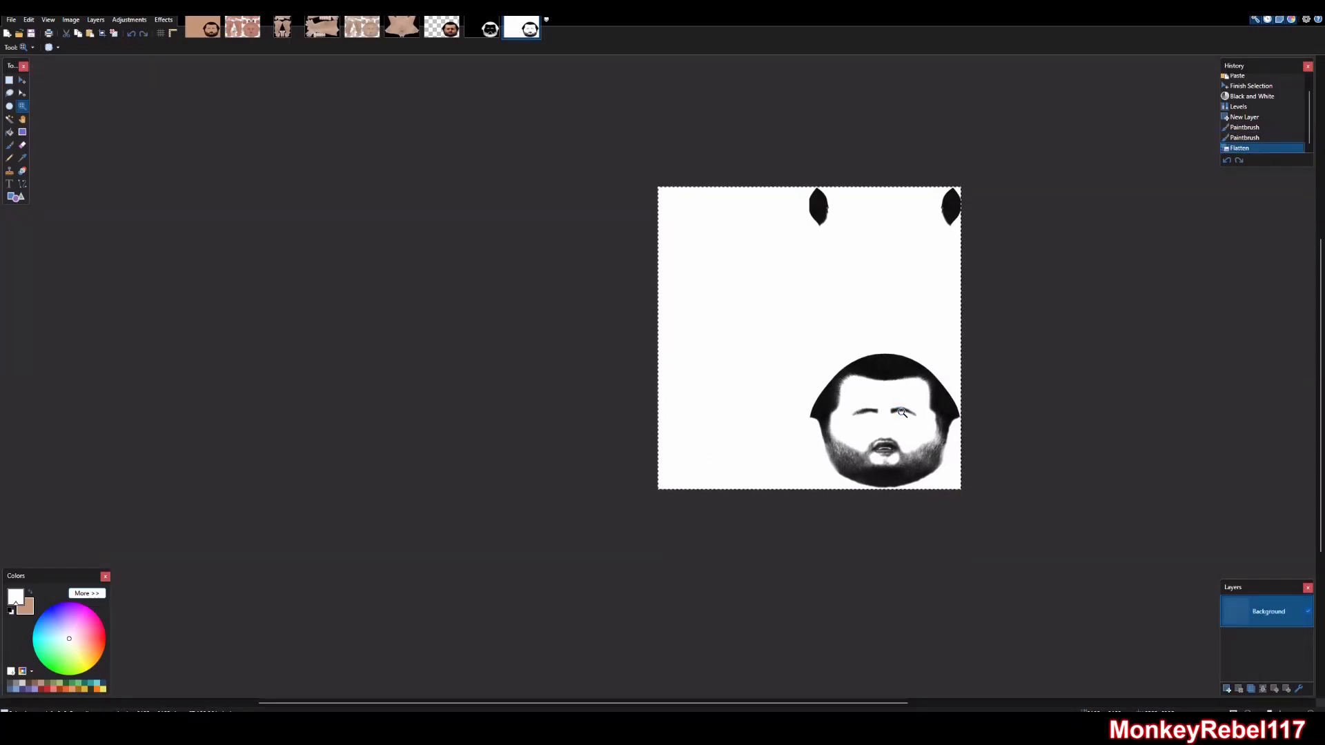
pyautogui.hotkey('ctrl', 'shift', 'i')
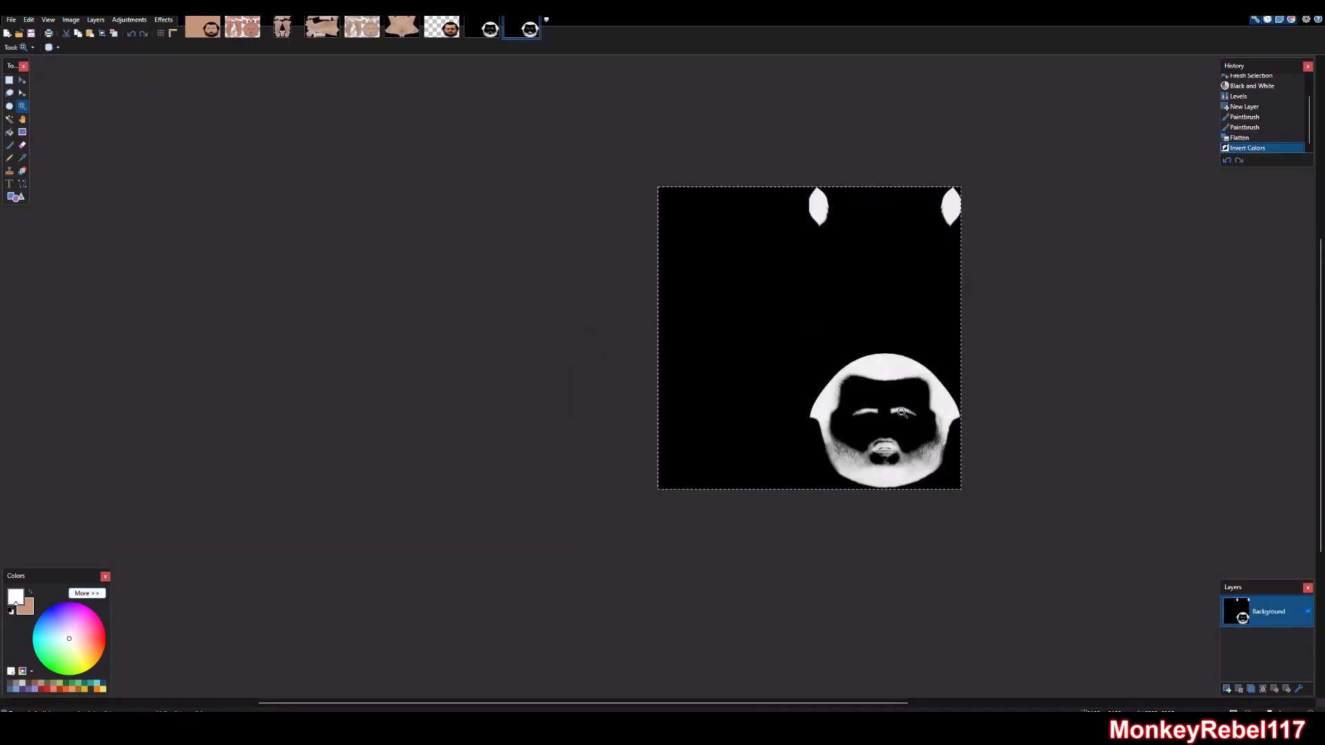
# On a new layer, paint black with a 125-size brush over the gray areas beneath both sides of the lower lip
pyautogui.click(1029, 526)
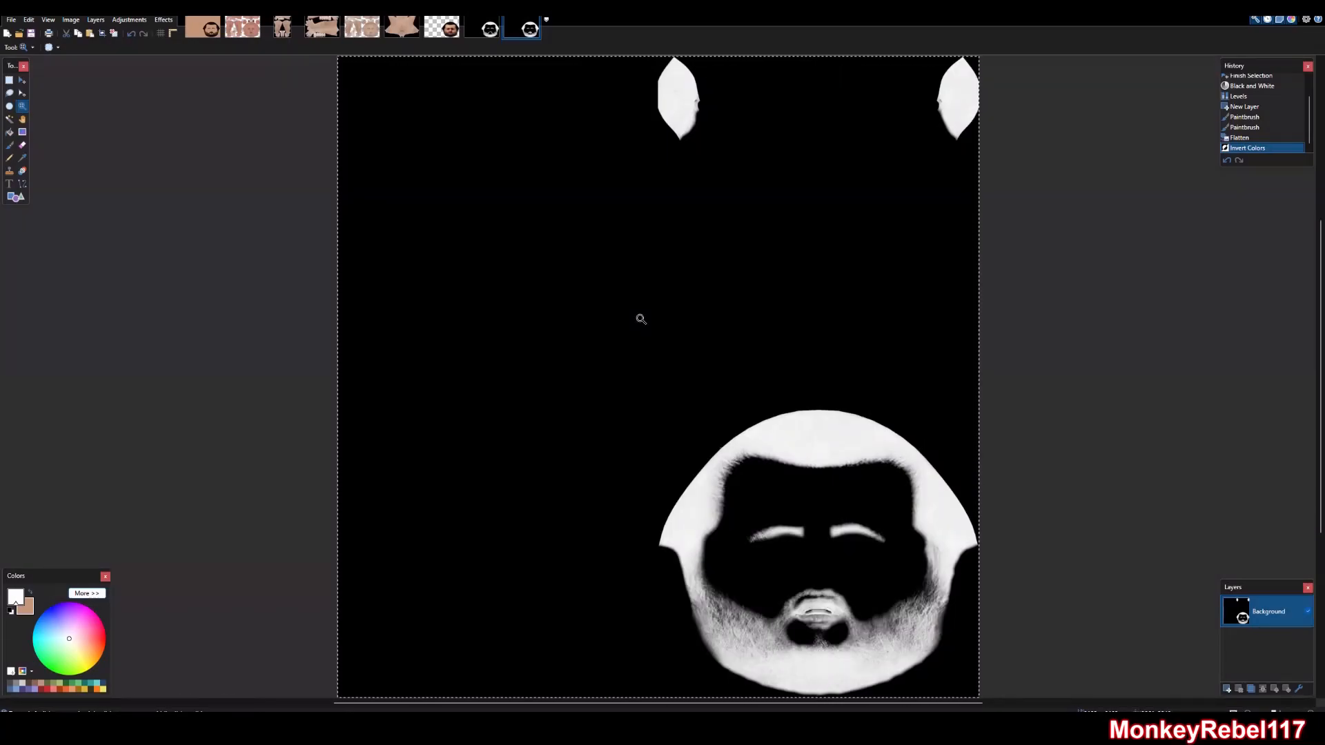
pyautogui.moveTo(955, 555); pyautogui.dragTo(724, 683)
pyautogui.moveTo(764, 539); pyautogui.dragTo(340, 287)
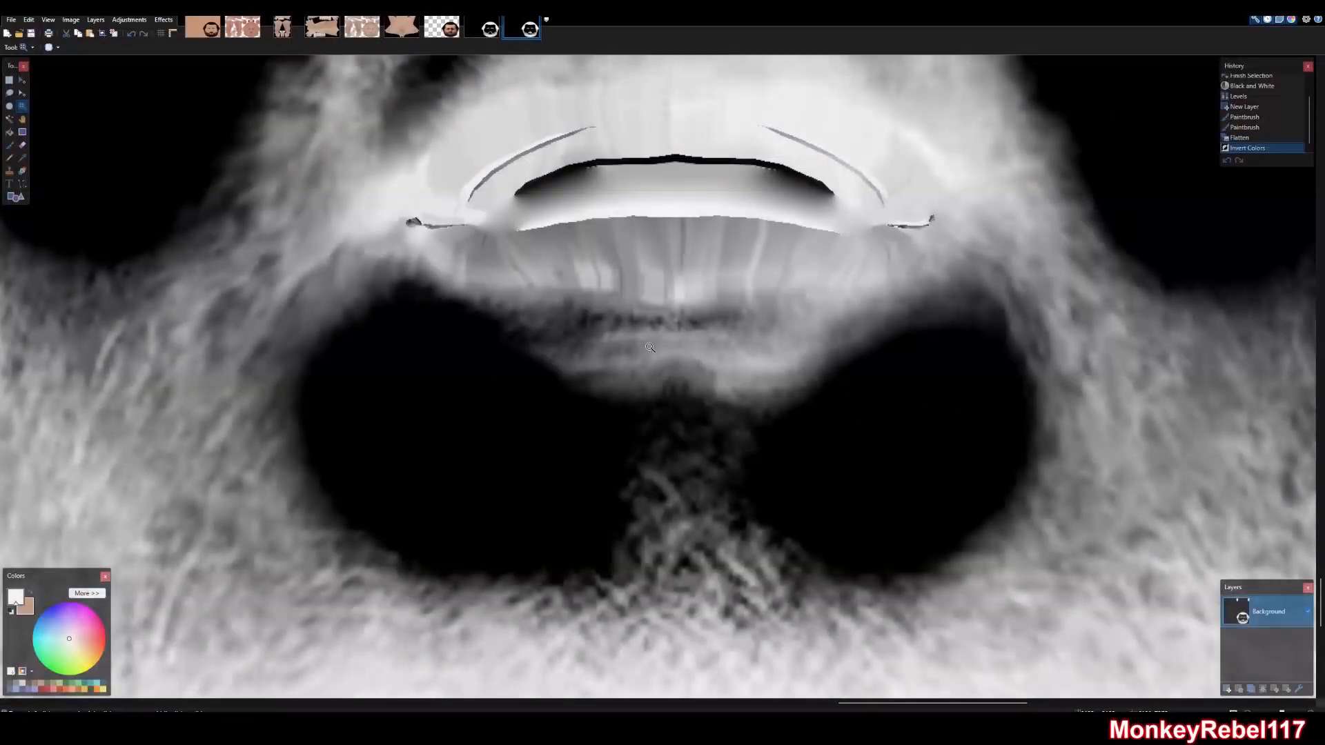
pyautogui.click(11, 145)
pyautogui.click(11, 612)
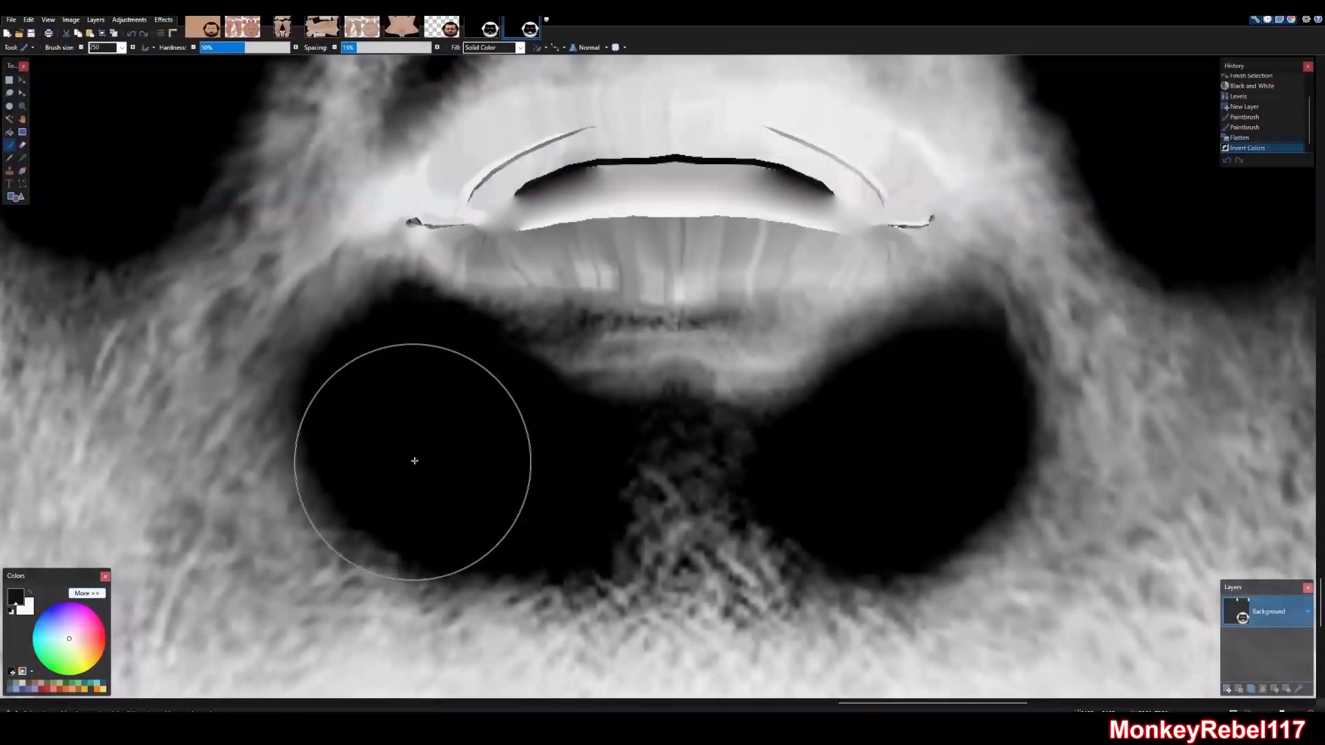
pyautogui.click(1227, 691)
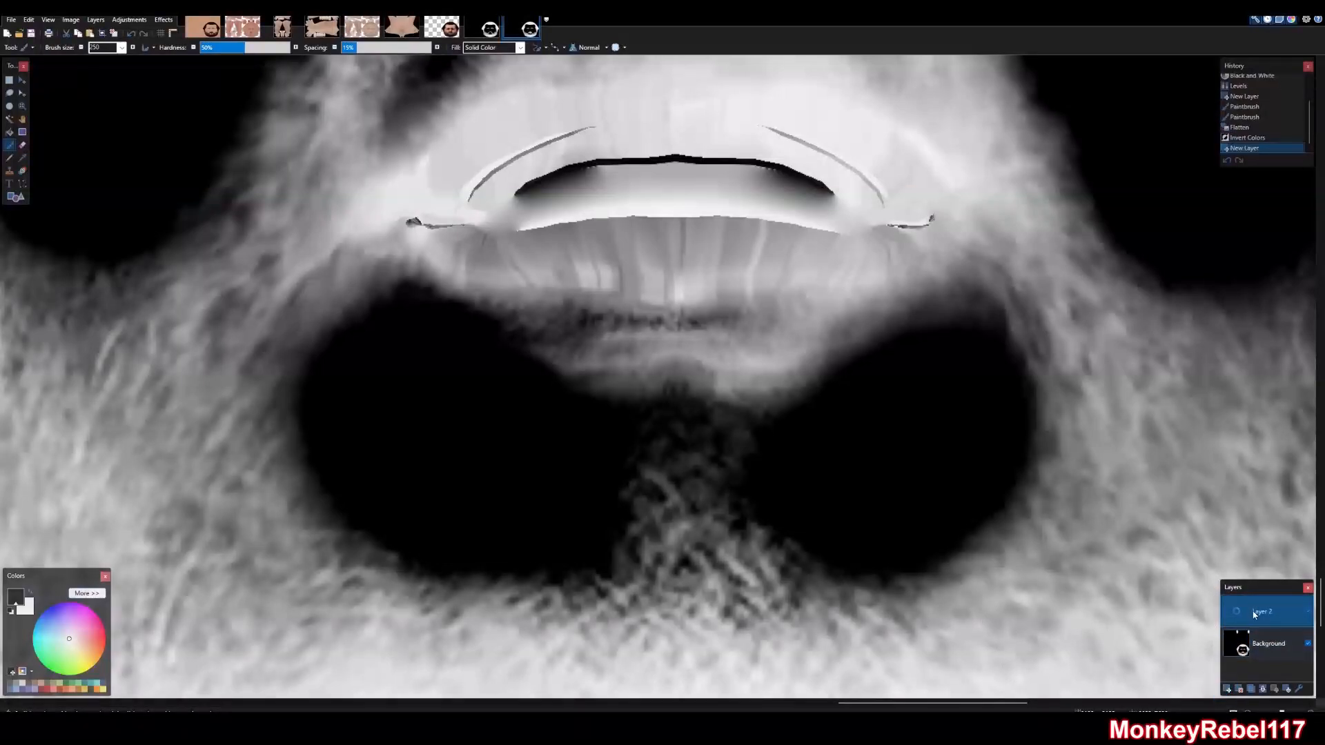
pyautogui.click(100, 47)
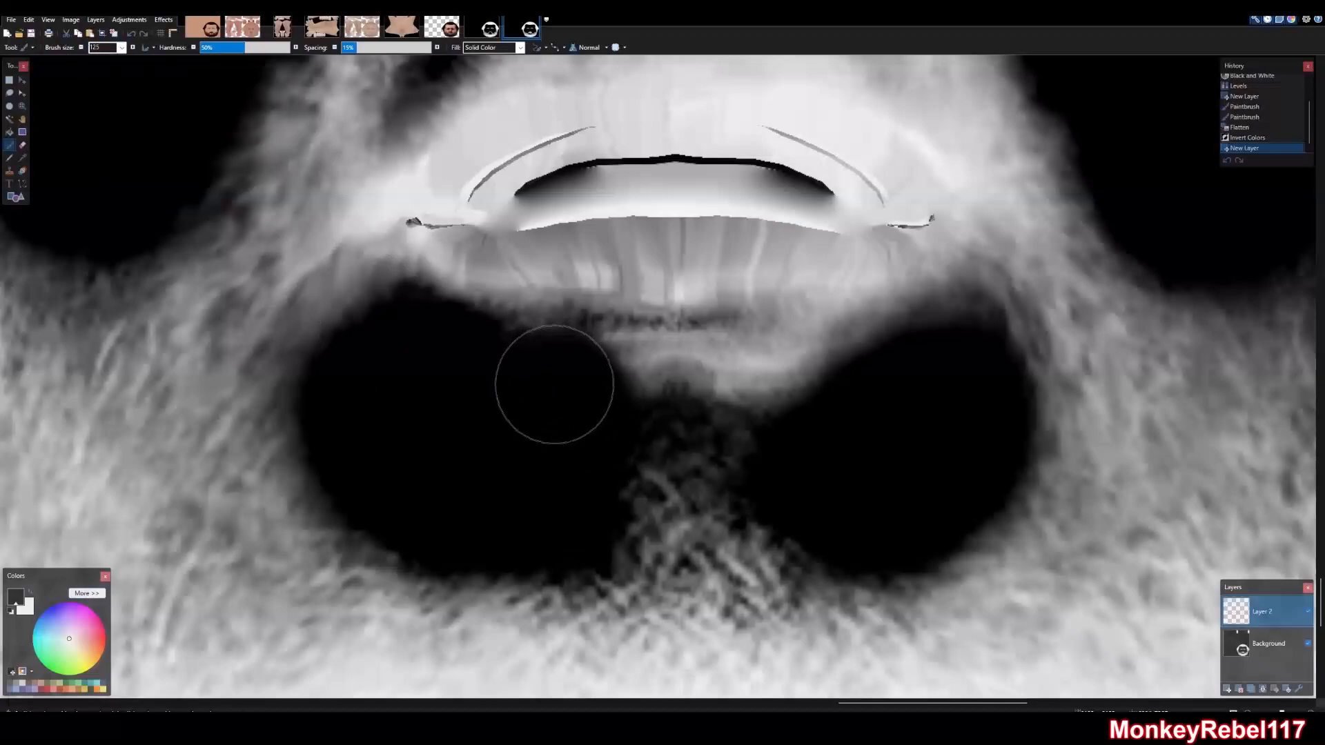
pyautogui.moveTo(563, 381); pyautogui.dragTo(606, 370)
pyautogui.moveTo(779, 400)
pyautogui.mouseDown()
pyautogui.moveTo(804, 414)
pyautogui.moveTo(834, 379)
pyautogui.moveTo(865, 379)
pyautogui.mouseUp()
# Set the brush hardness to 0% and paint out the remaining gray beneath the lower lip, reducing the brush size to 50 for the center
pyautogui.moveTo(245, 47); pyautogui.dragTo(201, 47)
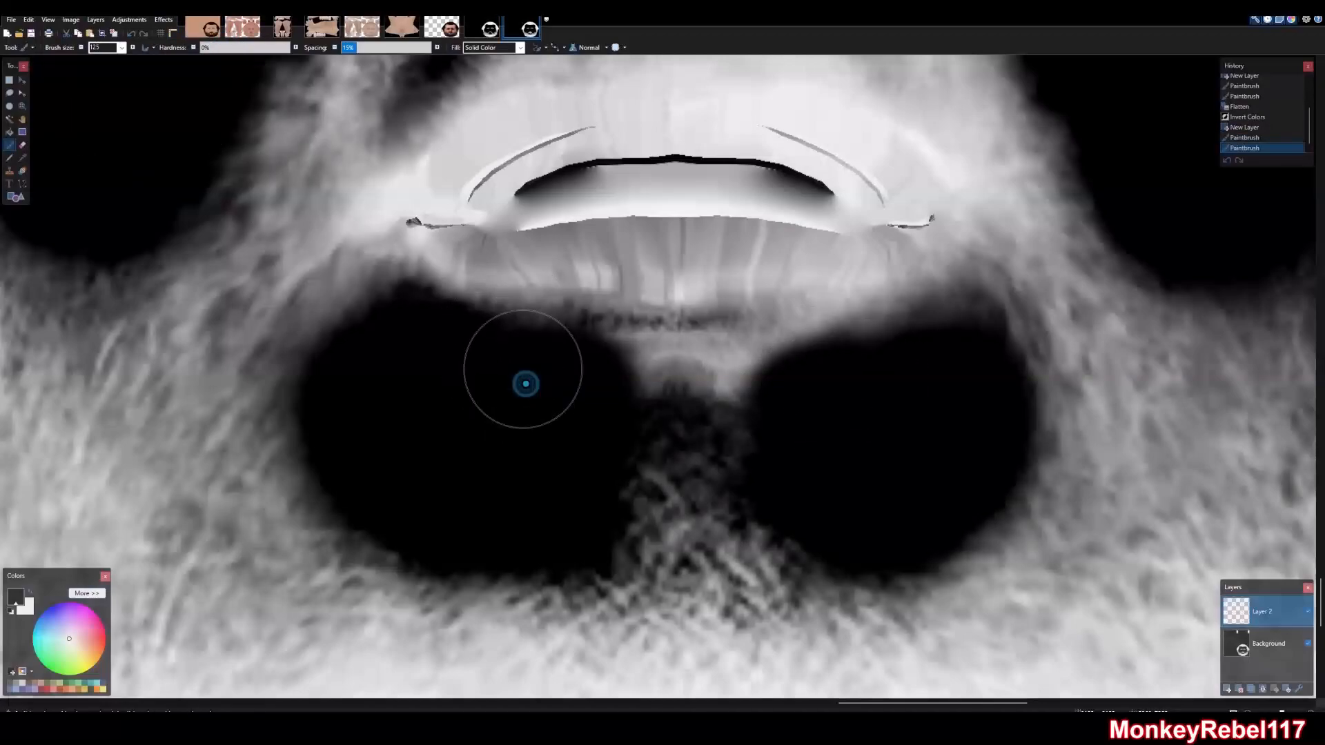
pyautogui.moveTo(817, 402)
pyautogui.mouseDown()
pyautogui.moveTo(755, 355)
pyautogui.moveTo(842, 354)
pyautogui.moveTo(881, 370)
pyautogui.moveTo(724, 366)
pyautogui.mouseUp()
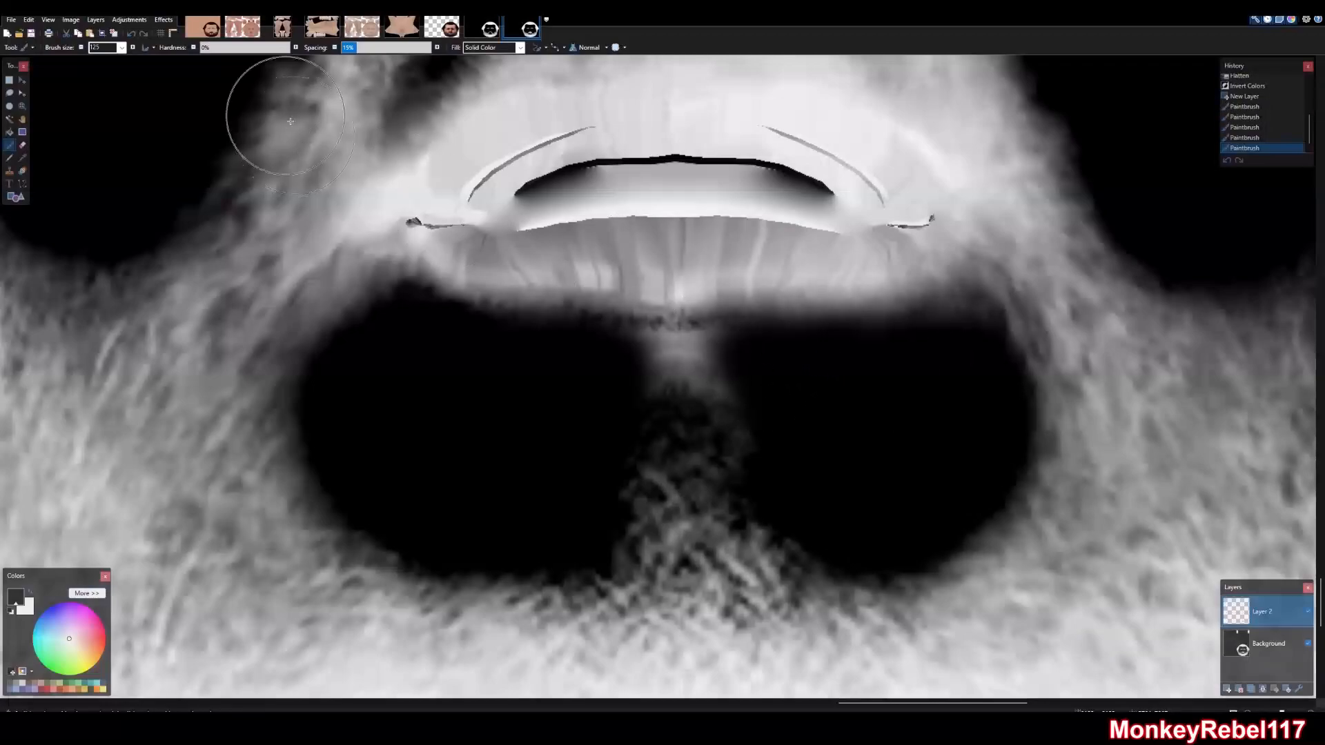
pyautogui.click(112, 47)
pyautogui.moveTo(769, 387)
pyautogui.mouseDown()
pyautogui.moveTo(703, 355)
pyautogui.moveTo(626, 360)
pyautogui.moveTo(772, 366)
pyautogui.moveTo(650, 366)
pyautogui.moveTo(739, 379)
pyautogui.moveTo(641, 349)
pyautogui.mouseUp()
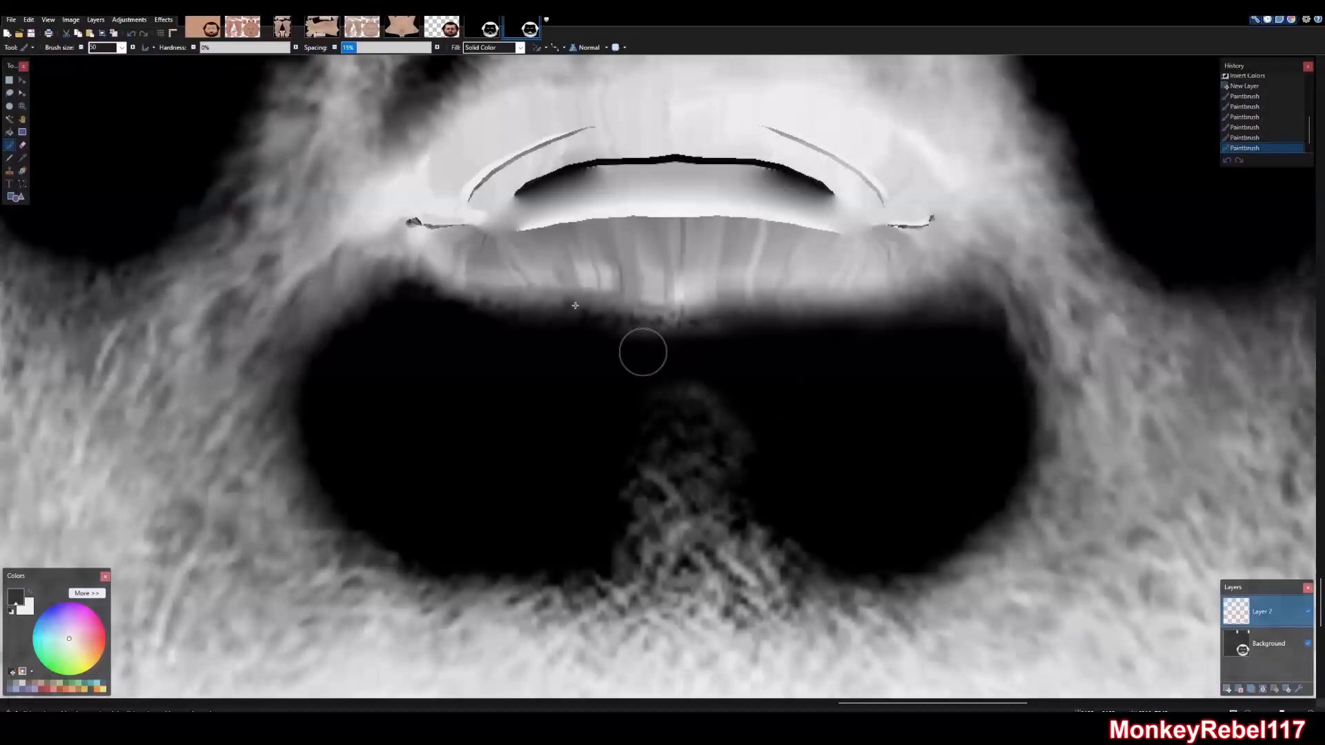
# Select the entire retouched mask image
pyautogui.click(22, 105)
pyautogui.rightClick(776, 329)
pyautogui.rightClick(776, 324)
pyautogui.rightClick(766, 314)
pyautogui.rightClick(763, 314)
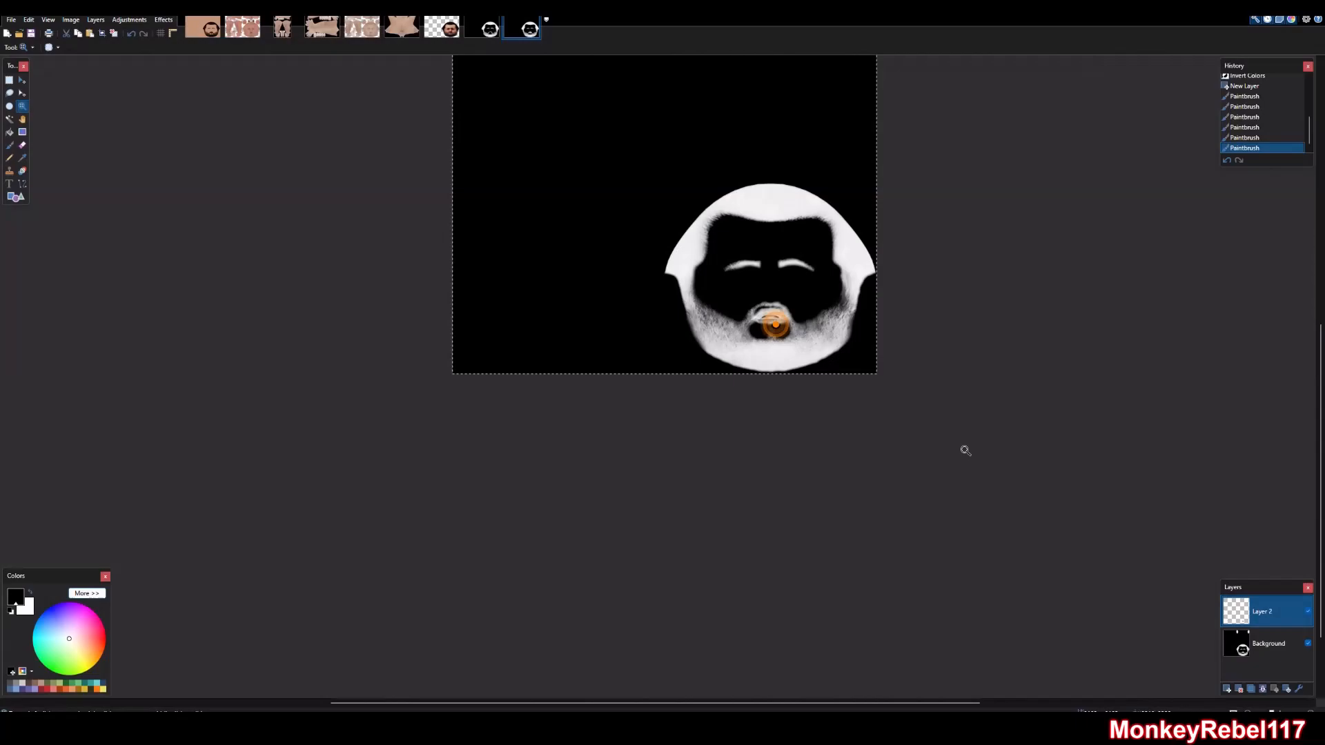
pyautogui.hotkey('ctrl', 'a')
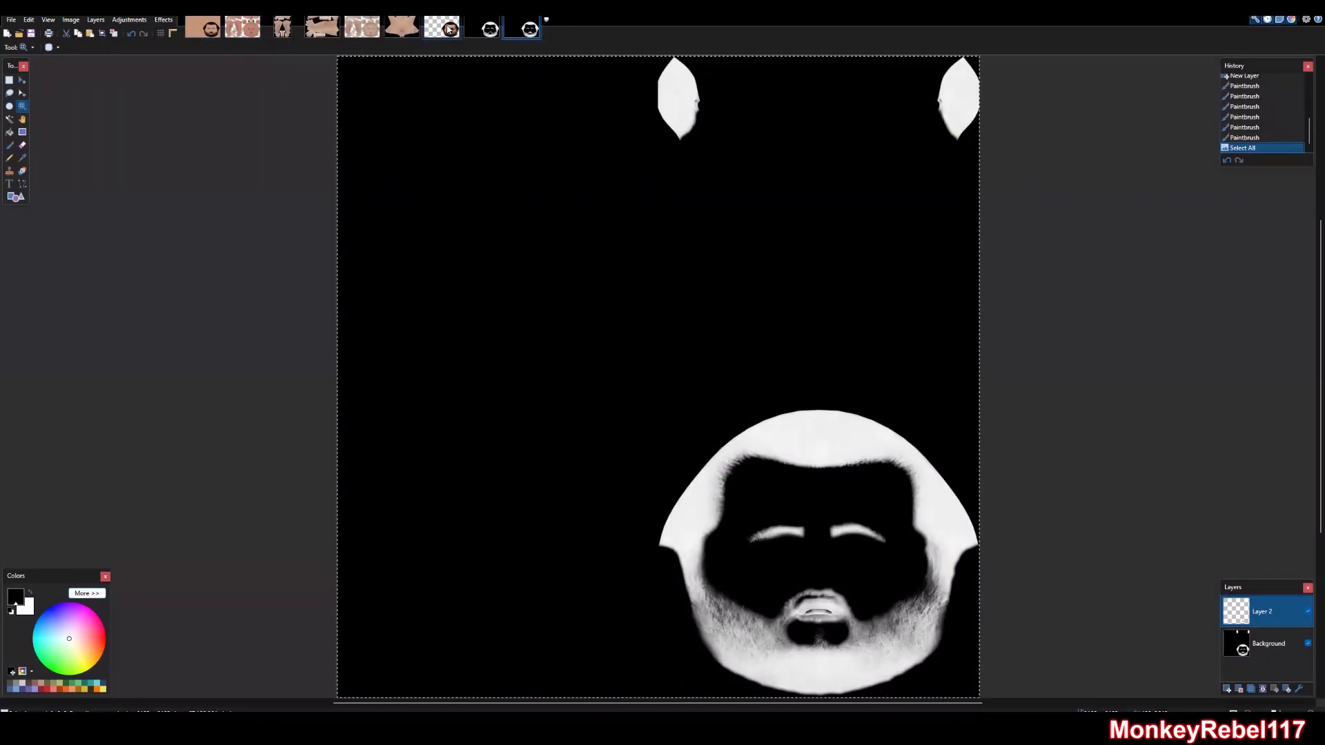
# In the combined texture image, hide Layer 6 and the solid skin-tone Layer 7, and show the topmost Background layer
pyautogui.click(210, 26)
pyautogui.scroll(3, 1290, 645)
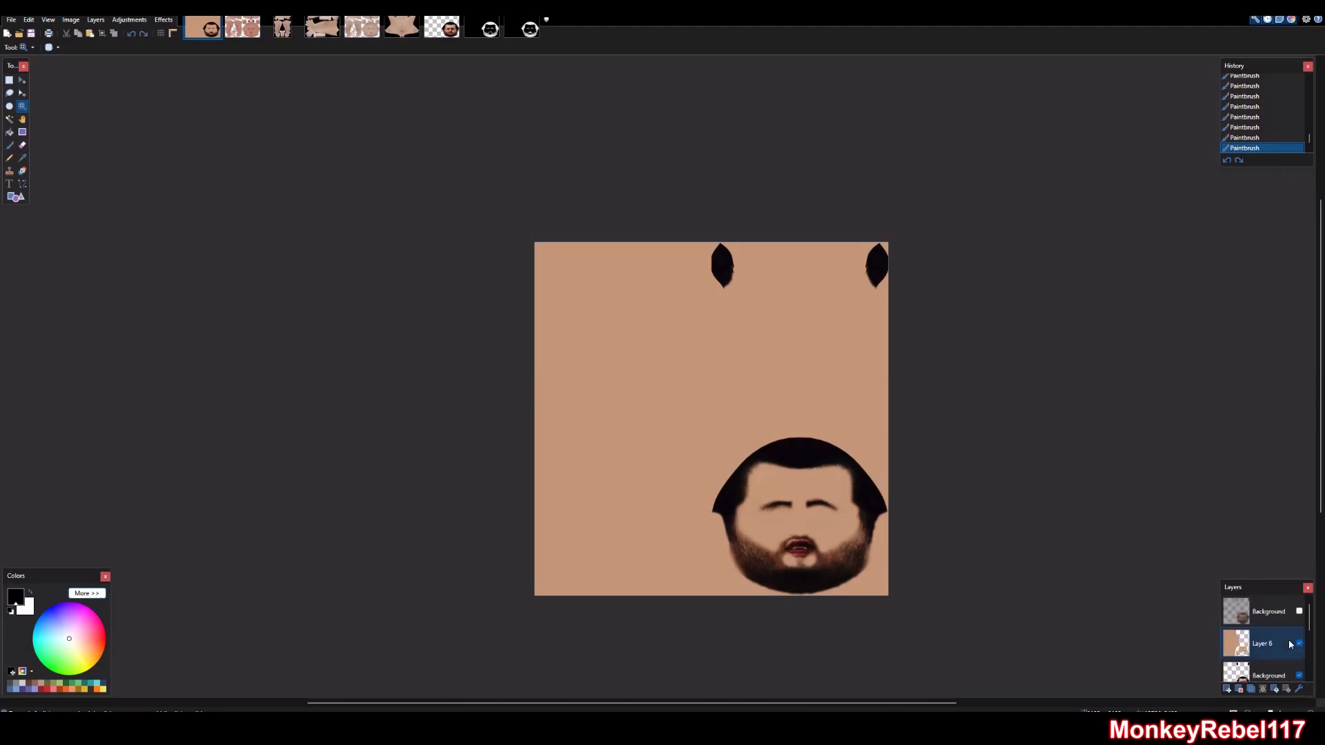
pyautogui.click(1297, 644)
pyautogui.scroll(-1, 1296, 649)
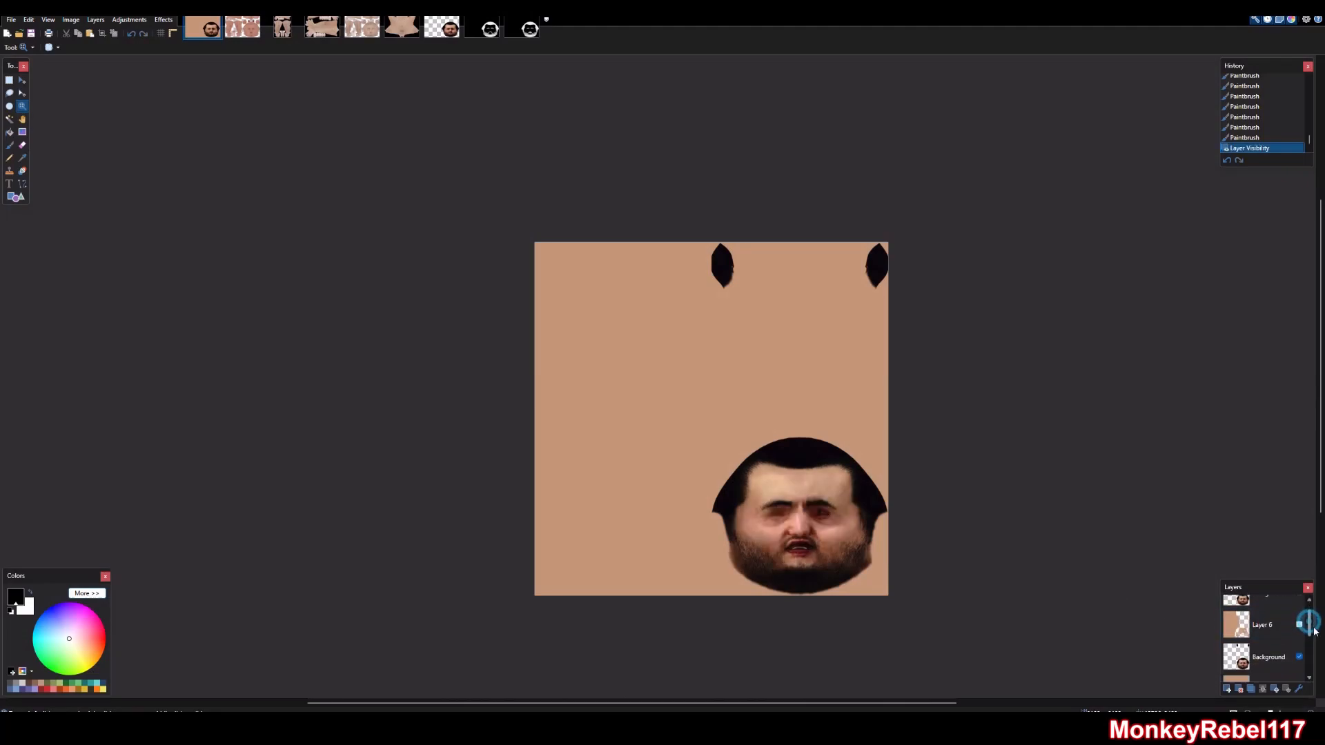
pyautogui.scroll(-1, 1299, 659)
pyautogui.click(1301, 661)
pyautogui.click(1299, 657)
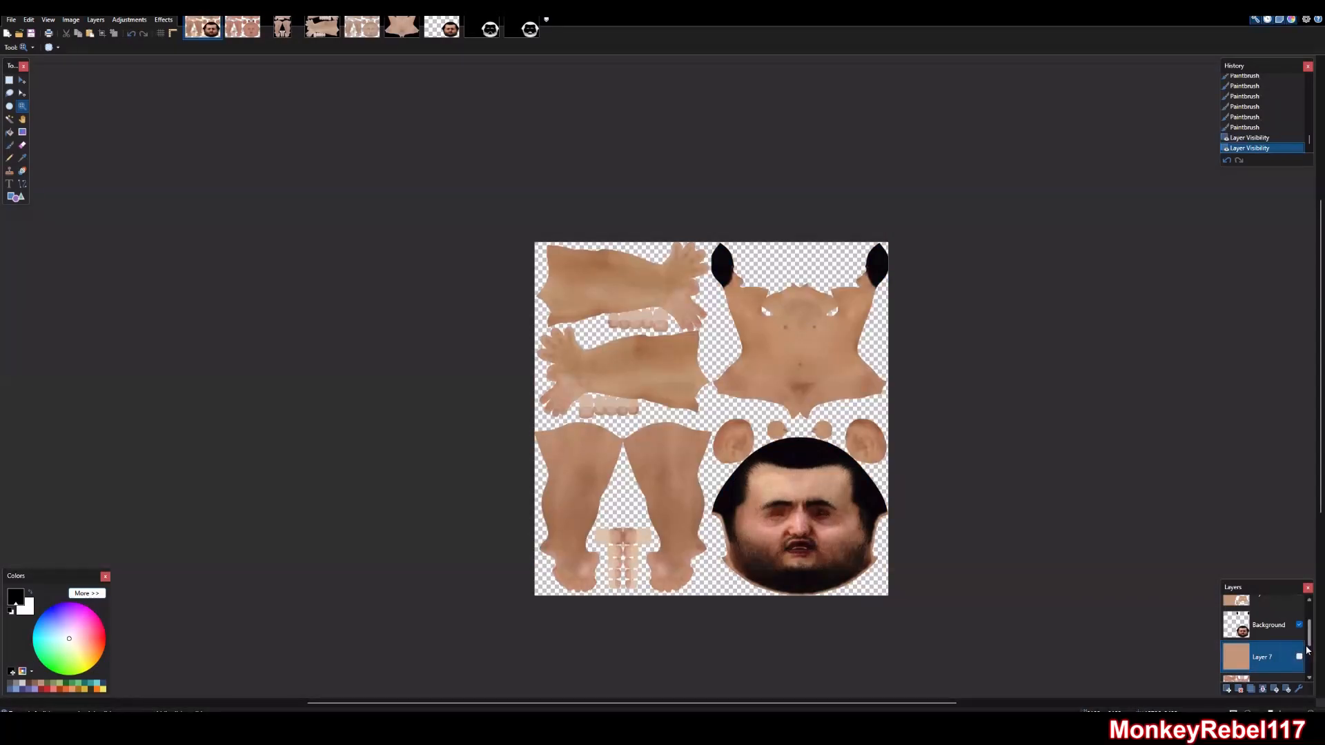
pyautogui.scroll(2, 1301, 649)
pyautogui.click(1281, 618)
pyautogui.click(1298, 612)
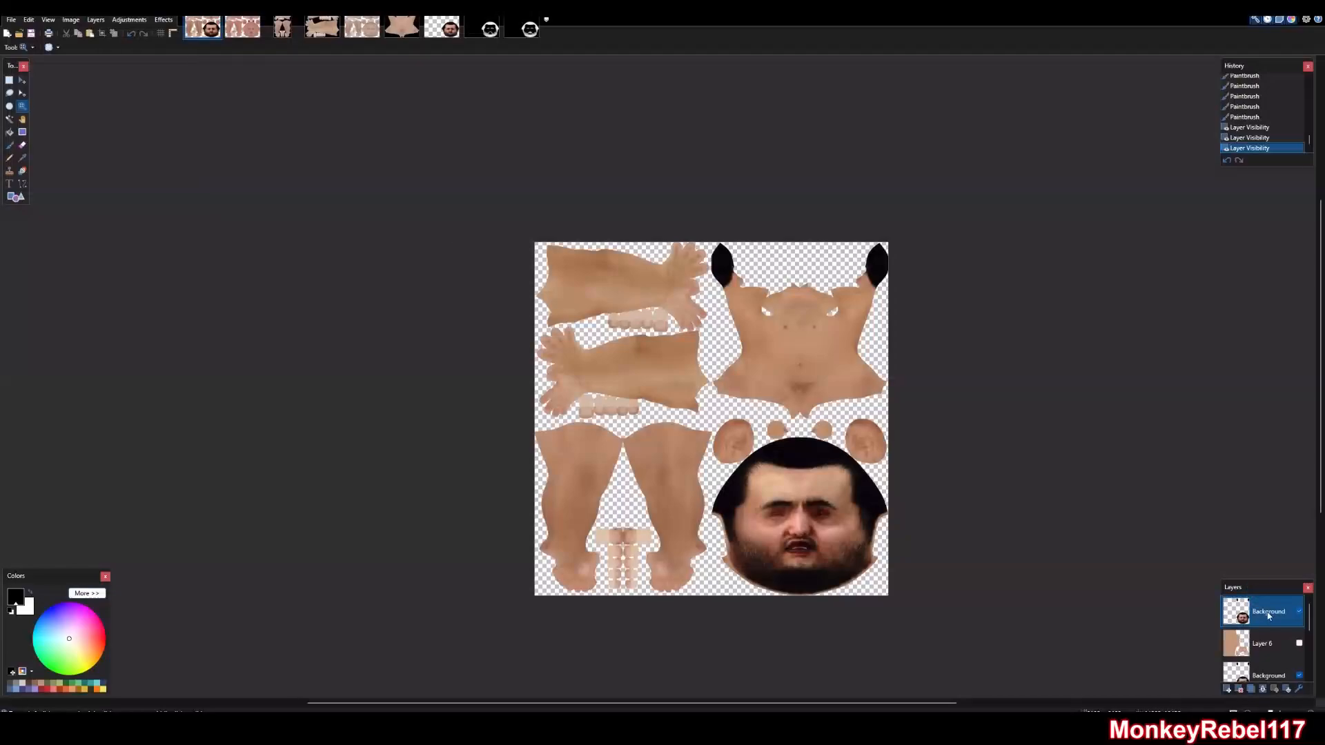
pyautogui.click(166, 19)
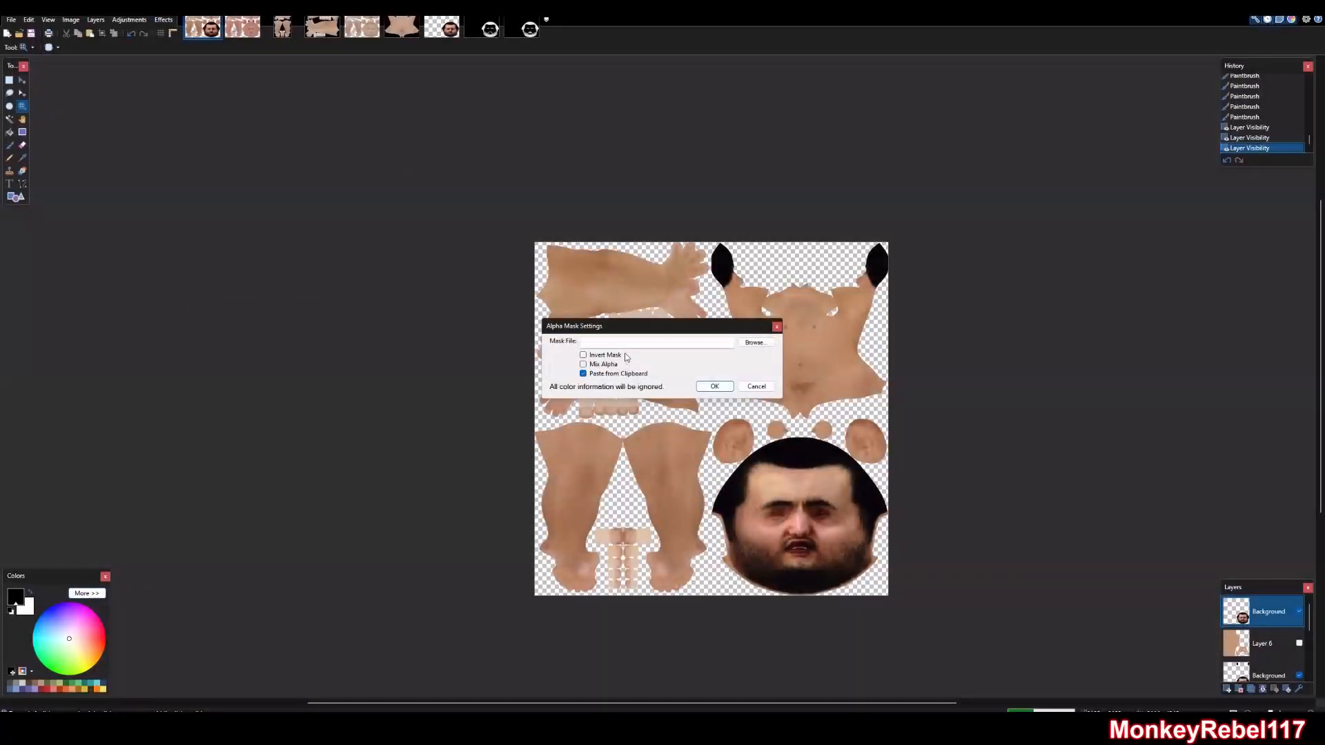
pyautogui.moveTo(627, 336); pyautogui.dragTo(406, 358)
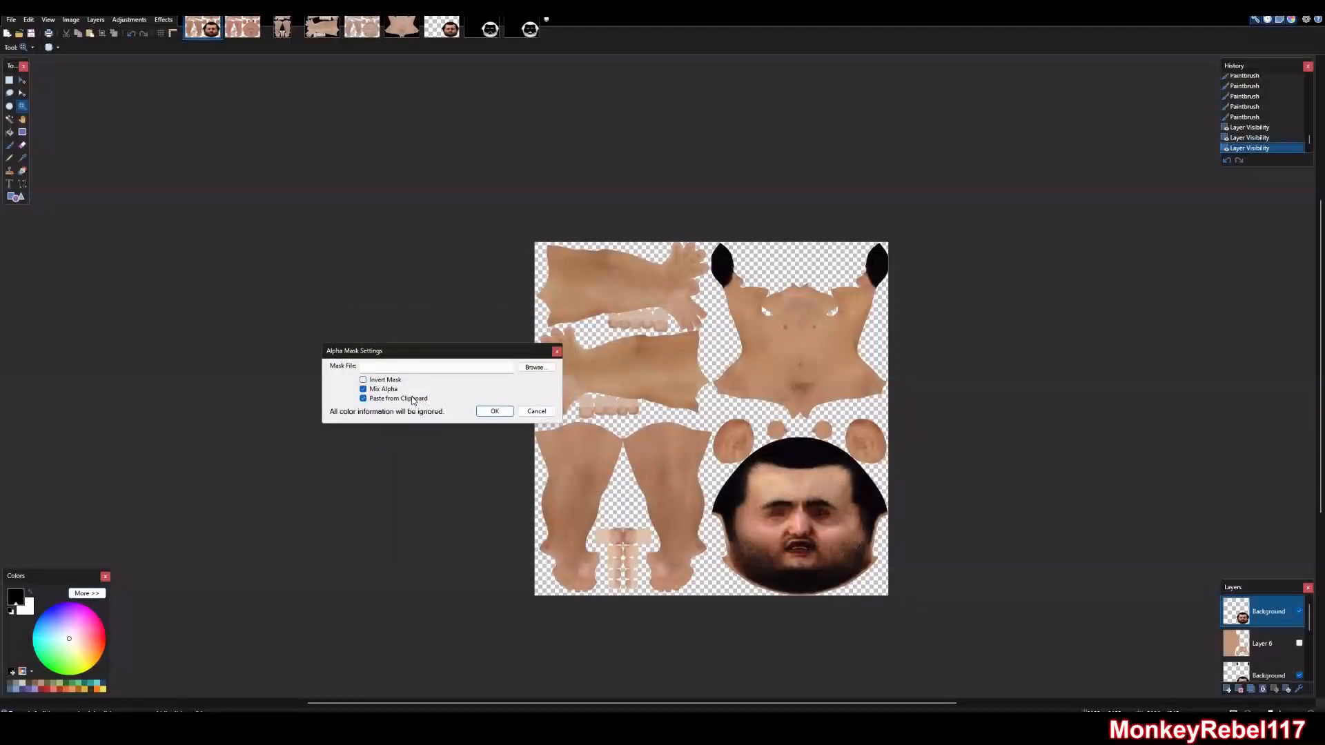
pyautogui.click(546, 411)
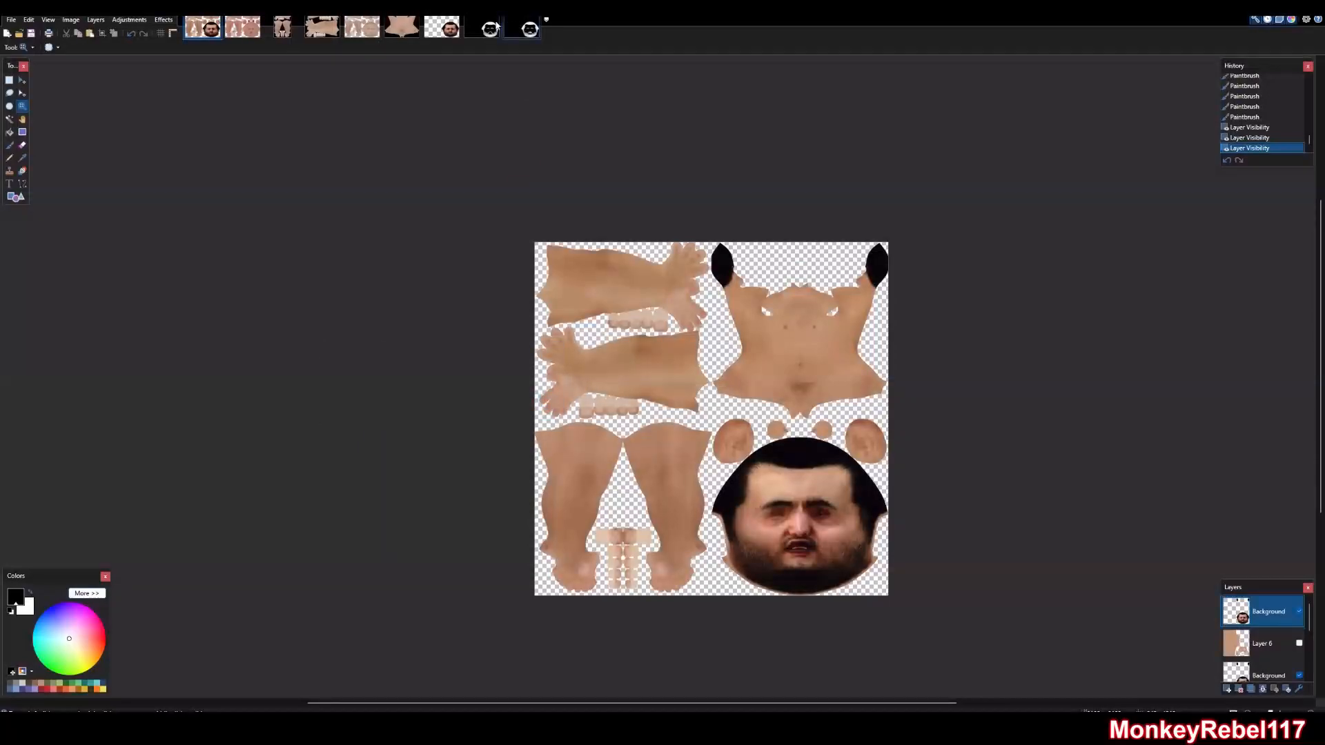
# Copy the entire black-and-white mask image and return to the combined texture image
pyautogui.click(497, 26)
pyautogui.hotkey('ctrl', 'a')
pyautogui.hotkey('ctrl', 'c')
pyautogui.click(207, 31)
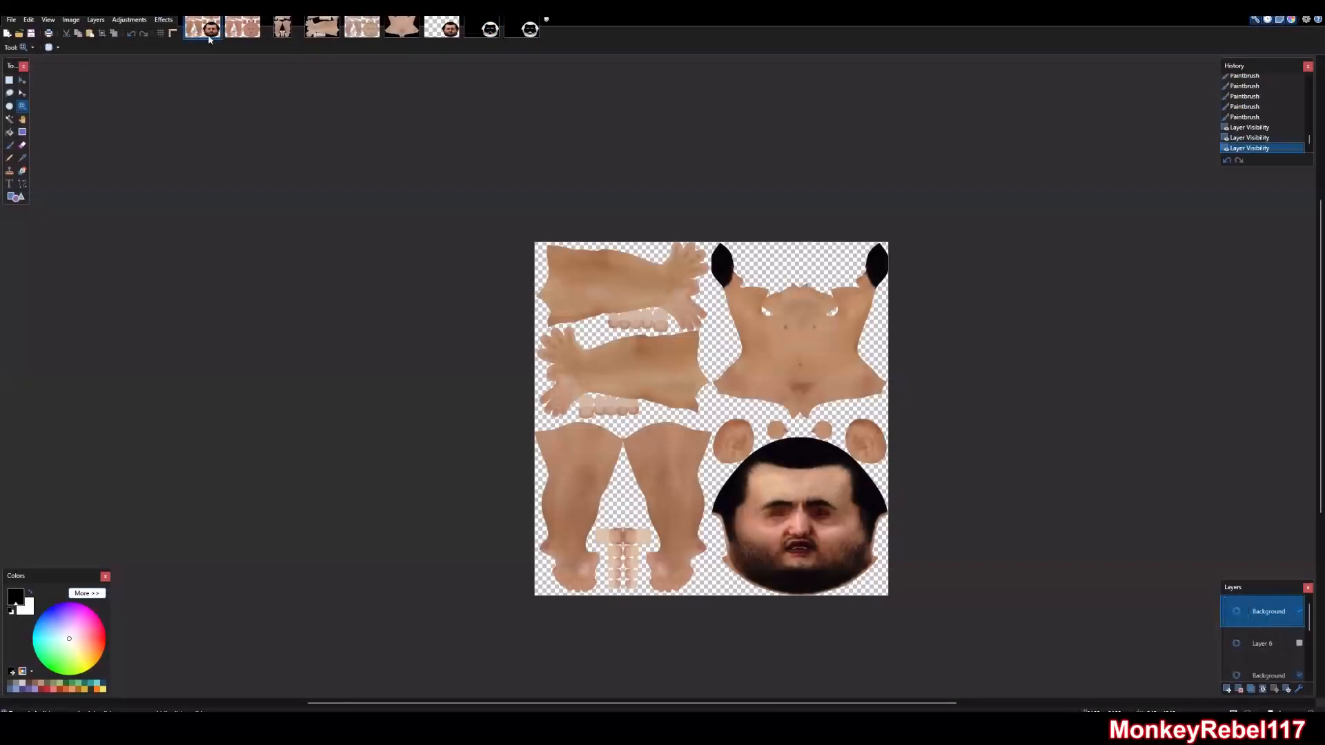
# Apply the Alpha Mask effect from the clipboard to the topmost Background layer, without inverting the mask or mixing alpha
pyautogui.click(163, 20)
pyautogui.click(230, 297)
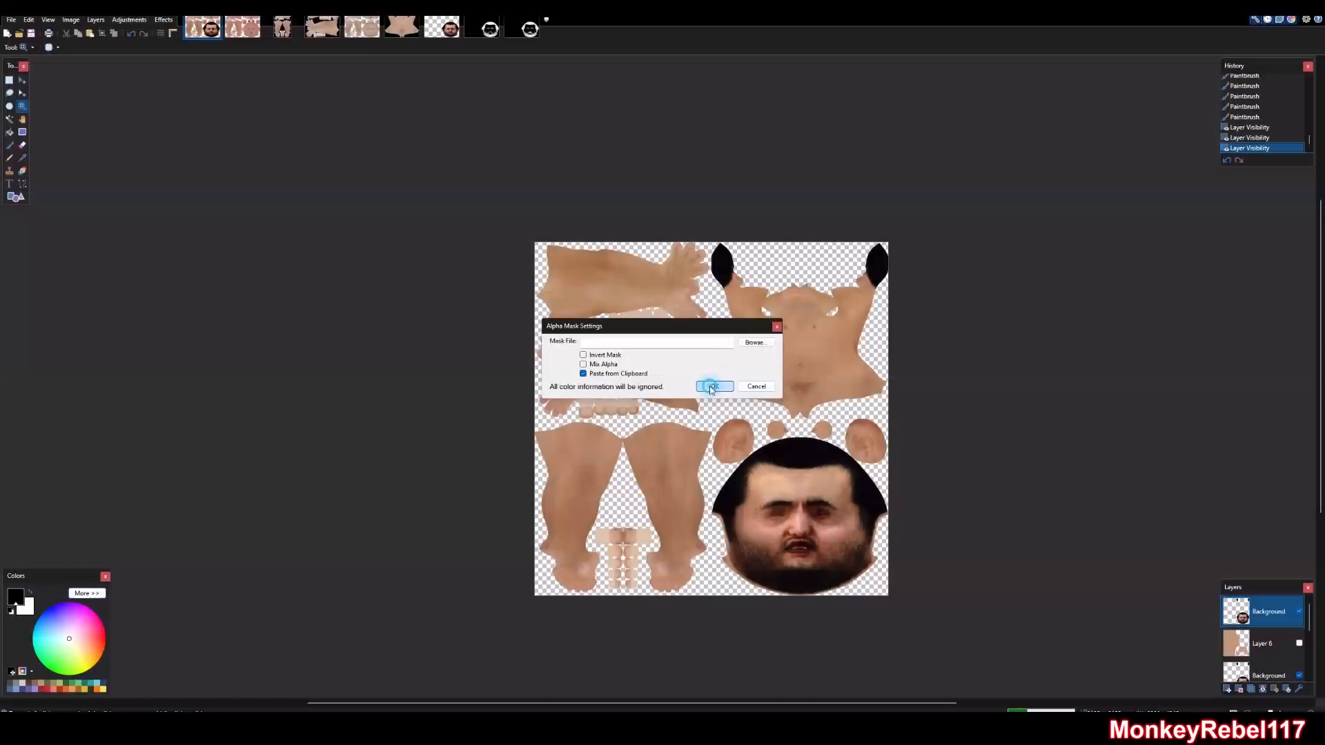
pyautogui.click(712, 388)
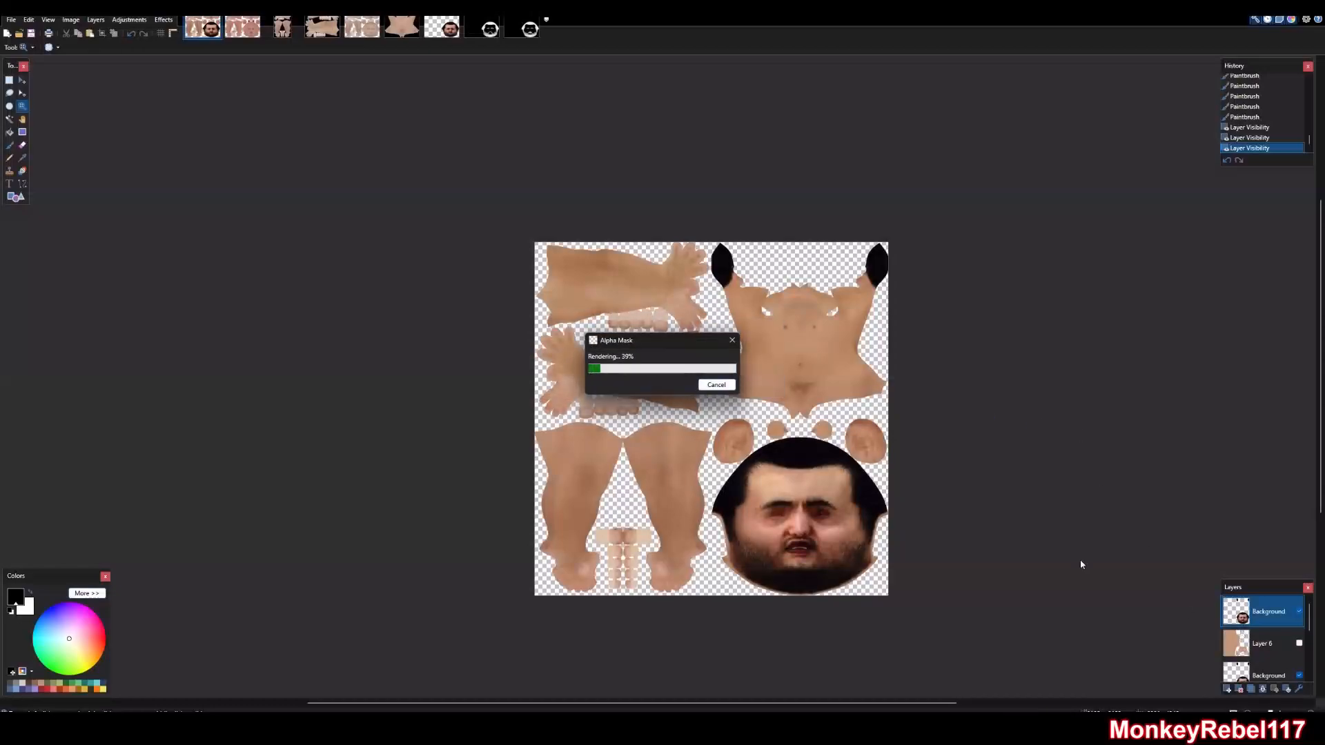
# Hide the Background layer beneath Layer 6 and raise the topmost Background layer's opacity until the hair and beard look solid
pyautogui.click(1299, 675)
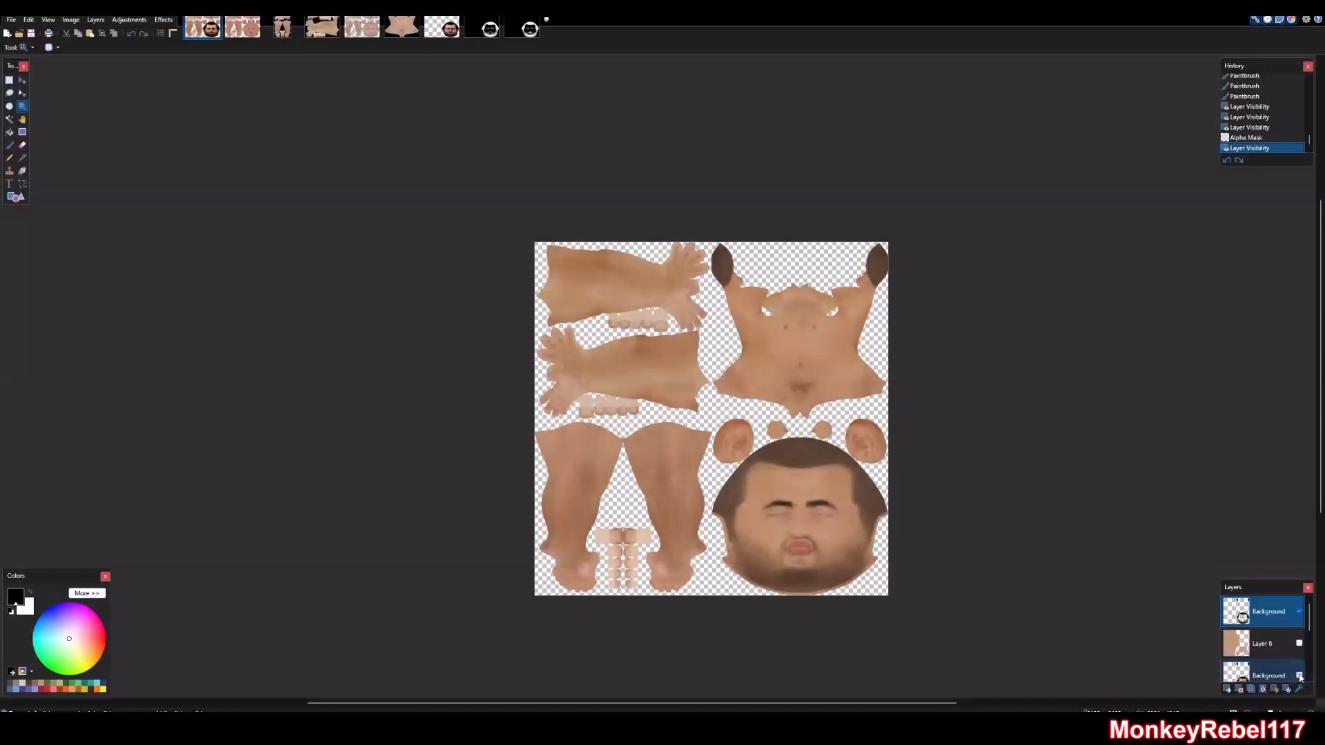
pyautogui.doubleClick(1284, 611)
pyautogui.moveTo(662, 357); pyautogui.dragTo(690, 356)
pyautogui.click(673, 410)
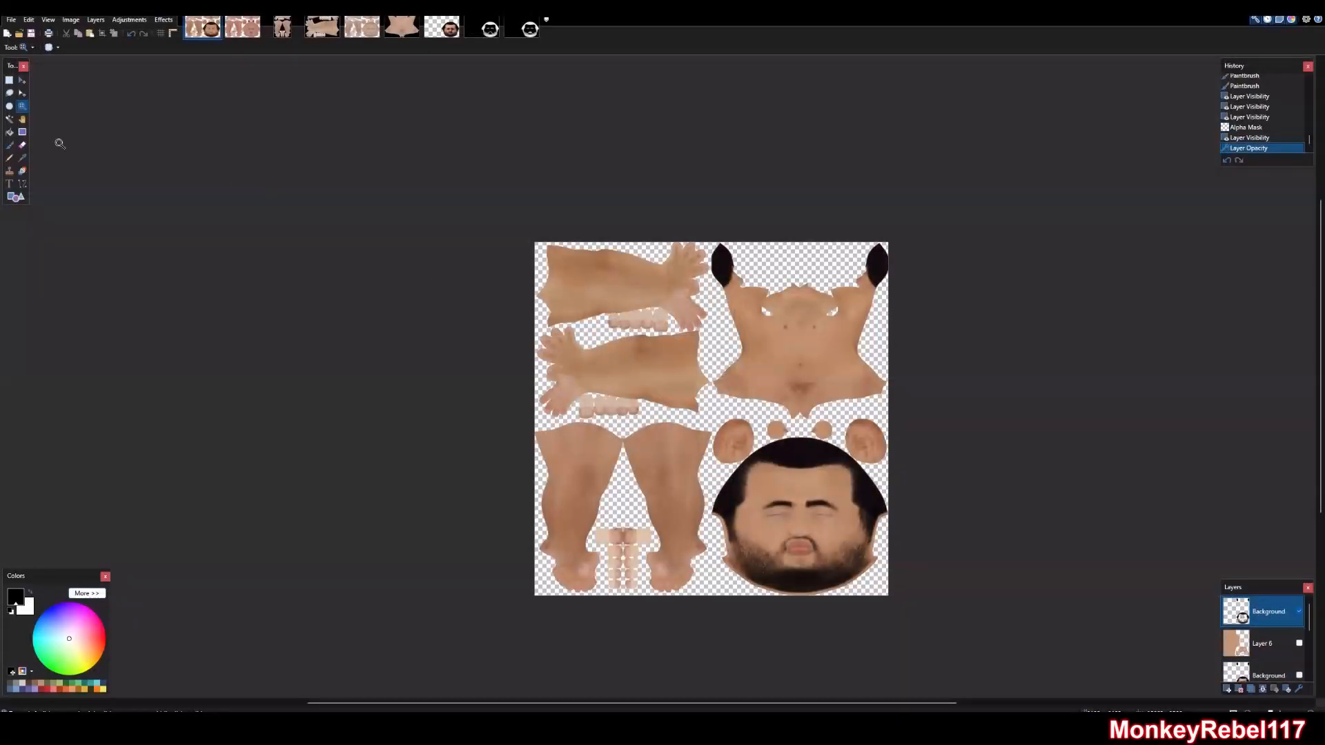
# Replace the masked top layer with a visible duplicate of the unmasked Background face layer, placed above Layer 6
pyautogui.click(1233, 712)
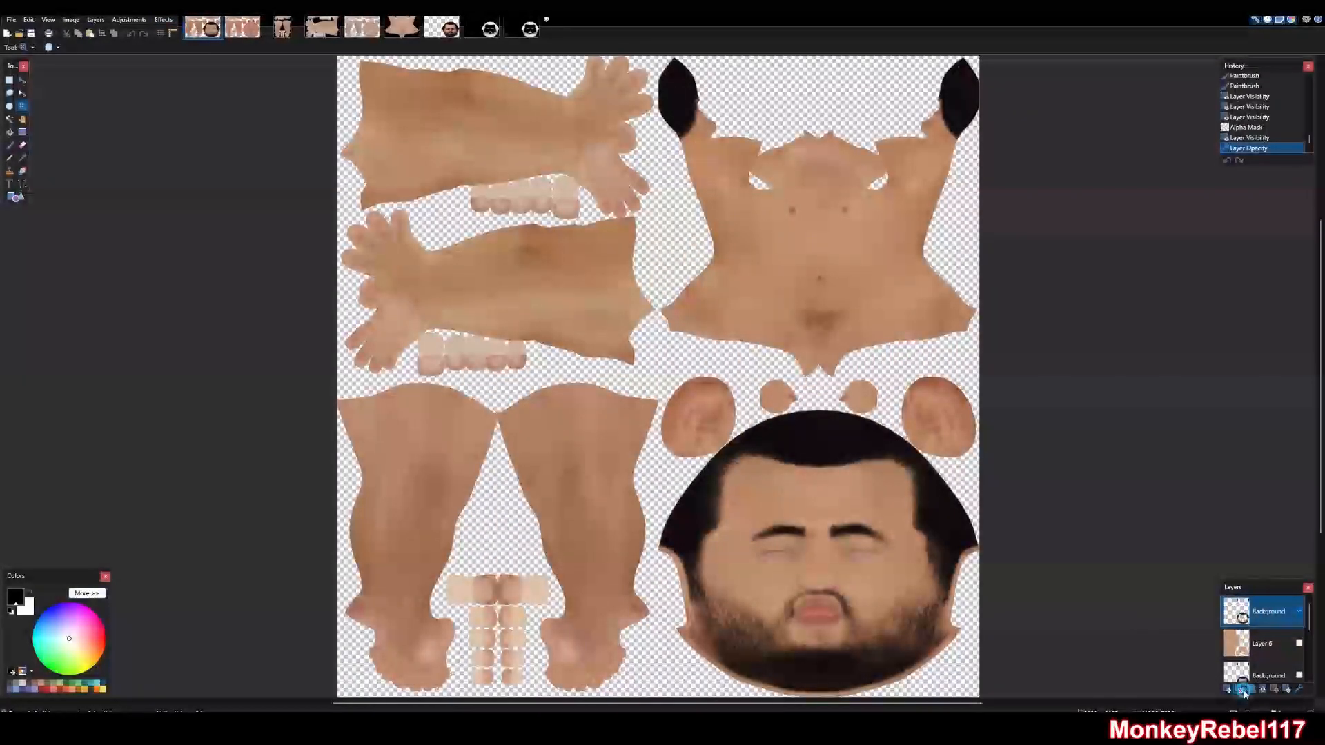
pyautogui.click(1244, 692)
pyautogui.click(1264, 650)
pyautogui.click(1250, 690)
pyautogui.moveTo(1261, 649); pyautogui.dragTo(1266, 611)
pyautogui.click(1301, 611)
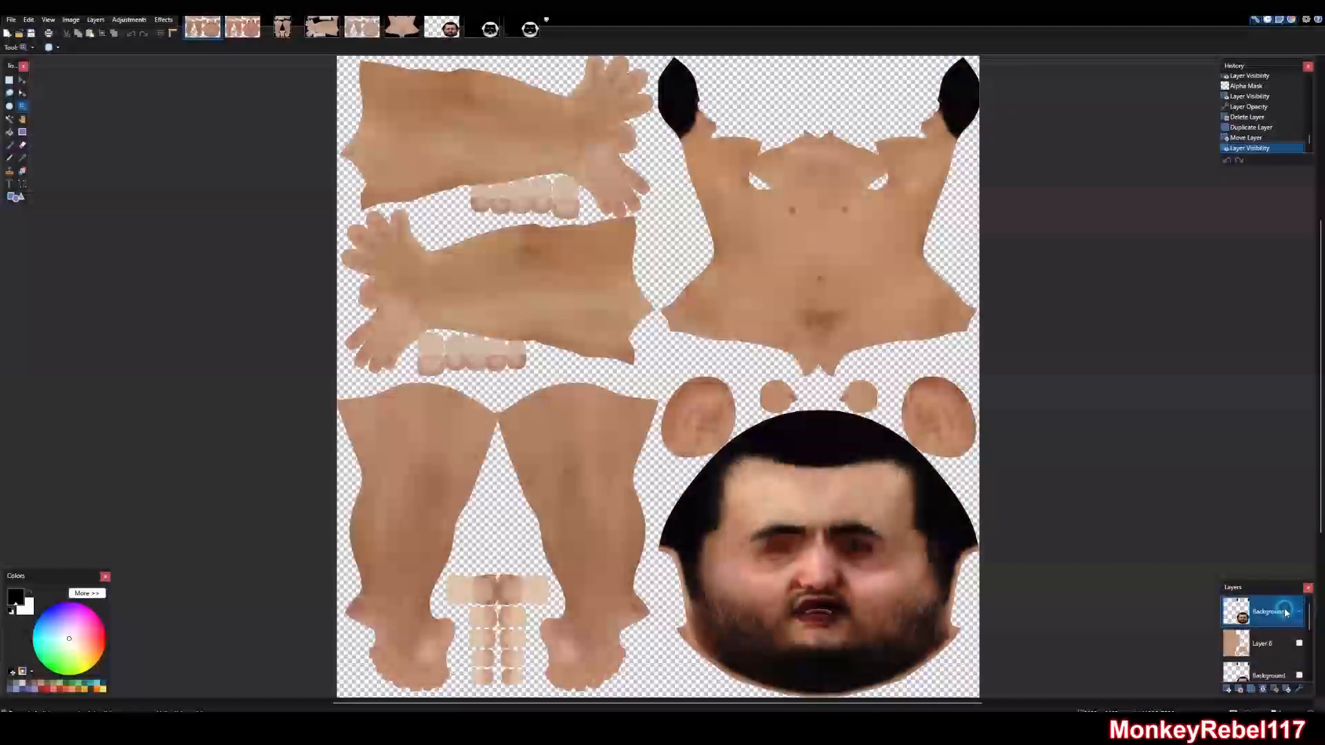
# Apply the Alpha Mask effect from the clipboard to the top duplicated face layer, without inverting the mask or mixing alpha
pyautogui.click(157, 28)
pyautogui.click(213, 300)
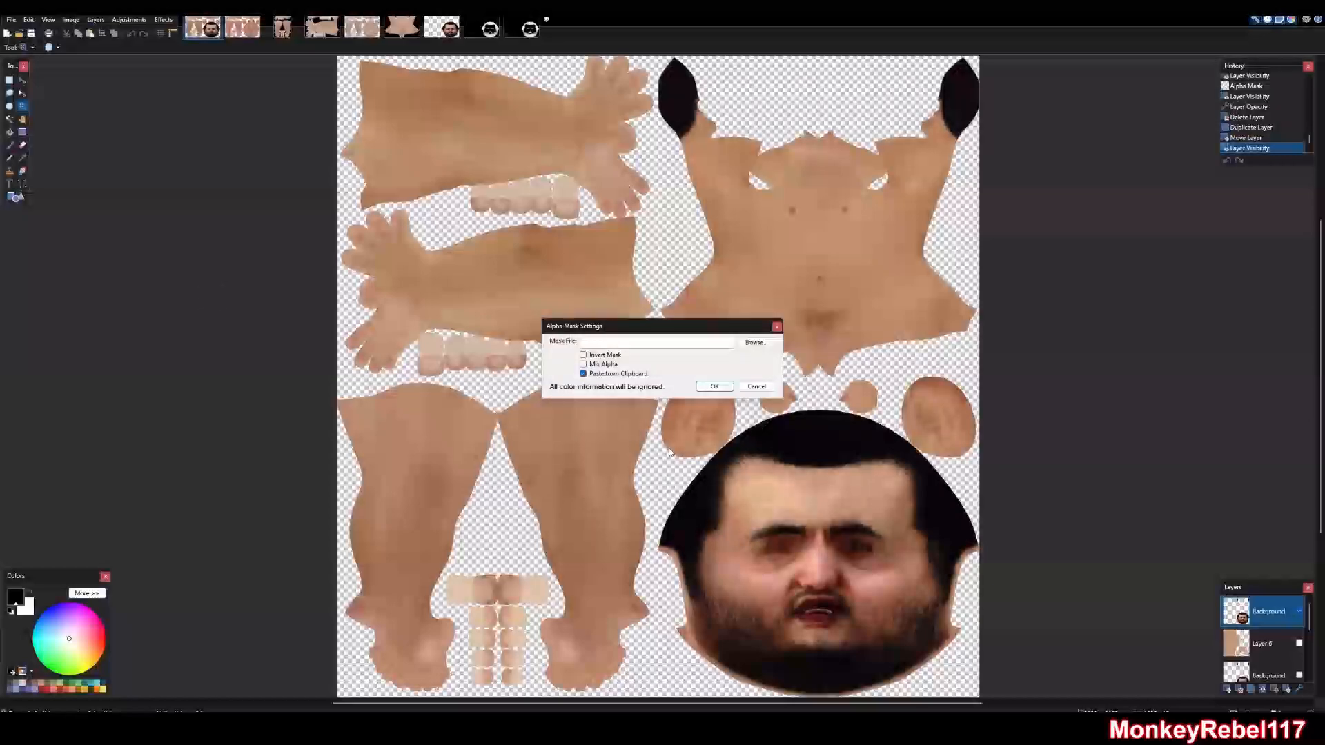
pyautogui.click(714, 387)
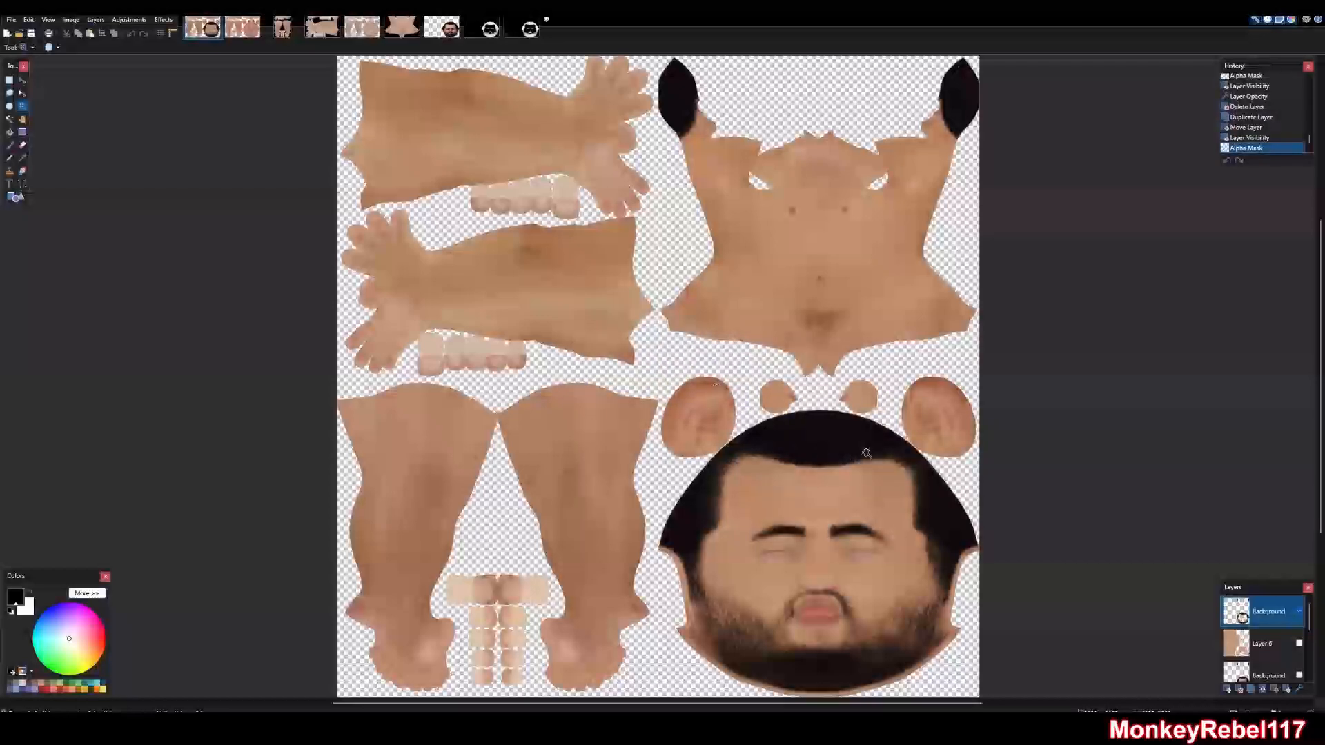
# Duplicate the unmasked Background face layer beneath Layer 6, place the copy directly above Layer 6 and make it visible
pyautogui.click(1257, 679)
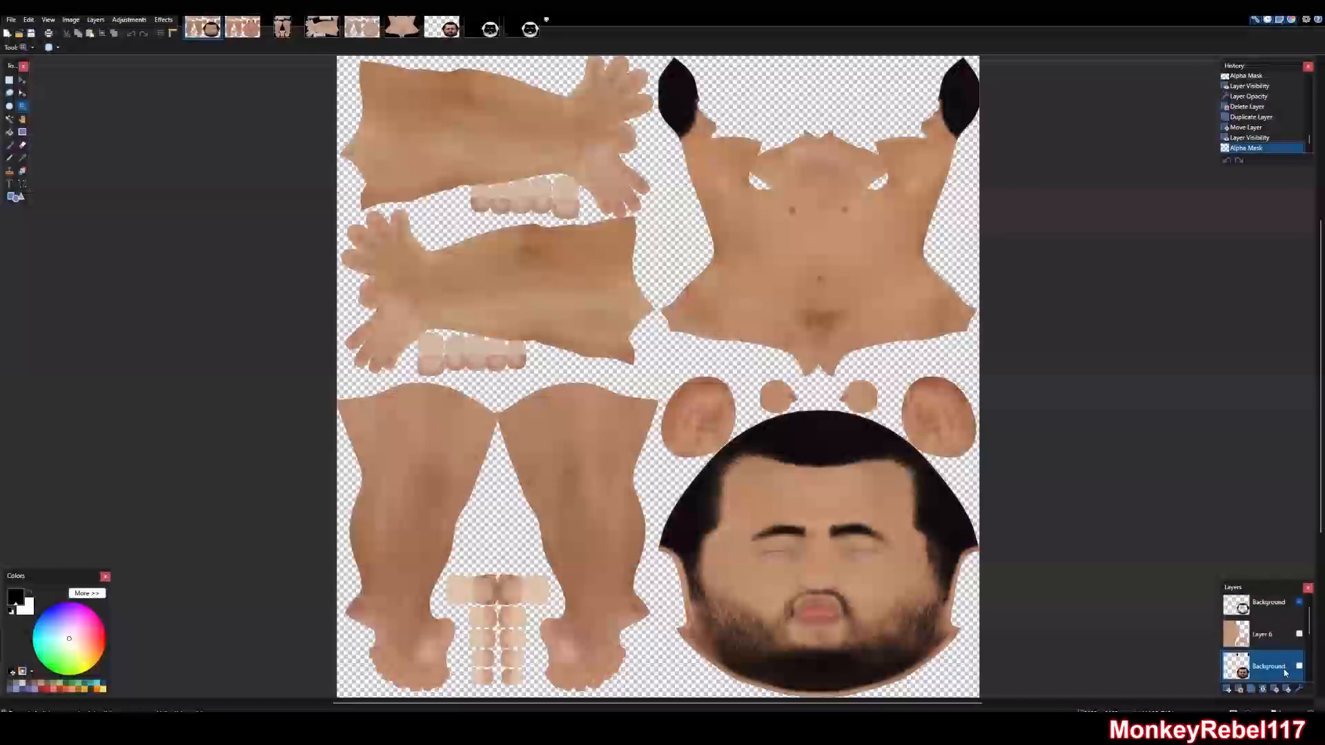
pyautogui.click(1251, 689)
pyautogui.moveTo(1265, 671); pyautogui.dragTo(1266, 633)
pyautogui.click(1299, 611)
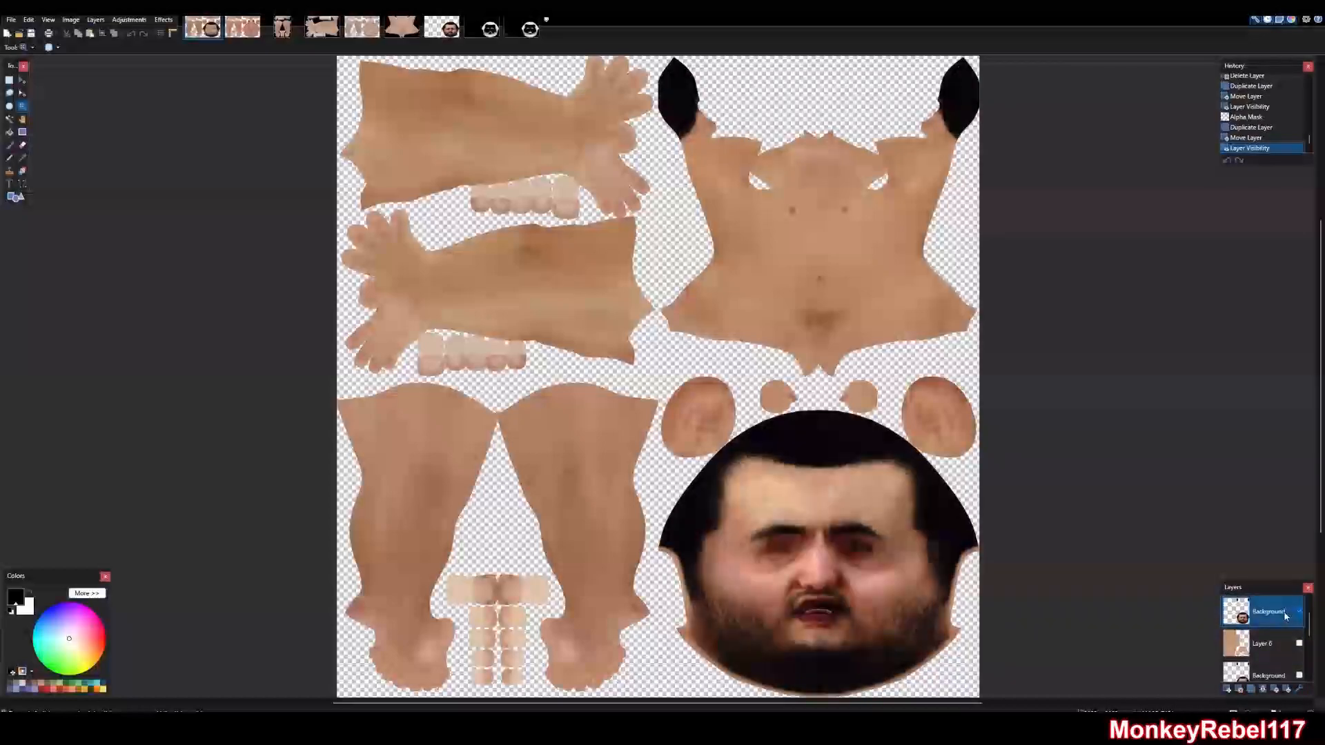
# Reduce the unmasked face copy's opacity so its facial details partly blend into the uniform skin tone beneath
pyautogui.doubleClick(1280, 611)
pyautogui.moveTo(682, 360)
pyautogui.mouseDown()
pyautogui.moveTo(580, 360)
pyautogui.moveTo(704, 361)
pyautogui.mouseUp()
pyautogui.click(656, 359)
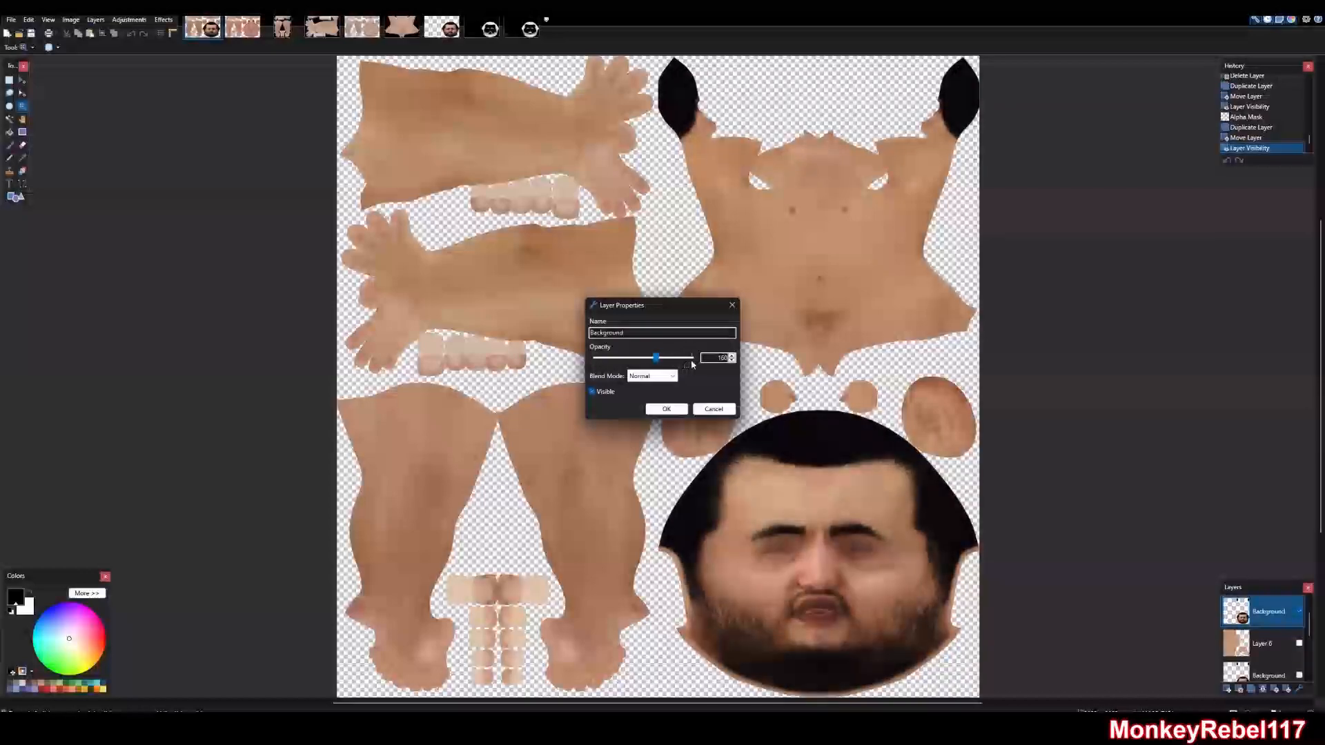
pyautogui.press('Return')
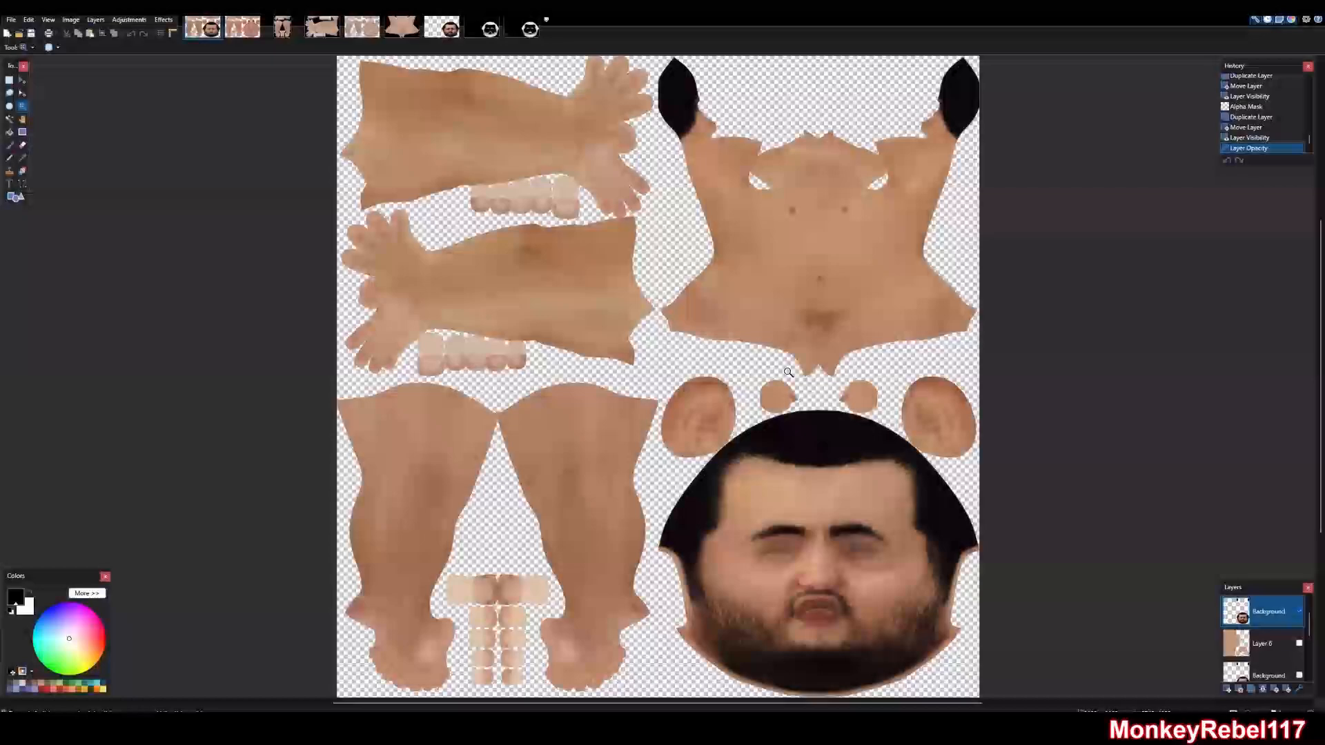
pyautogui.scroll(-7, 574, 463)
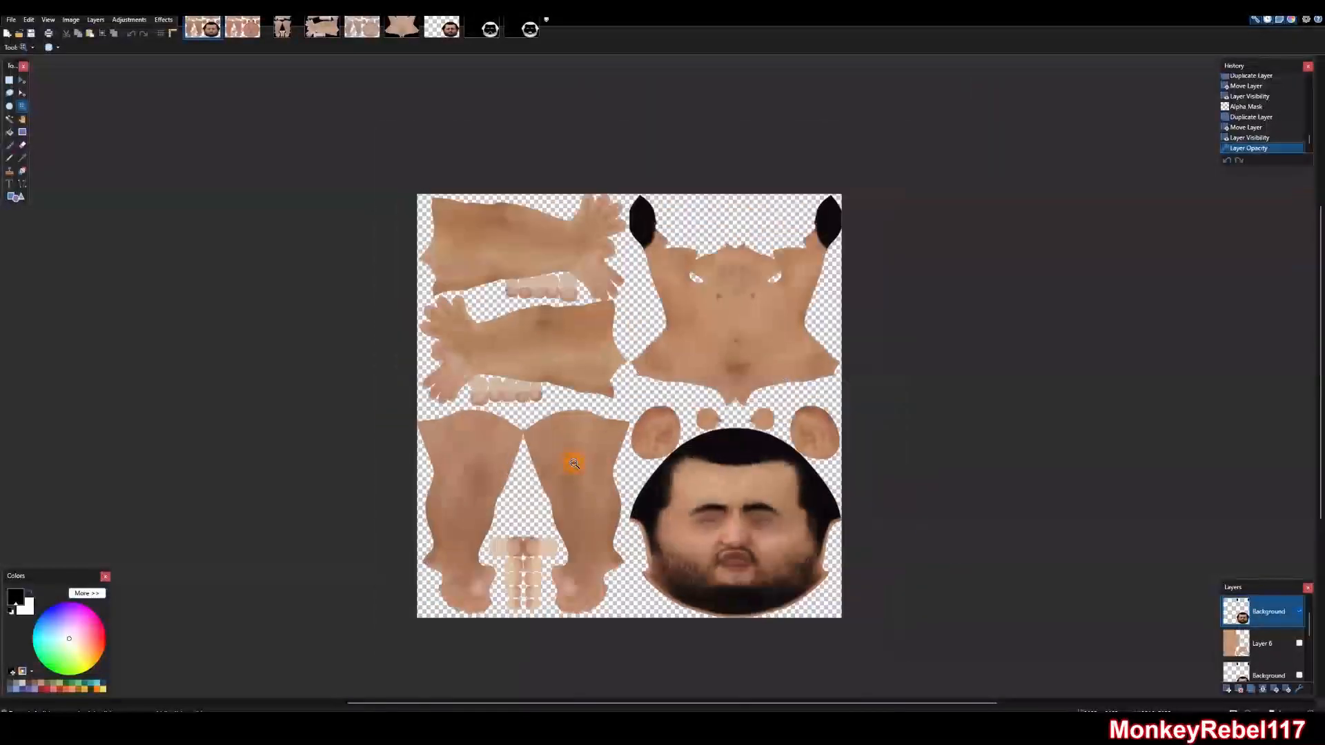
pyautogui.moveTo(899, 636); pyautogui.dragTo(328, 220)
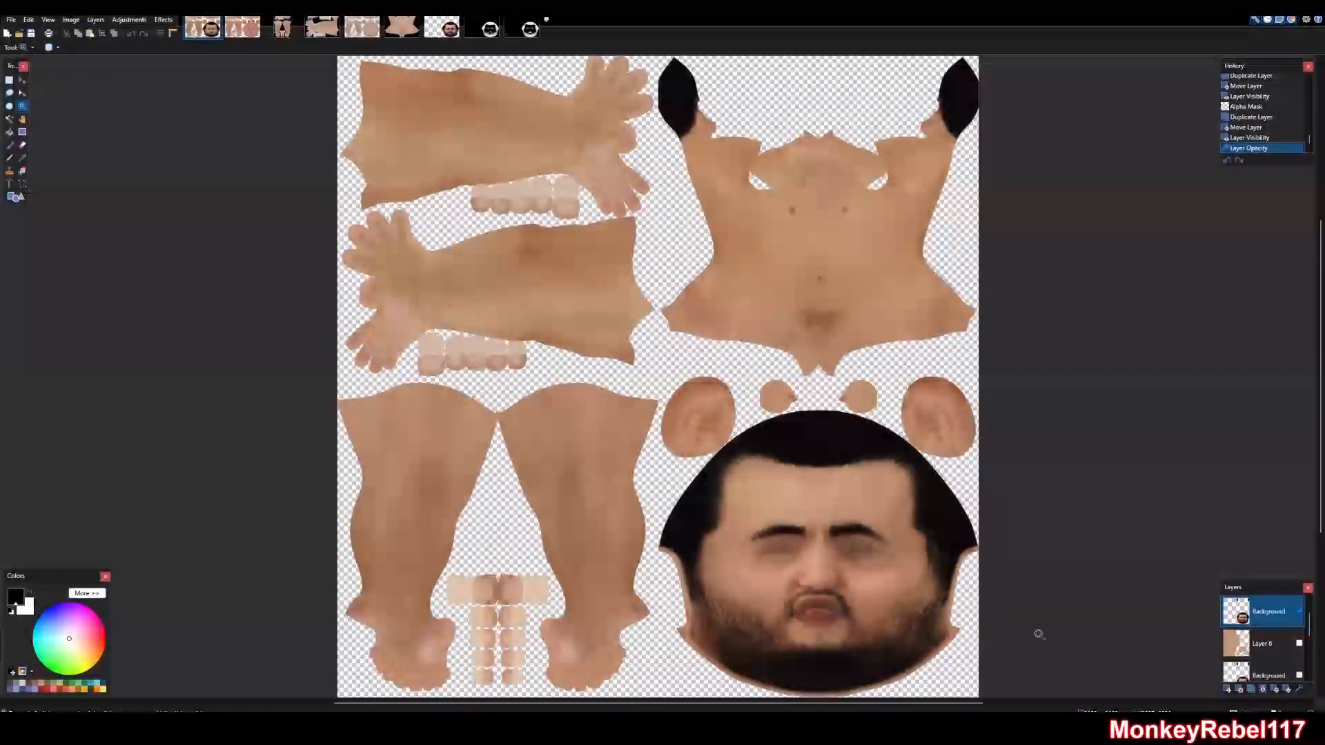
pyautogui.doubleClick(1268, 612)
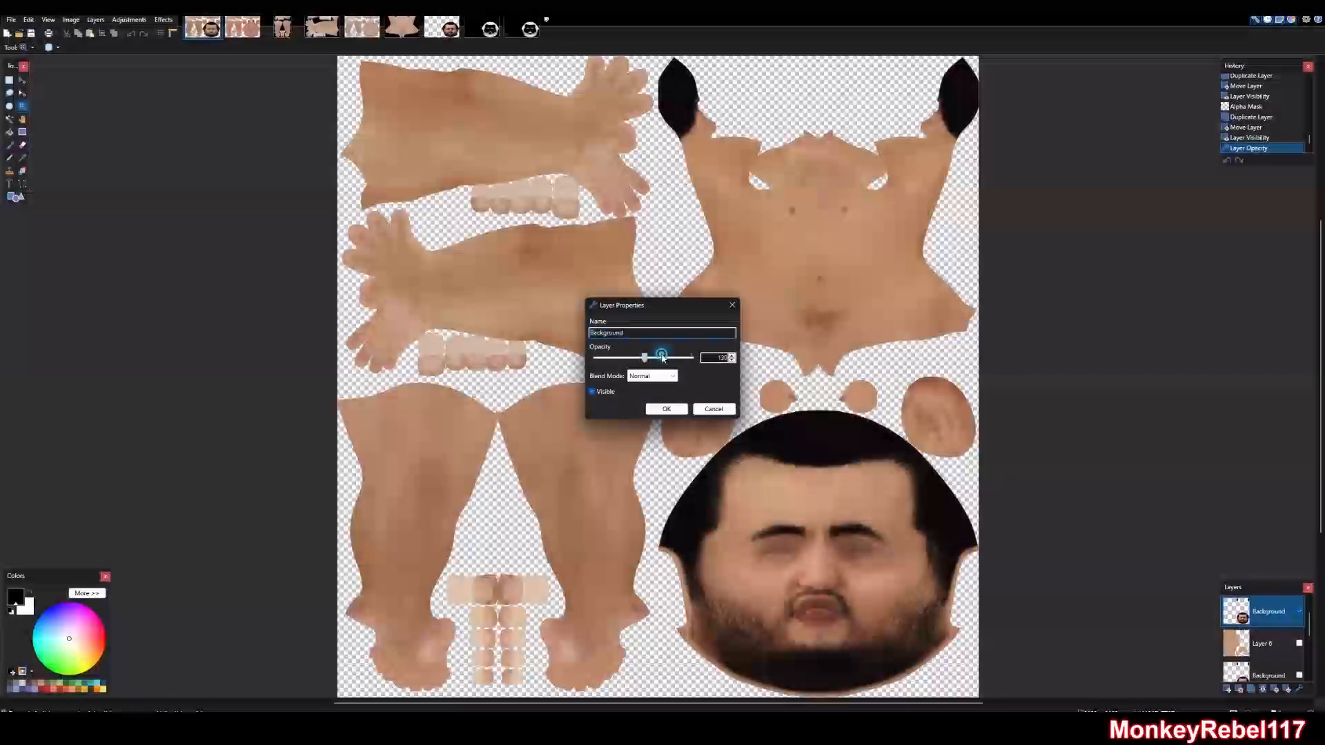
pyautogui.moveTo(663, 358); pyautogui.dragTo(768, 360)
pyautogui.moveTo(647, 368)
pyautogui.mouseDown()
pyautogui.moveTo(686, 371)
pyautogui.moveTo(659, 371)
pyautogui.mouseUp()
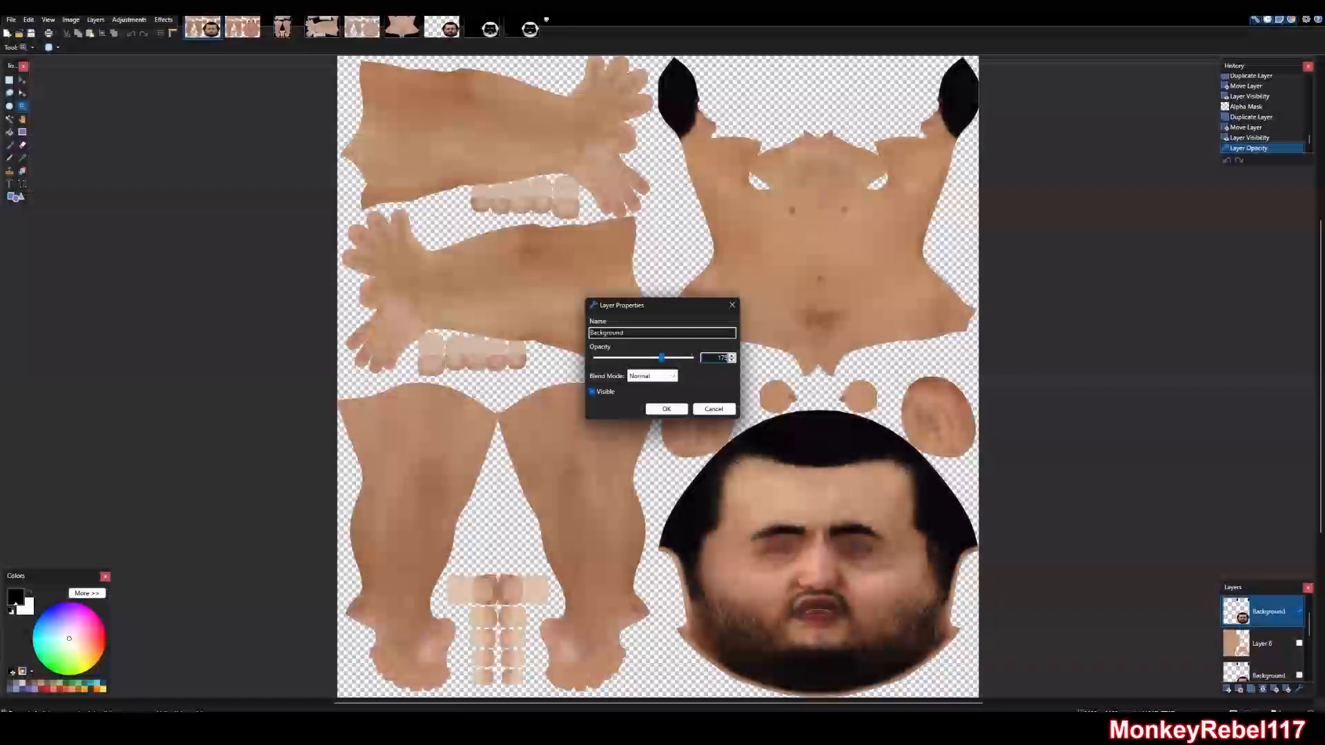
pyautogui.press('Return')
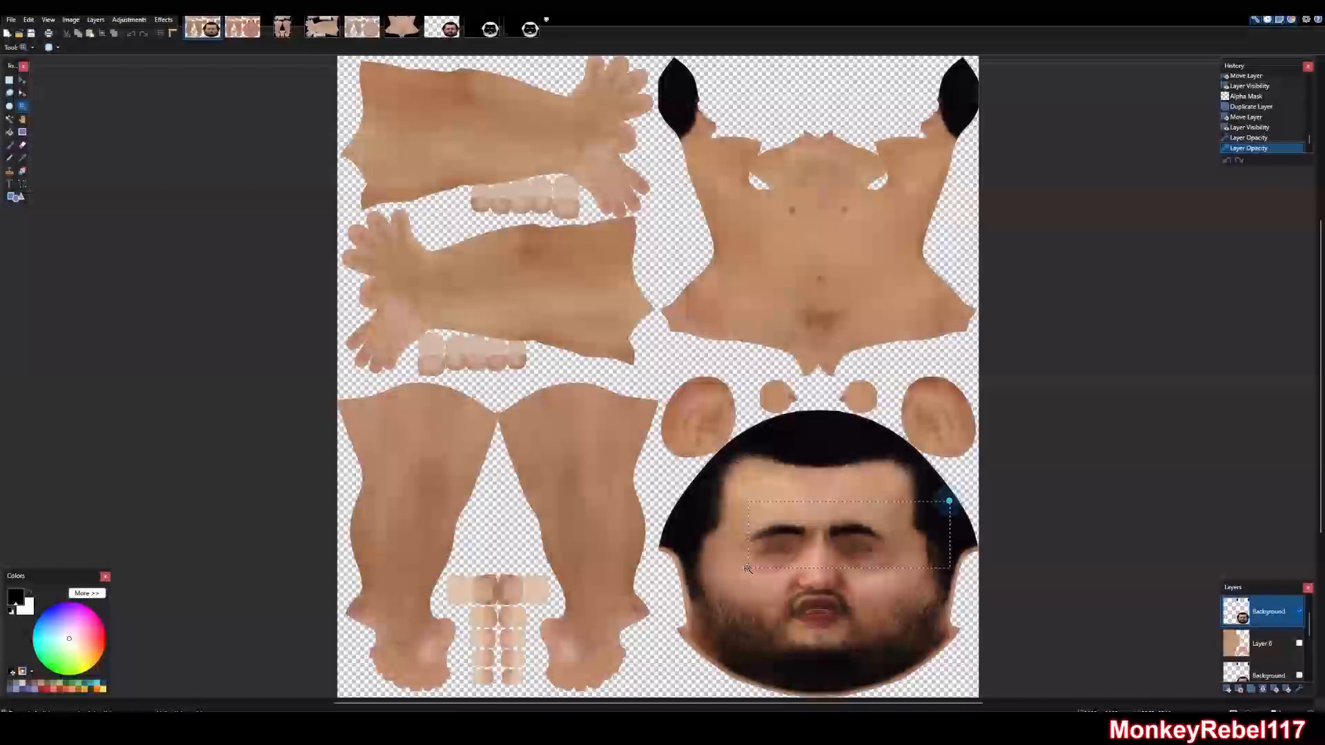
# Cover the small round blemish on the right-hand eyelid with skin cloned from the opposite eyelid, using the Clone Stamp
pyautogui.moveTo(949, 504); pyautogui.dragTo(745, 564)
pyautogui.moveTo(946, 571); pyautogui.dragTo(2, 184)
pyautogui.scroll(-1, 515, 271)
pyautogui.moveTo(407, 204); pyautogui.dragTo(1255, 543)
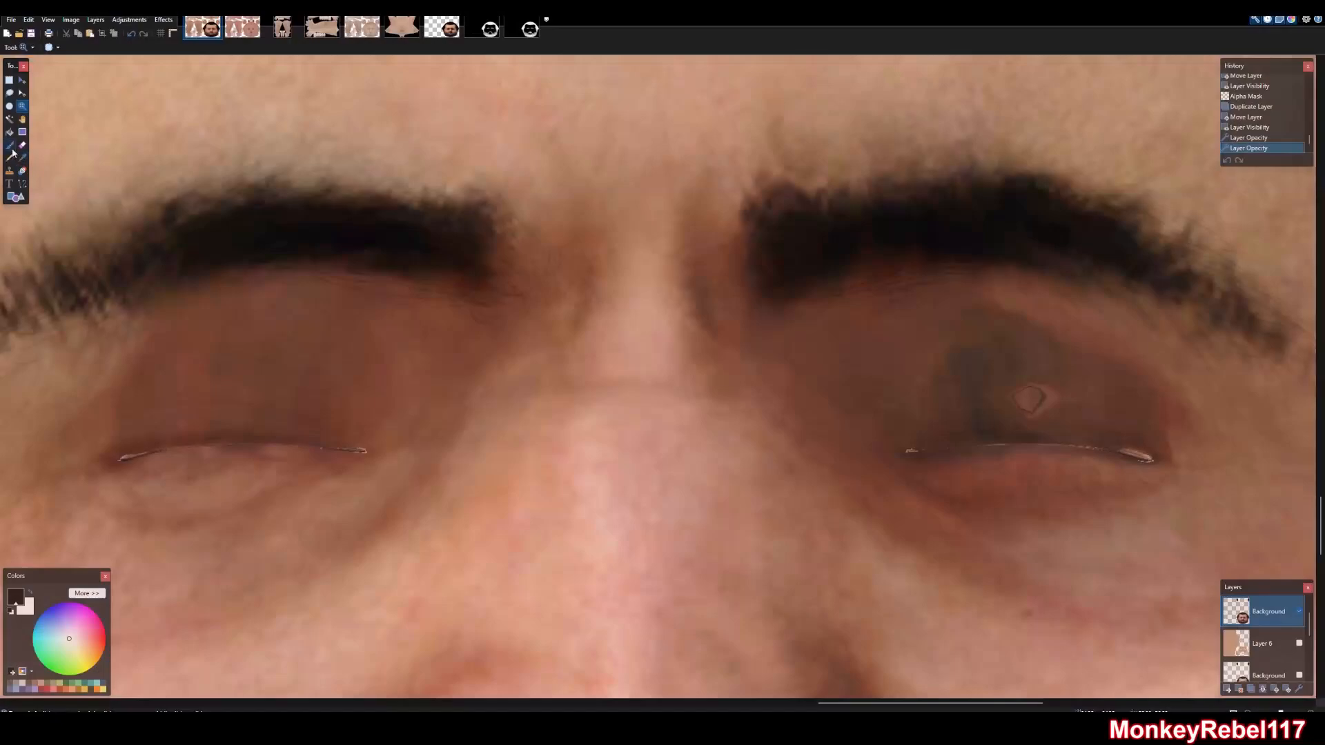
pyautogui.click(14, 172)
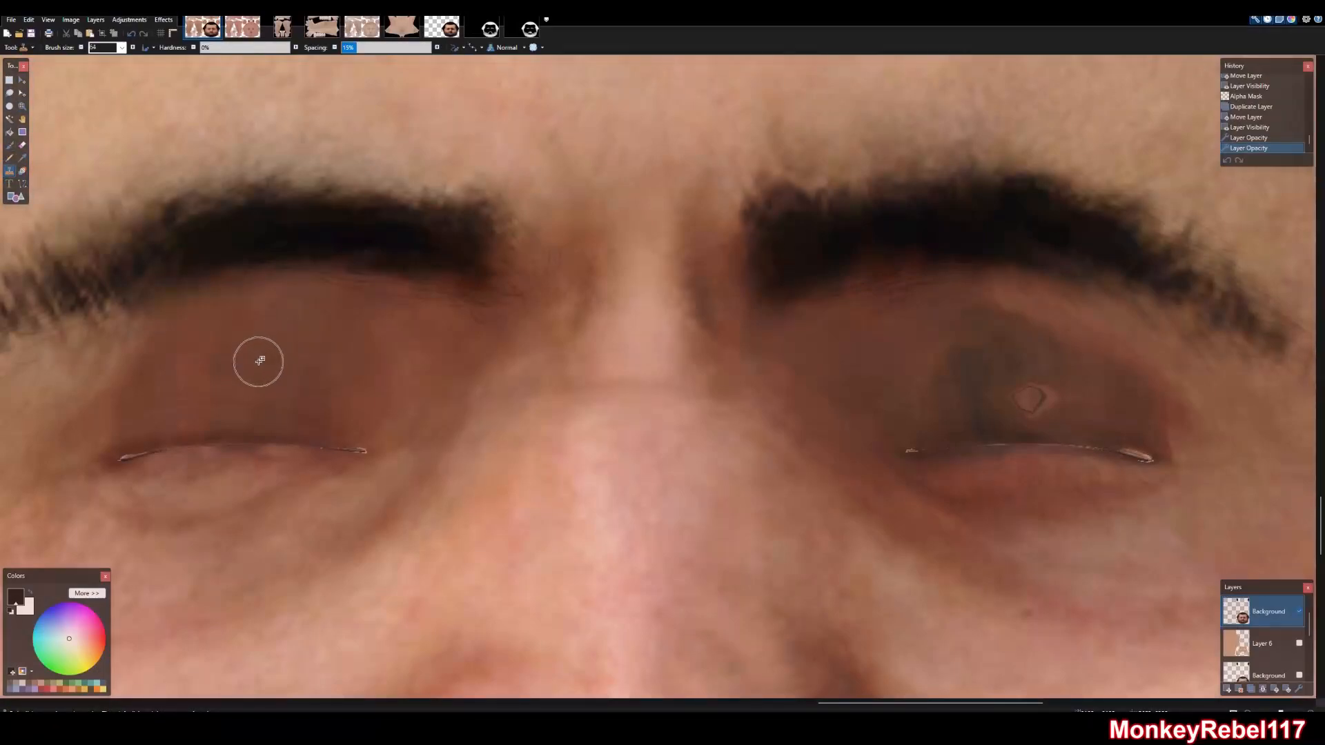
pyautogui.keyDown('ctrl'); pyautogui.click(259, 367); pyautogui.keyUp('ctrl')
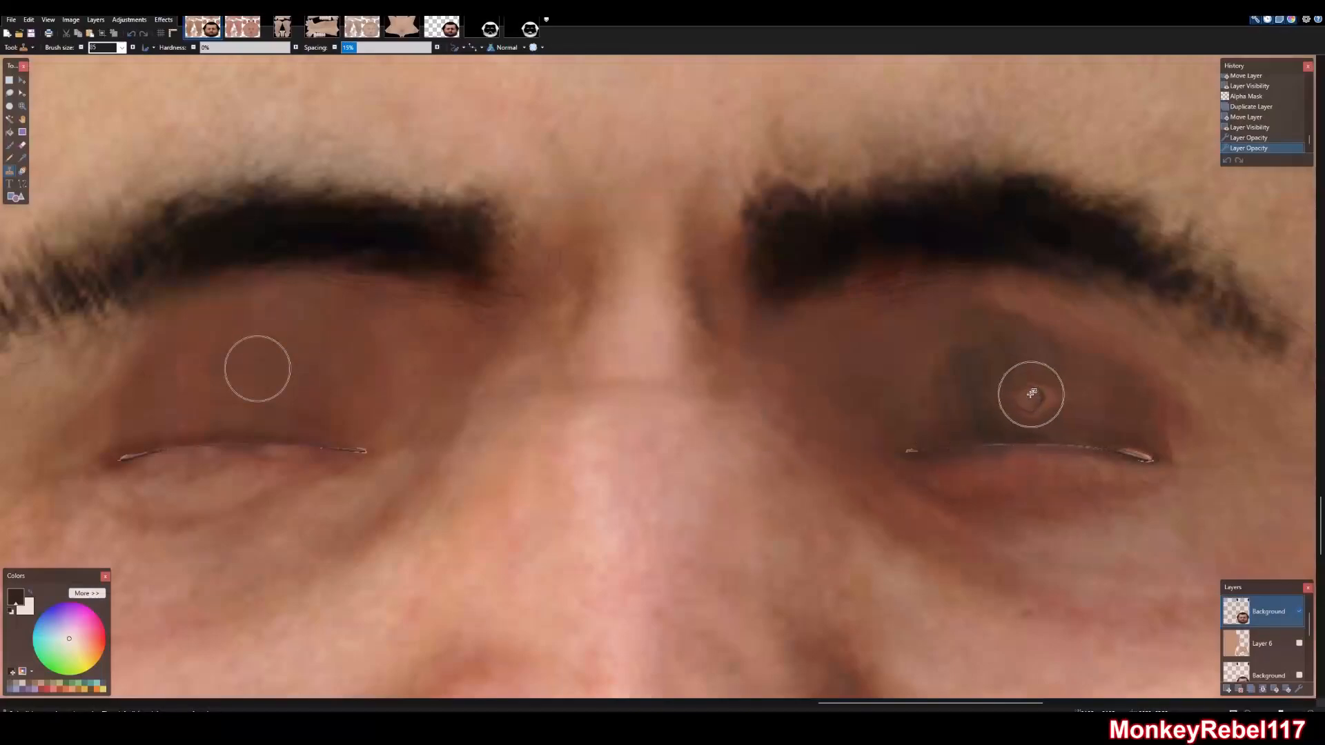
pyautogui.moveTo(1020, 396)
pyautogui.mouseDown()
pyautogui.moveTo(1043, 373)
pyautogui.moveTo(1003, 381)
pyautogui.moveTo(1006, 393)
pyautogui.moveTo(984, 406)
pyautogui.moveTo(1010, 390)
pyautogui.moveTo(1055, 387)
pyautogui.mouseUp()
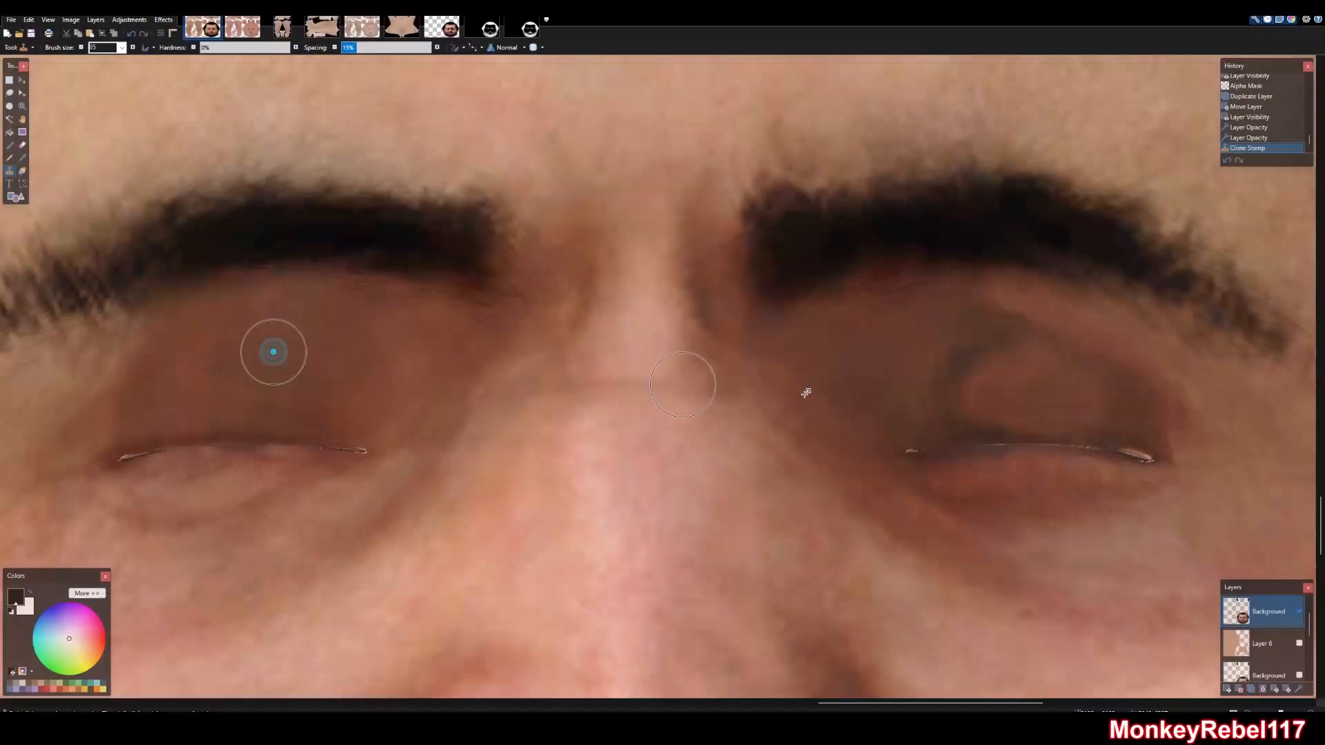
# Clone out the dark patch and uneven shading around the right-hand eyelid using fresh samples from the opposite eyelid
pyautogui.moveTo(985, 333)
pyautogui.mouseDown()
pyautogui.moveTo(970, 332)
pyautogui.moveTo(1002, 338)
pyautogui.moveTo(966, 343)
pyautogui.mouseUp()
pyautogui.keyDown('ctrl'); pyautogui.click(327, 355); pyautogui.keyUp('ctrl')
pyautogui.moveTo(940, 391); pyautogui.dragTo(951, 390)
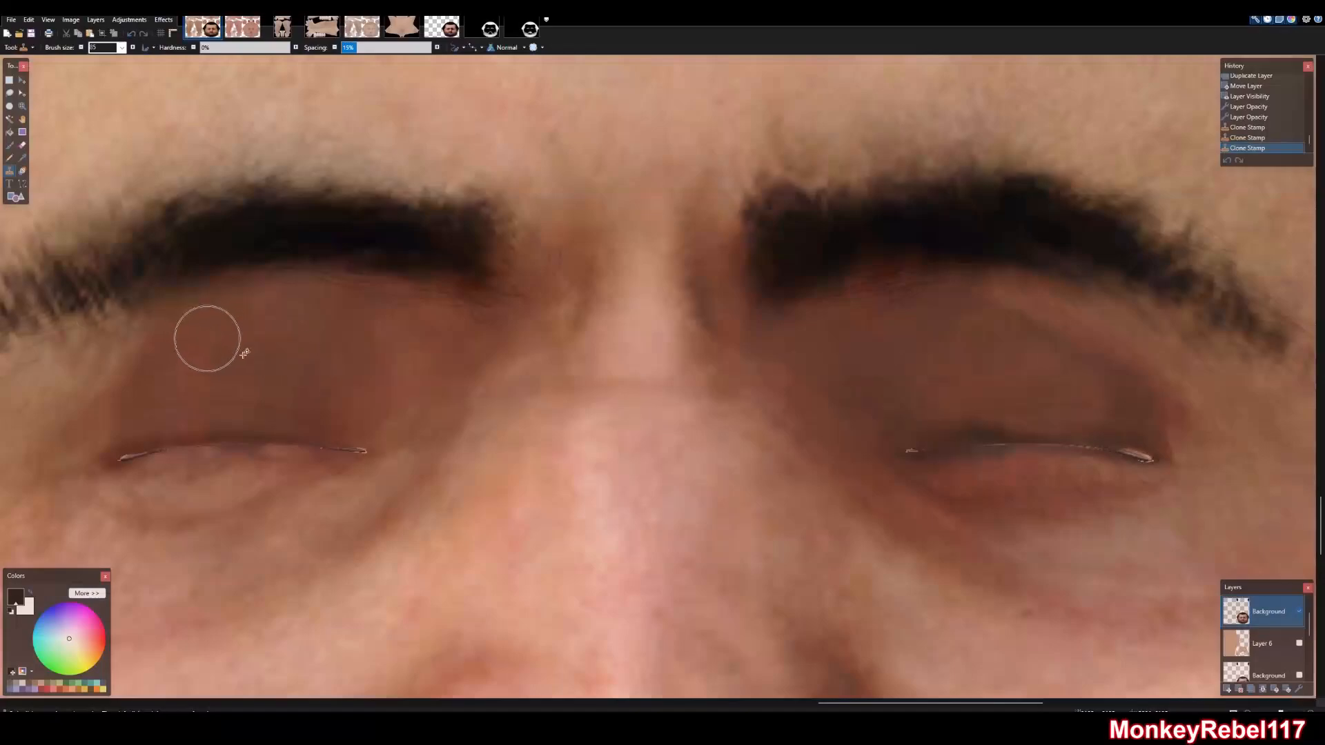
pyautogui.moveTo(1118, 405)
pyautogui.mouseDown()
pyautogui.moveTo(1057, 377)
pyautogui.moveTo(1074, 374)
pyautogui.moveTo(1041, 334)
pyautogui.moveTo(1075, 347)
pyautogui.mouseUp()
pyautogui.keyDown('ctrl'); pyautogui.click(229, 367); pyautogui.keyUp('ctrl')
pyautogui.keyDown('ctrl'); pyautogui.click(311, 360); pyautogui.keyUp('ctrl')
pyautogui.keyDown('ctrl'); pyautogui.click(264, 373); pyautogui.keyUp('ctrl')
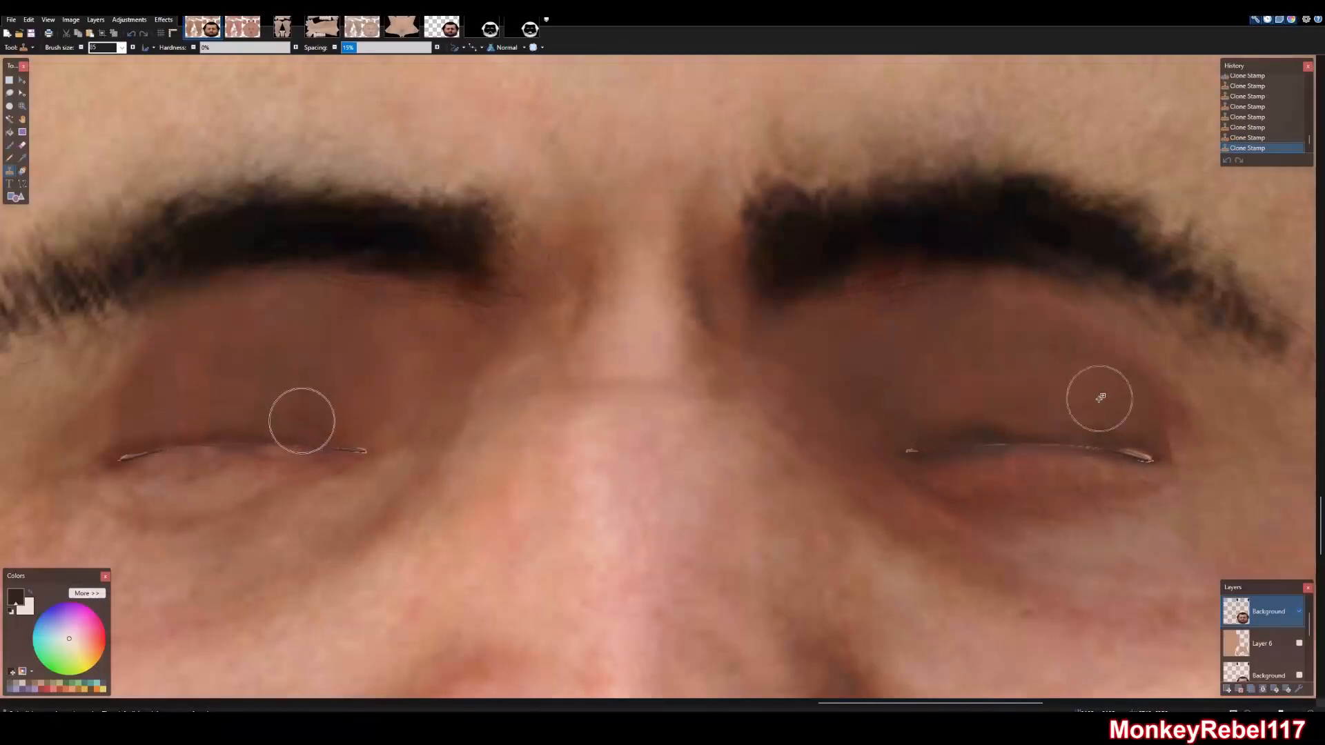
# Clone nearby dark skin over the pale spot and light line at the left-hand corner of the mouth
pyautogui.scroll(-5, 625, 370)
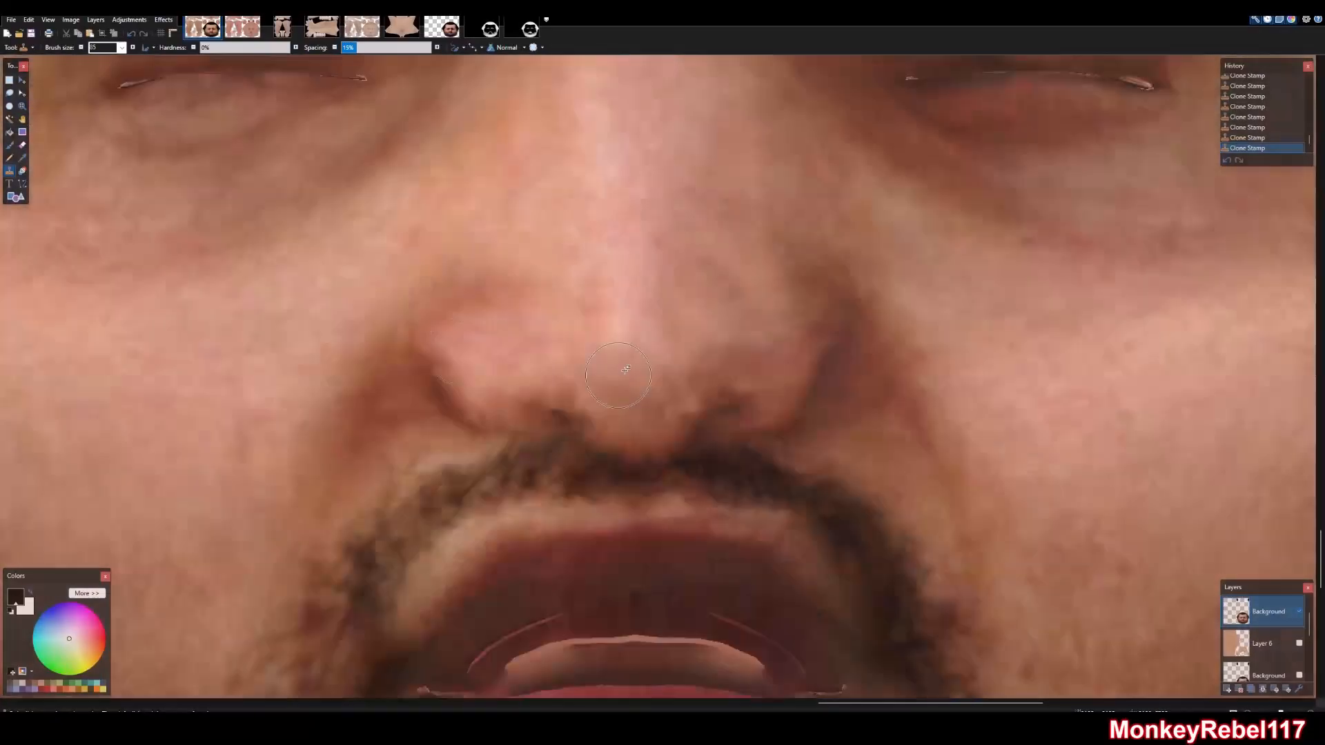
pyautogui.scroll(-3, 625, 370)
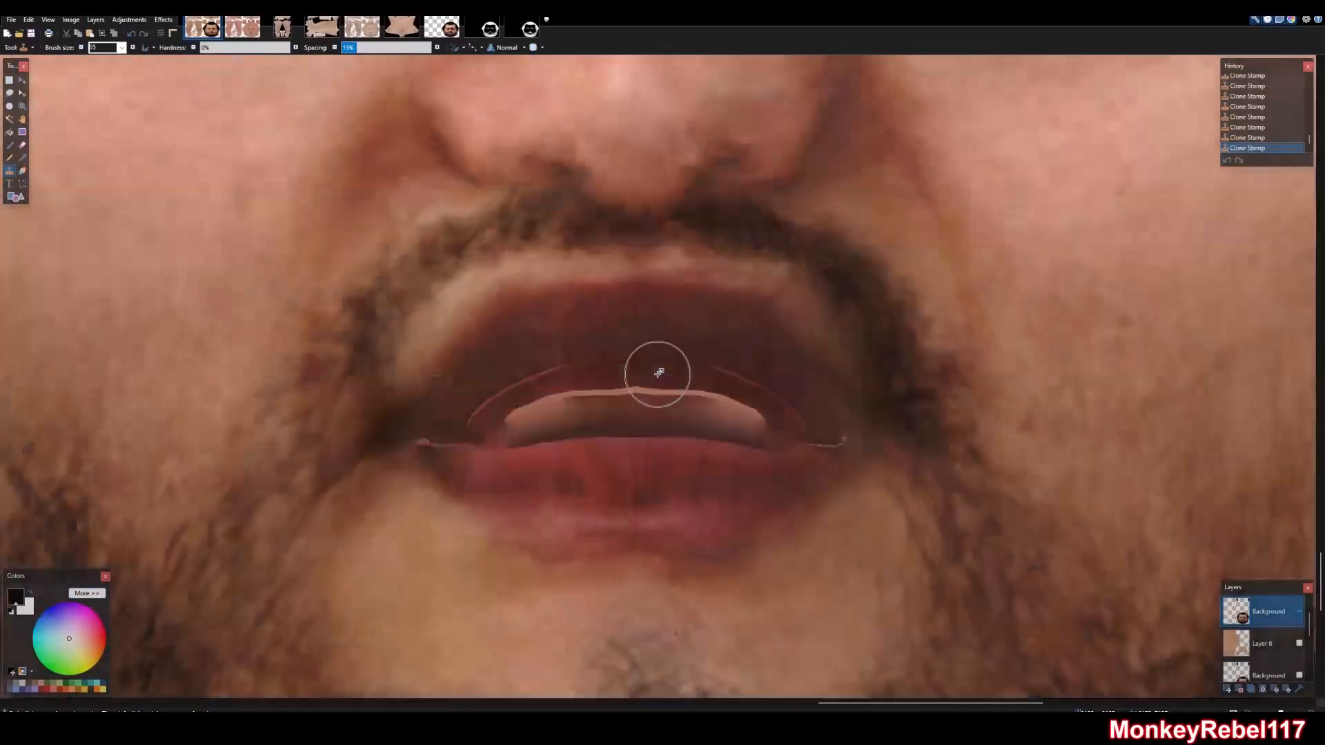
pyautogui.click(22, 106)
pyautogui.moveTo(657, 383); pyautogui.dragTo(371, 479)
pyautogui.rightClick(371, 479)
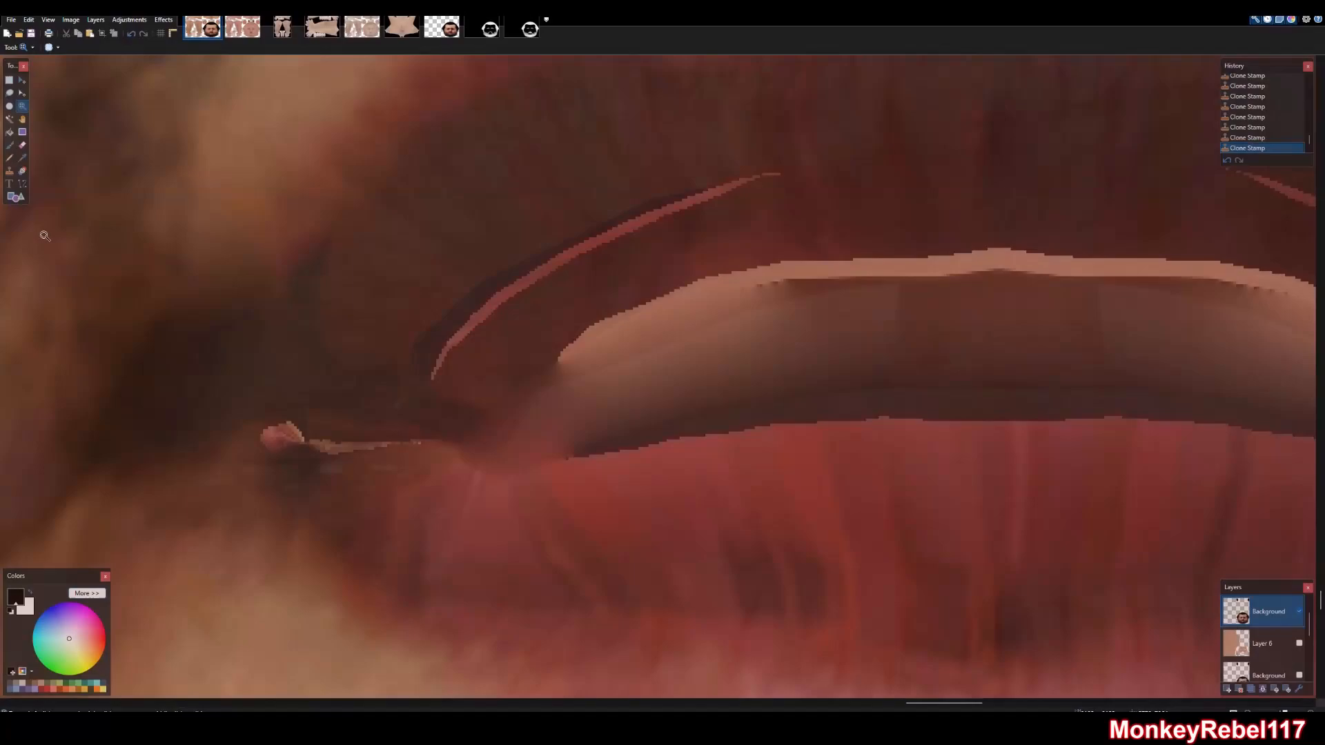
pyautogui.click(10, 176)
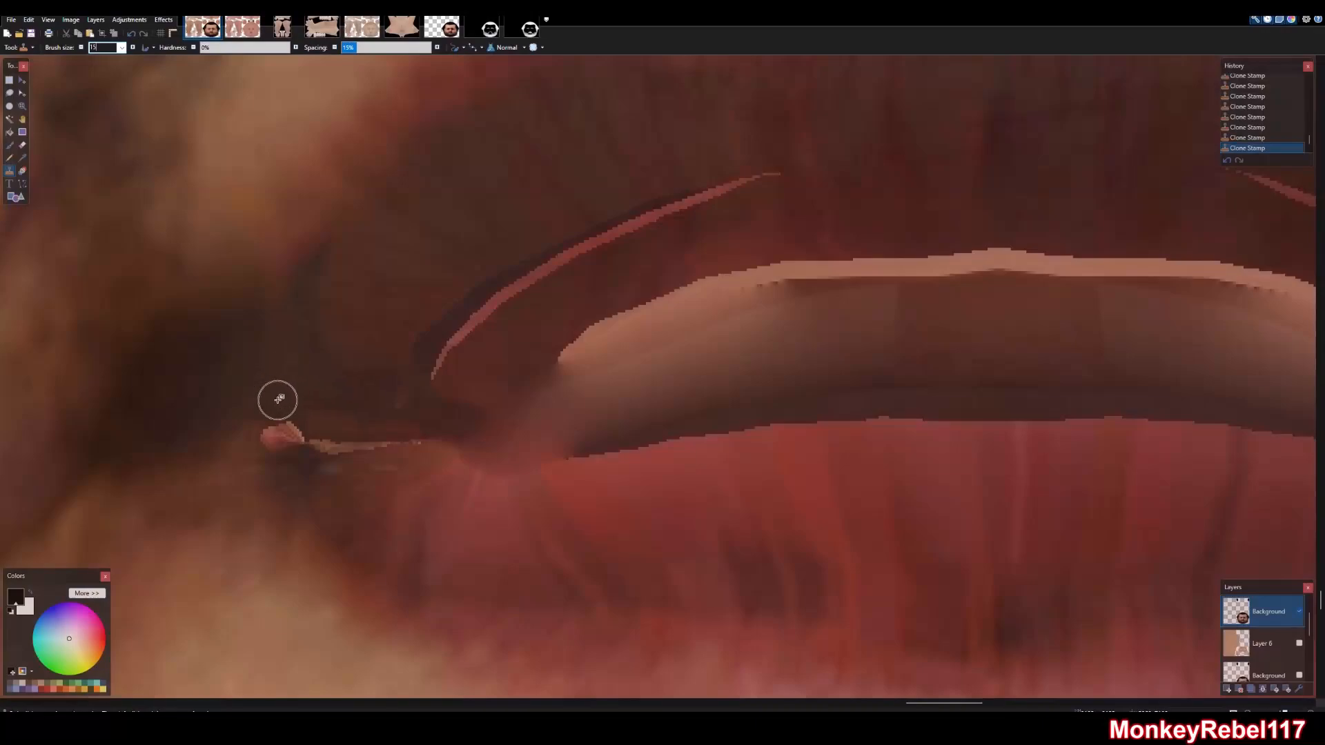
pyautogui.moveTo(276, 440)
pyautogui.mouseDown()
pyautogui.moveTo(269, 429)
pyautogui.moveTo(346, 441)
pyautogui.moveTo(313, 444)
pyautogui.moveTo(384, 437)
pyautogui.mouseUp()
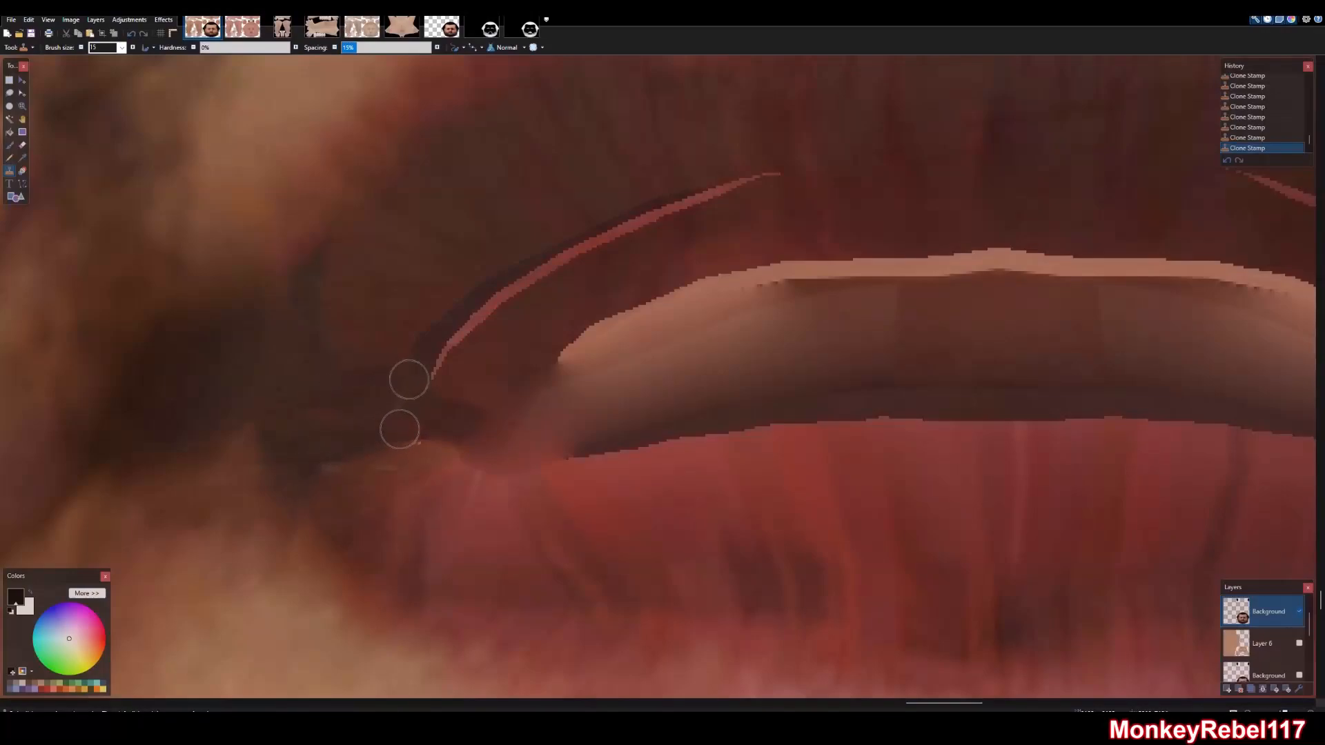
pyautogui.keyDown('ctrl'); pyautogui.click(312, 392); pyautogui.keyUp('ctrl')
pyautogui.moveTo(412, 430); pyautogui.dragTo(422, 432)
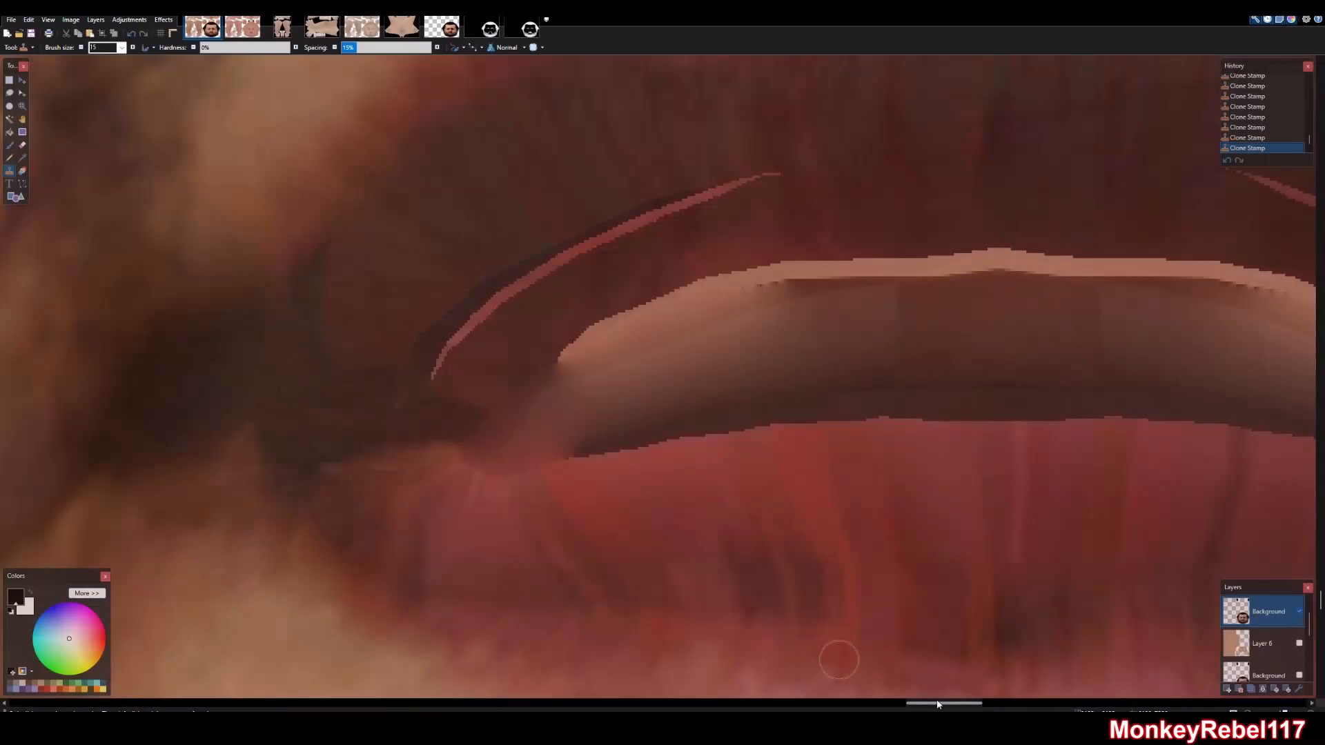
# Clone nearby dark skin over the pale seam at the mouth corner on the image's right side with Clone Stamp
pyautogui.moveTo(937, 703); pyautogui.dragTo(1000, 703)
pyautogui.keyDown('ctrl'); pyautogui.click(606, 385); pyautogui.keyUp('ctrl')
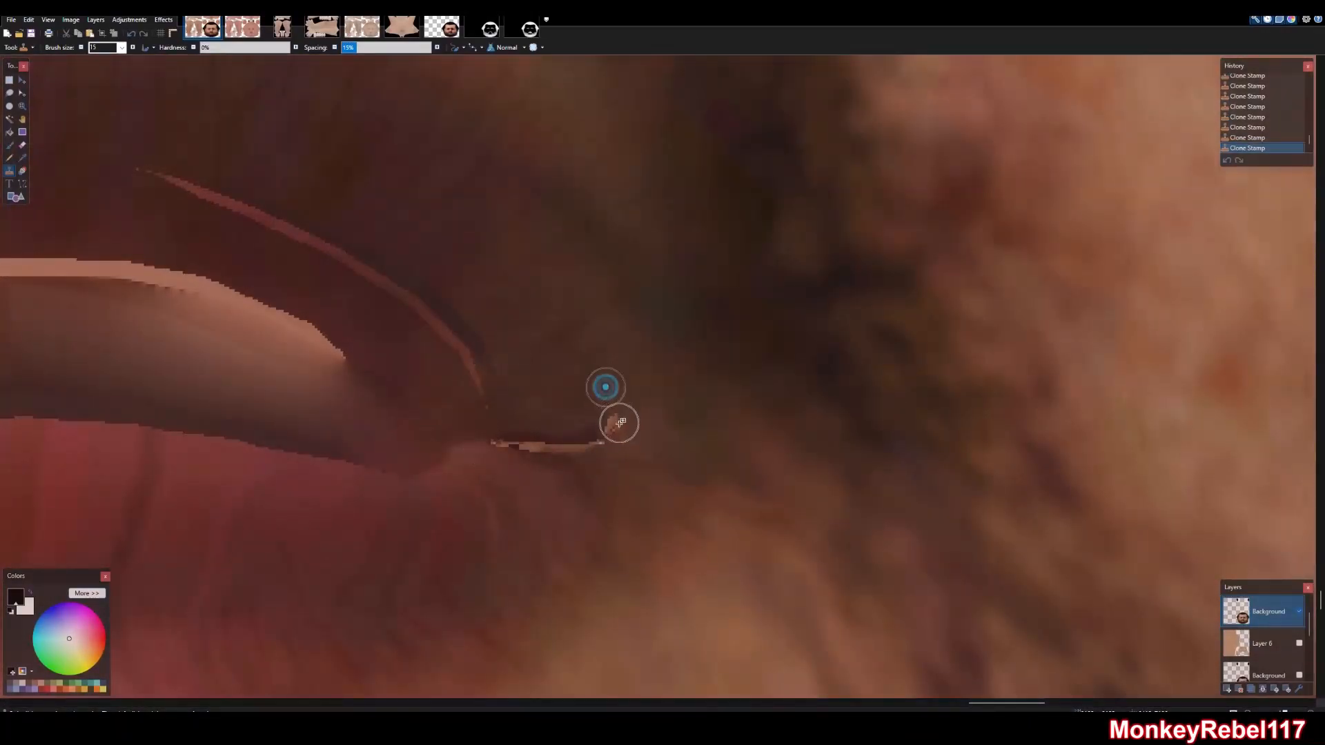
pyautogui.moveTo(618, 422)
pyautogui.mouseDown()
pyautogui.moveTo(588, 384)
pyautogui.moveTo(596, 452)
pyautogui.moveTo(594, 436)
pyautogui.moveTo(512, 434)
pyautogui.moveTo(557, 427)
pyautogui.moveTo(507, 431)
pyautogui.mouseUp()
pyautogui.keyDown('ctrl'); pyautogui.click(603, 398); pyautogui.keyUp('ctrl')
pyautogui.keyDown('ctrl'); pyautogui.click(567, 401); pyautogui.keyUp('ctrl')
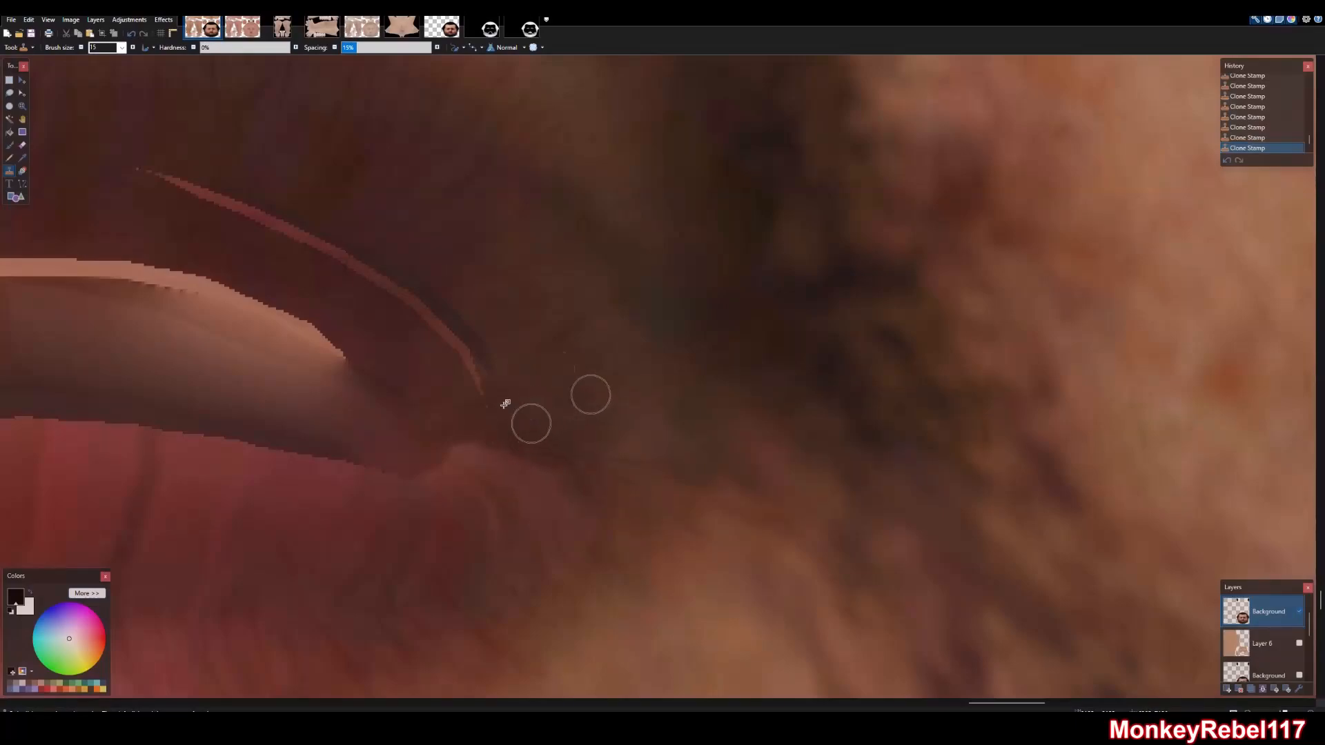
# Sample a dark red from the lips and add a new layer above the Background layer
pyautogui.click(19, 109)
pyautogui.rightClick(713, 441)
pyautogui.rightClick(713, 441)
pyautogui.rightClick(708, 449)
pyautogui.rightClick(701, 458)
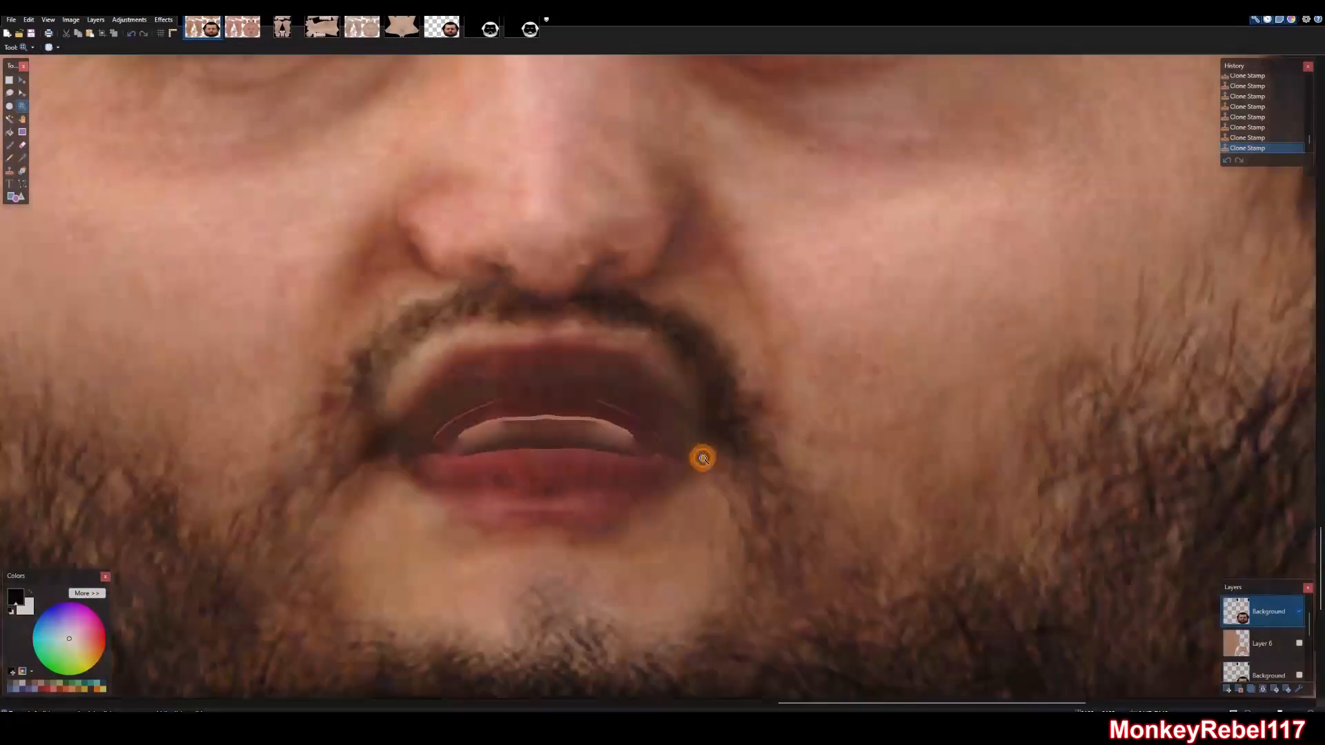
pyautogui.rightClick(703, 458)
pyautogui.moveTo(736, 512); pyautogui.dragTo(504, 346)
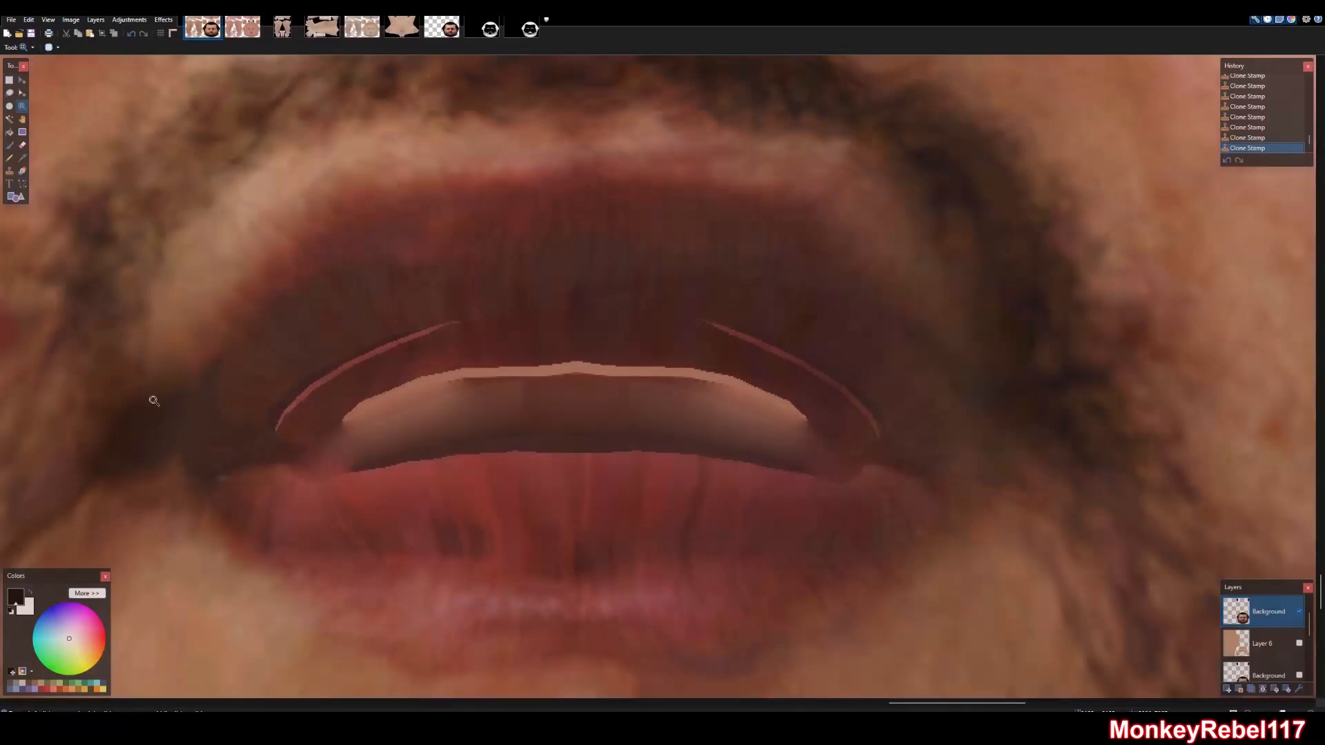
pyautogui.click(22, 157)
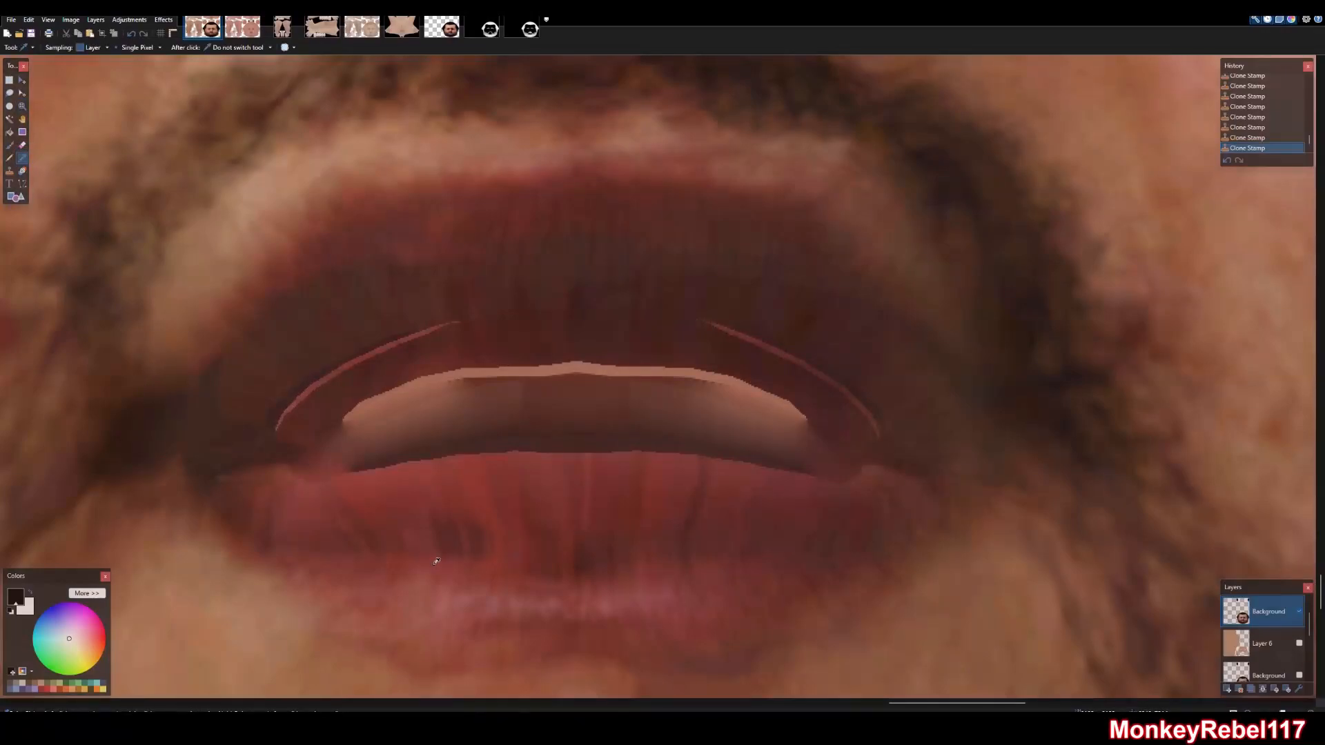
pyautogui.click(1223, 689)
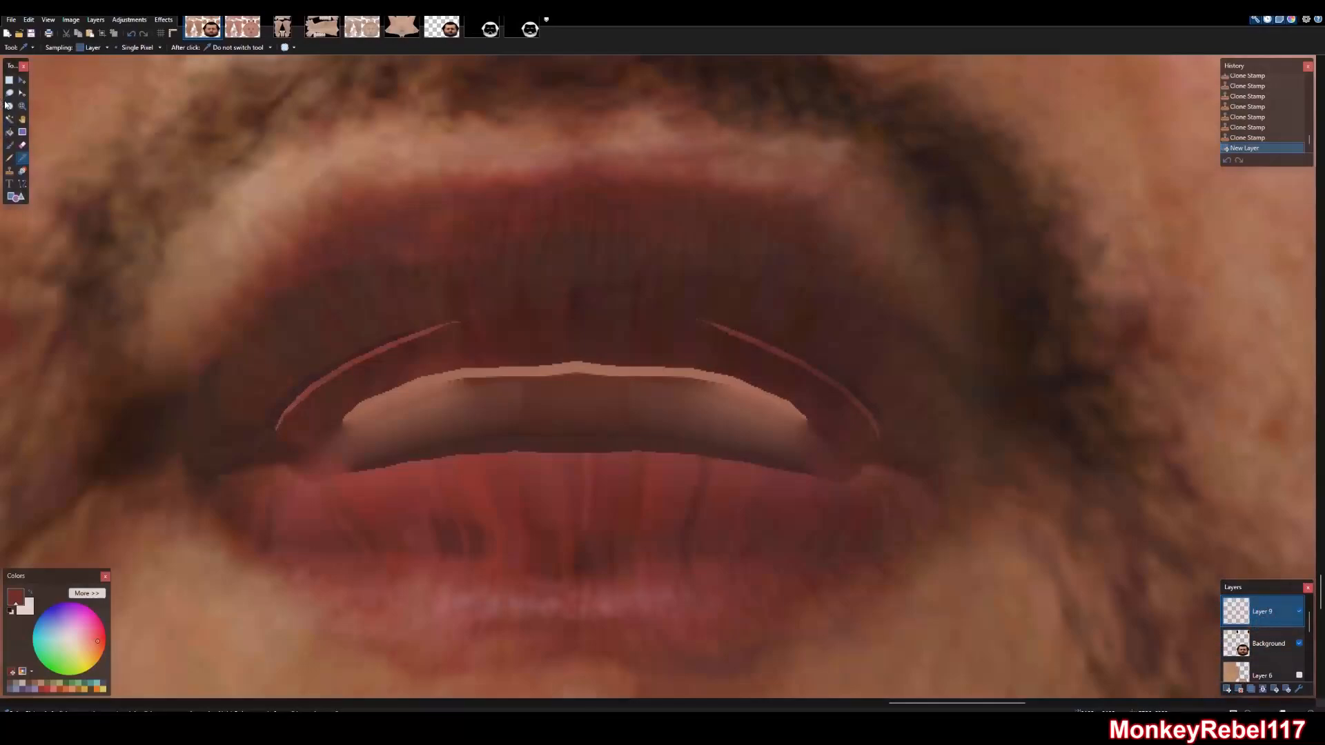
# Paint dark red over the whole mouth opening with the Paintbrush, softening its edges at 0% hardness
pyautogui.click(10, 144)
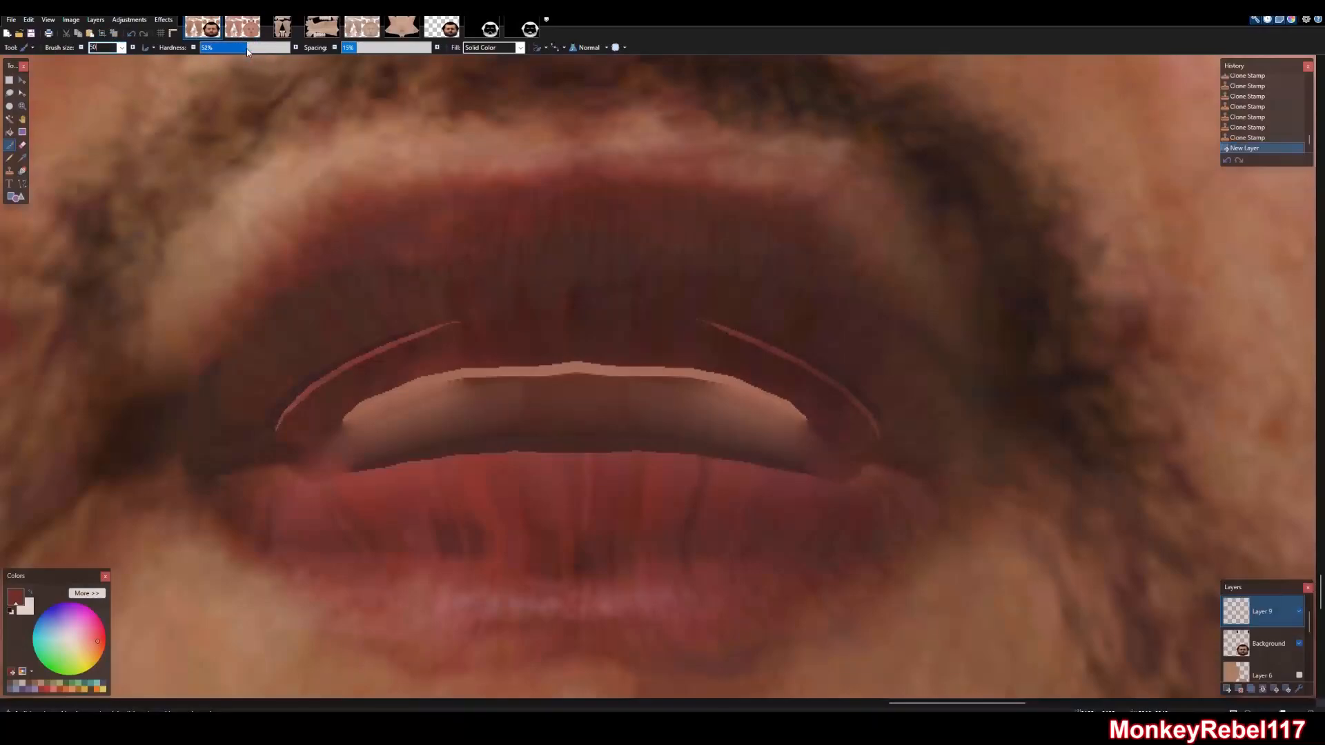
pyautogui.moveTo(600, 449)
pyautogui.mouseDown()
pyautogui.moveTo(675, 451)
pyautogui.moveTo(655, 446)
pyautogui.moveTo(754, 467)
pyautogui.moveTo(780, 450)
pyautogui.moveTo(805, 484)
pyautogui.moveTo(864, 440)
pyautogui.moveTo(807, 389)
pyautogui.moveTo(718, 348)
pyautogui.moveTo(479, 331)
pyautogui.moveTo(407, 348)
pyautogui.moveTo(294, 433)
pyautogui.moveTo(394, 469)
pyautogui.moveTo(525, 455)
pyautogui.moveTo(517, 440)
pyautogui.moveTo(729, 441)
pyautogui.moveTo(789, 407)
pyautogui.moveTo(655, 405)
pyautogui.moveTo(582, 394)
pyautogui.moveTo(574, 378)
pyautogui.moveTo(373, 419)
pyautogui.moveTo(581, 420)
pyautogui.mouseUp()
pyautogui.click(619, 430)
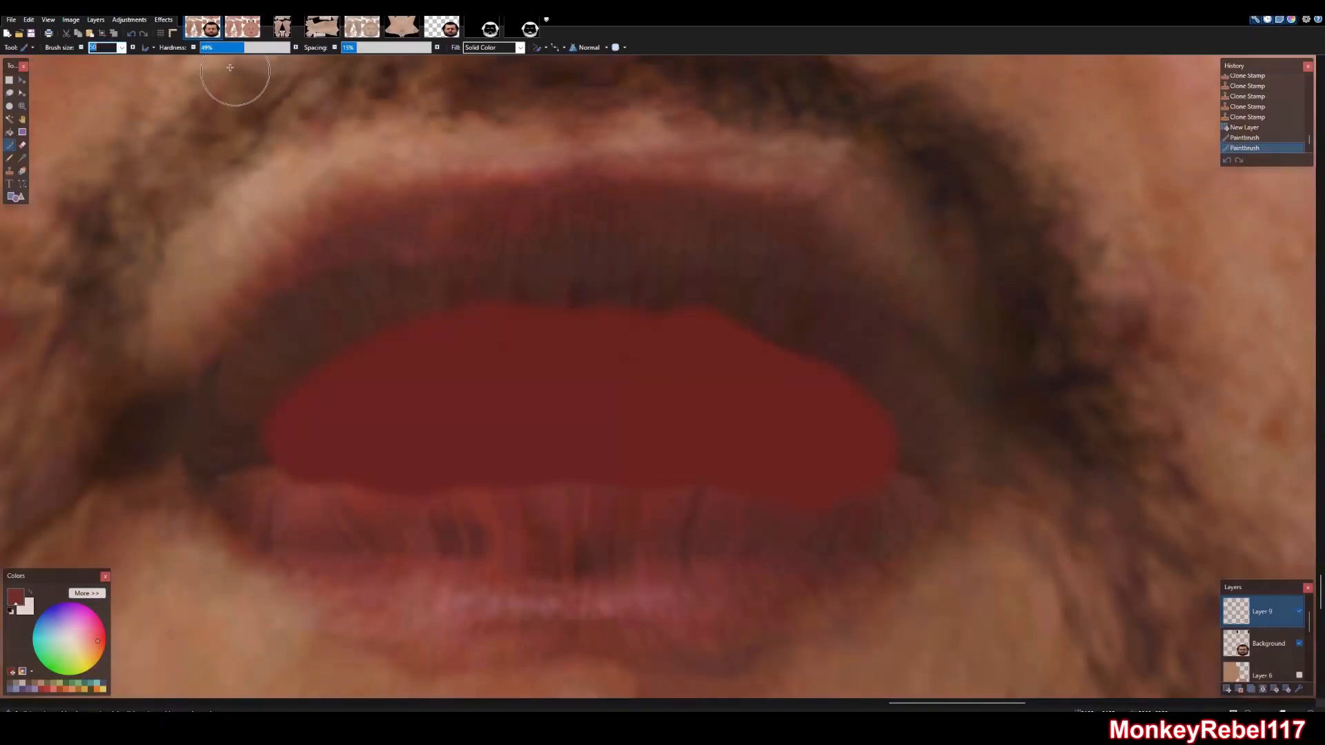
pyautogui.moveTo(784, 464)
pyautogui.mouseDown()
pyautogui.moveTo(861, 489)
pyautogui.moveTo(638, 511)
pyautogui.moveTo(629, 492)
pyautogui.moveTo(463, 477)
pyautogui.moveTo(411, 488)
pyautogui.moveTo(438, 486)
pyautogui.moveTo(336, 477)
pyautogui.moveTo(332, 495)
pyautogui.moveTo(289, 464)
pyautogui.mouseUp()
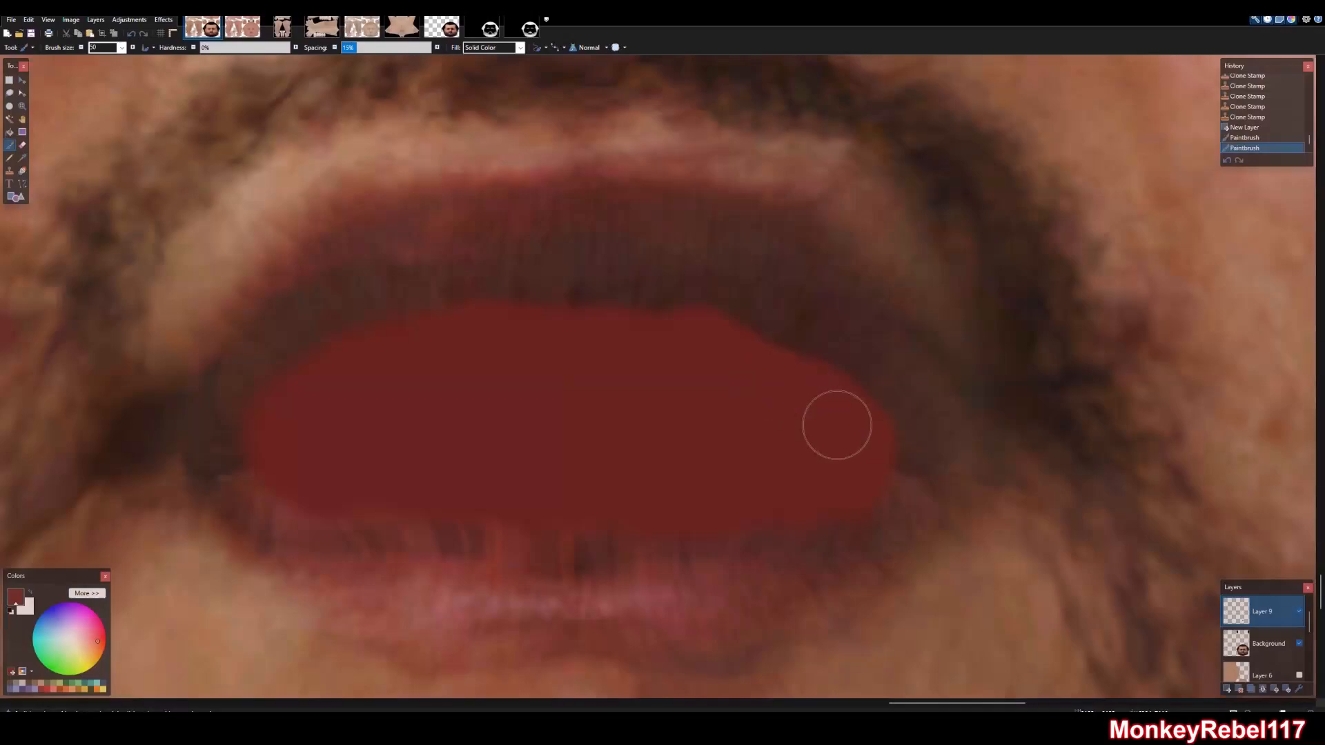
pyautogui.moveTo(847, 409)
pyautogui.mouseDown()
pyautogui.moveTo(668, 309)
pyautogui.moveTo(521, 314)
pyautogui.moveTo(441, 339)
pyautogui.moveTo(496, 326)
pyautogui.moveTo(725, 362)
pyautogui.moveTo(472, 332)
pyautogui.moveTo(414, 342)
pyautogui.moveTo(405, 354)
pyautogui.moveTo(443, 338)
pyautogui.moveTo(414, 380)
pyautogui.mouseUp()
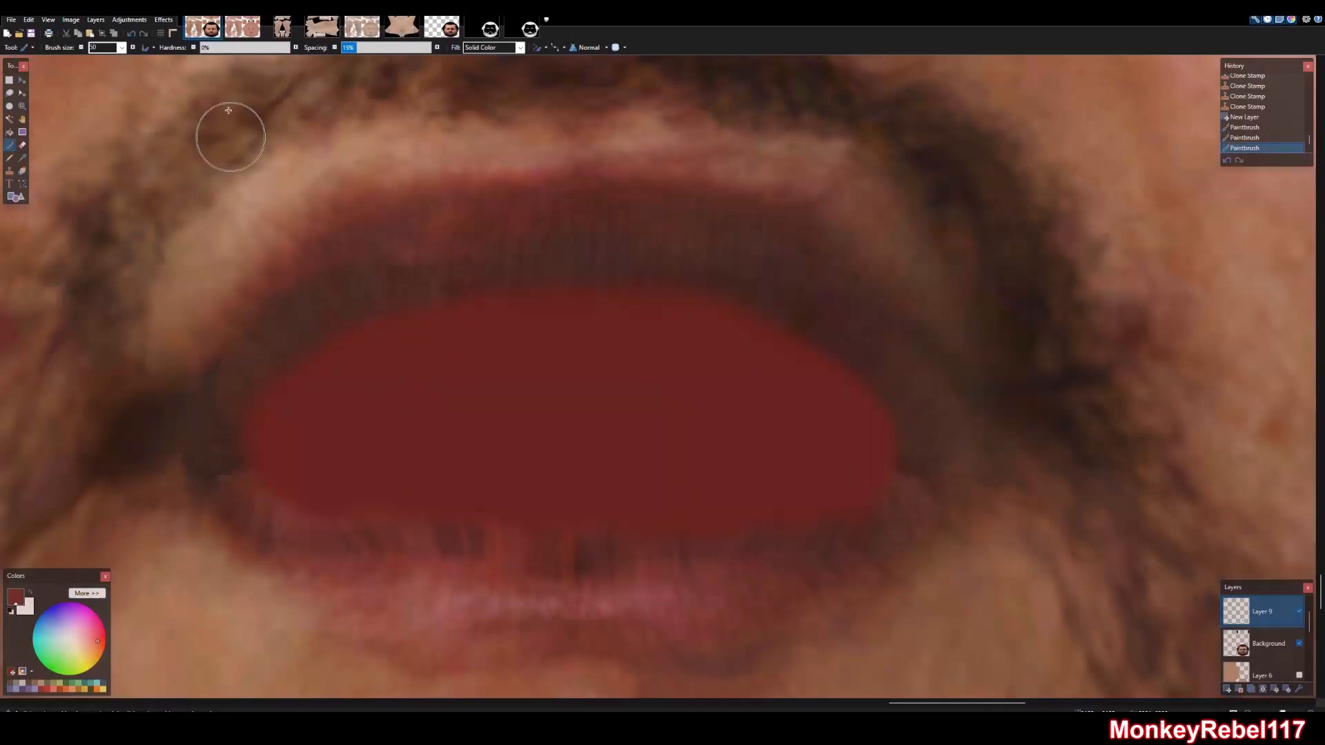
# Lower the saturation of the painted mouth layer to 66 with Hue / Saturation
pyautogui.click(163, 21)
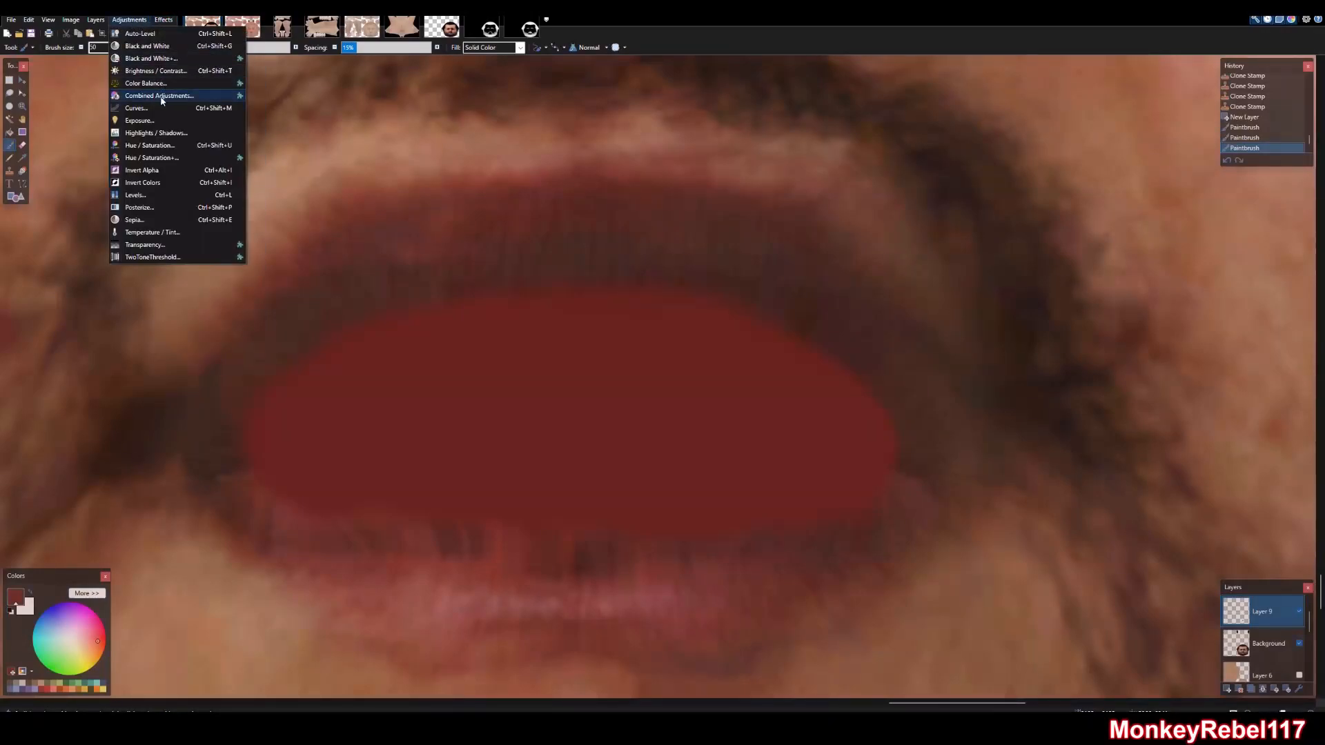
pyautogui.click(163, 146)
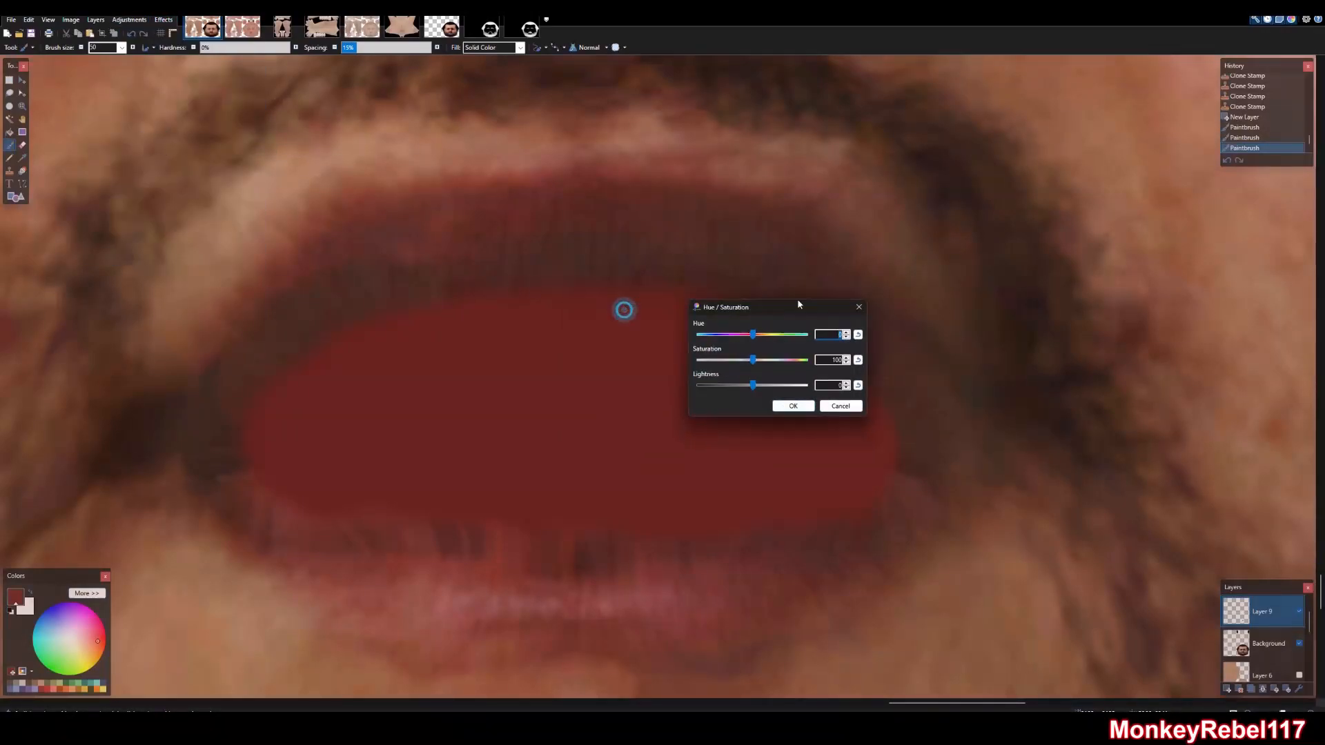
pyautogui.moveTo(798, 304); pyautogui.dragTo(1051, 239)
pyautogui.moveTo(1006, 294)
pyautogui.mouseDown()
pyautogui.moveTo(986, 295)
pyautogui.moveTo(1006, 271)
pyautogui.mouseUp()
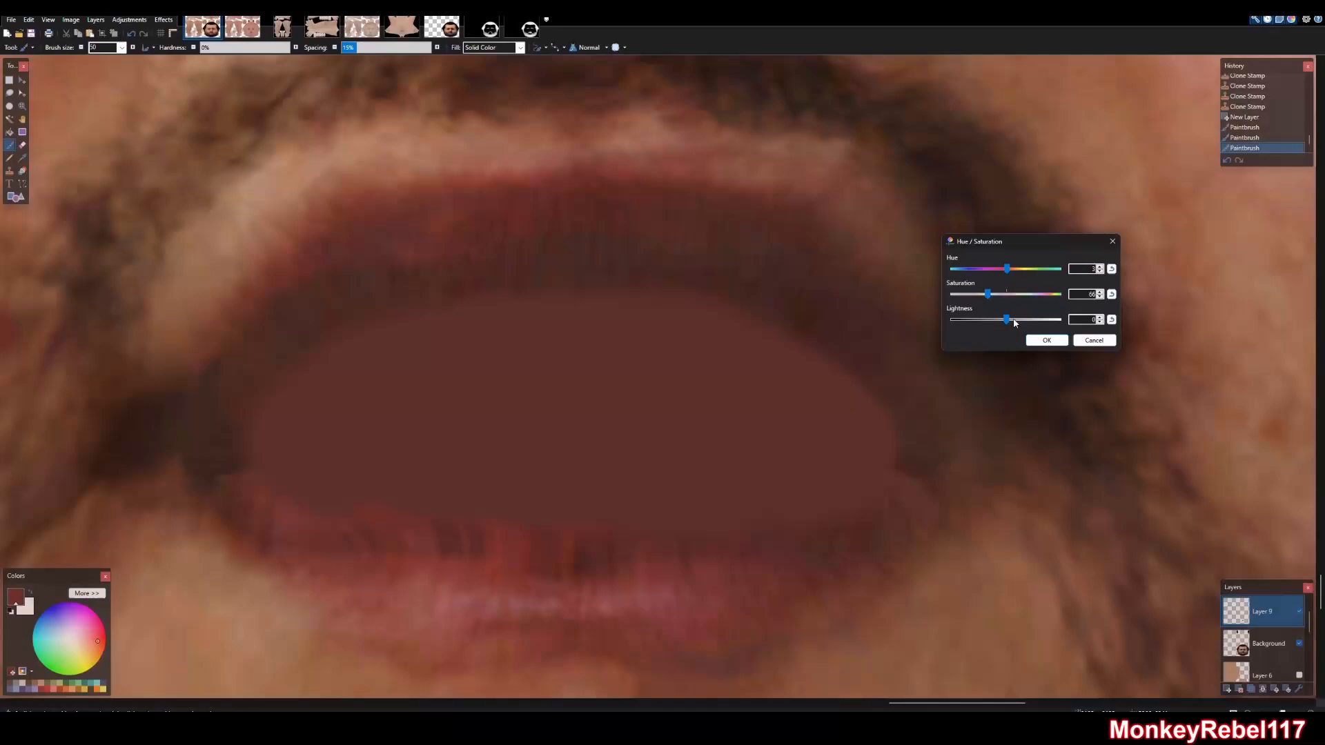
pyautogui.moveTo(1005, 322); pyautogui.dragTo(1008, 320)
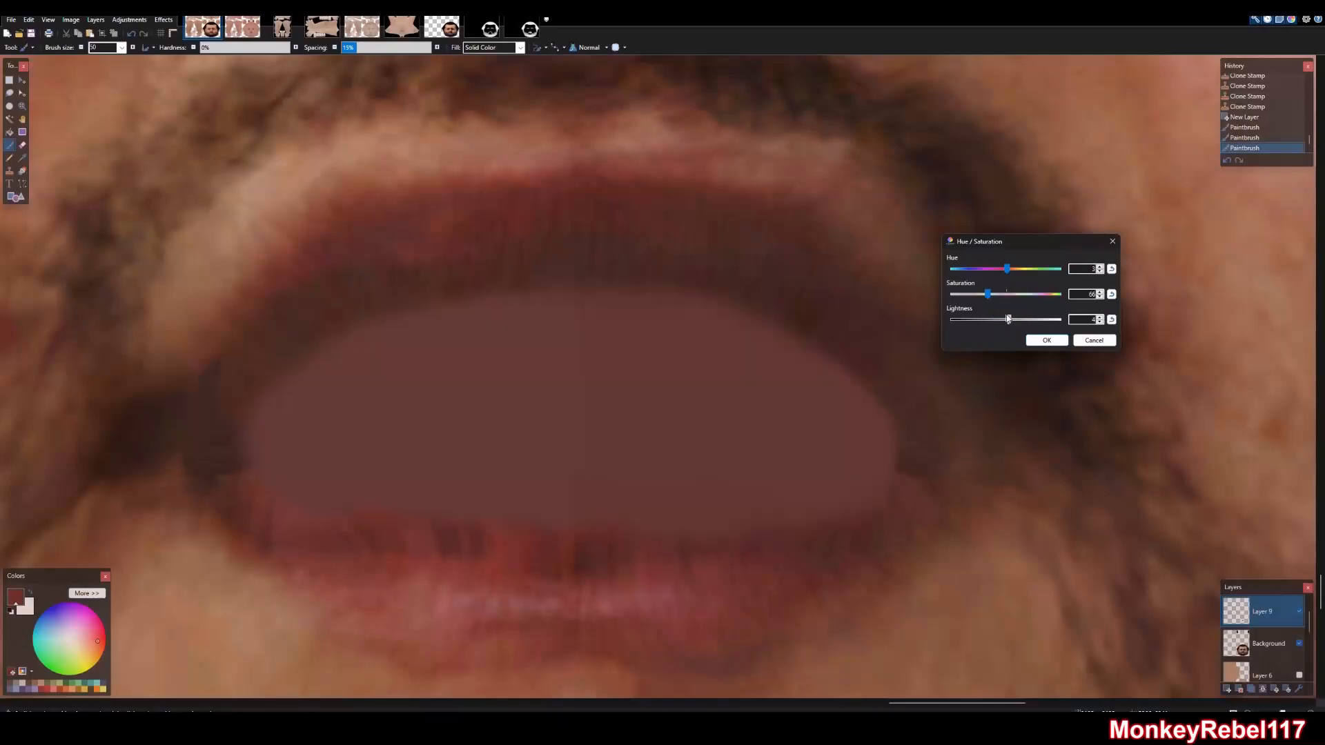
pyautogui.click(1046, 340)
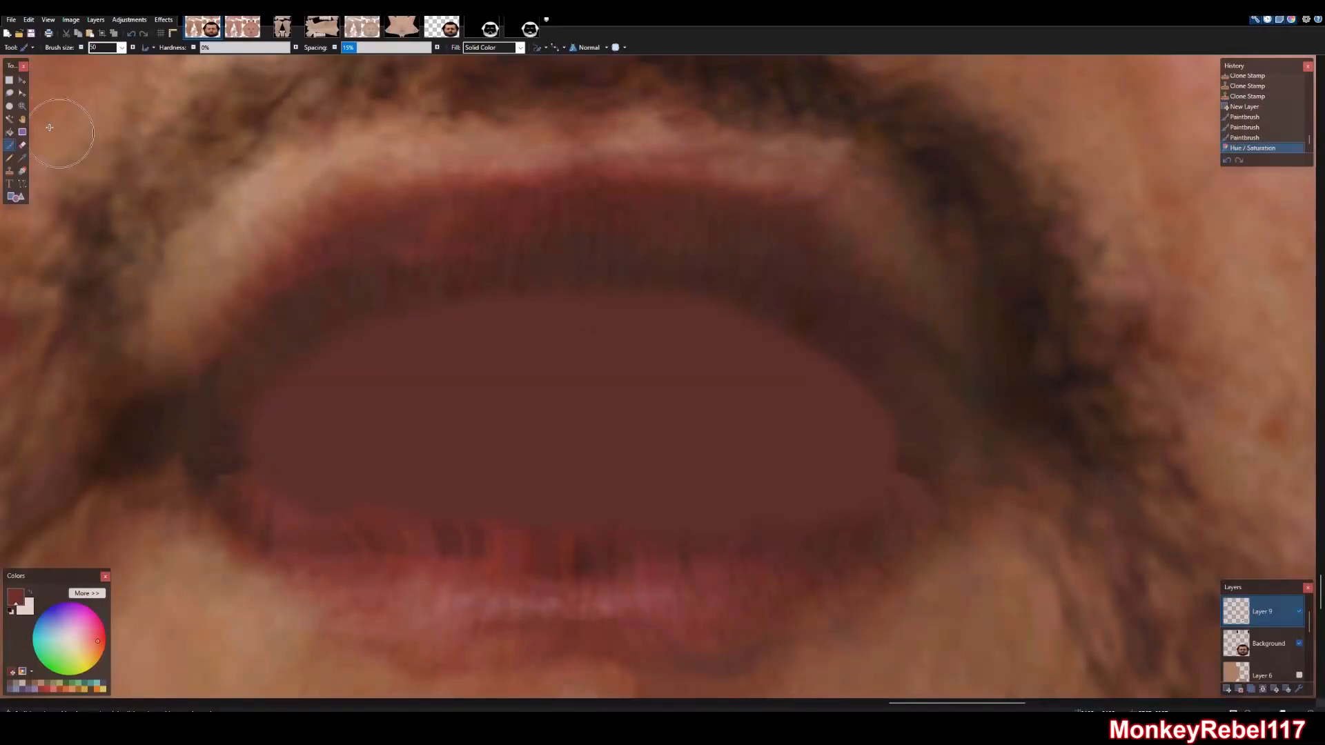
# Fit the full body texture in view and flatten the image into a single layer
pyautogui.click(23, 107)
pyautogui.rightClick(1103, 464)
pyautogui.rightClick(1103, 464)
pyautogui.rightClick(1094, 464)
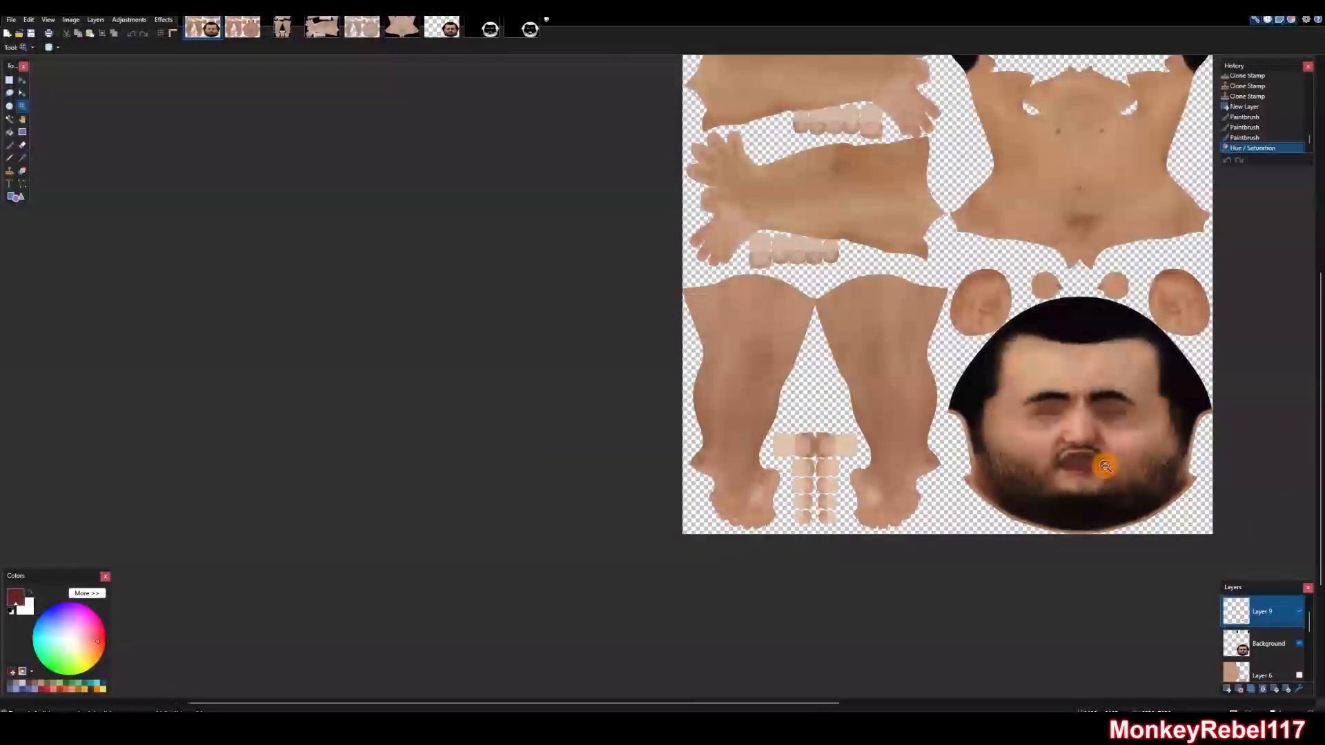
pyautogui.hotkey('ctrl', 'b')
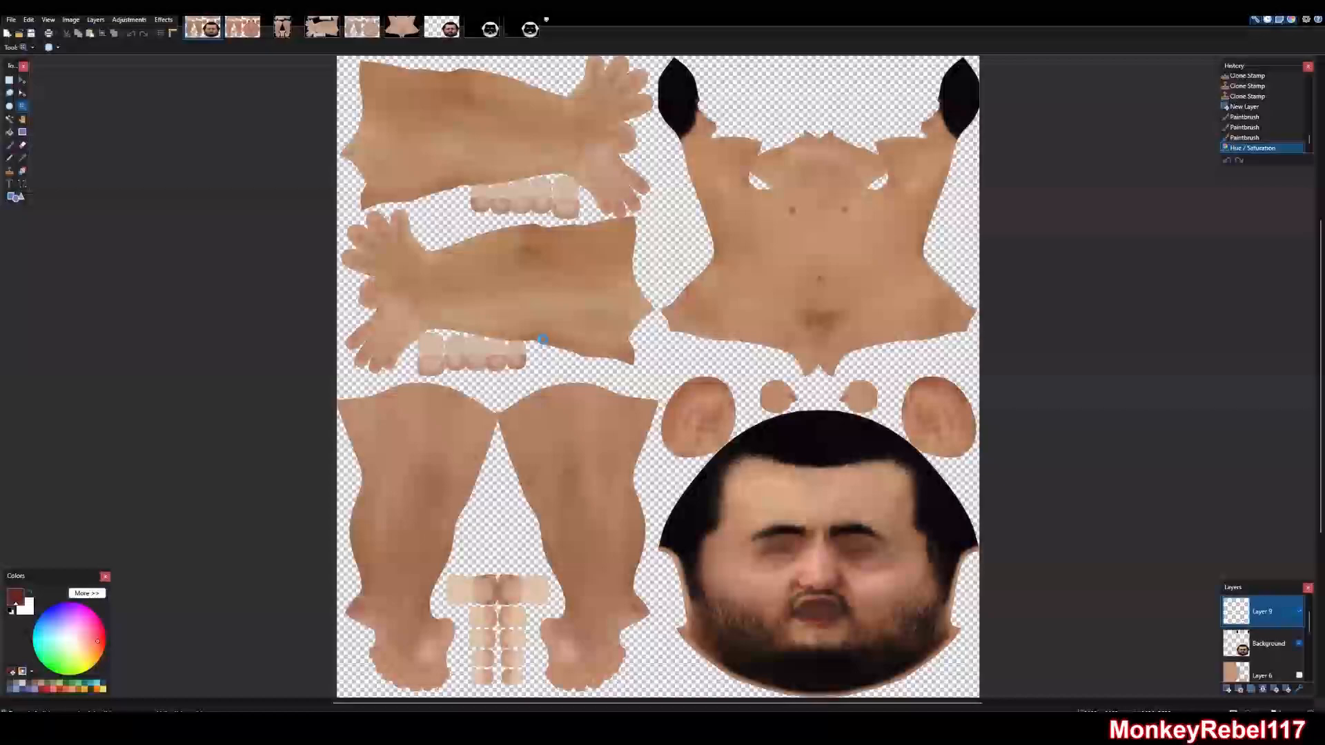
pyautogui.hotkey('ctrl', 'shift', 'f')
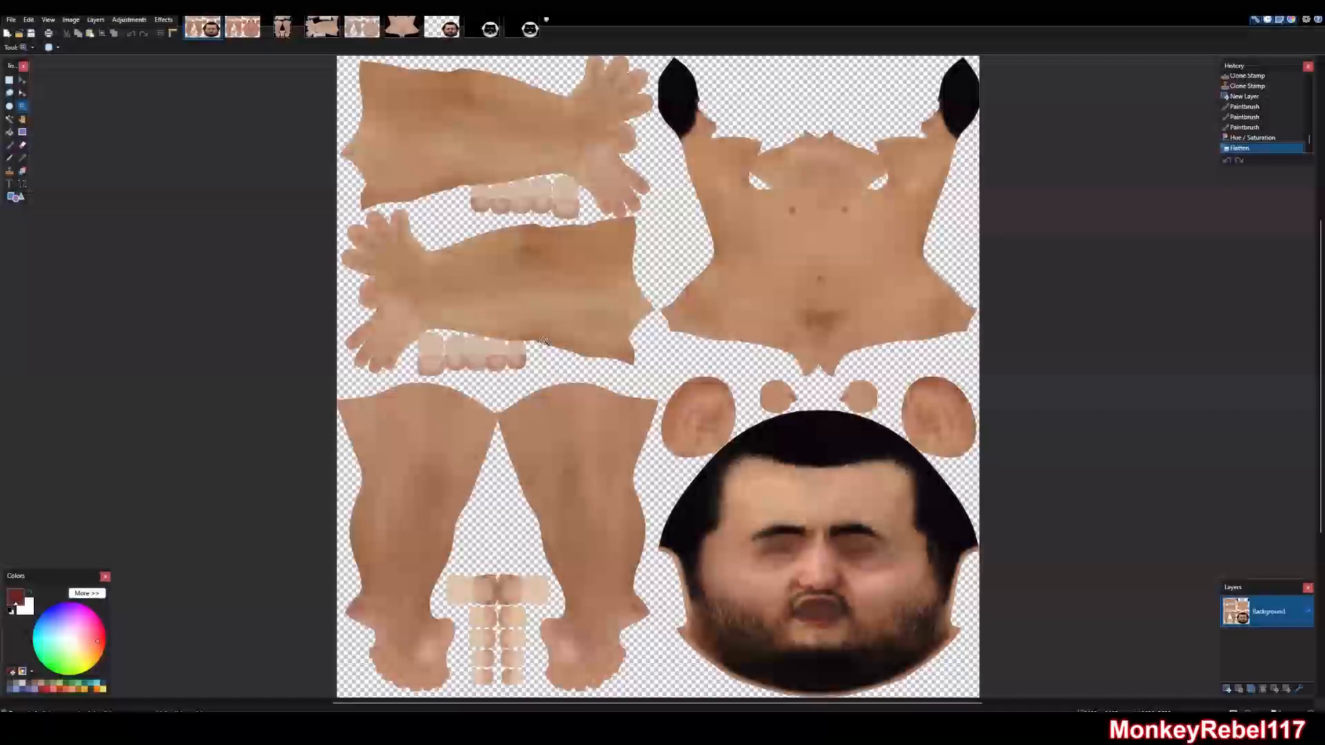
# Resize the canvas to 4096 × 4096 pixels with aspect ratio maintained and the Bottom Right anchor, isolating the head
pyautogui.hotkey('ctrl', 'shift', 'r')
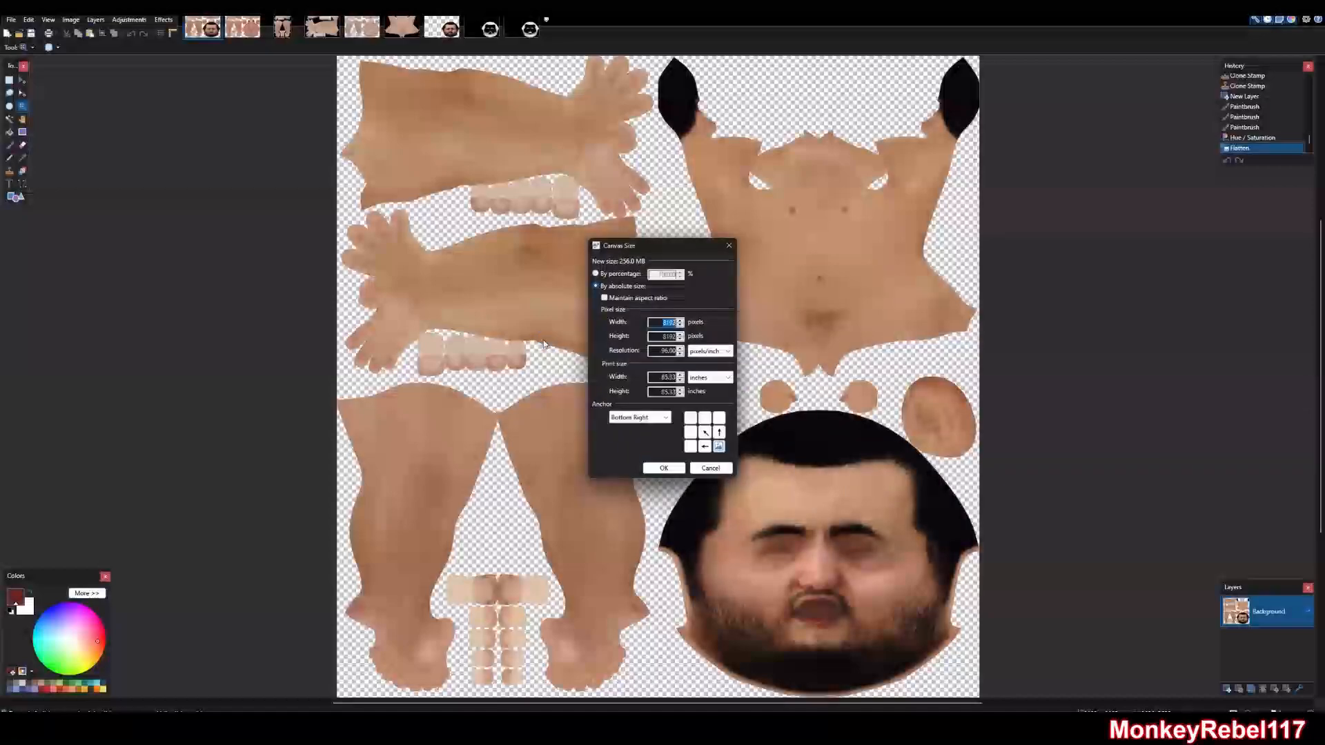
pyautogui.click(611, 299)
pyautogui.moveTo(676, 322); pyautogui.dragTo(651, 323)
pyautogui.write('4096')
pyautogui.click(659, 468)
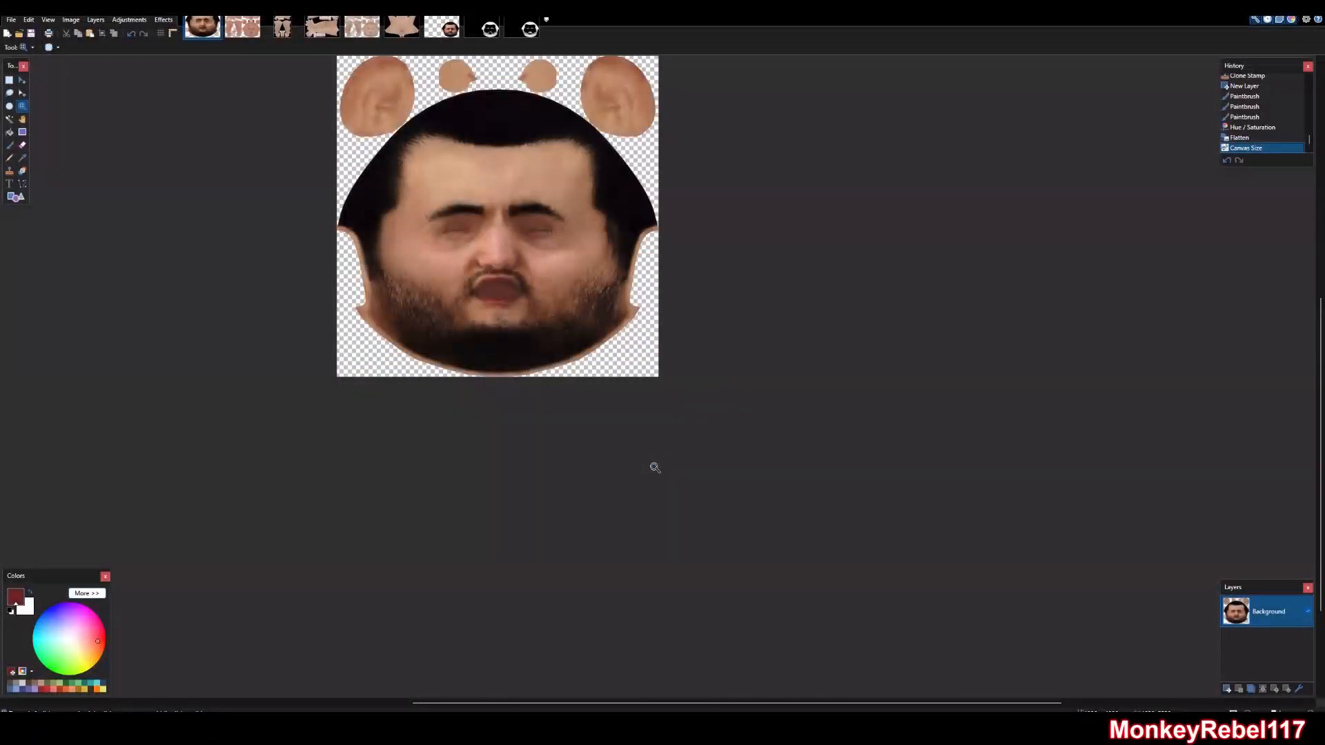
# Set up a PNG copy of the head crop named HEAD, cancel the save and undo the canvas resize
pyautogui.hotkey('ctrl', 'shift', 's')
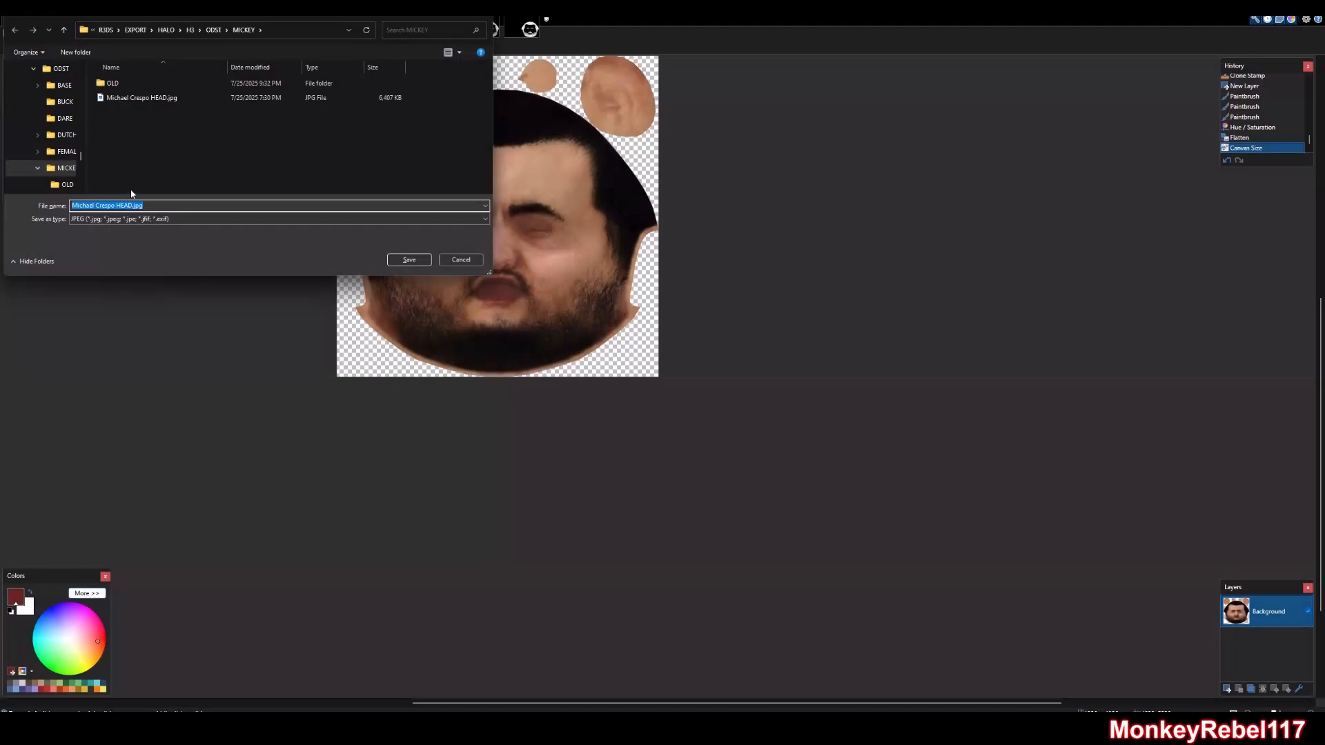
pyautogui.click(156, 220)
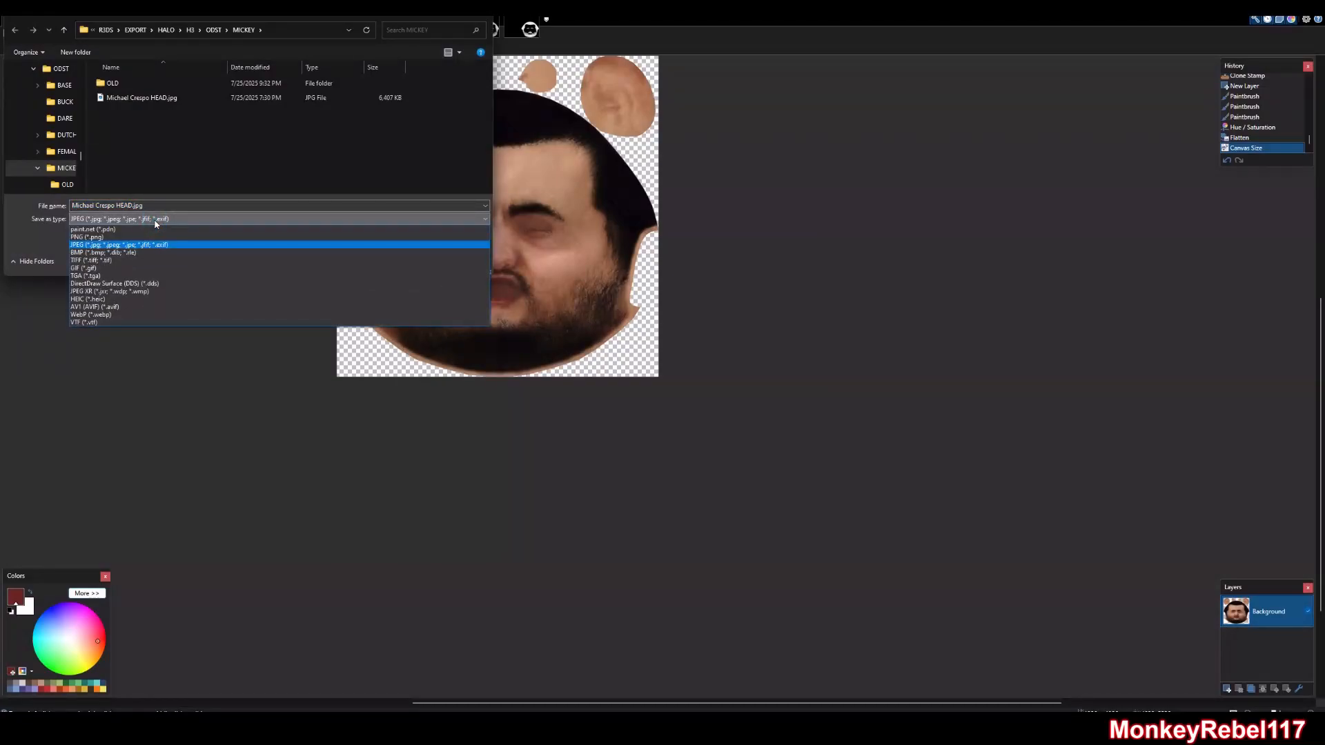
pyautogui.click(145, 236)
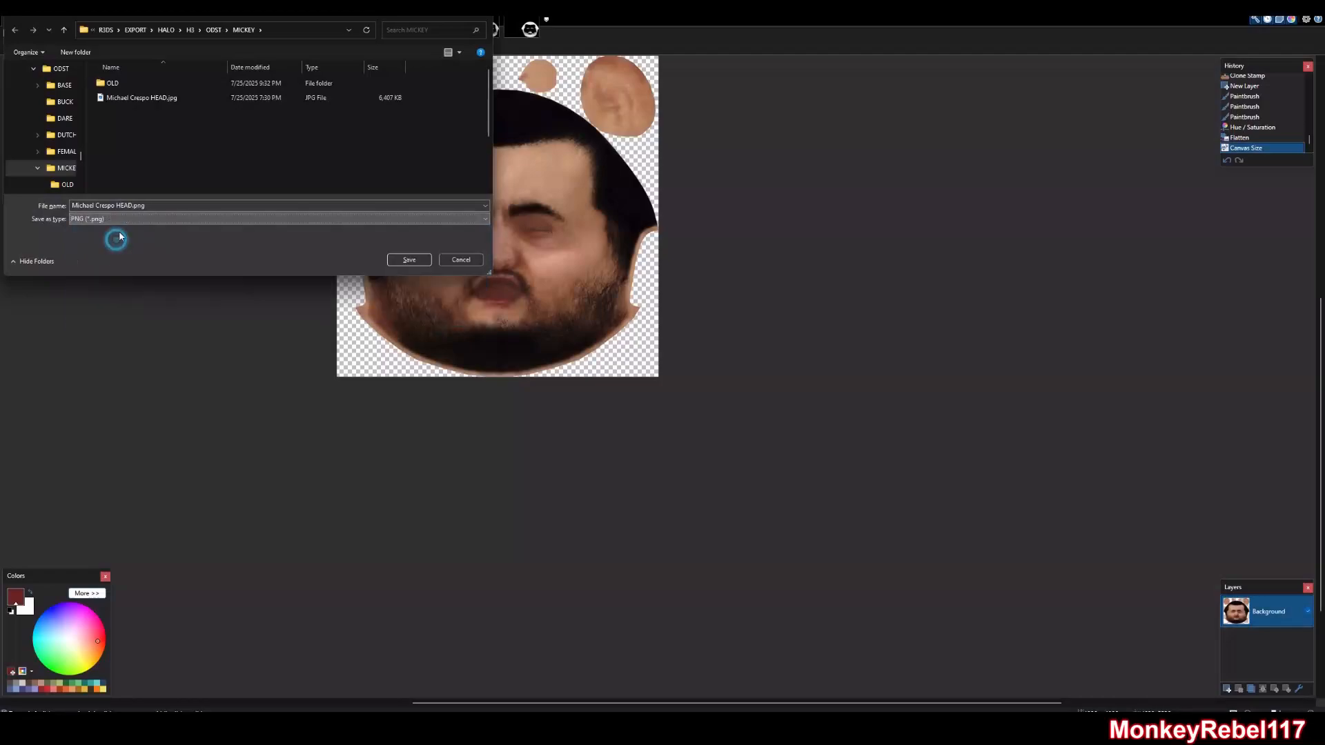
pyautogui.tripleClick(154, 207)
pyautogui.write('HEAD')
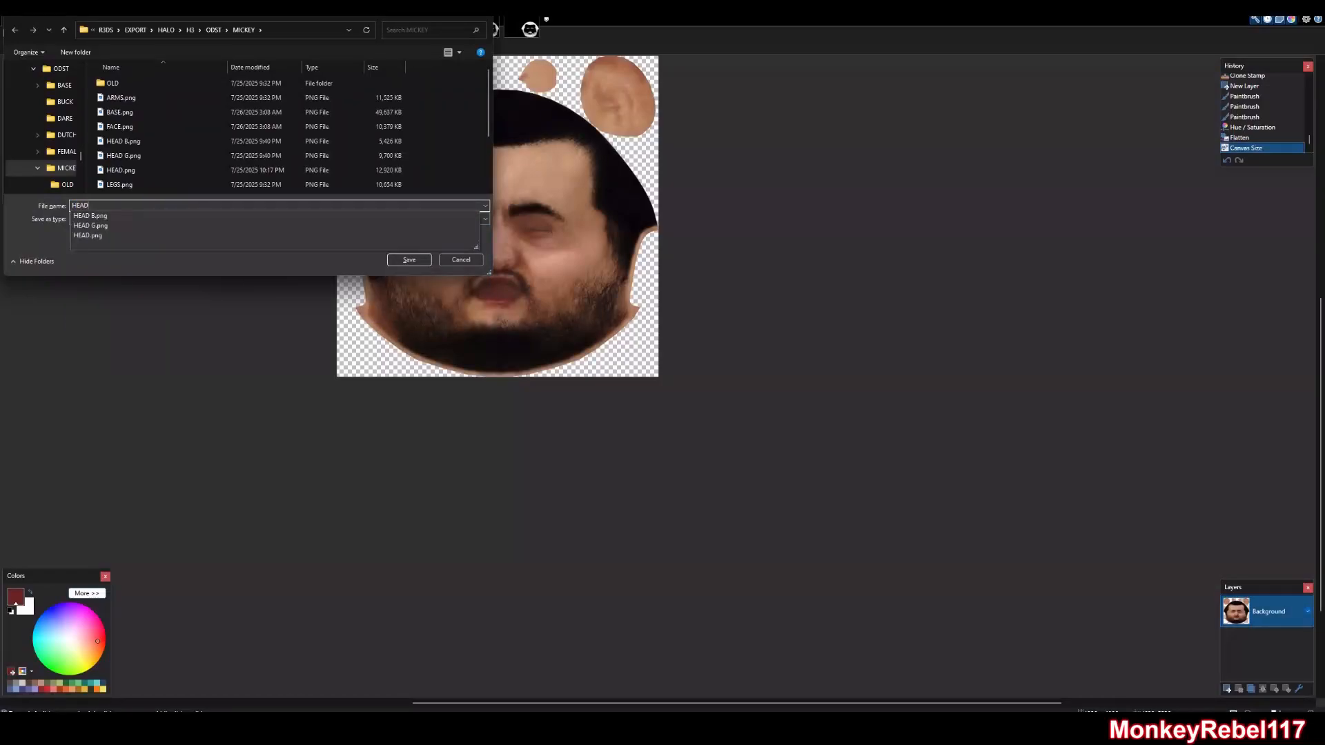
pyautogui.click(475, 262)
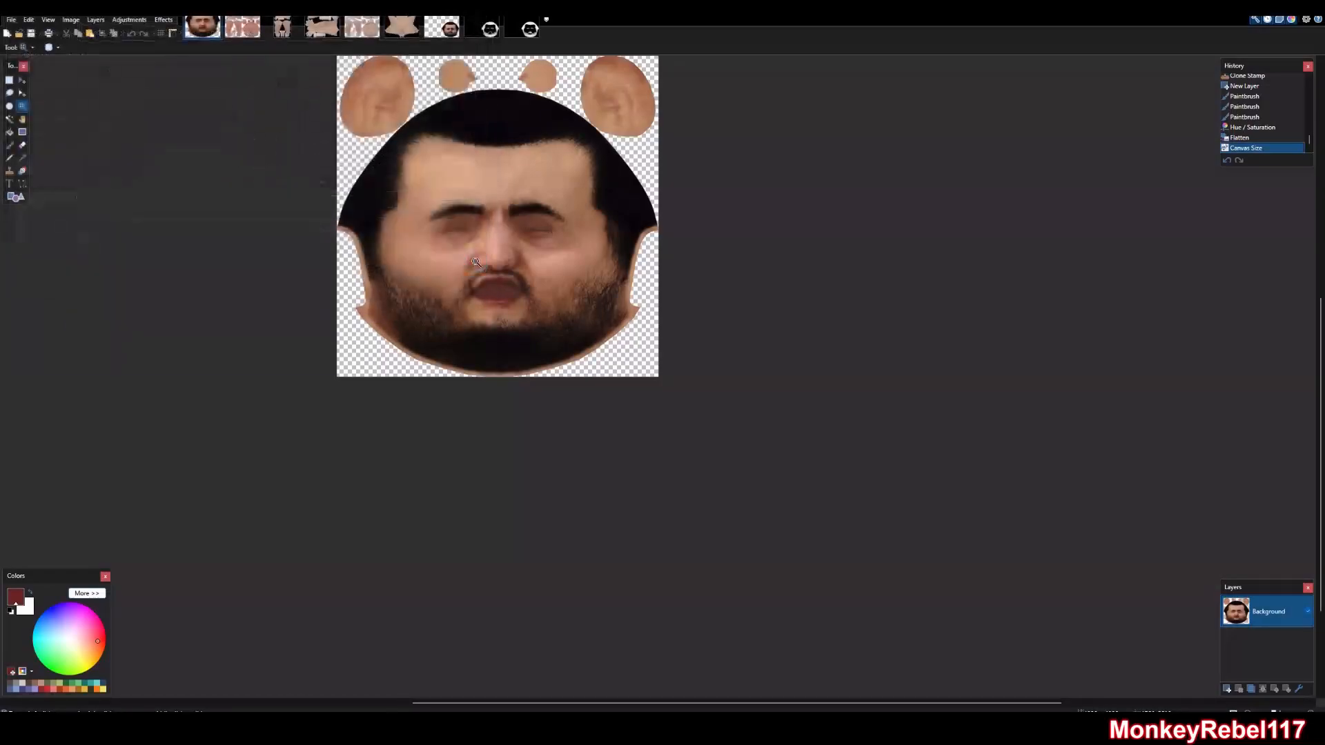
pyautogui.hotkey('ctrl', 'z')
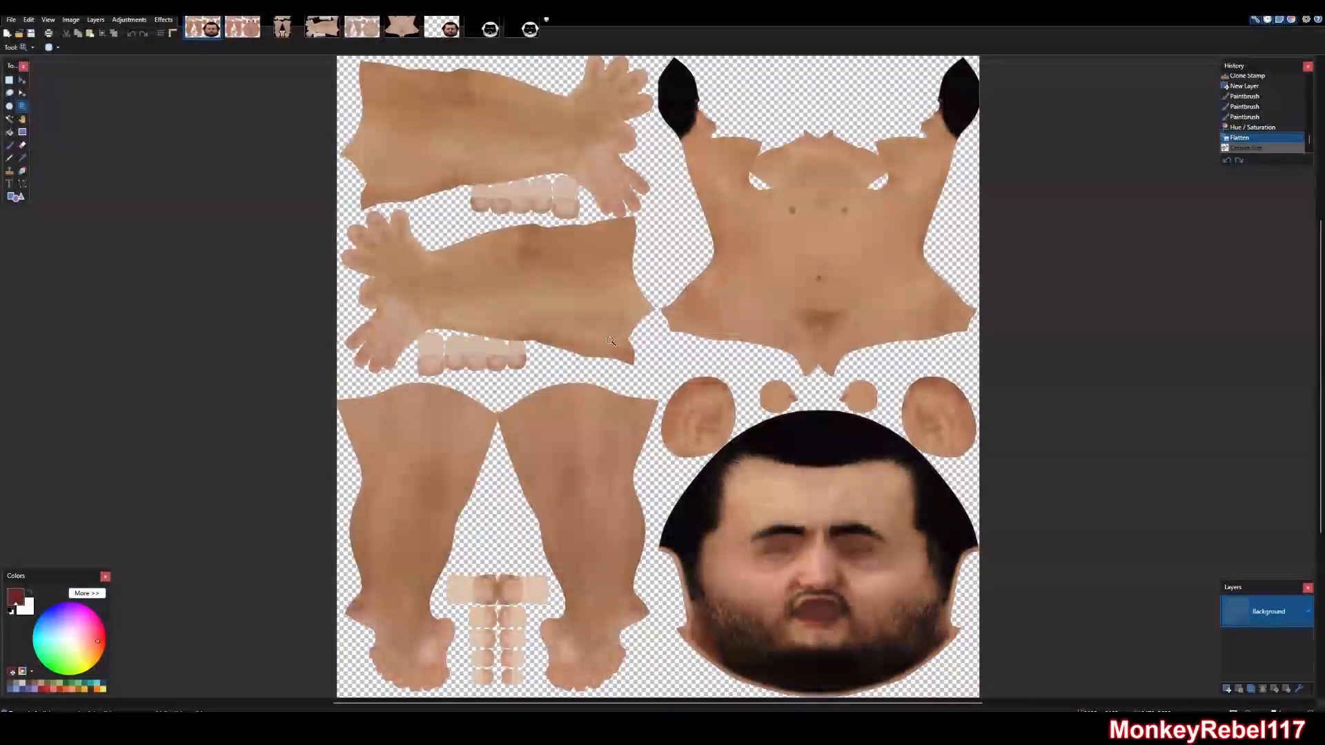
# Resize the canvas to 4096 × 4096 pixels with the Top Right anchor, isolating the torso
pyautogui.hotkey('ctrl', 'shift', 'r')
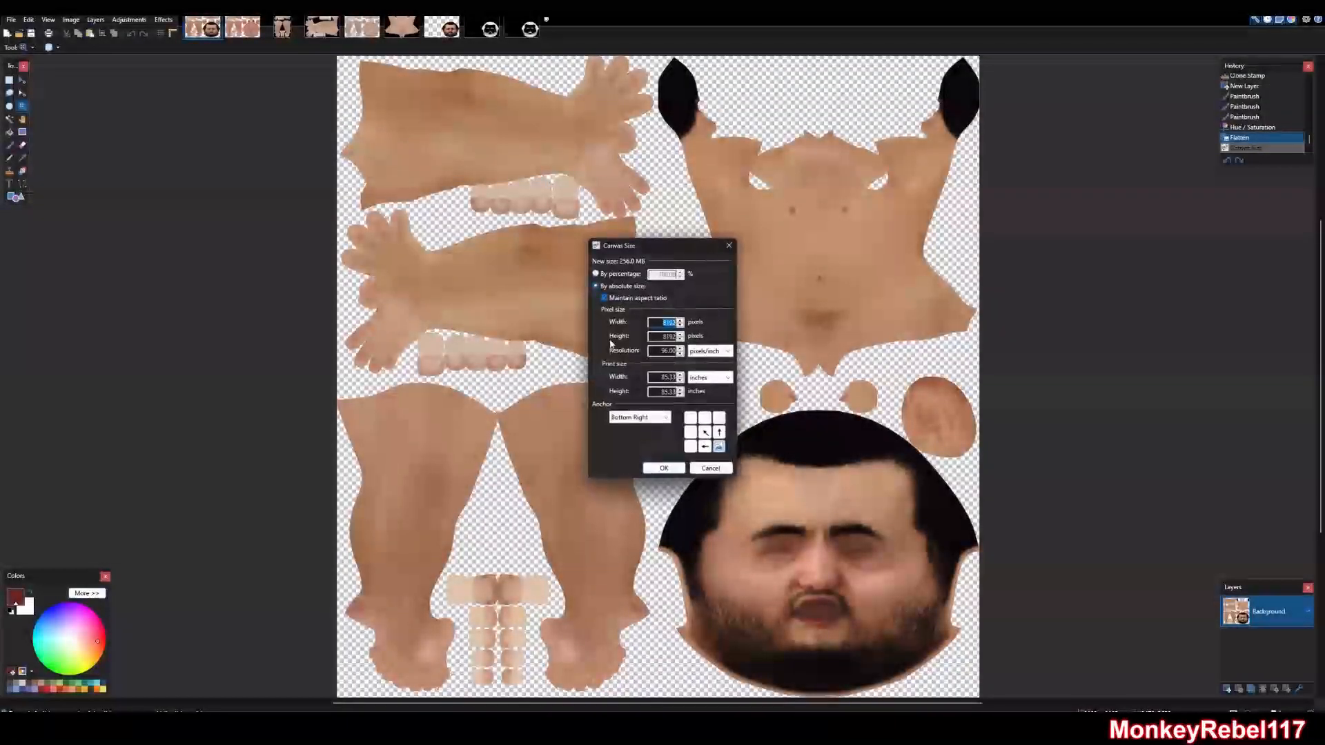
pyautogui.click(719, 417)
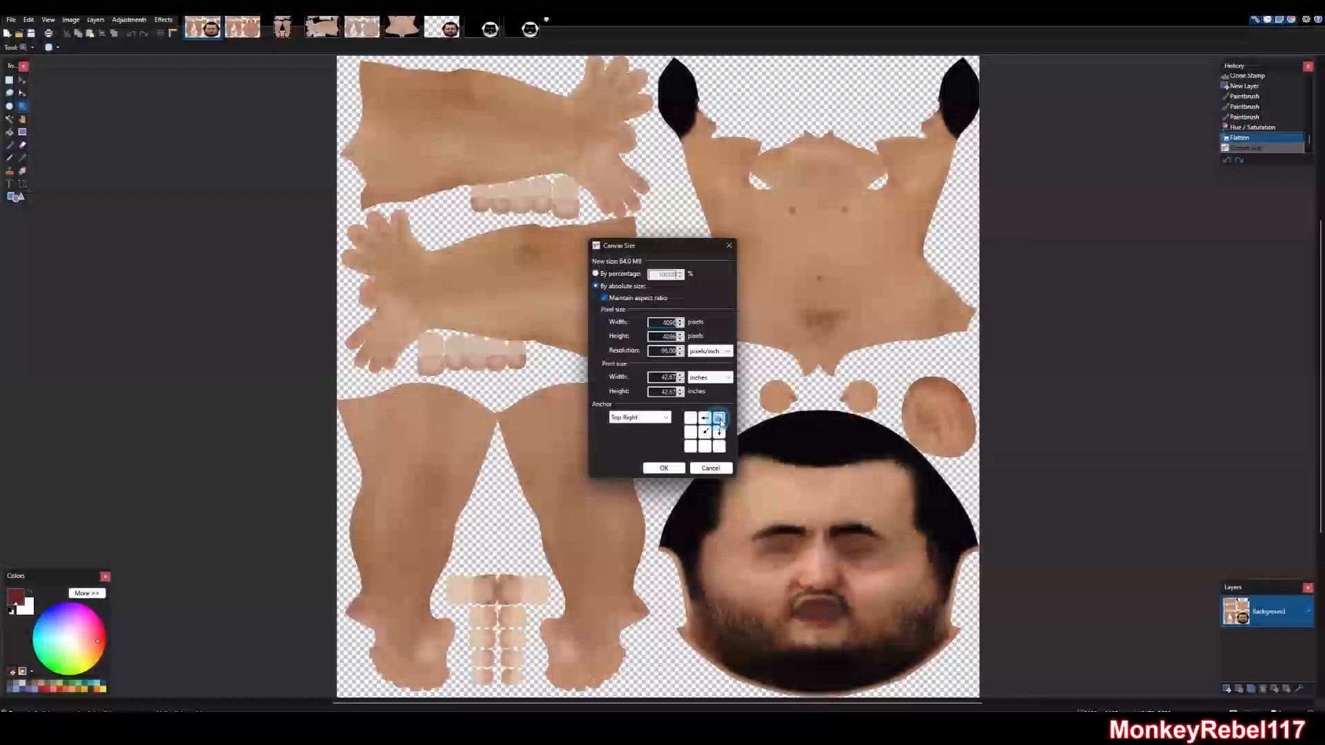
pyautogui.press('Return')
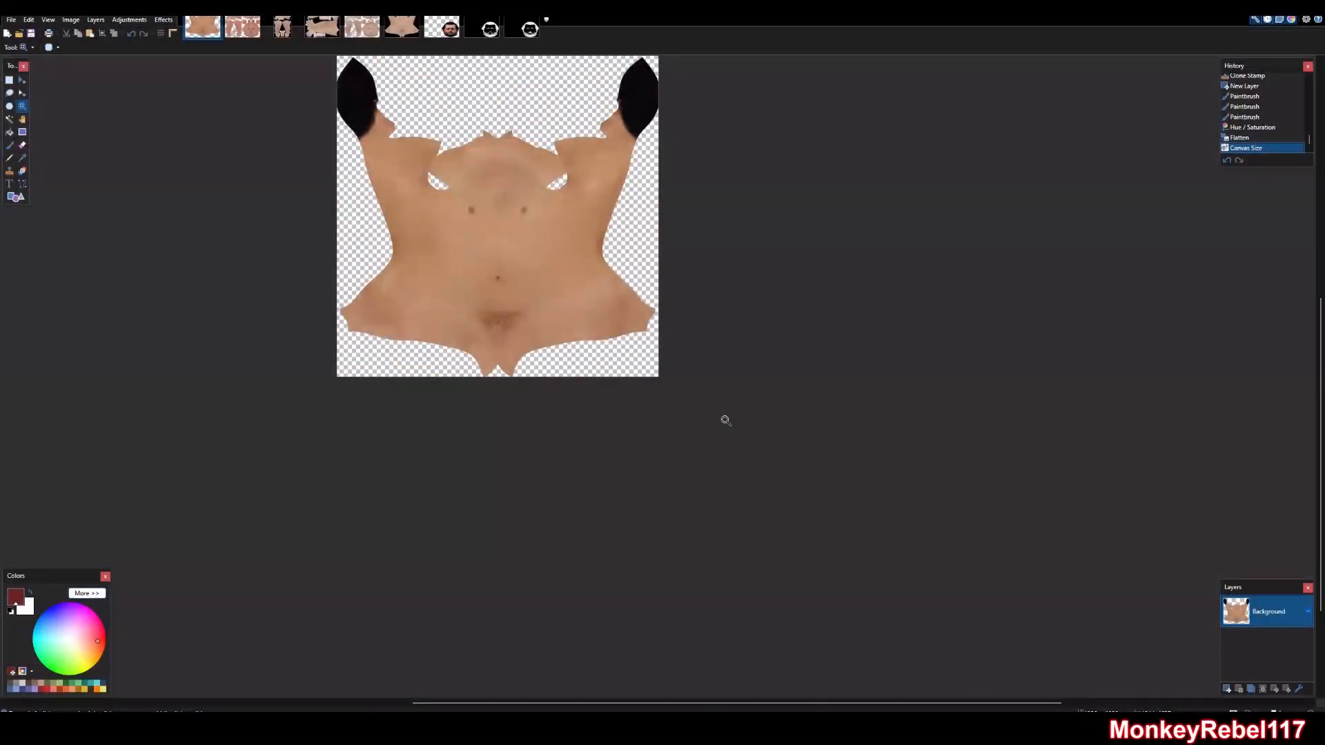
# Enter TORSO as the file name for the torso crop, cancel the save and undo the canvas resize
pyautogui.hotkey('ctrl', 'shift', 's')
pyautogui.write('TORSO')
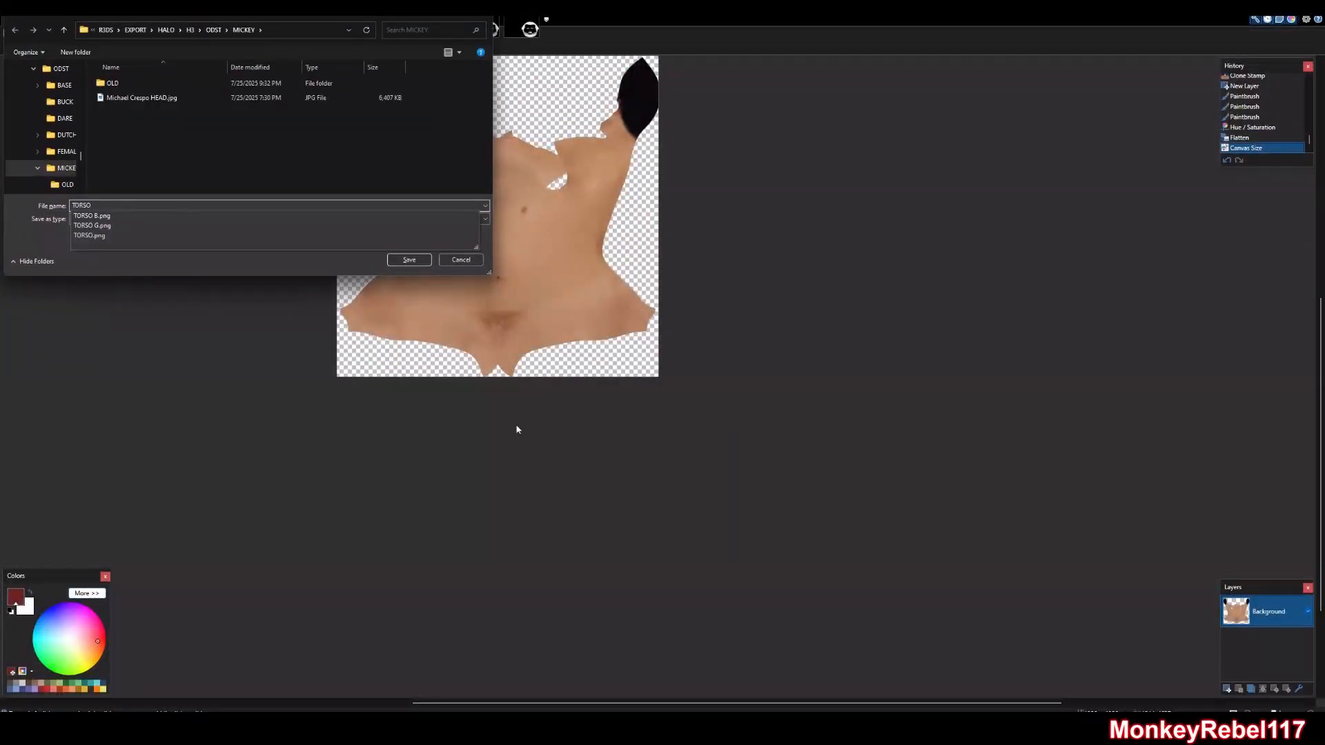
pyautogui.click(369, 140)
pyautogui.click(467, 258)
pyautogui.hotkey('ctrl', 'z')
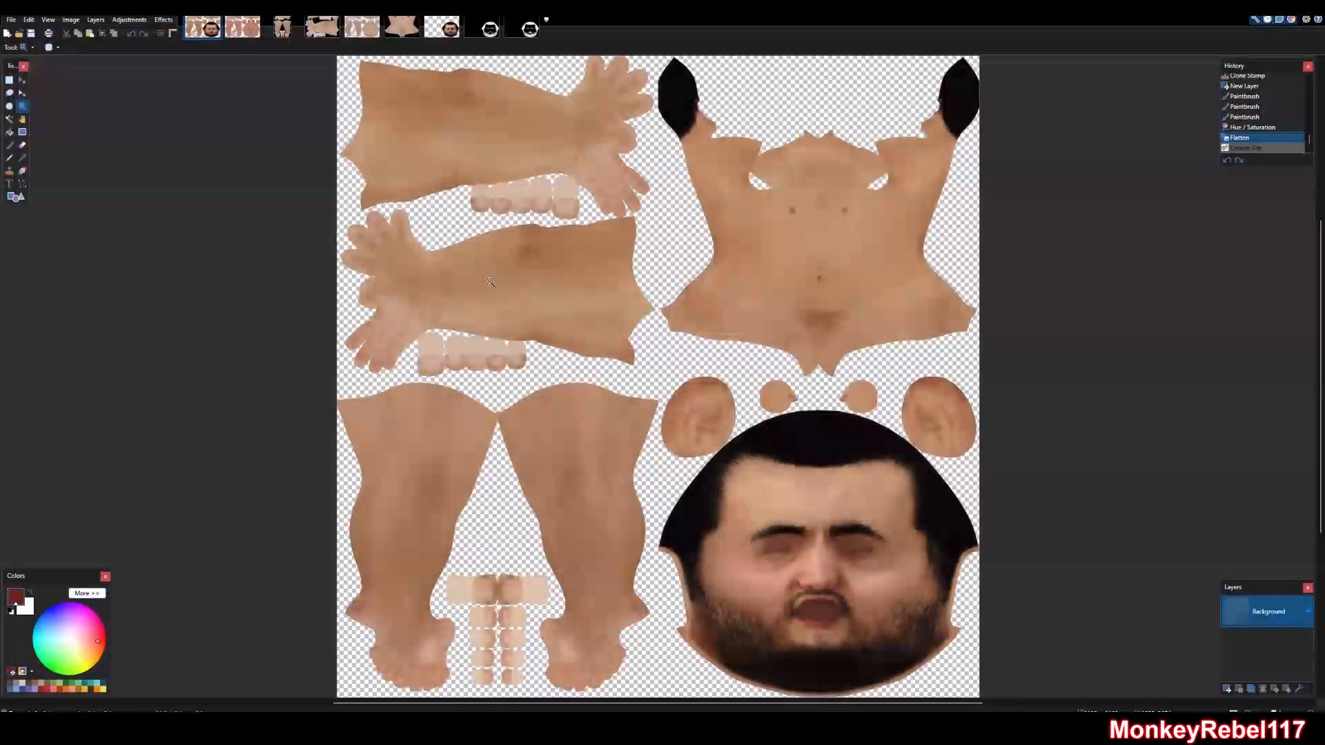
# Resize the canvas to 4096 × 4096 pixels with the Top Left anchor, isolating the arms
pyautogui.hotkey('ctrl', 'shift', 'r')
pyautogui.write('4096')
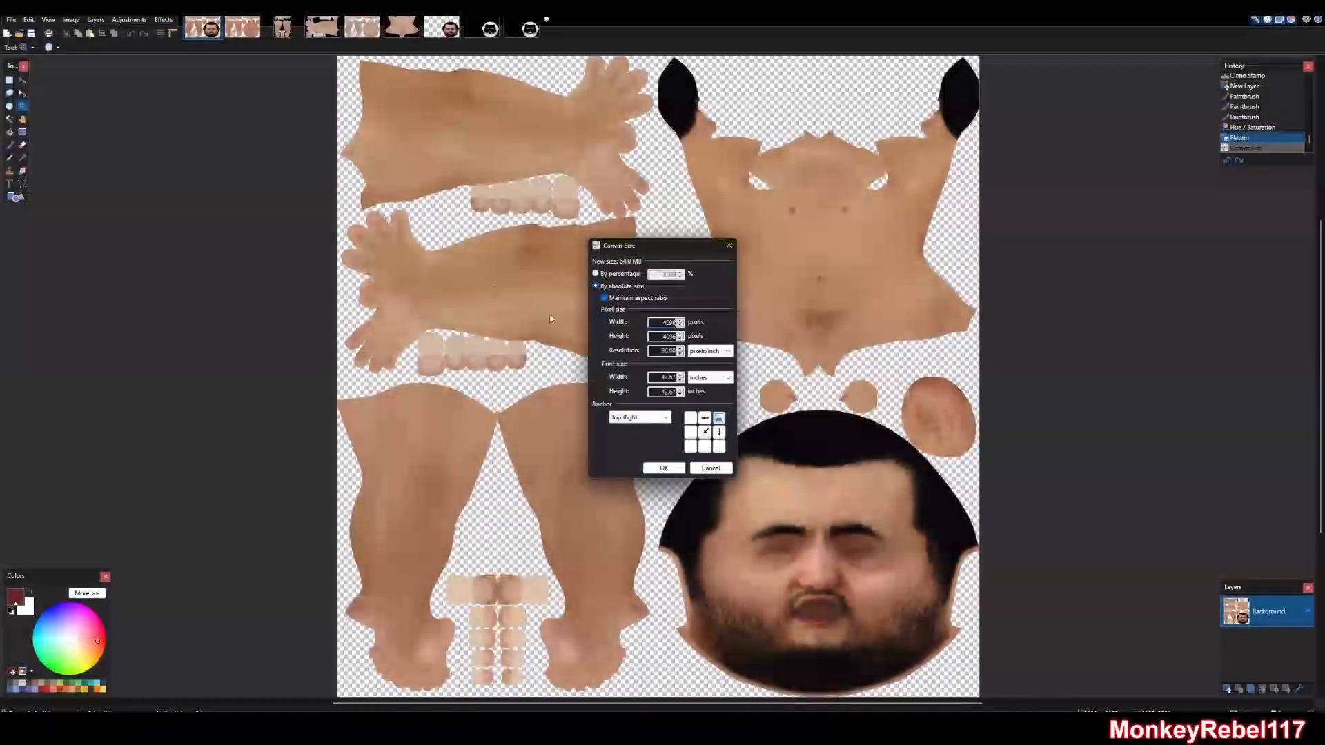
pyautogui.click(690, 418)
pyautogui.press('Return')
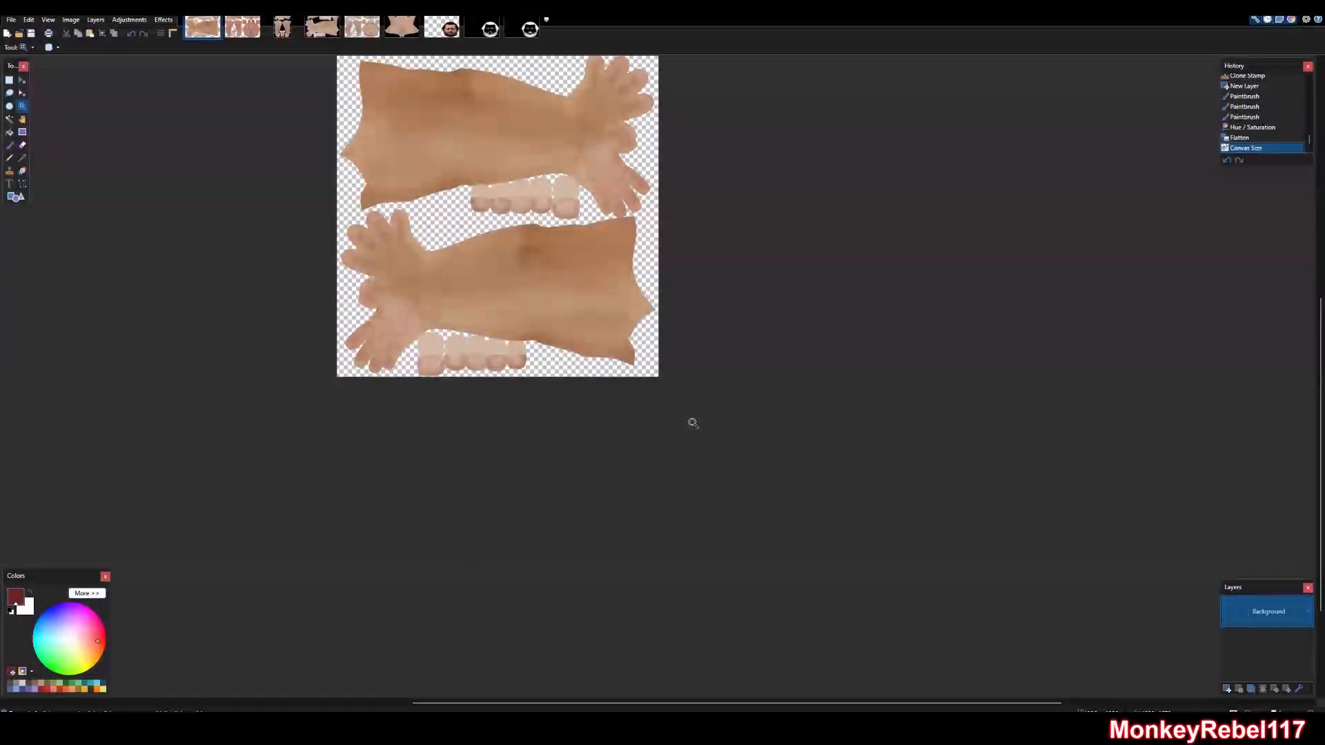
# Begin saving a copy of the arms crop, cancel it and undo the canvas resize
pyautogui.hotkey('ctrl', 'shift', 's')
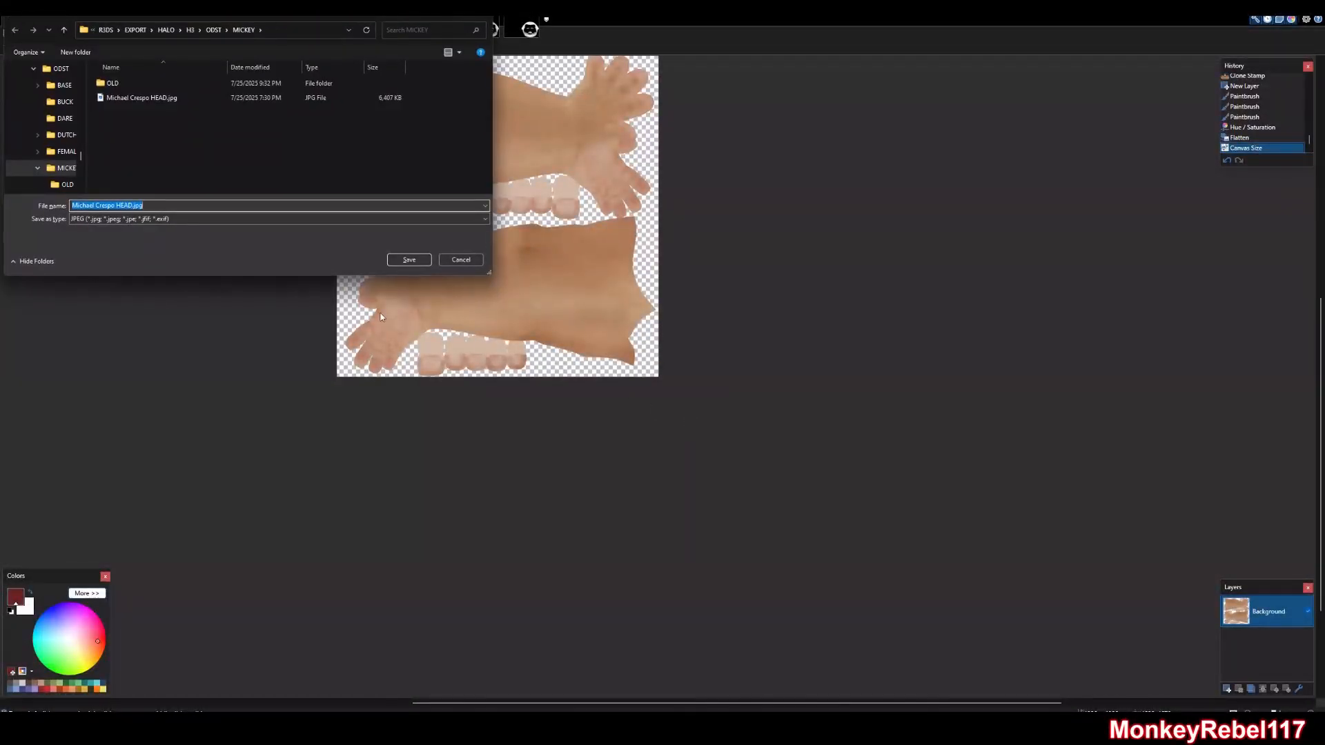
pyautogui.click(411, 261)
pyautogui.hotkey('ctrl', 'z')
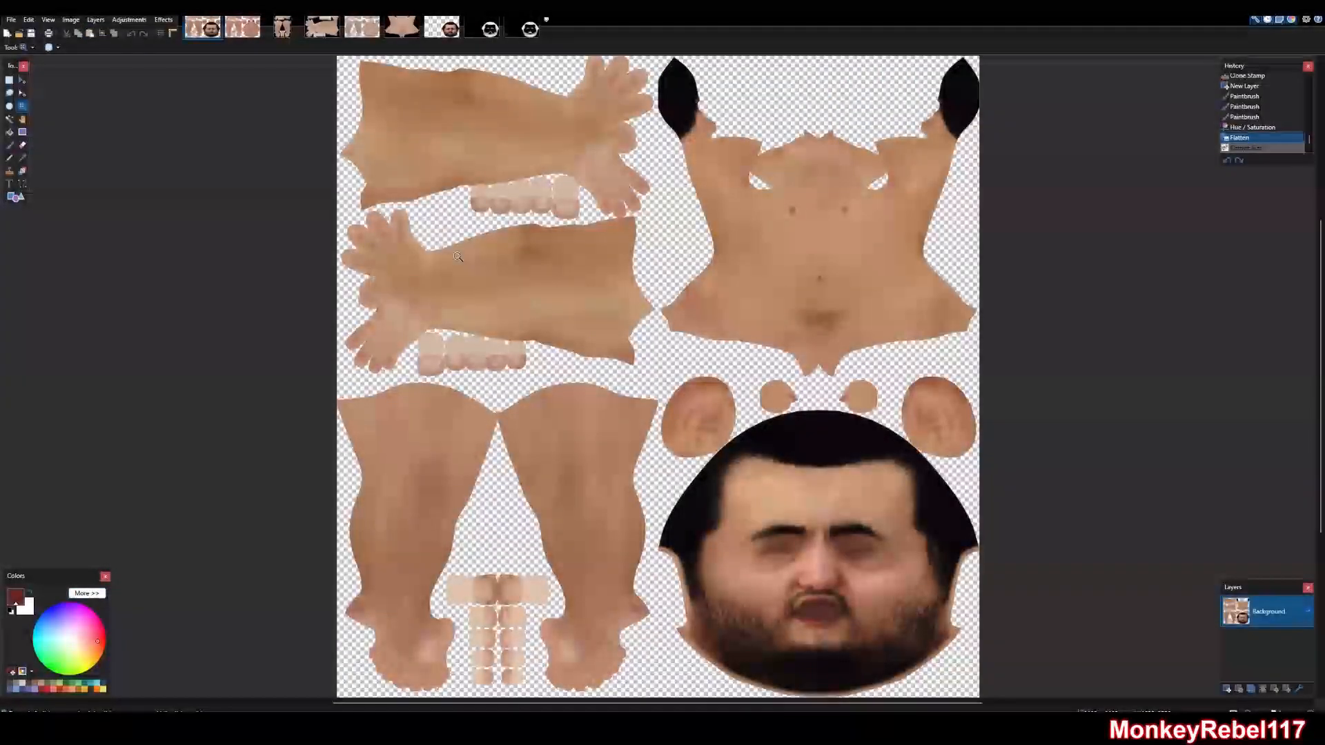
# Resize the canvas to 4096 × 4096 pixels with the Bottom Left anchor, isolating the legs
pyautogui.hotkey('ctrl', 'shift', 'r')
pyautogui.write('4096')
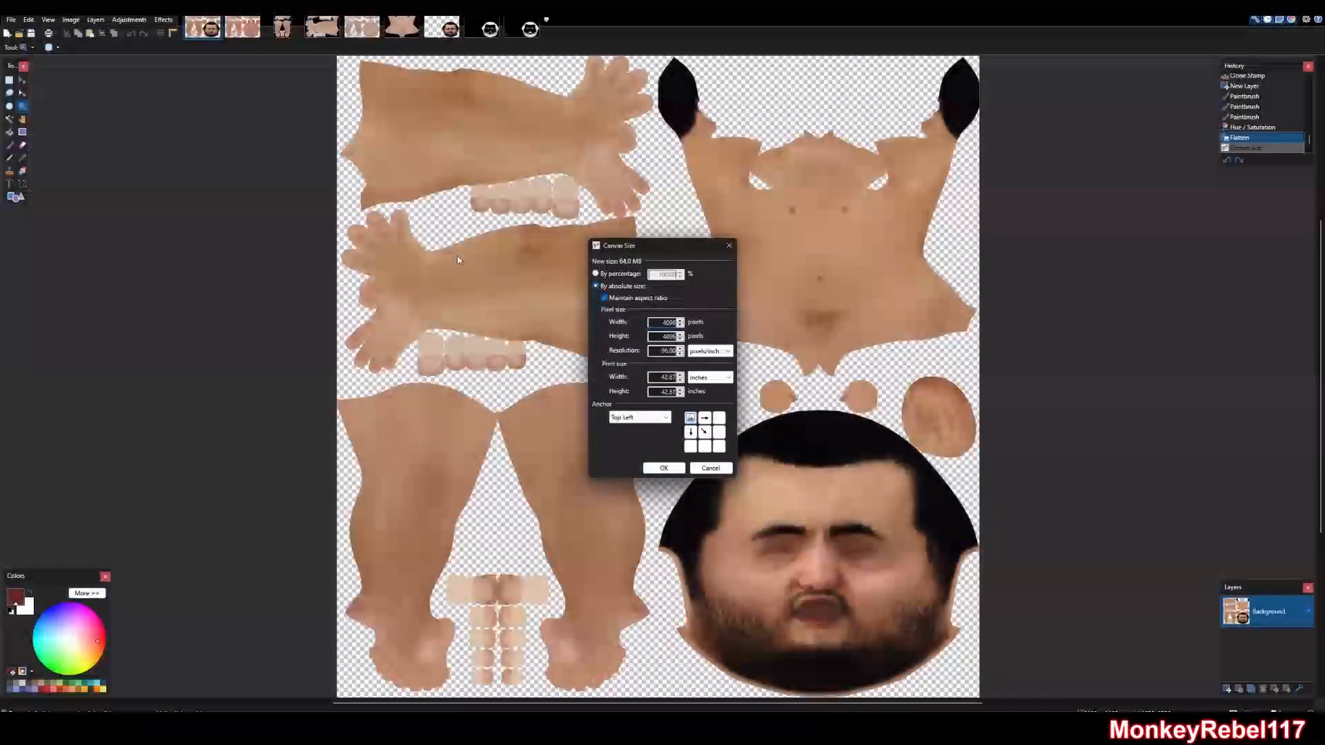
pyautogui.click(690, 446)
pyautogui.click(664, 468)
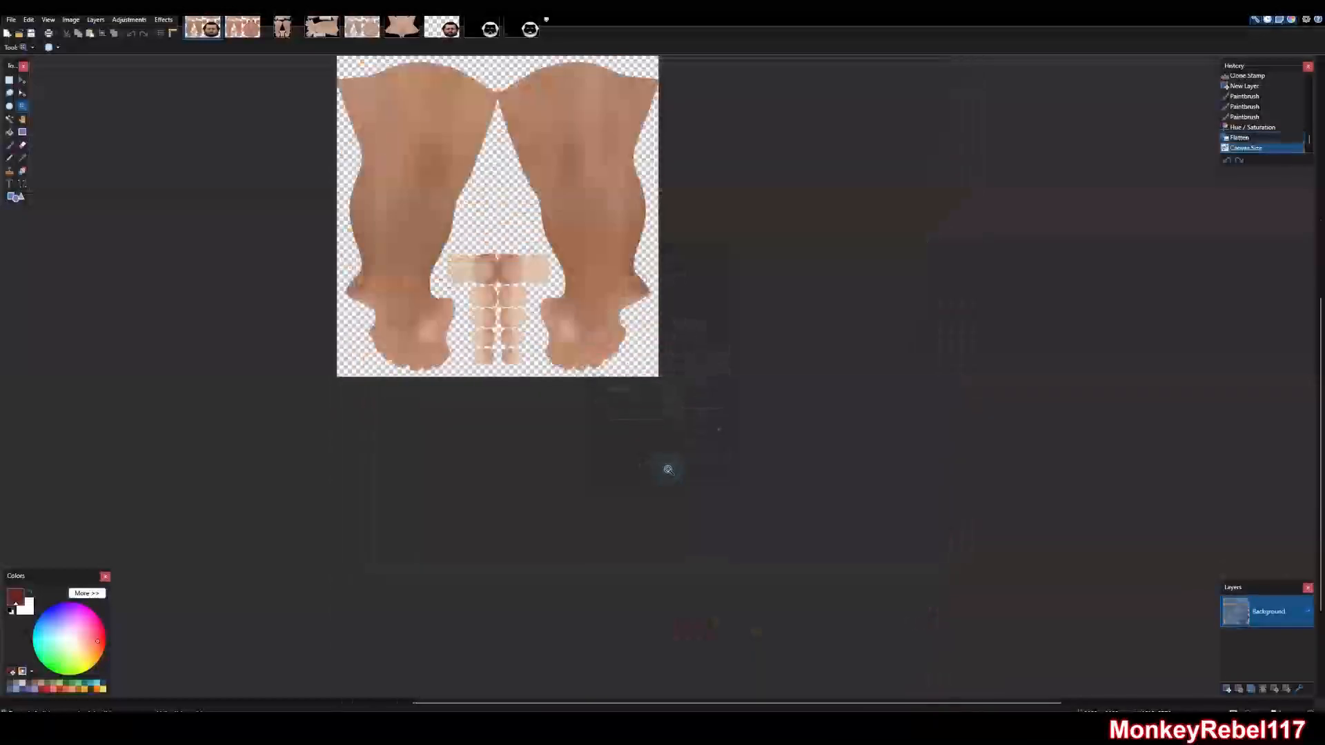
# Begin saving a copy of the legs crop, cancel it and undo the canvas resize
pyautogui.hotkey('ctrl', 'shift', 's')
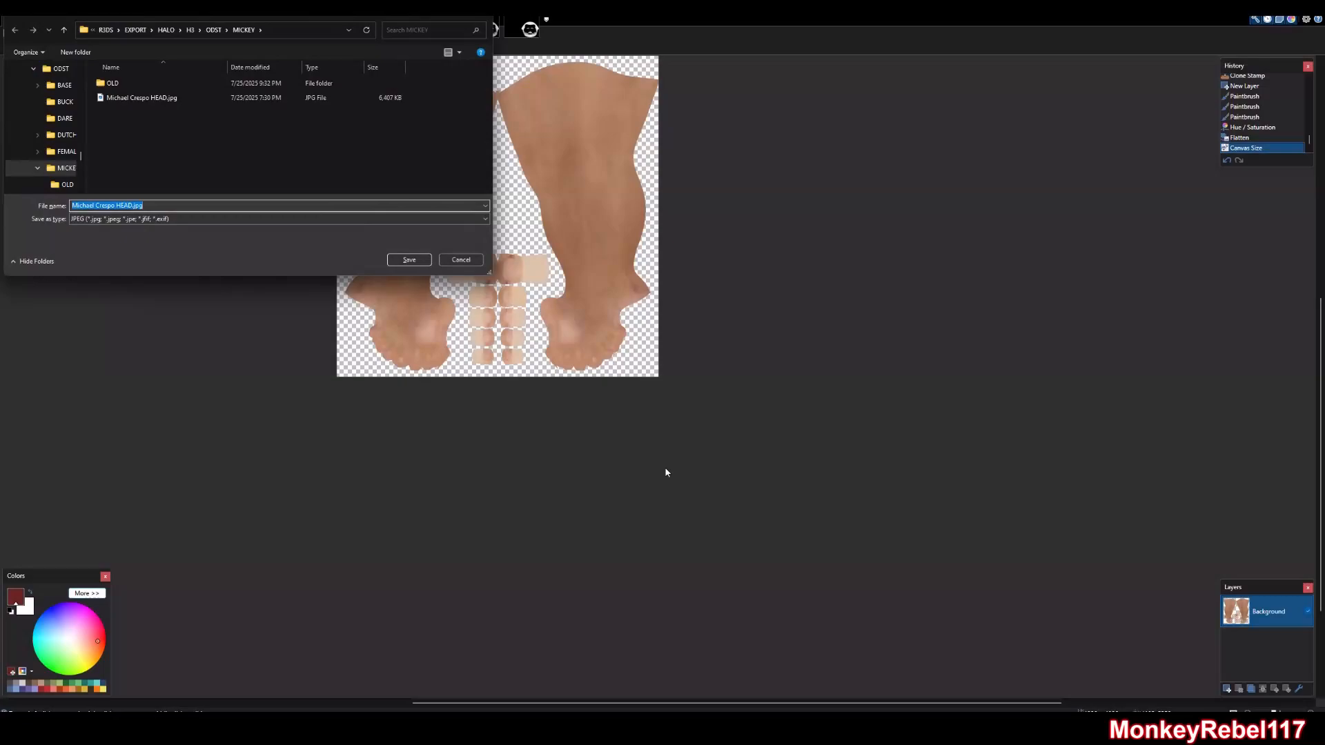
pyautogui.click(472, 262)
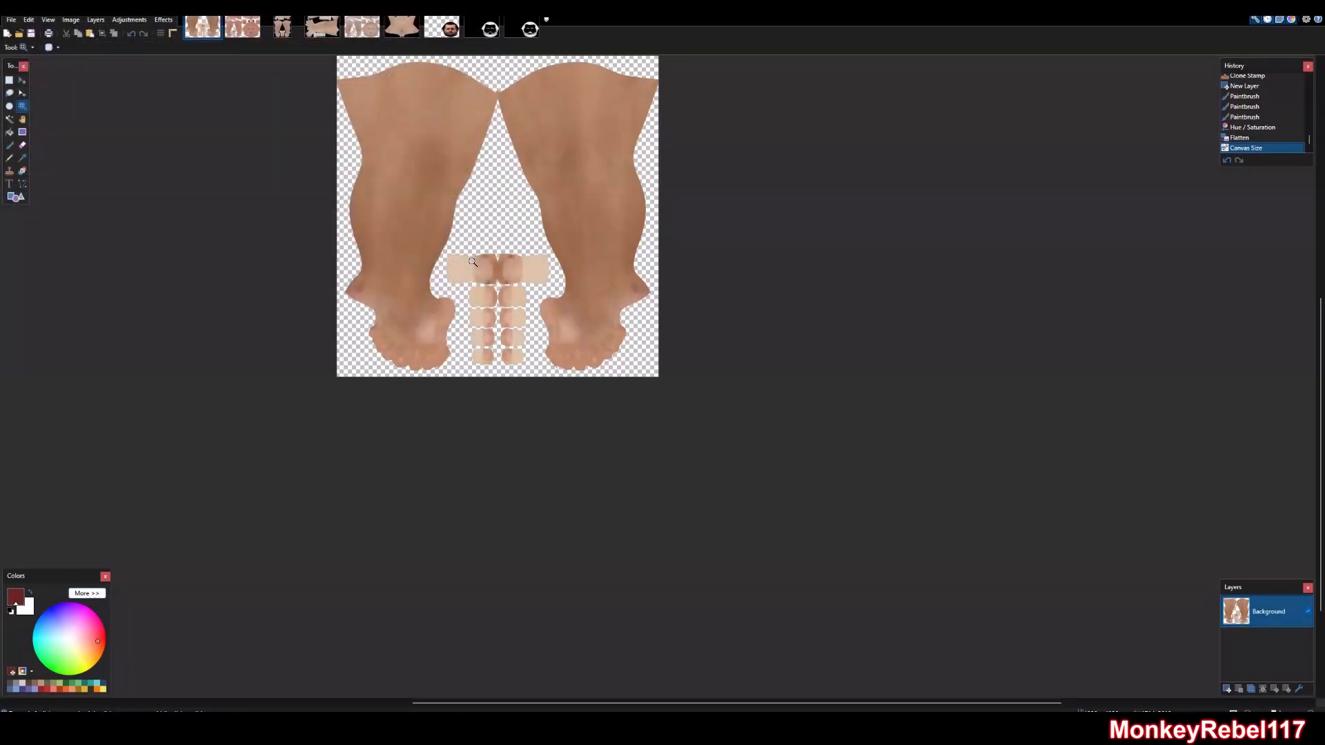
pyautogui.moveTo(789, 480); pyautogui.dragTo(301, 56)
pyautogui.rightClick(407, 274)
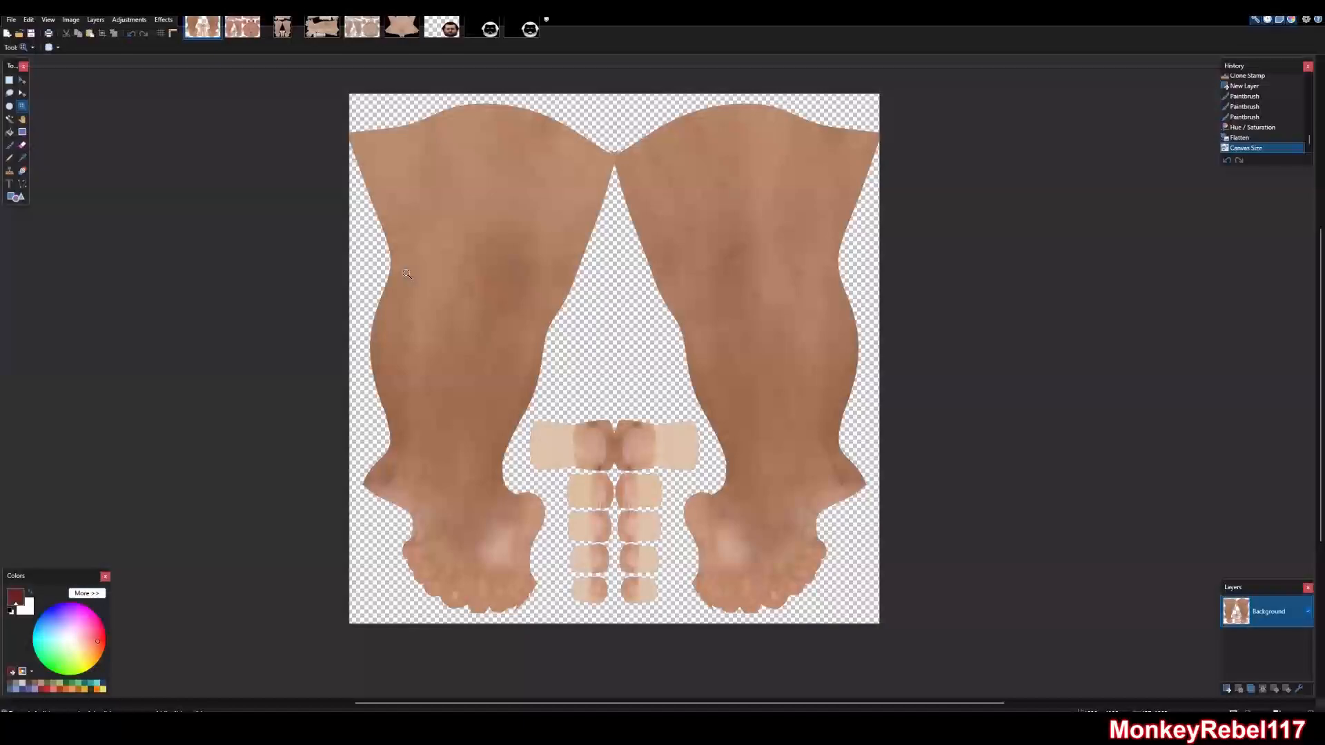
pyautogui.hotkey('ctrl', 'z')
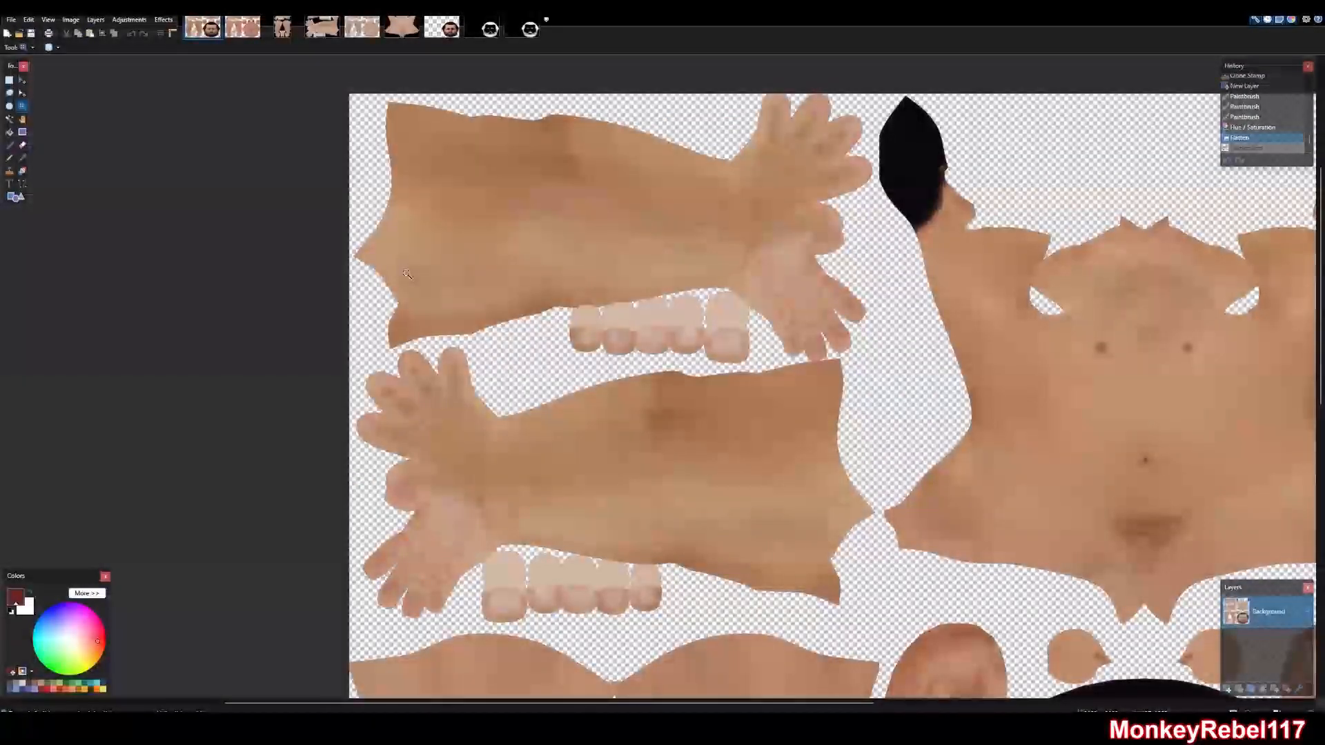
pyautogui.rightClick(399, 269)
pyautogui.rightClick(393, 267)
pyautogui.click(813, 516)
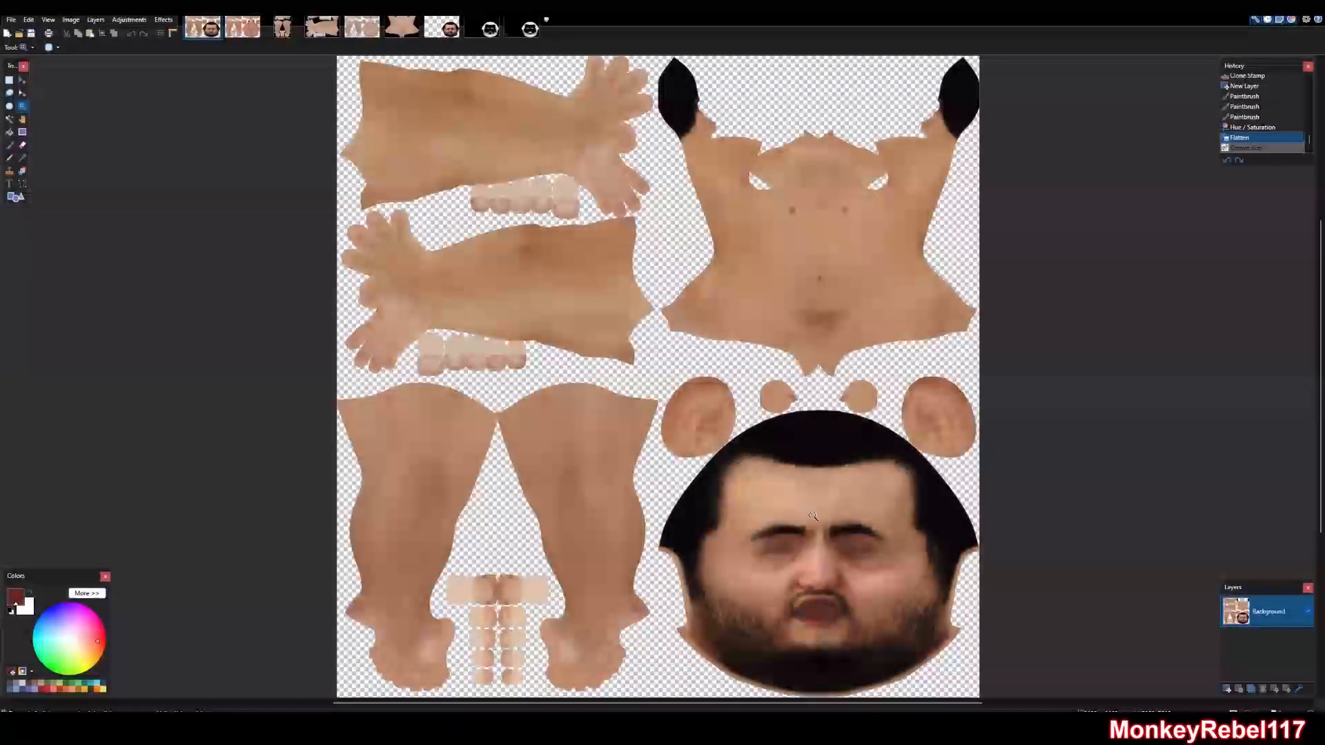
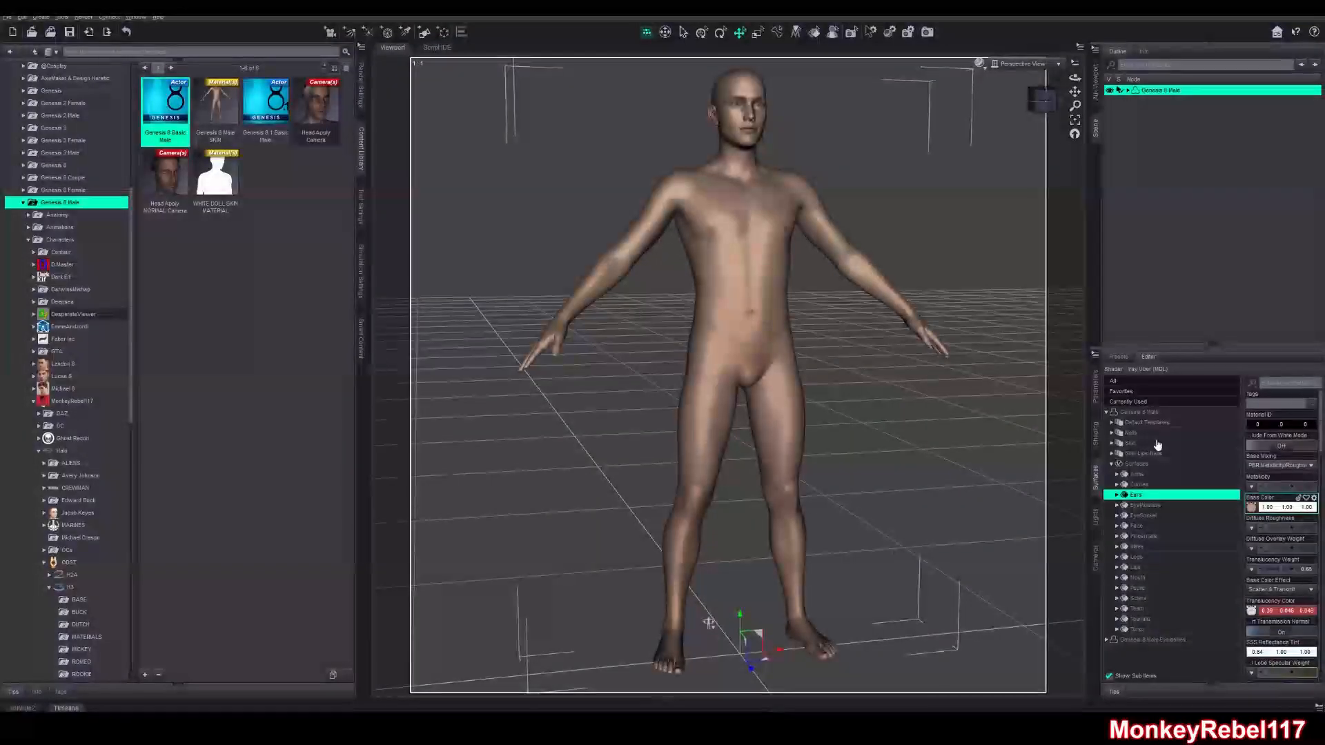
# From Daz Studio's Base Color image browser, open the face bump and specular maps, g8mbasefacemapb01_1001.jpg and g8mbasefacemaps01_1001.jpg, in Paint.NET
pyautogui.click(1250, 509)
pyautogui.click(1245, 489)
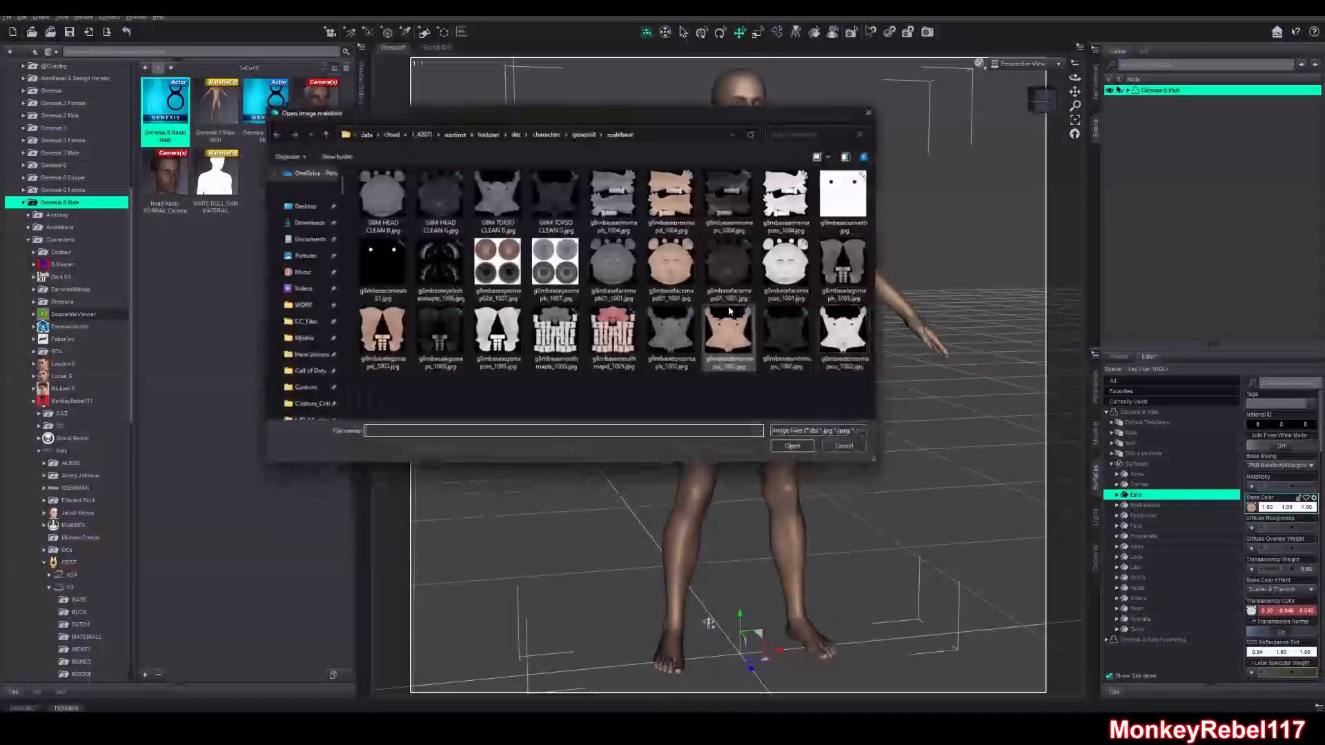
pyautogui.click(671, 337)
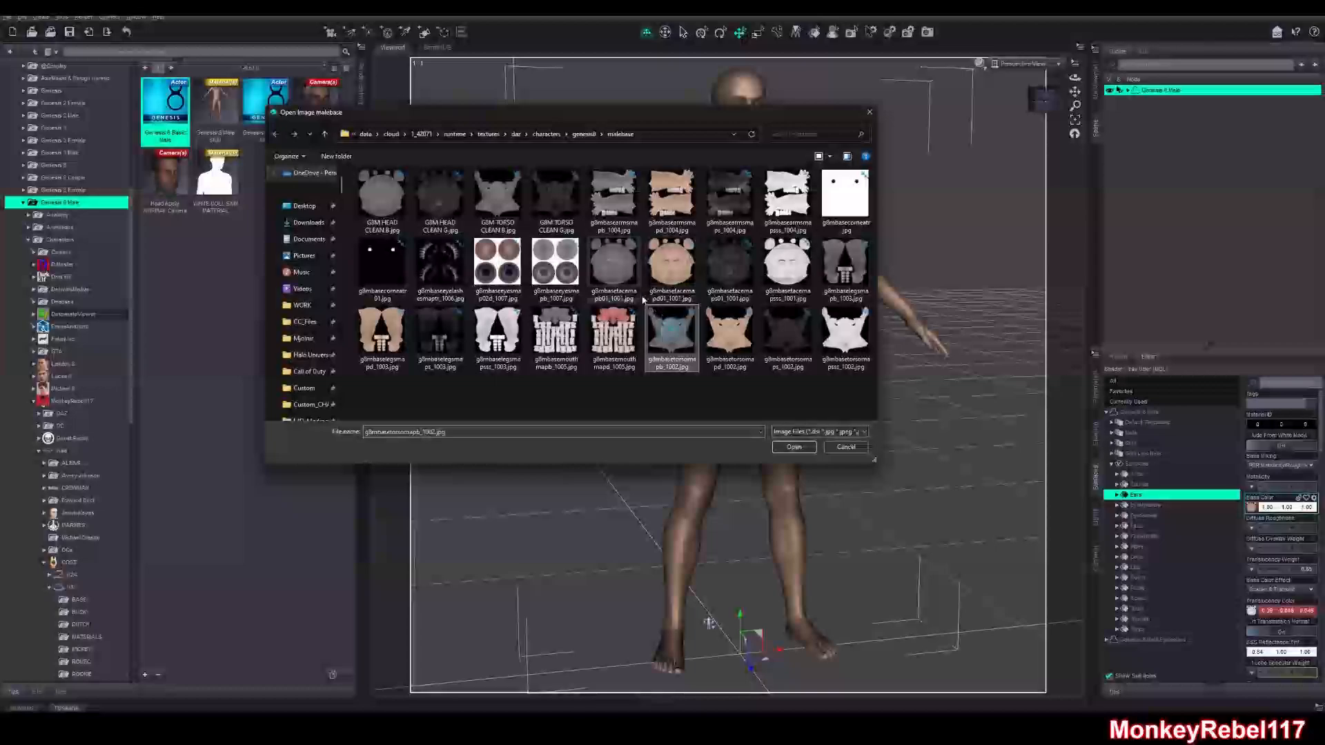
pyautogui.click(621, 266)
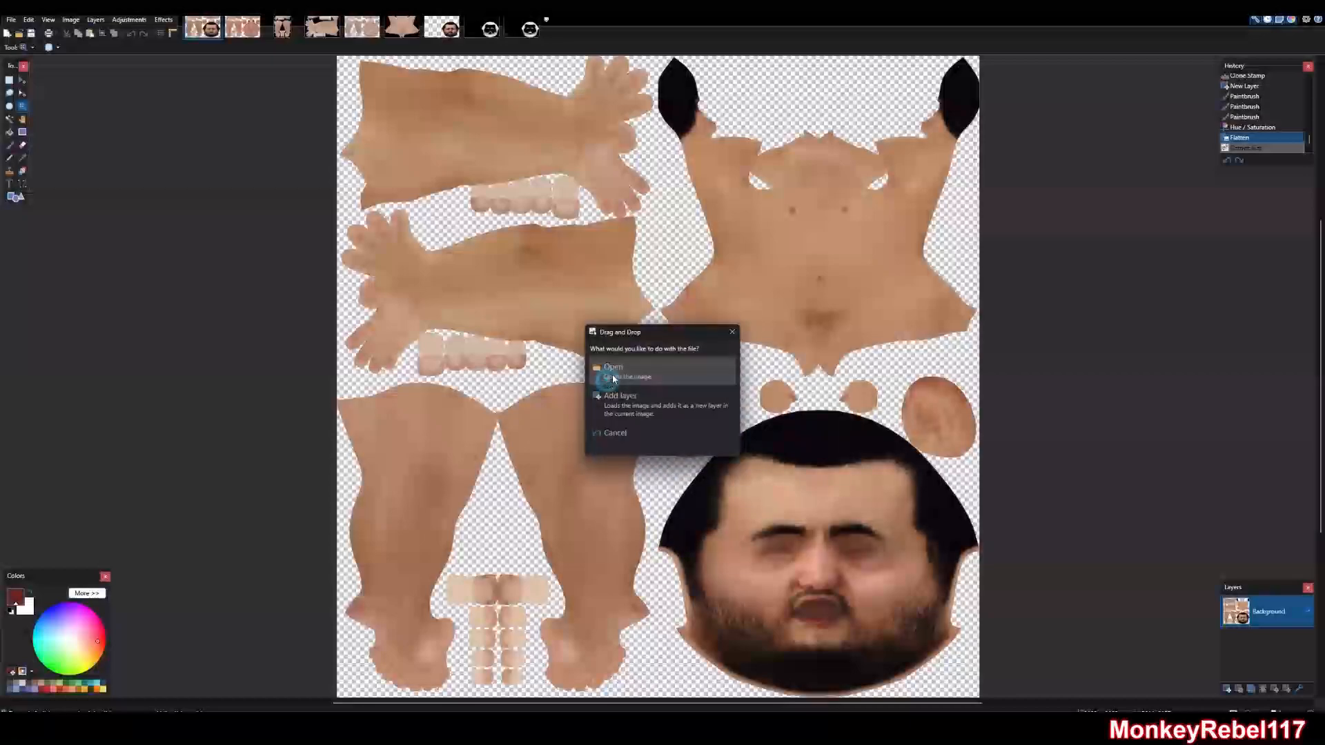
pyautogui.click(612, 374)
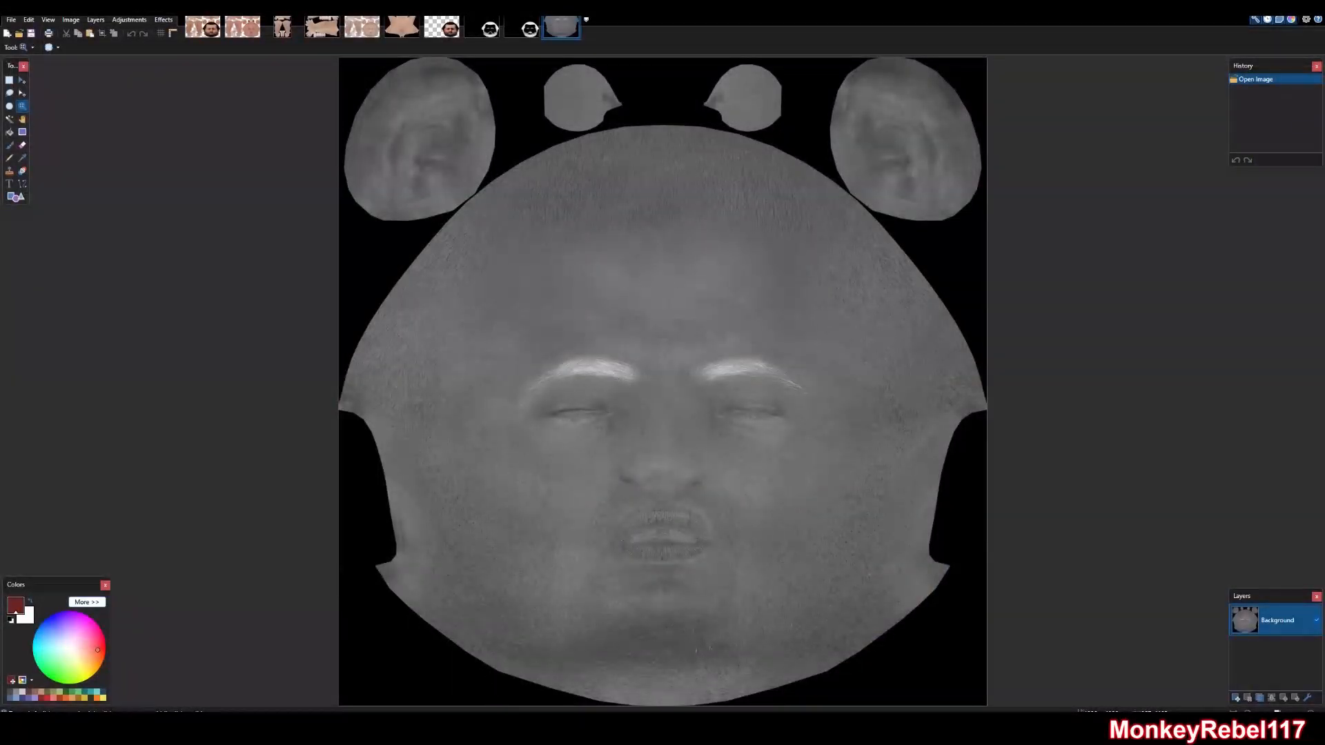
pyautogui.moveTo(481, 726)
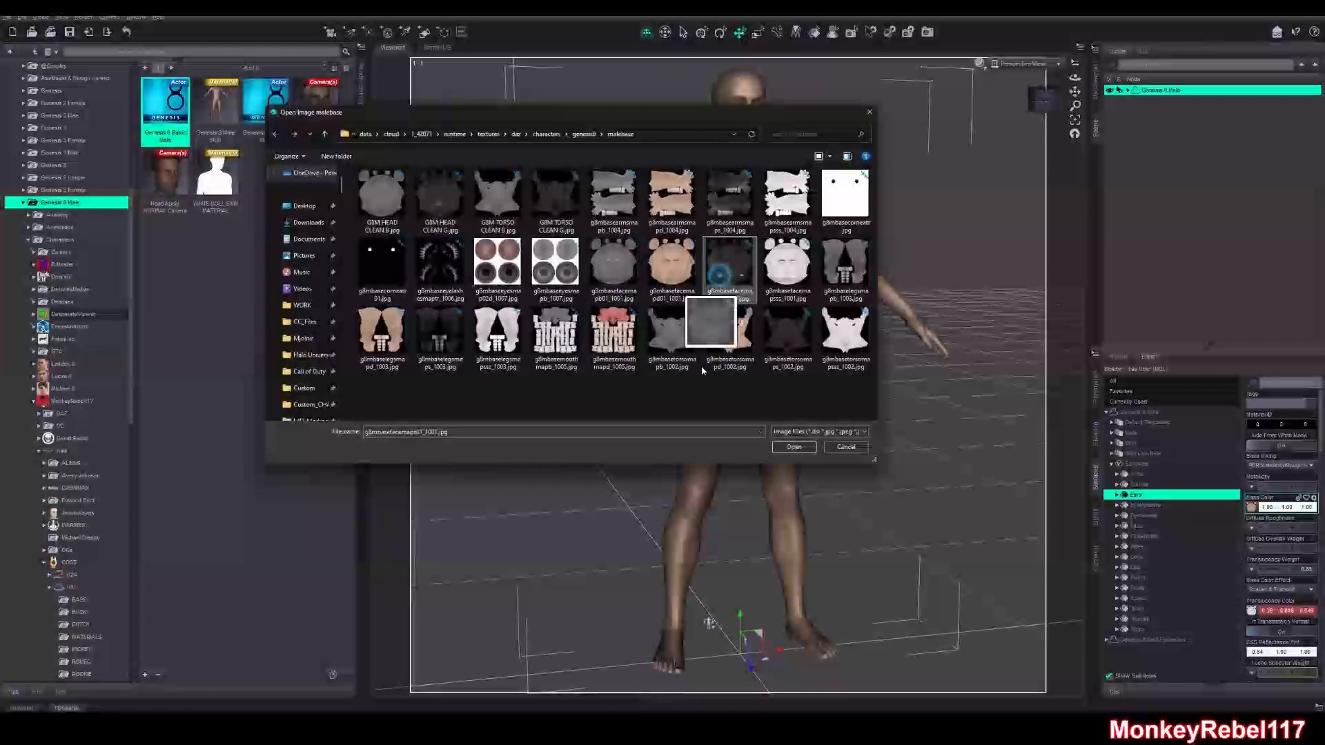
pyautogui.moveTo(702, 370)
pyautogui.mouseDown()
pyautogui.moveTo(488, 672)
pyautogui.moveTo(481, 715)
pyautogui.moveTo(631, 427)
pyautogui.mouseUp()
pyautogui.click(649, 375)
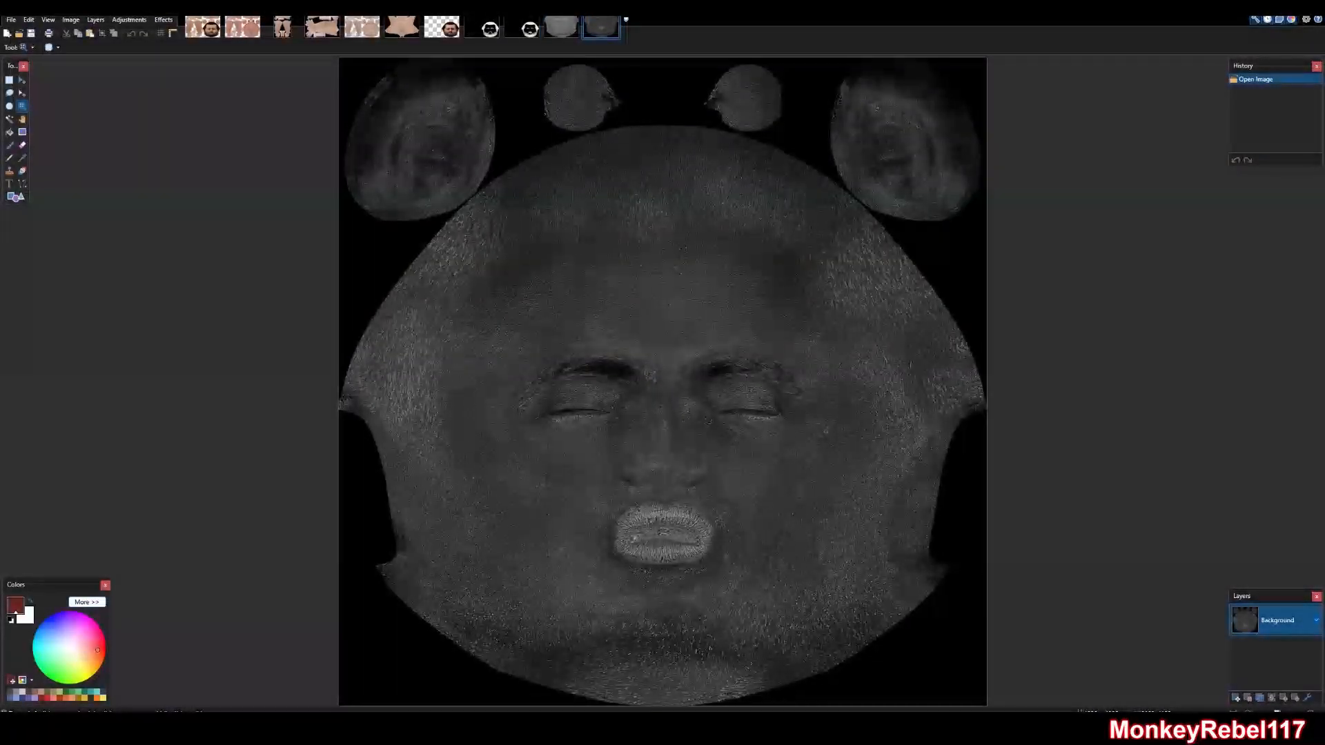
# From Daz Studio's malebase texture folder, open the torso bump and specular maps, g8mbasetorsomapb_1002.jpg and g8mbasetorsomaps_1002.jpg, in Paint.NET
pyautogui.moveTo(777, 719)
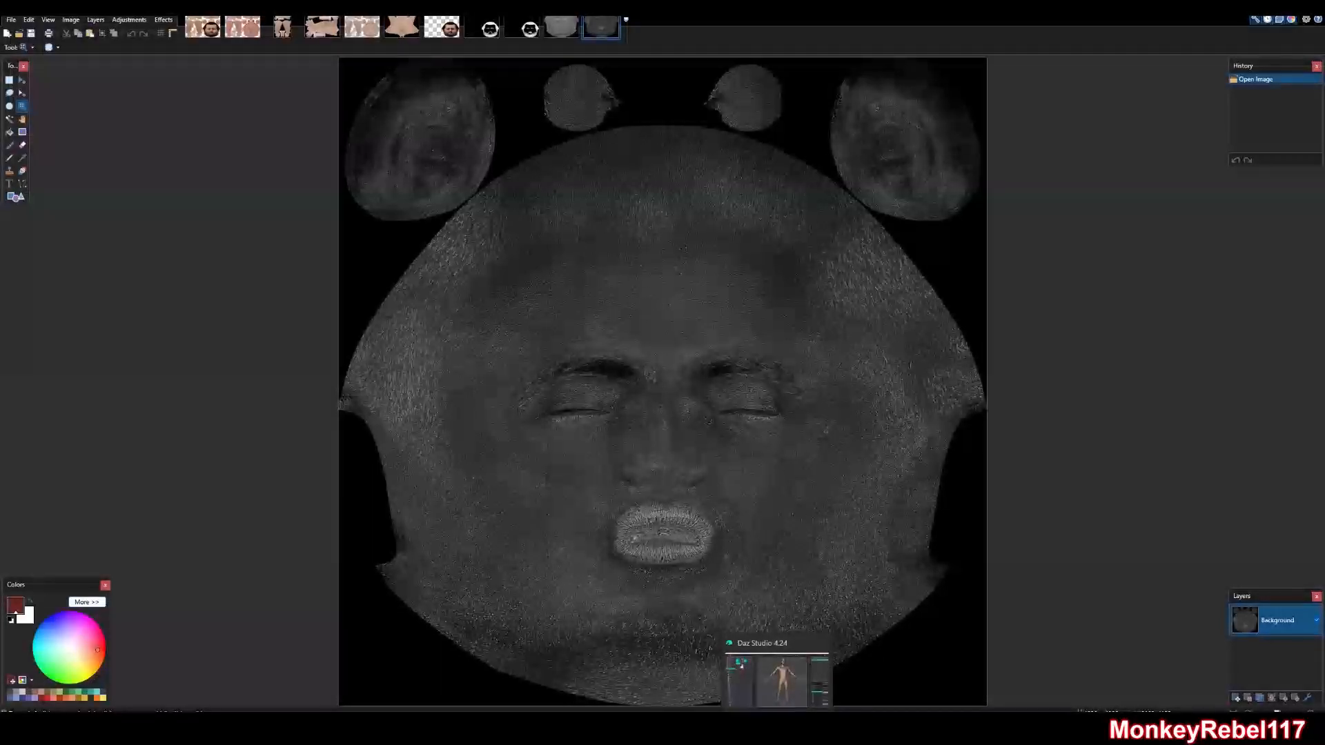
pyautogui.click(741, 666)
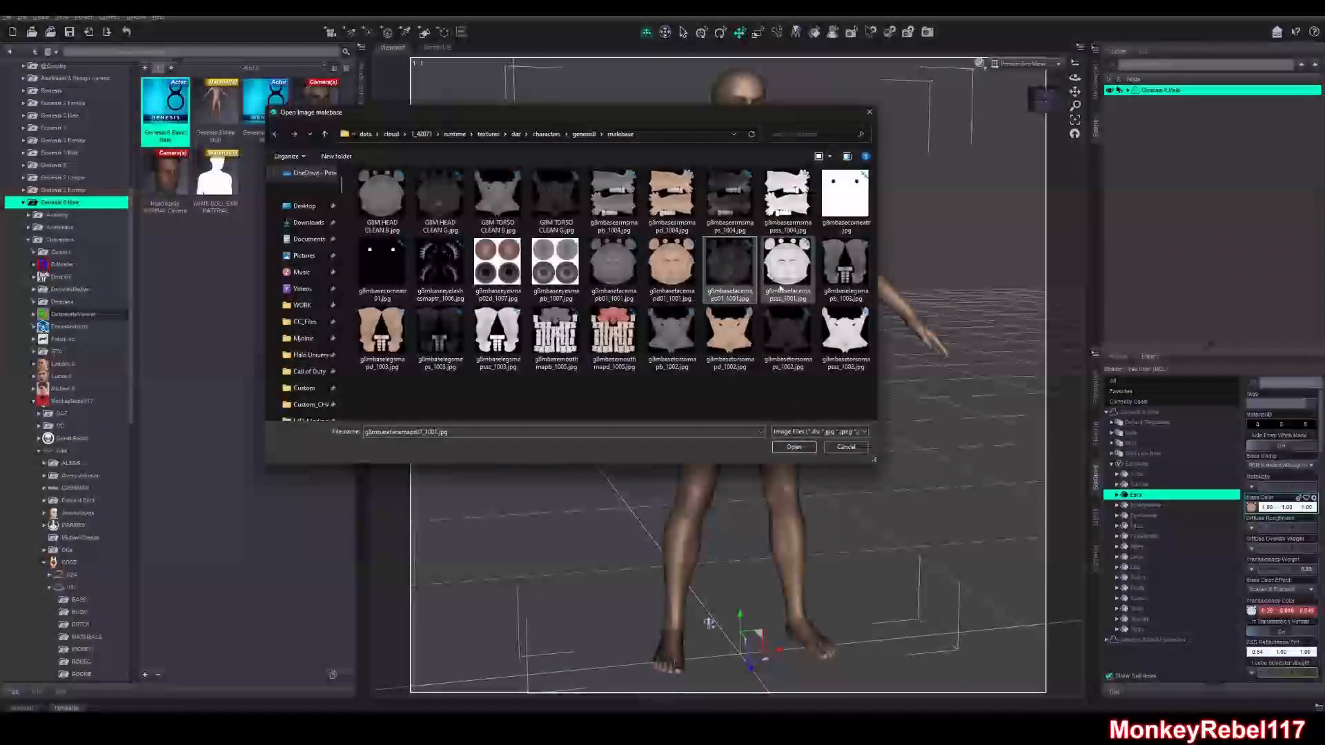
pyautogui.click(675, 334)
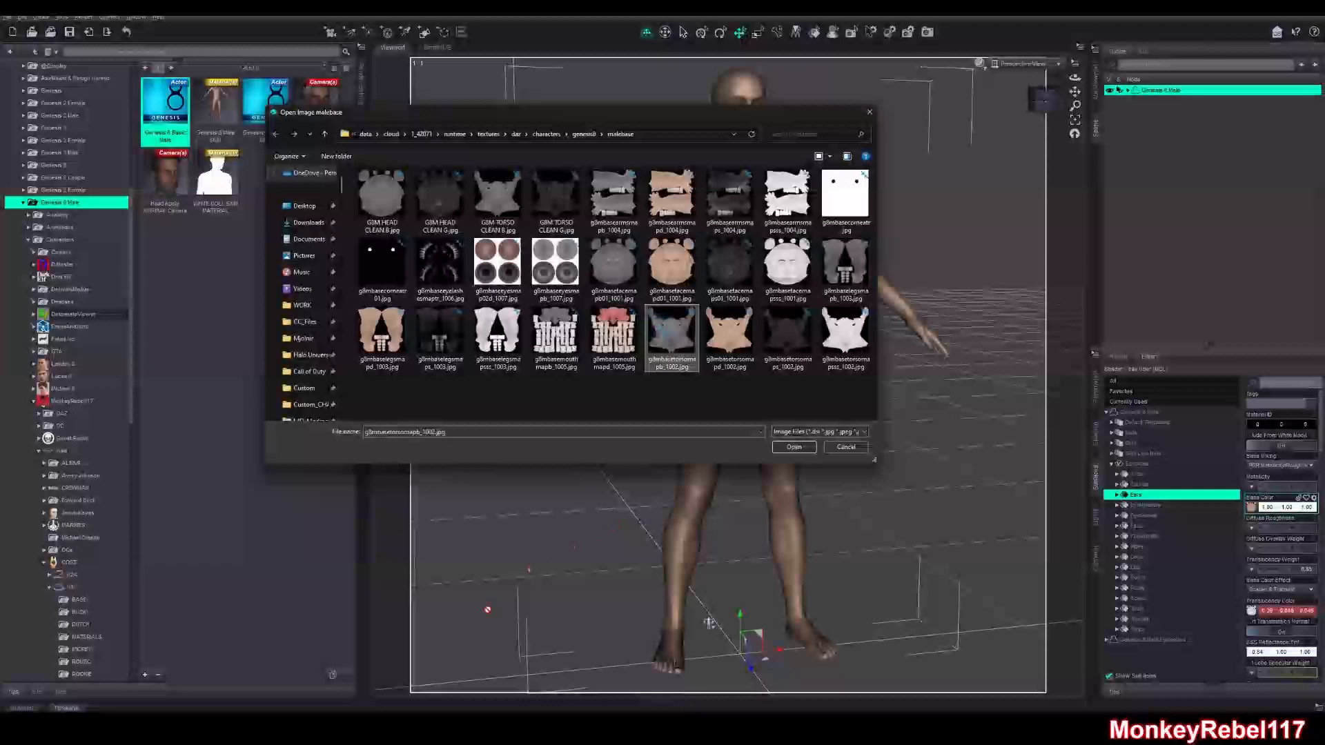
pyautogui.moveTo(476, 719); pyautogui.dragTo(603, 443)
pyautogui.click(653, 376)
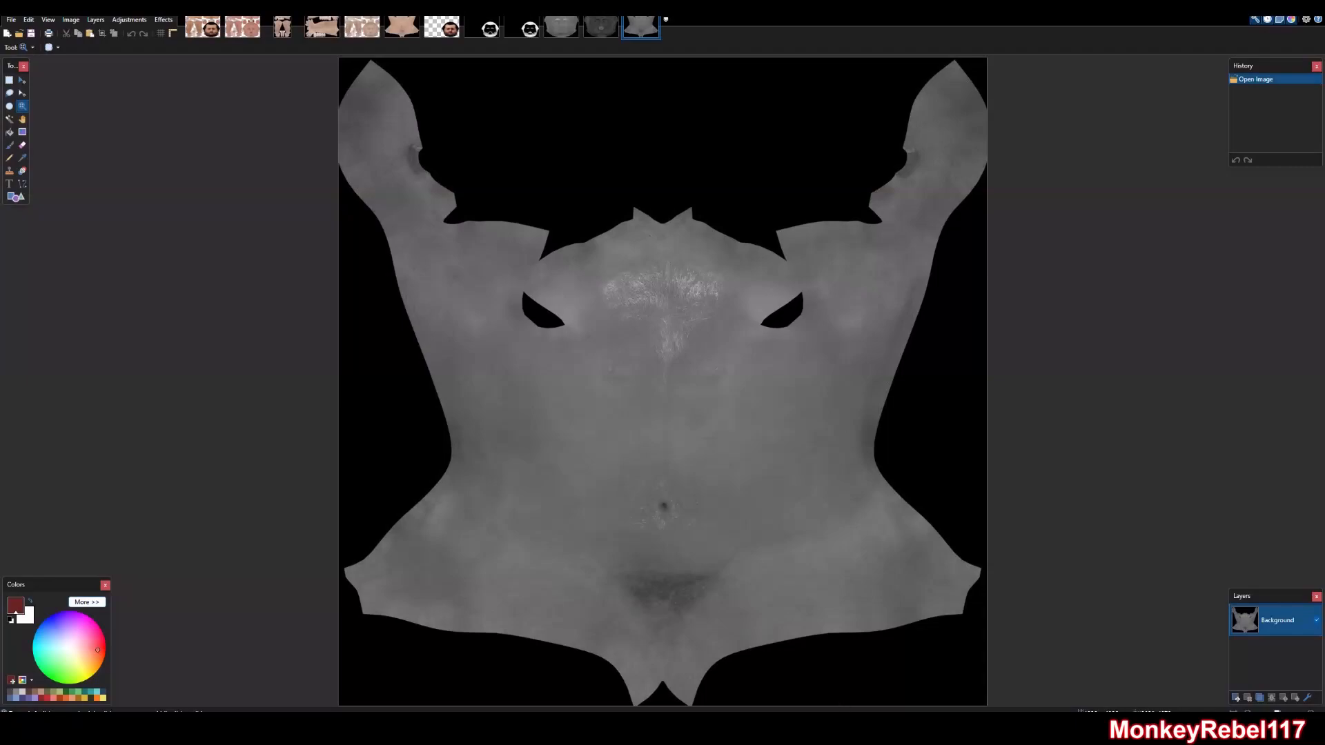
pyautogui.click(783, 714)
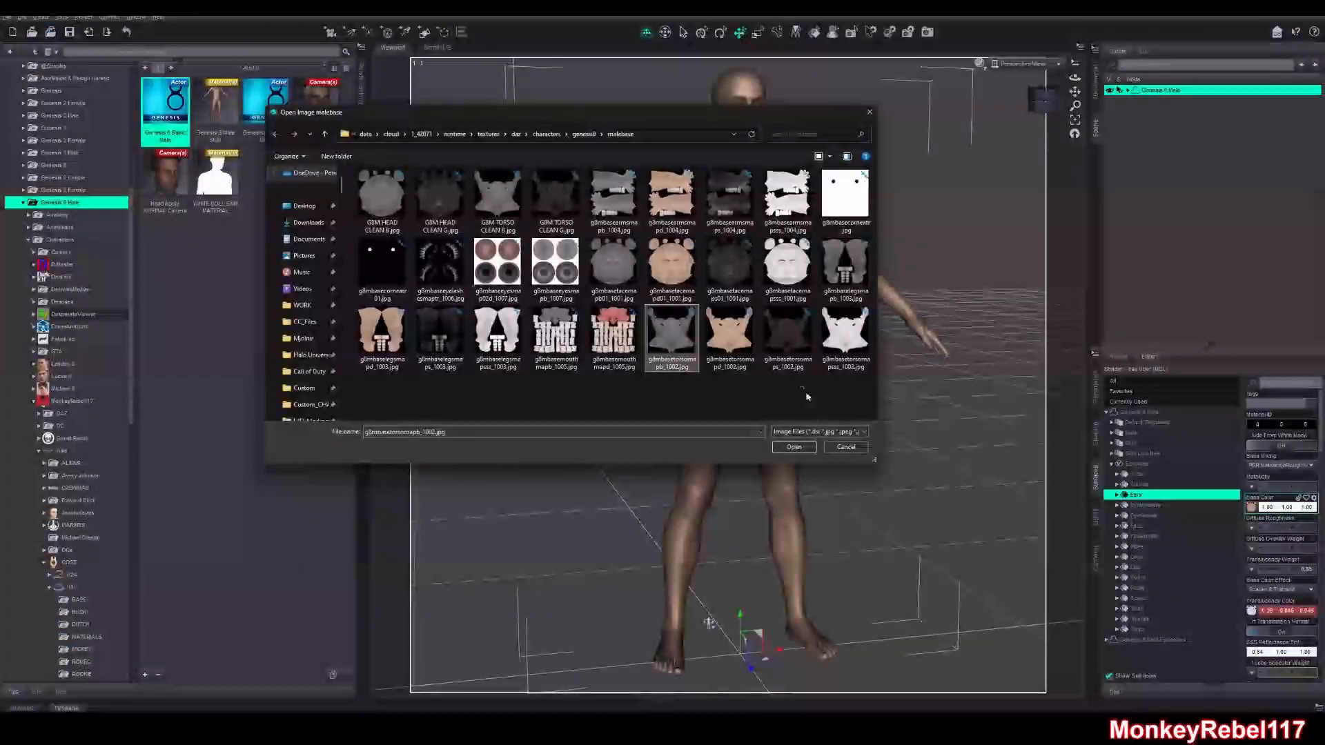
pyautogui.moveTo(787, 338)
pyautogui.mouseDown()
pyautogui.moveTo(483, 714)
pyautogui.moveTo(637, 453)
pyautogui.mouseUp()
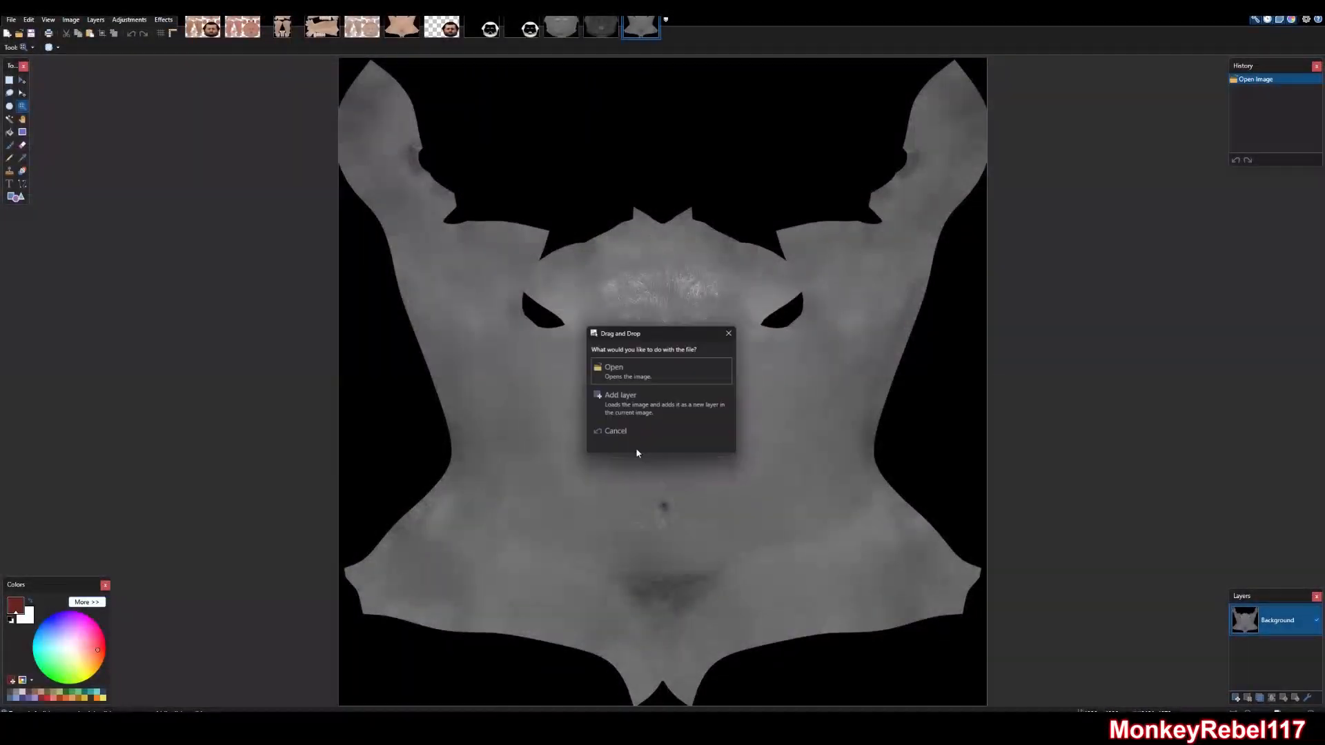
pyautogui.click(664, 369)
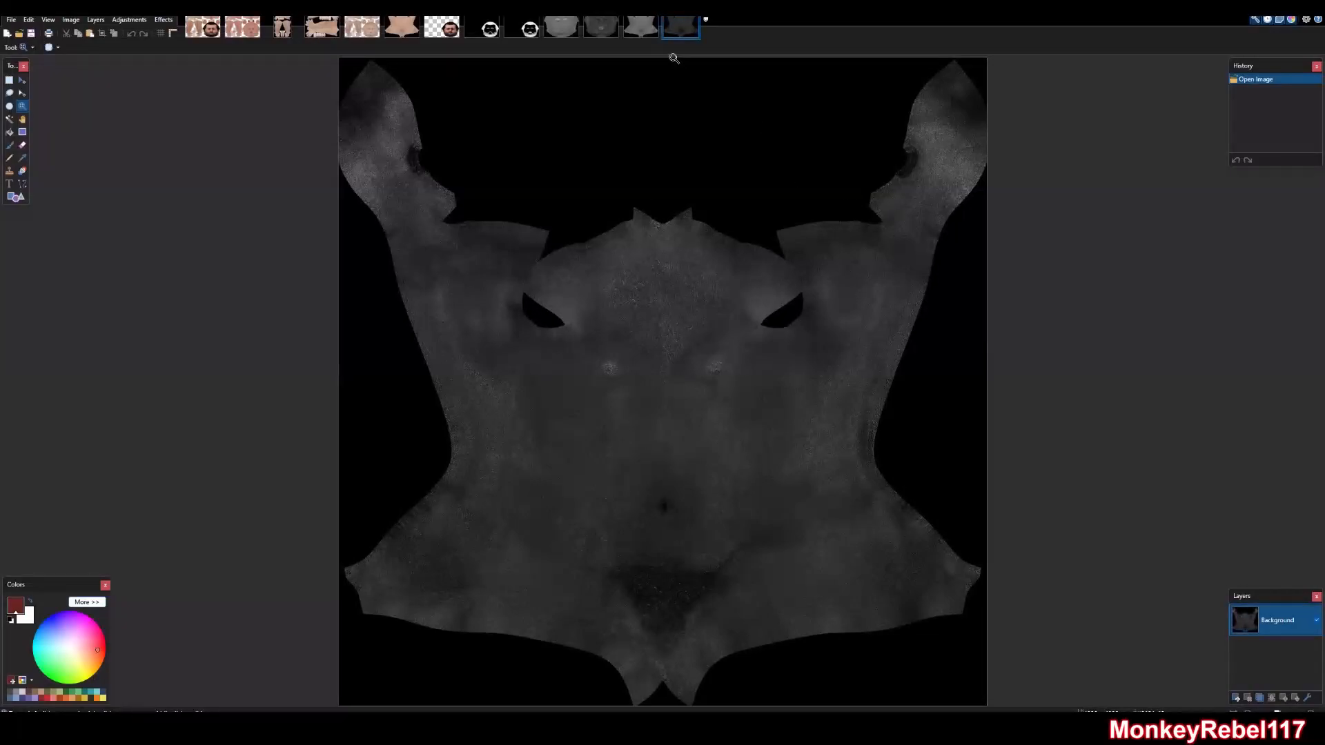
# Remove both eyebrows from the face bump map by cloning nearby forehead skin over them with the Clone Stamp
pyautogui.click(640, 27)
pyautogui.click(600, 27)
pyautogui.click(562, 31)
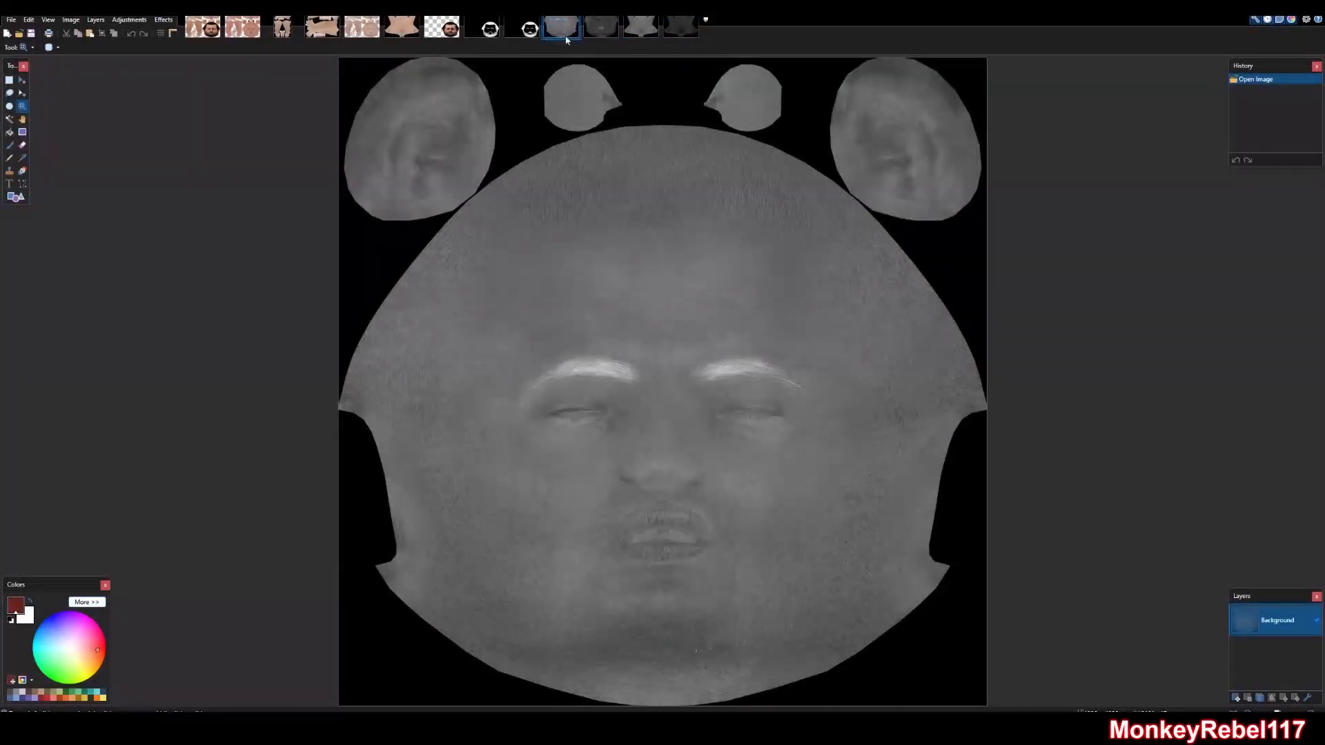
pyautogui.click(9, 171)
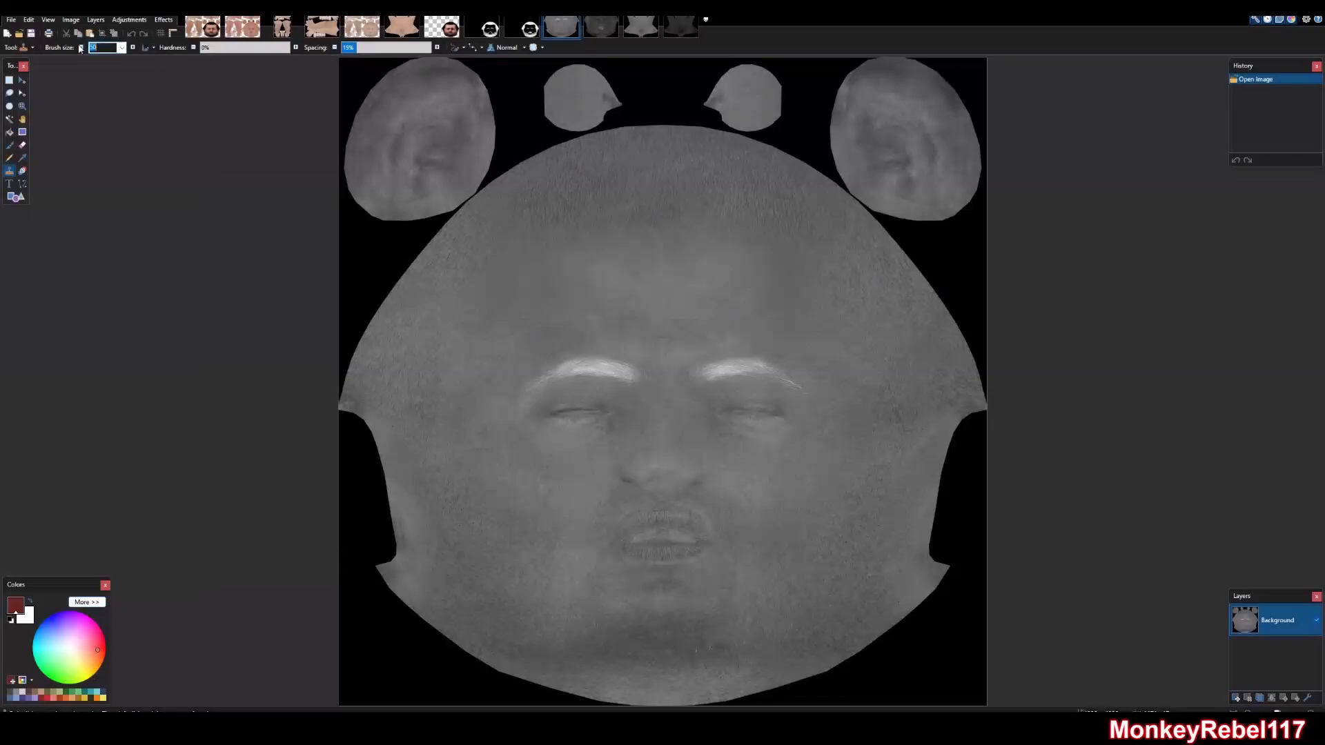
pyautogui.write('1')
pyautogui.keyDown('ctrl'); pyautogui.click(522, 349); pyautogui.keyUp('ctrl')
pyautogui.moveTo(533, 386)
pyautogui.mouseDown()
pyautogui.moveTo(557, 370)
pyautogui.moveTo(632, 373)
pyautogui.moveTo(566, 354)
pyautogui.mouseUp()
pyautogui.moveTo(810, 390)
pyautogui.mouseDown()
pyautogui.moveTo(828, 367)
pyautogui.moveTo(812, 358)
pyautogui.moveTo(798, 384)
pyautogui.moveTo(776, 363)
pyautogui.moveTo(696, 371)
pyautogui.mouseUp()
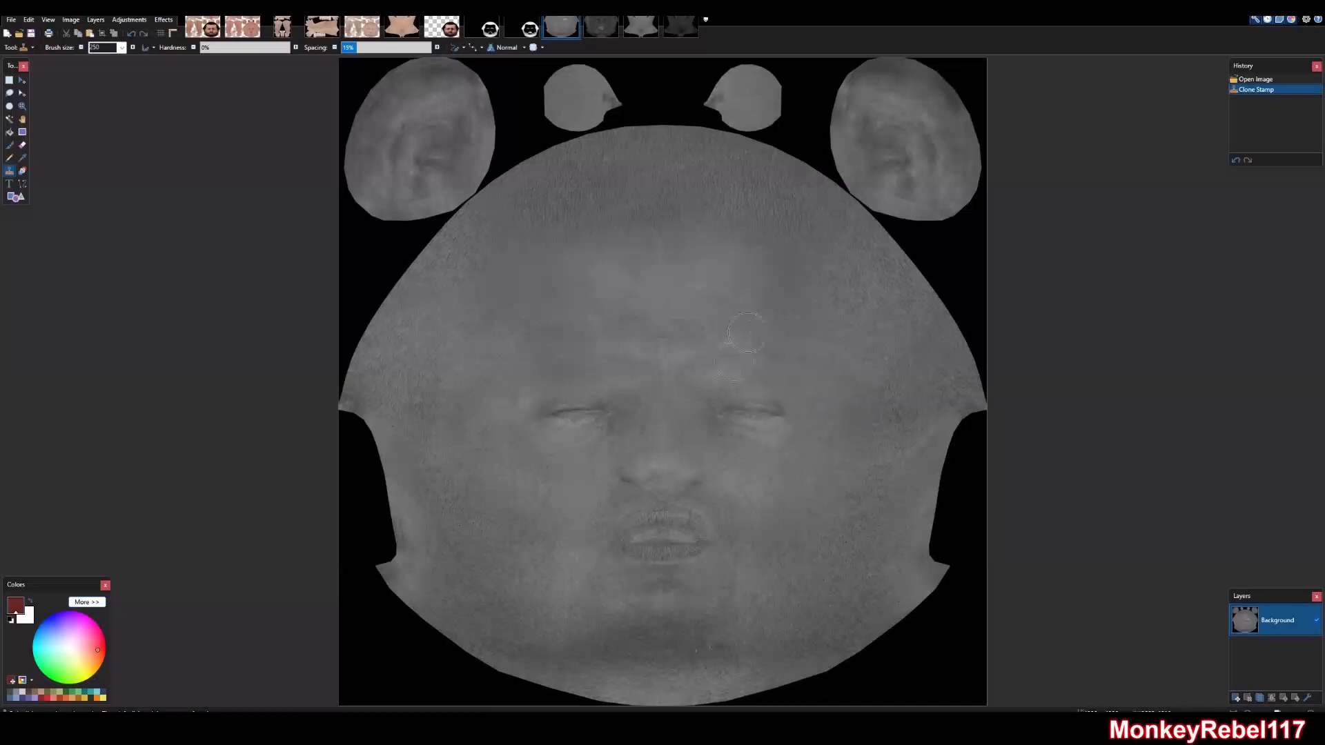
pyautogui.click(757, 354)
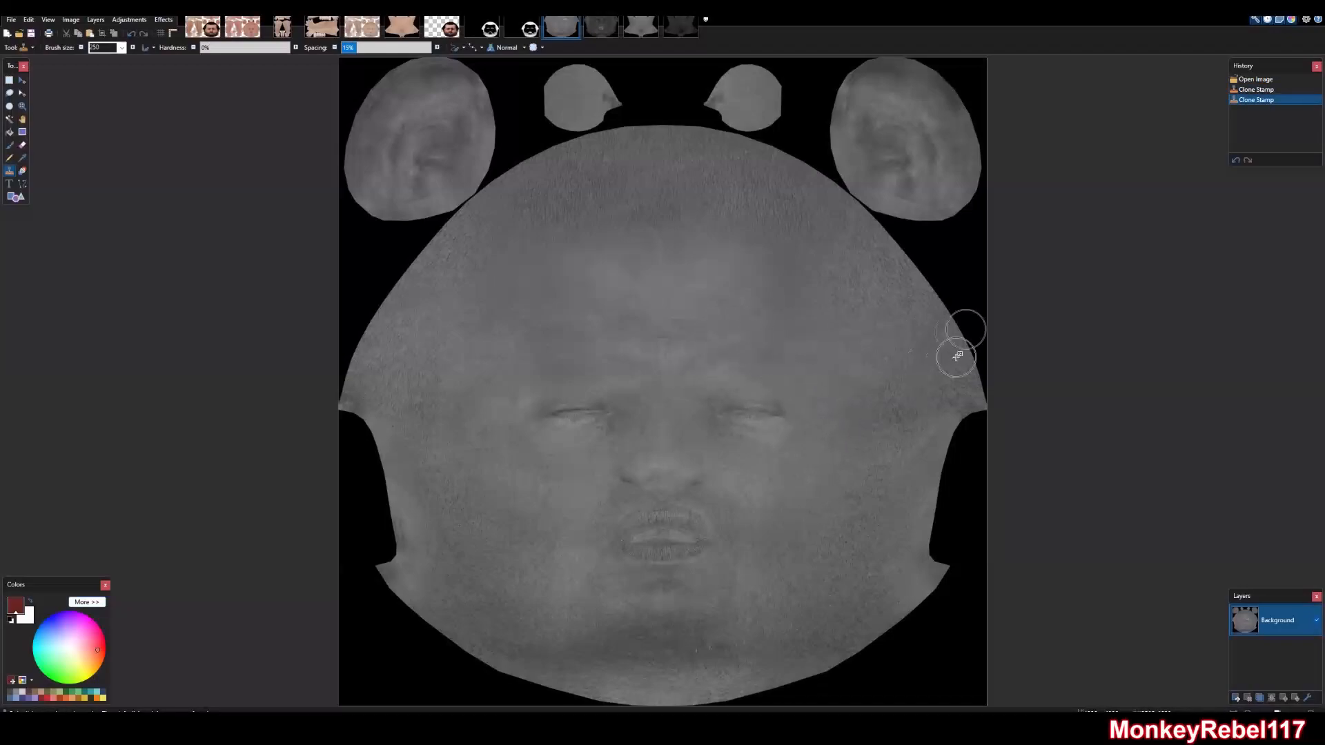
# Remove both eyebrows from the dark face specular map with the Clone Stamp, using nearby forehead skin as the source
pyautogui.click(601, 26)
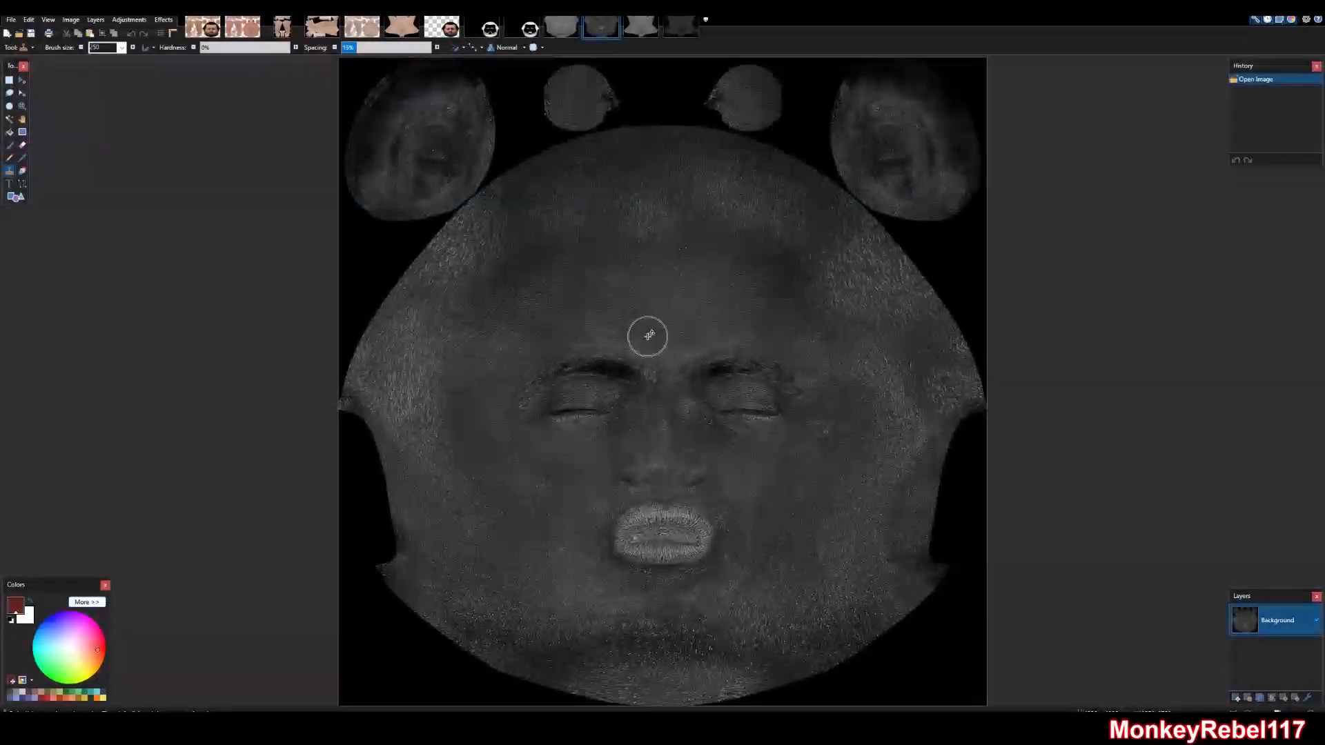
pyautogui.keyDown('ctrl'); pyautogui.click(587, 370); pyautogui.keyUp('ctrl')
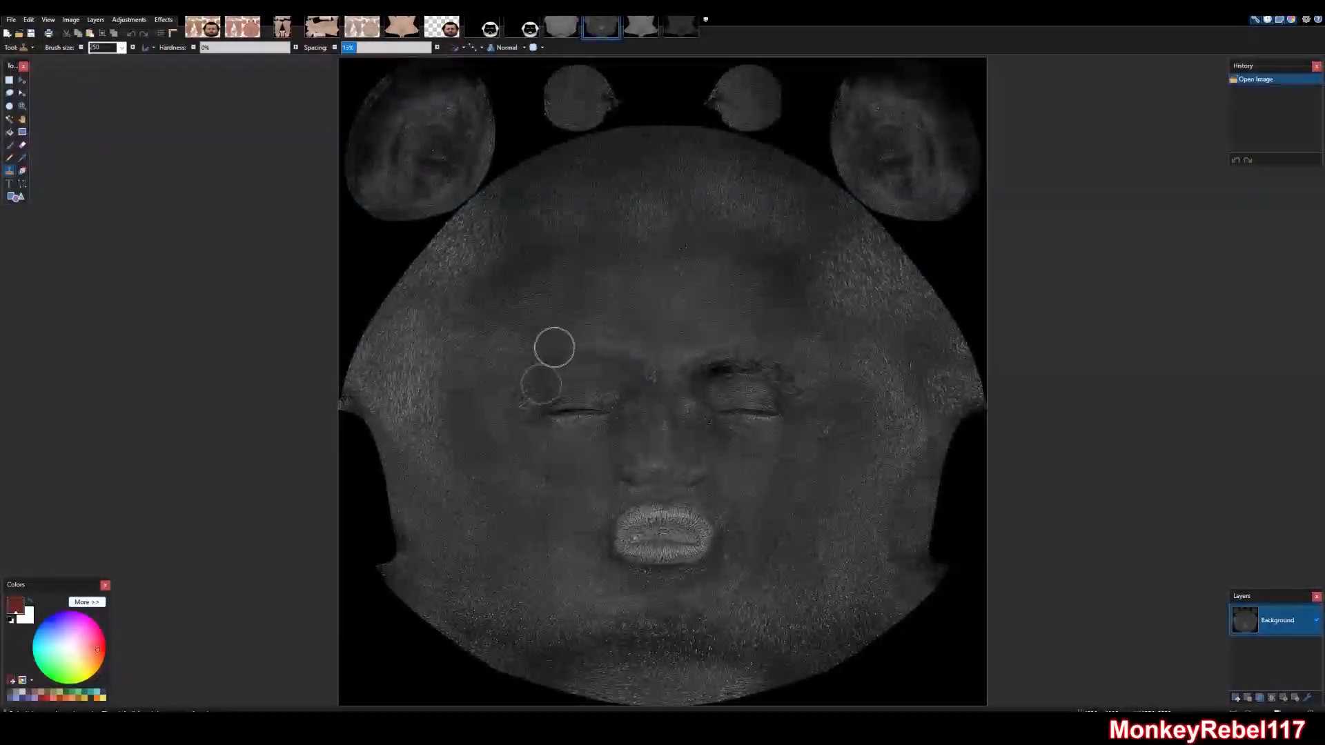
pyautogui.moveTo(593, 353); pyautogui.dragTo(596, 353)
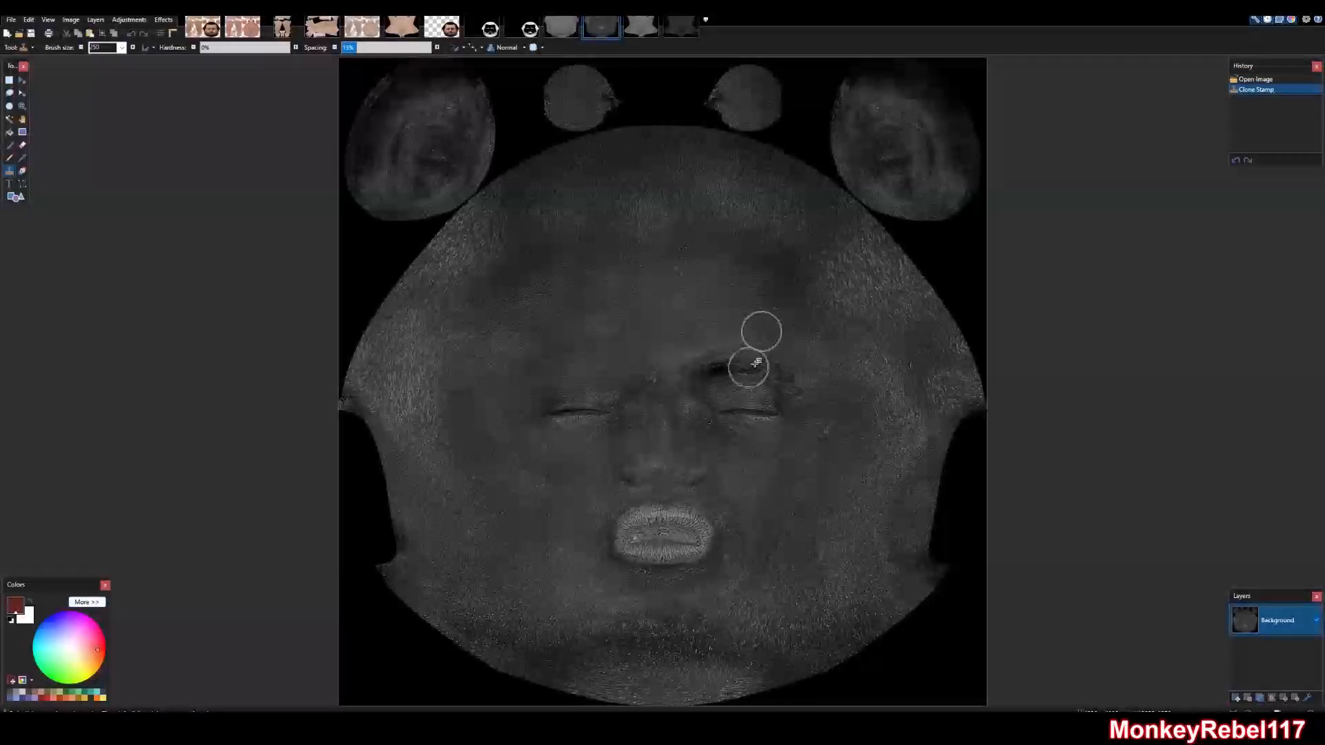
pyautogui.keyDown('ctrl'); pyautogui.click(681, 334); pyautogui.keyUp('ctrl')
pyautogui.moveTo(701, 373)
pyautogui.mouseDown()
pyautogui.moveTo(752, 357)
pyautogui.moveTo(786, 377)
pyautogui.moveTo(712, 366)
pyautogui.moveTo(747, 354)
pyautogui.moveTo(781, 363)
pyautogui.moveTo(803, 388)
pyautogui.moveTo(752, 364)
pyautogui.mouseUp()
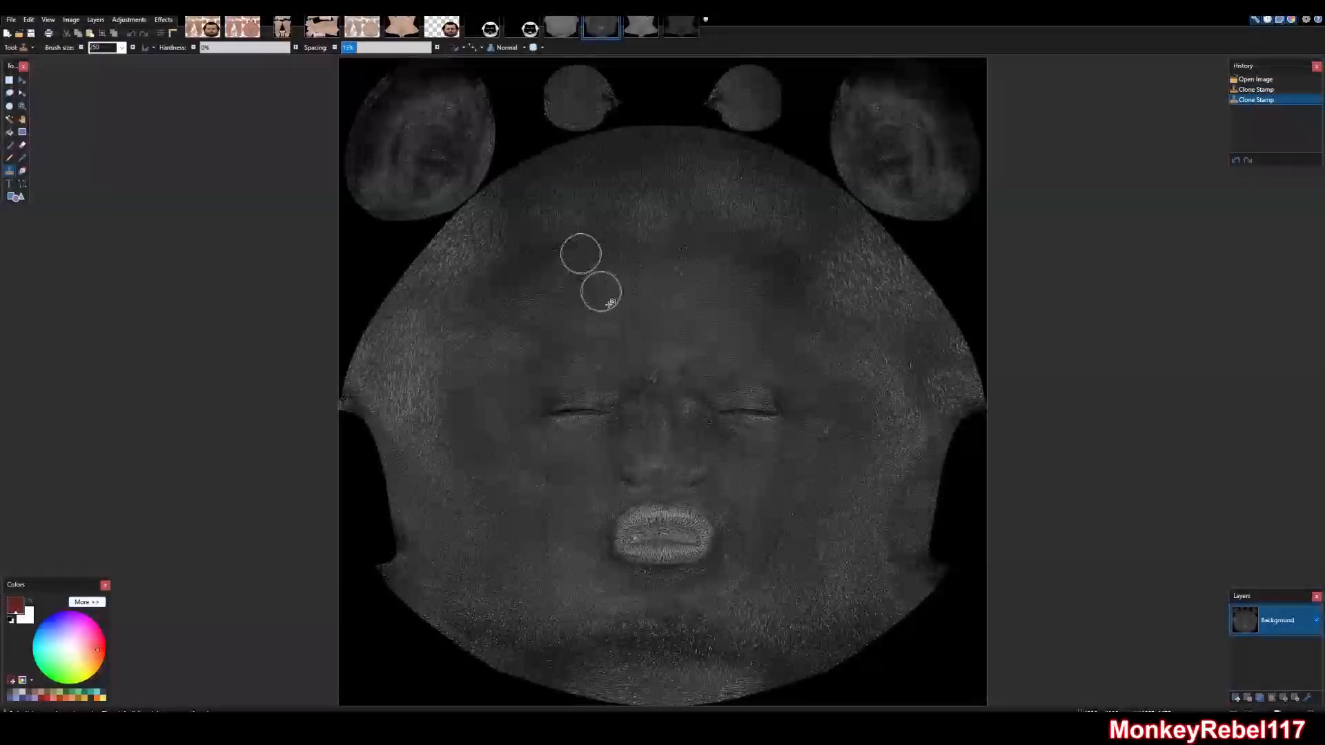
# Crop the first black-and-white hair mask to its head area at 4096 × 4096 pixels with the Bottom Right anchor, and select the entire image
pyautogui.click(498, 28)
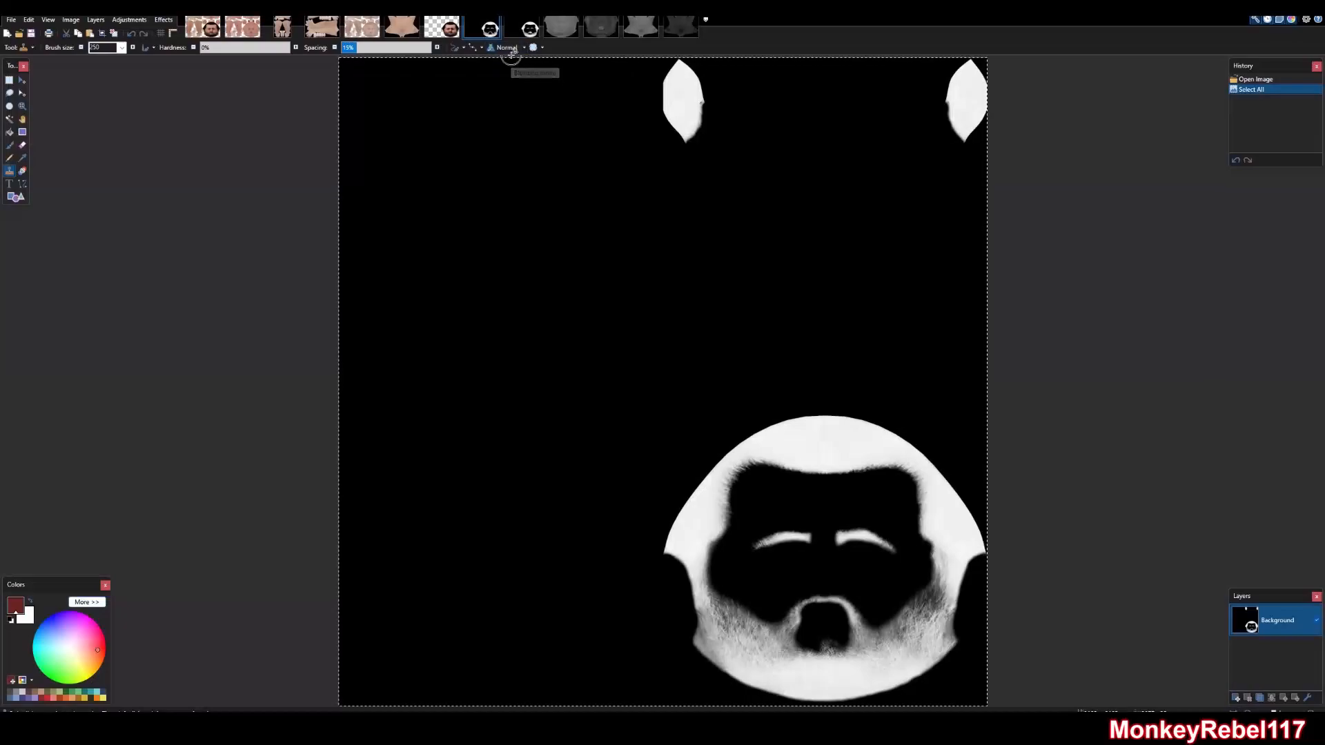
pyautogui.hotkey('ctrl', 'shift', 'r')
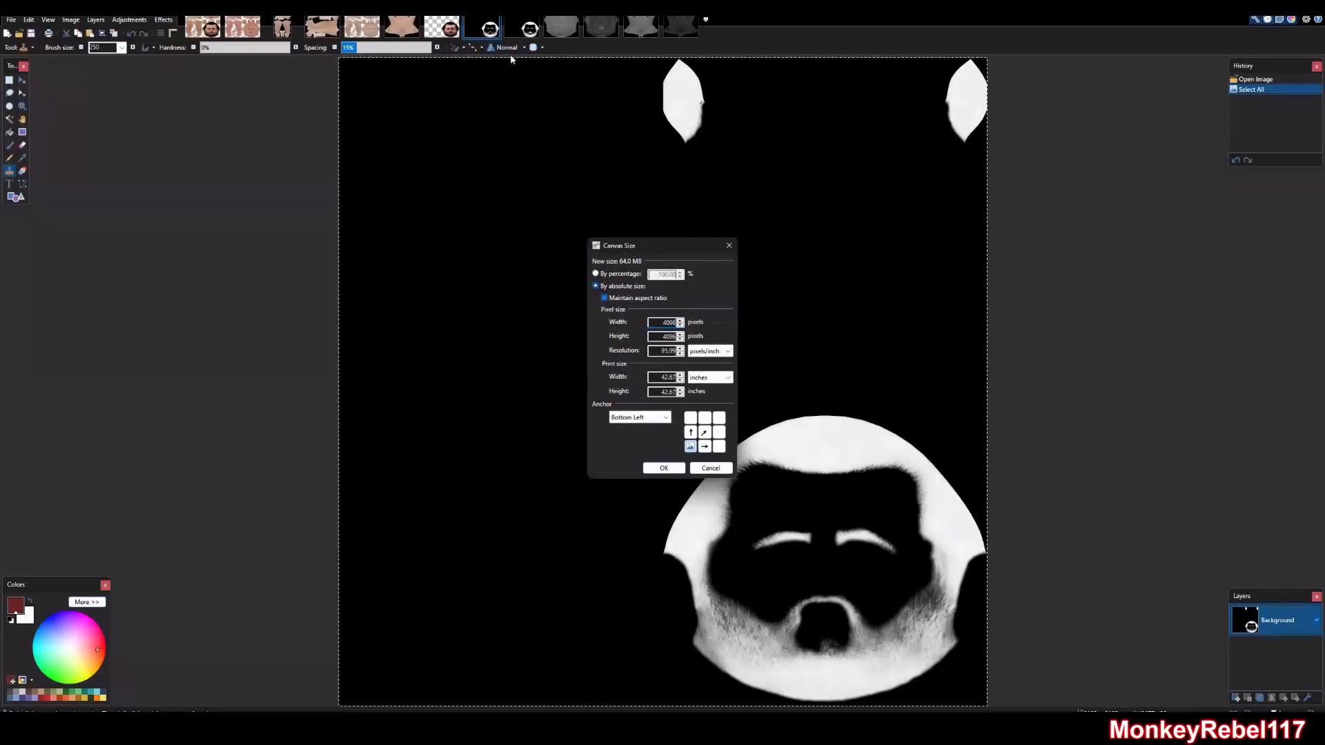
pyautogui.click(718, 447)
pyautogui.click(664, 468)
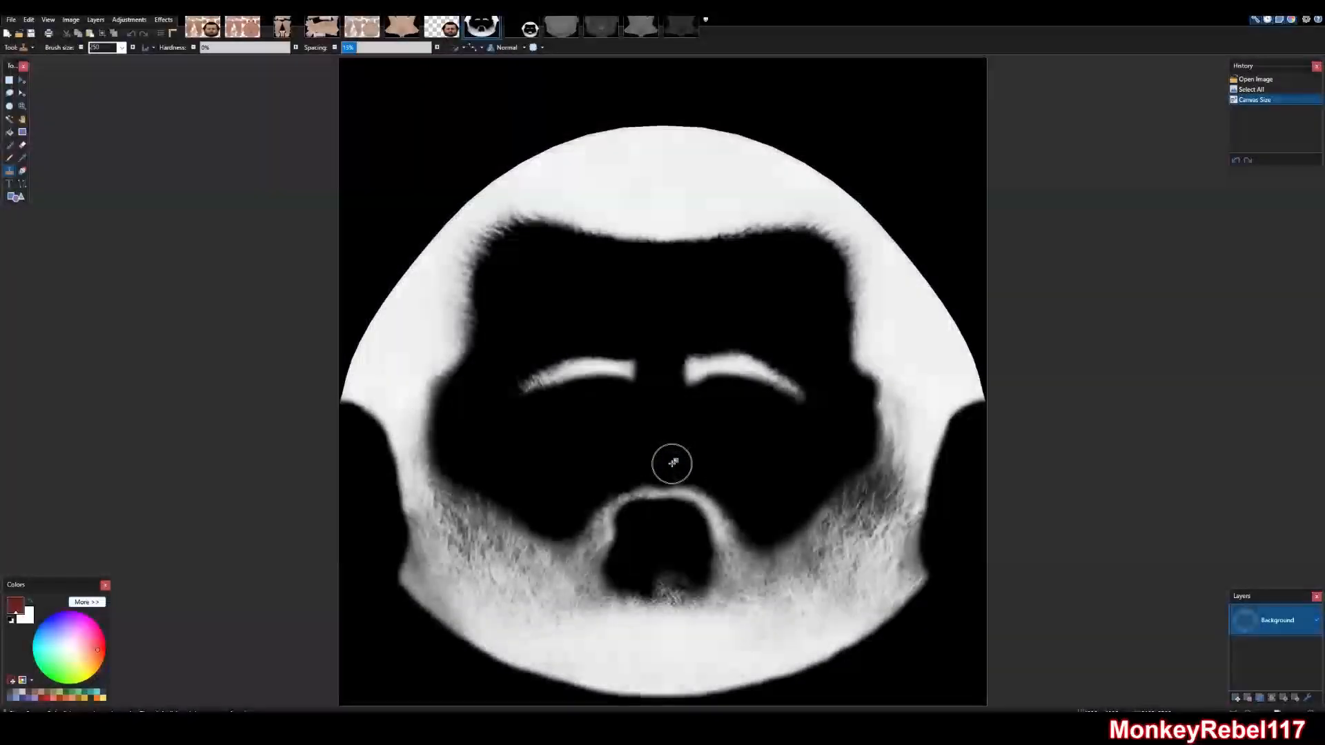
pyautogui.hotkey('ctrl', 'a')
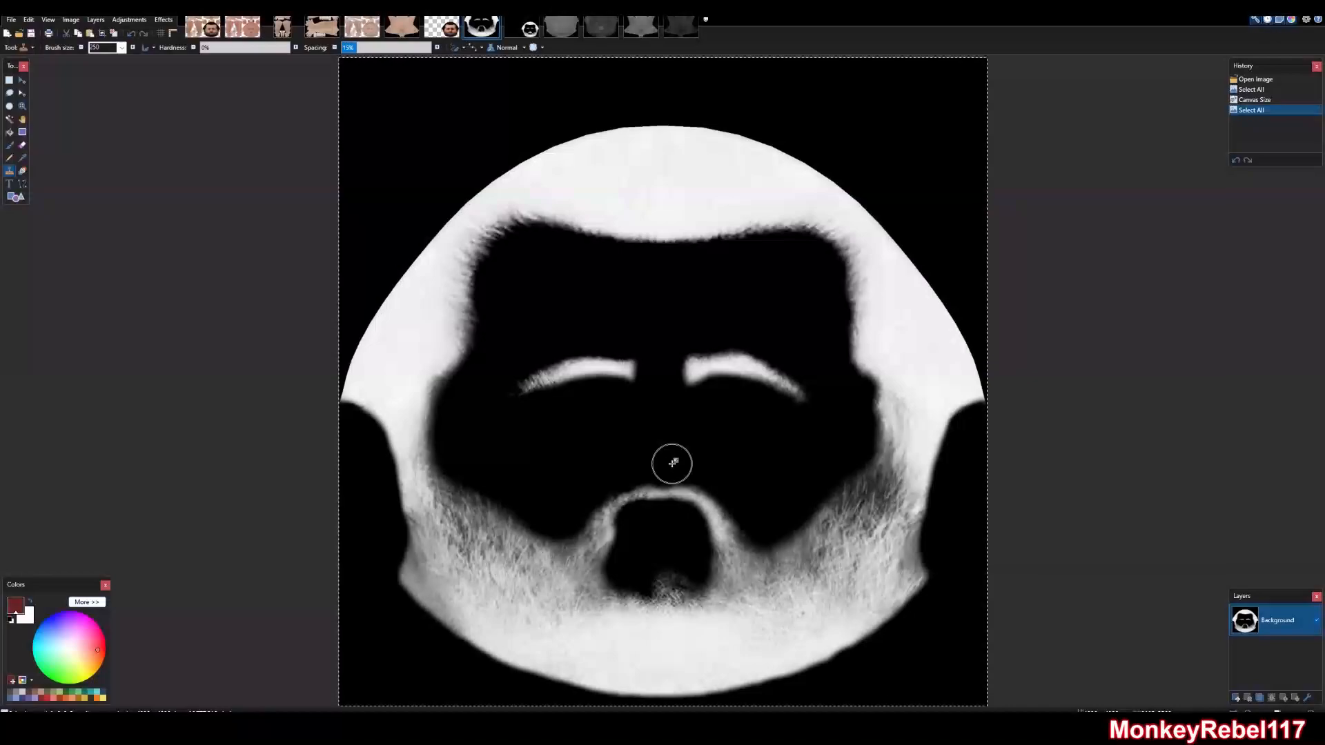
# Look through the open face and torso bump and specular maps
pyautogui.click(566, 38)
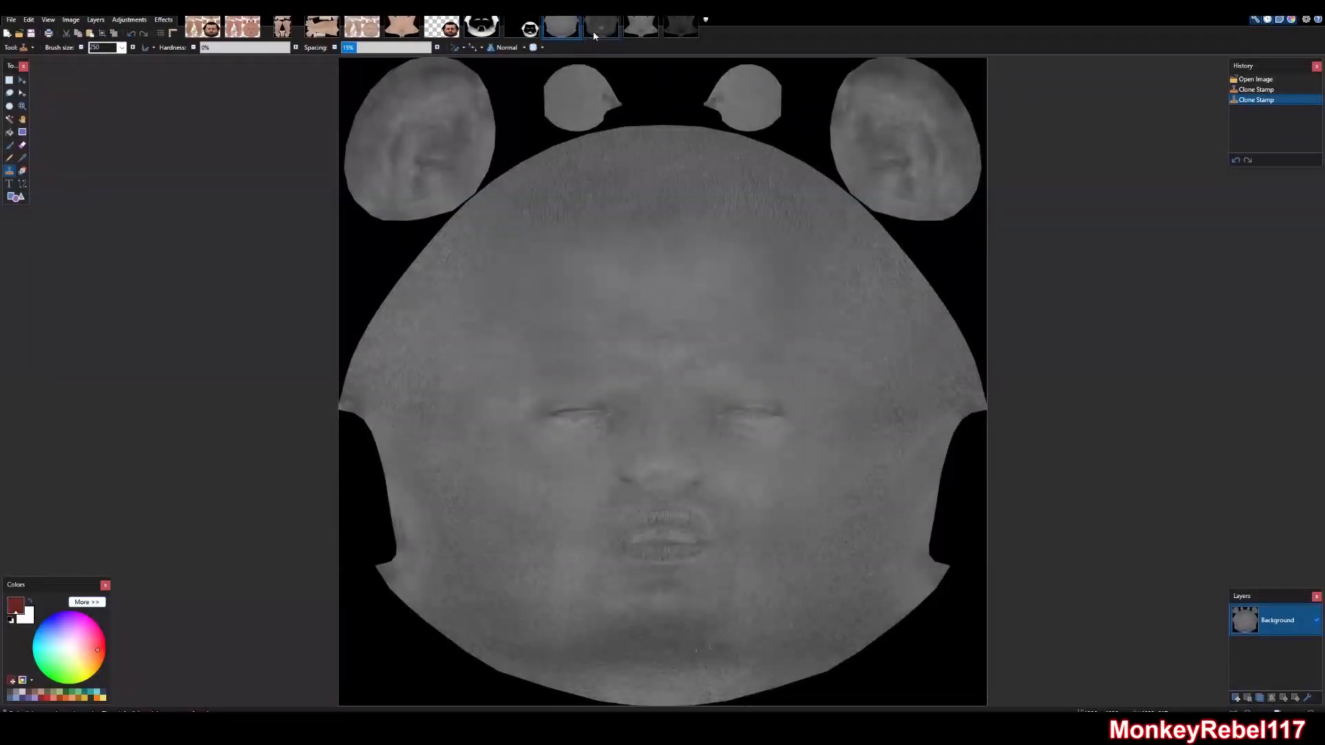
pyautogui.click(593, 30)
pyautogui.click(641, 28)
pyautogui.click(685, 28)
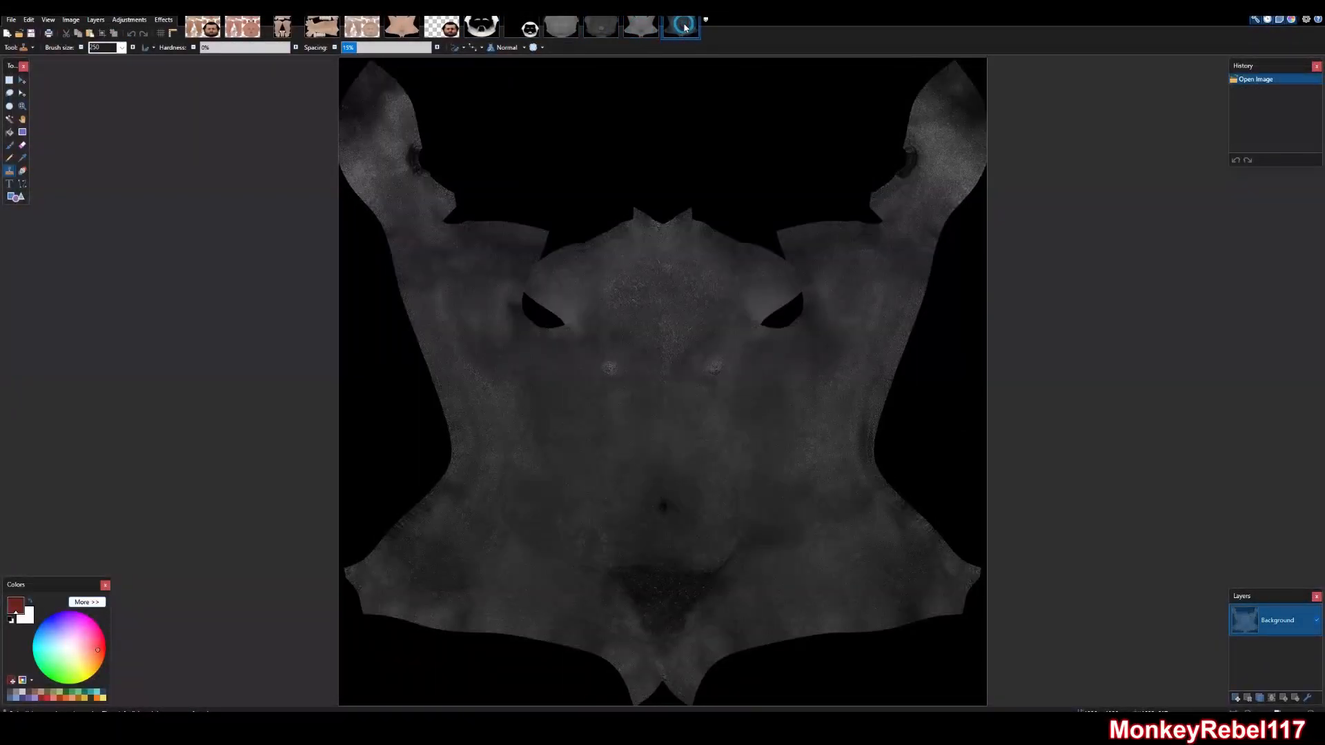
# Paste the cropped head hair mask onto a new layer in both the face bump map and the face specular map
pyautogui.click(657, 25)
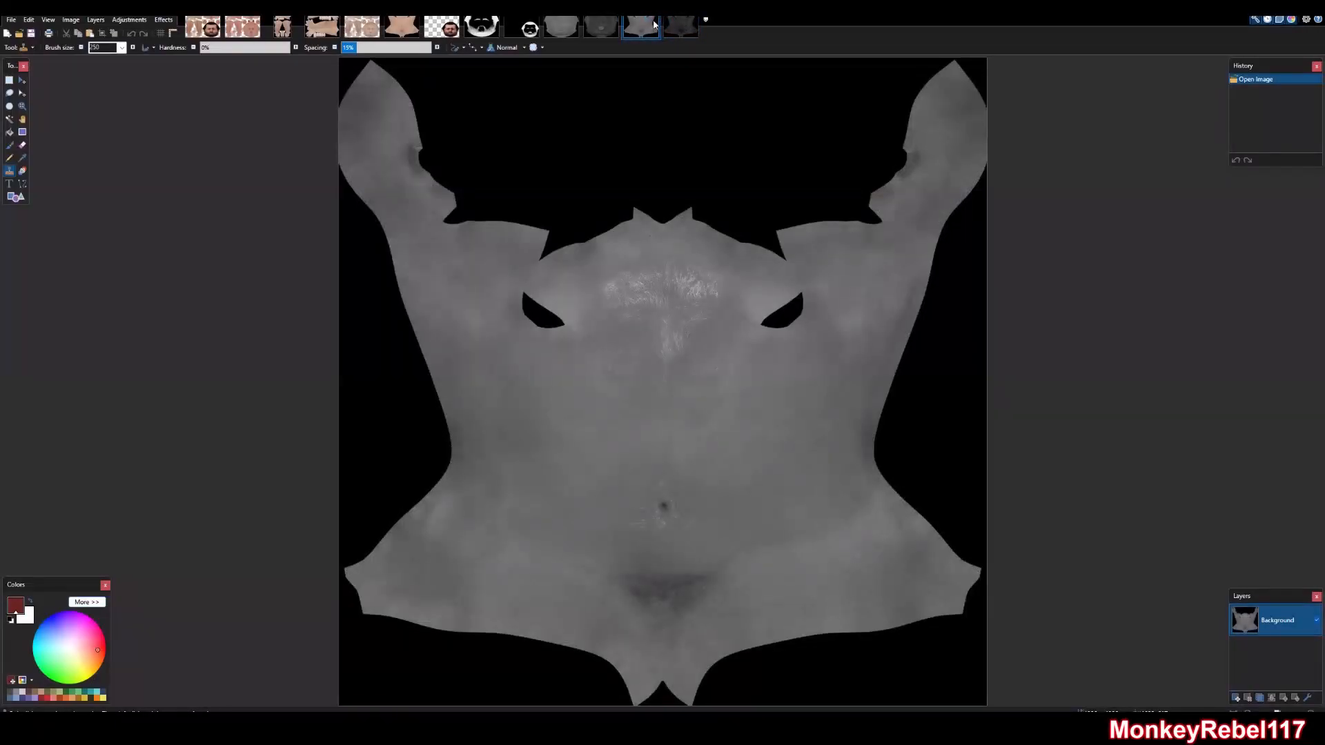
pyautogui.click(674, 25)
pyautogui.click(561, 27)
pyautogui.click(616, 30)
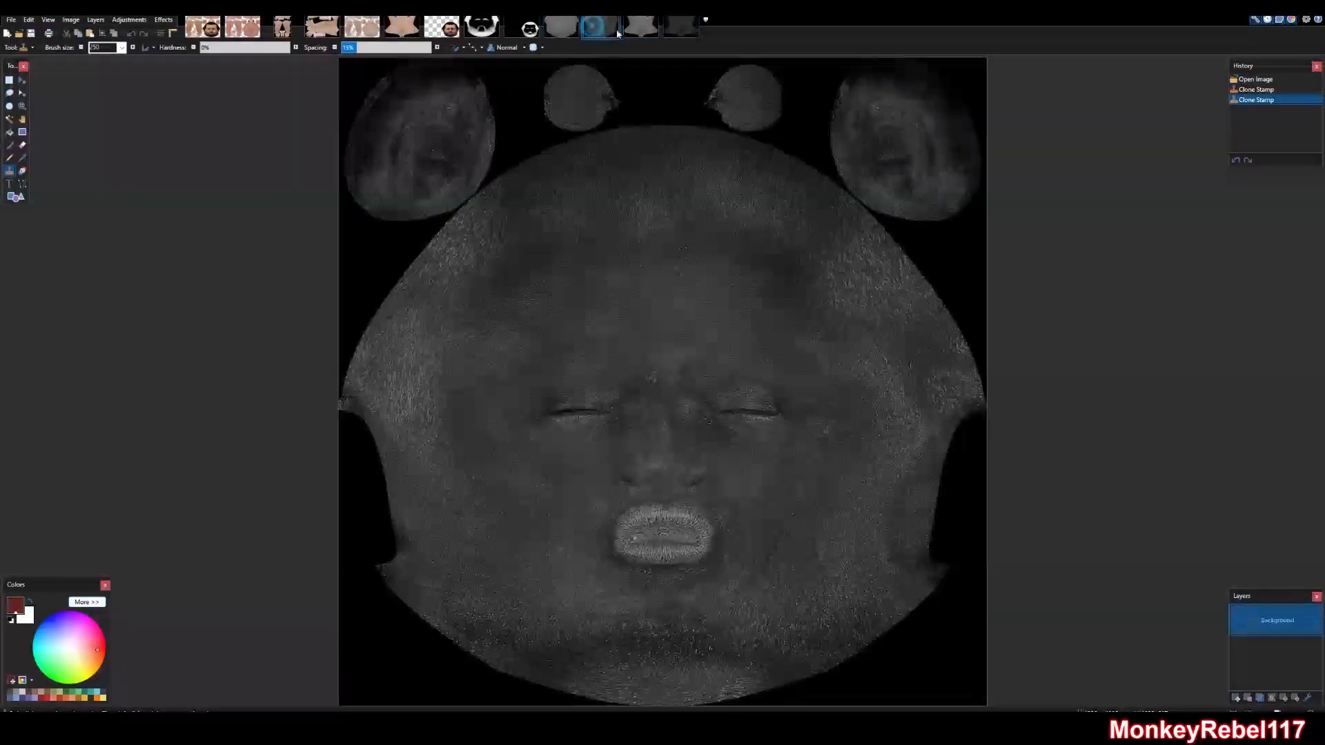
pyautogui.click(629, 31)
pyautogui.click(664, 33)
pyautogui.click(568, 32)
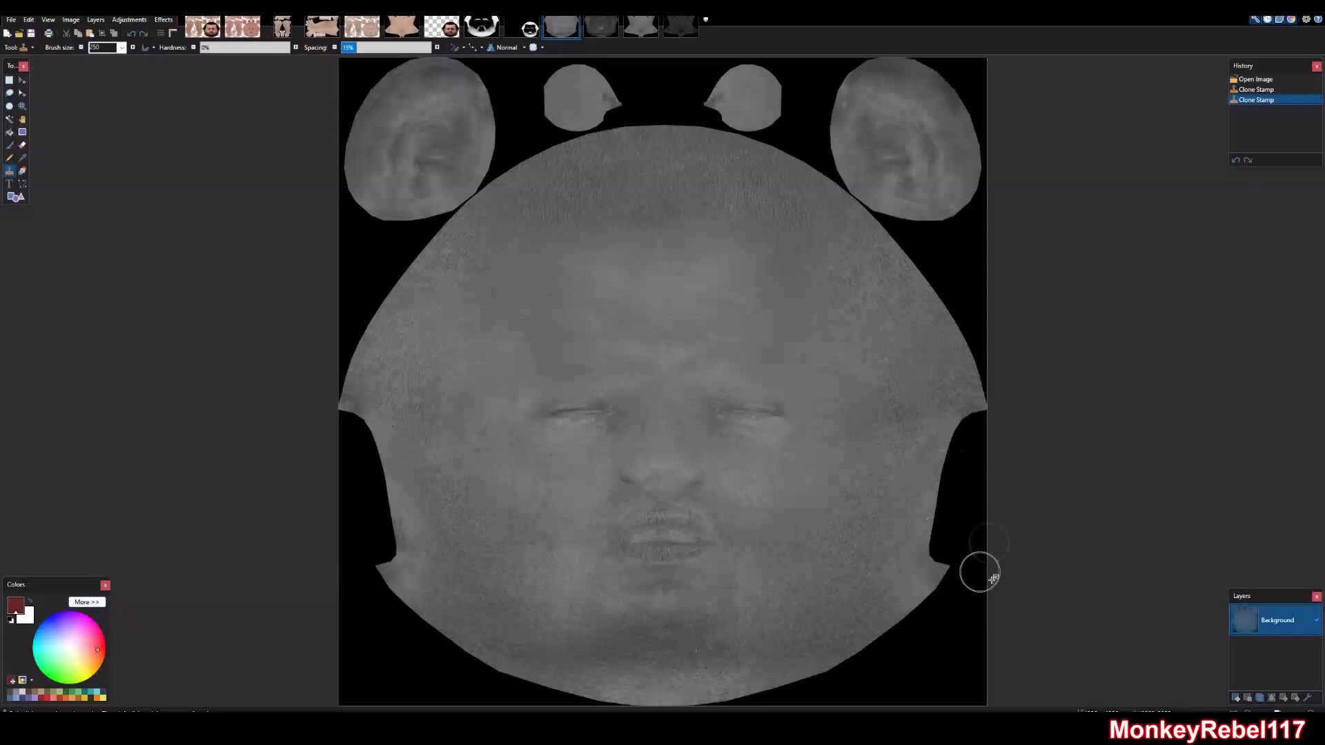
pyautogui.click(1234, 699)
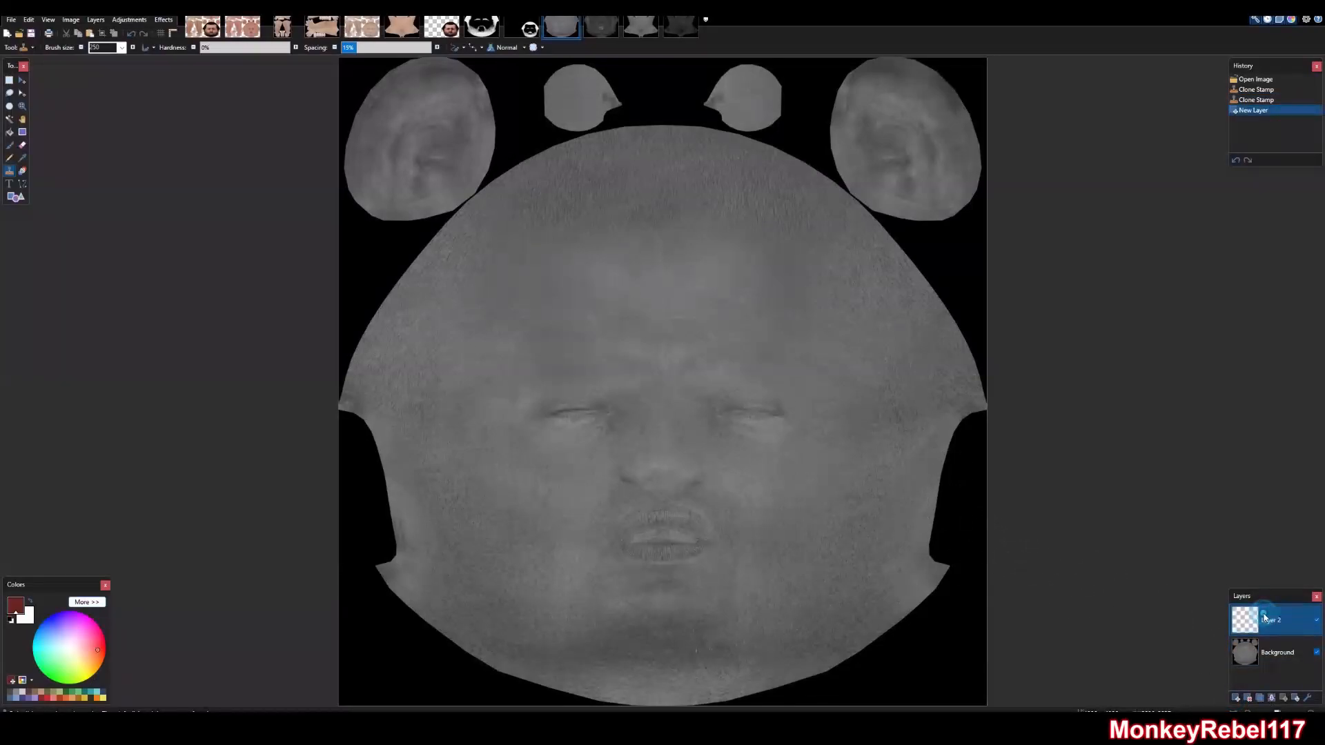
pyautogui.hotkey('ctrl', 'v')
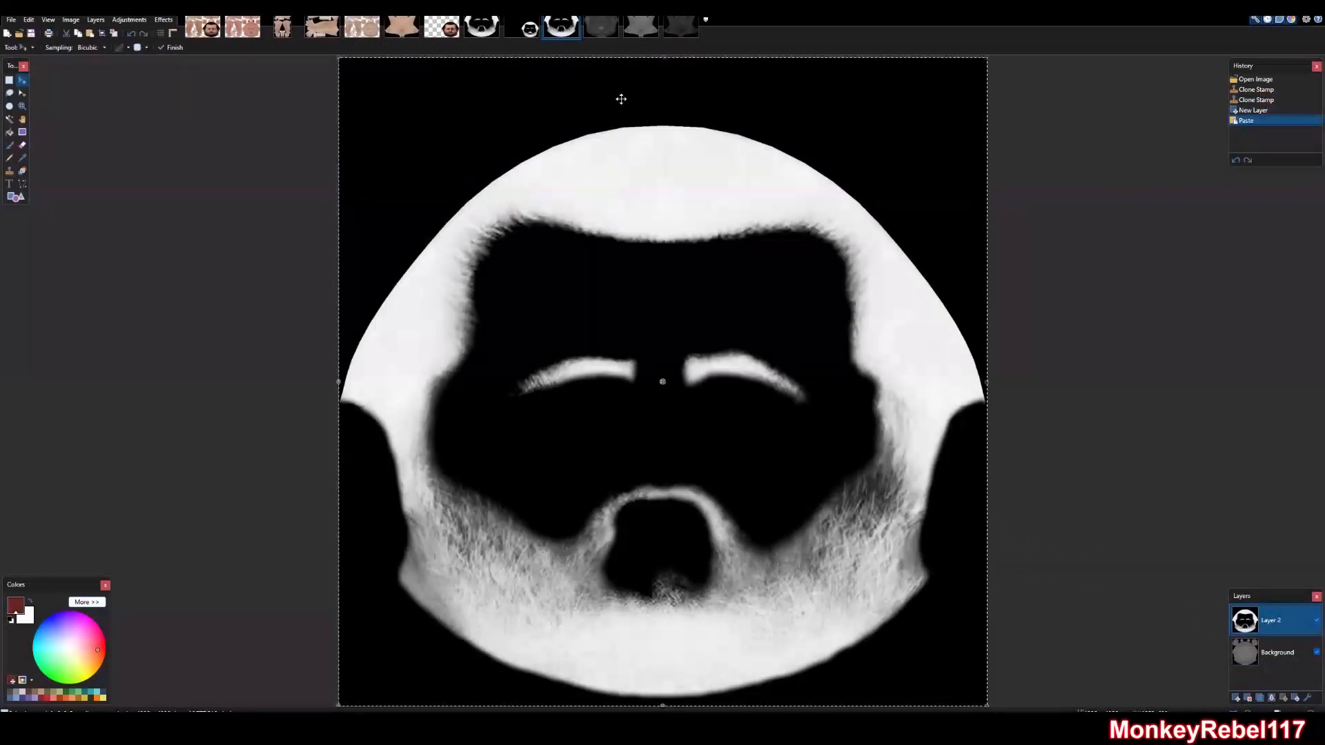
pyautogui.hotkey('ctrl', 'Tab')
pyautogui.click(1233, 700)
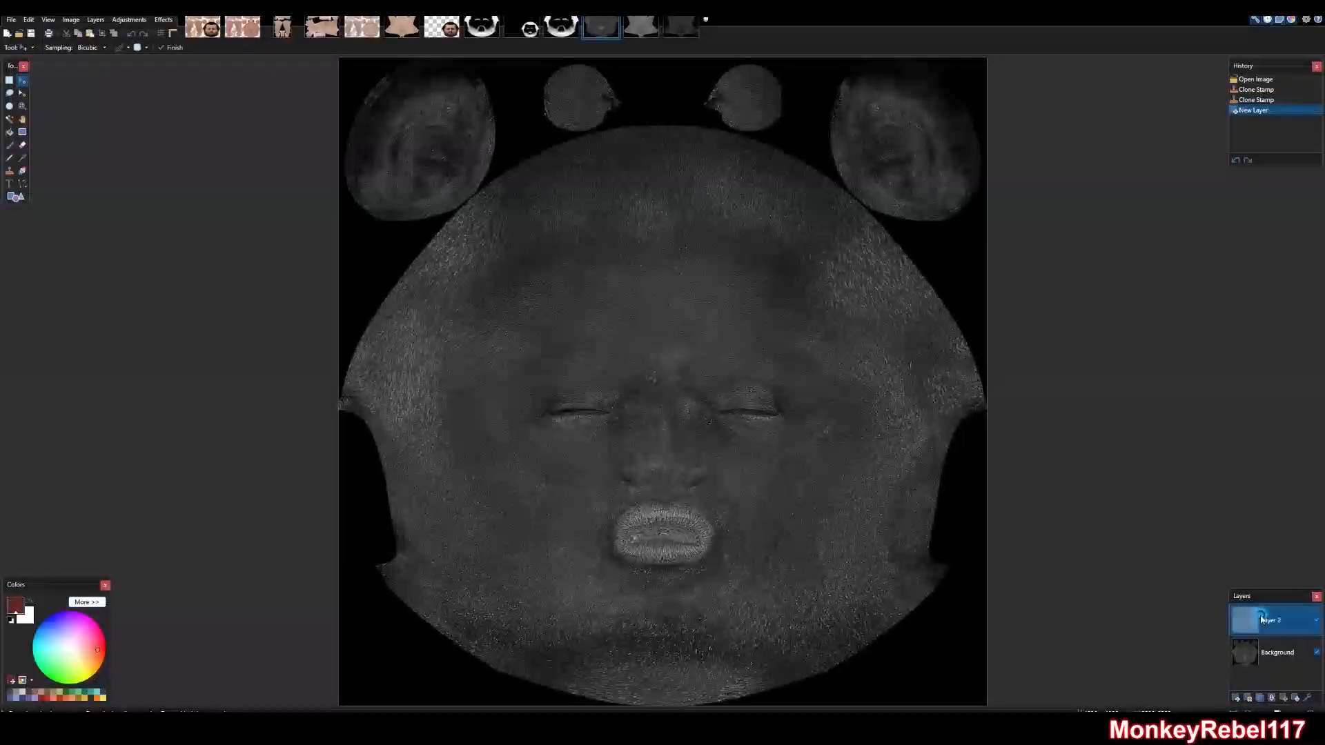
pyautogui.hotkey('ctrl', 'v')
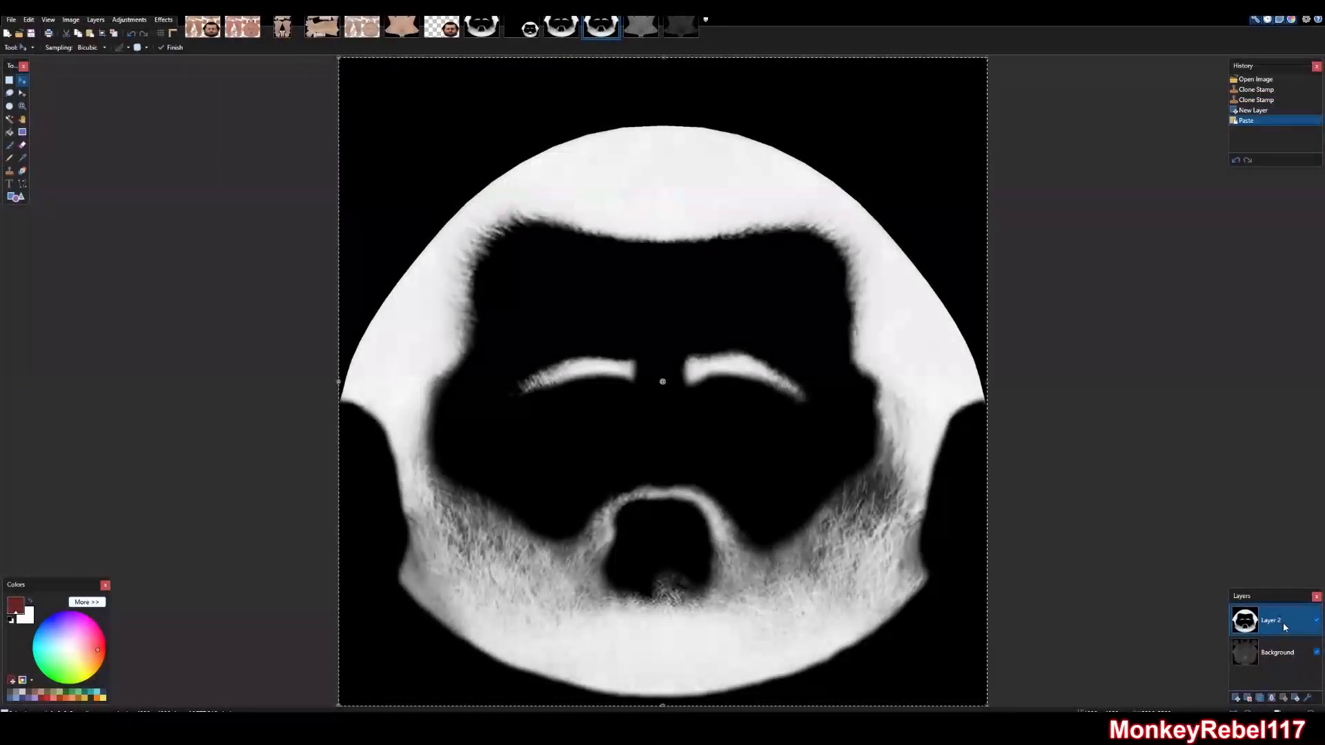
# Set the blend mode of the hair mask layer in the face specular map to Multiply
pyautogui.doubleClick(1282, 622)
pyautogui.click(654, 376)
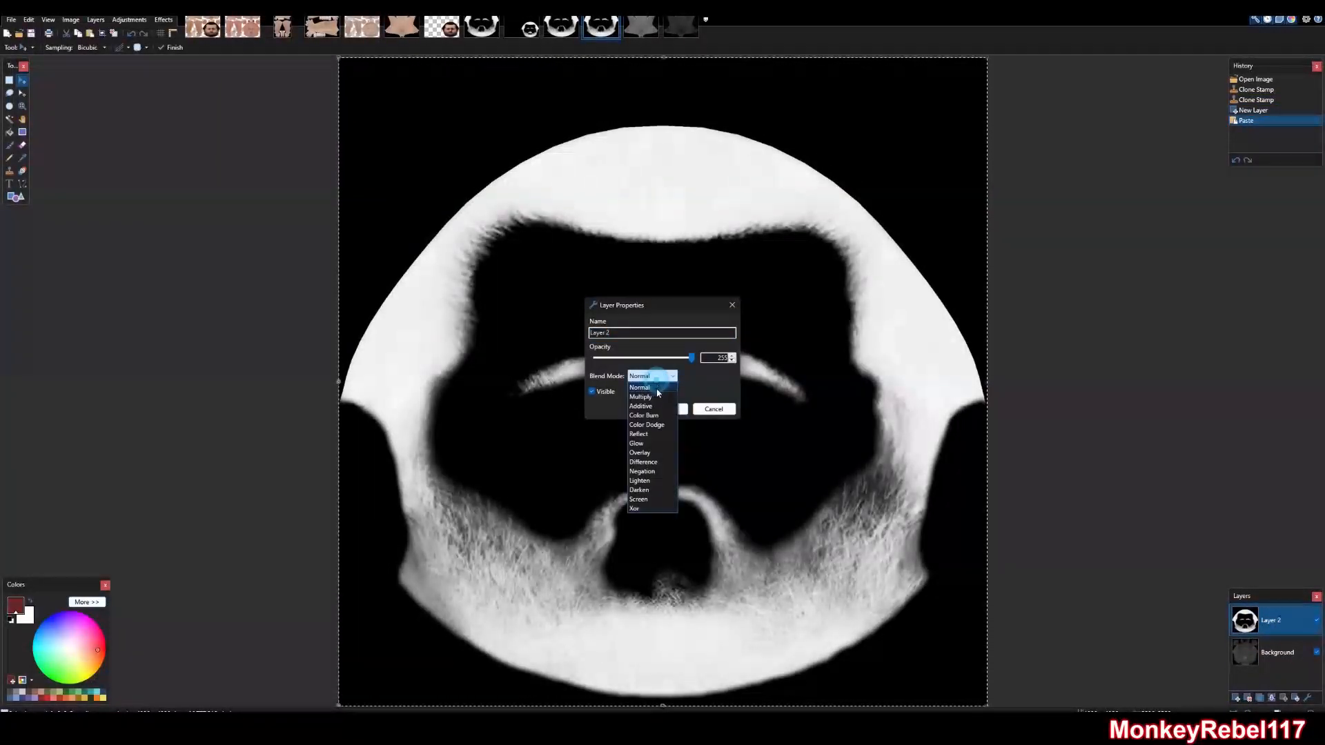
pyautogui.click(656, 397)
pyautogui.click(672, 410)
# Set the blend mode of the hair mask layer in the face bump map to Additive
pyautogui.click(561, 32)
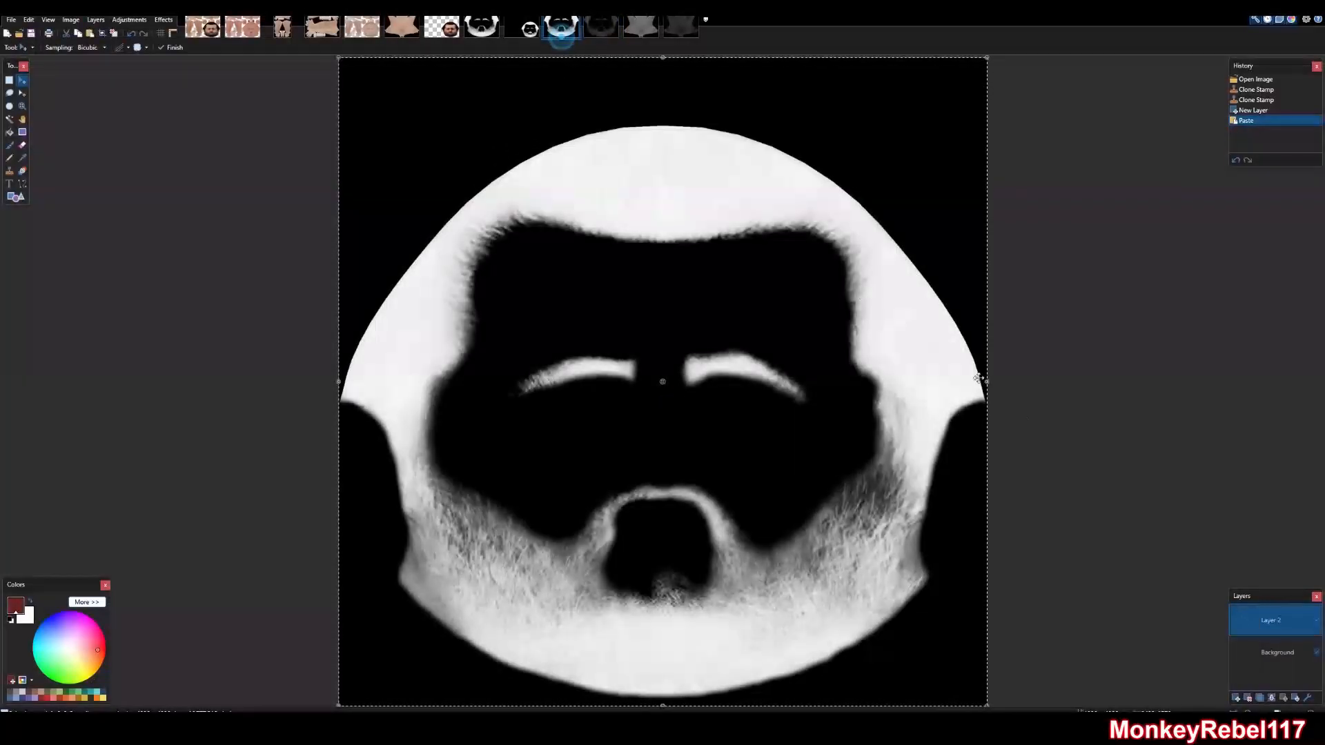
pyautogui.doubleClick(1282, 622)
pyautogui.click(652, 376)
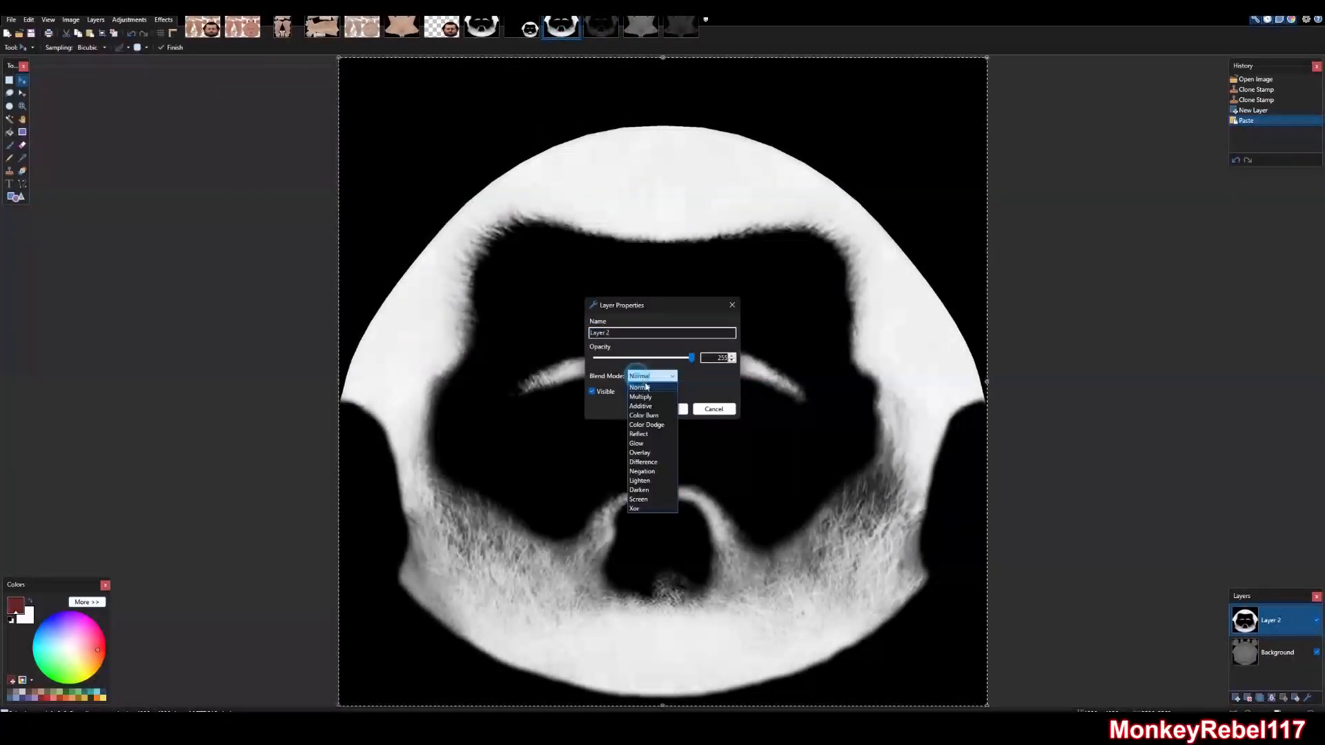
pyautogui.click(641, 396)
pyautogui.click(669, 409)
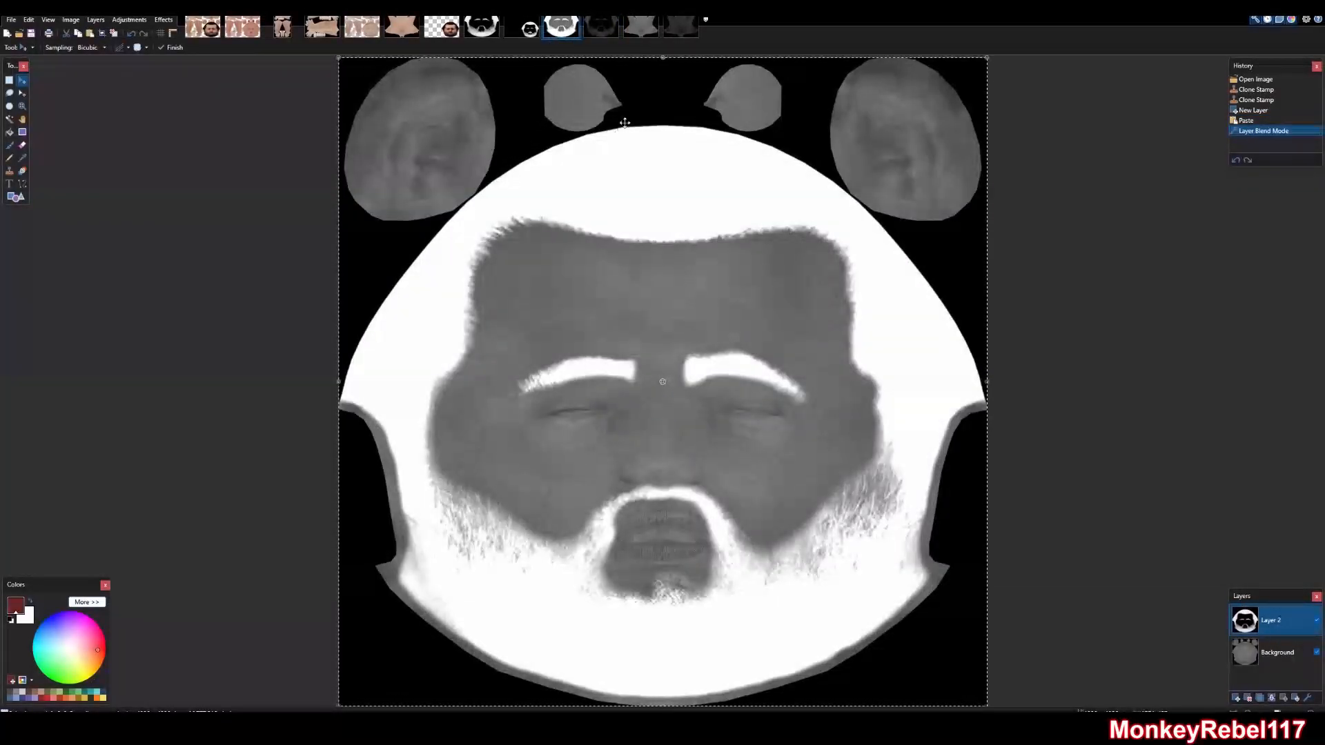
# Invert the colors of the hair mask layer in the face specular map and compare it with the face bump map
pyautogui.click(599, 33)
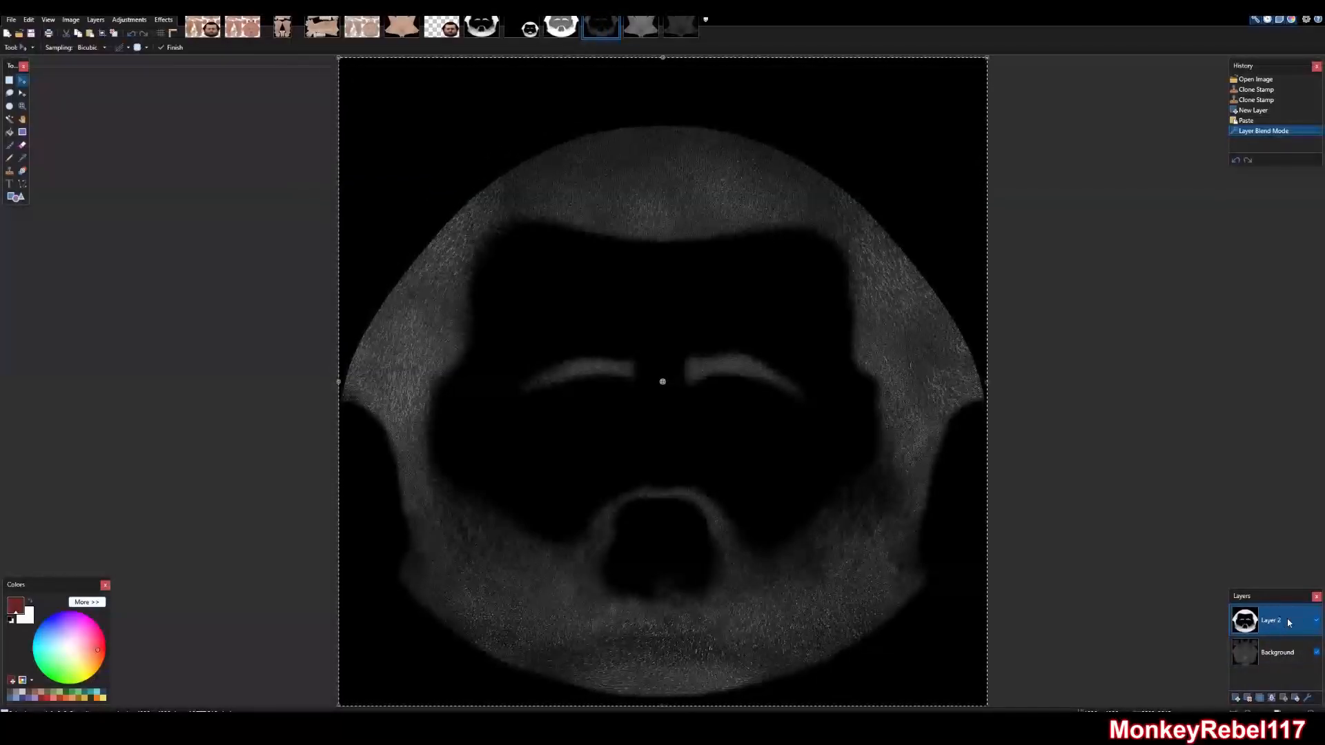
pyautogui.hotkey('ctrl', 'shift', 'i')
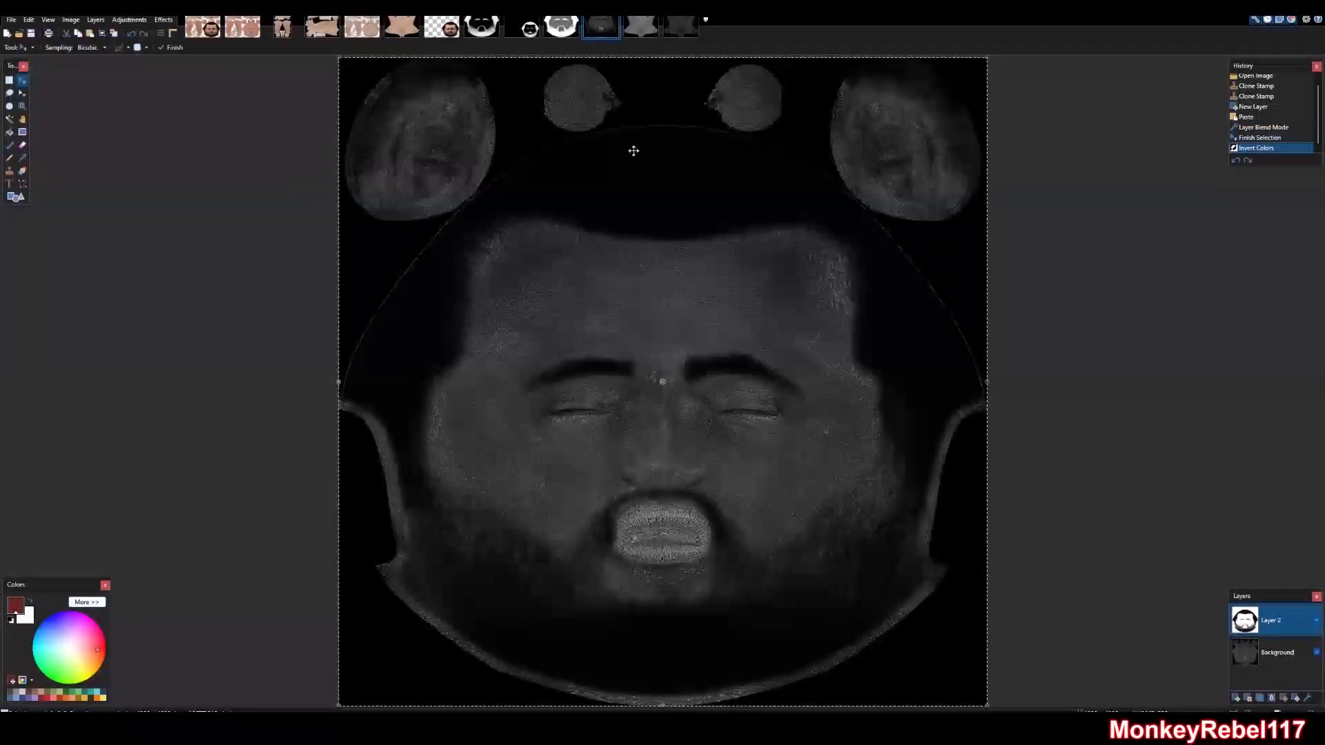
pyautogui.click(564, 29)
pyautogui.click(600, 29)
pyautogui.click(573, 29)
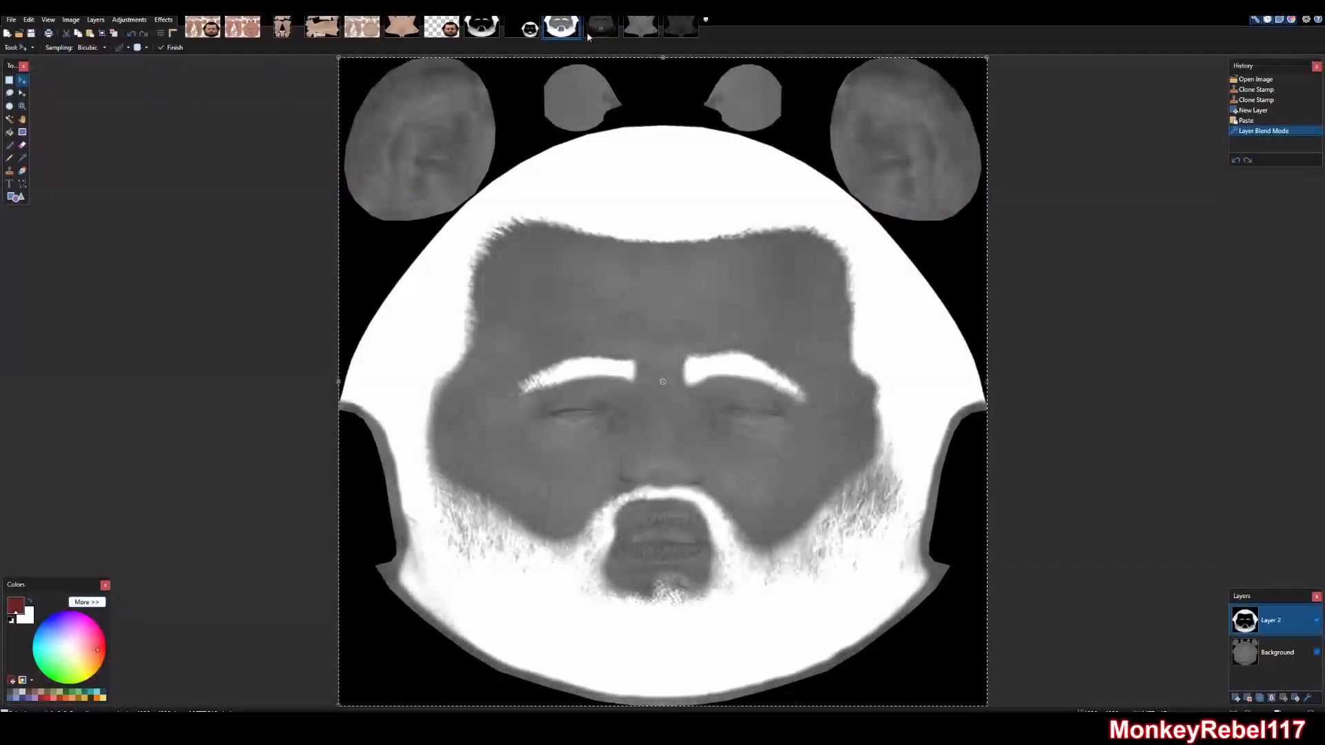
pyautogui.click(591, 28)
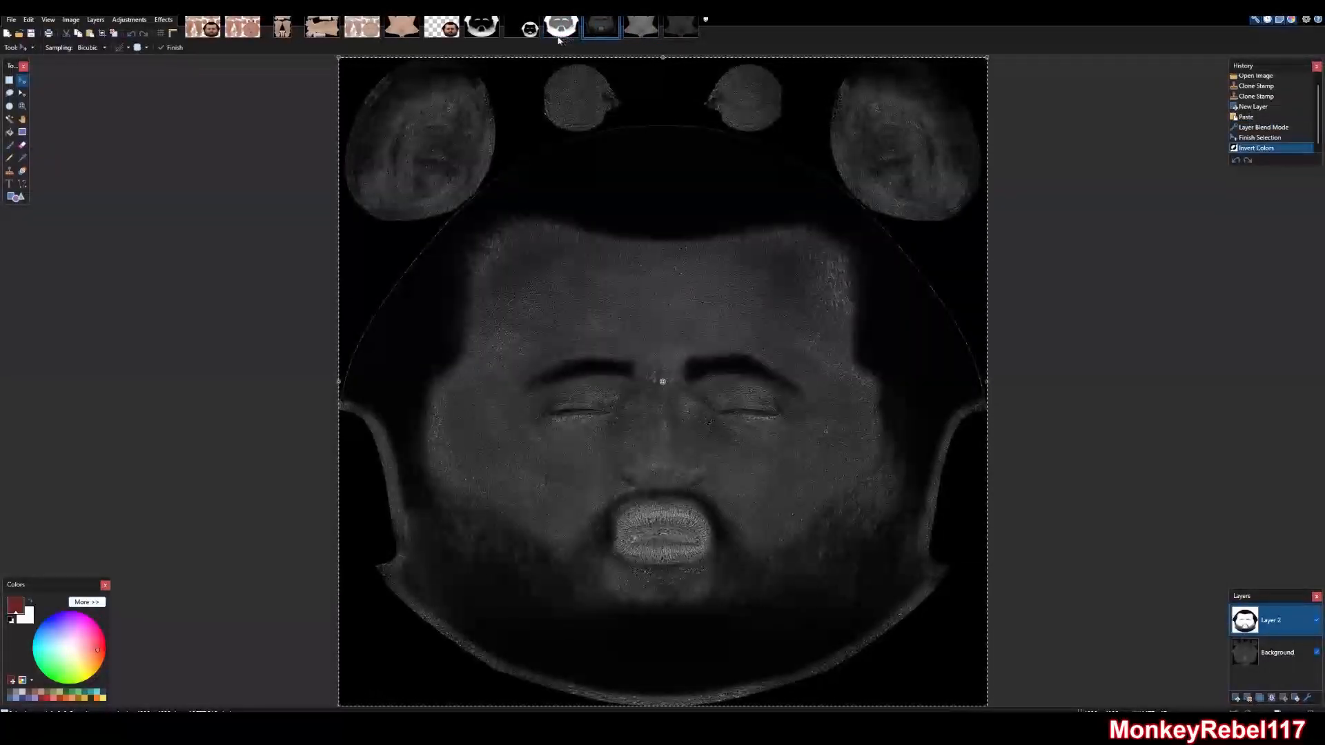
# Undo the hair mask's head crop, crop it to the torso area at 4096 × 4096 pixels with the Top Right anchor, and select everything
pyautogui.click(499, 29)
pyautogui.hotkey('ctrl', 'z')
pyautogui.hotkey('ctrl', 'z')
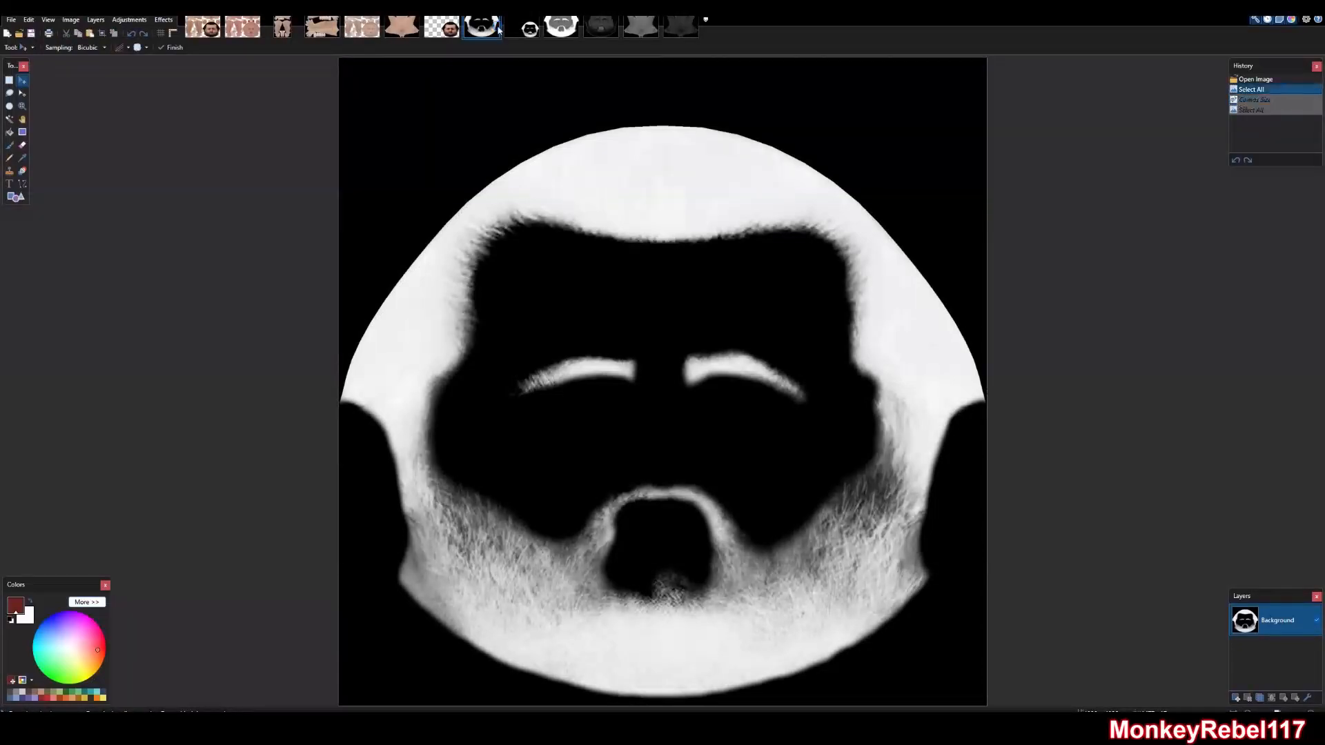
pyautogui.hotkey('ctrl', 'shift', 'r')
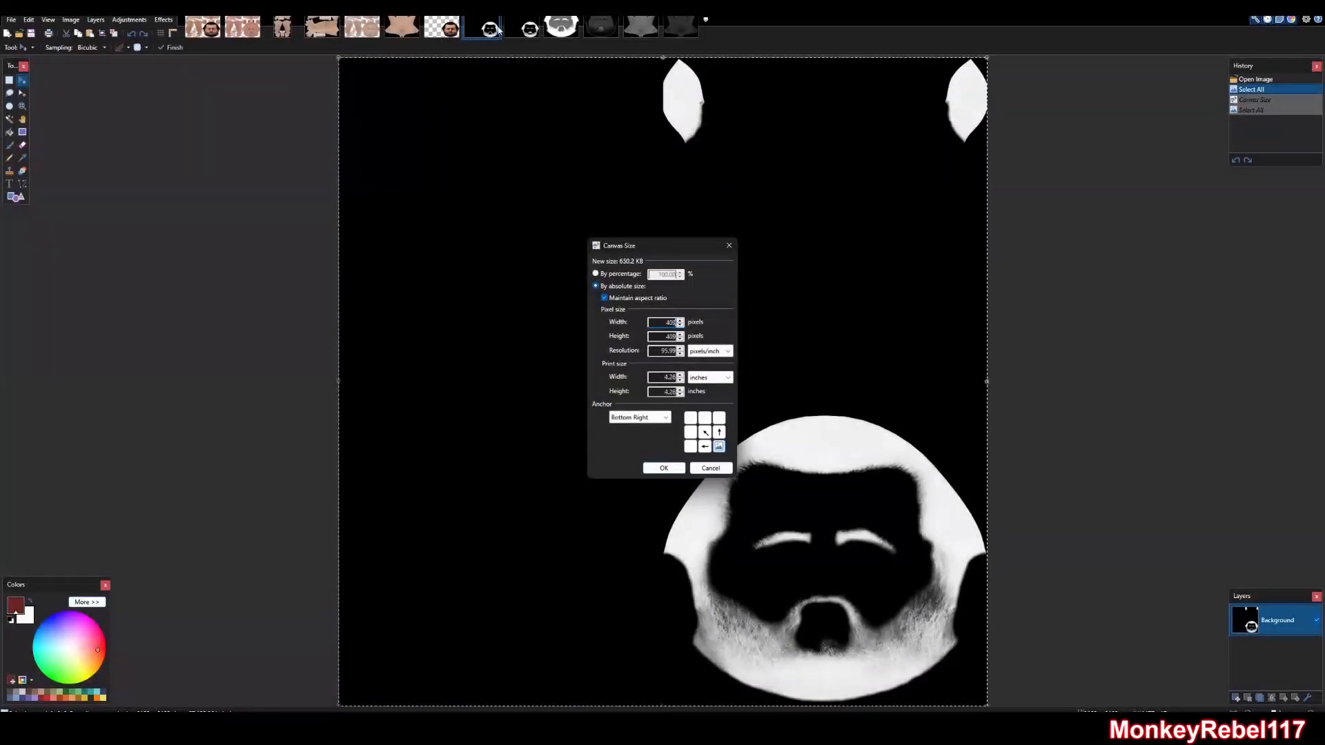
pyautogui.click(719, 417)
pyautogui.click(655, 471)
pyautogui.hotkey('ctrl', 'a')
# Paste the torso hair mask onto a new layer in both the torso bump map and the torso specular map
pyautogui.click(640, 26)
pyautogui.click(1236, 698)
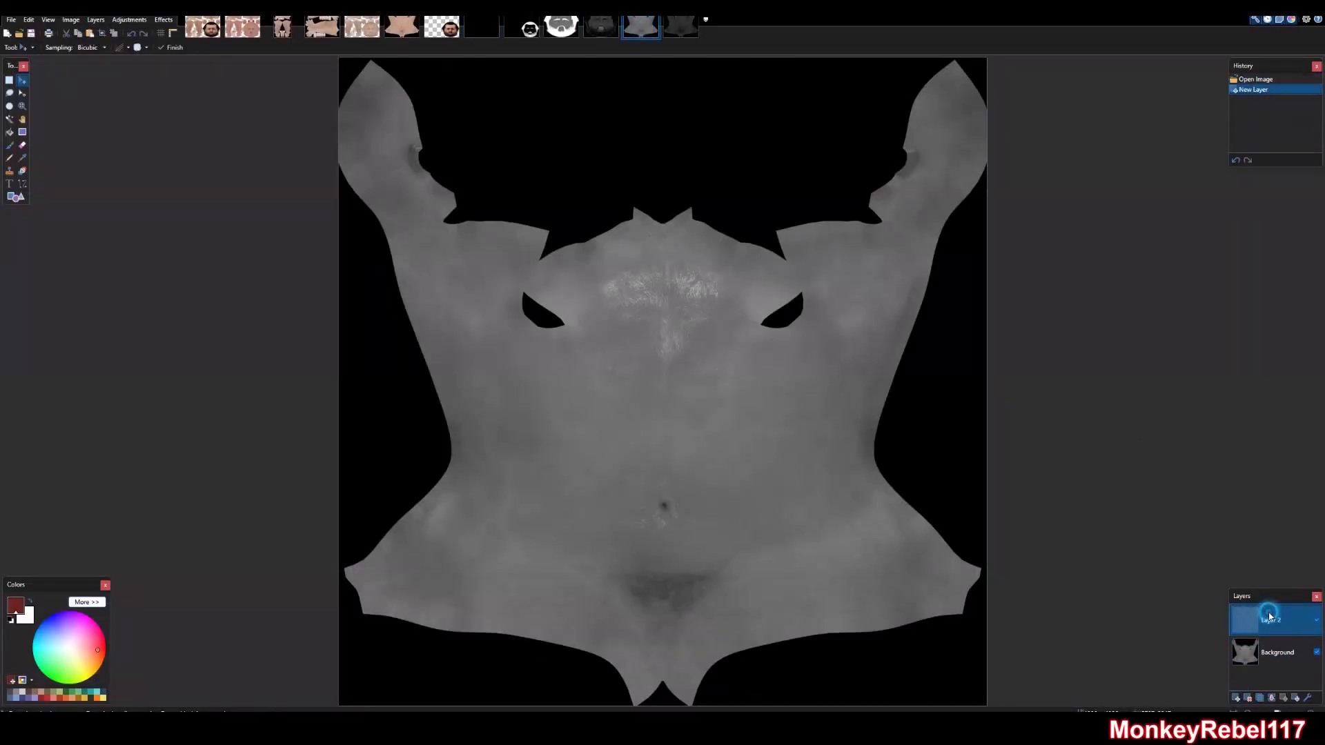
pyautogui.hotkey('ctrl', 'v')
pyautogui.click(692, 31)
pyautogui.click(1236, 698)
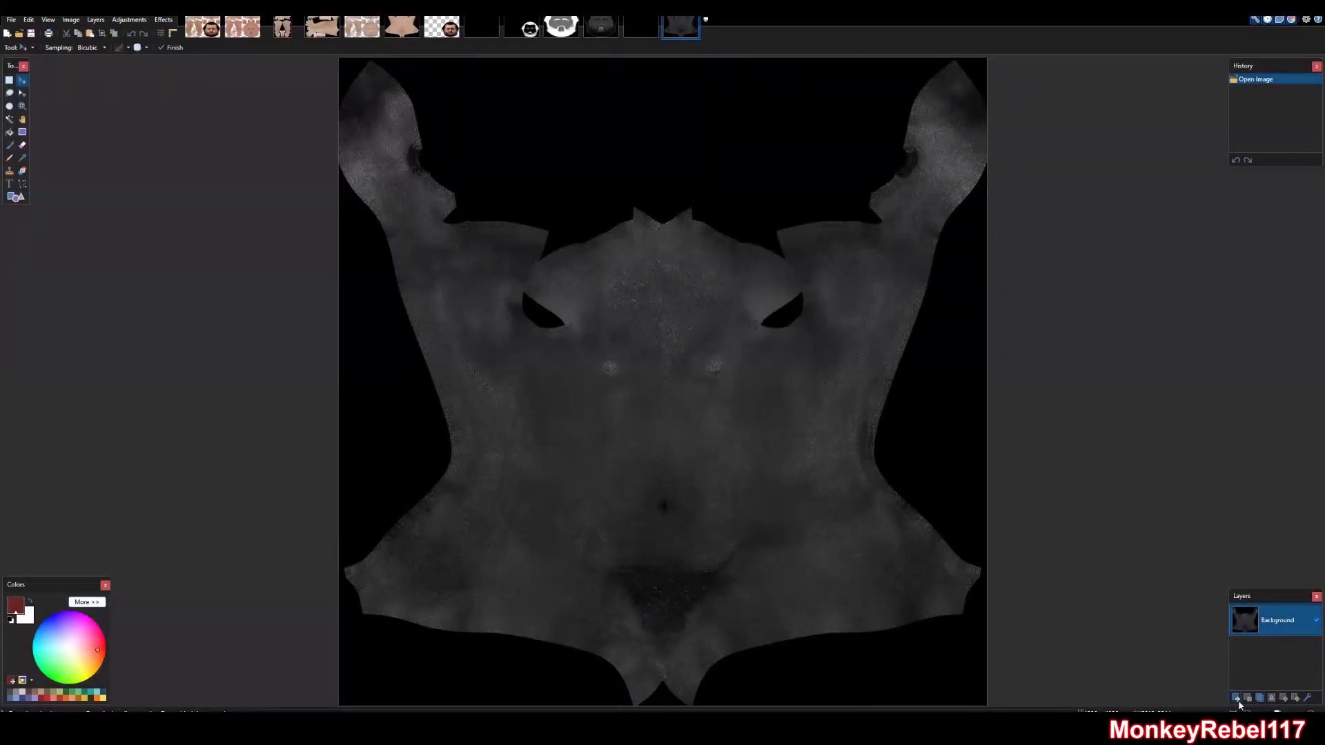
pyautogui.hotkey('ctrl', 'v')
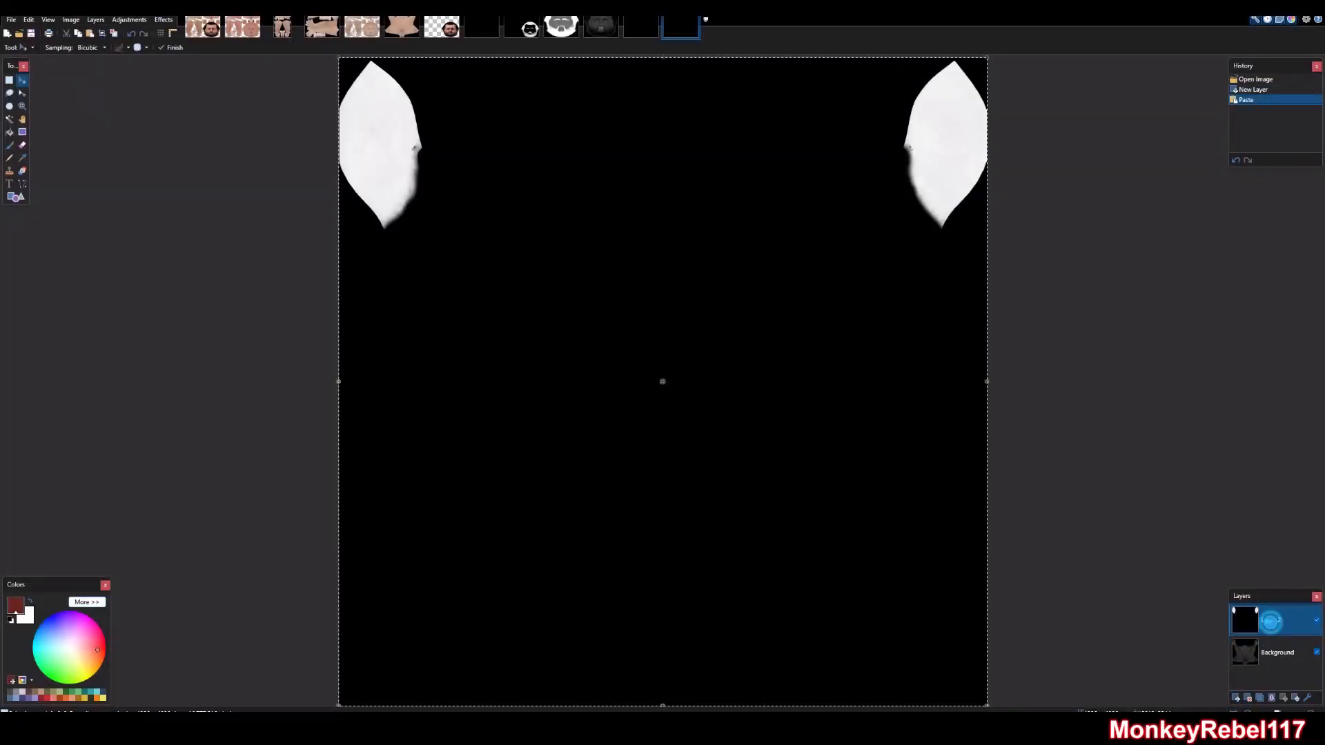
# Set the blend mode of the hair mask layer in the torso specular map to Multiply
pyautogui.doubleClick(1272, 626)
pyautogui.click(652, 376)
pyautogui.click(649, 387)
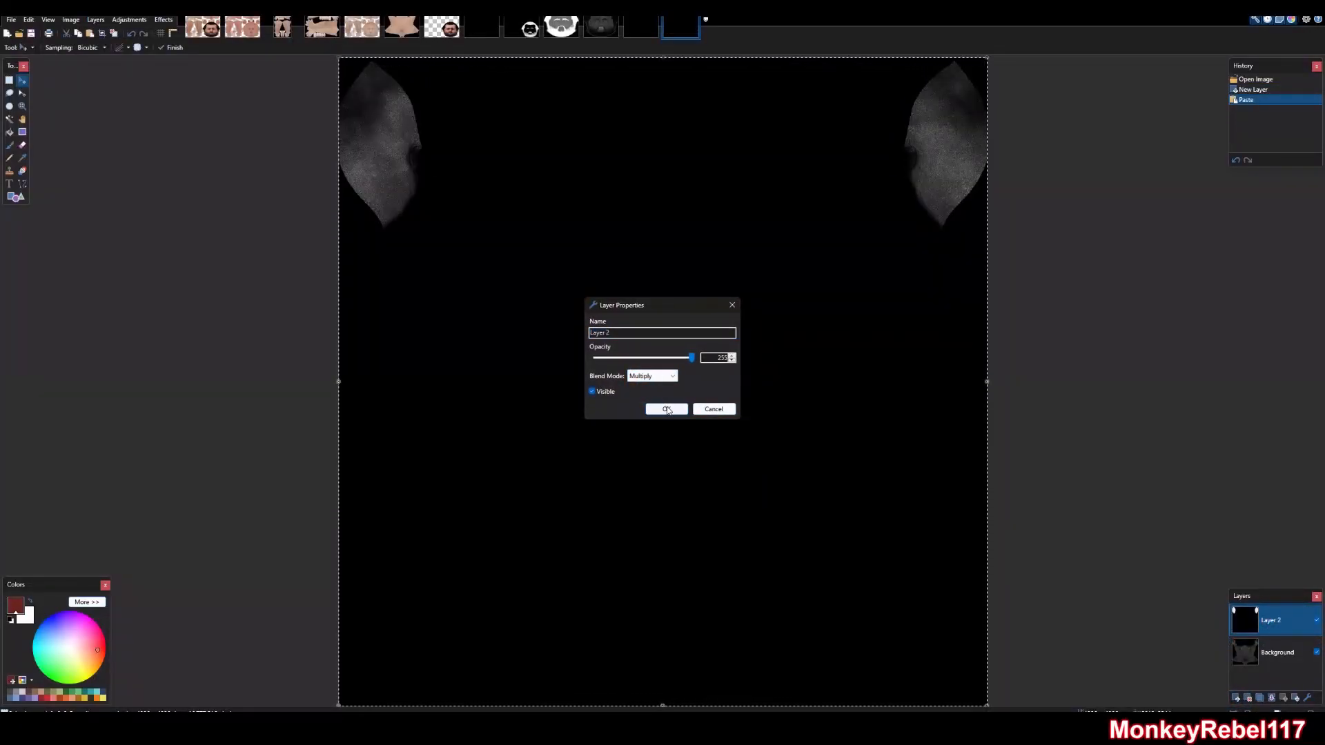
pyautogui.click(666, 409)
# Set the blend mode of the hair mask layer in the torso bump map to Additive
pyautogui.click(641, 26)
pyautogui.doubleClick(1251, 611)
pyautogui.click(652, 376)
pyautogui.click(657, 407)
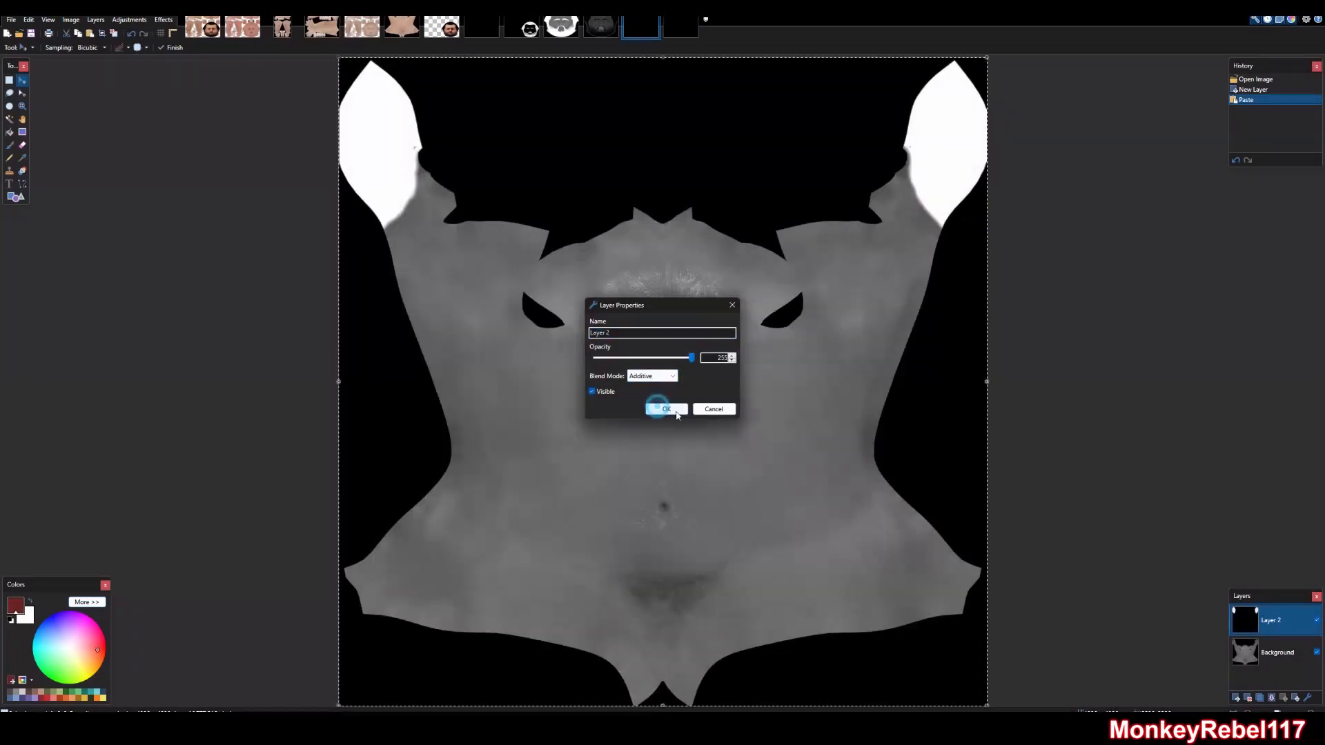
pyautogui.click(666, 409)
# Invert the colors of the mask layer in the torso specular map and check all four face and torso maps
pyautogui.click(680, 26)
pyautogui.doubleClick(1292, 619)
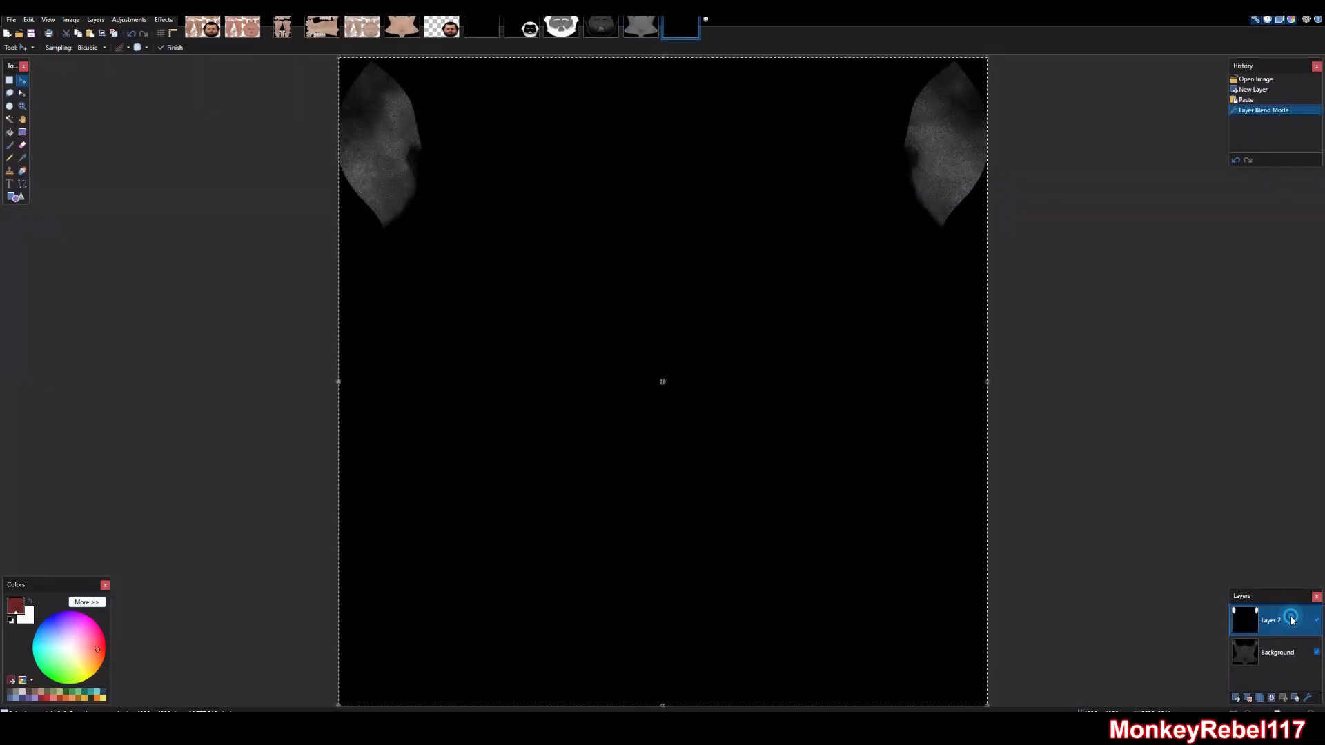
pyautogui.hotkey('ctrl', 'shift', 'i')
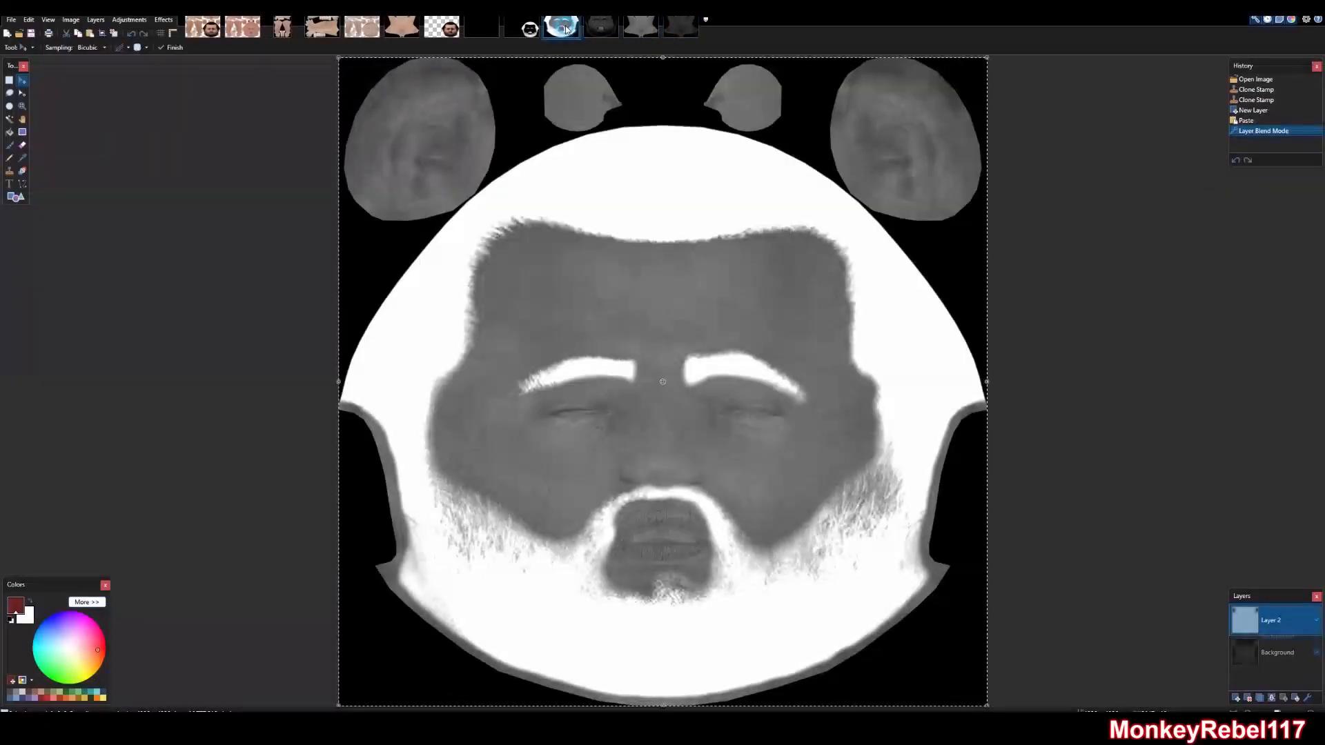
pyautogui.click(577, 28)
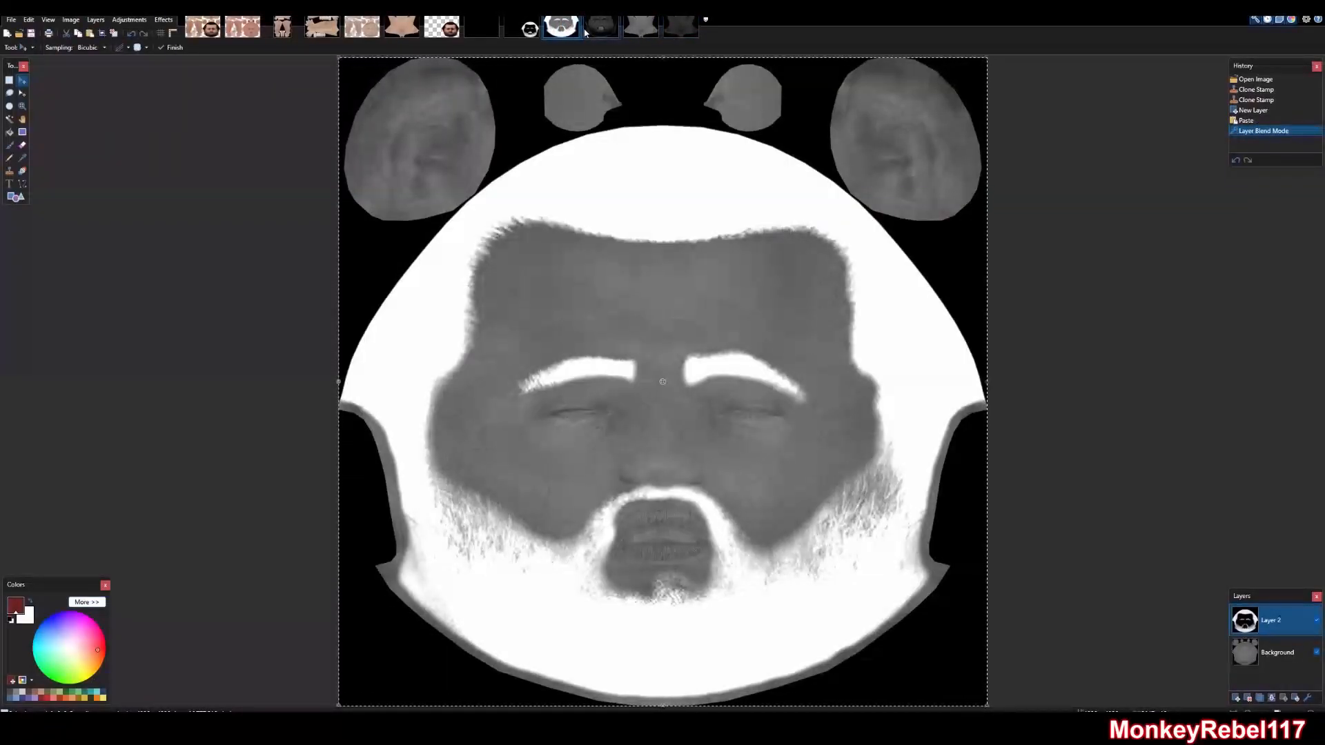
pyautogui.click(594, 30)
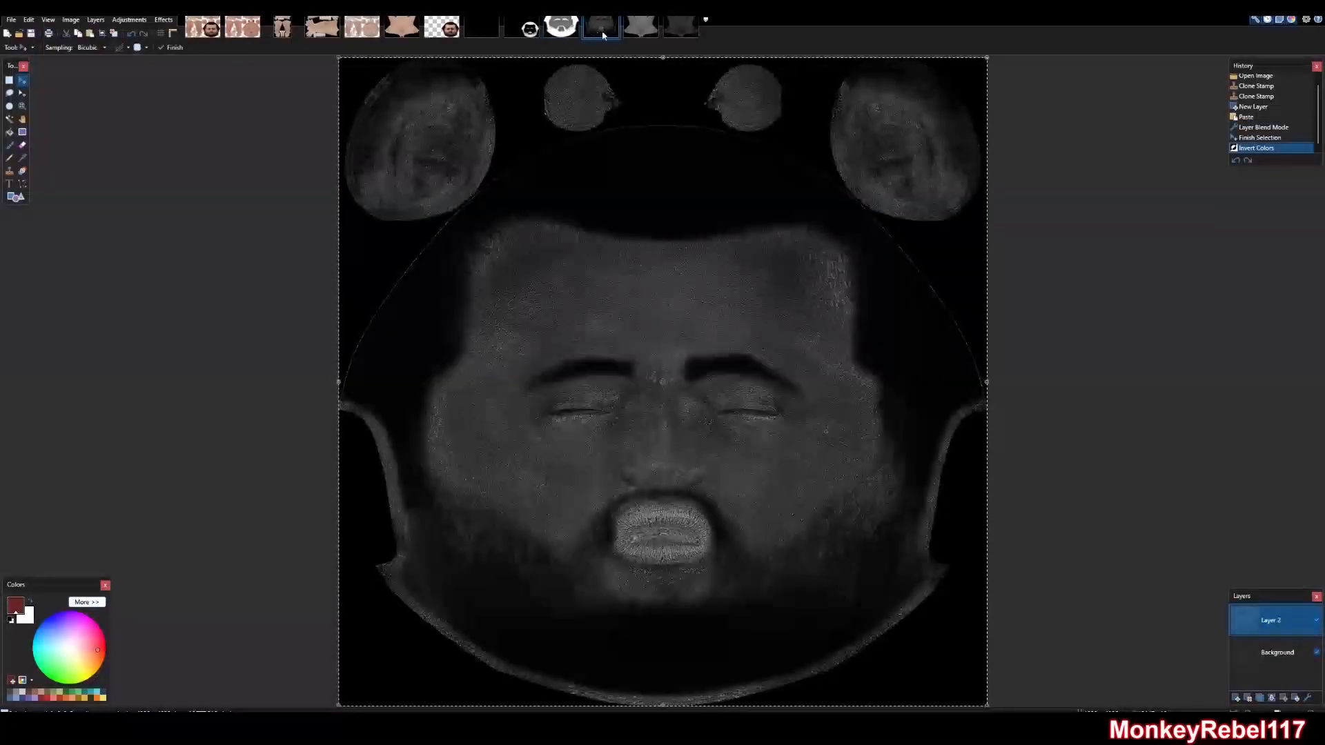
pyautogui.click(643, 28)
pyautogui.click(675, 29)
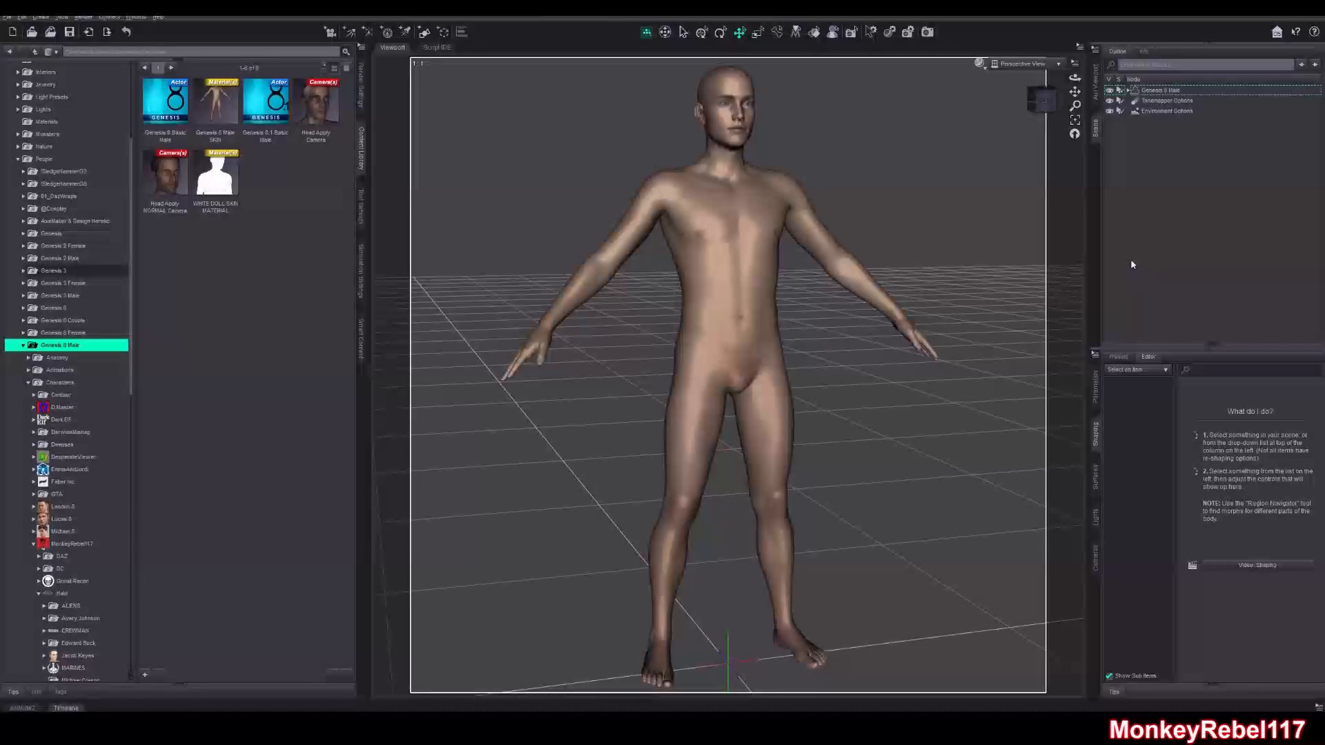
# In Daz Studio, preview the Genesis 8 Male figure in the viewport with the NVIDIA Iray draw style
pyautogui.click(1143, 204)
pyautogui.click(1177, 90)
pyautogui.click(983, 66)
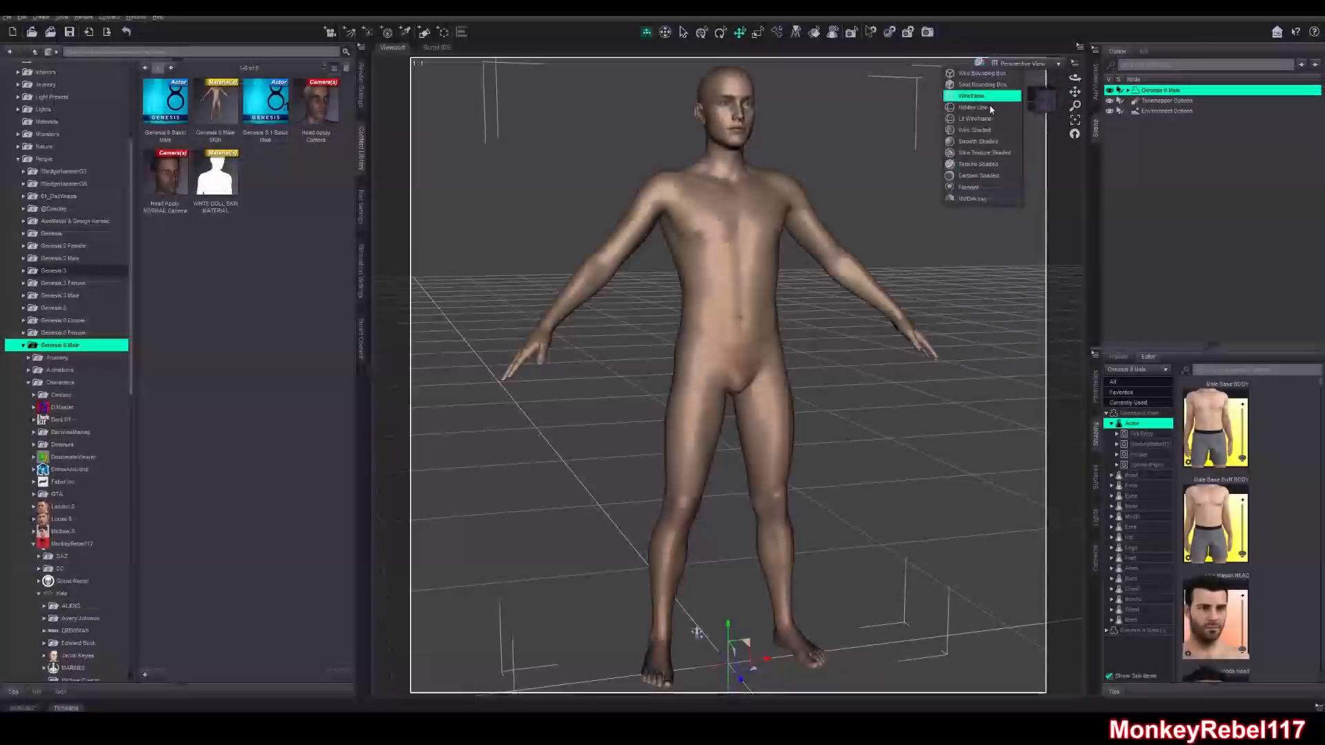
pyautogui.click(979, 200)
pyautogui.click(1002, 274)
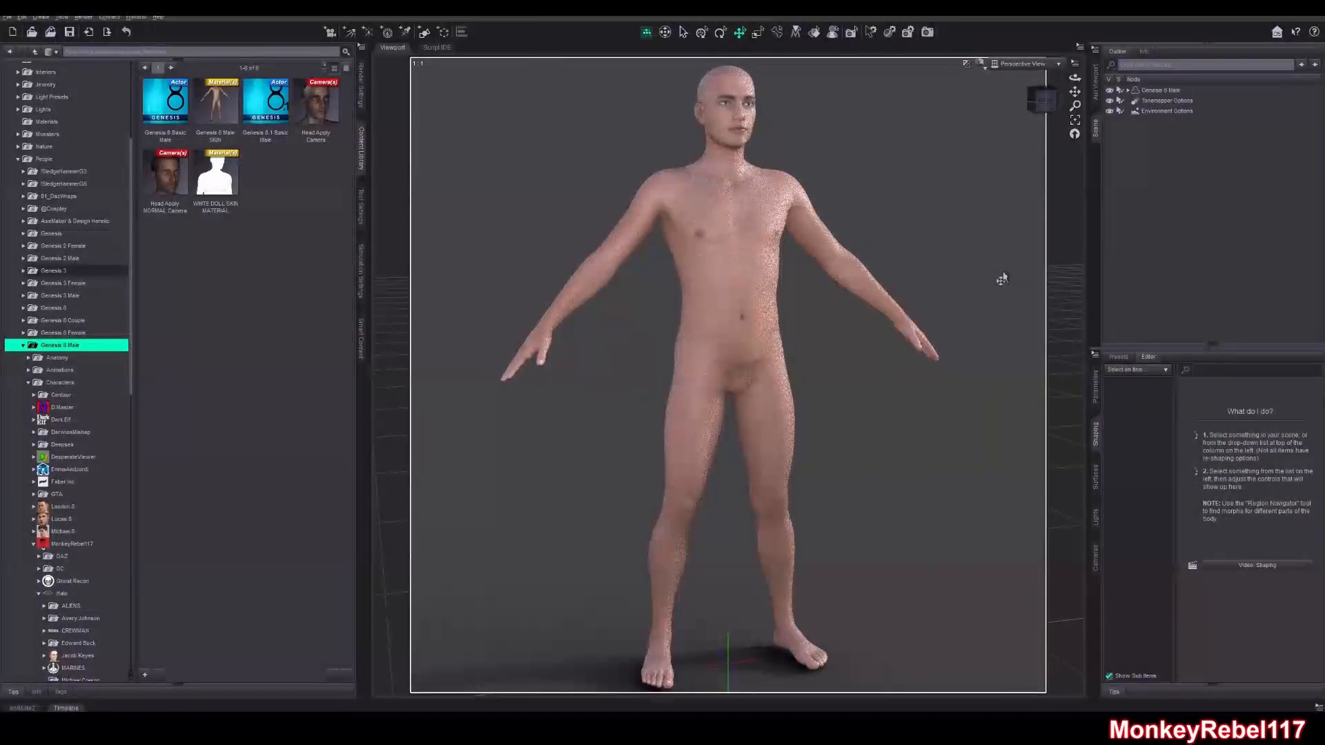
# Return the viewport to the Texture Shaded draw style and select the Genesis 8 Male figure in the scene
pyautogui.click(980, 63)
pyautogui.click(985, 163)
pyautogui.click(1181, 101)
pyautogui.click(1172, 90)
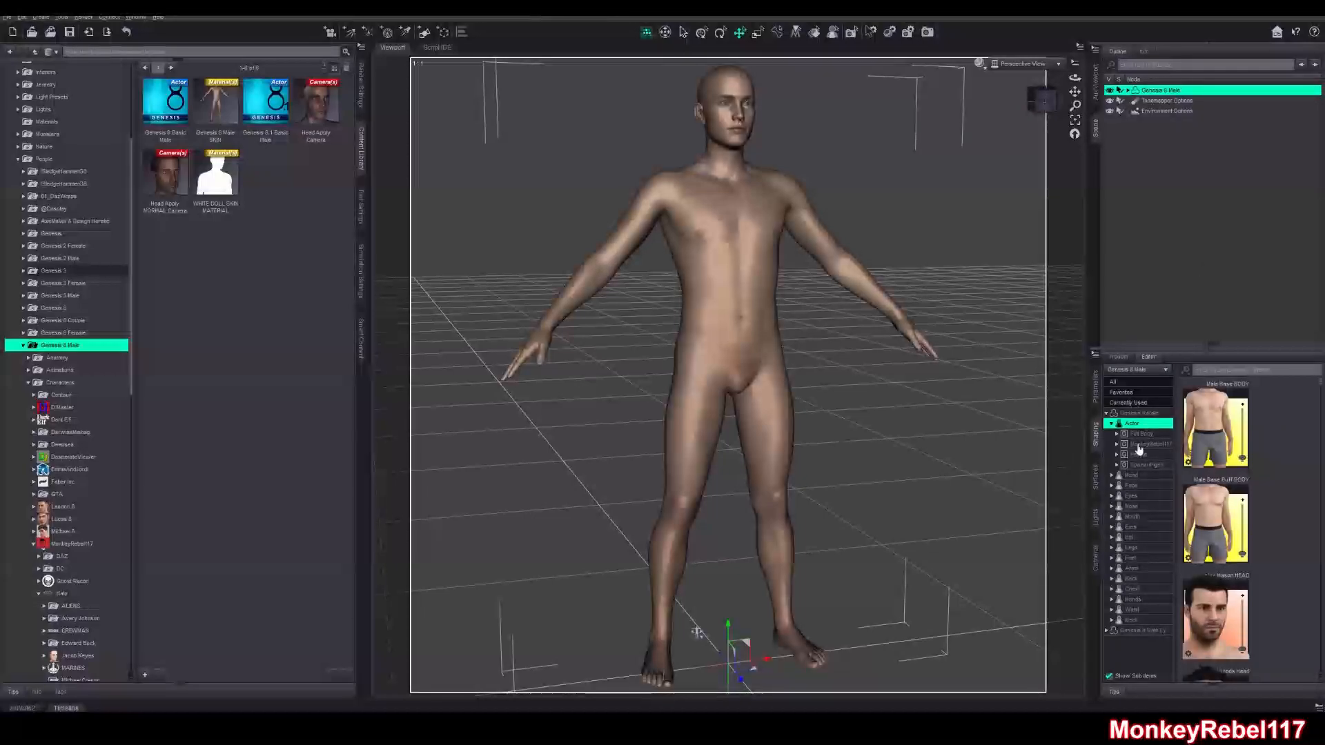
pyautogui.click(1137, 476)
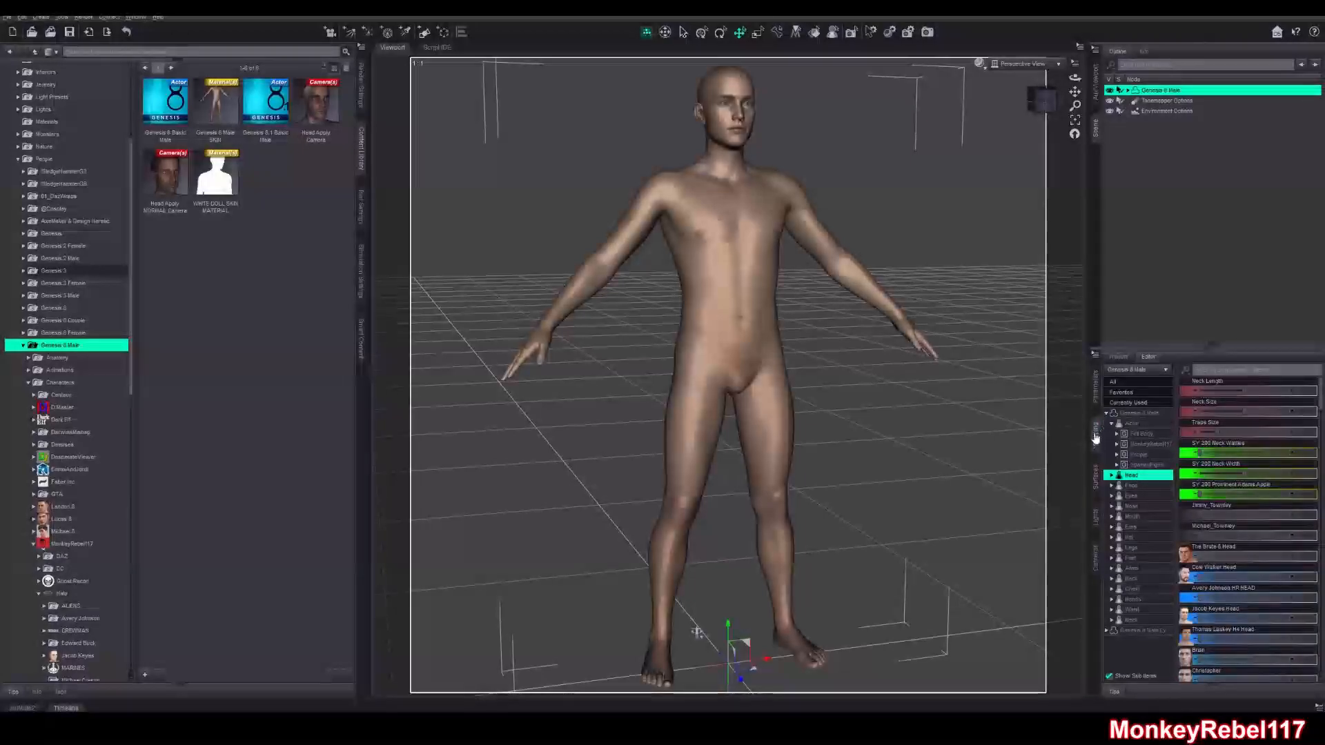
pyautogui.click(1144, 621)
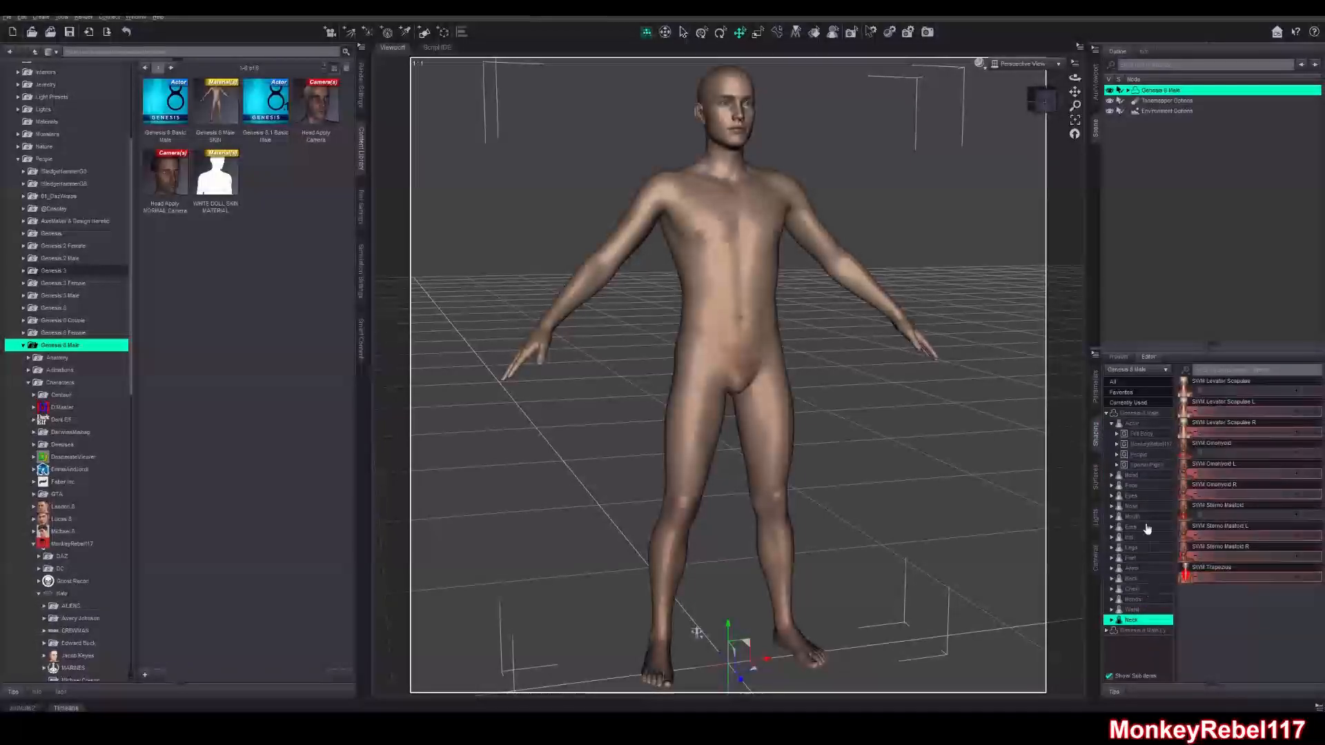
pyautogui.click(1140, 476)
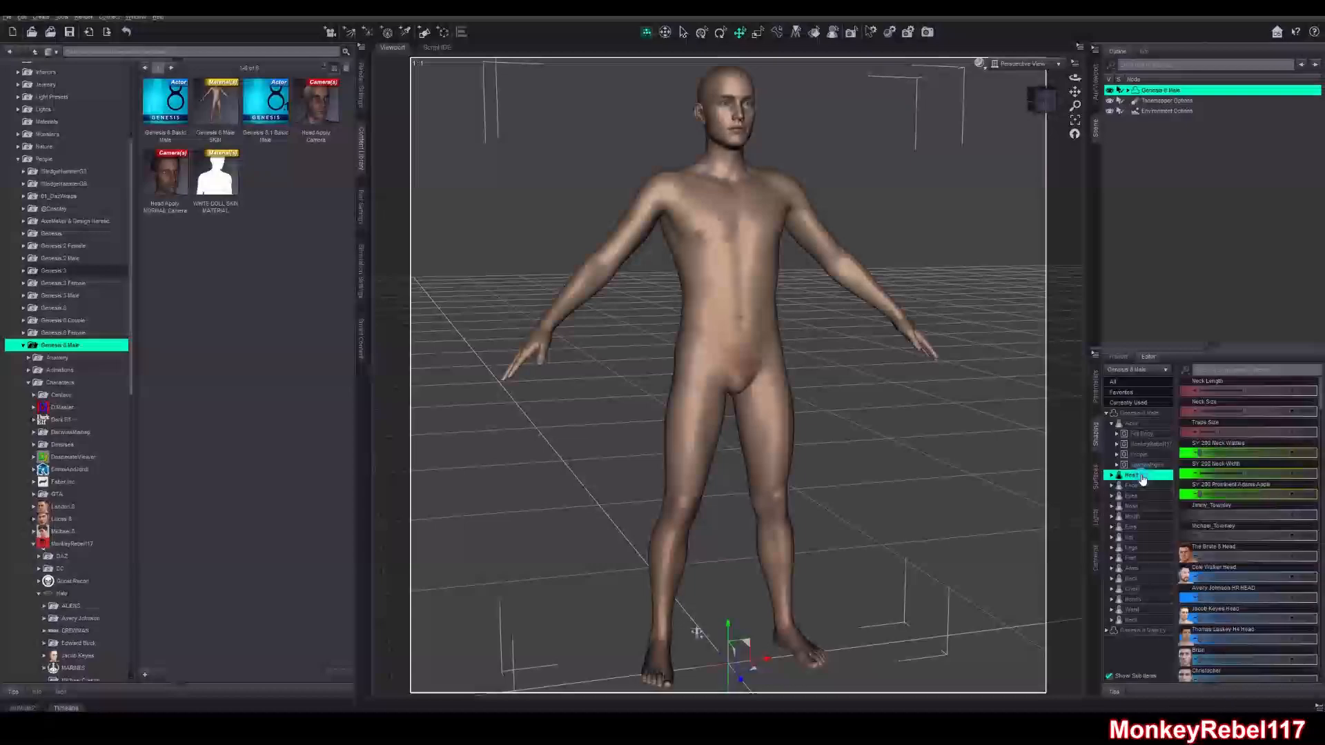
# Expand the Genesis 8 Male's surface groups to list every material zone and select all of its surfaces
pyautogui.click(1100, 488)
pyautogui.click(1108, 413)
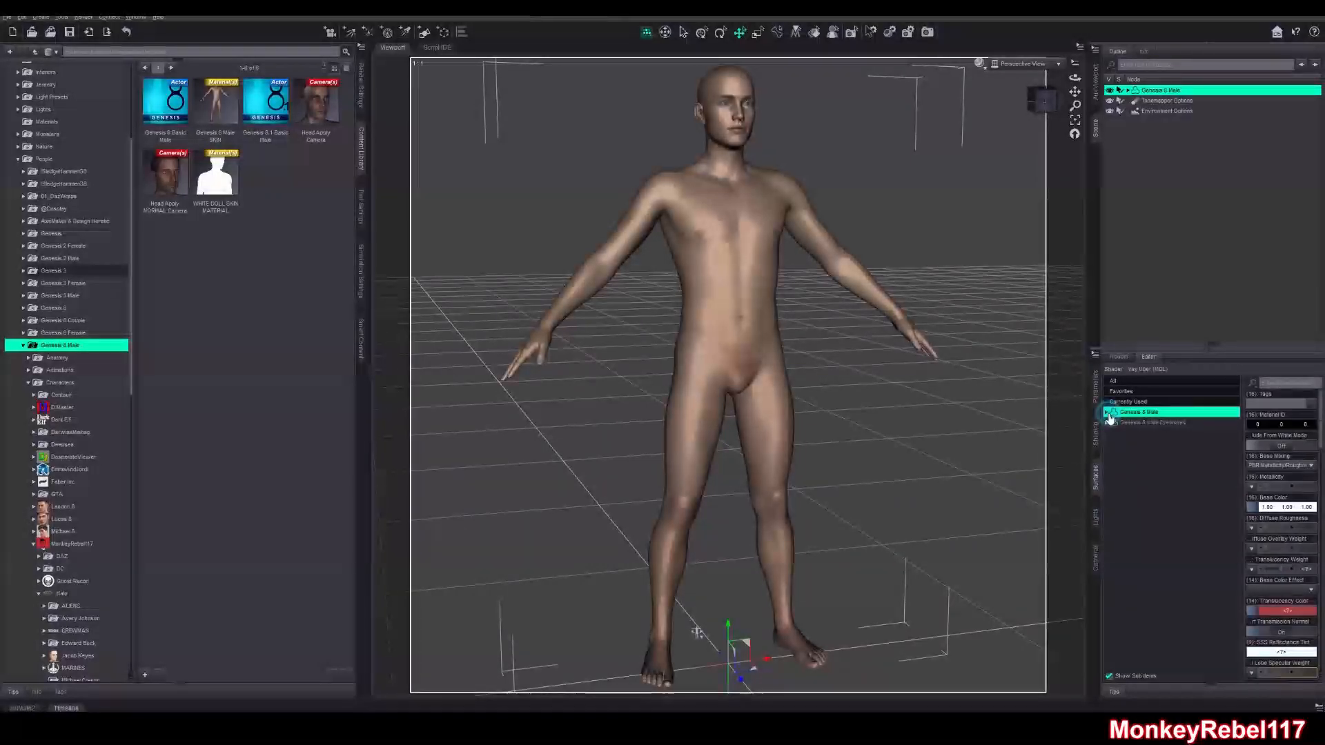
pyautogui.click(1142, 464)
pyautogui.click(1112, 465)
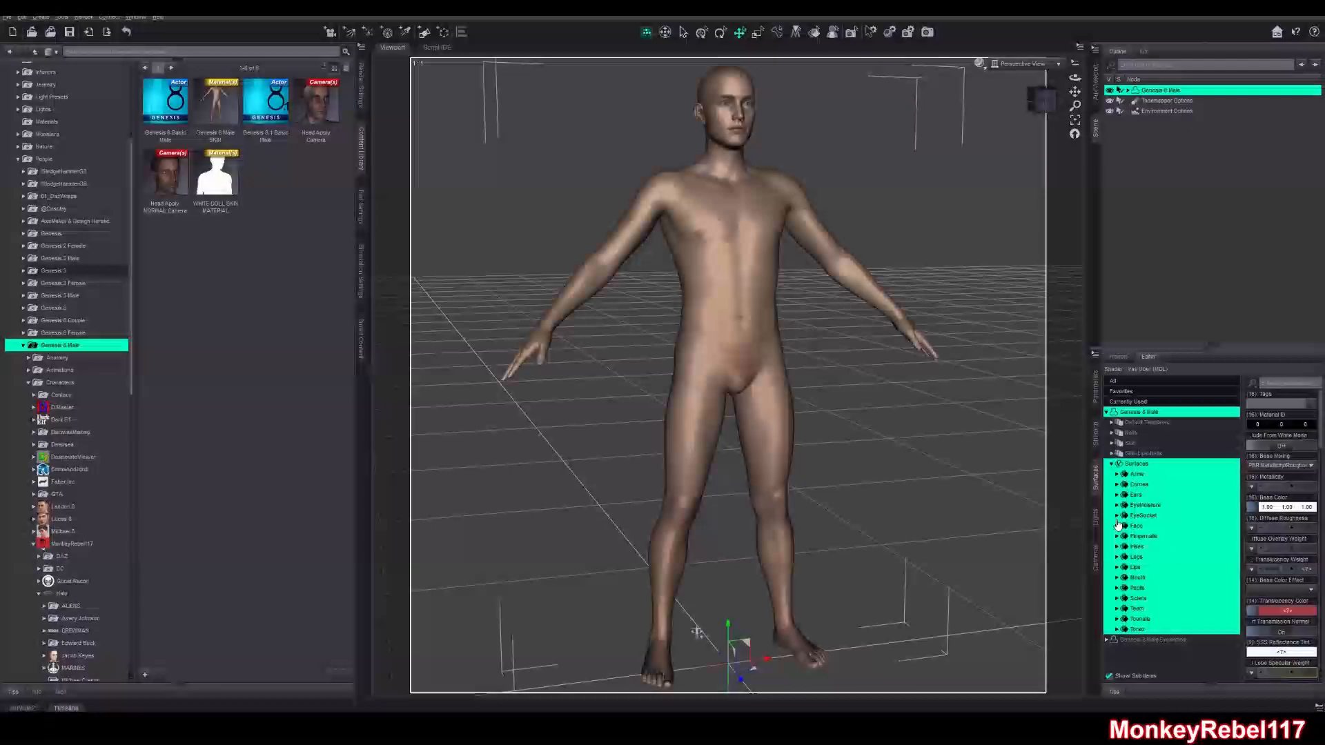
pyautogui.click(1145, 630)
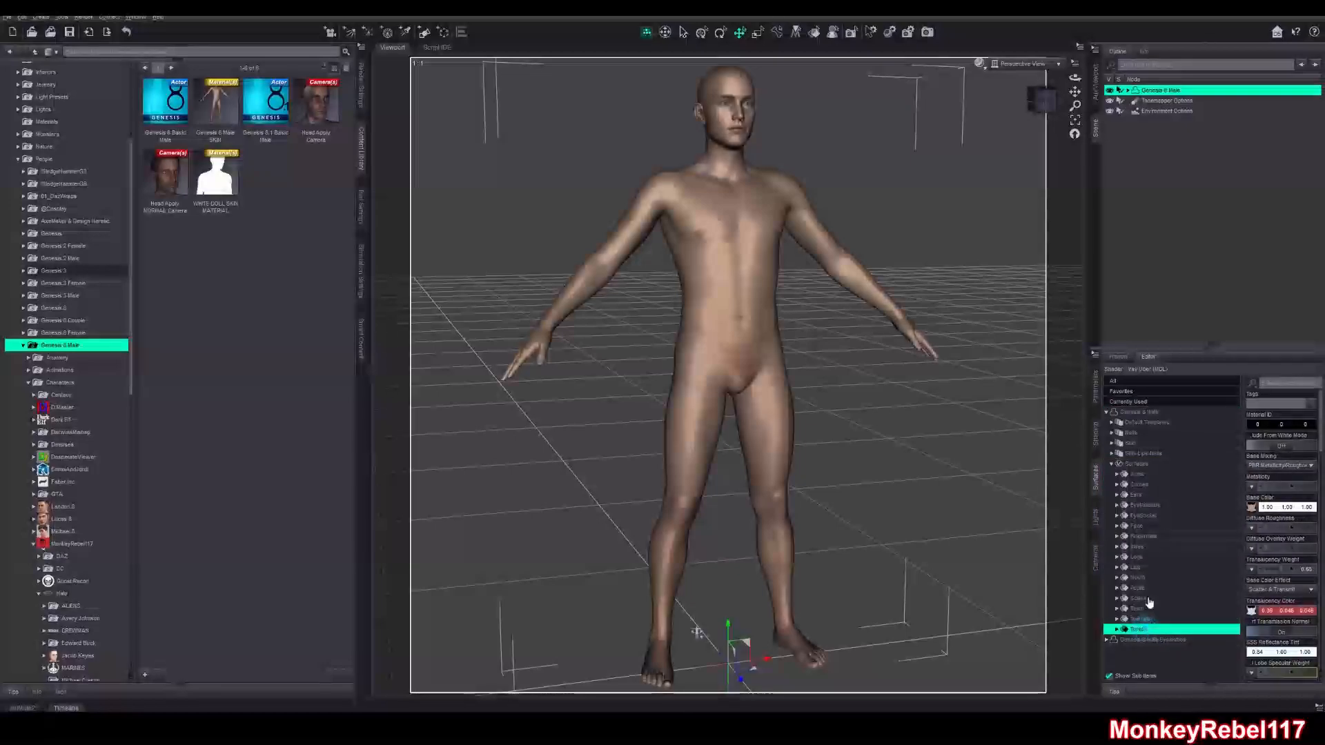
pyautogui.click(1137, 464)
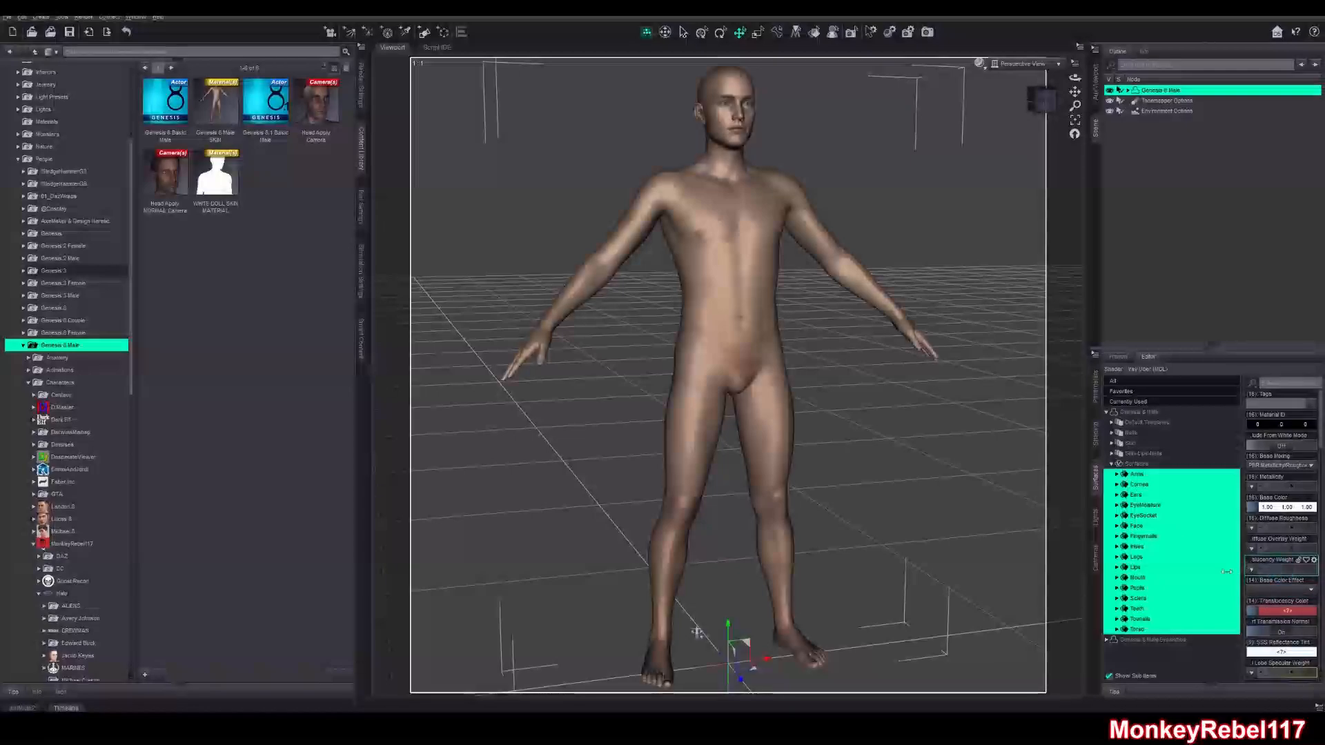
# Preview the figure with the NVIDIA Iray draw style and return the viewport to Texture Shaded
pyautogui.click(978, 235)
pyautogui.click(979, 63)
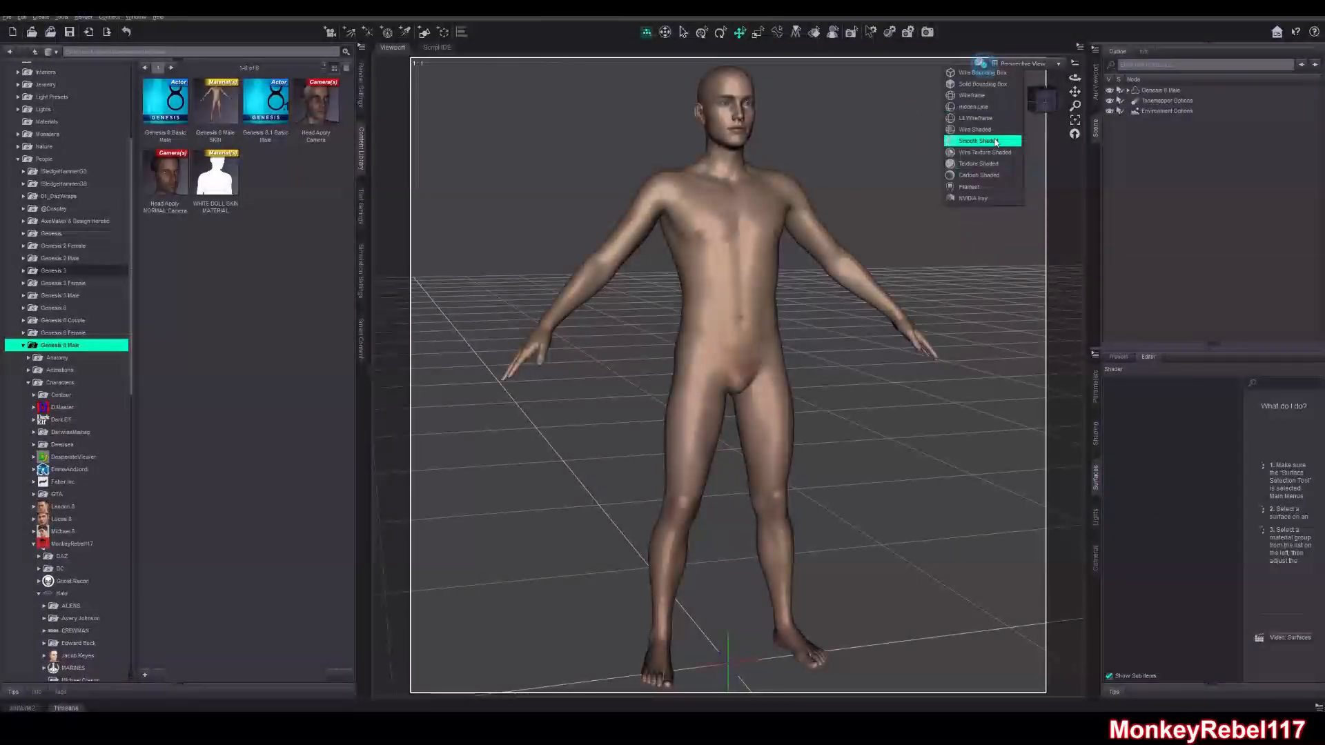
pyautogui.click(996, 199)
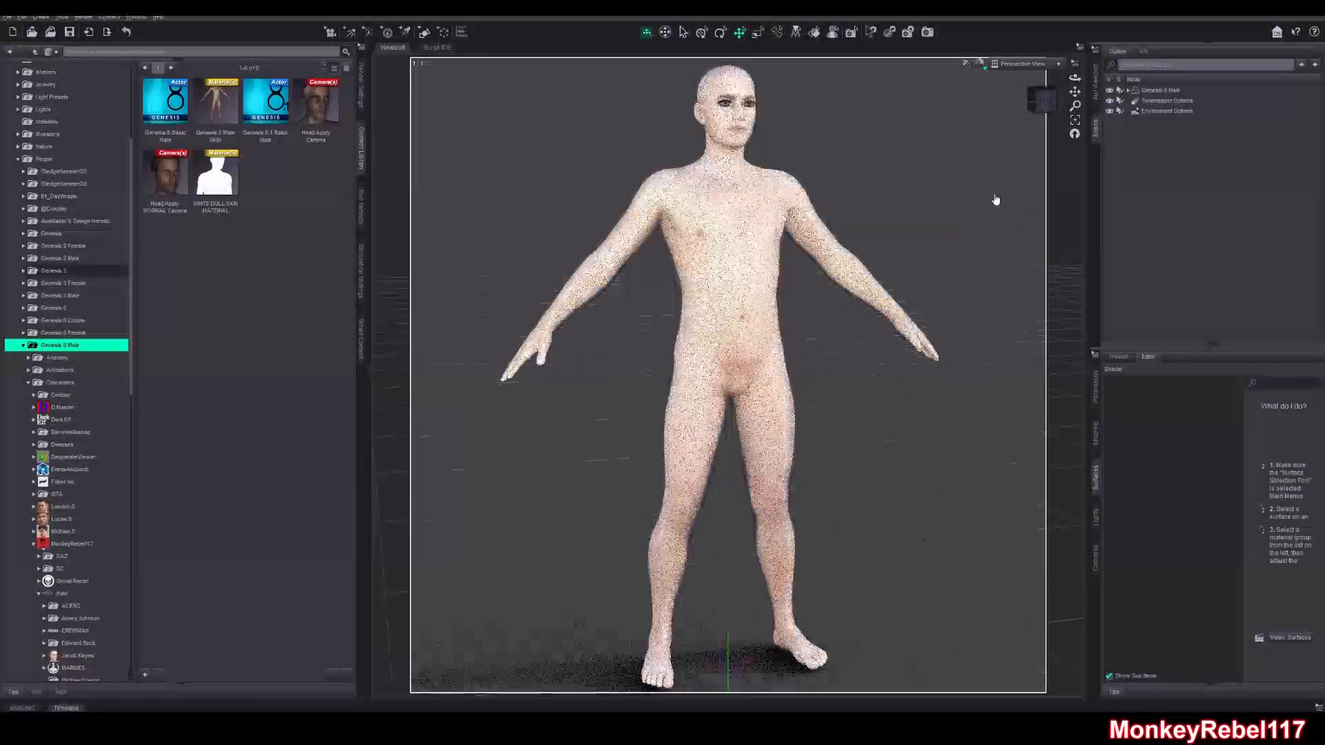
pyautogui.click(980, 68)
pyautogui.click(969, 173)
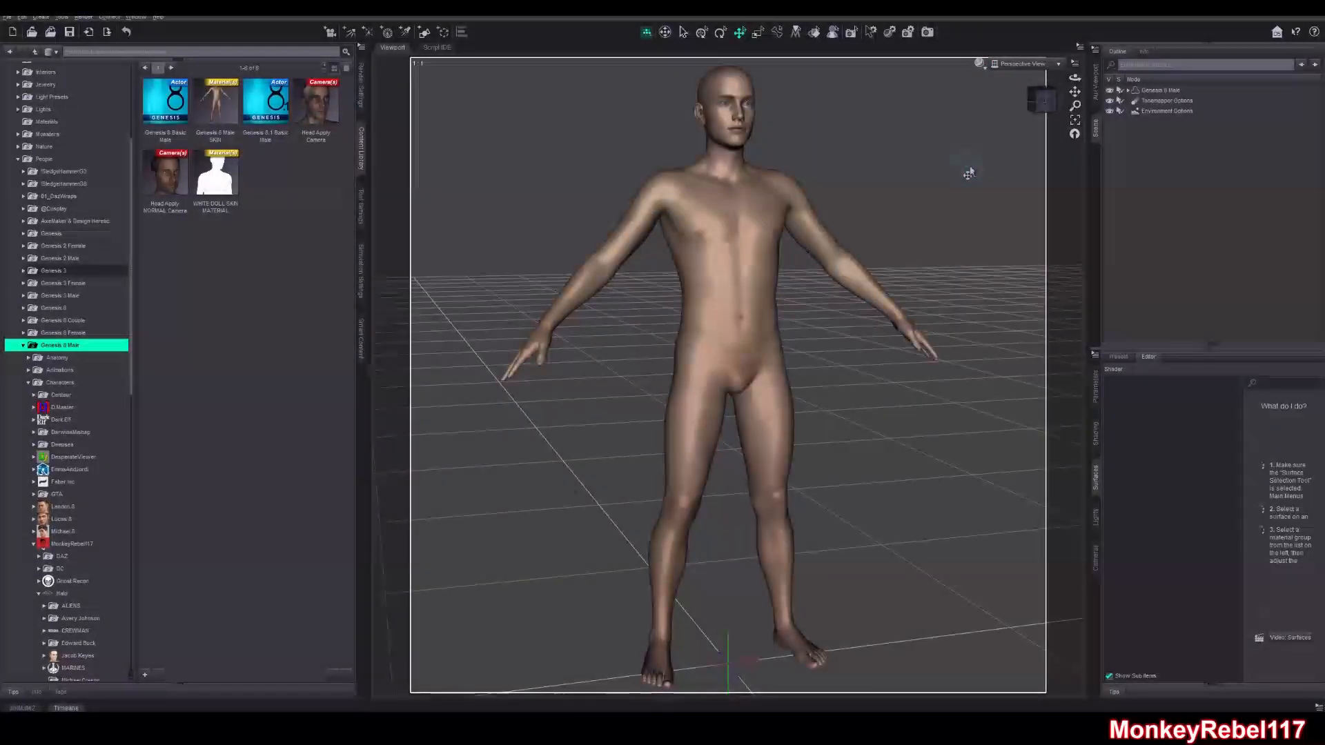
# Reselect the Genesis 8 Male figure and select only its Arms and Fingernails surfaces
pyautogui.click(1165, 91)
pyautogui.click(1181, 302)
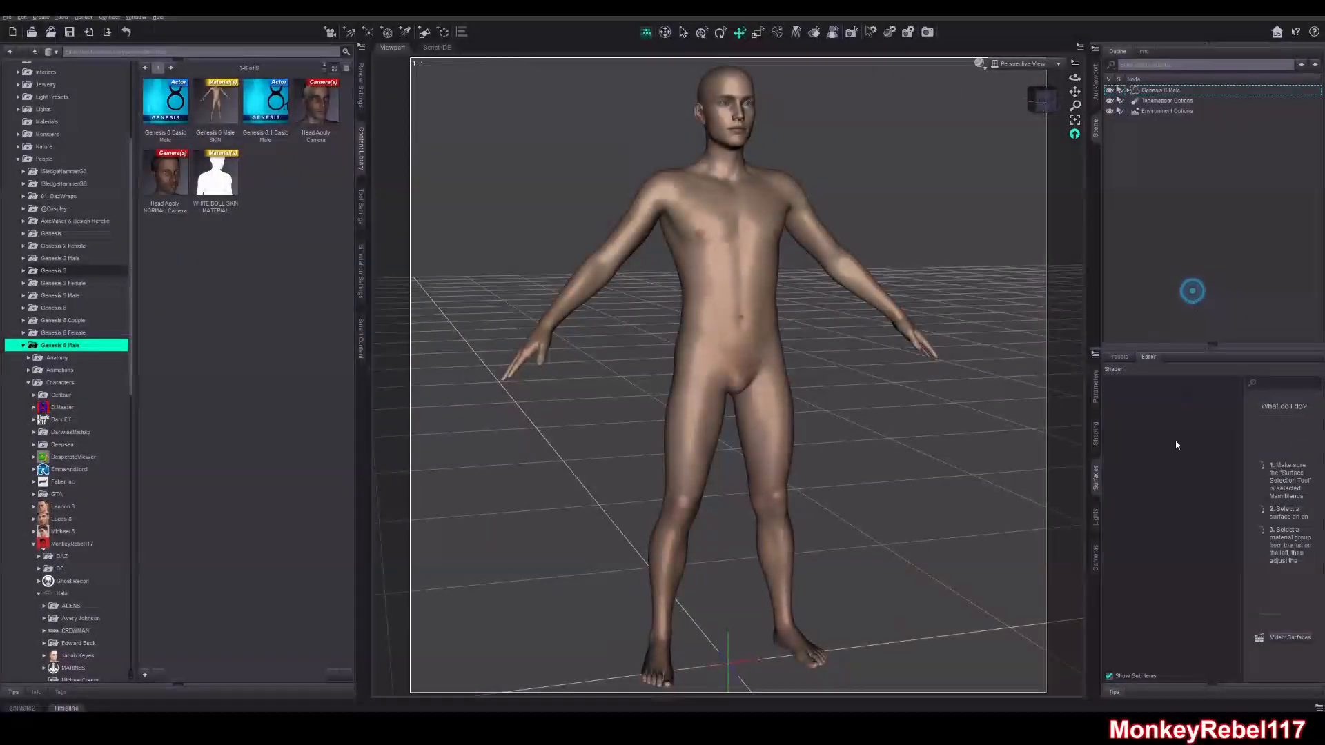
pyautogui.click(1174, 93)
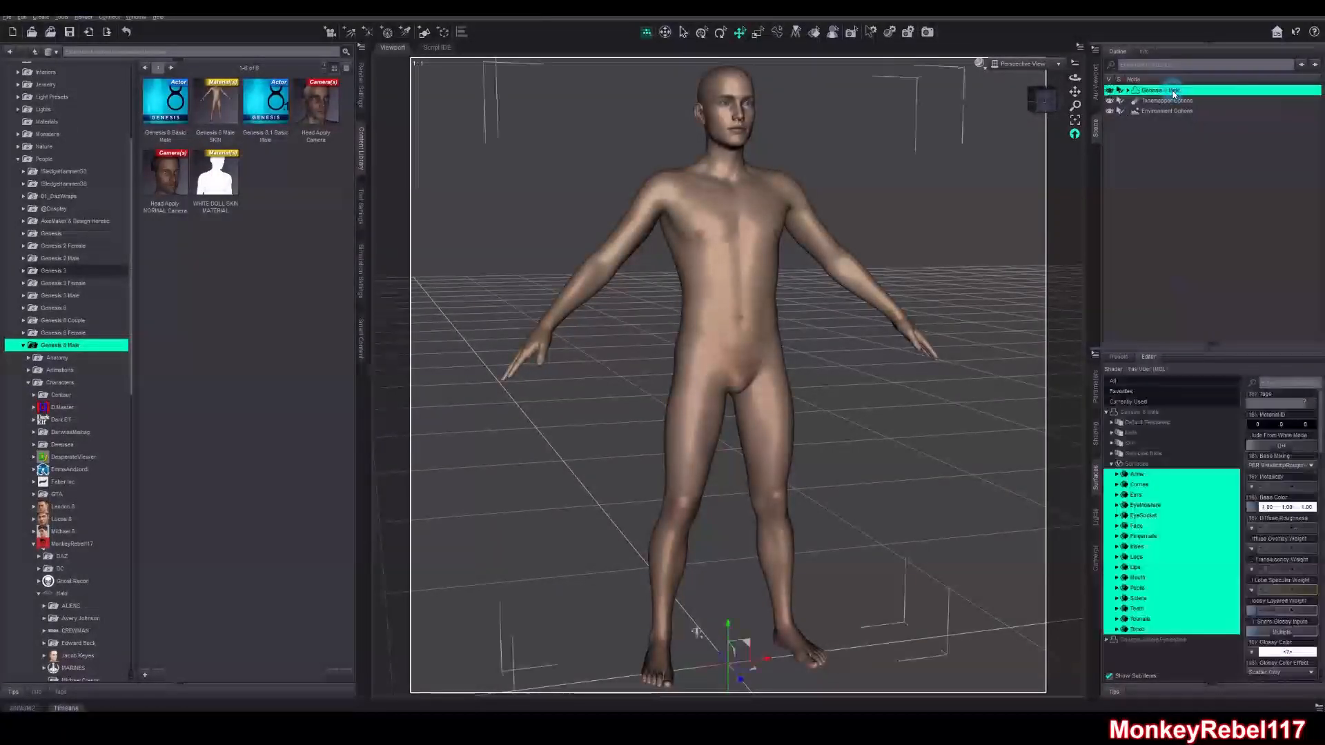
pyautogui.click(1149, 475)
pyautogui.keyDown('ctrl'); pyautogui.click(1161, 537); pyautogui.keyUp('ctrl')
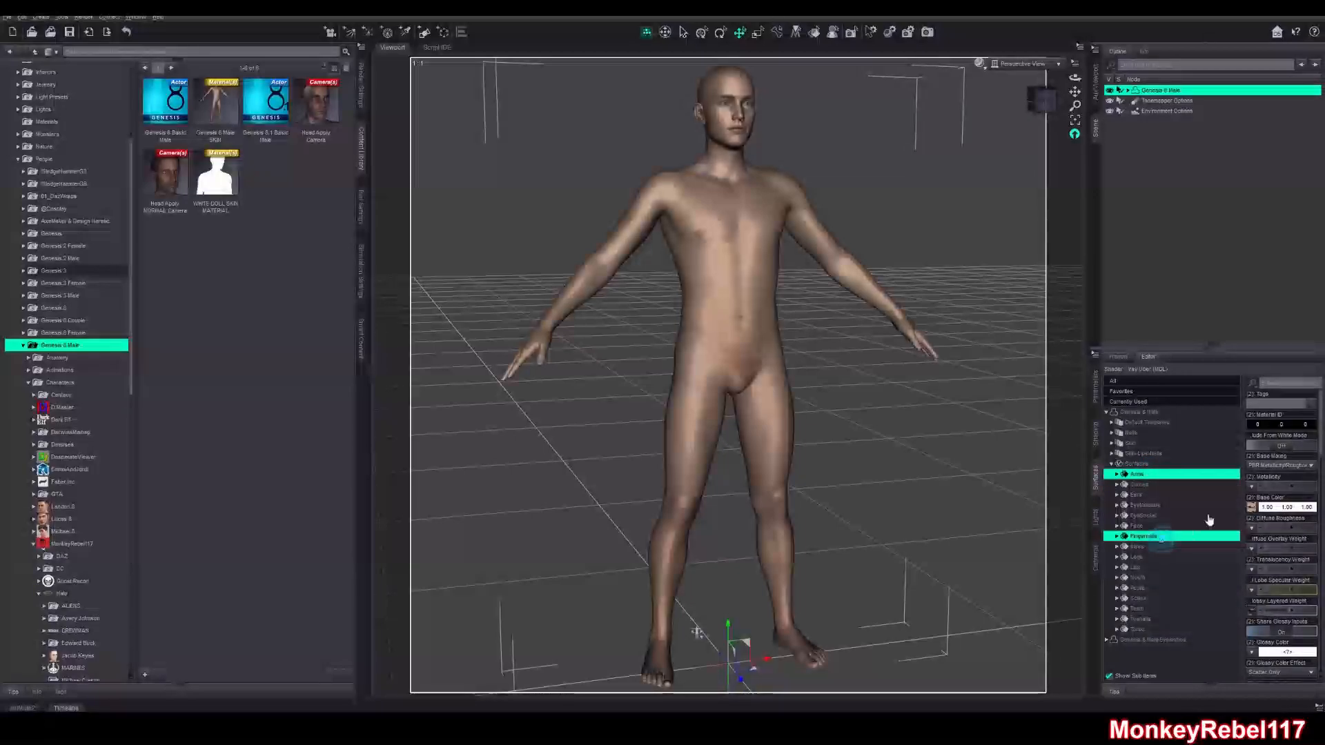
# Browse for a Base Color image for the arms and fingernails and show the image files as medium icons
pyautogui.click(1250, 507)
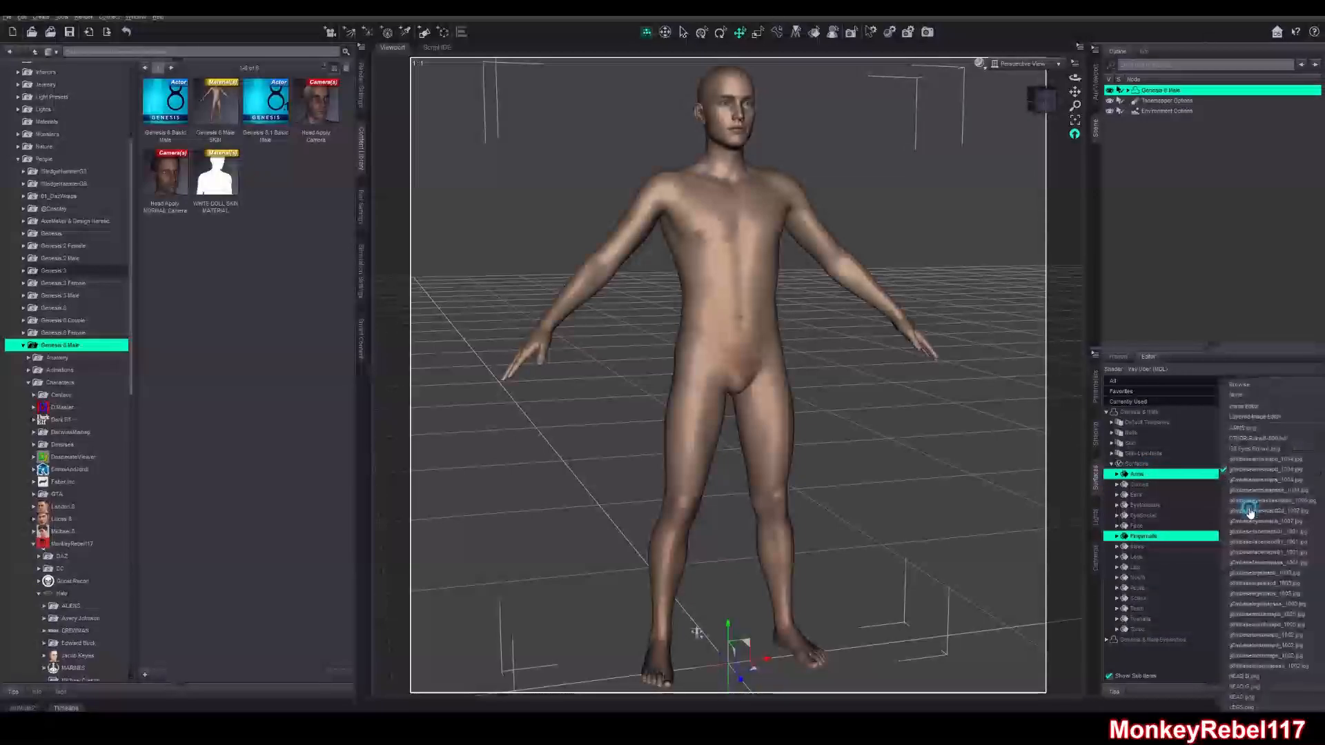
pyautogui.click(1241, 385)
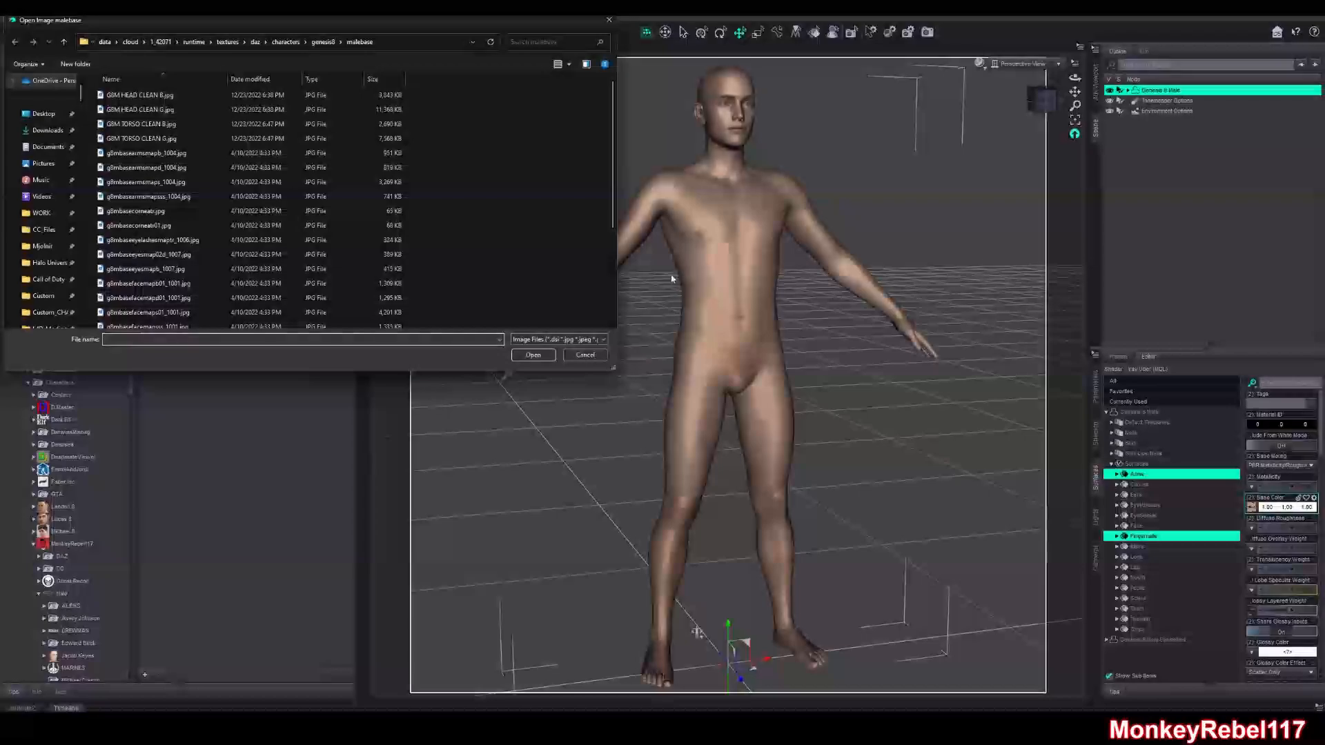
pyautogui.click(571, 64)
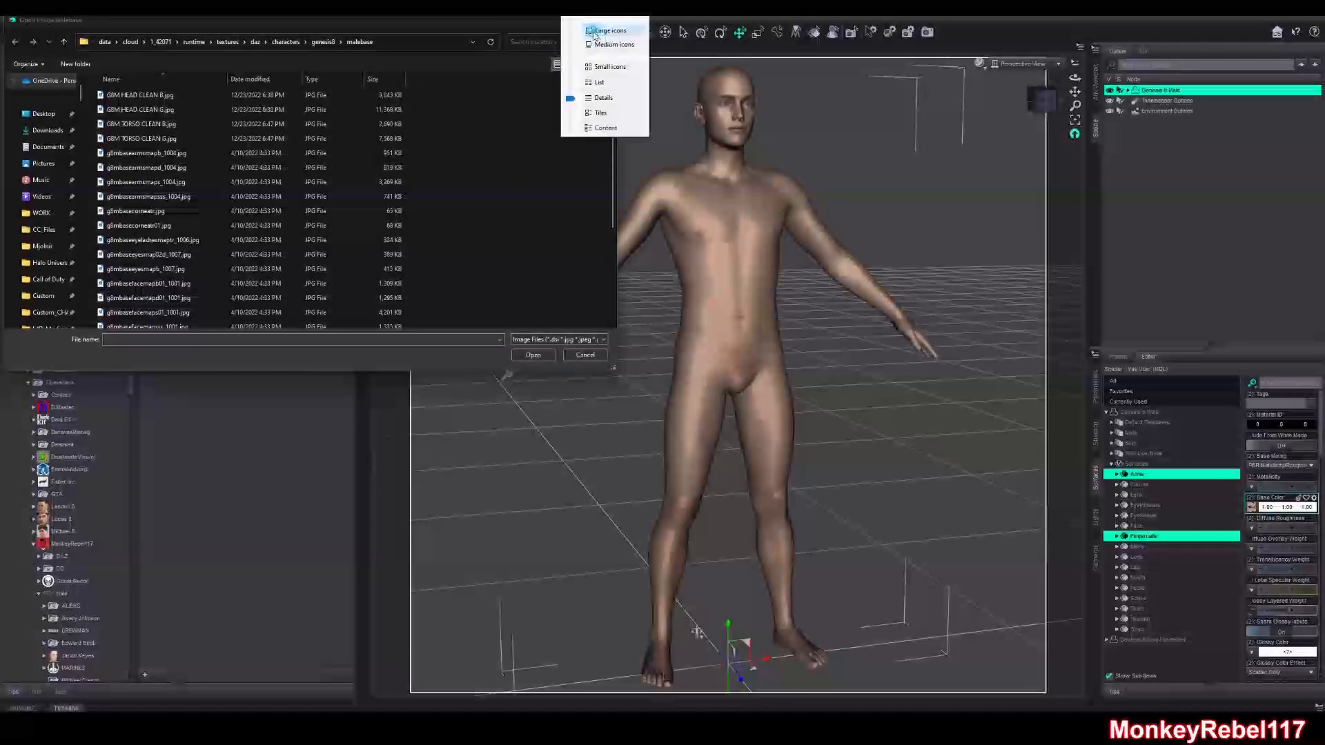
pyautogui.click(596, 44)
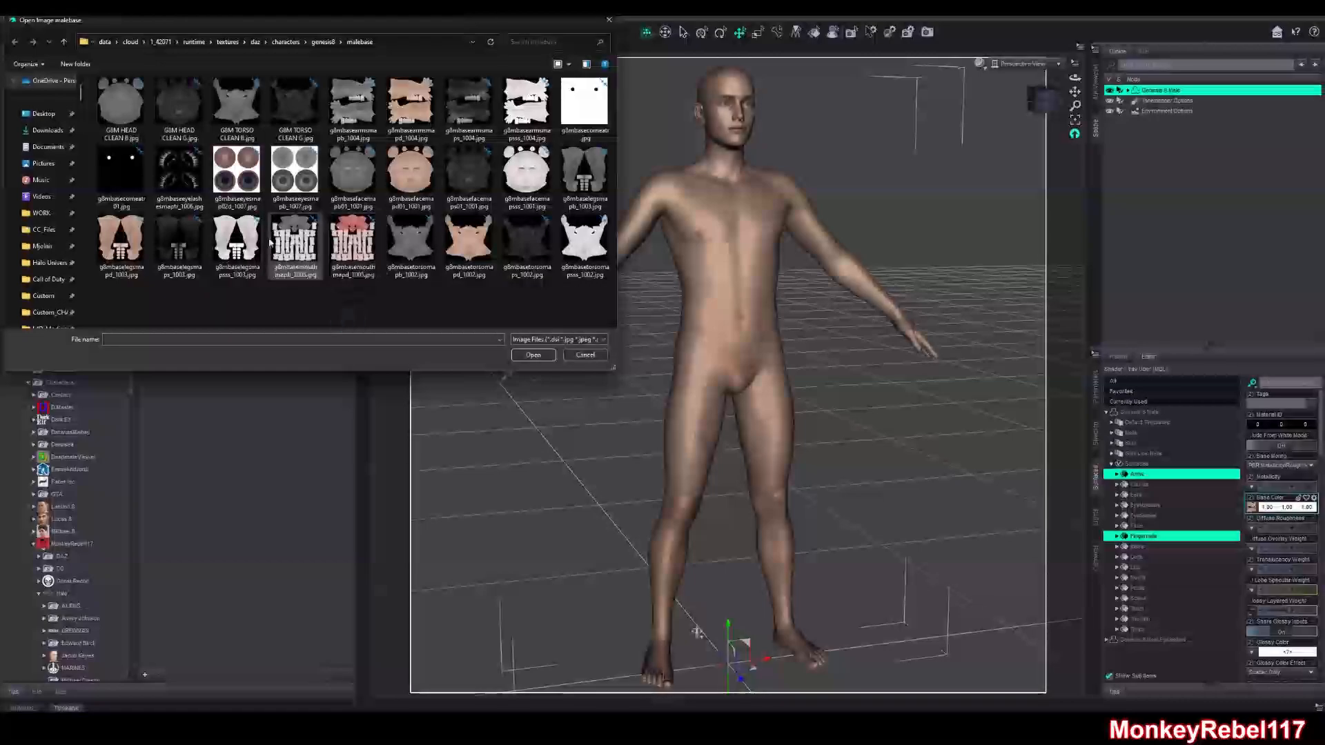
# Open the character's texture folder inside My Library > Runtime > Textures > MonkeyRebel117 > Halo
pyautogui.scroll(-2, 52, 290)
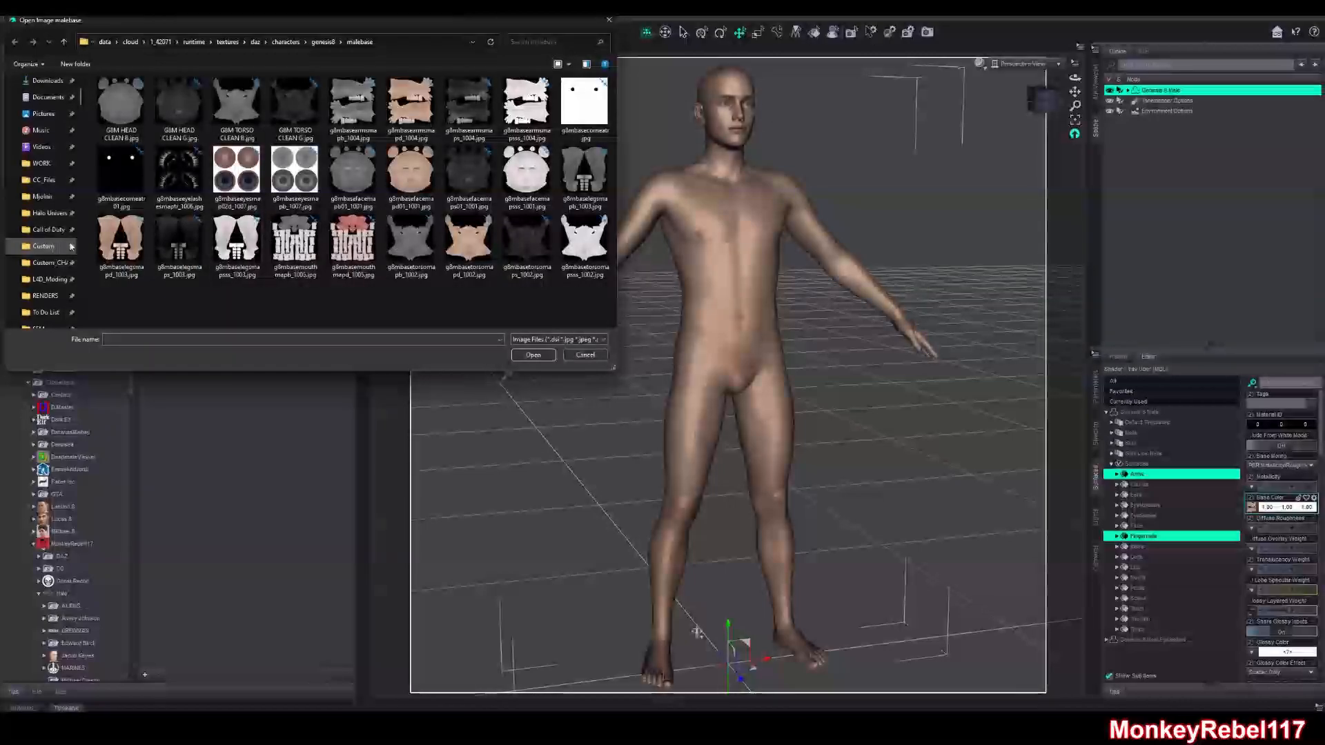
pyautogui.click(53, 297)
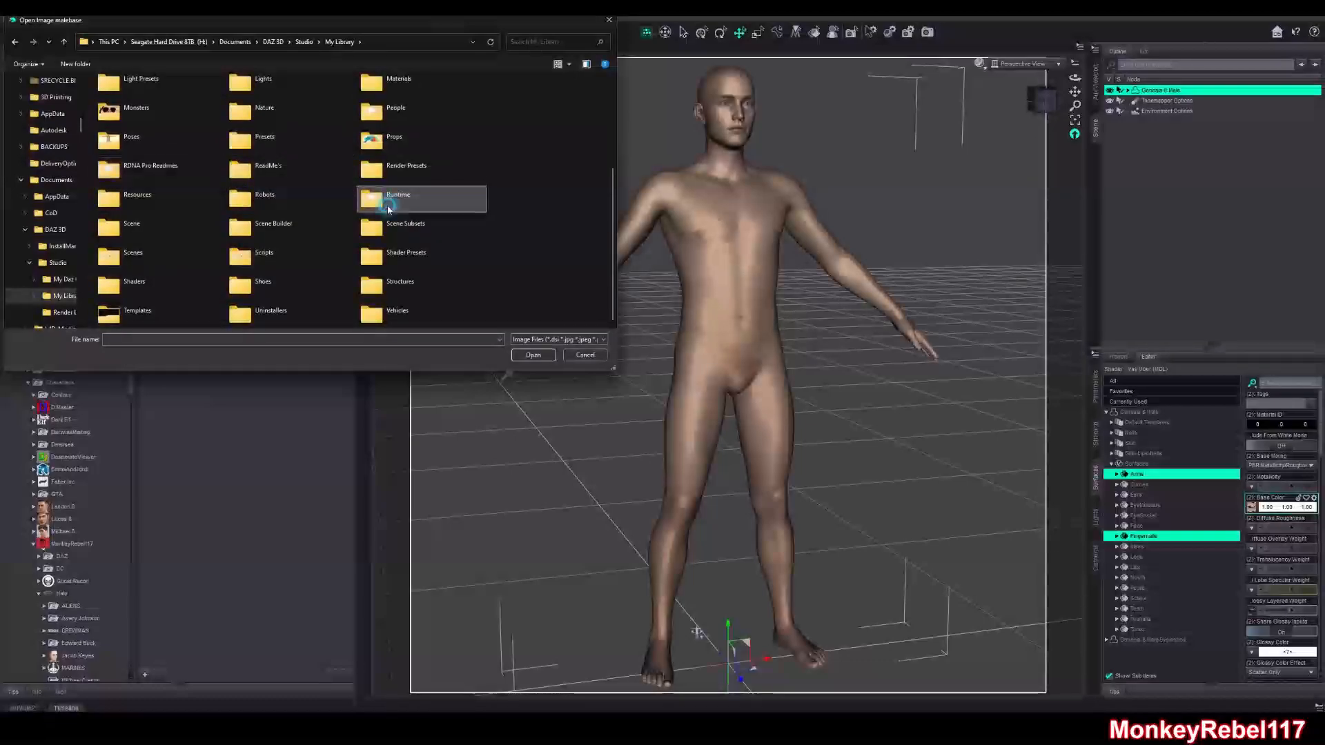
pyautogui.doubleClick(388, 209)
pyautogui.doubleClick(137, 181)
pyautogui.click(142, 152)
pyautogui.press('m')
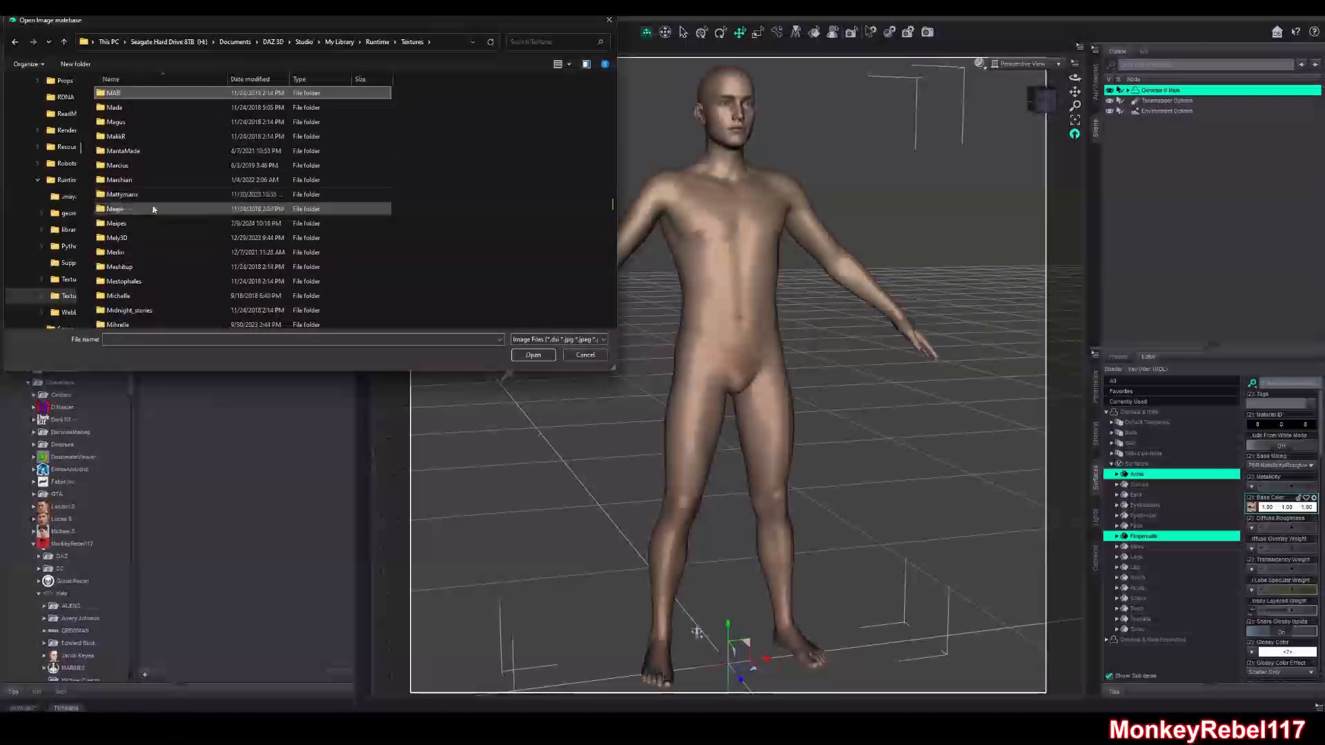
pyautogui.scroll(-2, 173, 249)
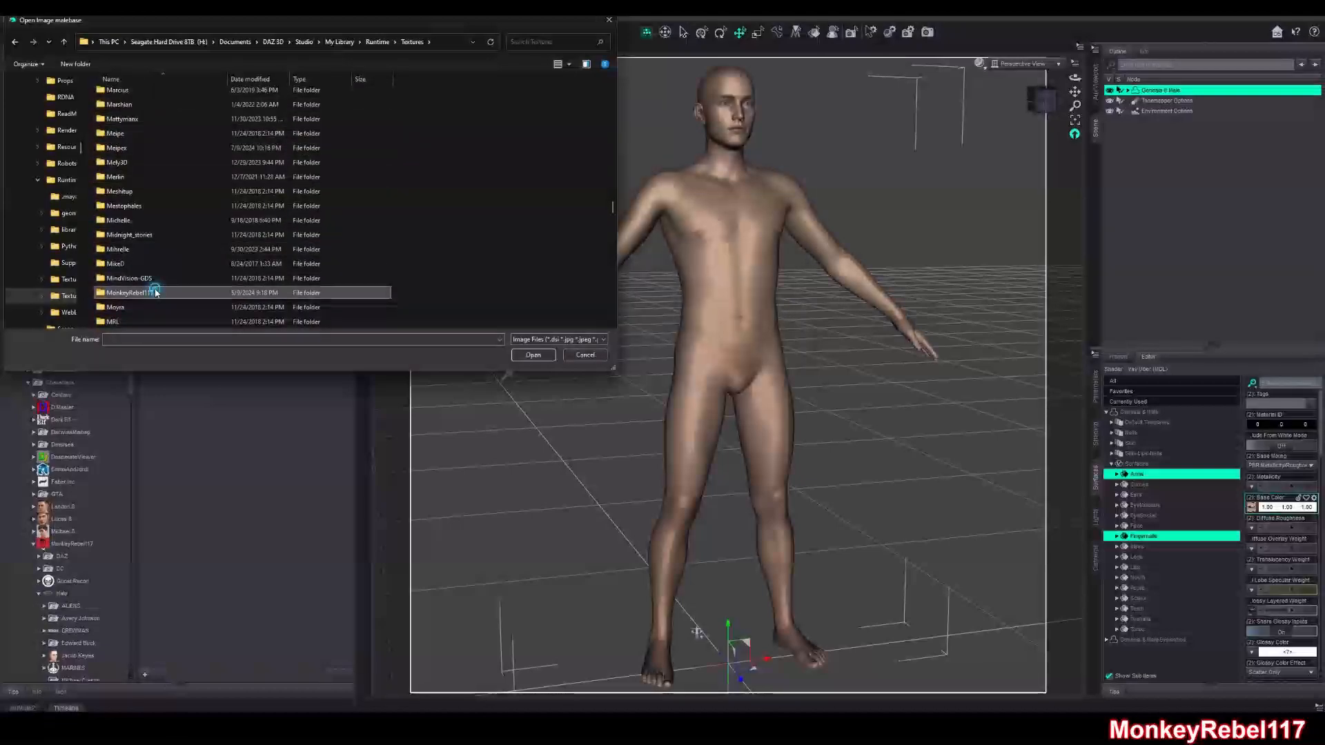
pyautogui.doubleClick(131, 293)
pyautogui.doubleClick(137, 125)
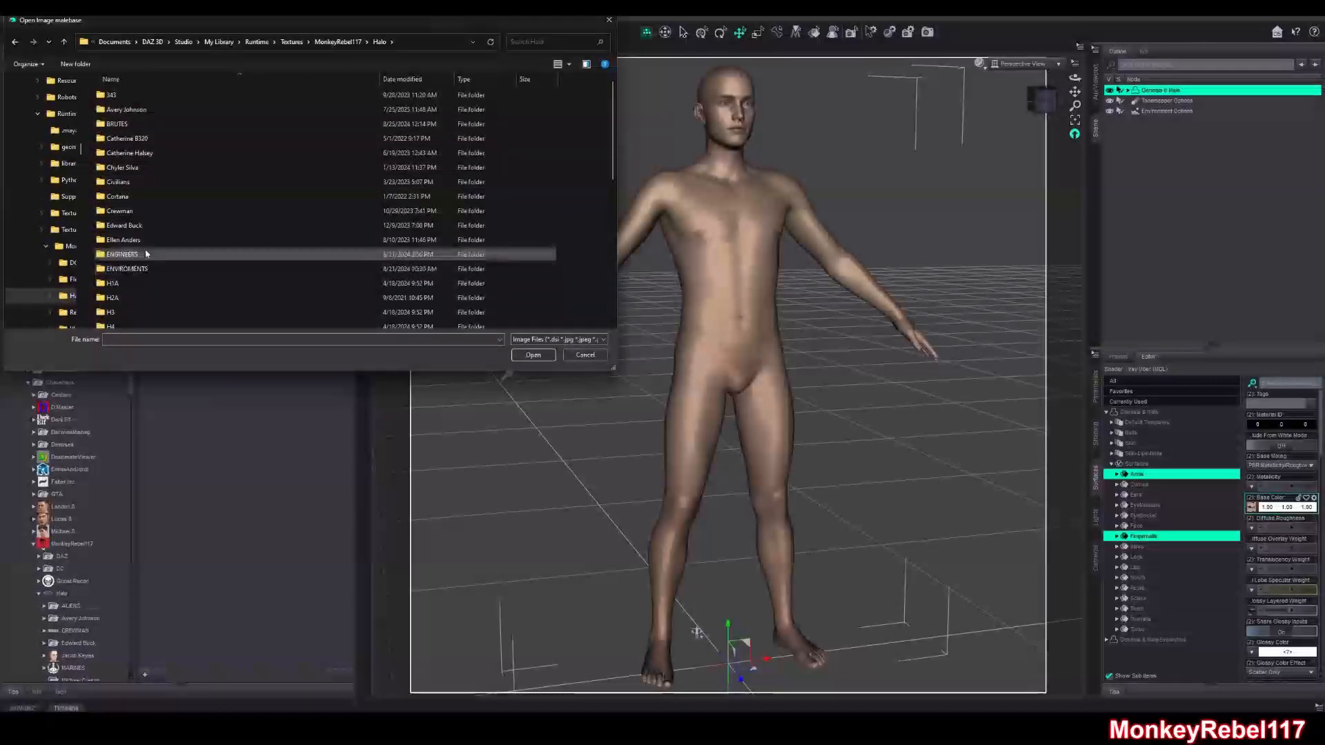
pyautogui.scroll(-7, 141, 138)
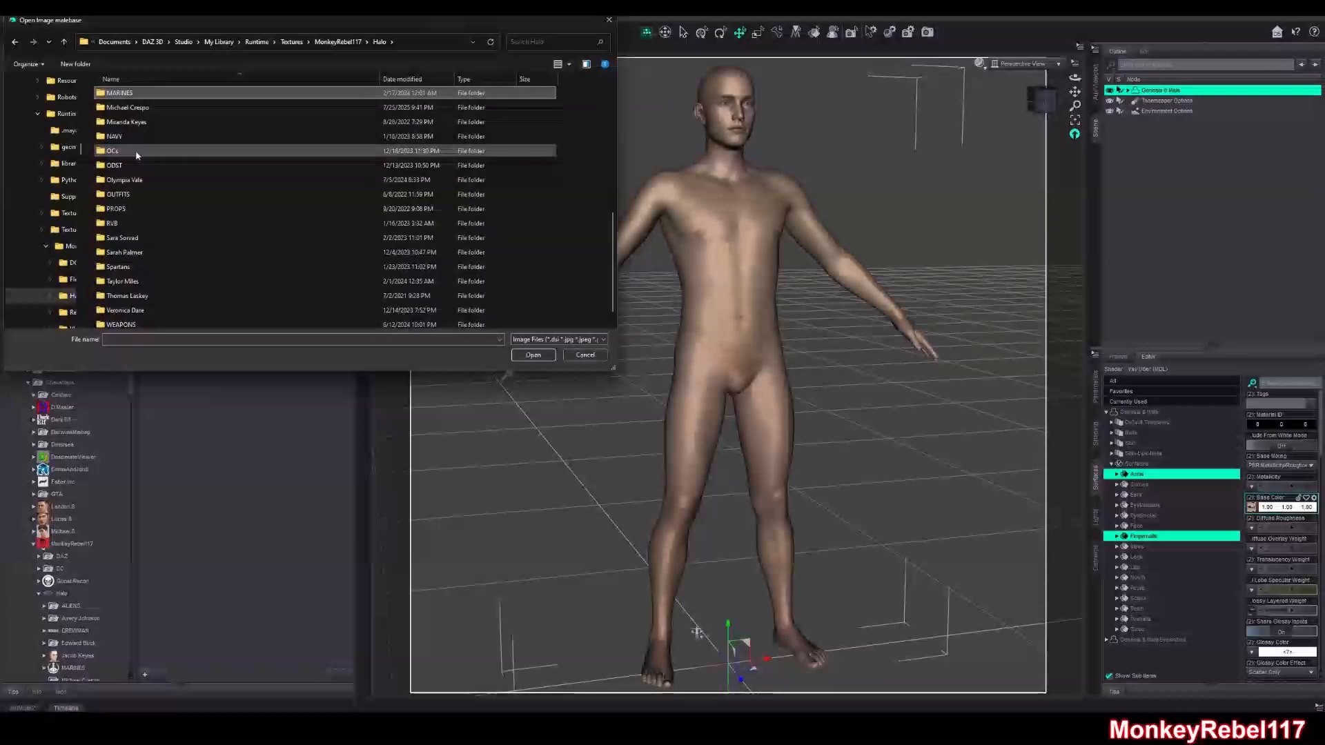
pyautogui.doubleClick(154, 114)
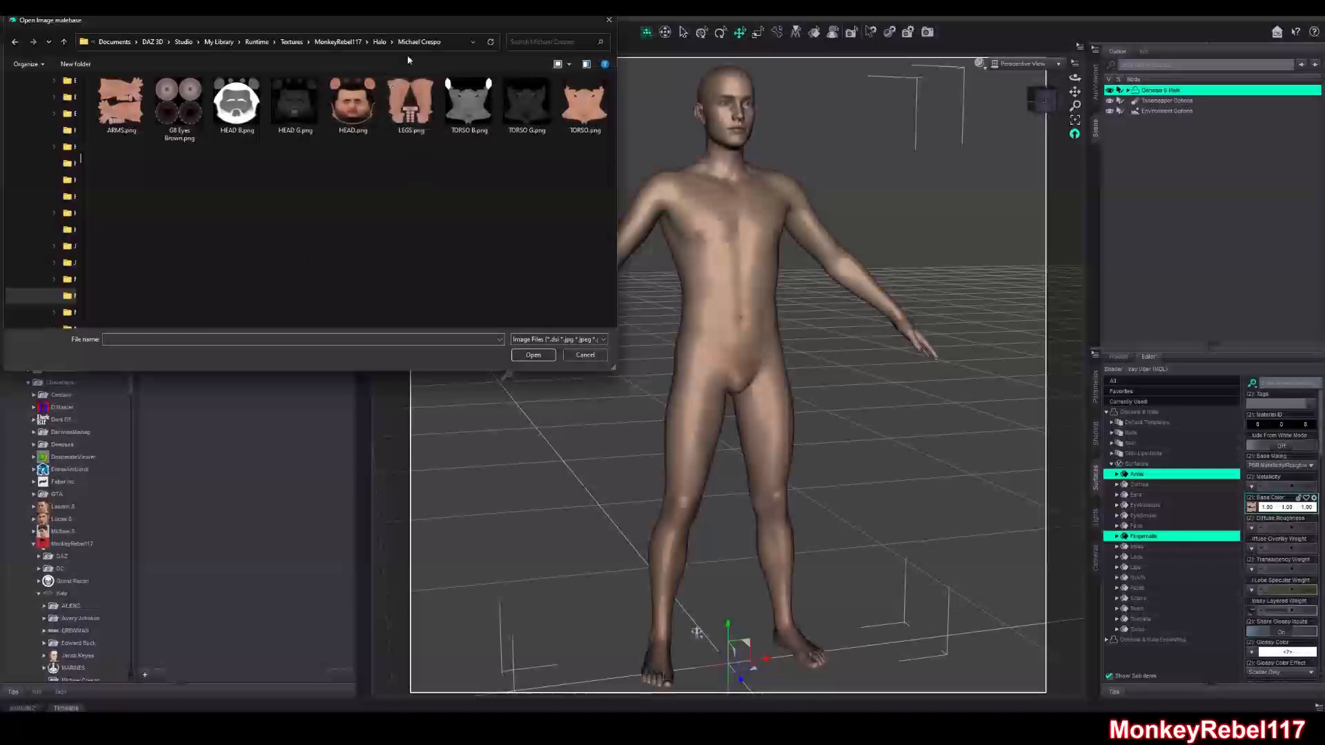
# Copy the texture folder's path and load ARMS.png as the Base Color map of the arms and fingernails
pyautogui.click(456, 46)
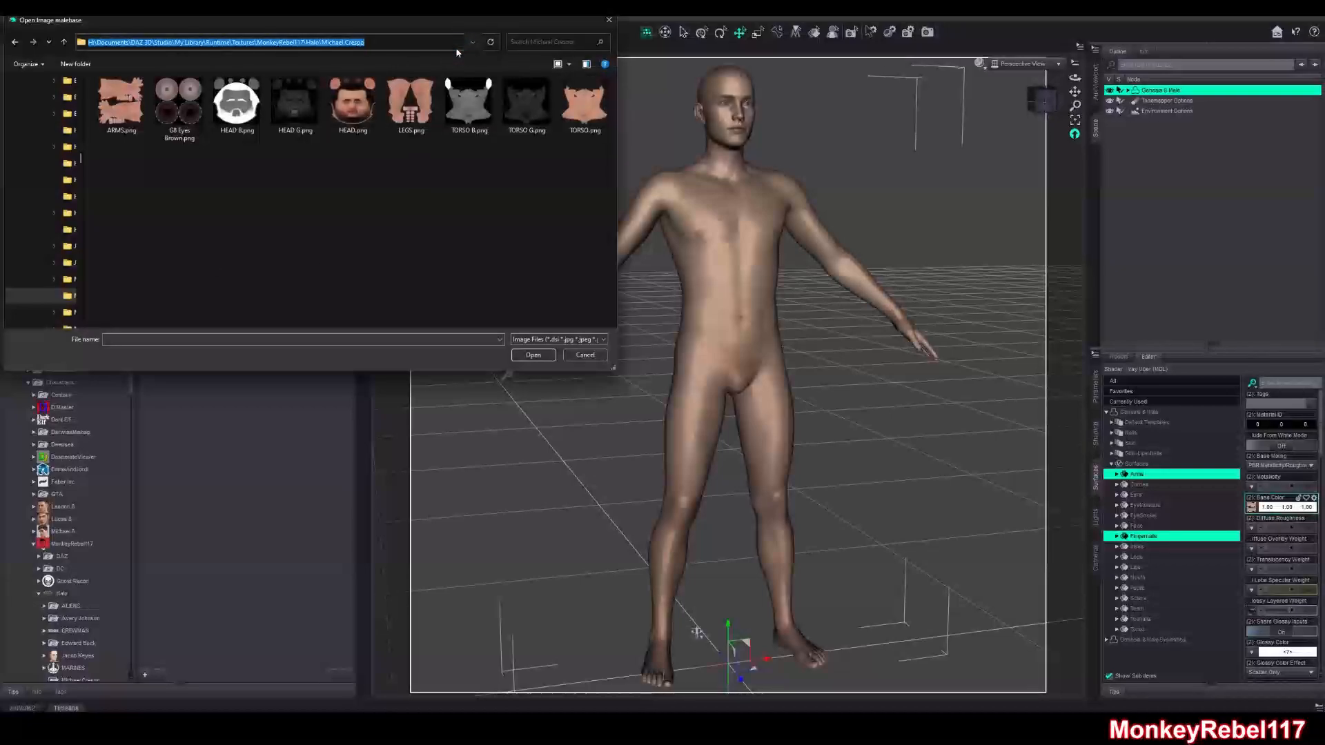
pyautogui.click(463, 165)
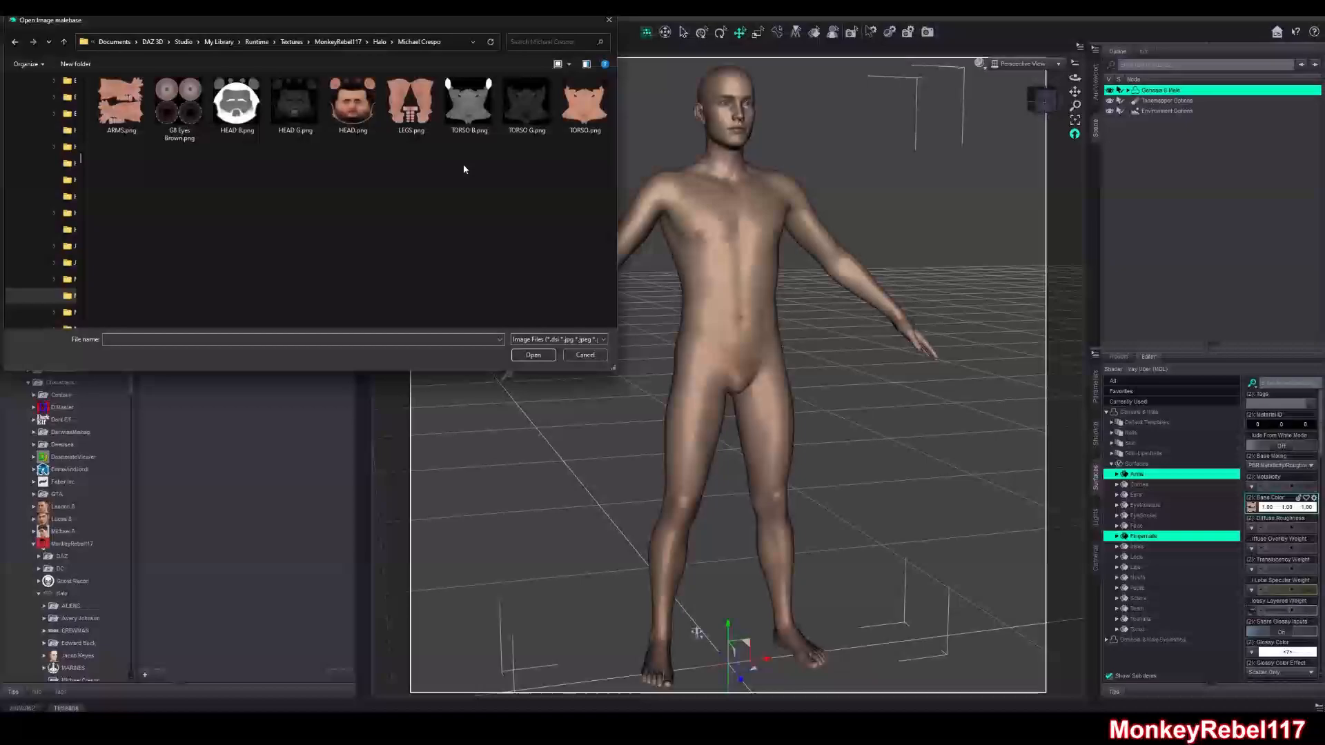
pyautogui.click(128, 123)
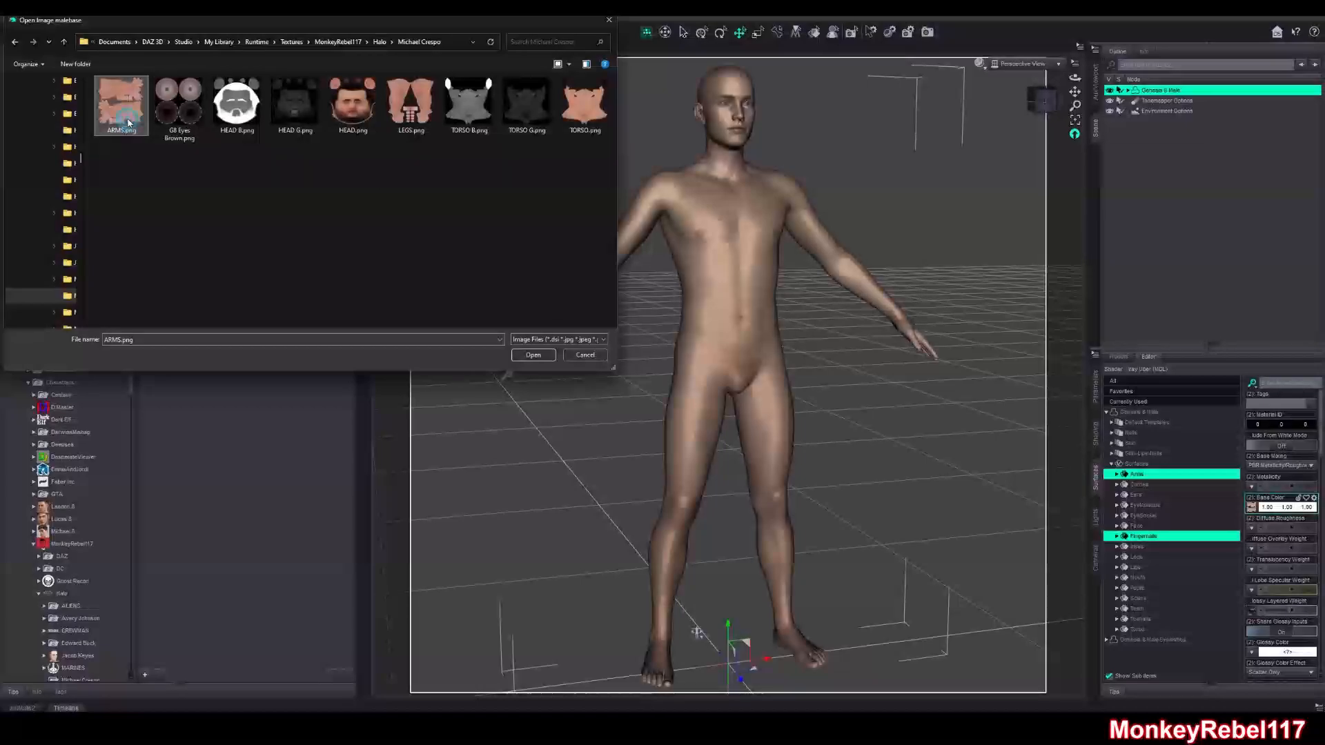
pyautogui.click(519, 356)
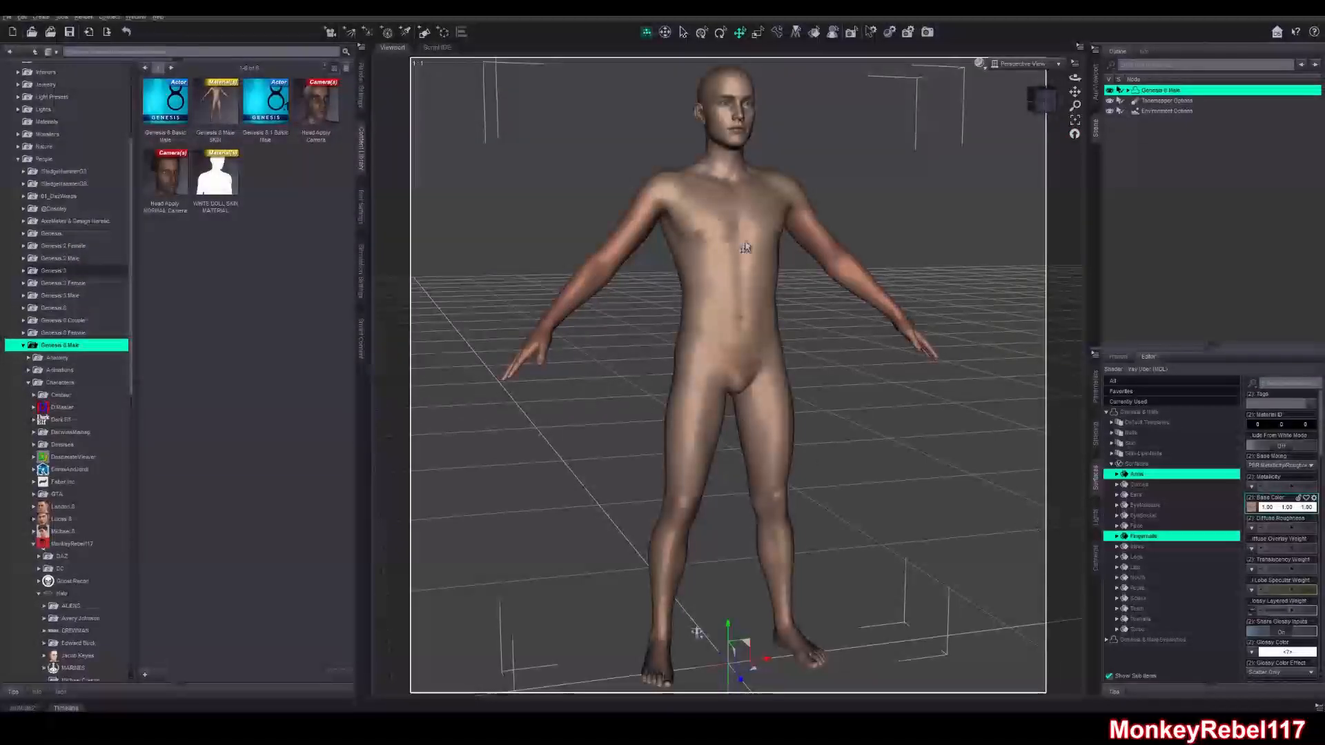
# Load HEAD.png from the copied folder path as the Base Color map of the Ears, EyeSocket, Face and Lips surfaces
pyautogui.click(1149, 496)
pyautogui.keyDown('ctrl'); pyautogui.click(1158, 517); pyautogui.keyUp('ctrl')
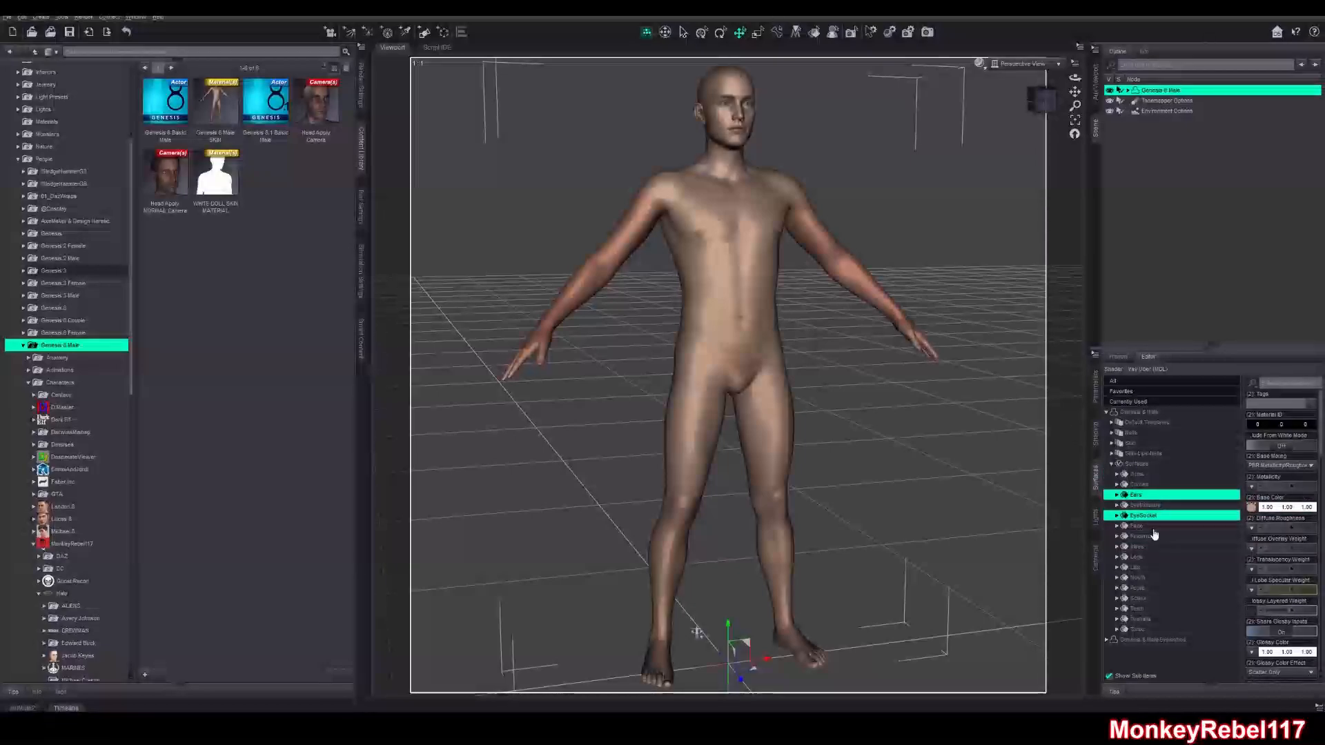
pyautogui.keyDown('ctrl'); pyautogui.click(1153, 528); pyautogui.keyUp('ctrl')
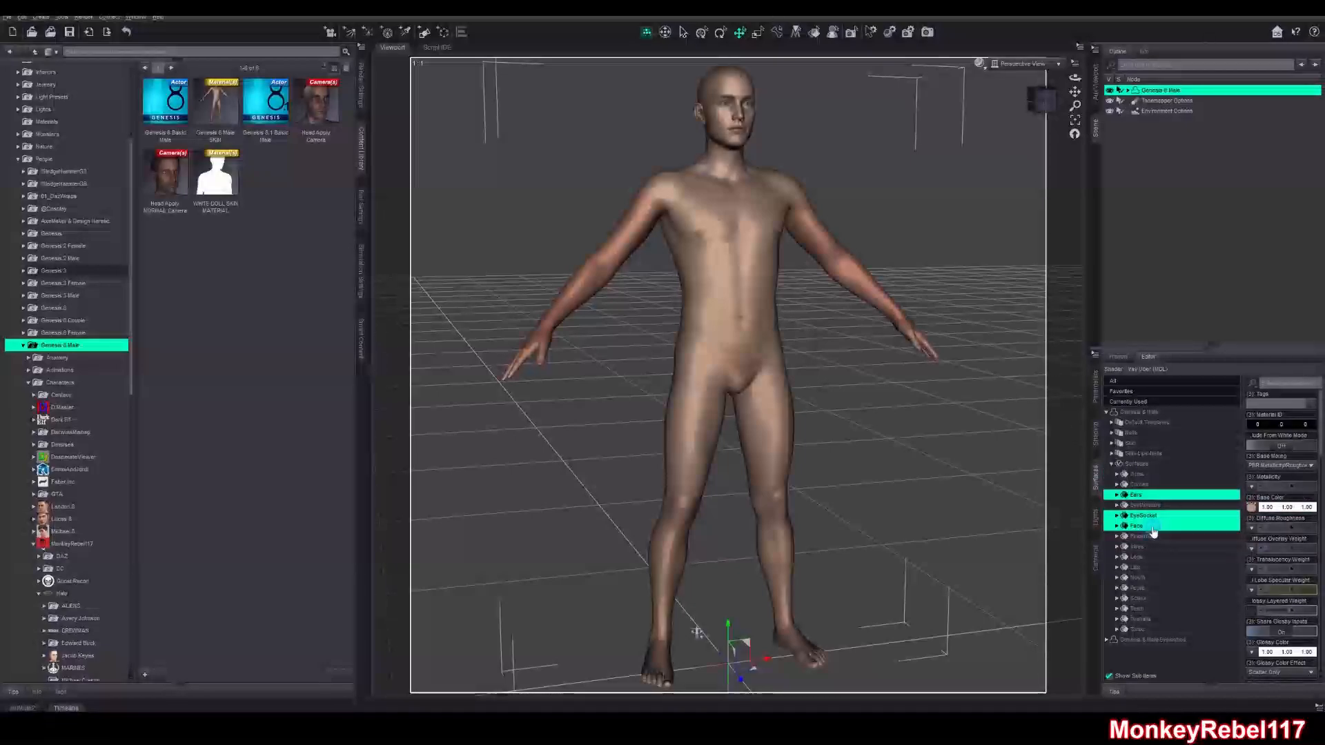
pyautogui.keyDown('ctrl'); pyautogui.click(1149, 568); pyautogui.keyUp('ctrl')
pyautogui.click(1249, 507)
pyautogui.click(1266, 387)
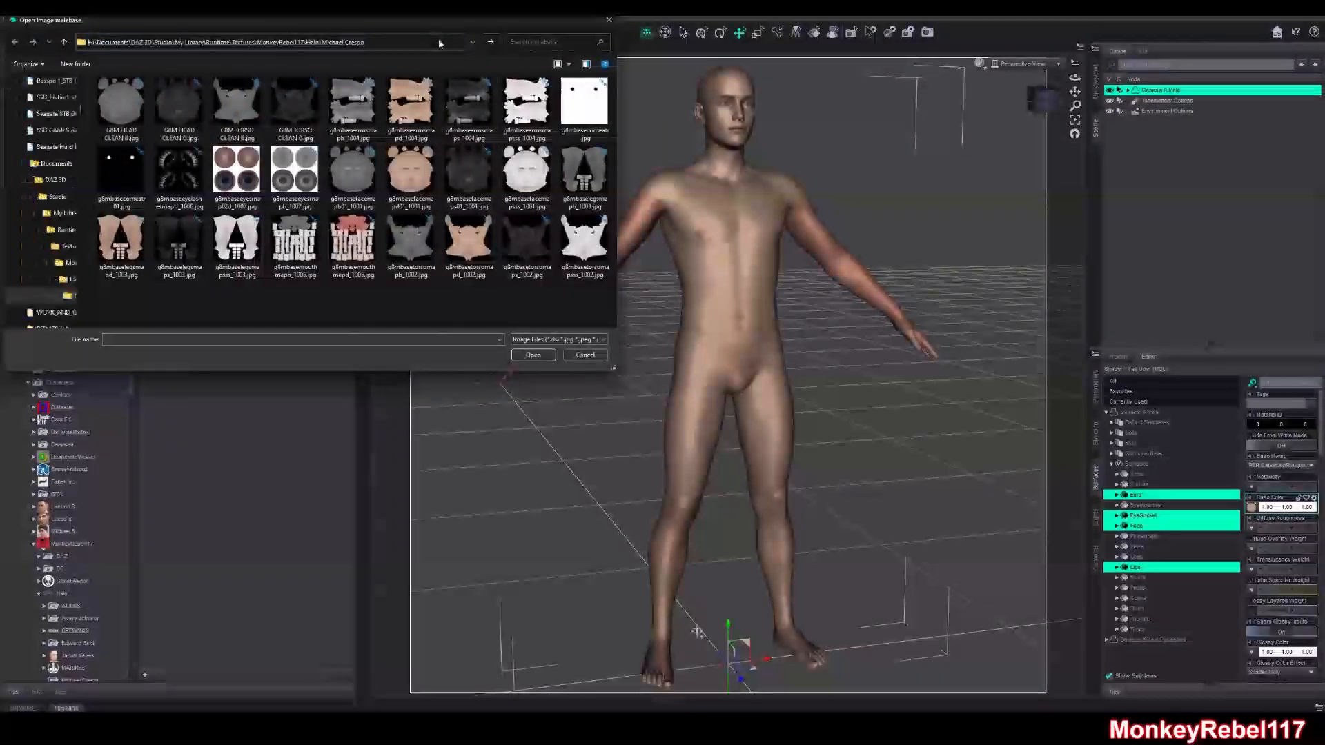
pyautogui.click(353, 117)
pyautogui.click(534, 355)
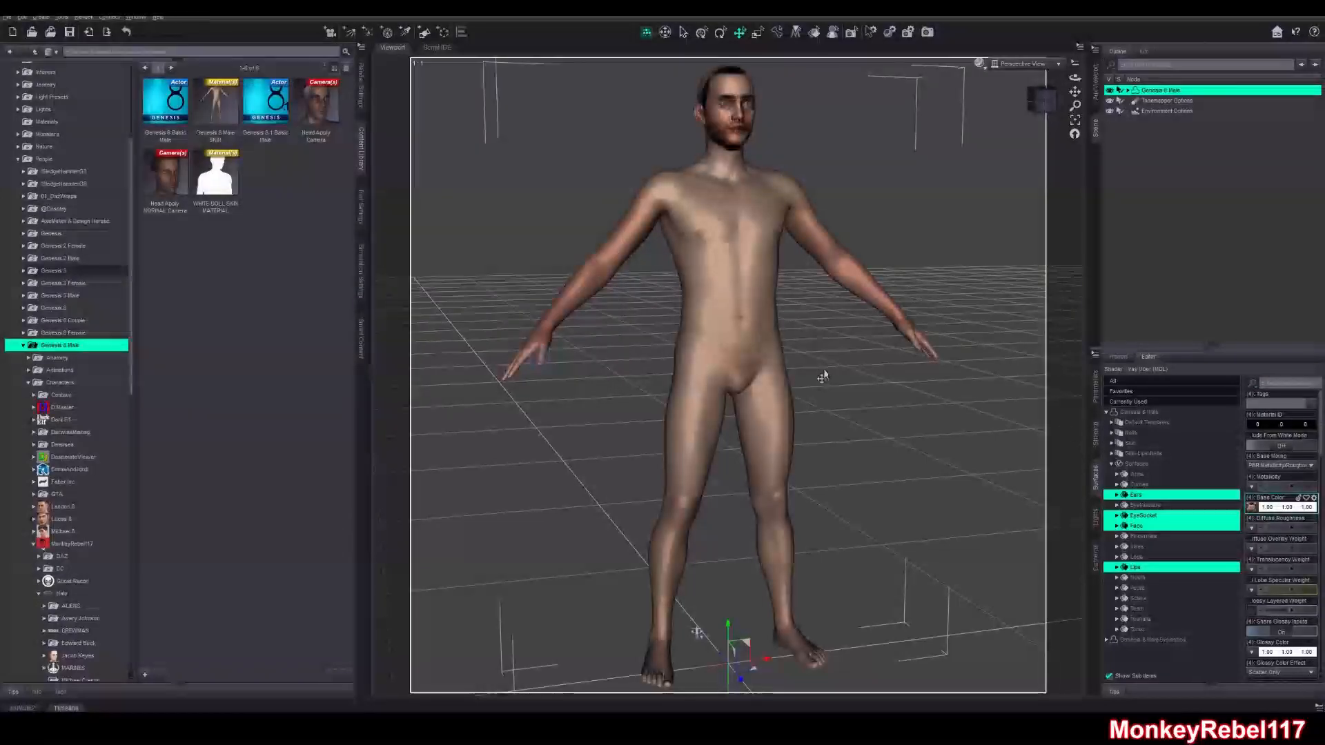
# Load LEGS.png from the character's texture folder as the Base Color map of the Legs and Toenails surfaces
pyautogui.scroll(-3, 1261, 557)
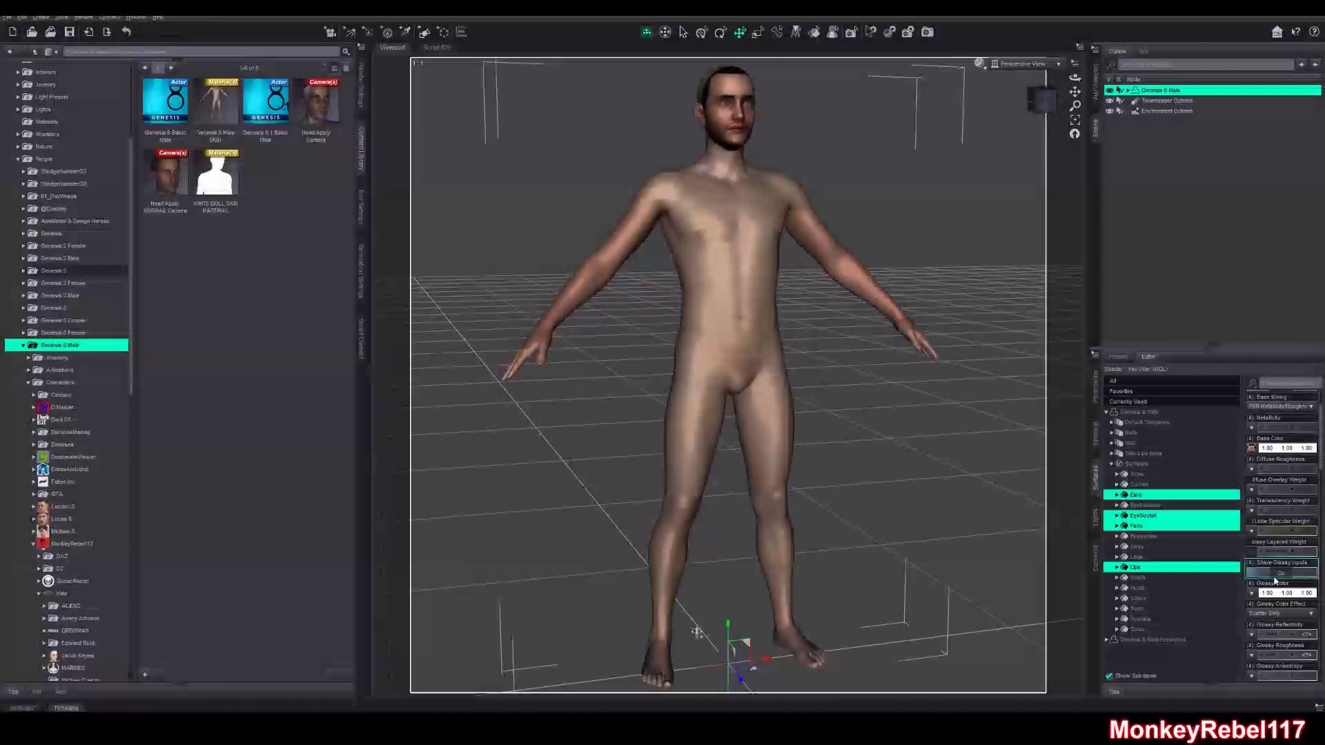
pyautogui.click(1154, 556)
pyautogui.keyDown('ctrl'); pyautogui.click(1148, 629); pyautogui.keyUp('ctrl')
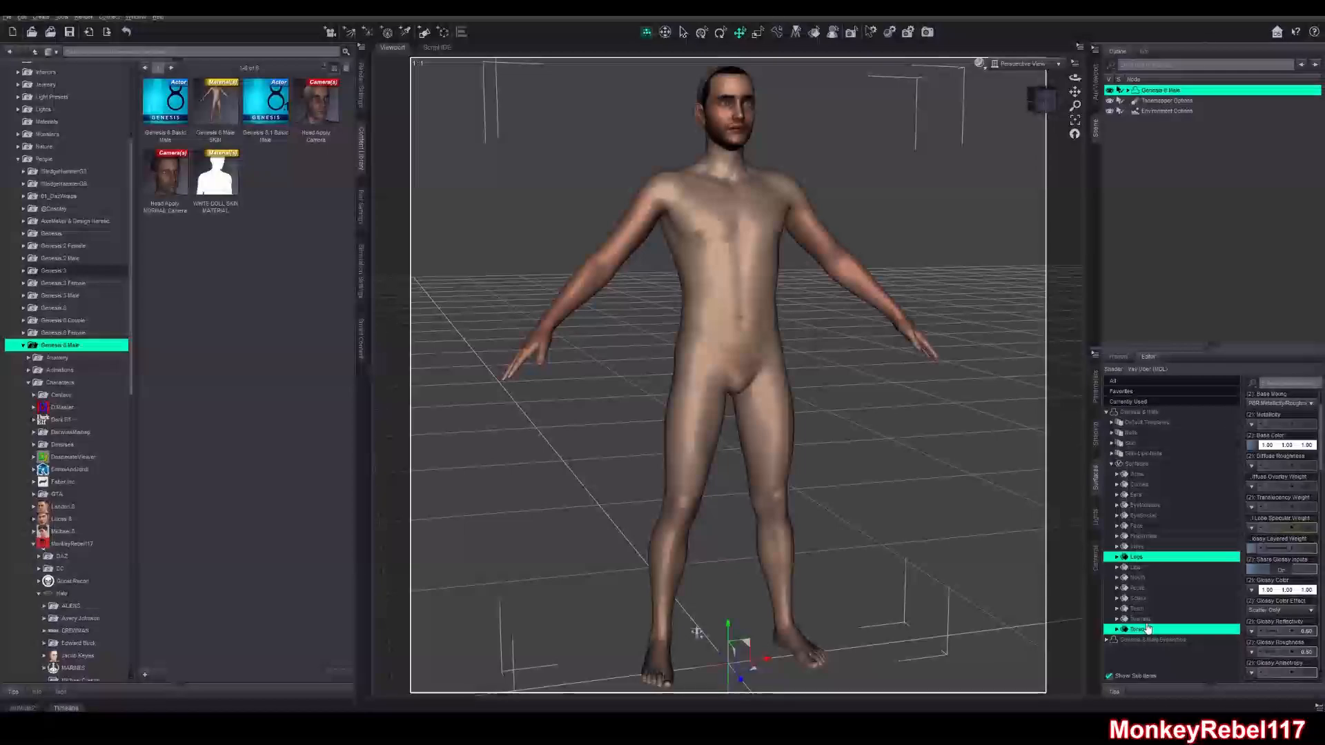
pyautogui.click(1145, 620)
pyautogui.keyDown('ctrl'); pyautogui.click(1136, 557); pyautogui.keyUp('ctrl')
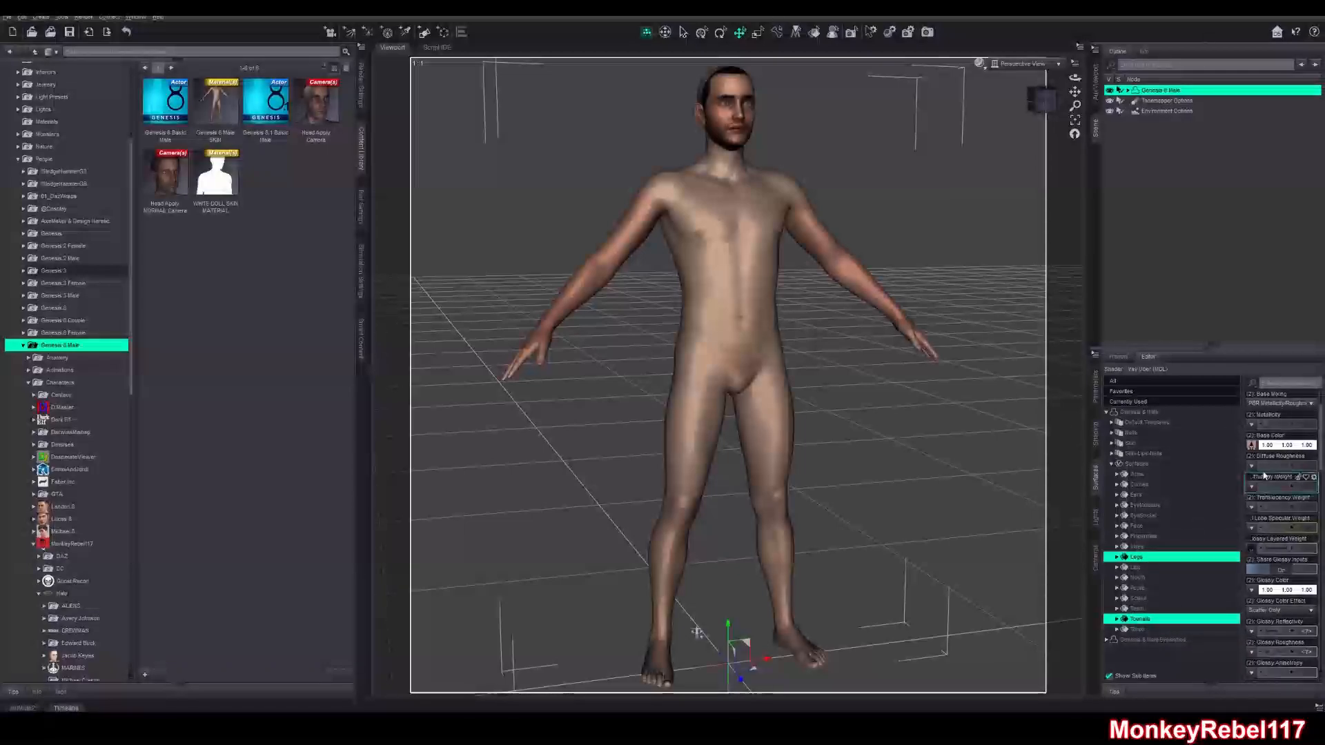
pyautogui.click(1251, 445)
pyautogui.click(1239, 385)
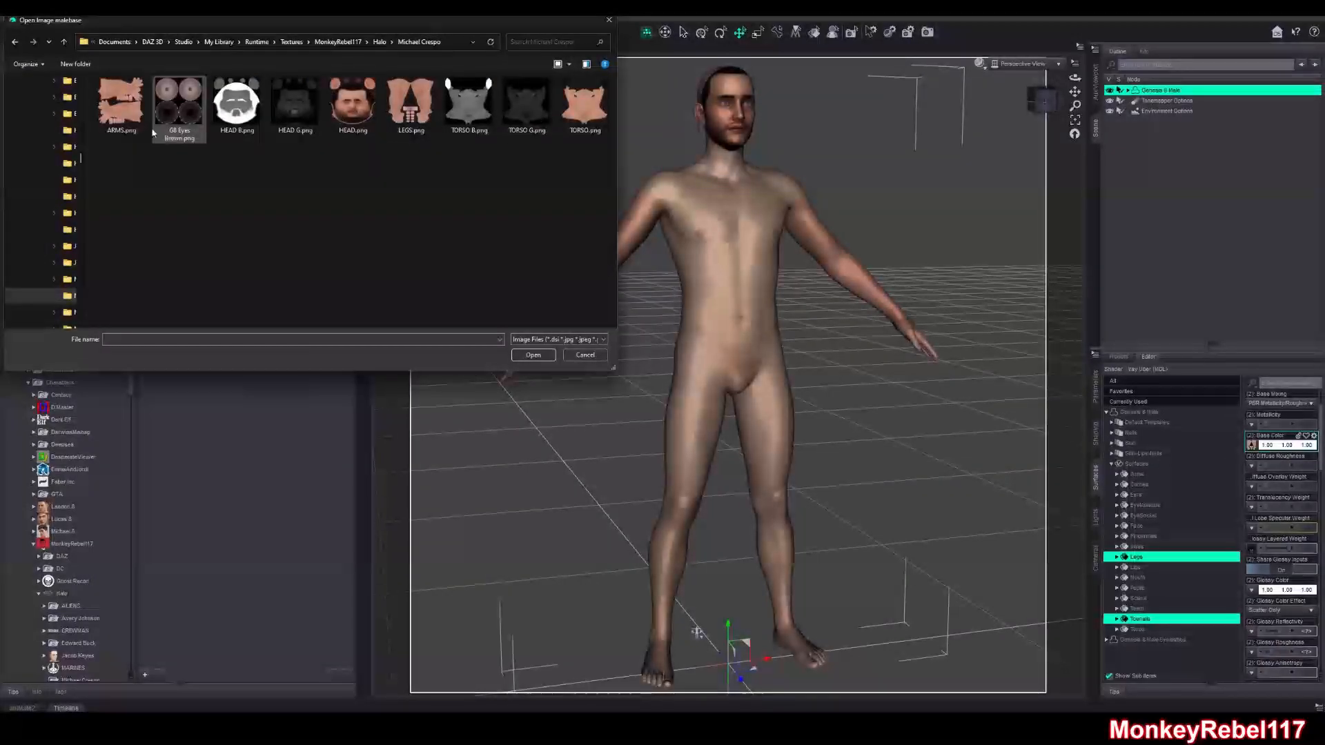
pyautogui.doubleClick(410, 110)
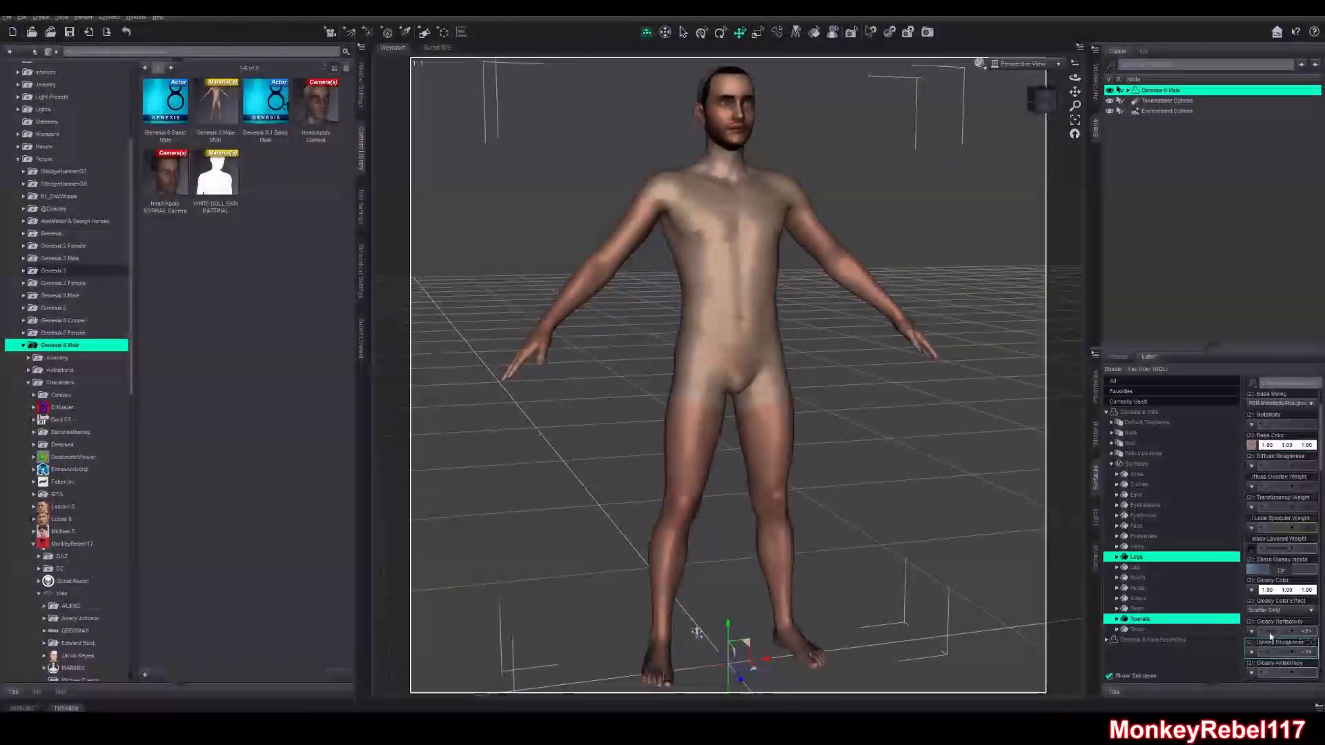
# Load TORSO.png from the character's texture folder as the Base Color map of the Torso surface
pyautogui.click(1126, 631)
pyautogui.click(1251, 445)
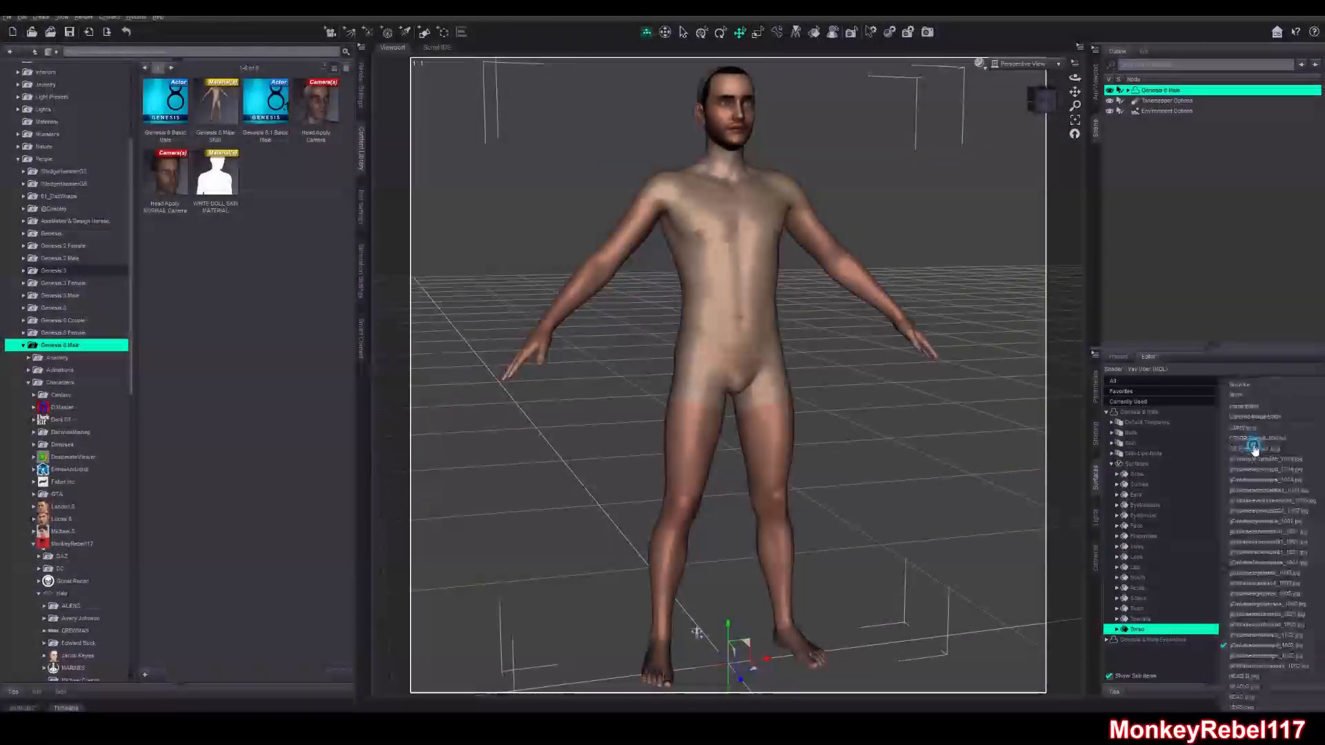
pyautogui.click(1240, 384)
pyautogui.click(410, 44)
pyautogui.hotkey('ctrl', 'v')
pyautogui.press('Return')
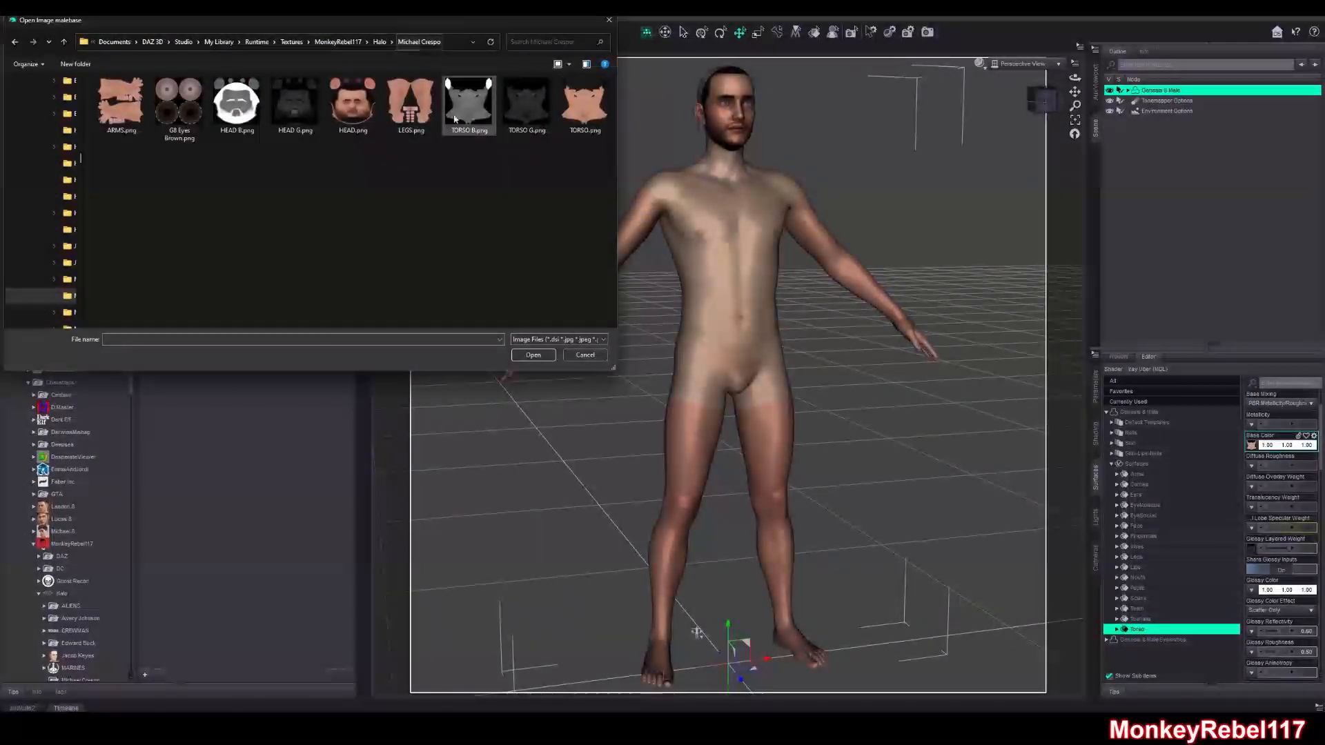
pyautogui.click(585, 104)
pyautogui.click(554, 358)
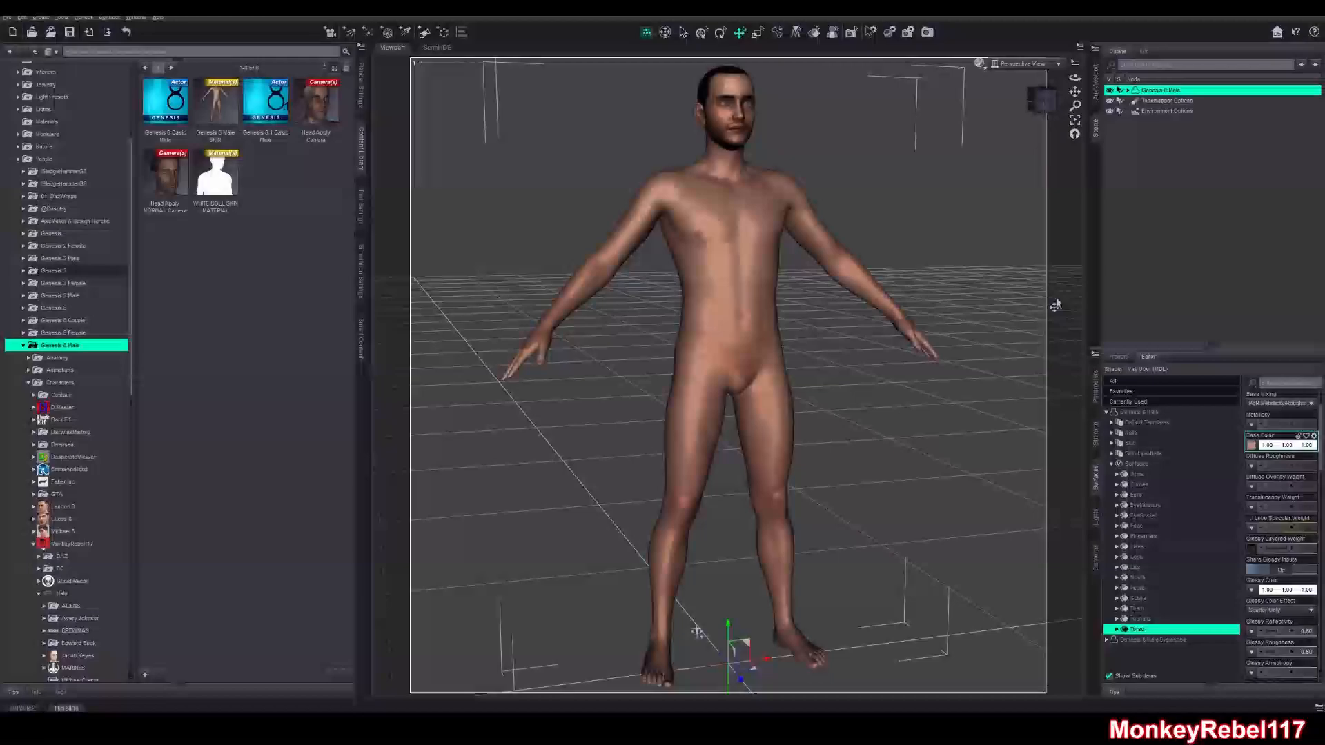
# Preview the skin textures on the figure's head in NVIDIA Iray, and return the viewport to Texture Shaded
pyautogui.moveTo(1045, 100)
pyautogui.mouseDown()
pyautogui.moveTo(1173, 103)
pyautogui.moveTo(1046, 101)
pyautogui.moveTo(1086, 179)
pyautogui.moveTo(1075, 55)
pyautogui.moveTo(1017, 105)
pyautogui.mouseUp()
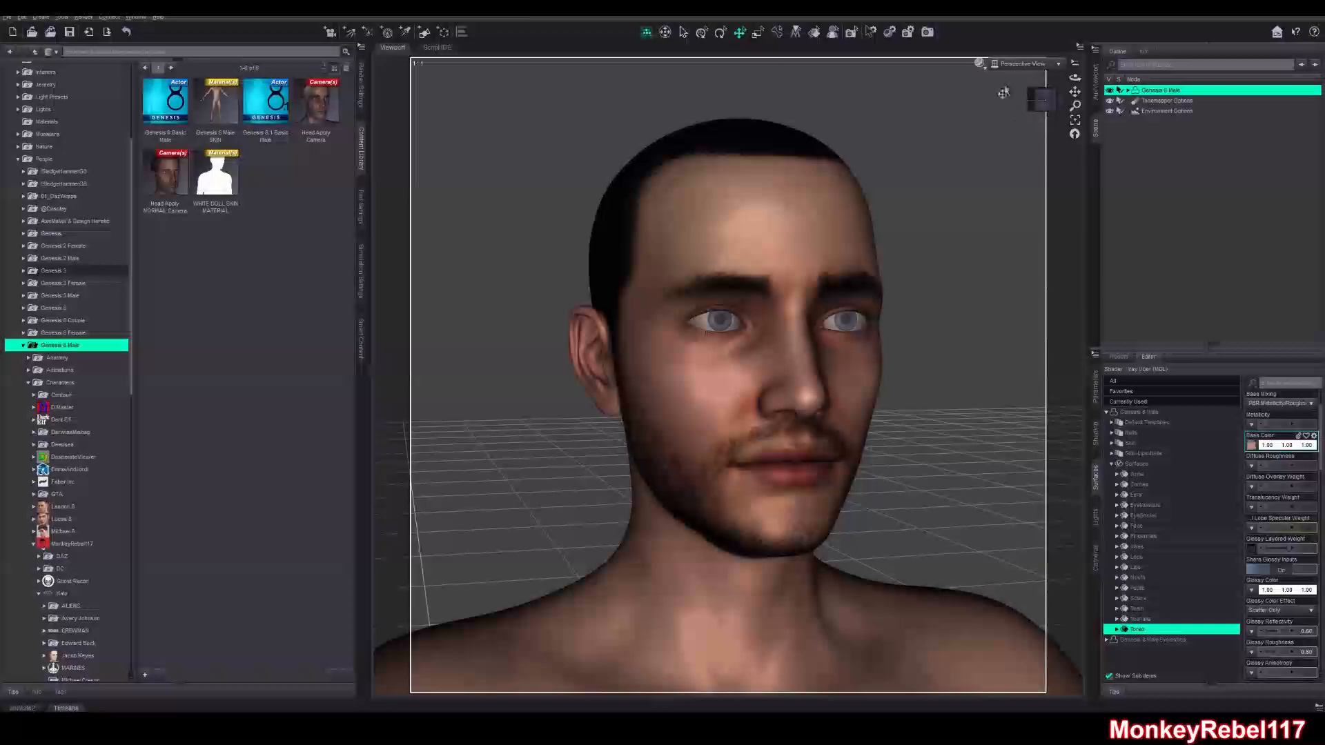
pyautogui.click(979, 63)
pyautogui.click(1009, 185)
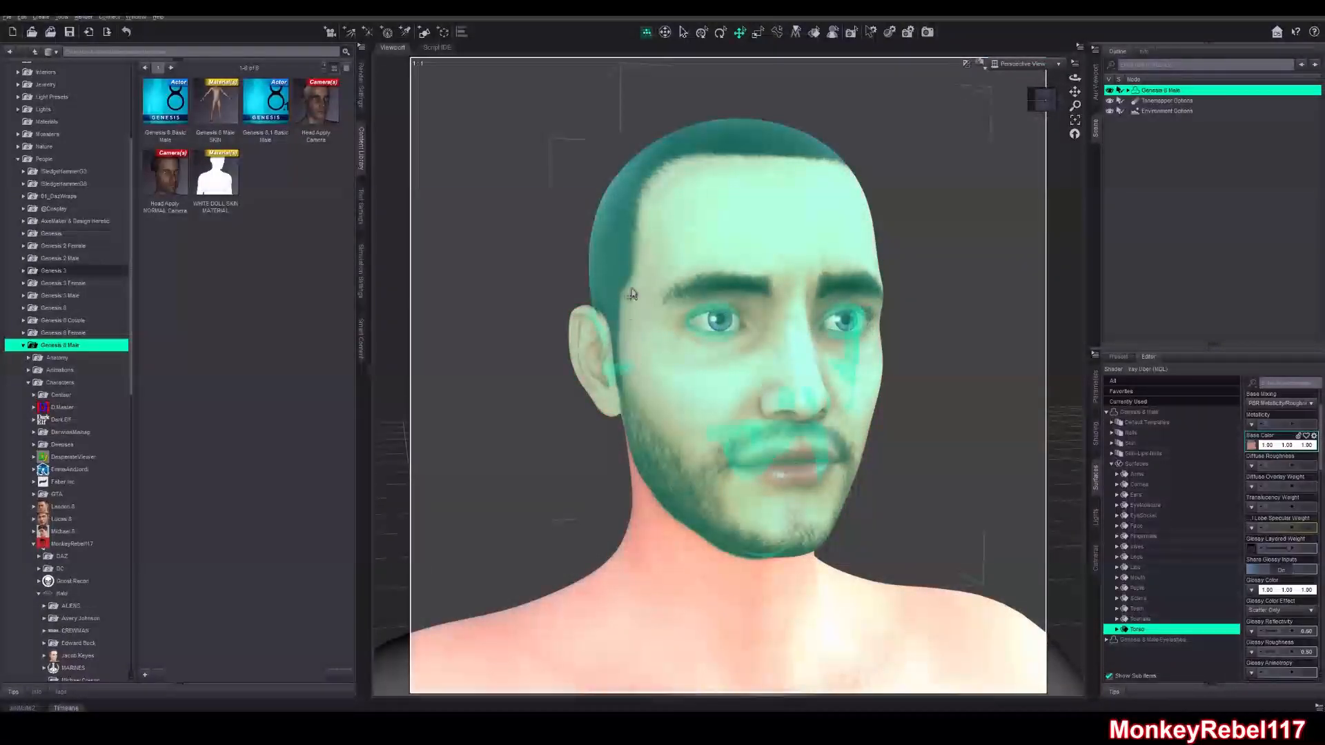
pyautogui.click(951, 145)
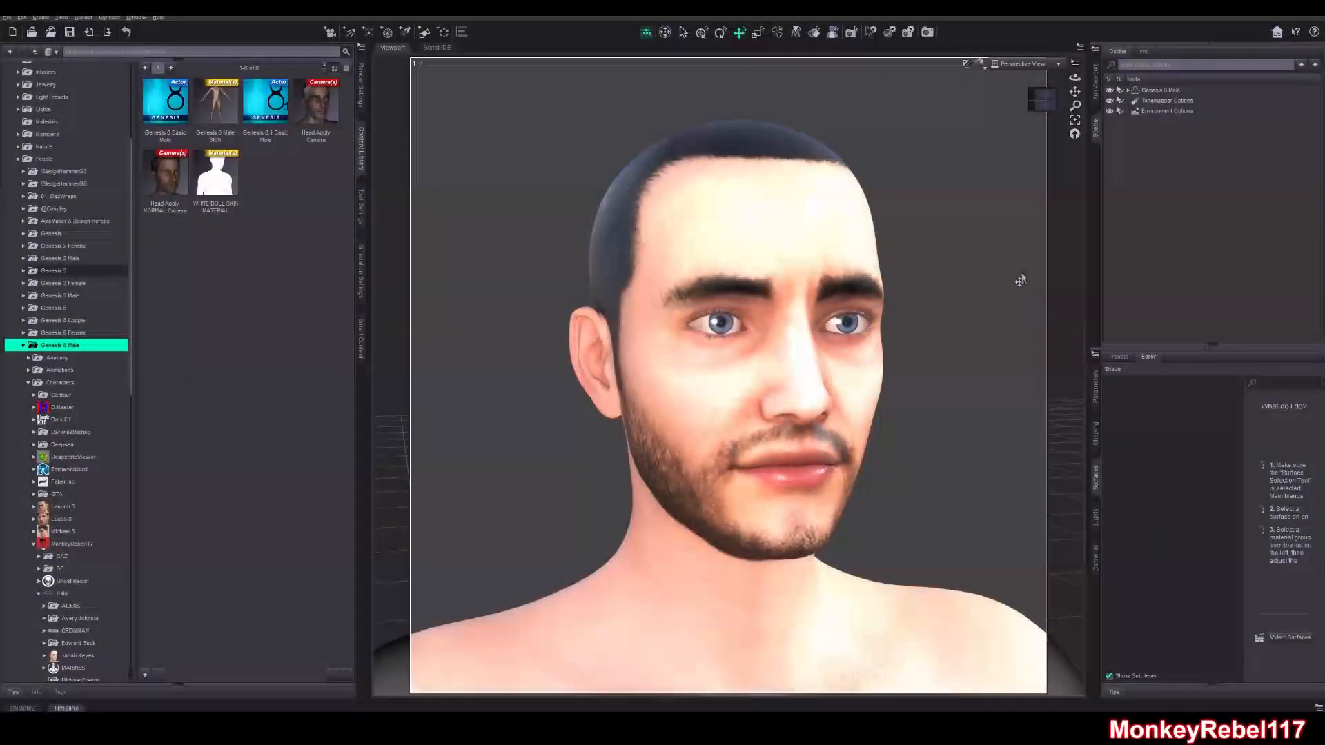
pyautogui.click(981, 65)
pyautogui.click(989, 151)
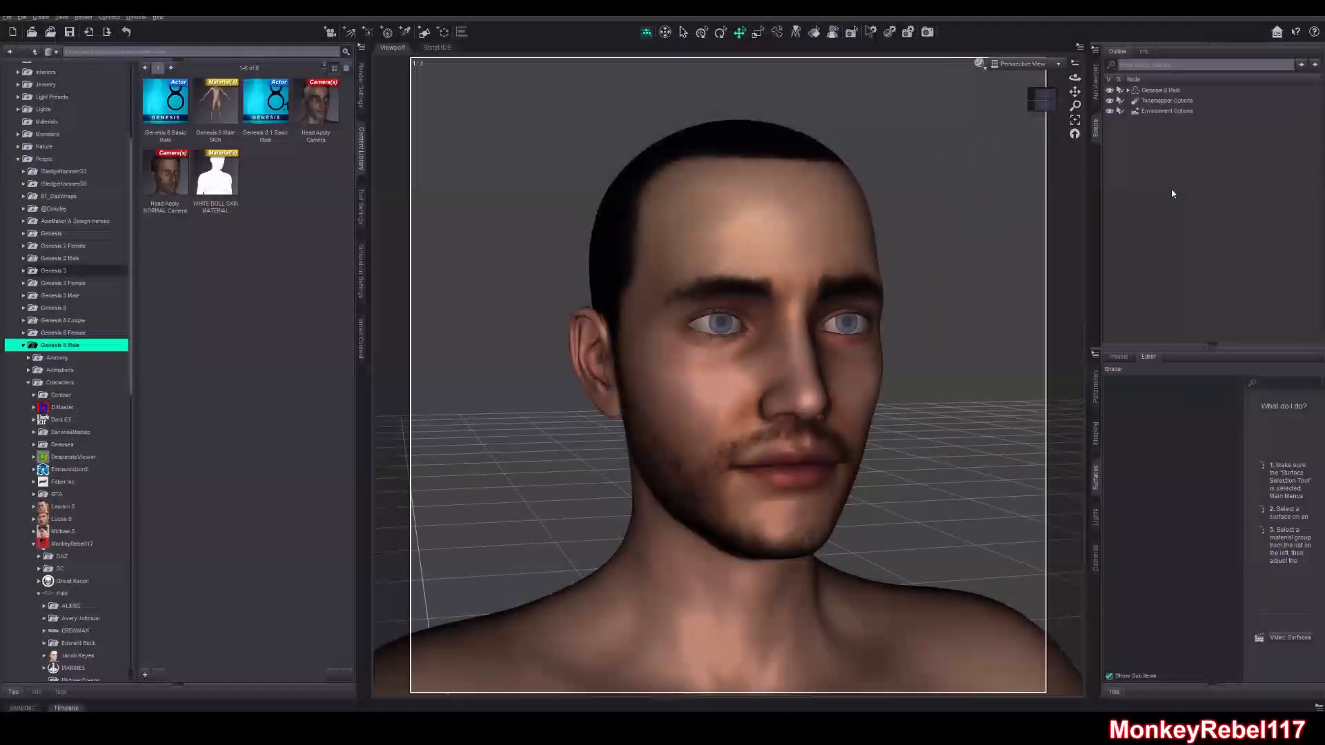
# Load G8 Eyes Brown.png from the character's texture folder as the Base Color map of the Irises, Pupils and Sclera surfaces
pyautogui.click(1160, 90)
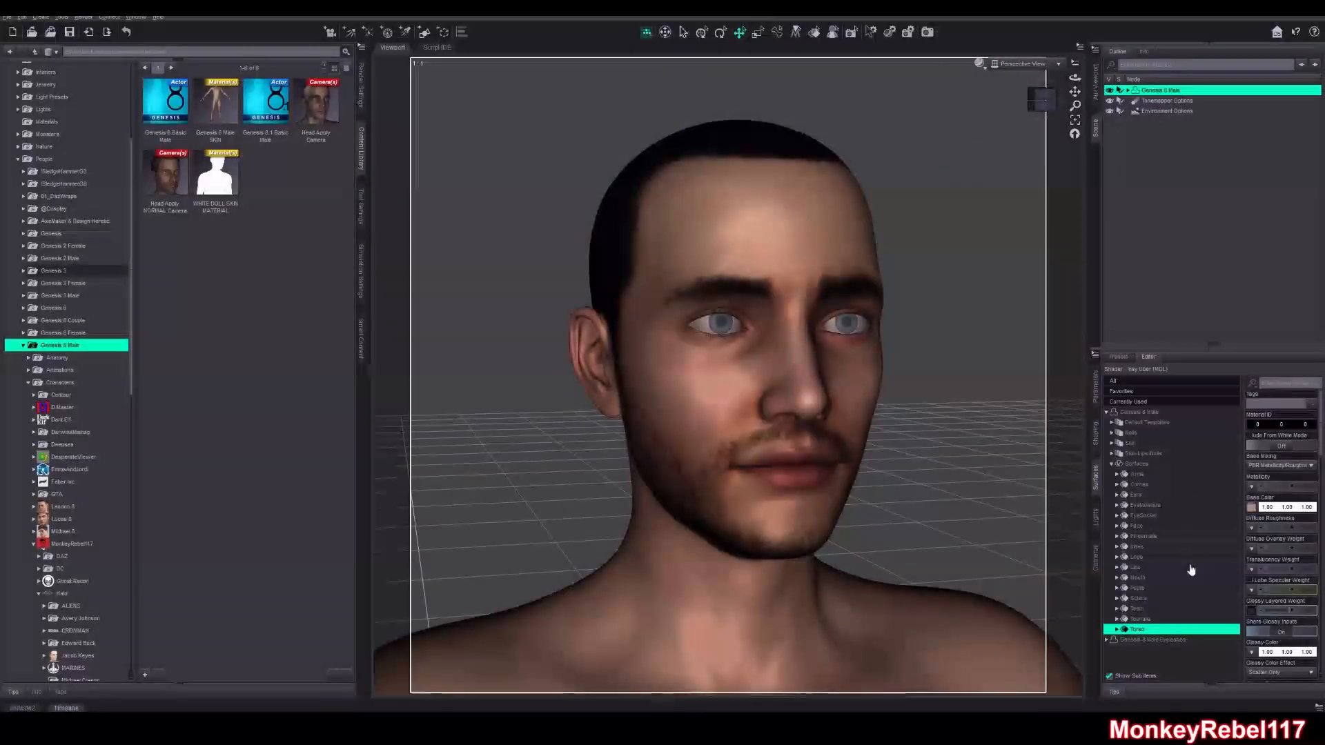
pyautogui.click(1153, 599)
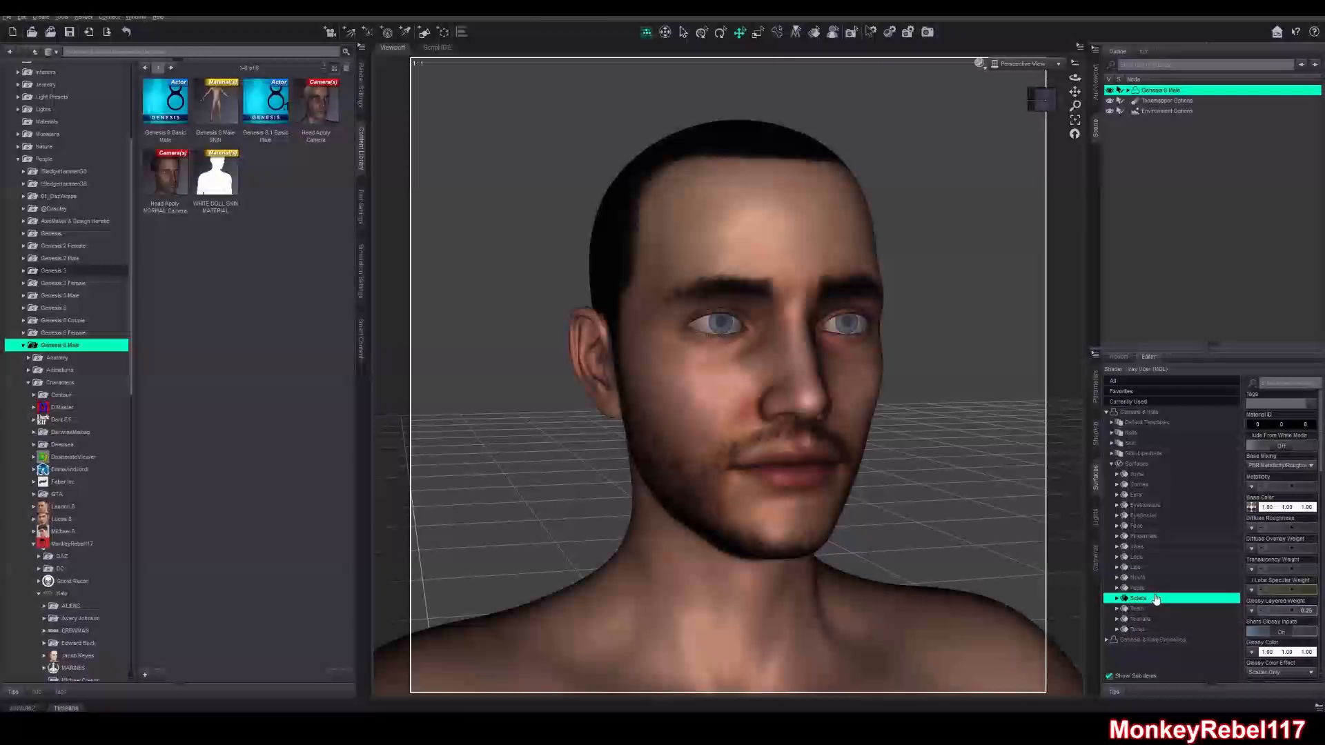
pyautogui.keyDown('ctrl'); pyautogui.click(1156, 586); pyautogui.keyUp('ctrl')
pyautogui.keyDown('ctrl'); pyautogui.click(1146, 549); pyautogui.keyUp('ctrl')
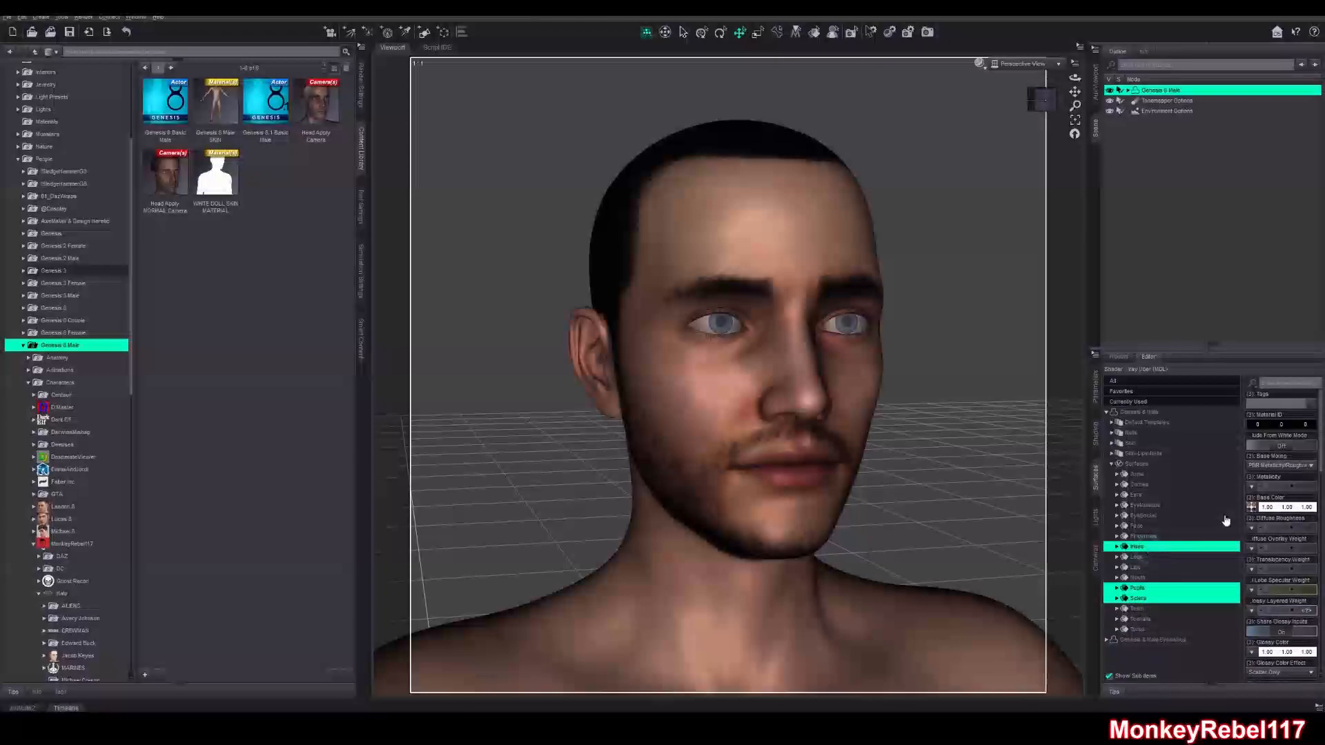
pyautogui.click(1251, 507)
pyautogui.click(1251, 387)
pyautogui.click(418, 42)
pyautogui.hotkey('ctrl', 'v')
pyautogui.press('Return')
pyautogui.click(172, 111)
pyautogui.click(542, 355)
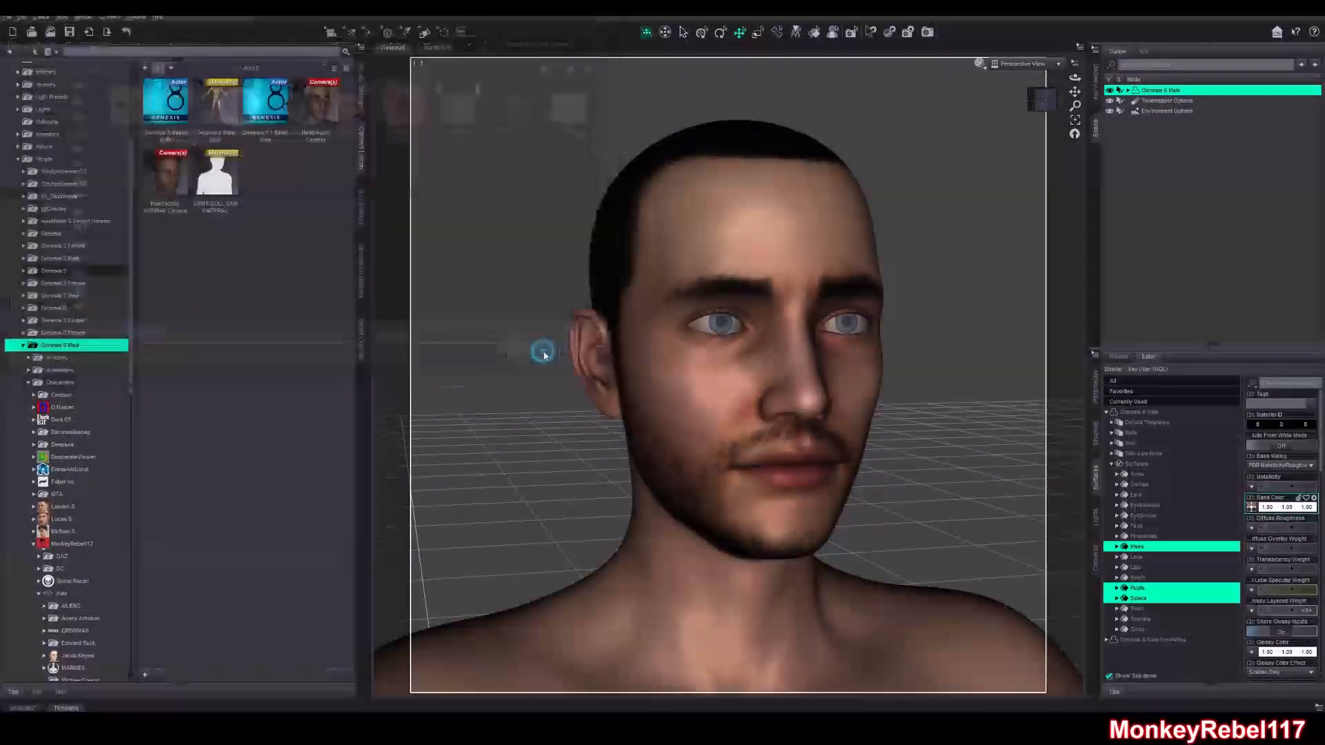
# Check the brown eye texture in an NVIDIA Iray preview, and switch the viewport back to Texture Shaded
pyautogui.click(978, 214)
pyautogui.click(979, 63)
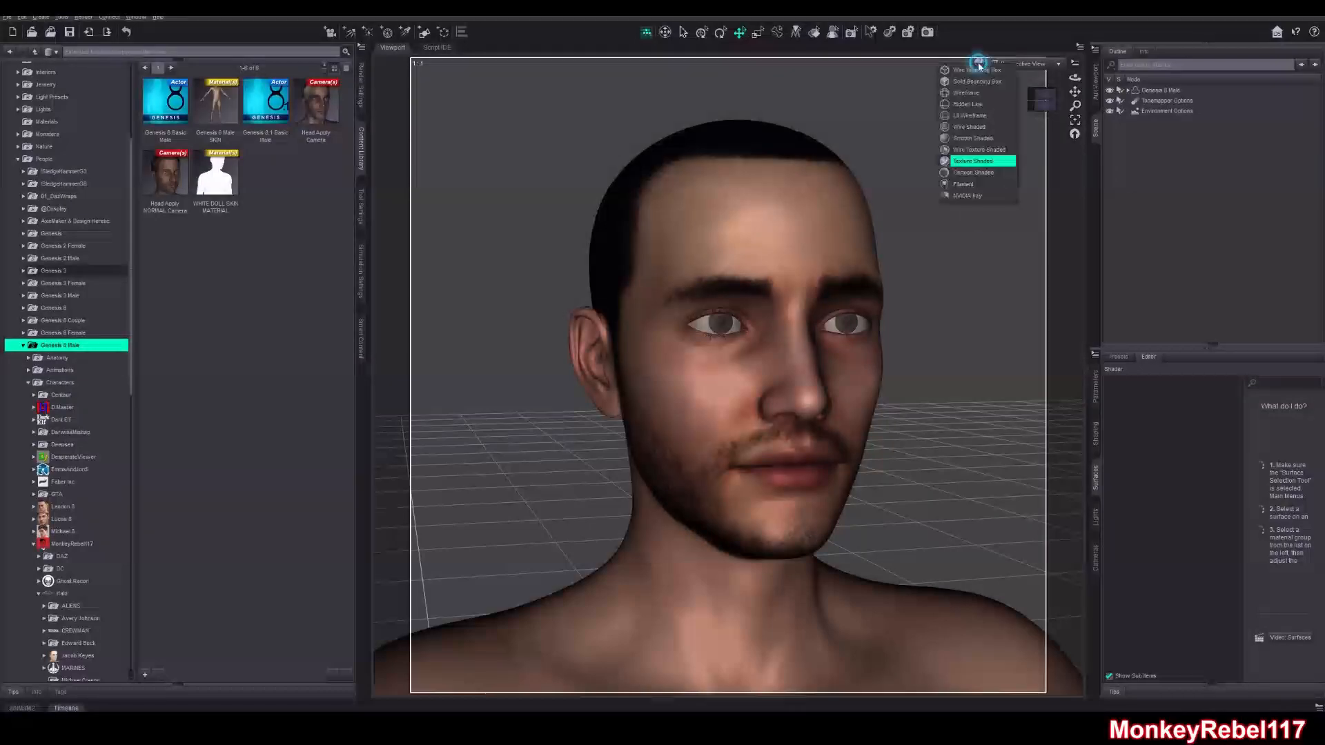
pyautogui.click(973, 184)
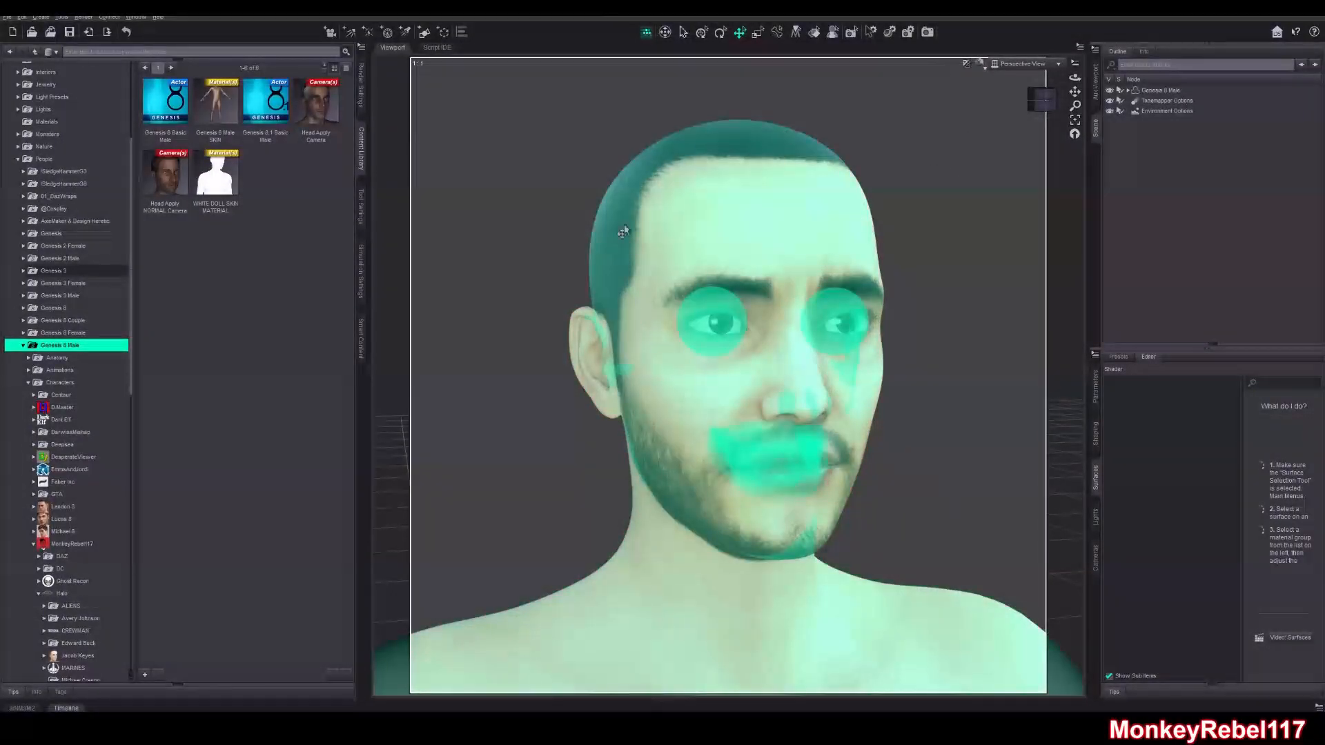
pyautogui.click(981, 63)
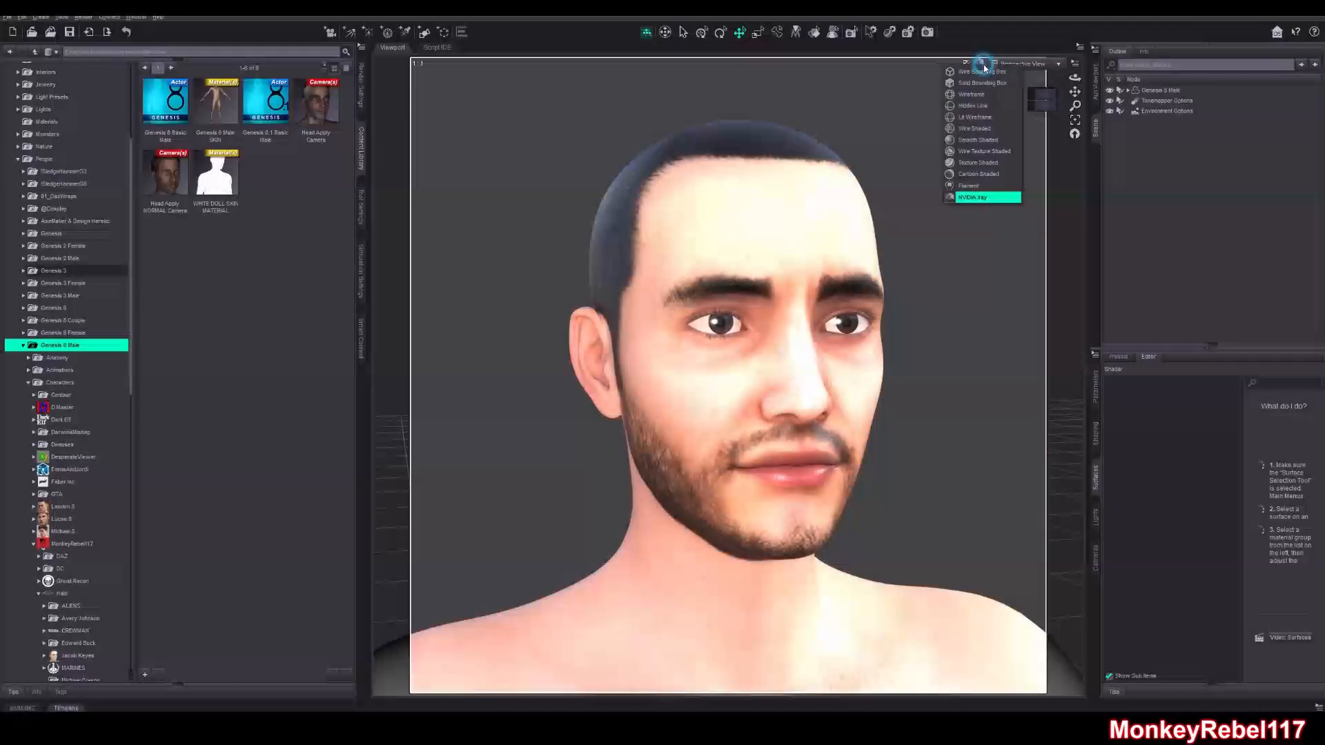
pyautogui.click(979, 162)
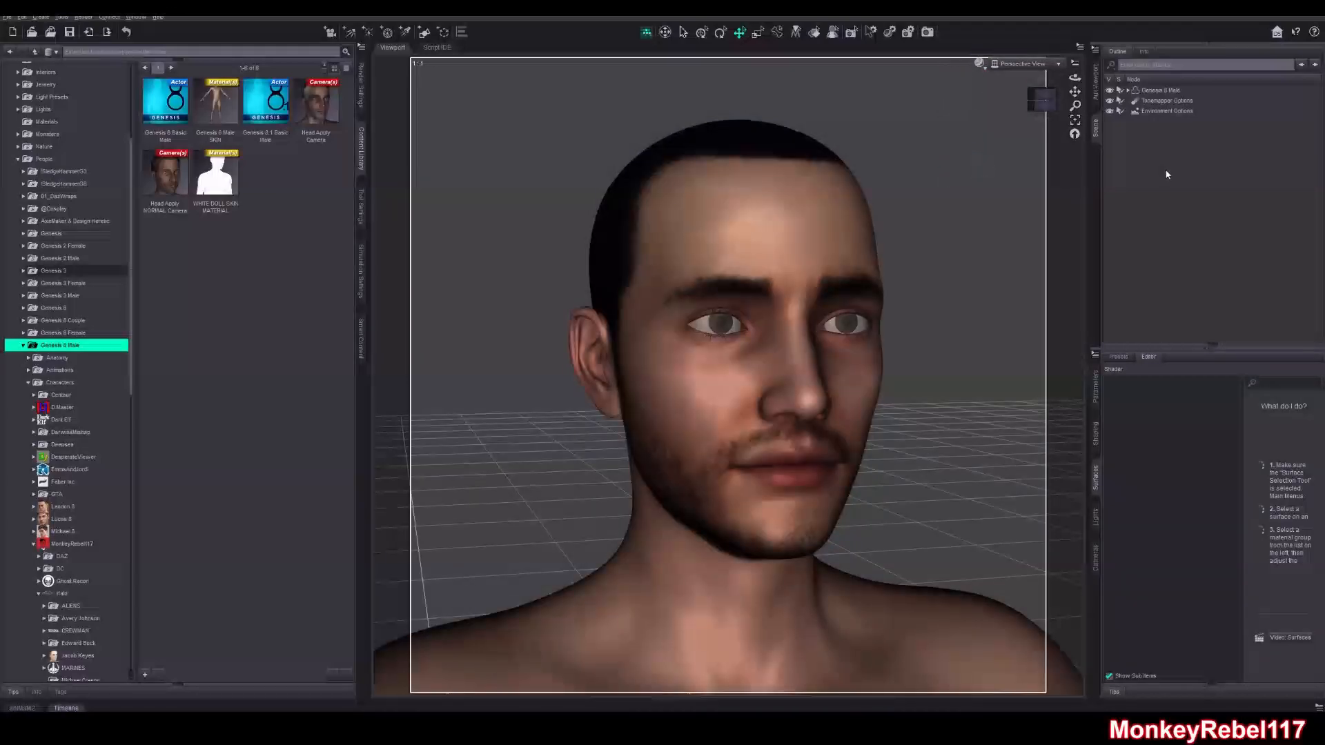
# Load HEAD G.png from the copied folder path as the Glossy Layered Weight map of the Ears, EyeSocket, Face and Lips surfaces
pyautogui.click(1152, 90)
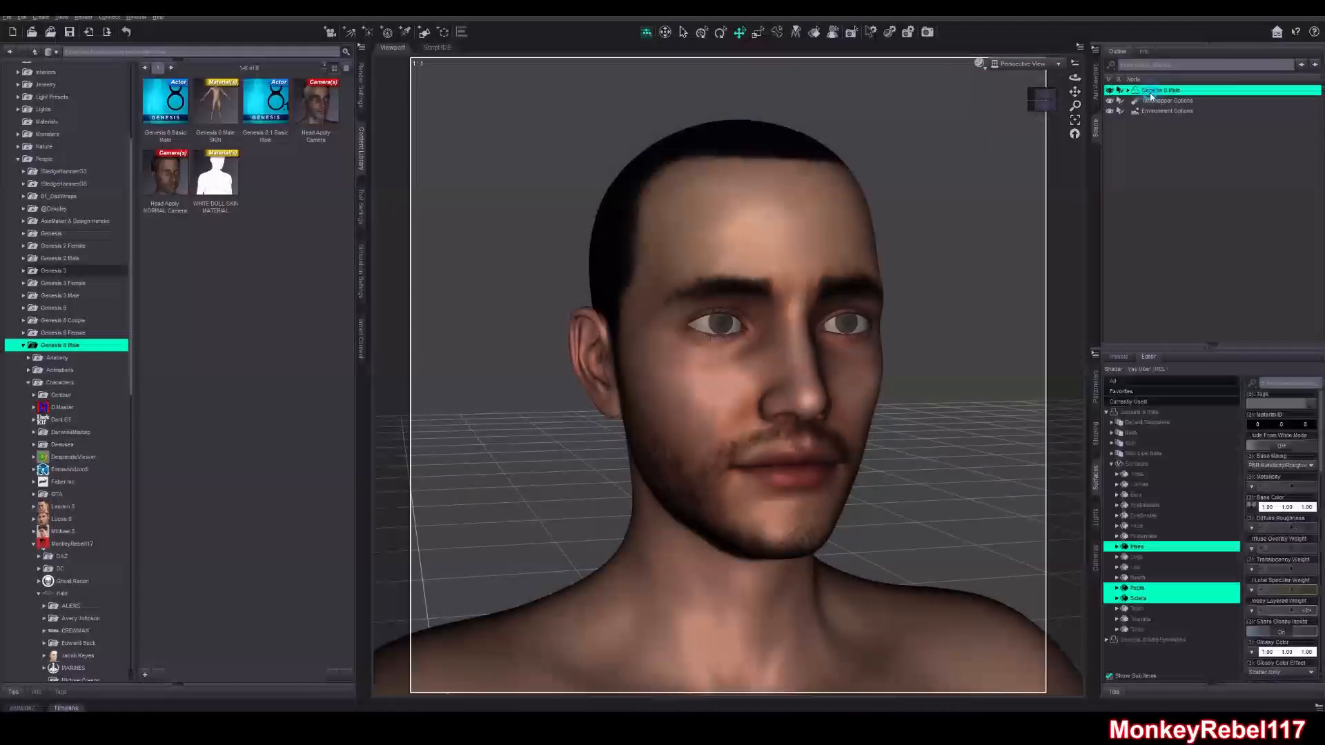
pyautogui.click(1145, 567)
pyautogui.click(1150, 495)
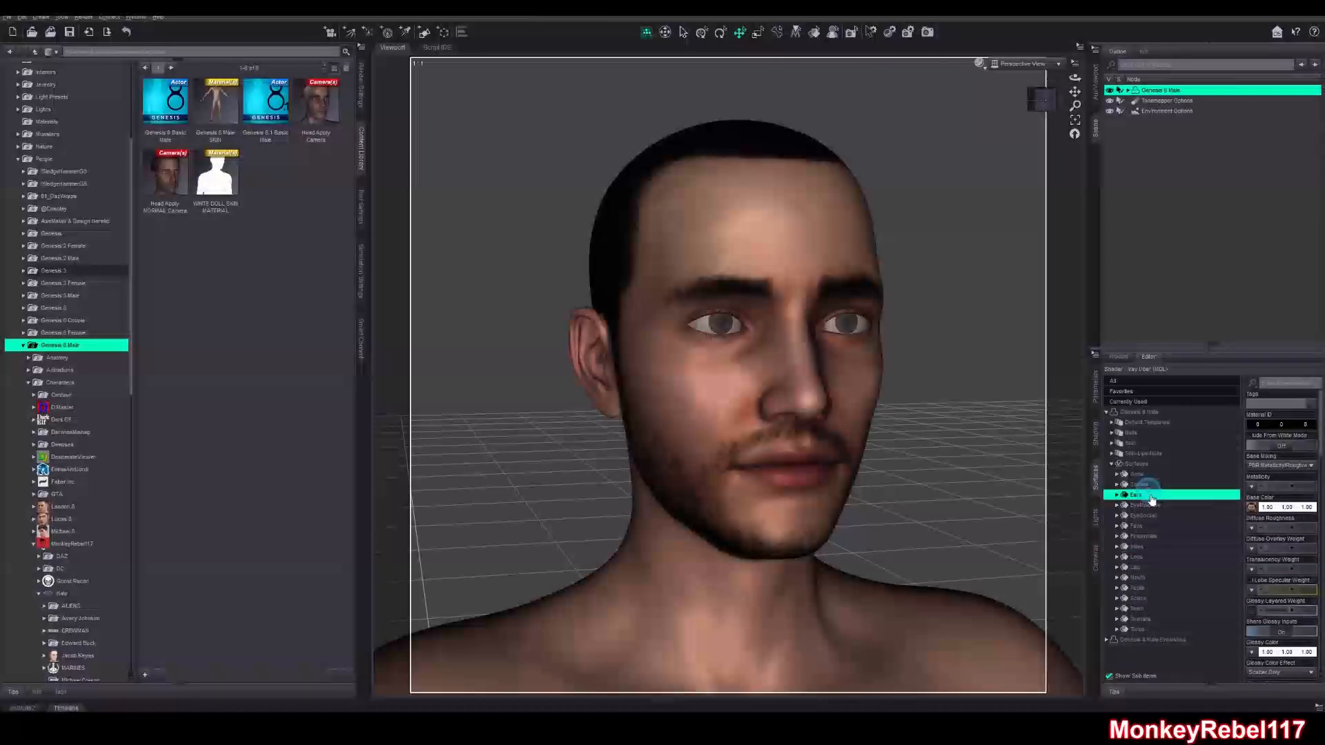
pyautogui.keyDown('ctrl'); pyautogui.click(1154, 516); pyautogui.keyUp('ctrl')
pyautogui.keyDown('ctrl'); pyautogui.click(1151, 527); pyautogui.keyUp('ctrl')
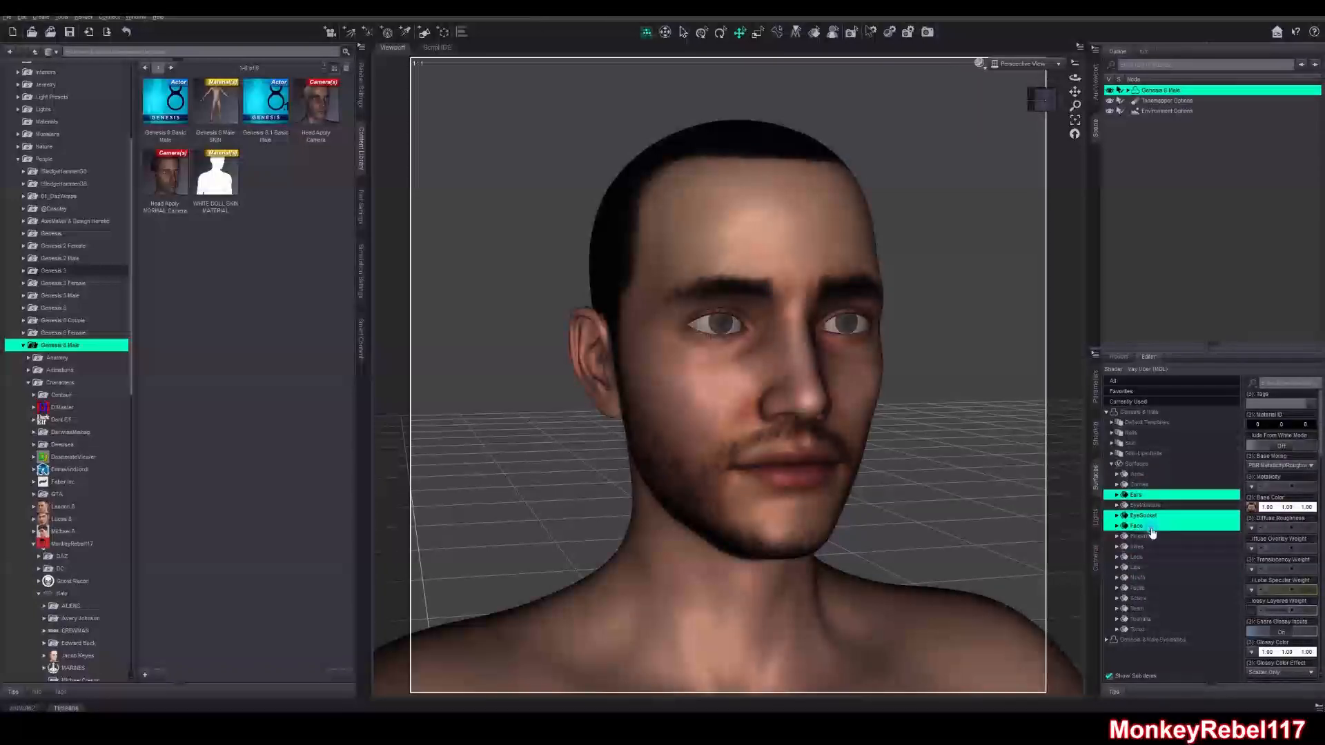
pyautogui.keyDown('ctrl'); pyautogui.click(1150, 568); pyautogui.keyUp('ctrl')
pyautogui.scroll(-3, 1259, 518)
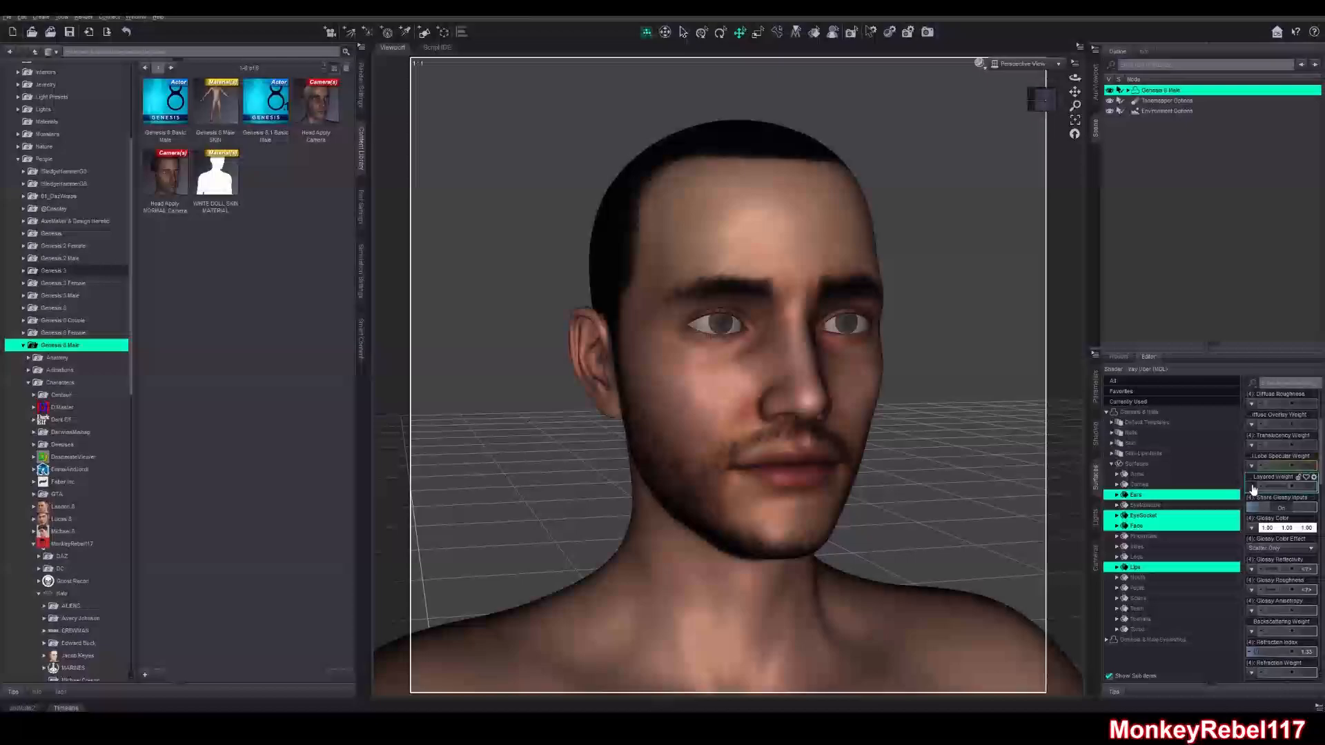
pyautogui.click(1259, 391)
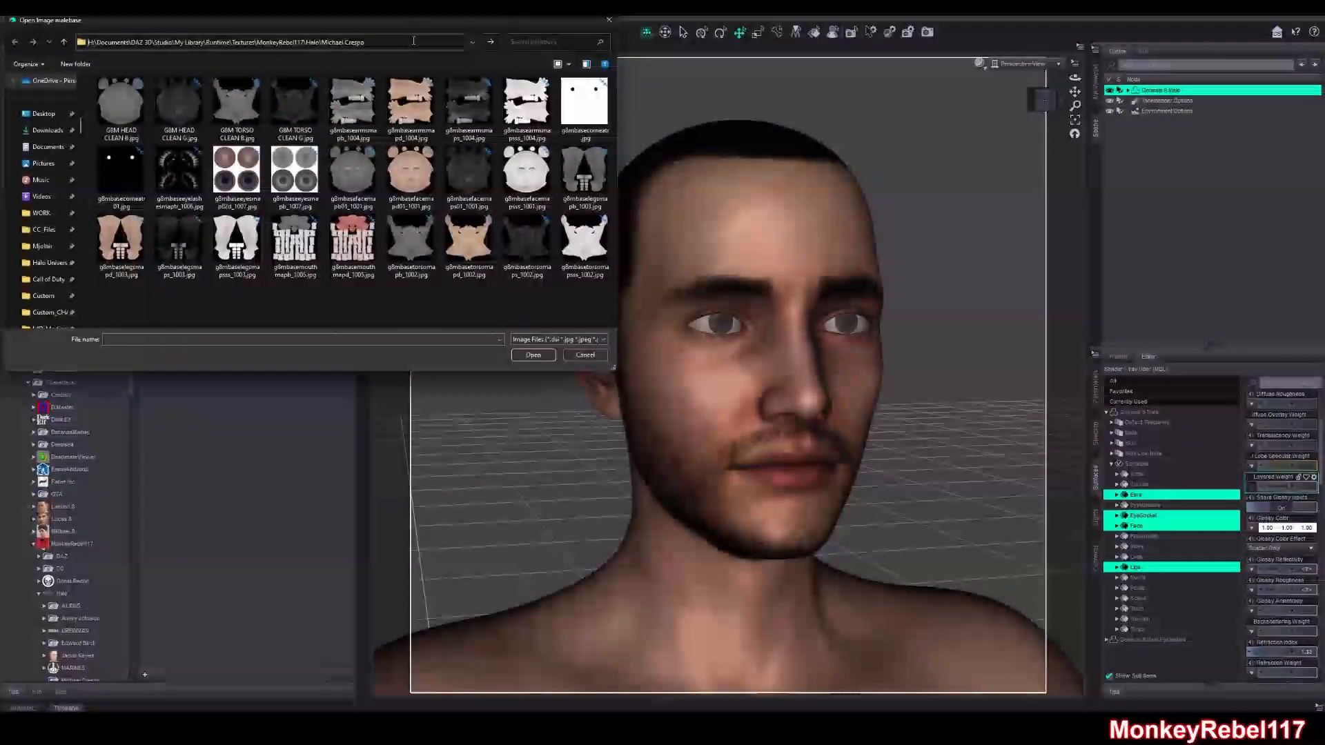
pyautogui.press('Return')
pyautogui.click(308, 124)
pyautogui.doubleClick(308, 124)
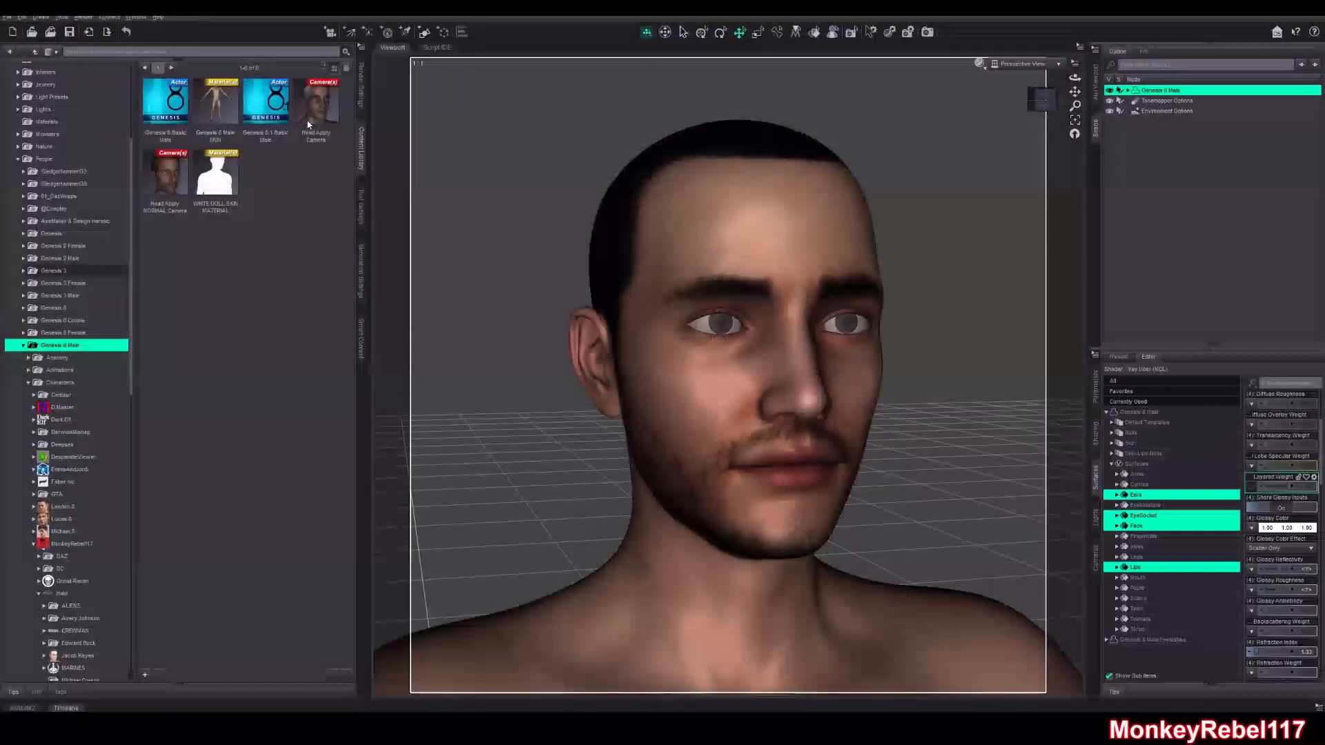
# Load HEAD B.png from the copied folder path as the Base Bump map of the selected head surfaces
pyautogui.scroll(-2, 1273, 545)
pyautogui.scroll(-1, 1273, 545)
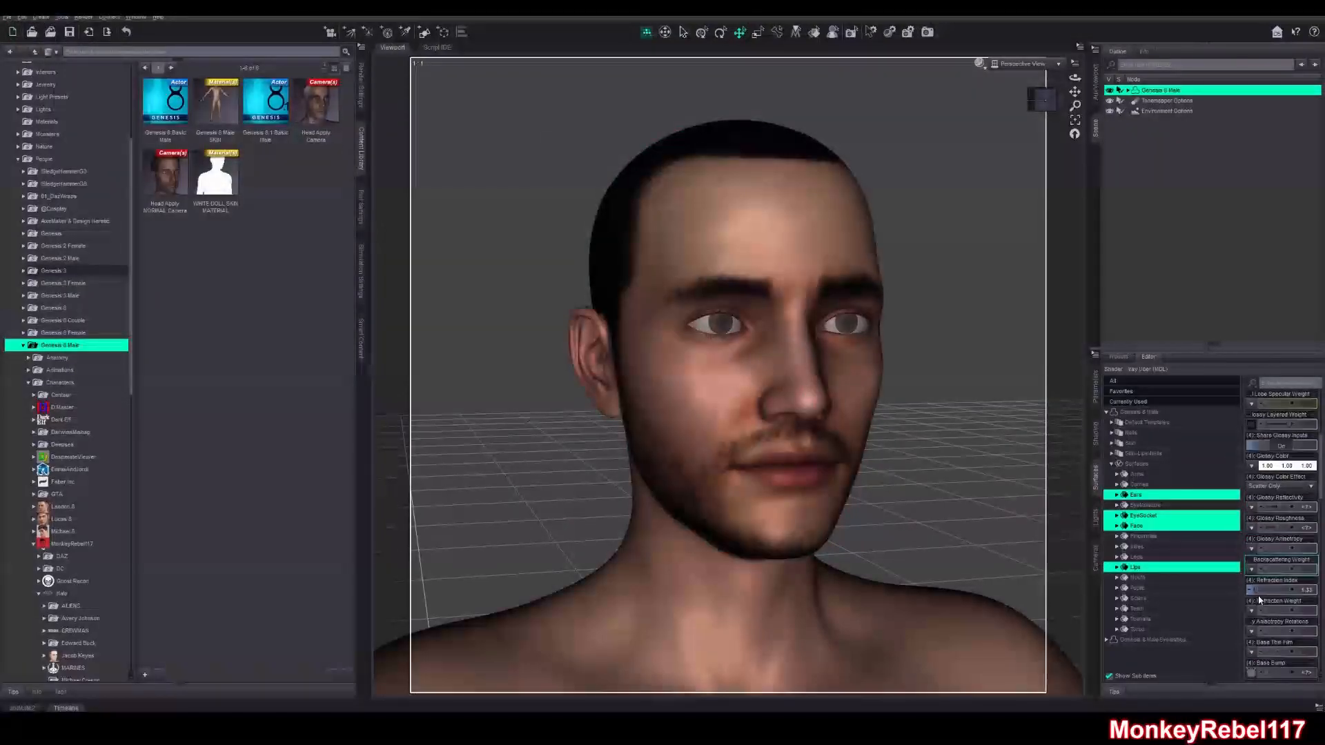
pyautogui.scroll(-3, 1273, 524)
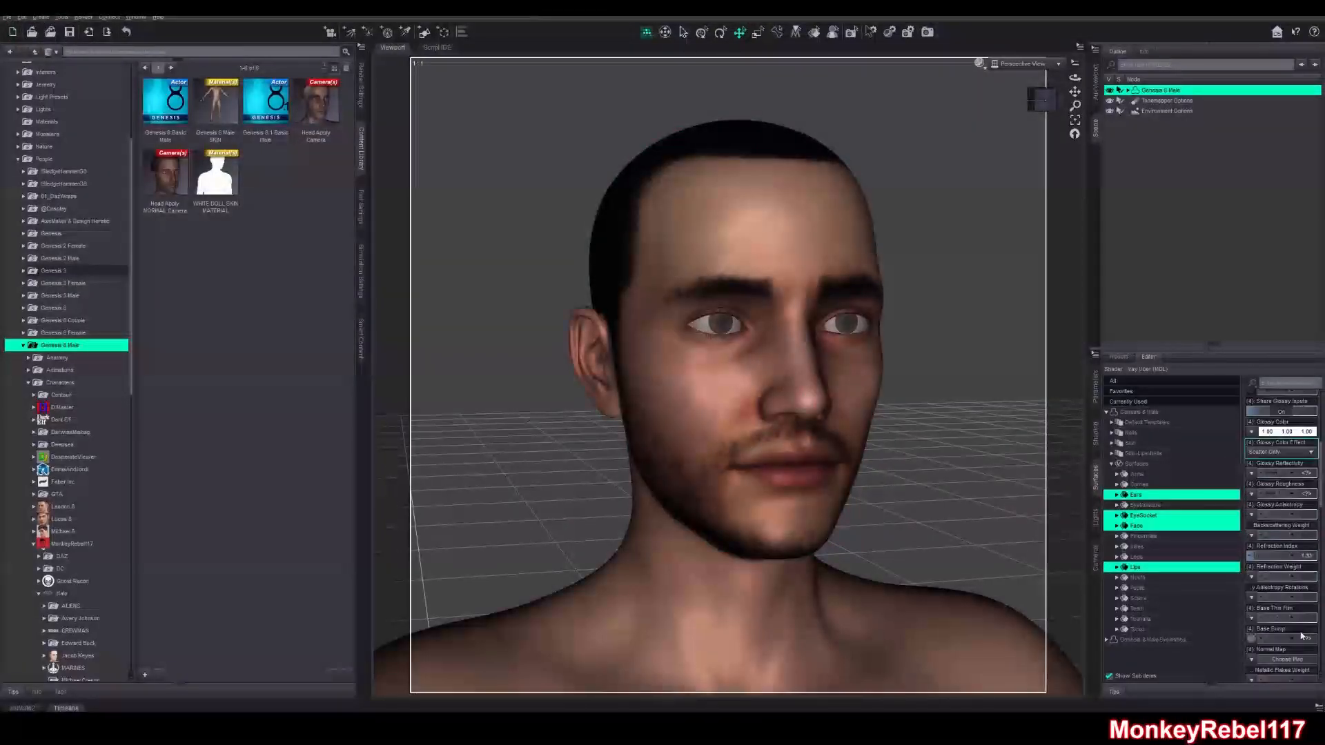
pyautogui.click(1254, 614)
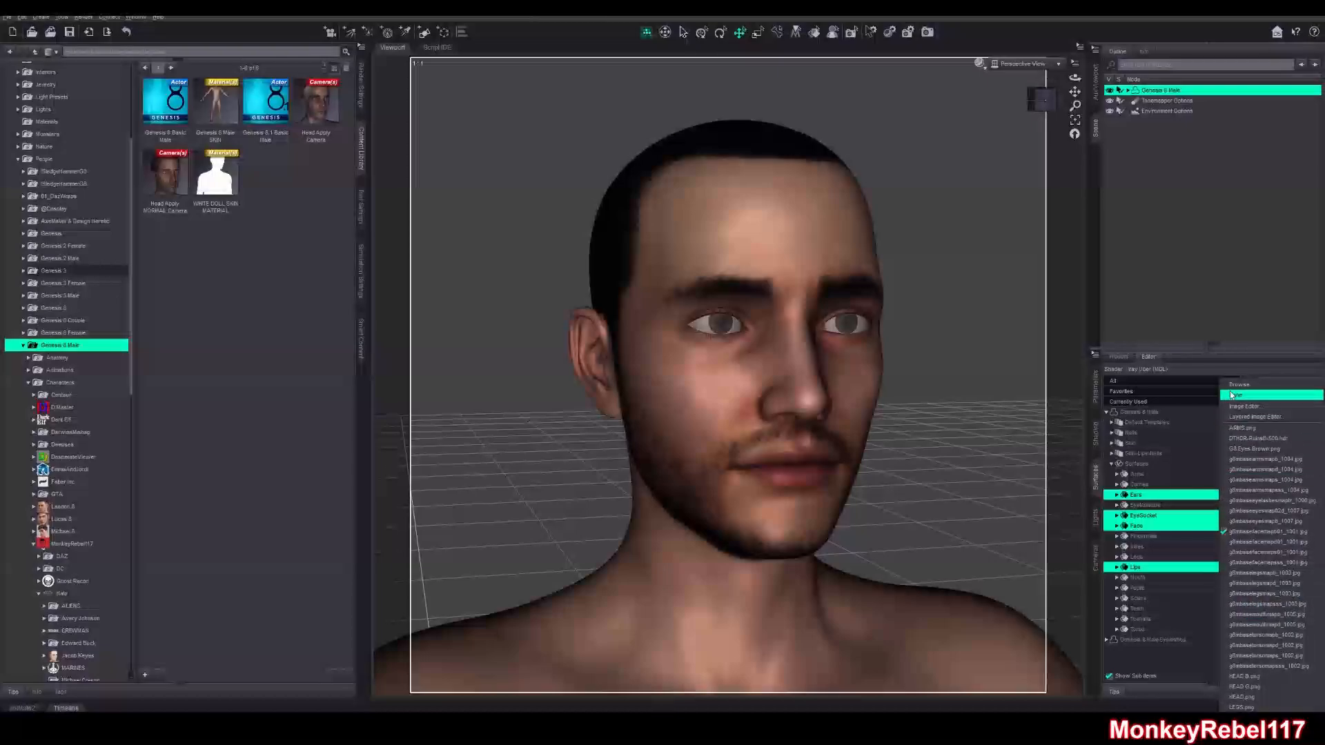
pyautogui.click(1269, 397)
pyautogui.click(386, 43)
pyautogui.hotkey('ctrl', 'v')
pyautogui.press('Return')
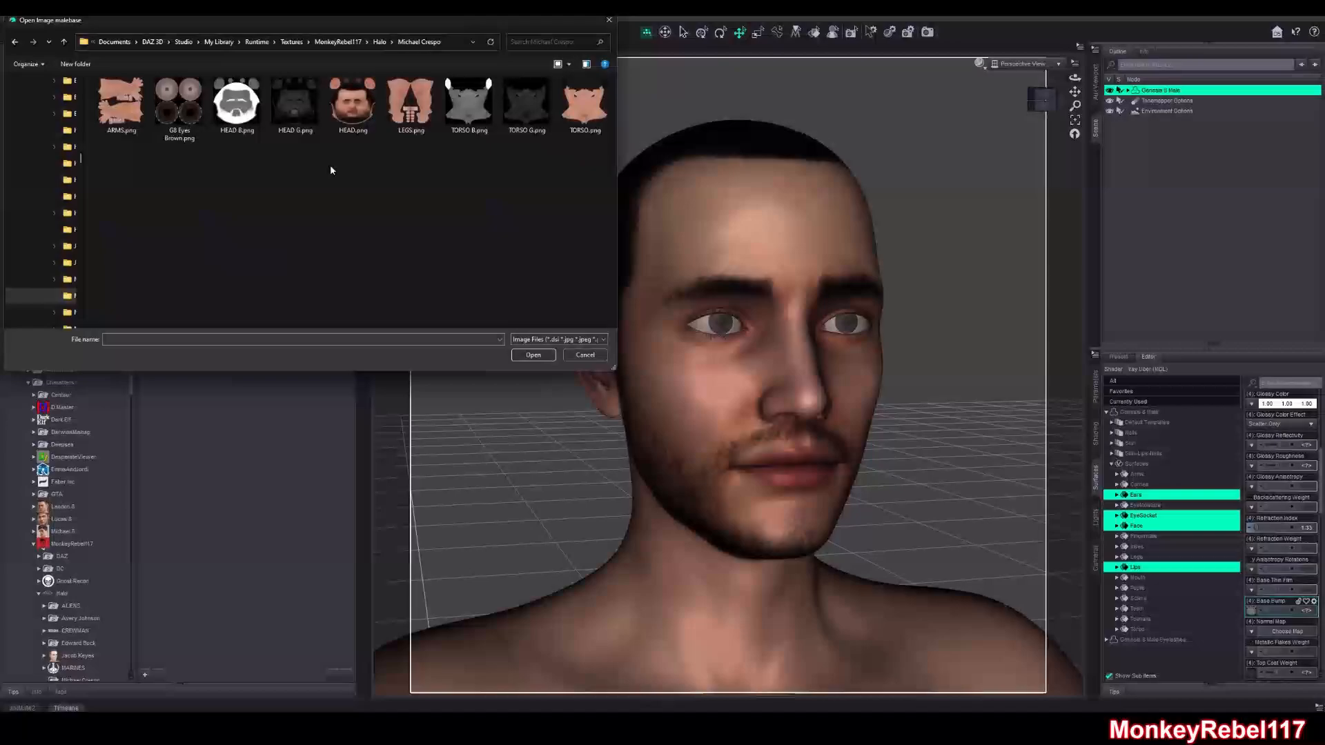
pyautogui.doubleClick(248, 116)
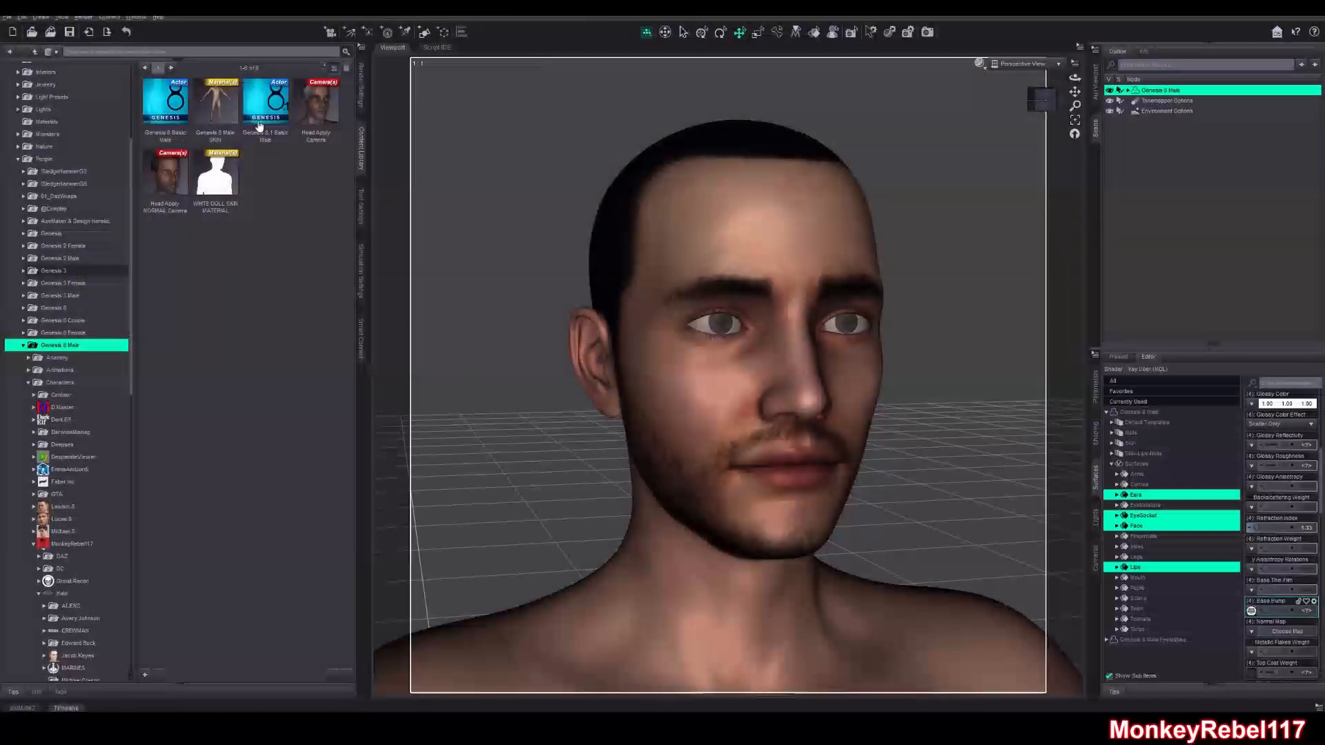
# Load HEAD G.png as the Top Coat Weight map of the selected Ears, EyeSocket, Face and Lips surfaces
pyautogui.scroll(-5, 1284, 541)
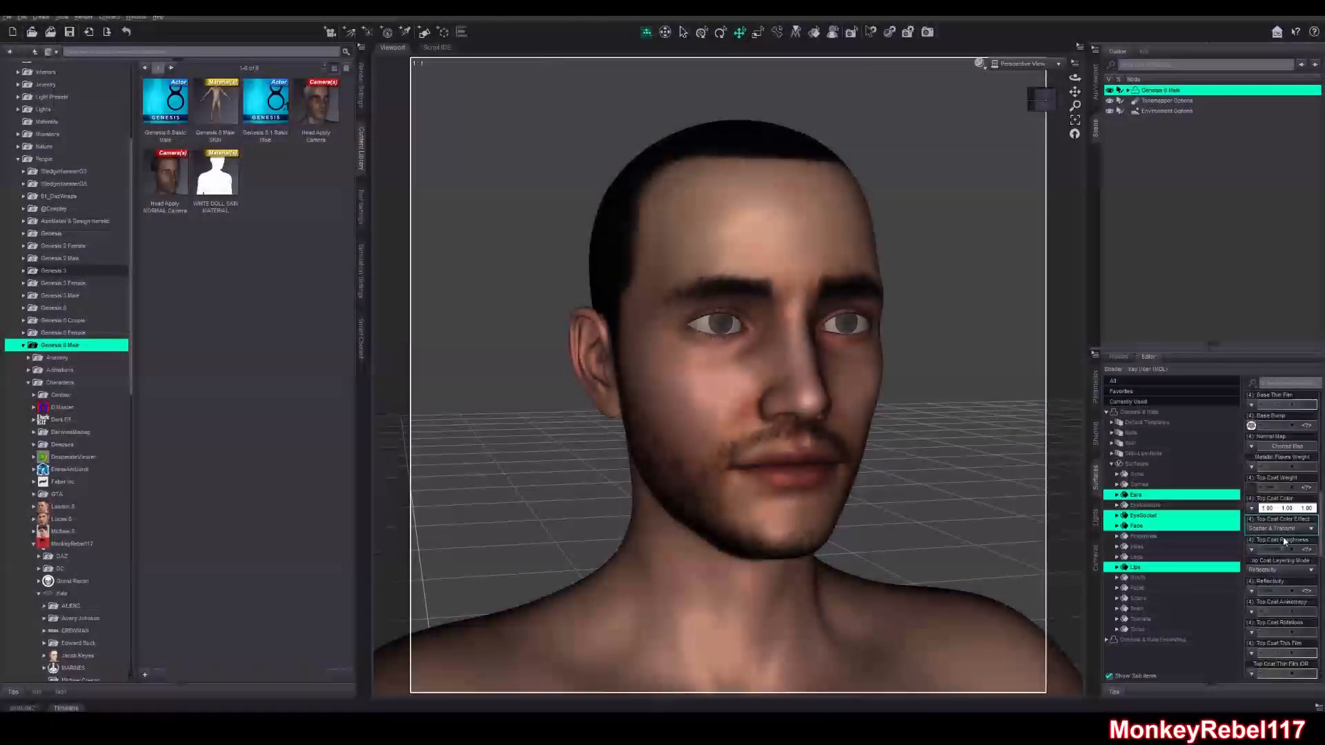
pyautogui.click(1251, 487)
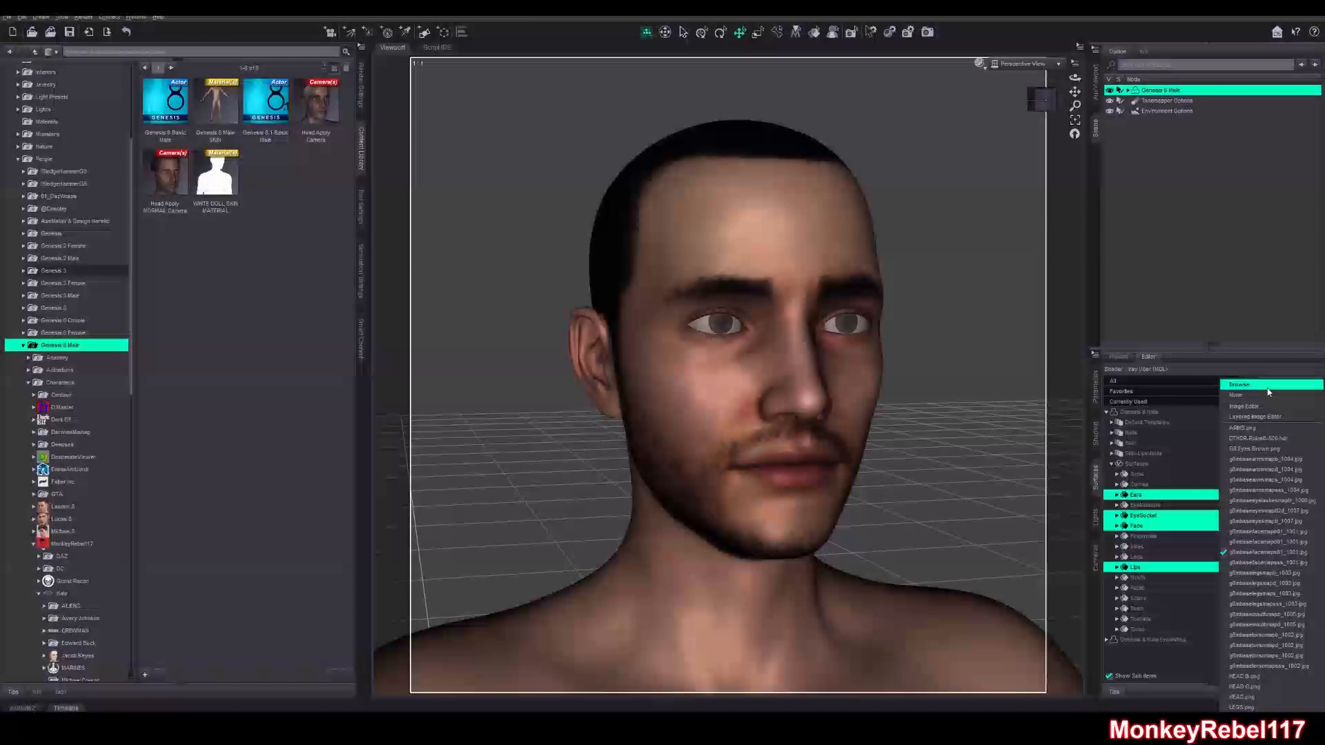
pyautogui.click(1267, 387)
pyautogui.click(389, 43)
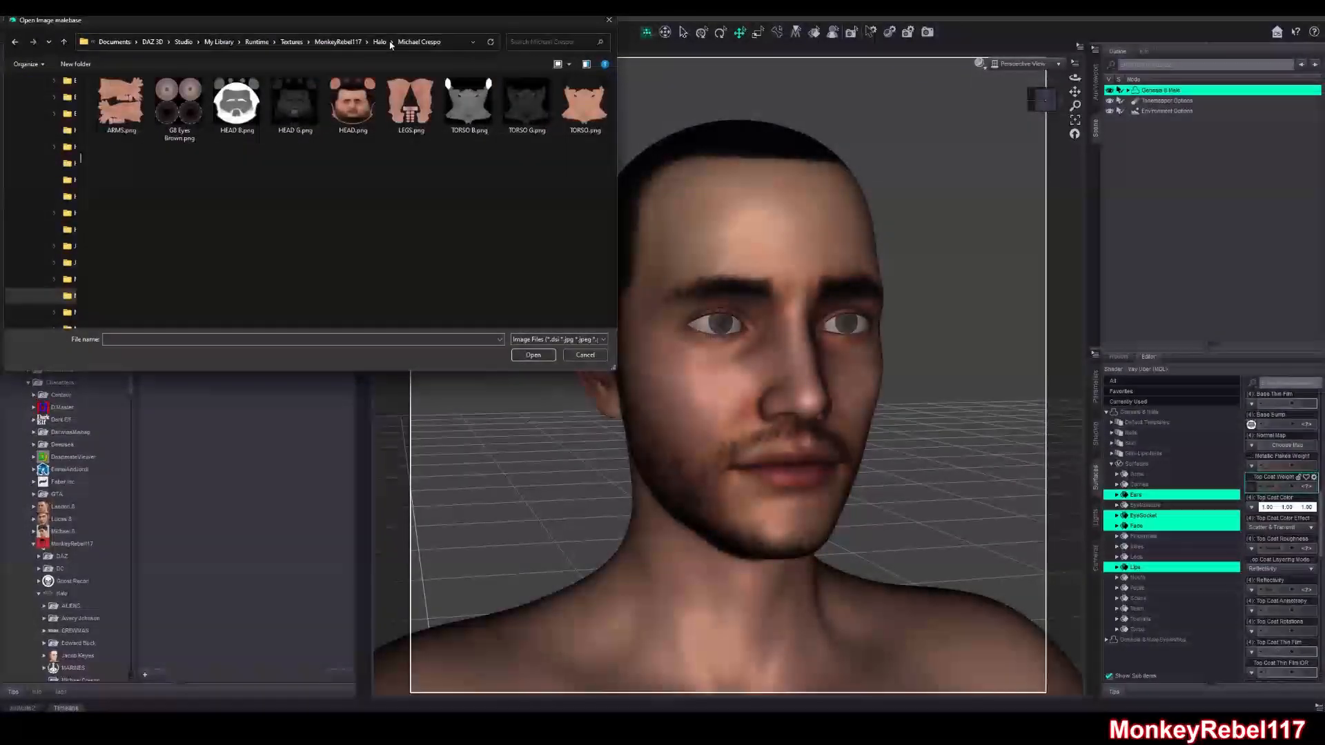
pyautogui.doubleClick(309, 109)
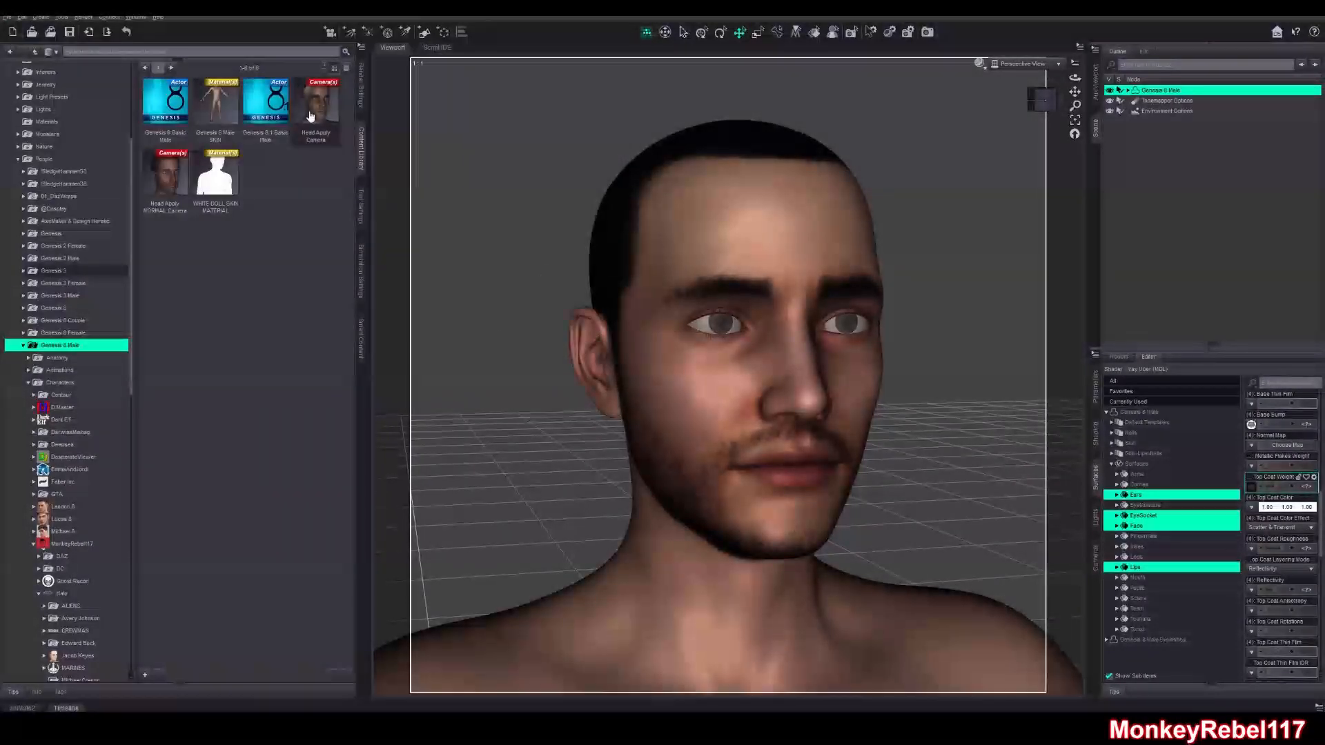
# Load TORSO G.png from the character's texture folder as the Top Coat Weight map of the Torso surface
pyautogui.click(1138, 630)
pyautogui.moveTo(1046, 103)
pyautogui.mouseDown()
pyautogui.moveTo(1097, 103)
pyautogui.moveTo(1028, 87)
pyautogui.mouseUp()
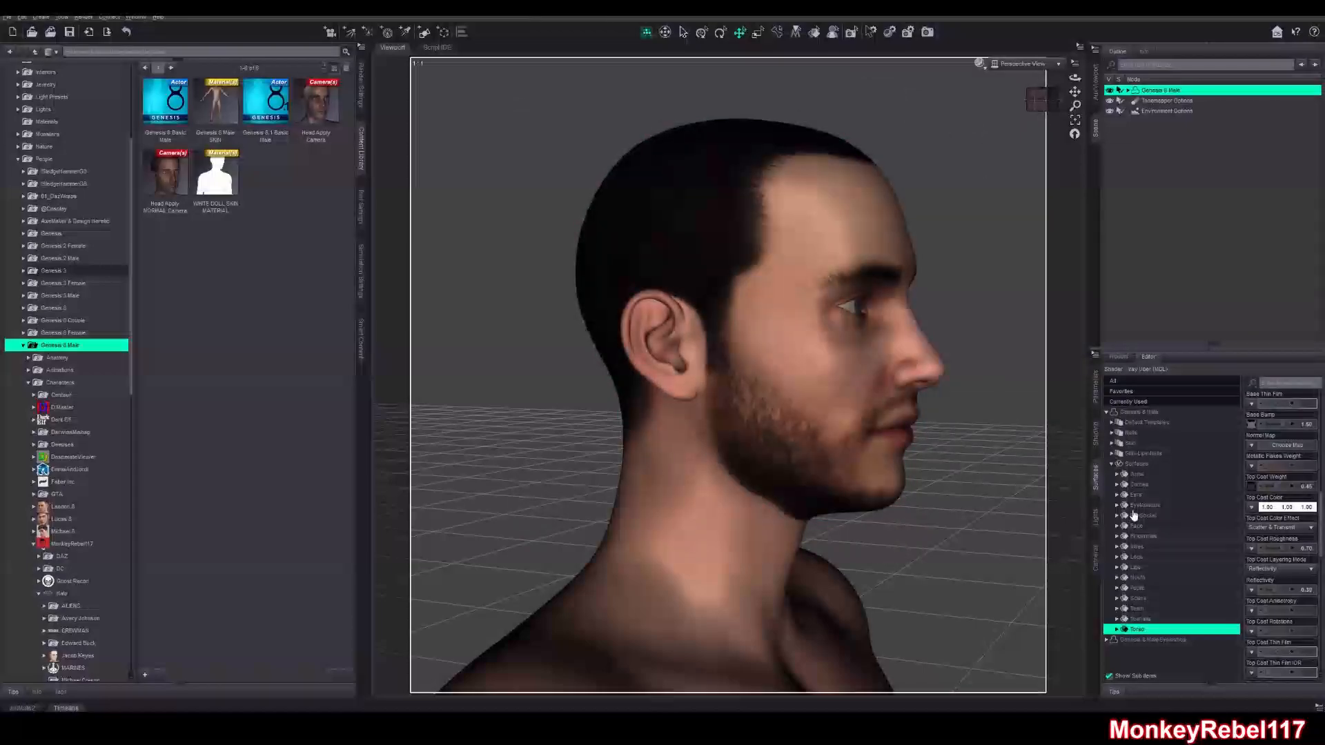
pyautogui.scroll(5, 1275, 538)
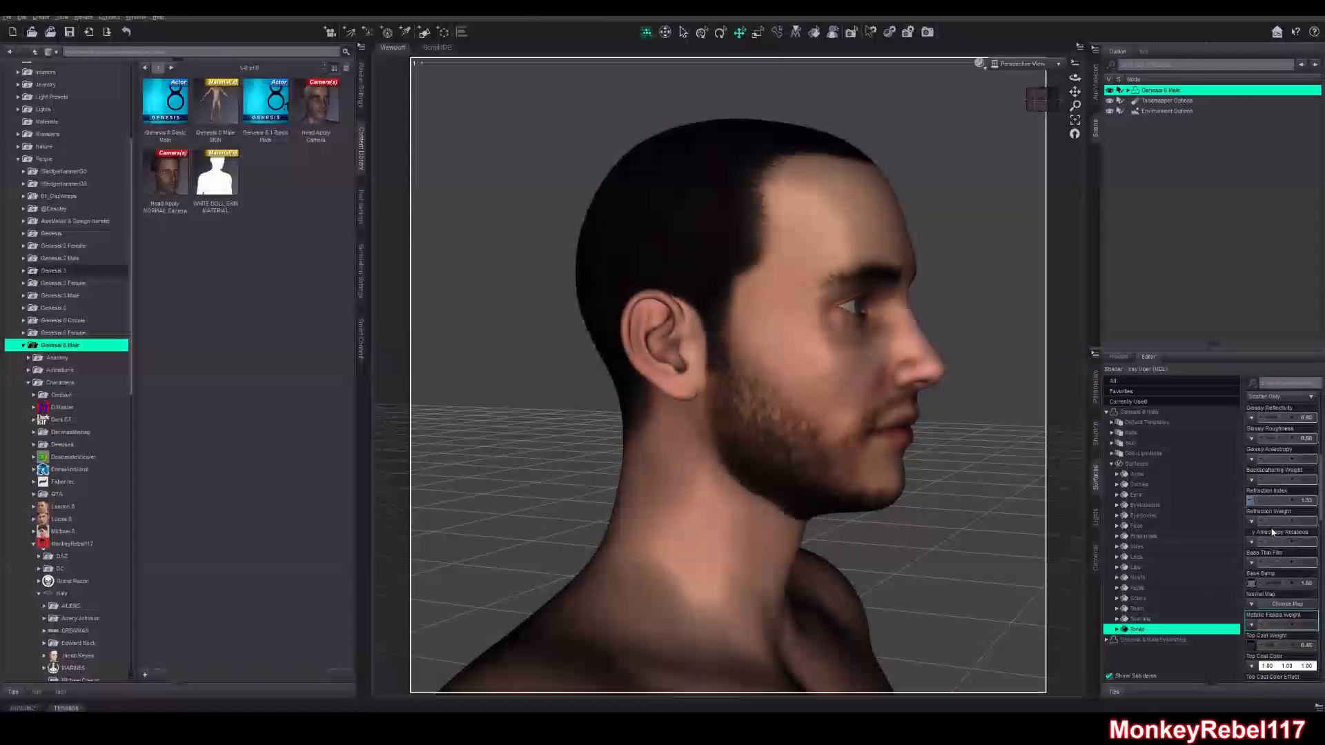
pyautogui.scroll(-2, 1264, 531)
pyautogui.click(1249, 552)
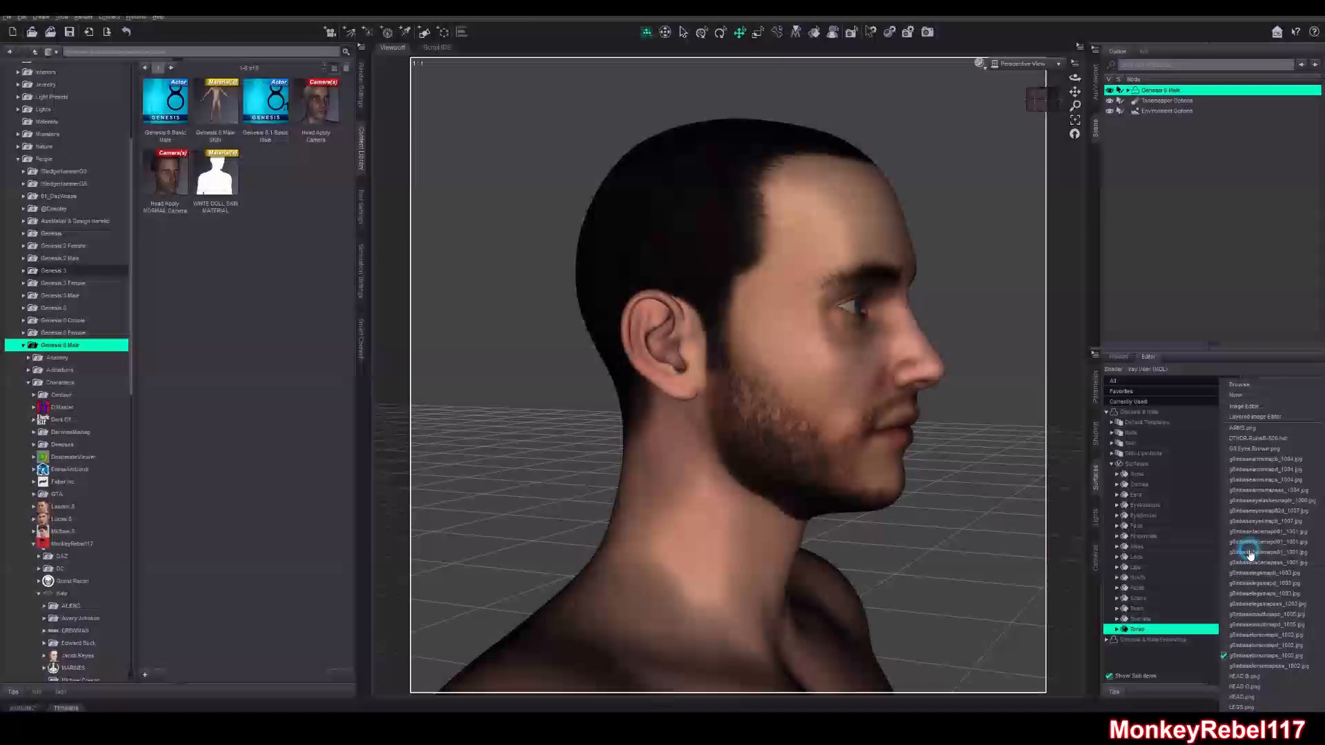
pyautogui.click(1238, 384)
pyautogui.click(397, 40)
pyautogui.hotkey('ctrl', 'v')
pyautogui.press('Return')
pyautogui.click(528, 104)
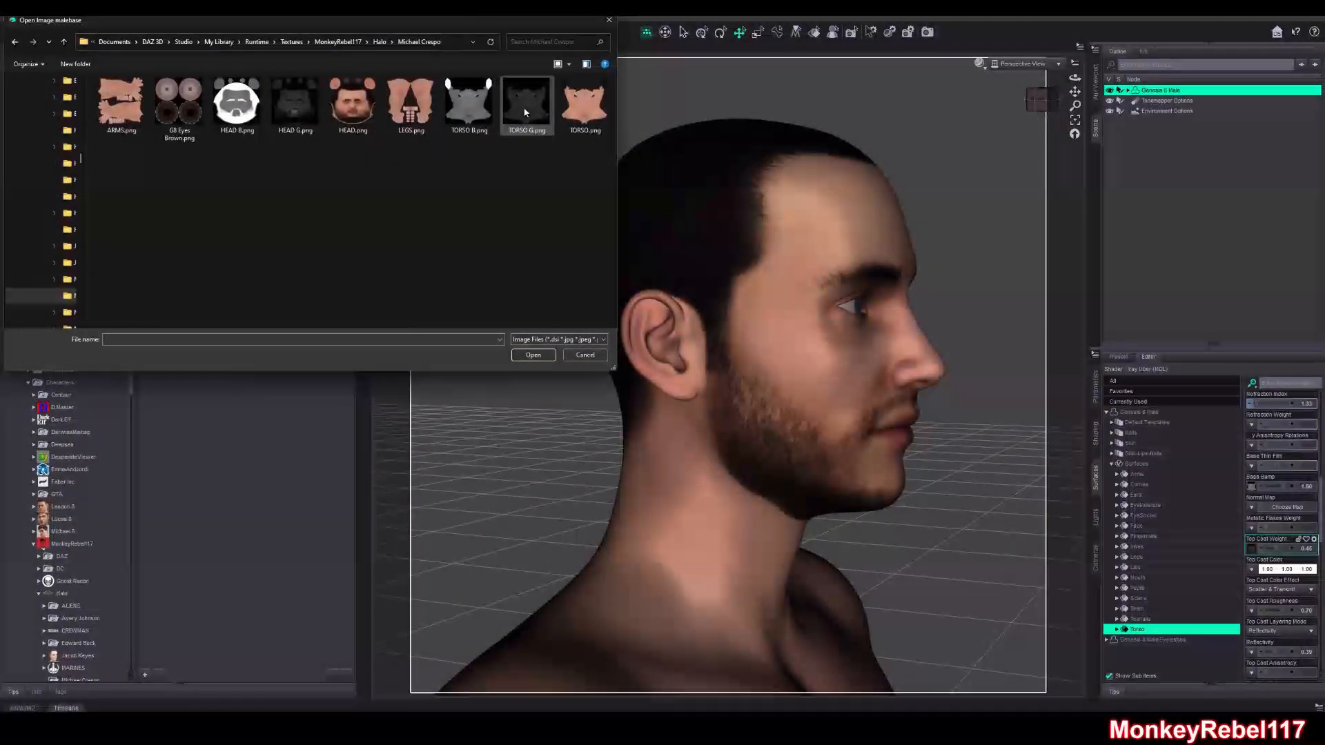
pyautogui.doubleClick(531, 112)
# Load TORSO B.png from the copied folder path as the Base Bump map of the Torso surface
pyautogui.click(1251, 486)
pyautogui.click(1238, 384)
pyautogui.click(445, 43)
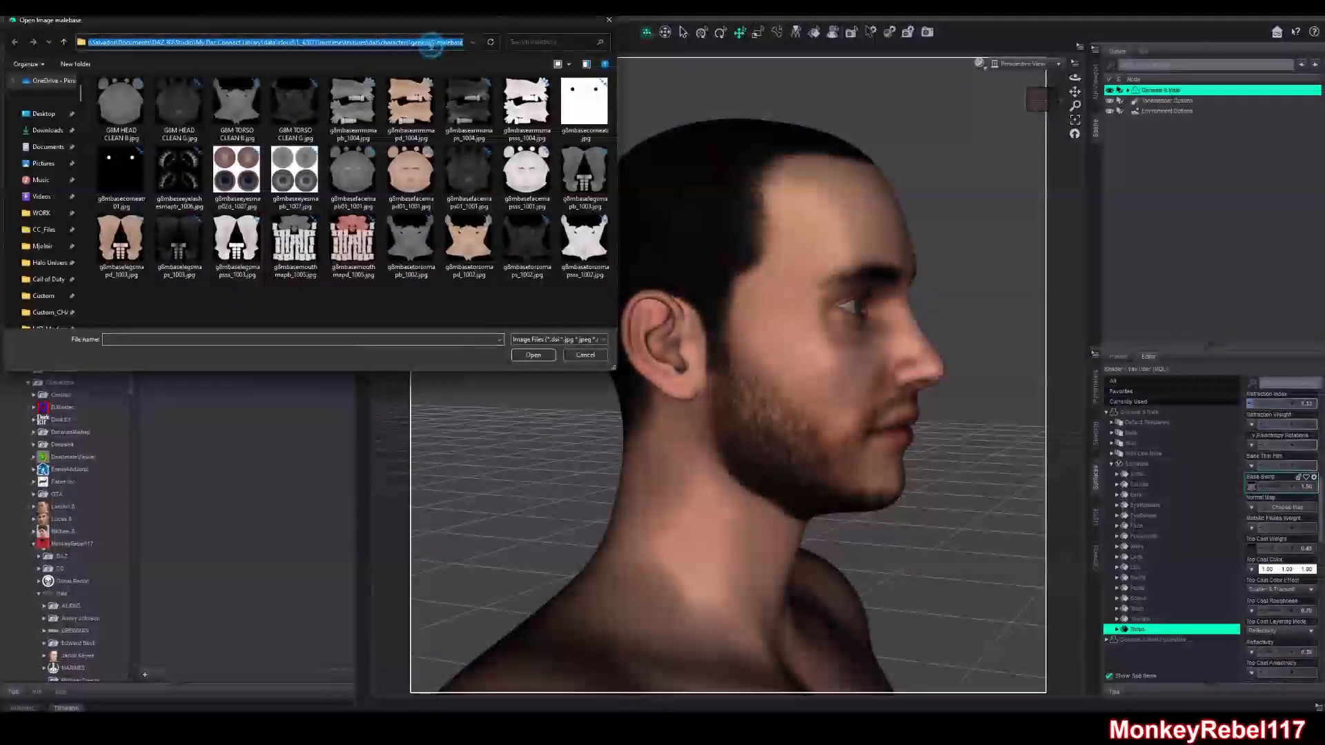
pyautogui.hotkey('ctrl', 'v')
pyautogui.press('Return')
pyautogui.click(465, 129)
pyautogui.doubleClick(465, 129)
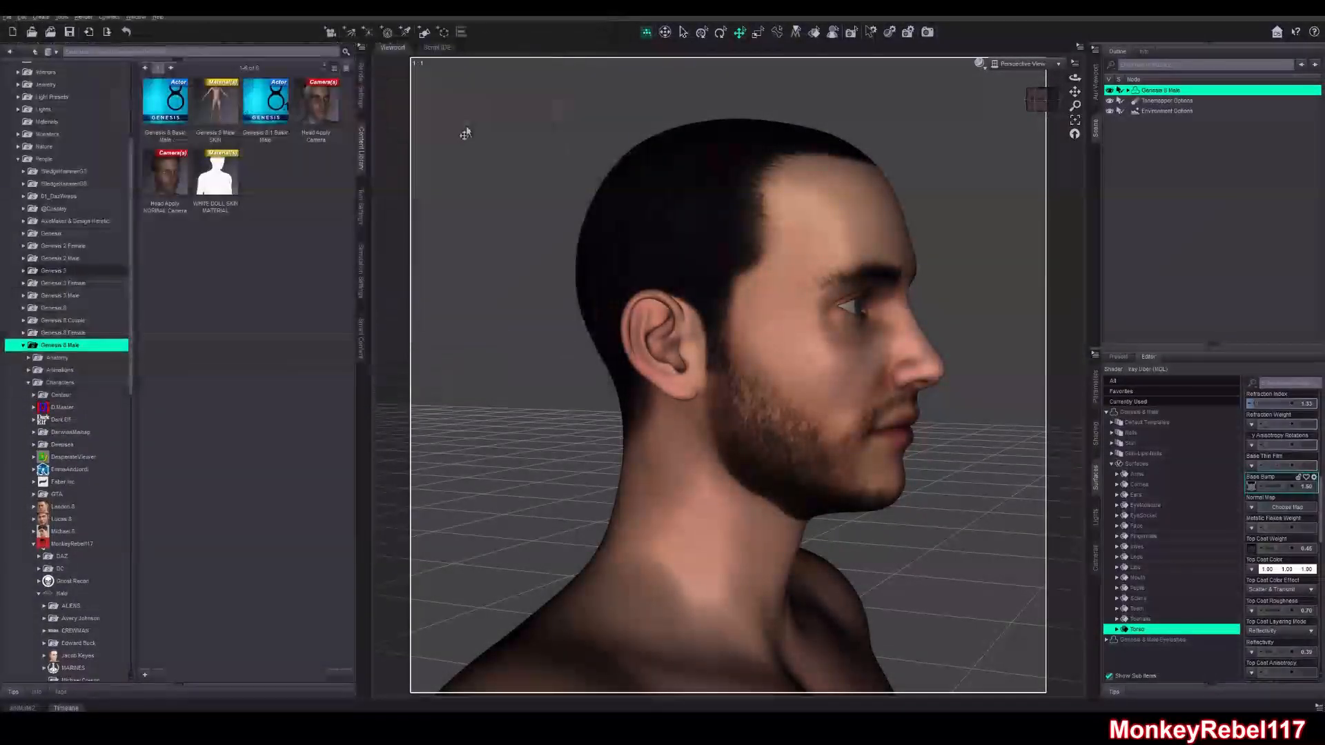
# Load TORSO G.png from the copied folder path as the Glossy Layered Weight map of the Torso surface
pyautogui.scroll(3, 1273, 556)
pyautogui.scroll(3, 1274, 560)
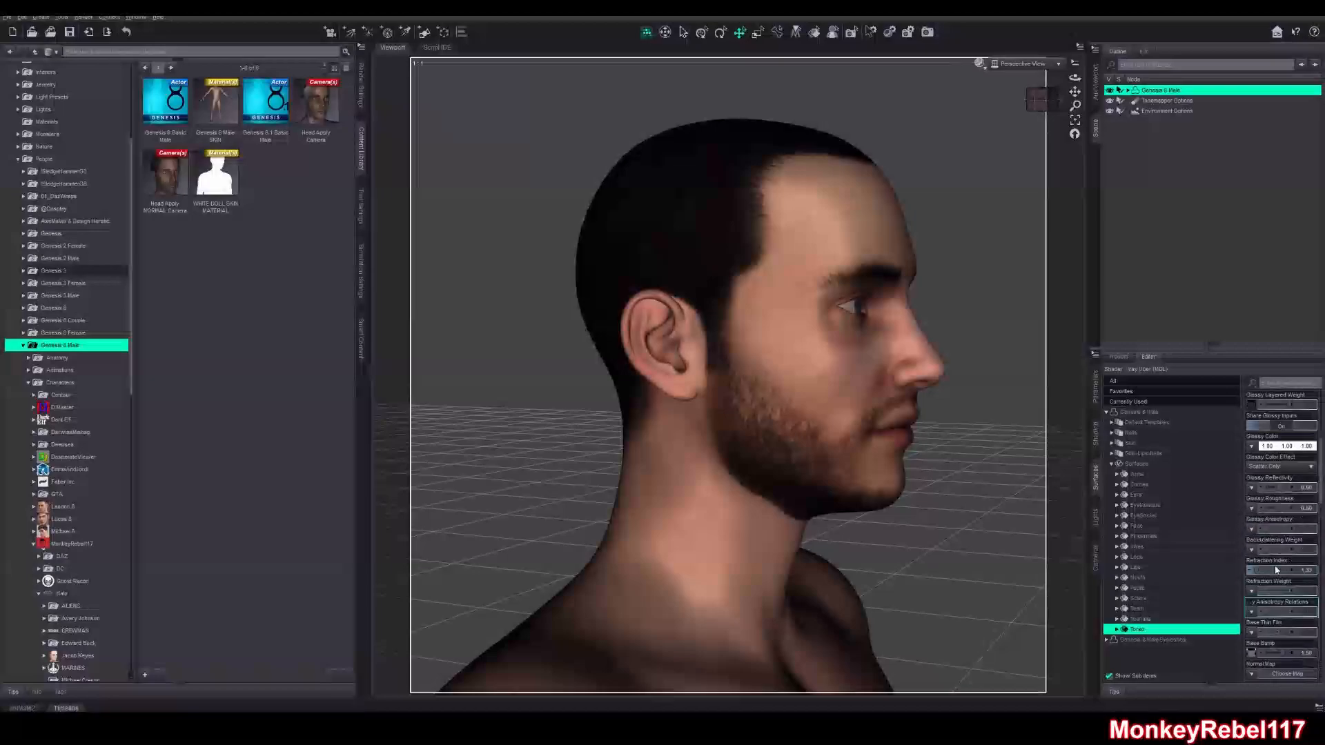
pyautogui.click(1247, 424)
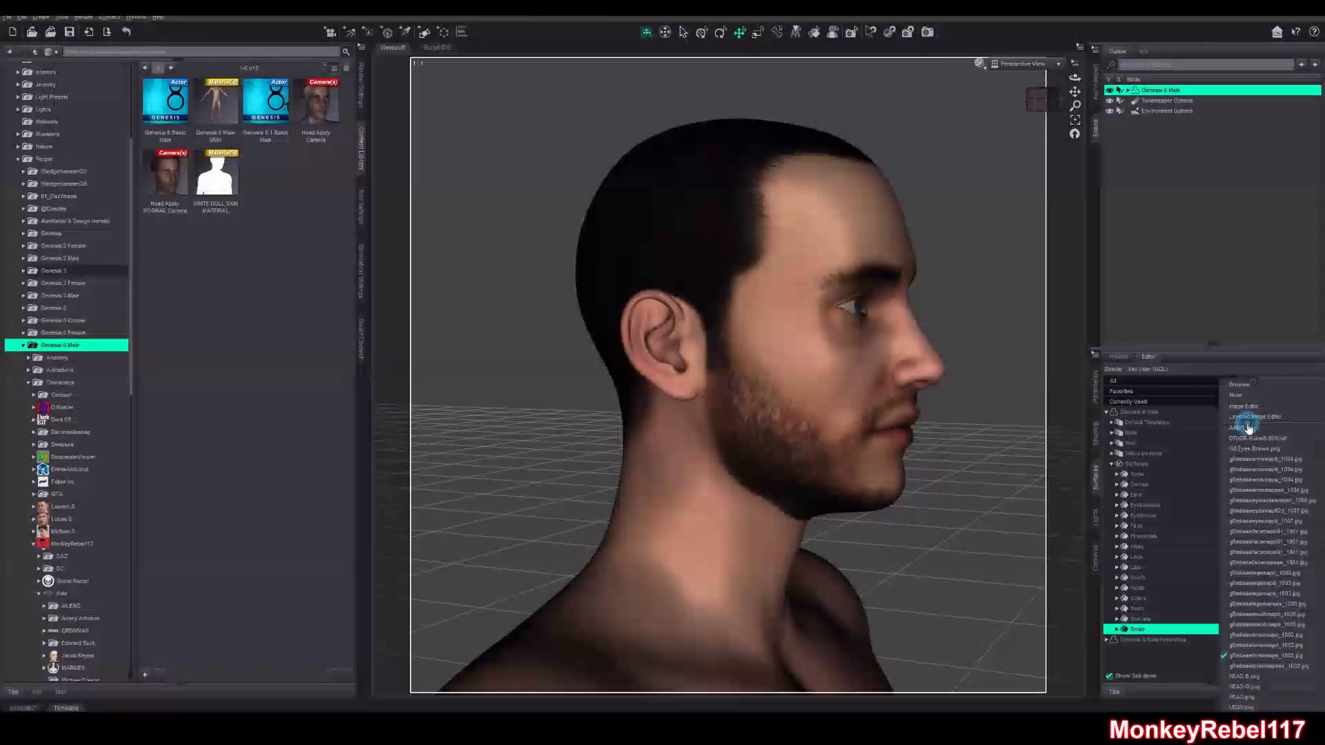
pyautogui.click(1240, 384)
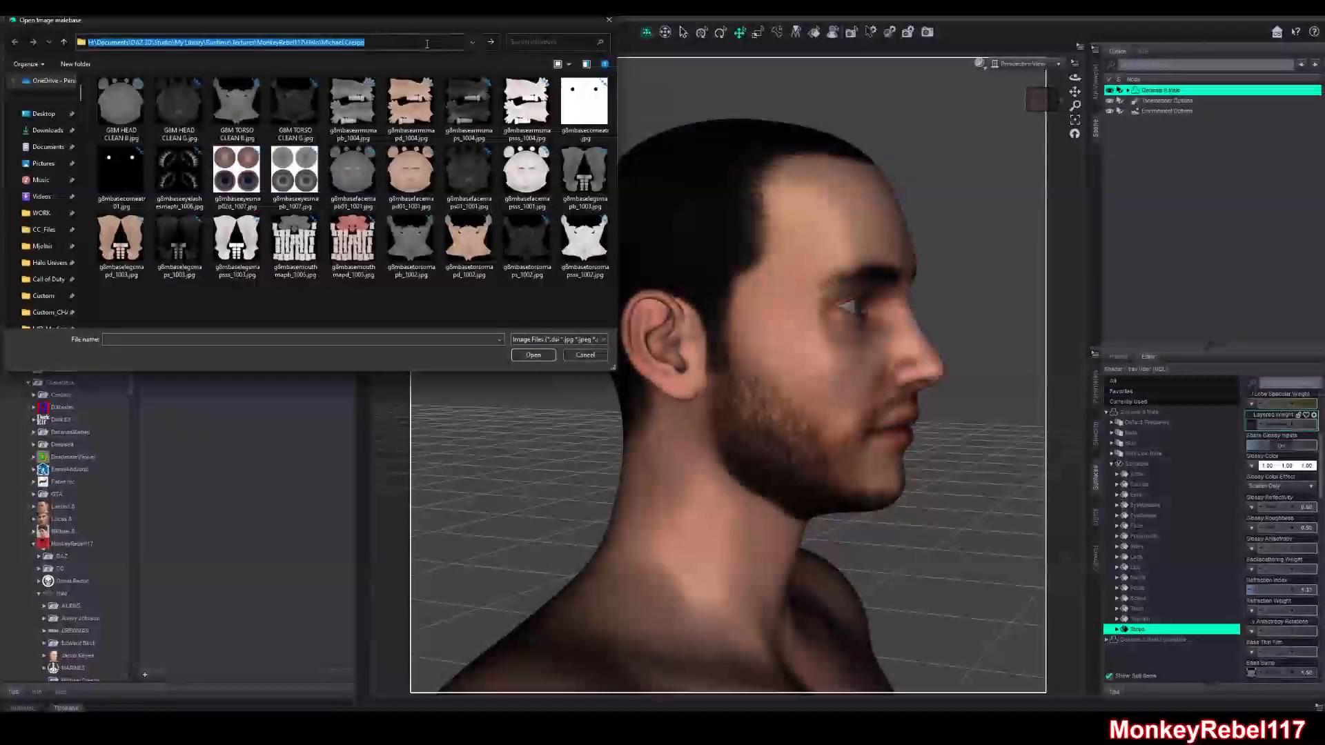
pyautogui.click(521, 120)
pyautogui.doubleClick(518, 123)
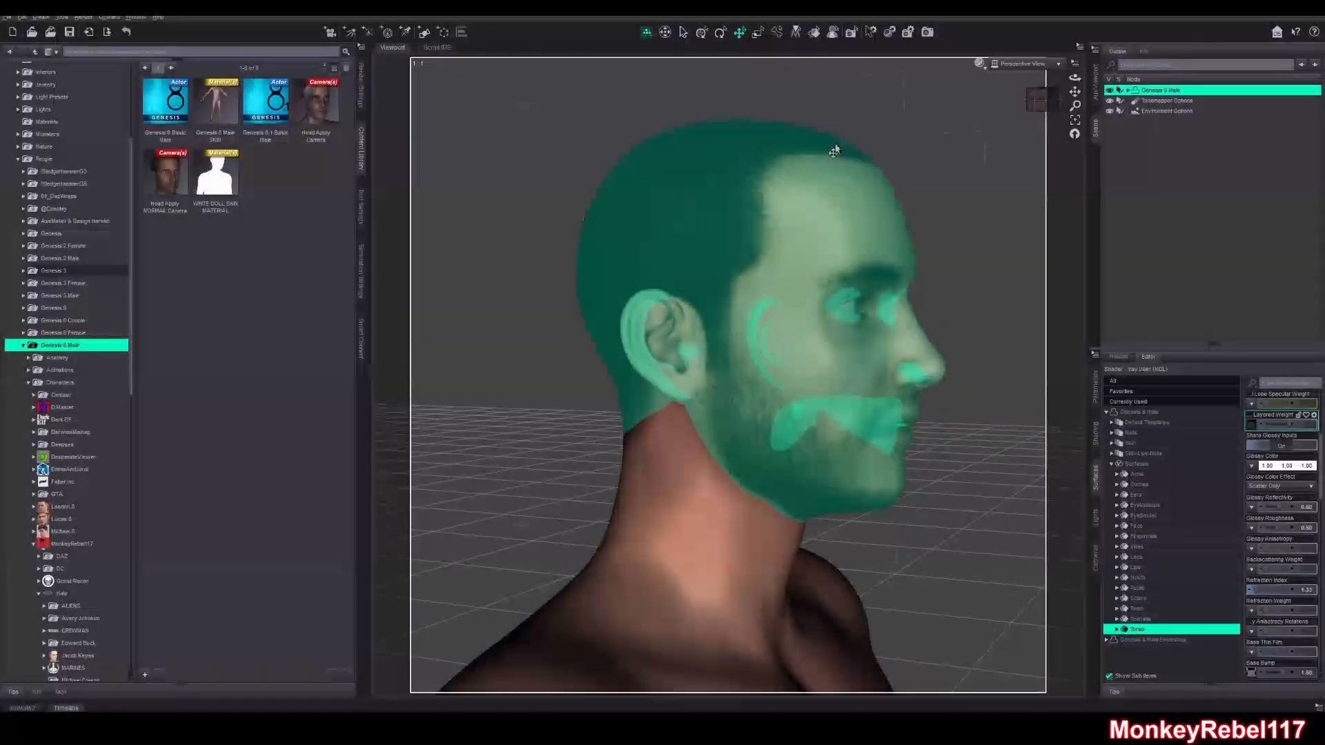
# Check the head, neck and shoulders in an NVIDIA Iray preview from a three-quarter front view, ending back in the texture-shaded view
pyautogui.click(978, 63)
pyautogui.click(987, 198)
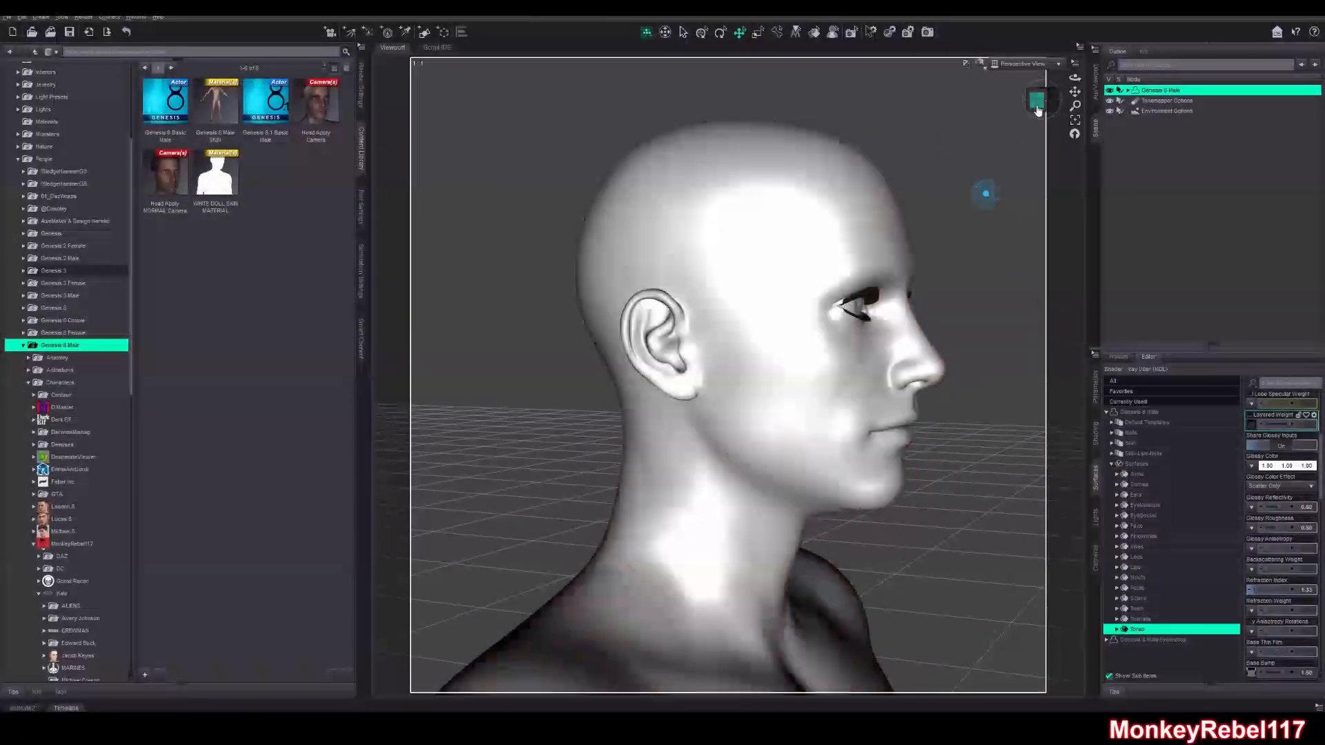
pyautogui.moveTo(1038, 111)
pyautogui.mouseDown()
pyautogui.moveTo(1051, 109)
pyautogui.moveTo(1035, 105)
pyautogui.mouseUp()
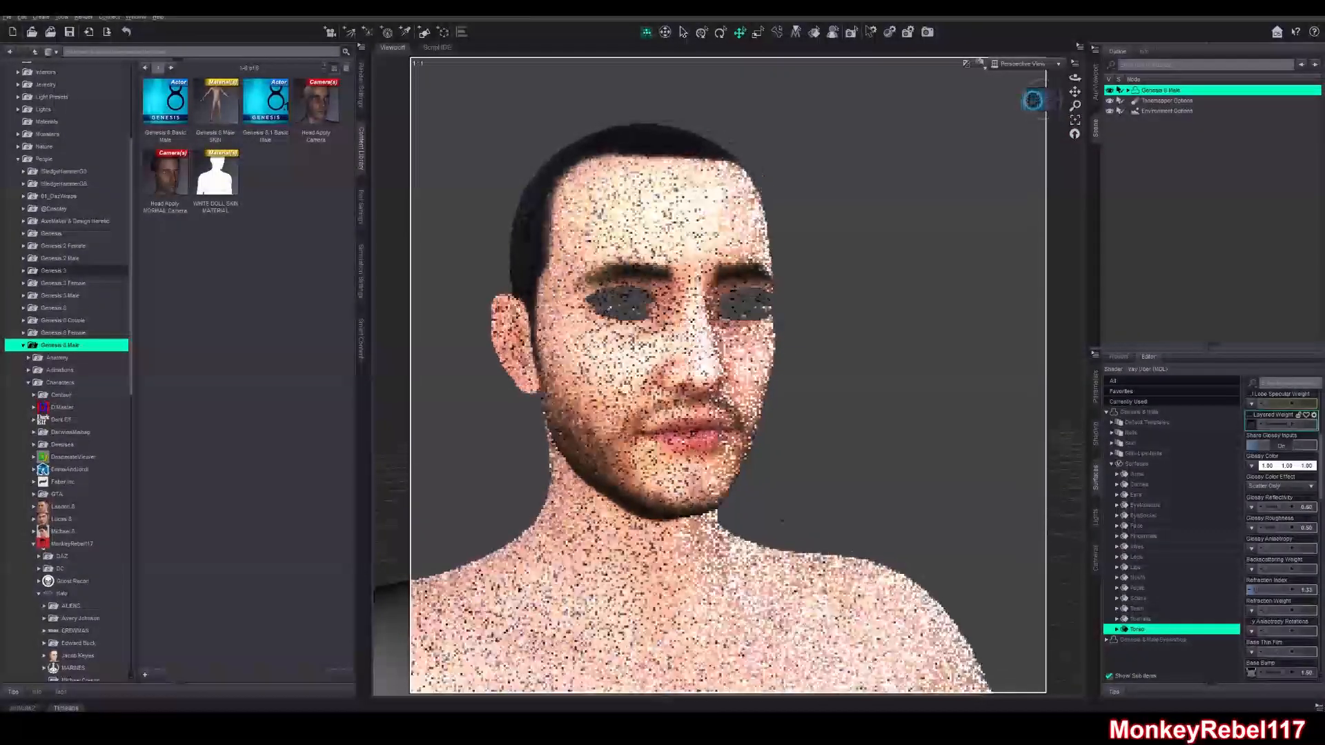
pyautogui.scroll(-4, 980, 183)
pyautogui.scroll(4, 989, 181)
pyautogui.scroll(-2, 990, 170)
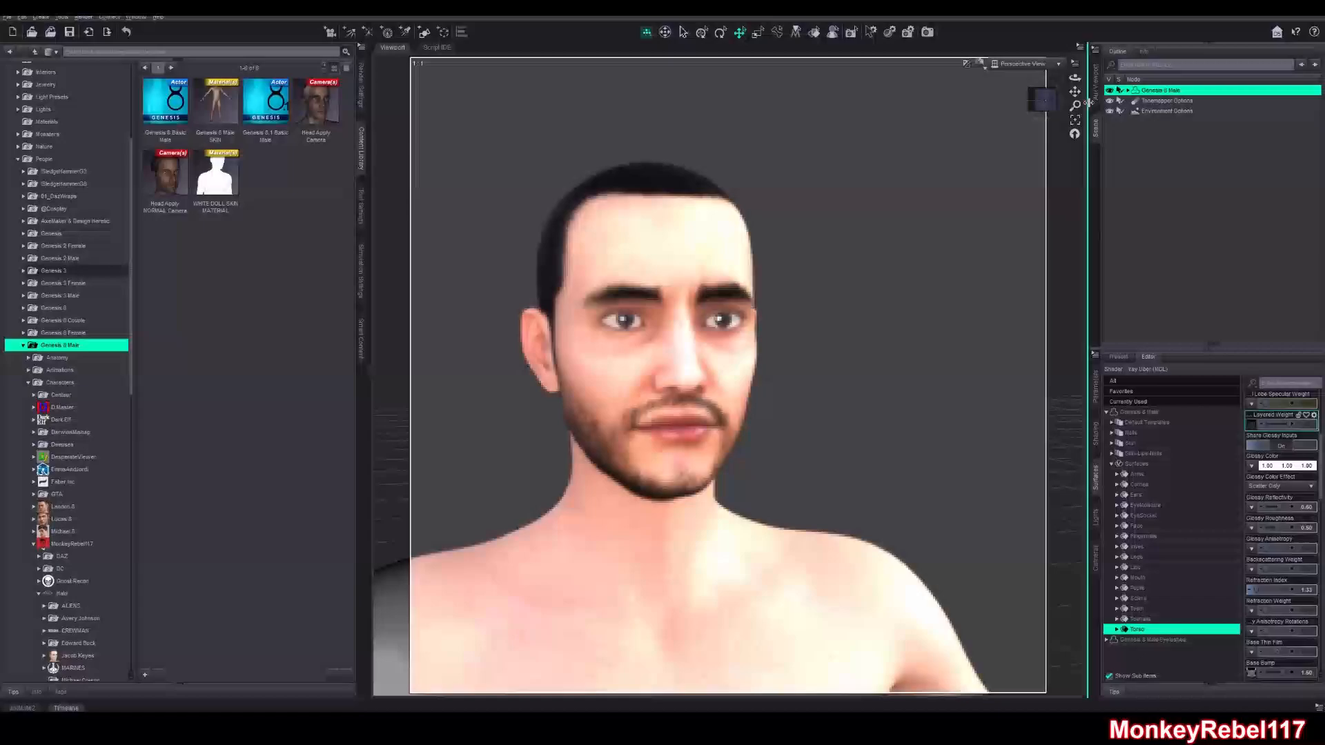
pyautogui.moveTo(1074, 91)
pyautogui.mouseDown()
pyautogui.moveTo(1111, 92)
pyautogui.moveTo(1032, 114)
pyautogui.moveTo(1078, 99)
pyautogui.mouseUp()
pyautogui.click(982, 64)
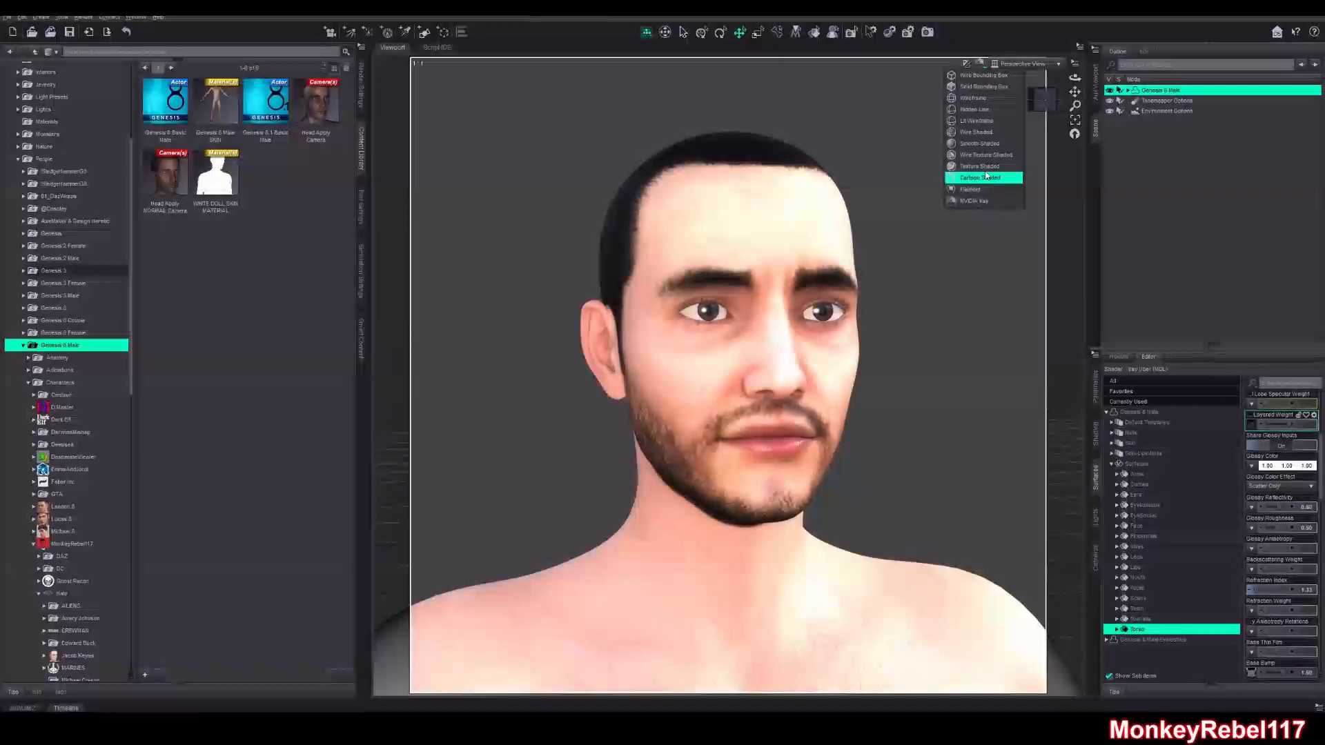
pyautogui.click(995, 191)
# Save the Genesis 8 Male materials as a Material(s) Preset with all surfaces included, overwriting the character's existing SKIN .duf file
pyautogui.click(1155, 141)
pyautogui.click(1163, 91)
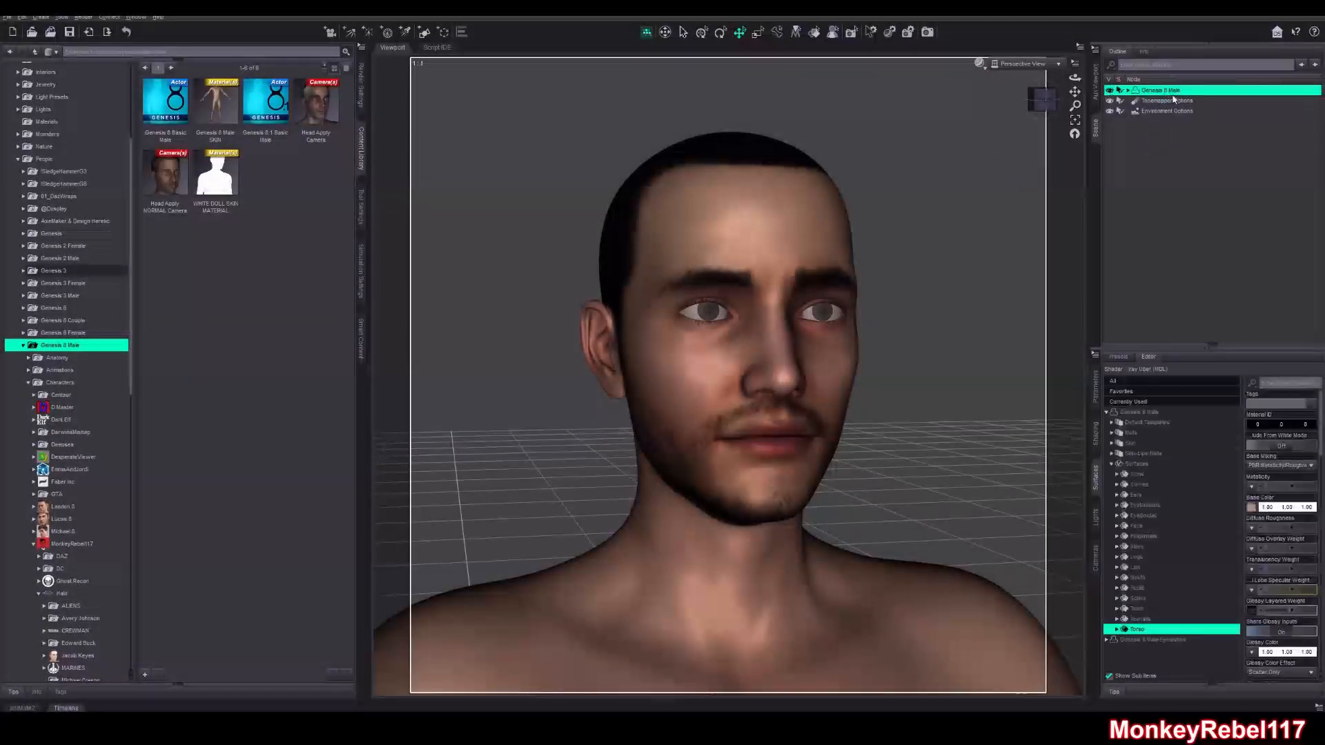
pyautogui.click(12, 19)
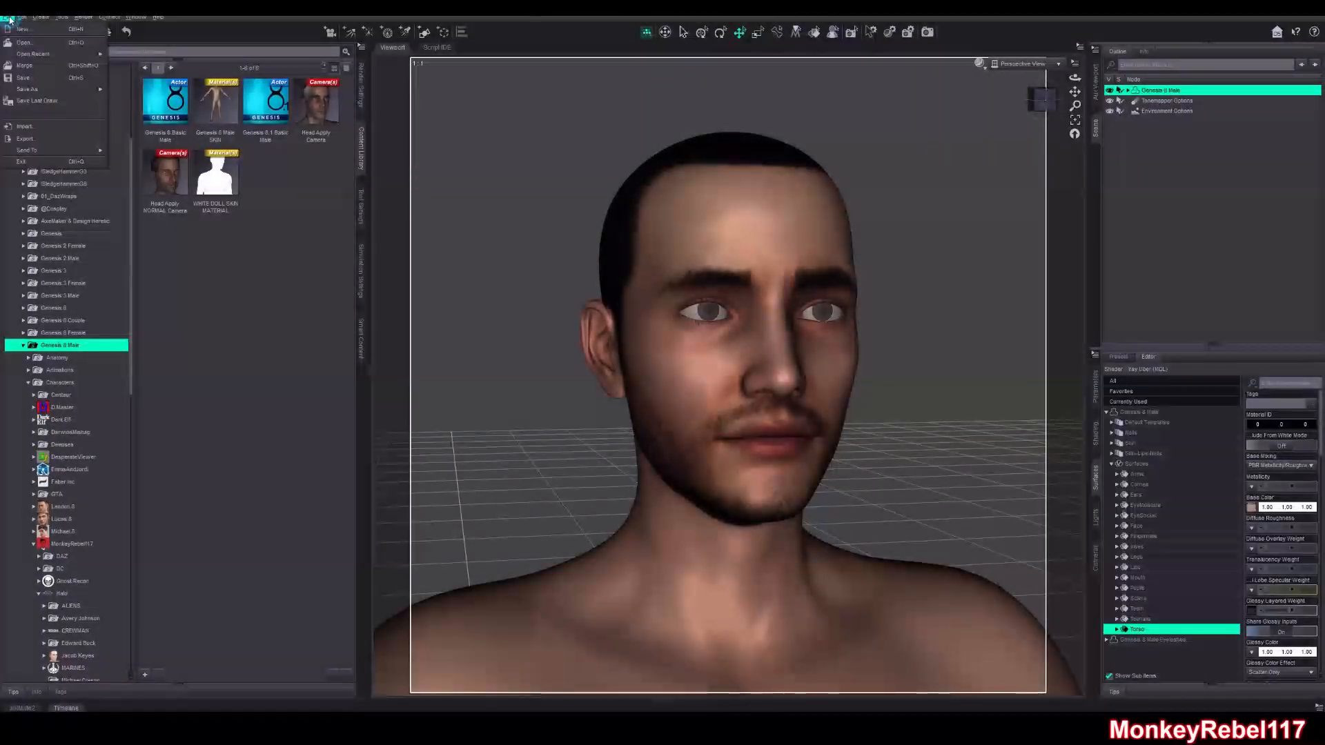
pyautogui.moveTo(55, 89)
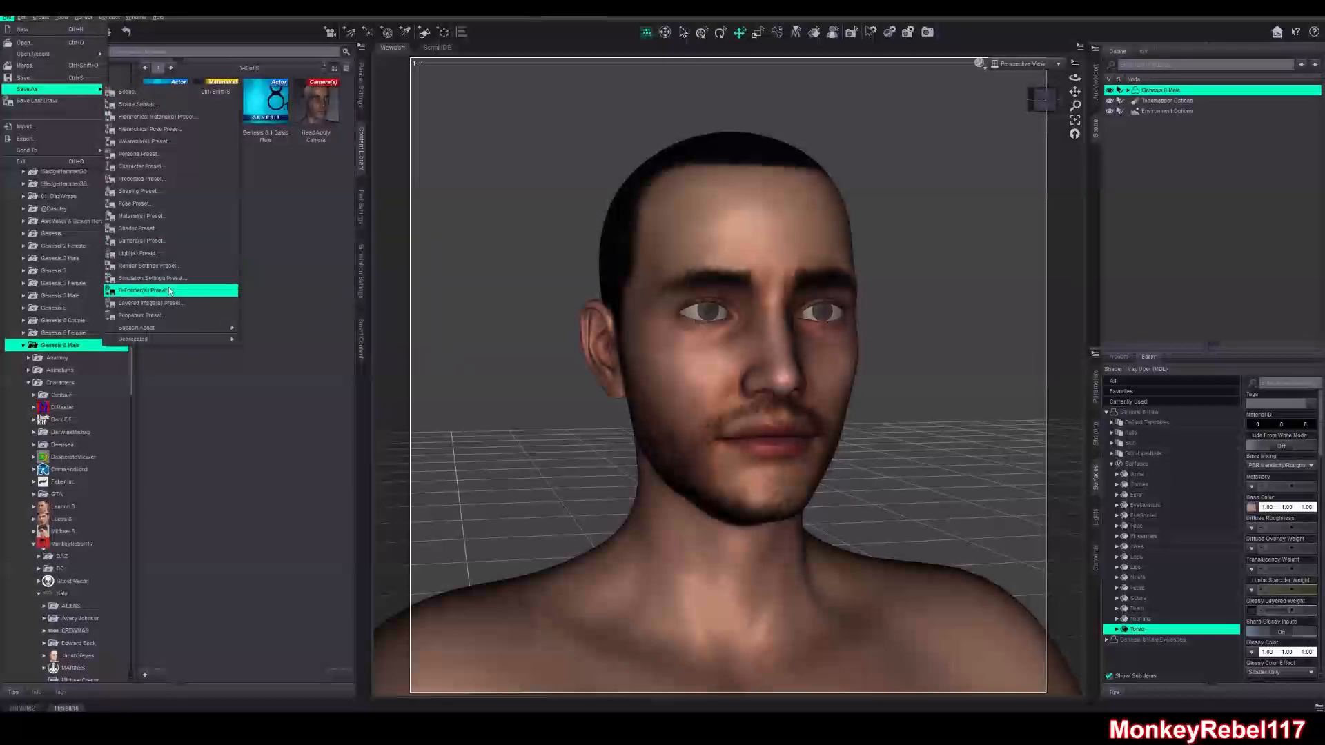
pyautogui.click(178, 216)
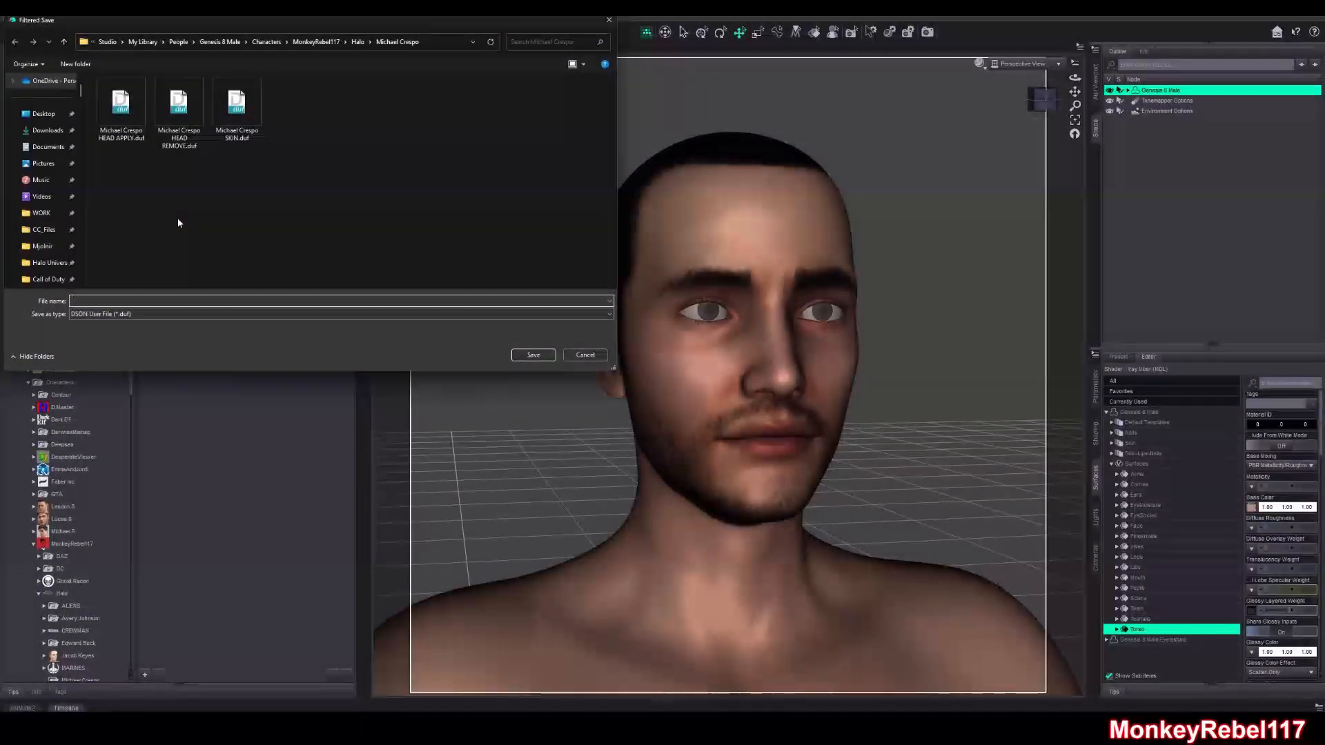
pyautogui.click(237, 111)
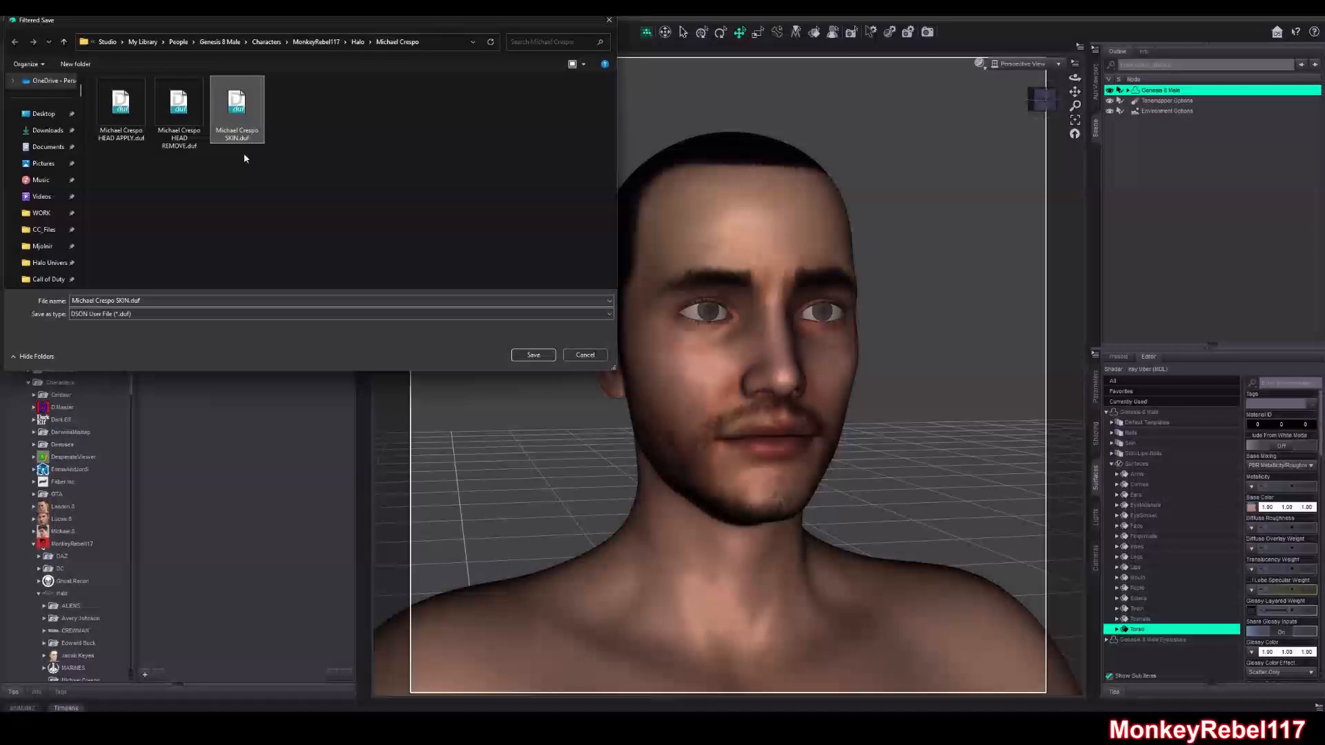
pyautogui.click(152, 301)
pyautogui.click(251, 197)
pyautogui.click(229, 110)
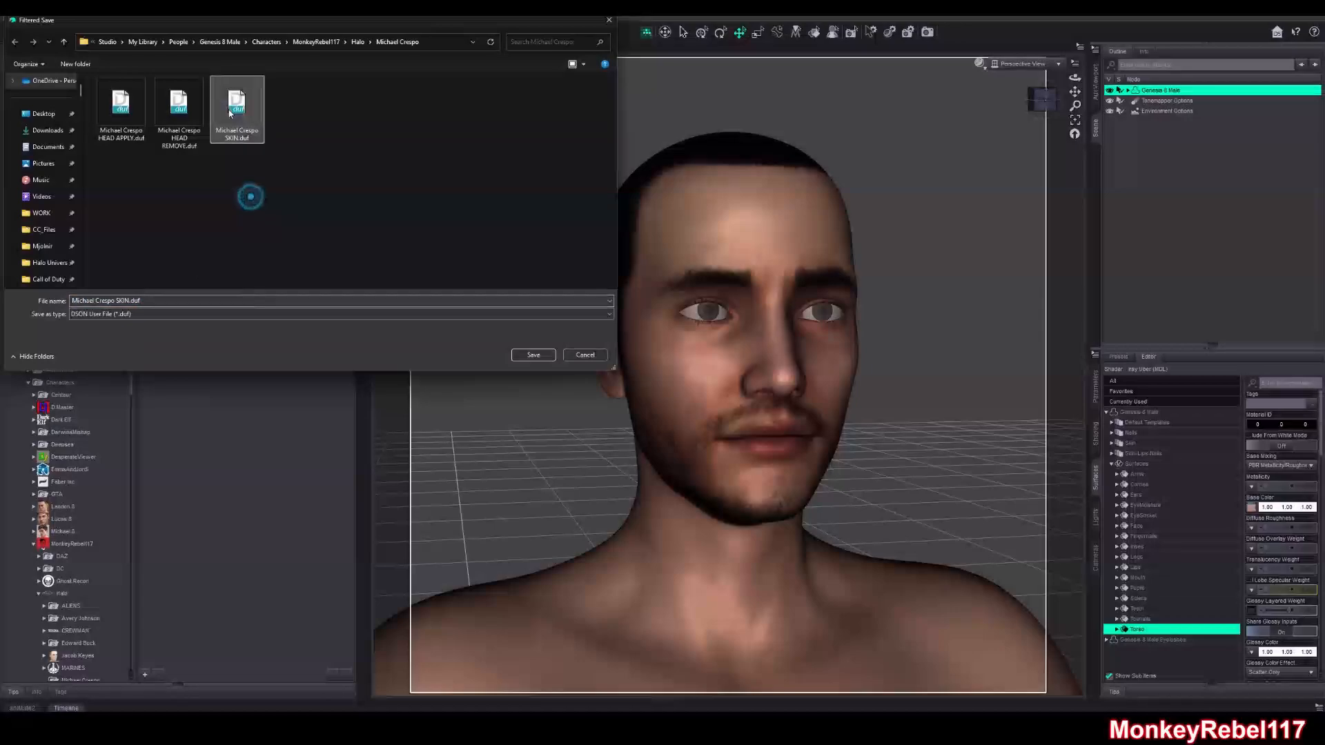
pyautogui.click(164, 301)
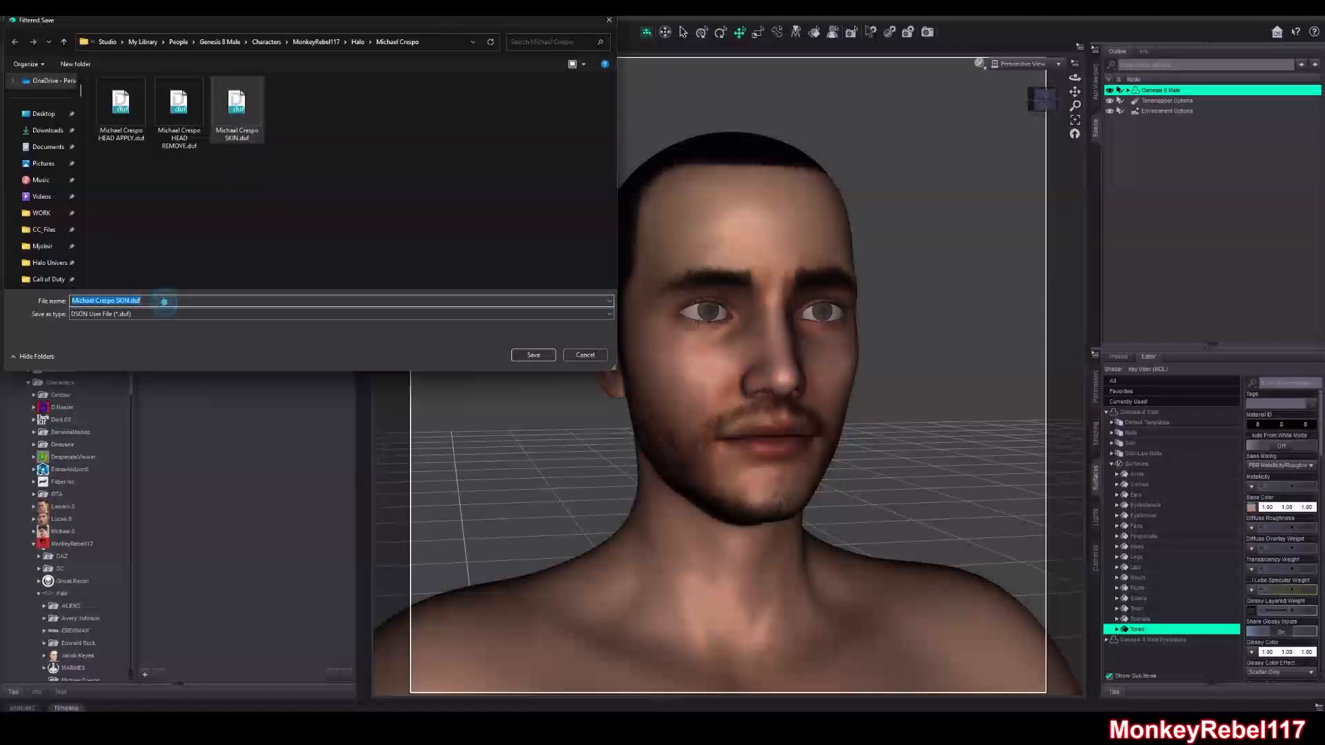
pyautogui.click(537, 359)
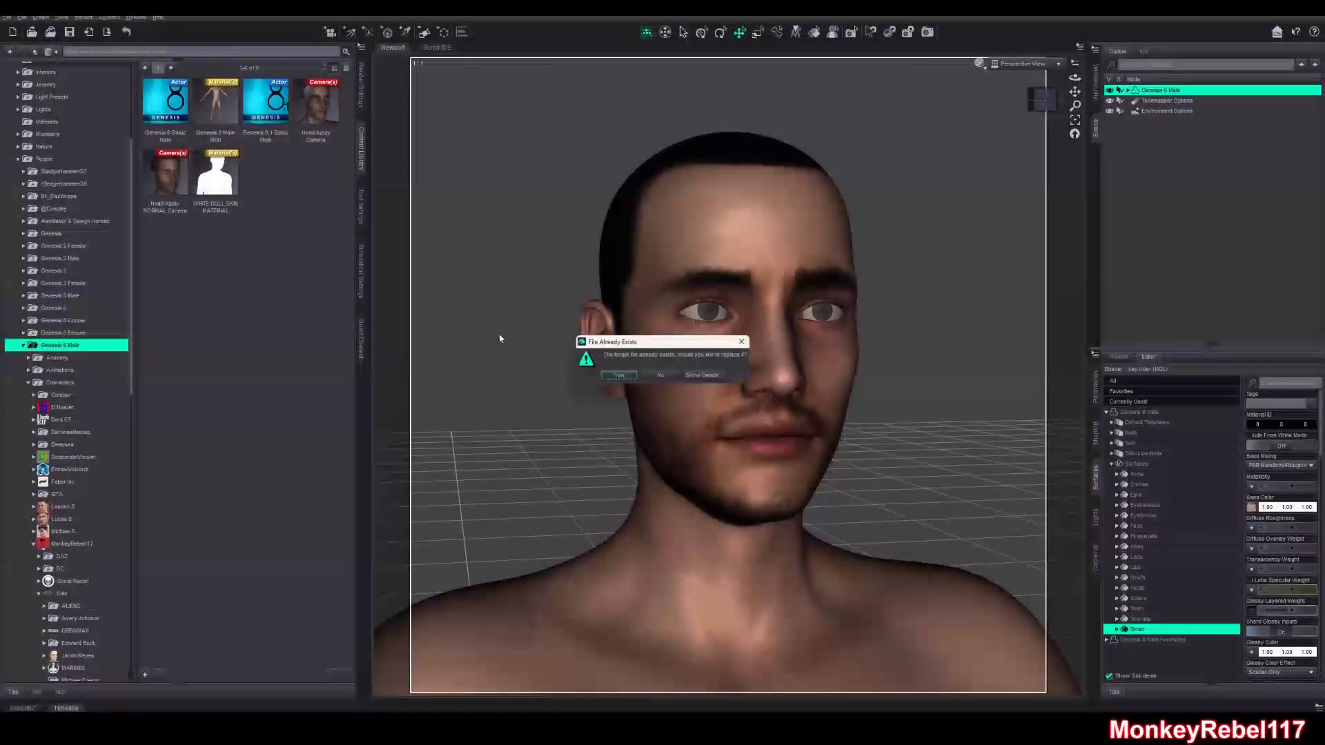
pyautogui.click(612, 378)
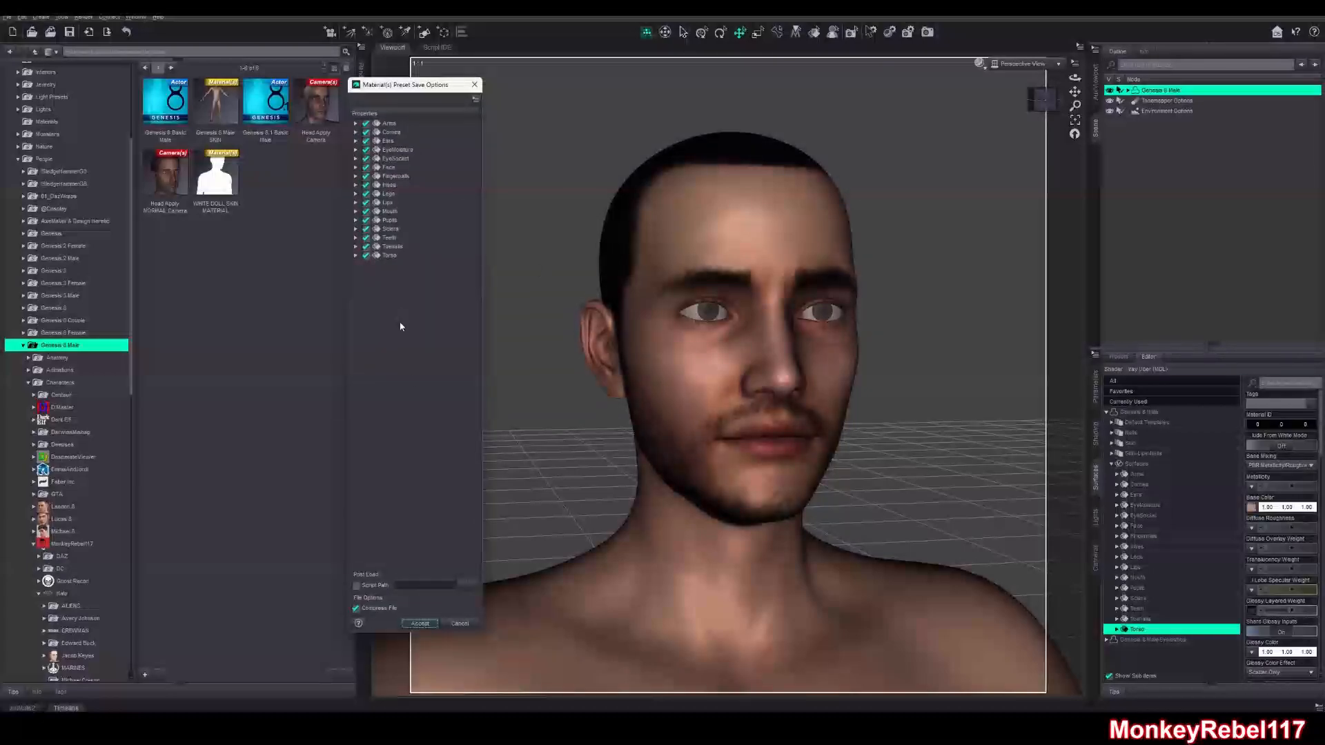
pyautogui.click(420, 623)
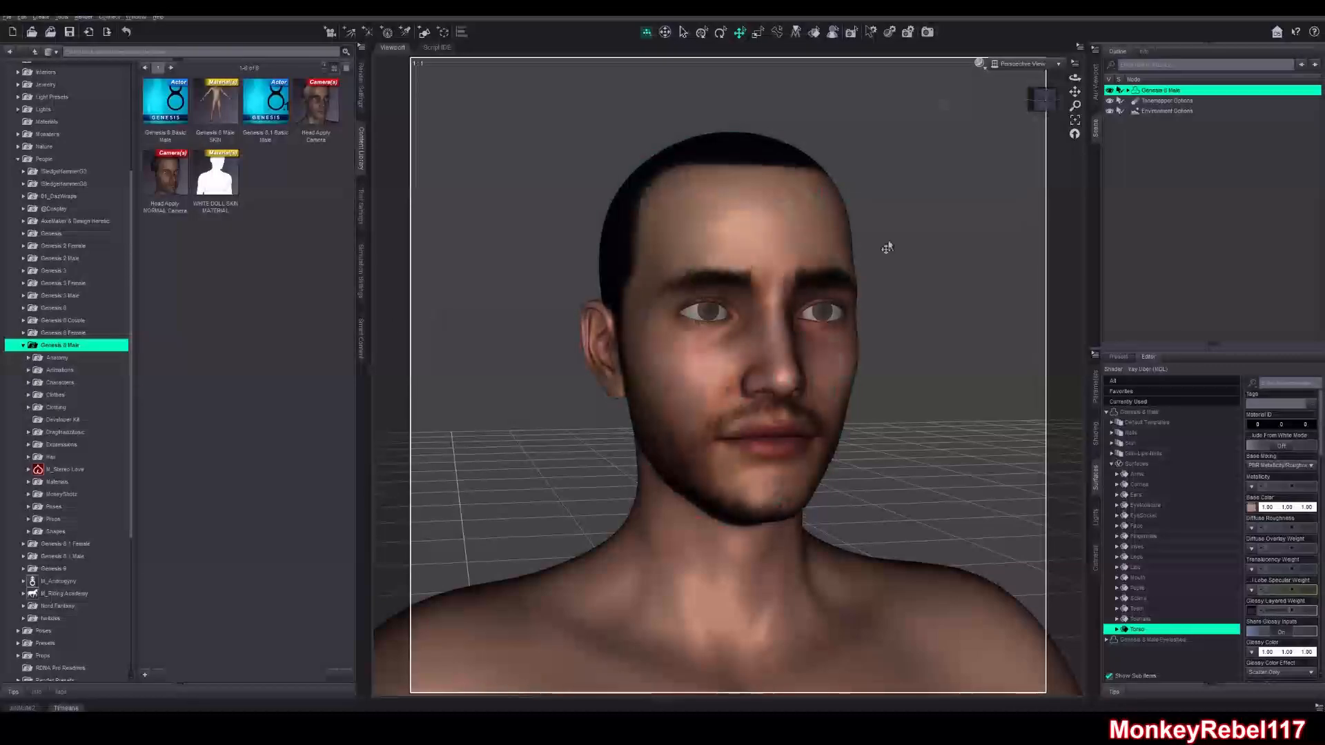
# View the whole Genesis 8 Male figure and open the character's preset folder within the MonkeyRebel117 Halo content
pyautogui.click(1172, 92)
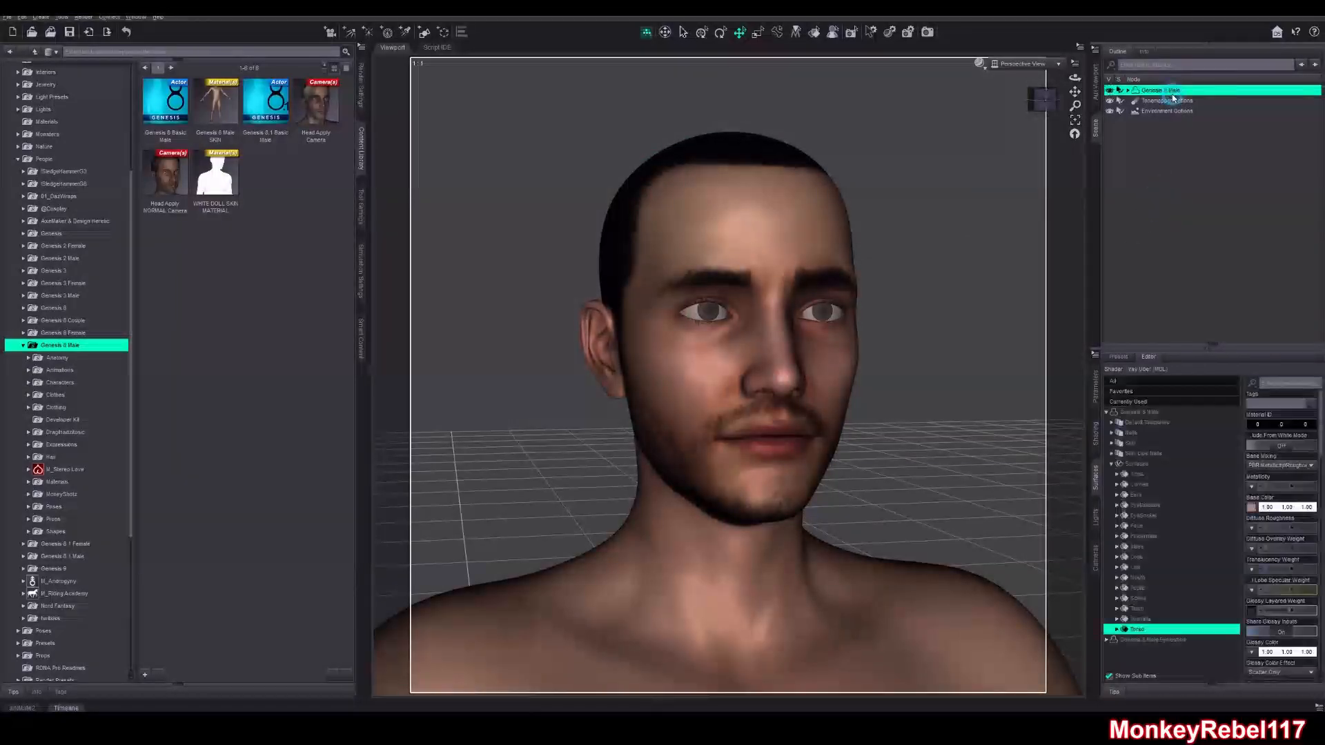
pyautogui.scroll(-8, 914, 284)
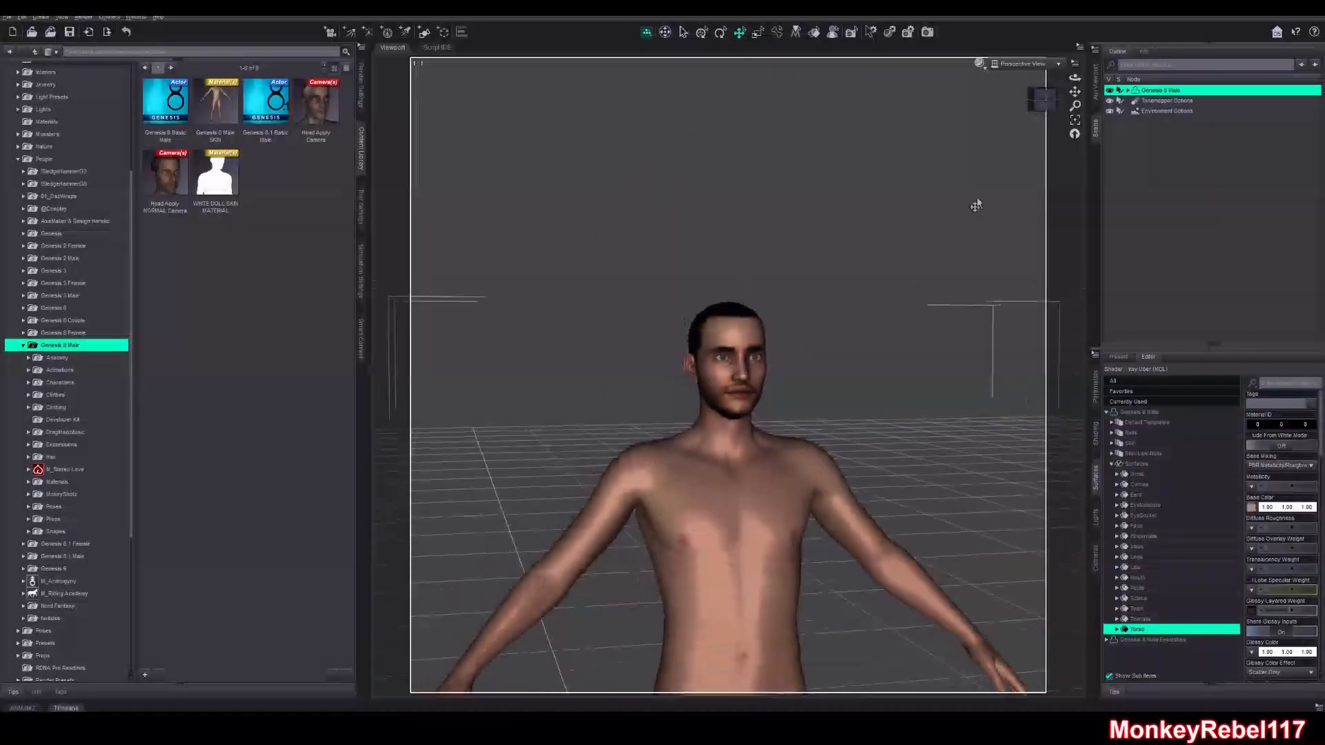
pyautogui.scroll(-2, 975, 205)
pyautogui.moveTo(1074, 92); pyautogui.dragTo(1041, 107)
pyautogui.scroll(-4, 1032, 155)
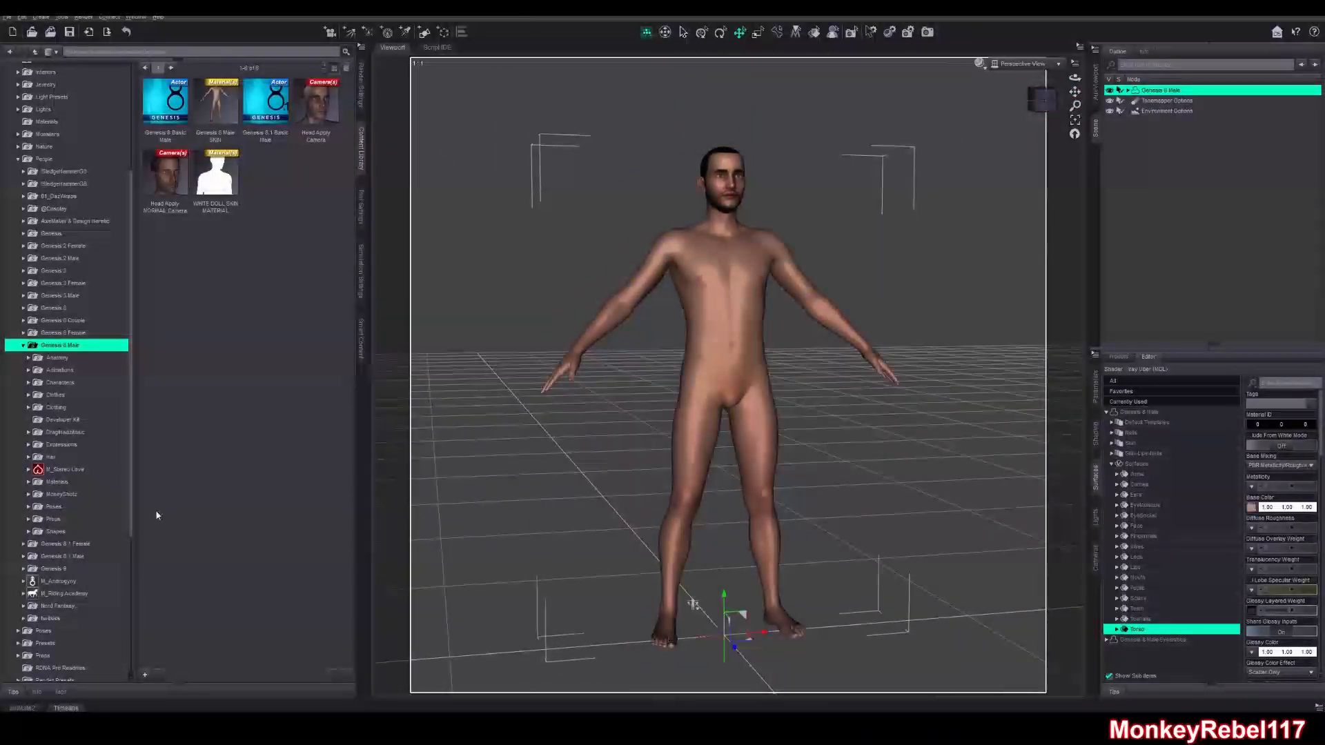
pyautogui.click(30, 384)
pyautogui.scroll(-5, 38, 407)
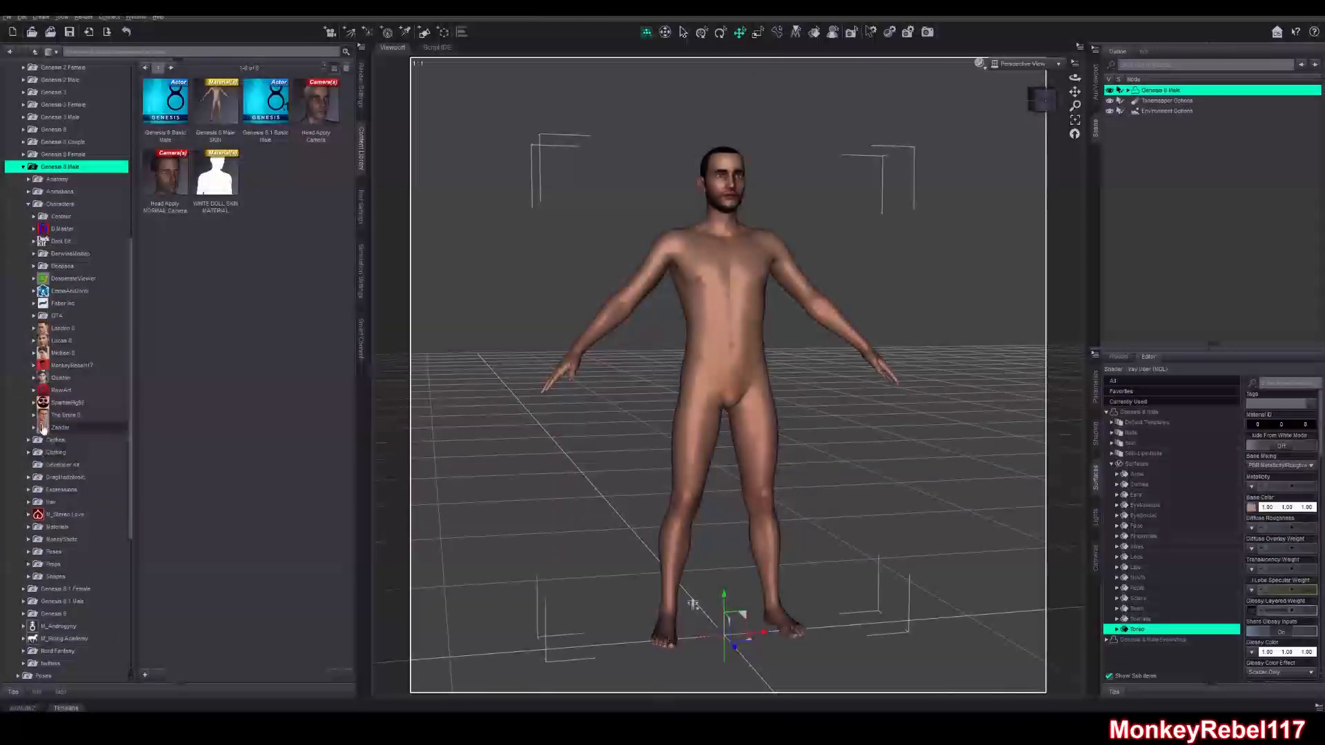
pyautogui.click(33, 365)
pyautogui.click(39, 416)
pyautogui.scroll(-3, 42, 413)
pyautogui.click(63, 396)
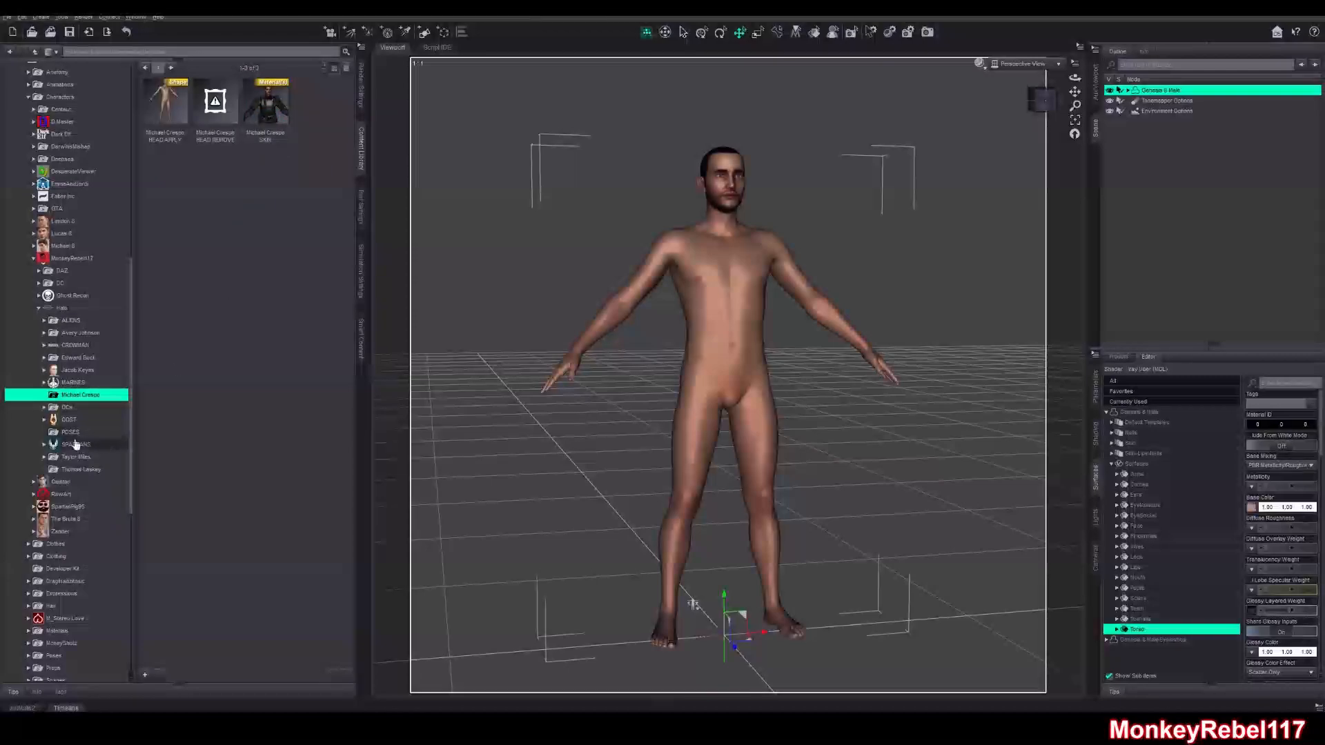
# Add the Body and Chest Badge from the Halo ODST BASE folder to the Genesis 8 Male figure
pyautogui.click(69, 420)
pyautogui.click(44, 420)
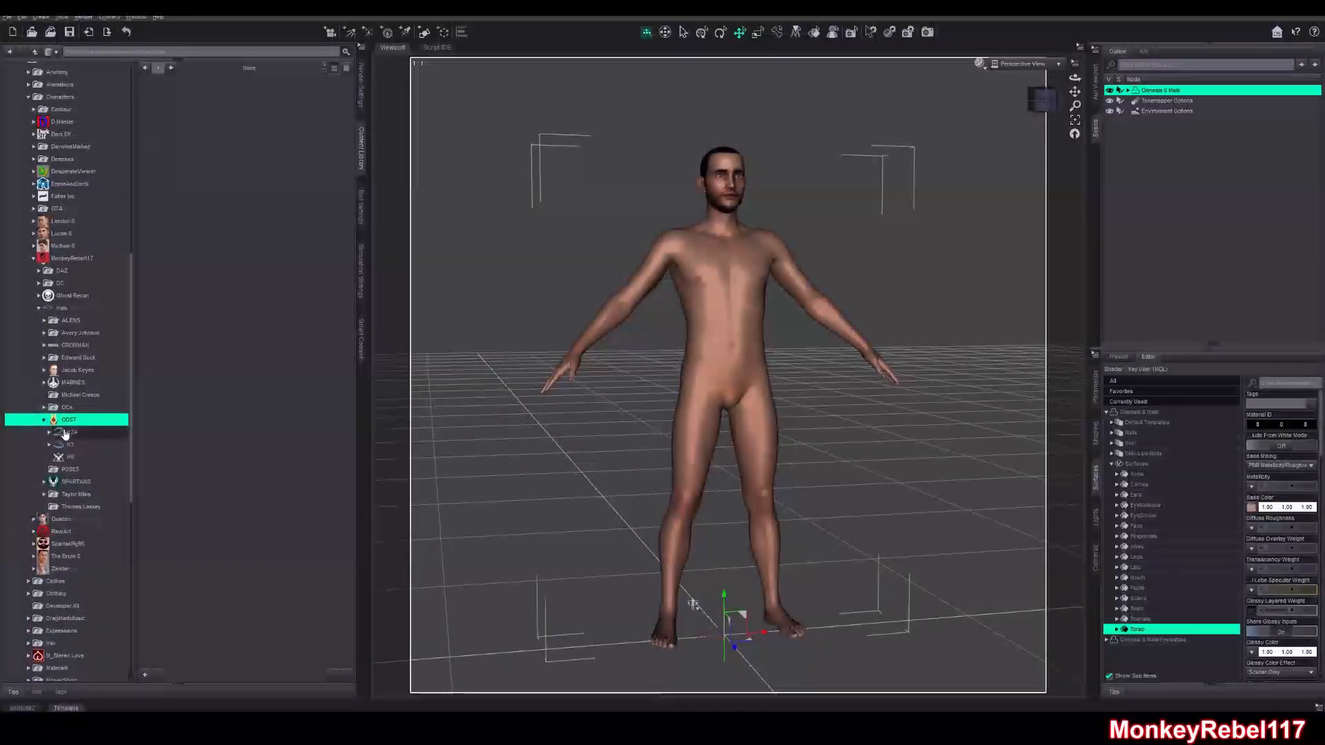
pyautogui.click(51, 446)
pyautogui.click(69, 457)
pyautogui.doubleClick(174, 110)
pyautogui.doubleClick(215, 103)
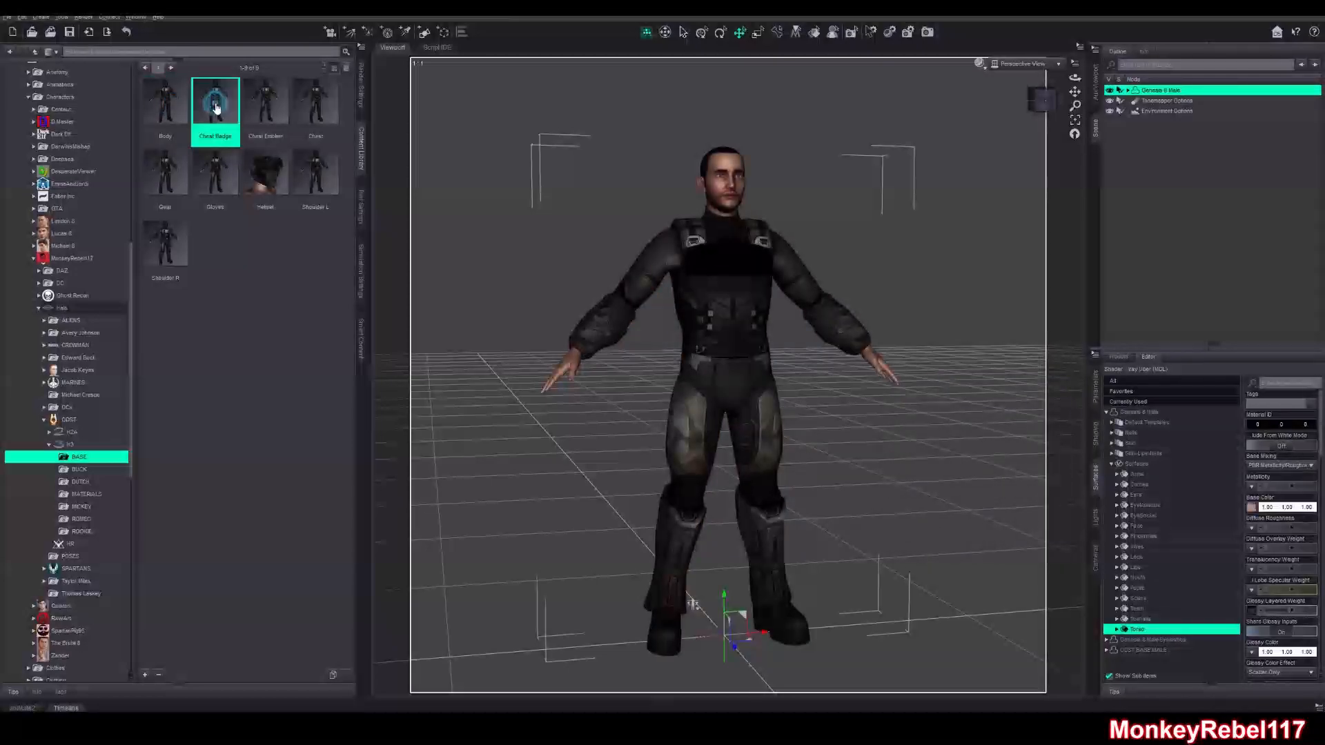
# Load the Chest, Gear, Gloves, Helmet, Shoulder L and Shoulder R armor pieces from the BASE folder onto the figure
pyautogui.doubleClick(315, 103)
pyautogui.doubleClick(165, 173)
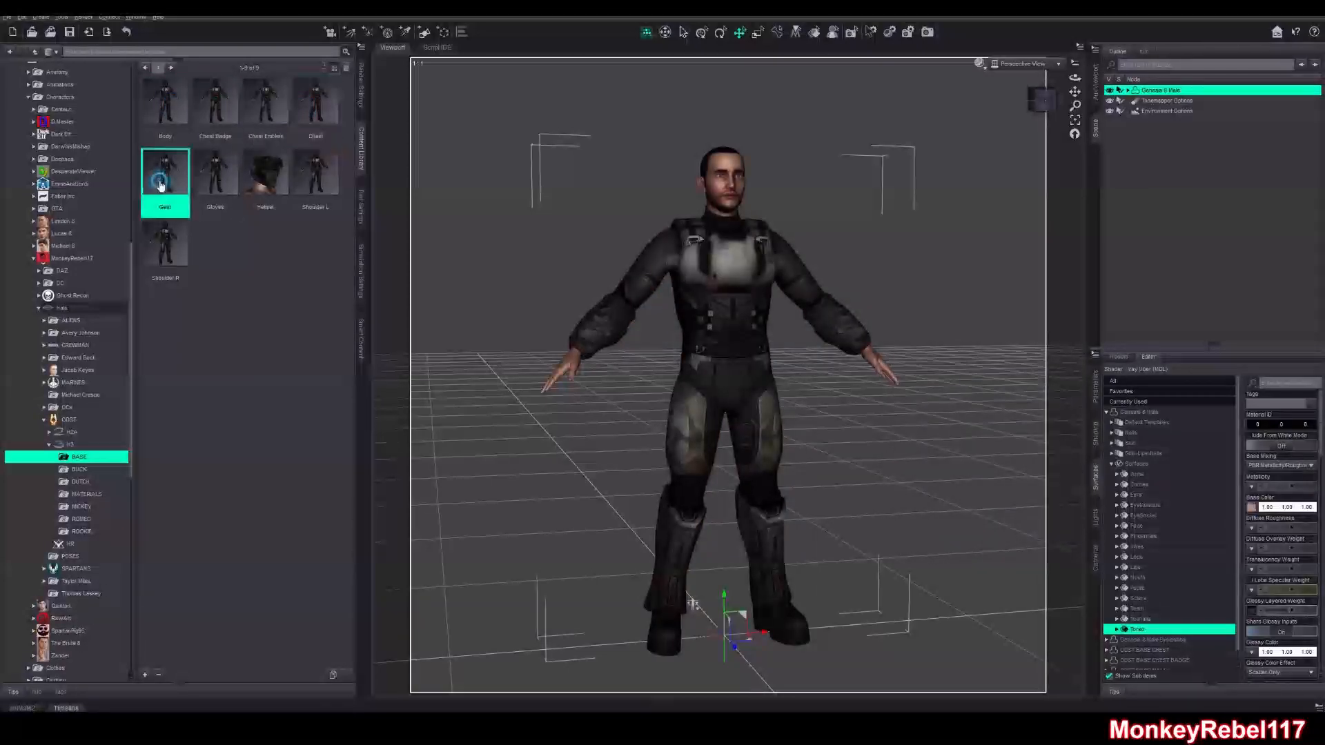
pyautogui.doubleClick(235, 179)
pyautogui.doubleClick(269, 176)
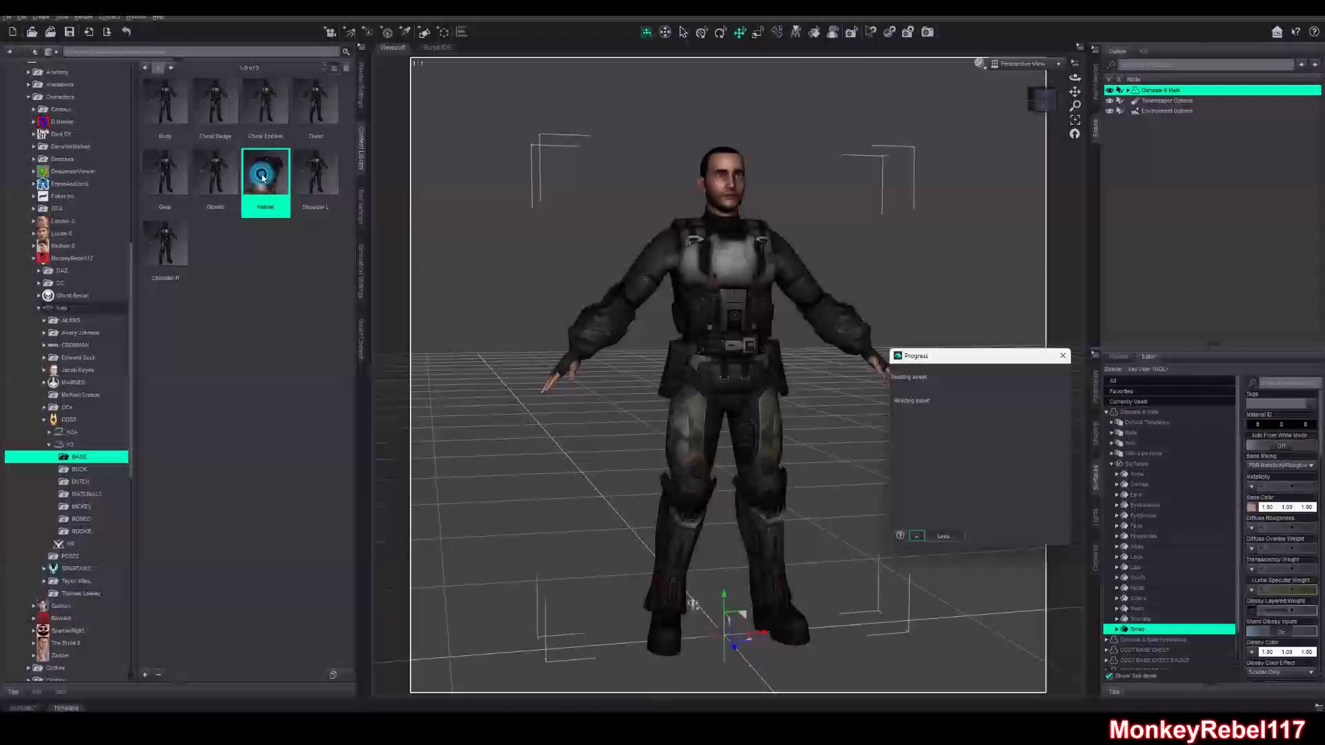
pyautogui.doubleClick(304, 179)
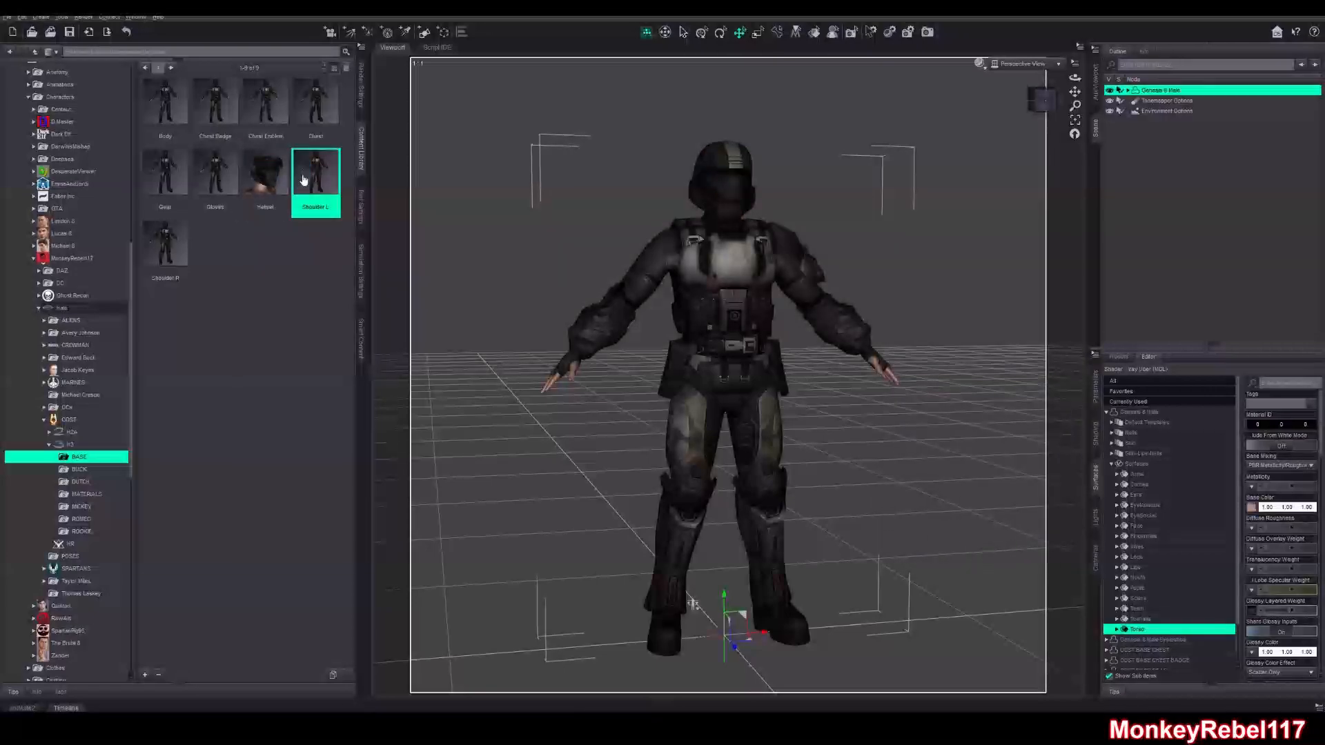
pyautogui.doubleClick(165, 243)
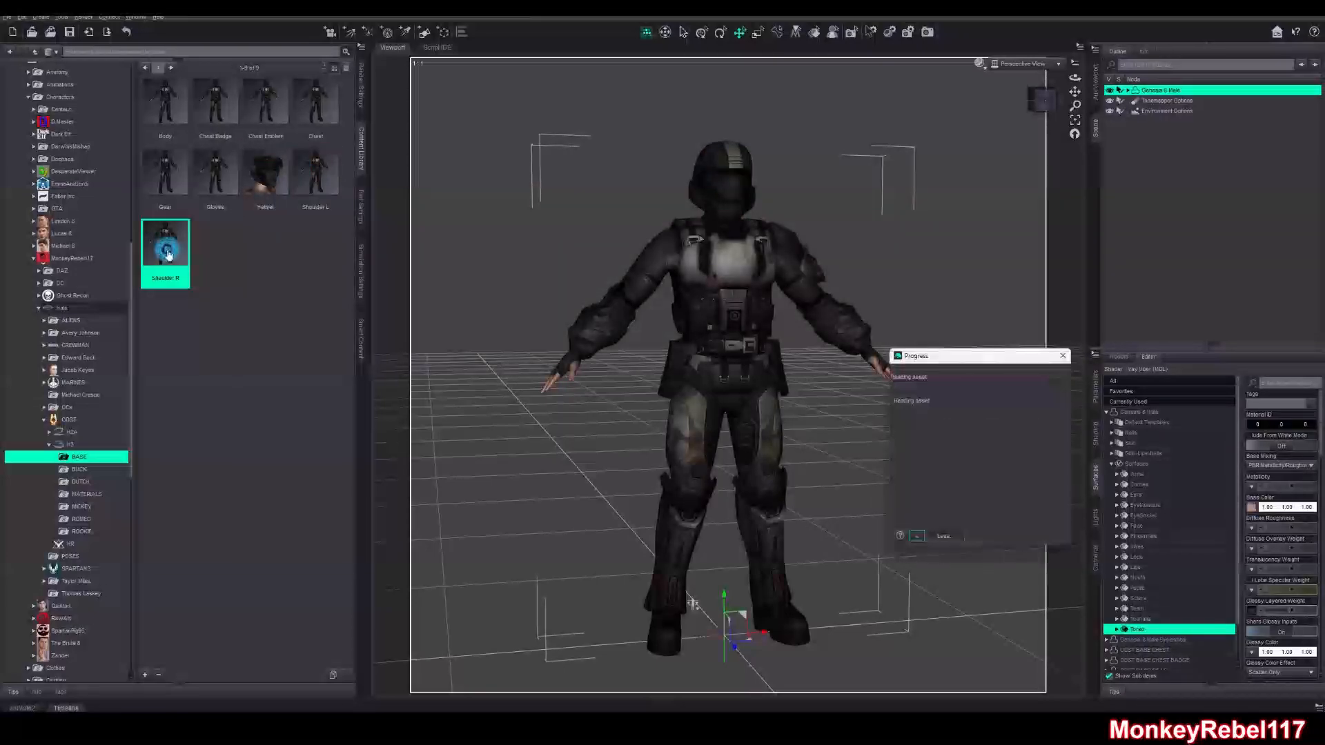
# Delete the ODST BASE SHOULDER L item from under Genesis 8 Male in the scene
pyautogui.click(1128, 91)
pyautogui.click(1189, 174)
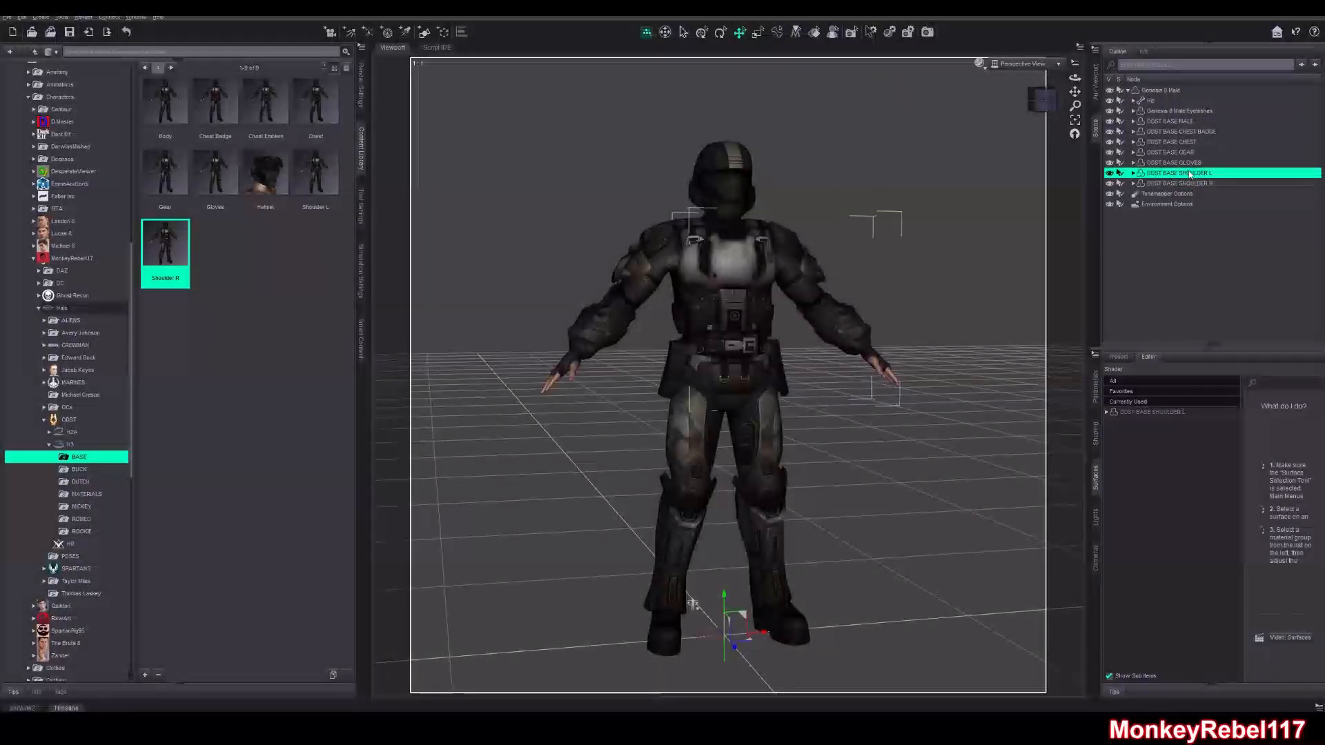
pyautogui.press('Delete')
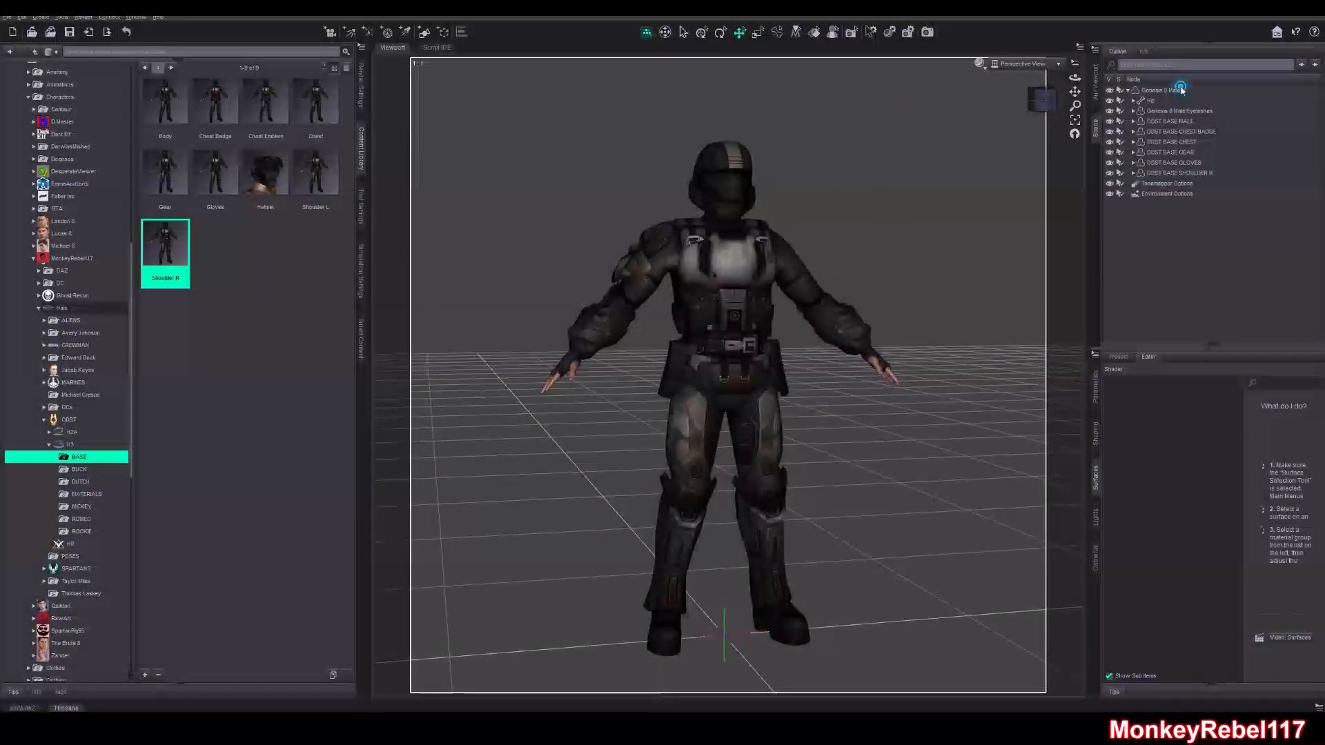
# Load the Gear item from the ODST MICKEY folder onto the Genesis 8 Male figure
pyautogui.click(1181, 90)
pyautogui.click(87, 505)
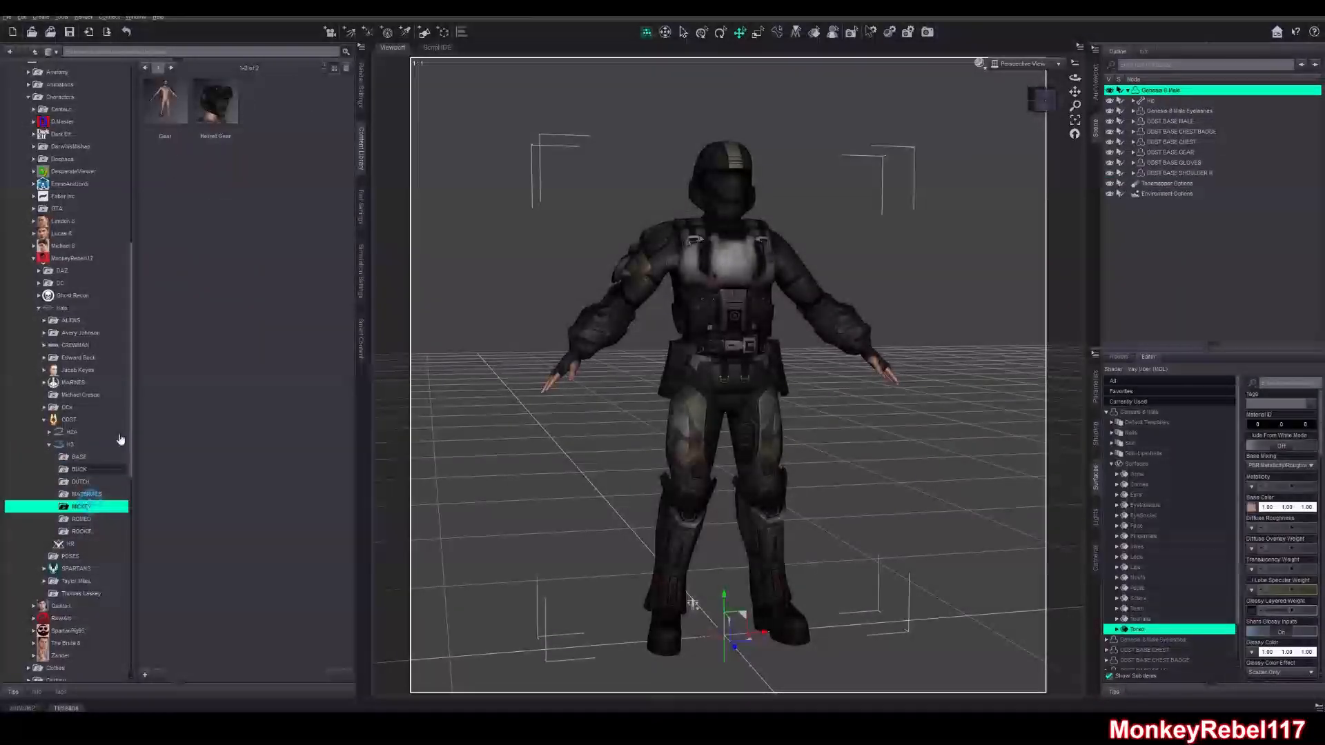
pyautogui.doubleClick(176, 95)
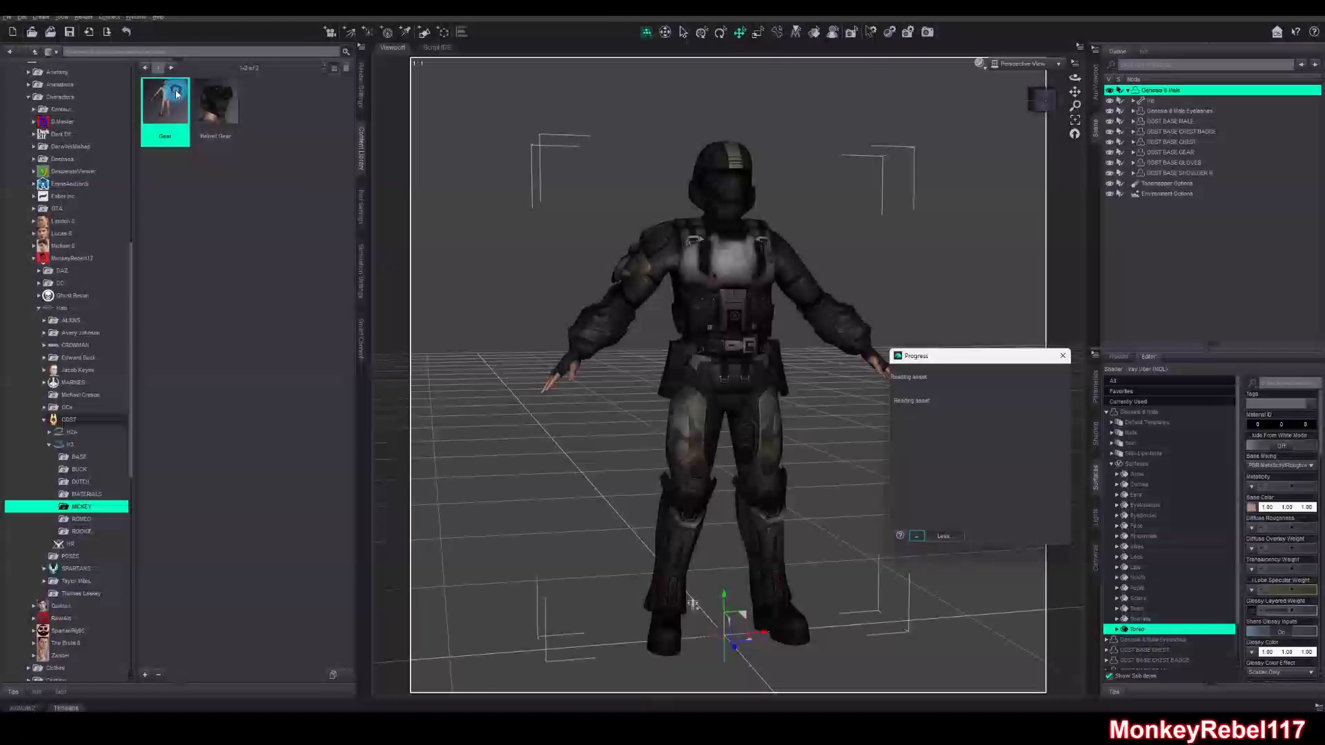
# Load the Mickey Helmet Gear onto the figure and select all ODST armor pieces, including the base helmet and helmet gear
pyautogui.doubleClick(228, 113)
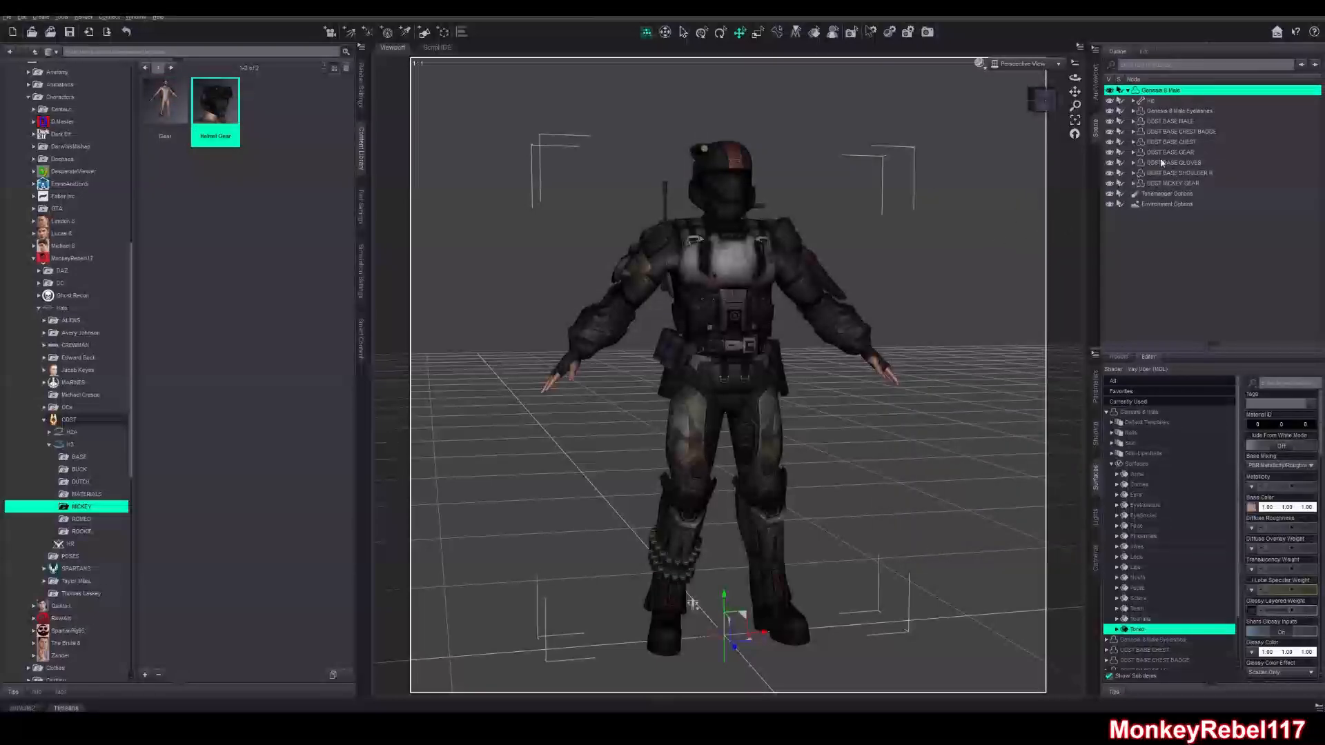
pyautogui.click(1164, 183)
pyautogui.keyDown('shift'); pyautogui.click(1178, 122); pyautogui.keyUp('shift')
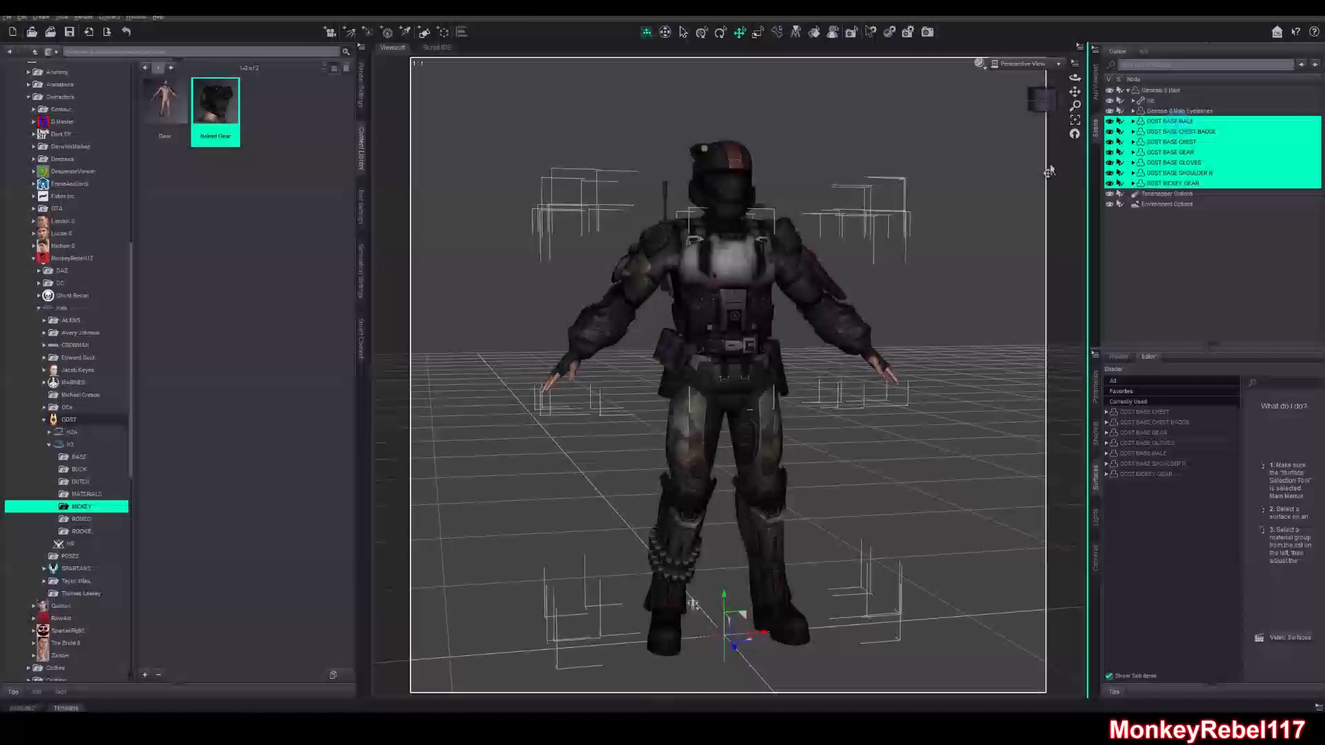
pyautogui.keyDown('ctrl'); pyautogui.click(719, 194); pyautogui.keyUp('ctrl')
pyautogui.keyDown('ctrl'); pyautogui.click(698, 160); pyautogui.keyUp('ctrl')
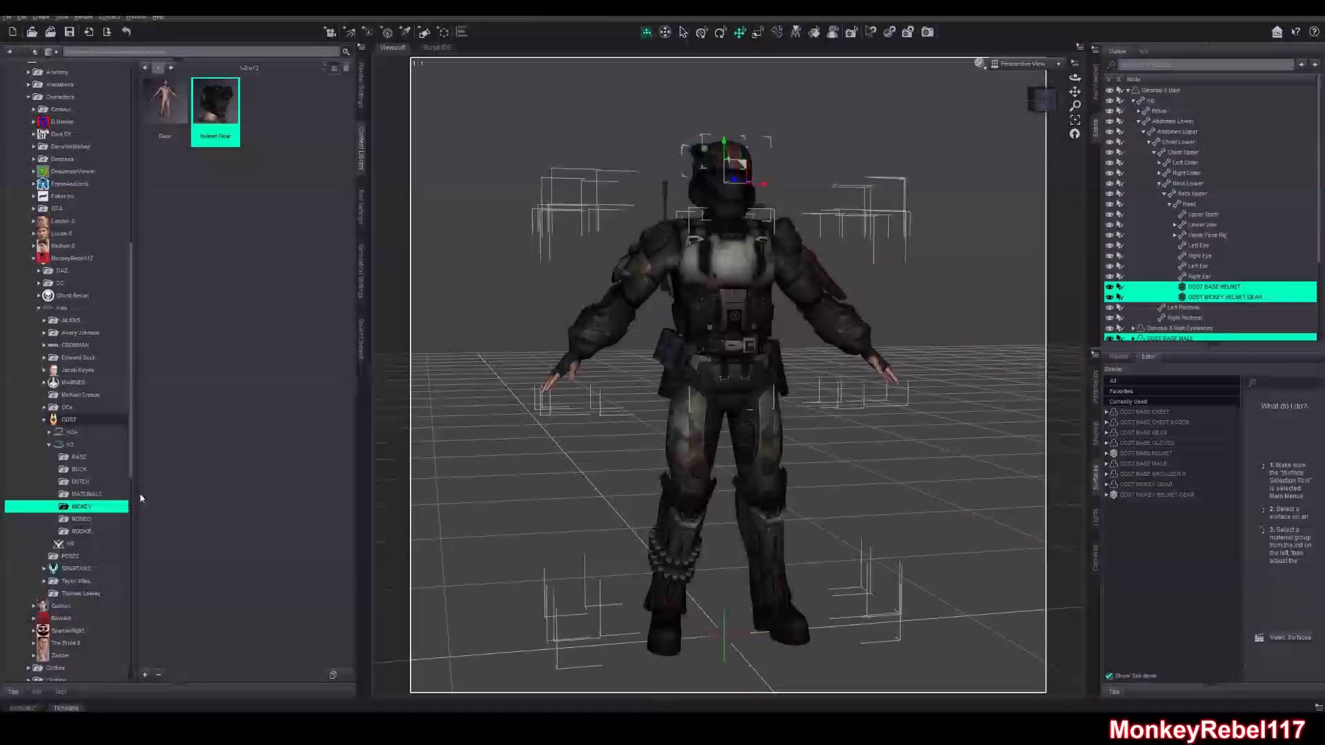
# Apply the ODST Mickey base chest, helmet and shoulder presets from the MATERIALS folder to the selected armor
pyautogui.click(86, 494)
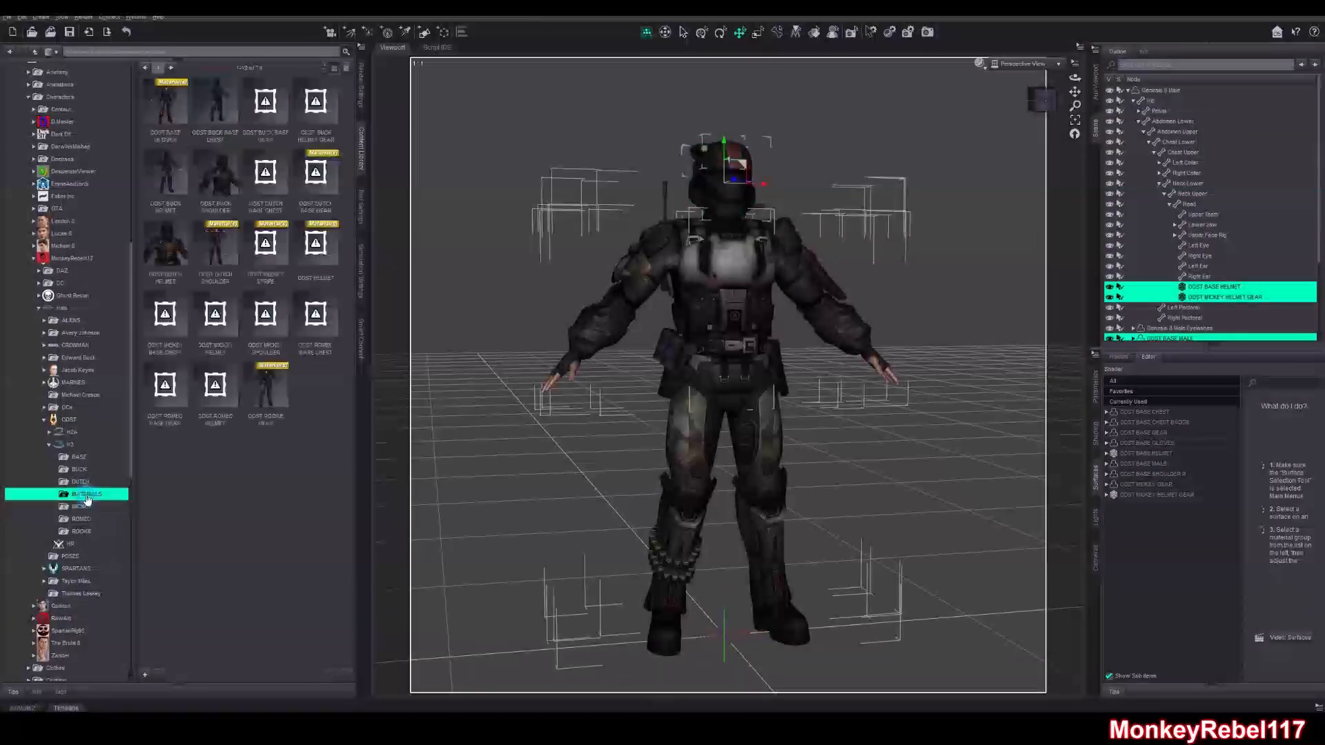
pyautogui.doubleClick(174, 332)
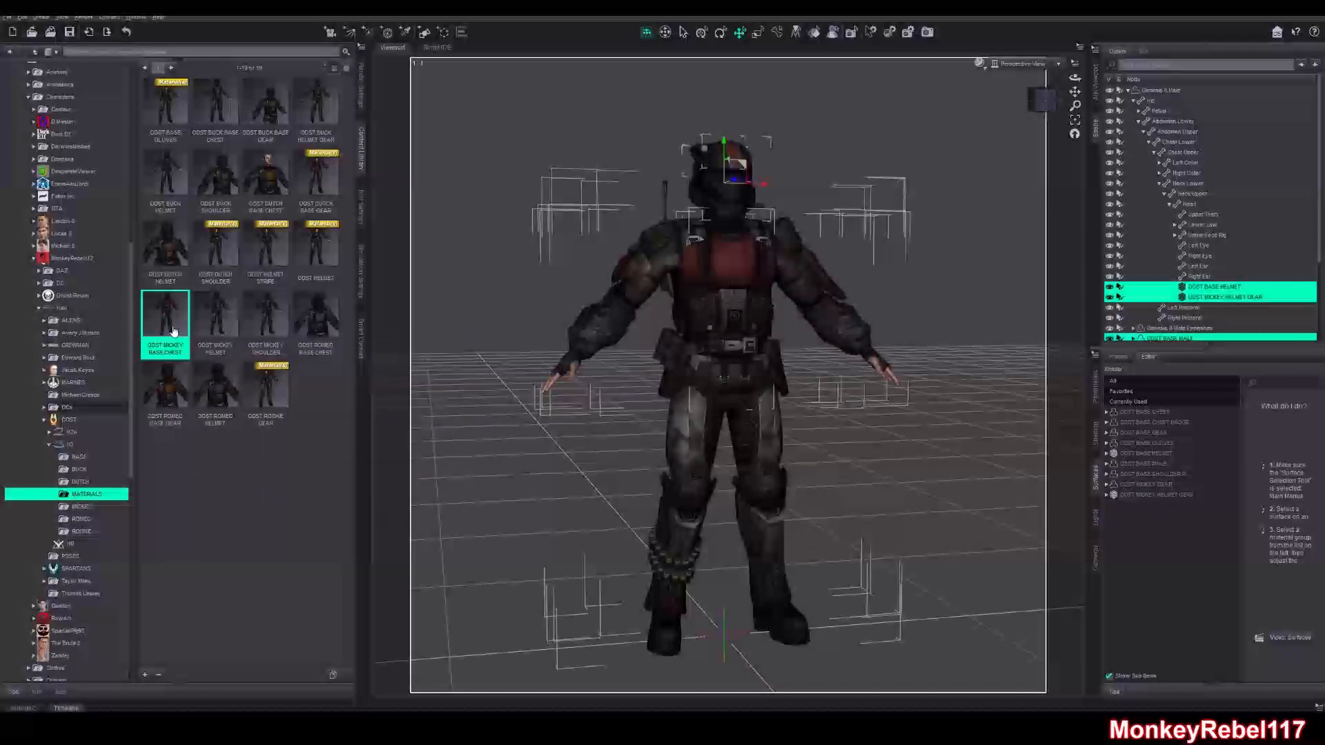
pyautogui.click(223, 322)
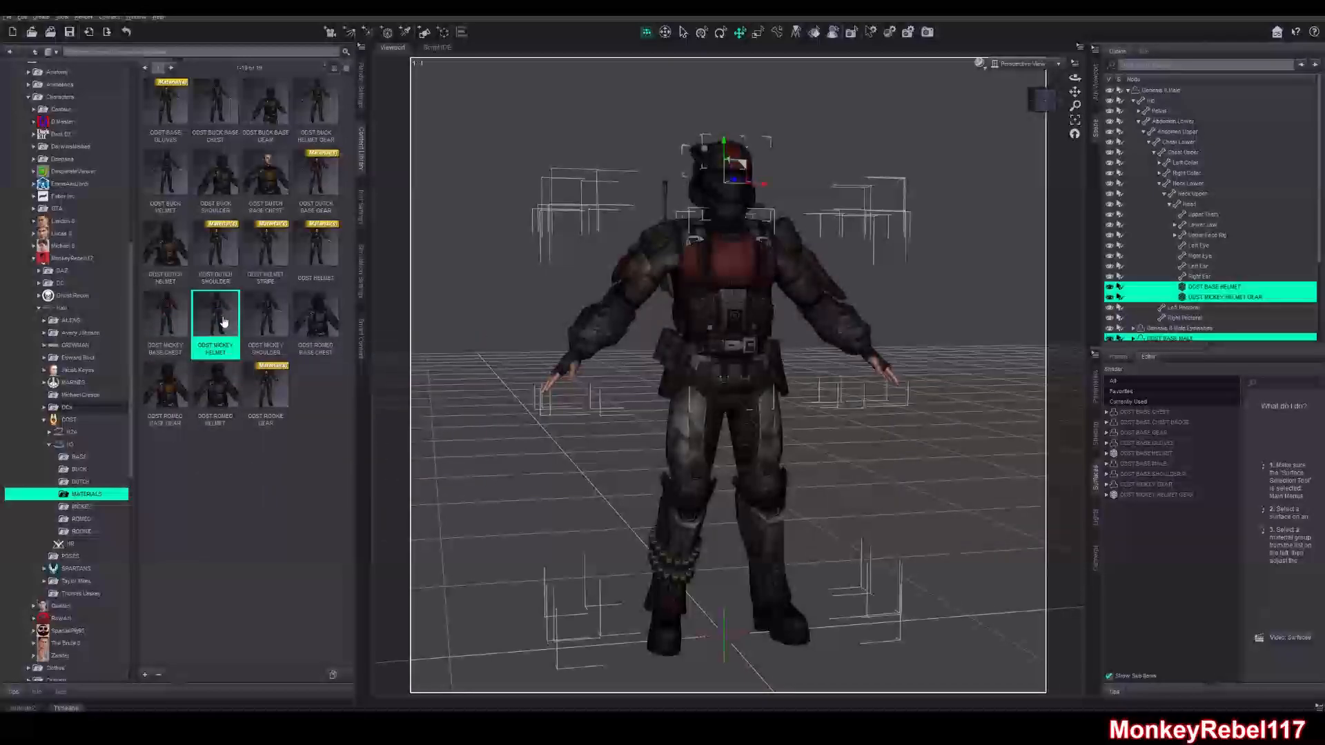
pyautogui.click(262, 319)
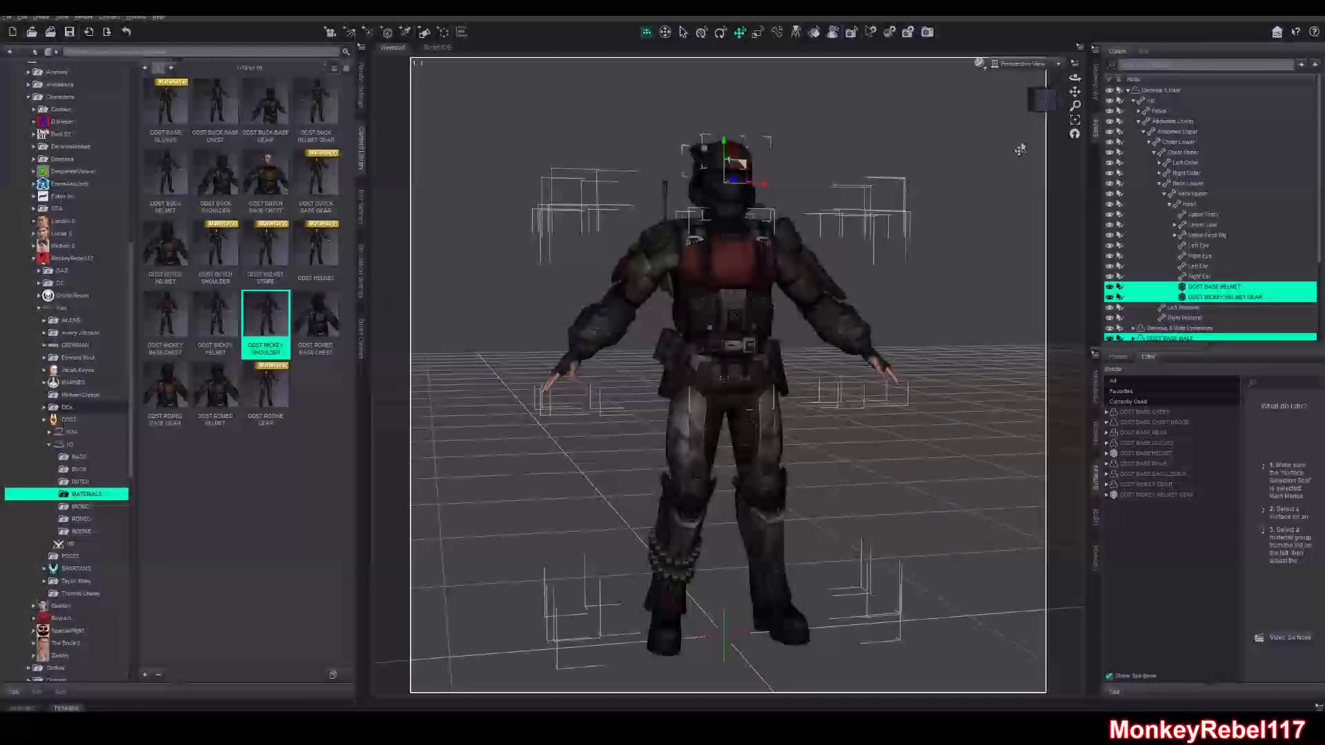
# Preview the full armored figure in the viewport with NVIDIA Iray shading
pyautogui.scroll(3, 988, 164)
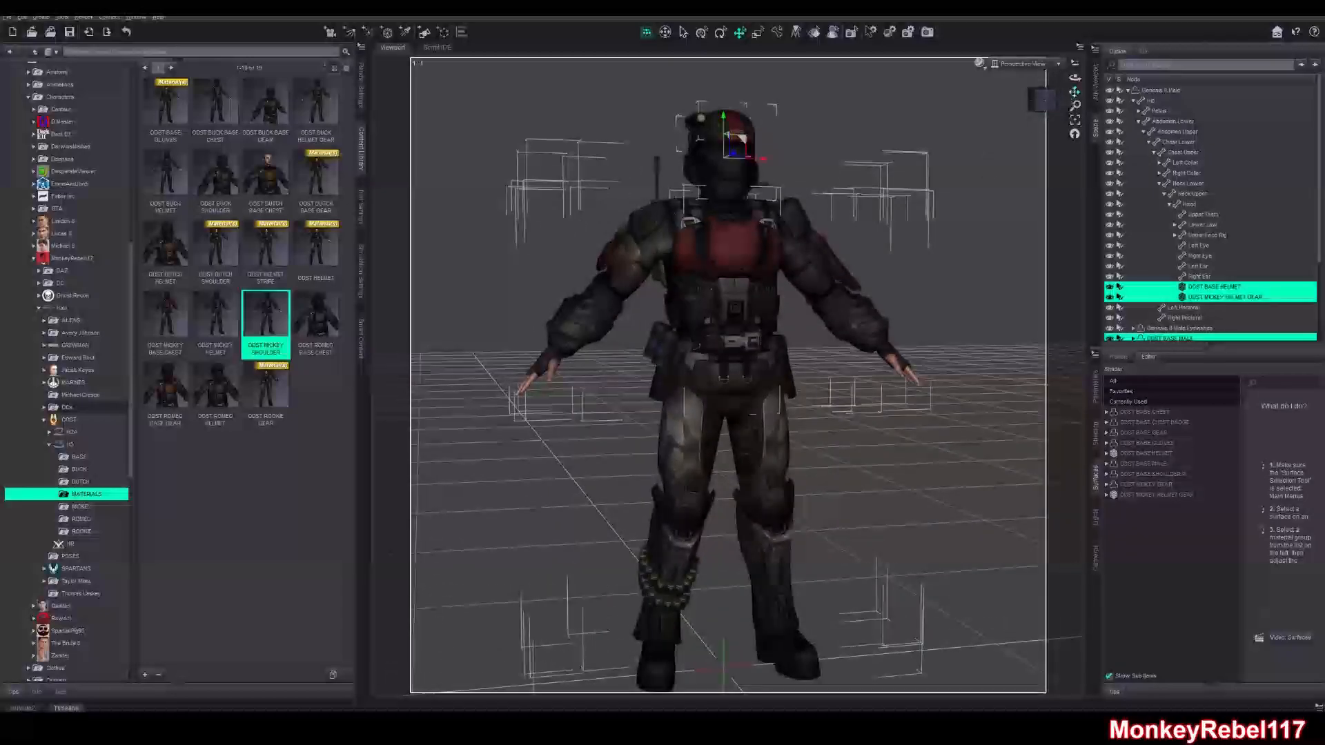
pyautogui.moveTo(1075, 92); pyautogui.dragTo(1083, 77)
pyautogui.click(980, 65)
pyautogui.click(987, 197)
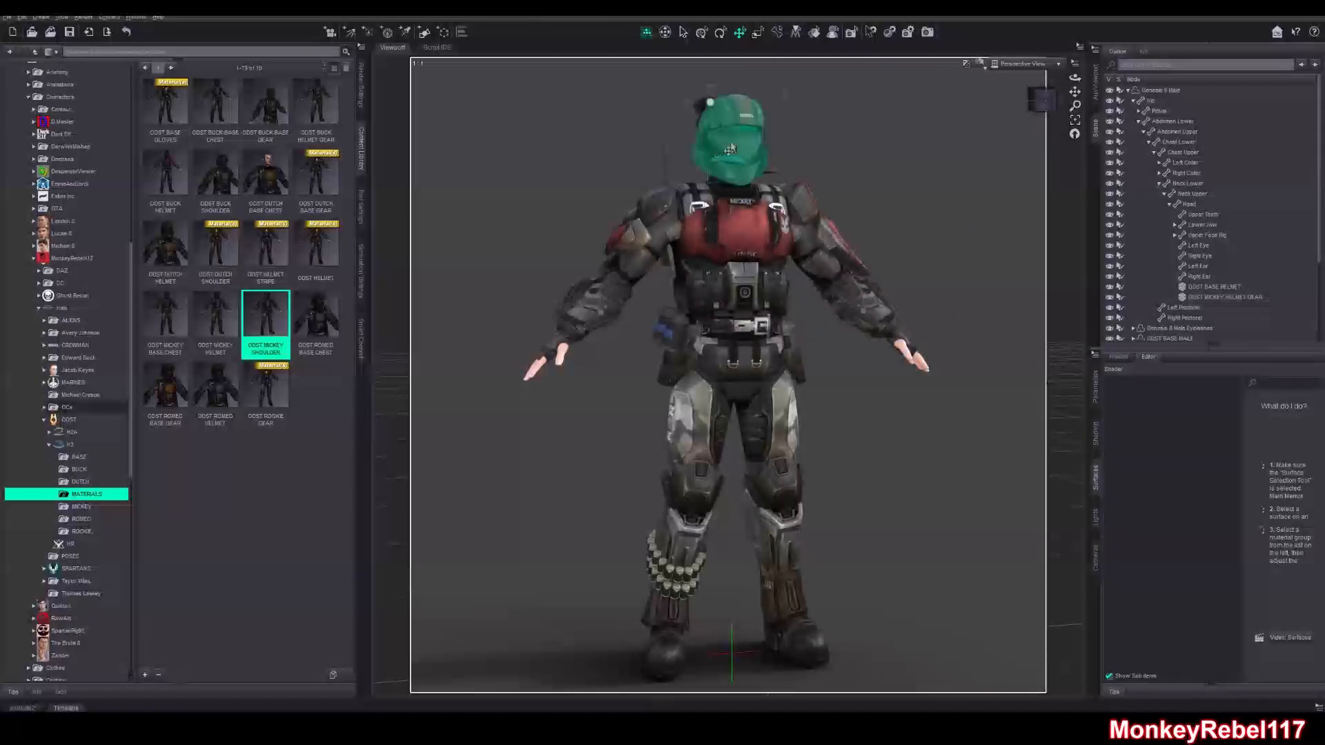
# Temporarily hide the ODST base helmet and Mickey helmet gear to check the face, and make them visible again
pyautogui.click(739, 142)
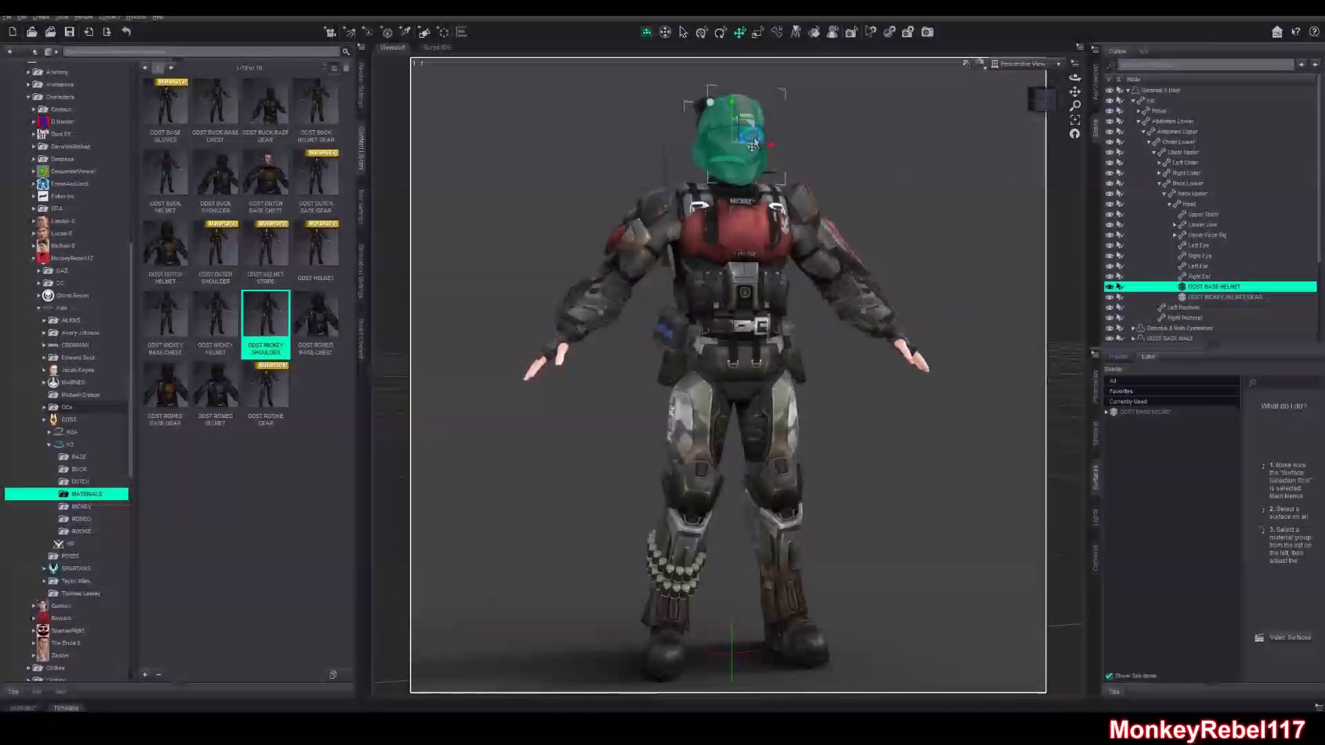
pyautogui.click(1108, 287)
pyautogui.click(973, 246)
pyautogui.moveTo(1050, 106)
pyautogui.mouseDown()
pyautogui.moveTo(1104, 108)
pyautogui.moveTo(1052, 109)
pyautogui.mouseUp()
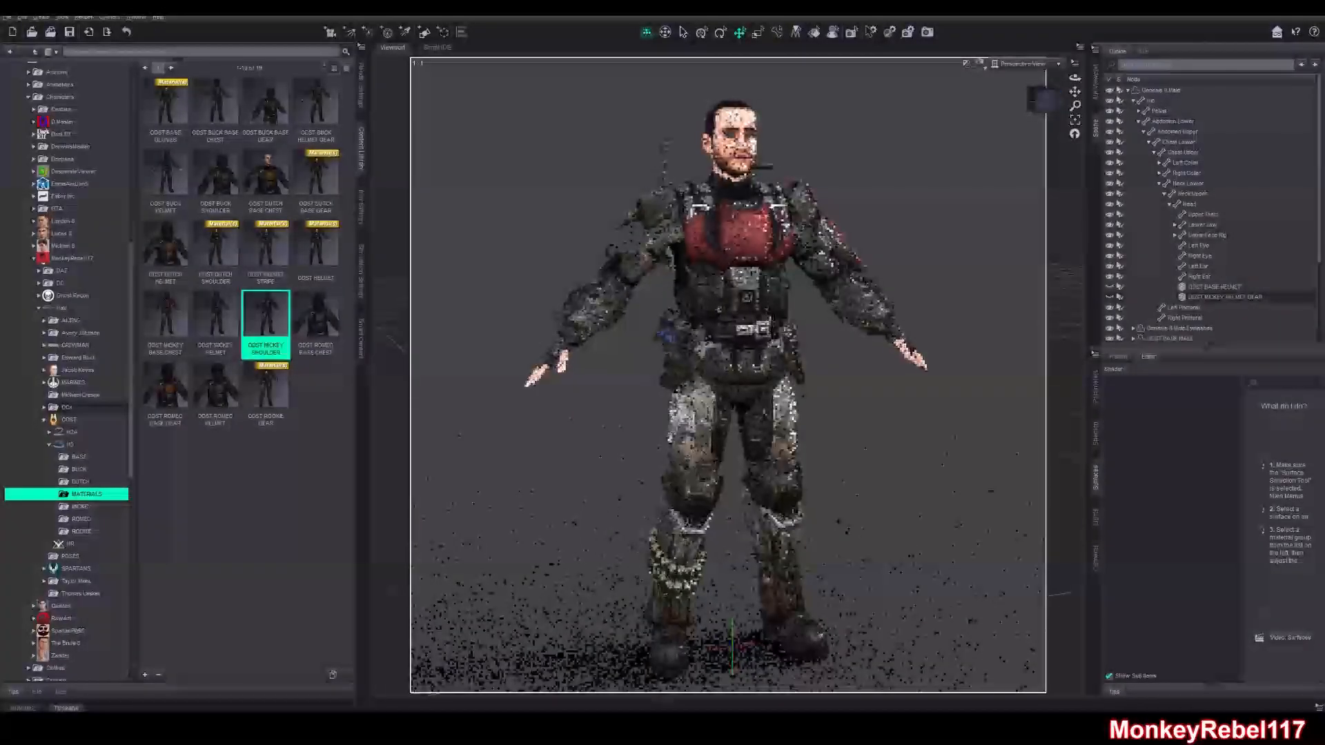
pyautogui.click(1108, 287)
# Select the visor surface of the ODST base helmet and lower its Cutout Opacity to fully transparent
pyautogui.click(749, 162)
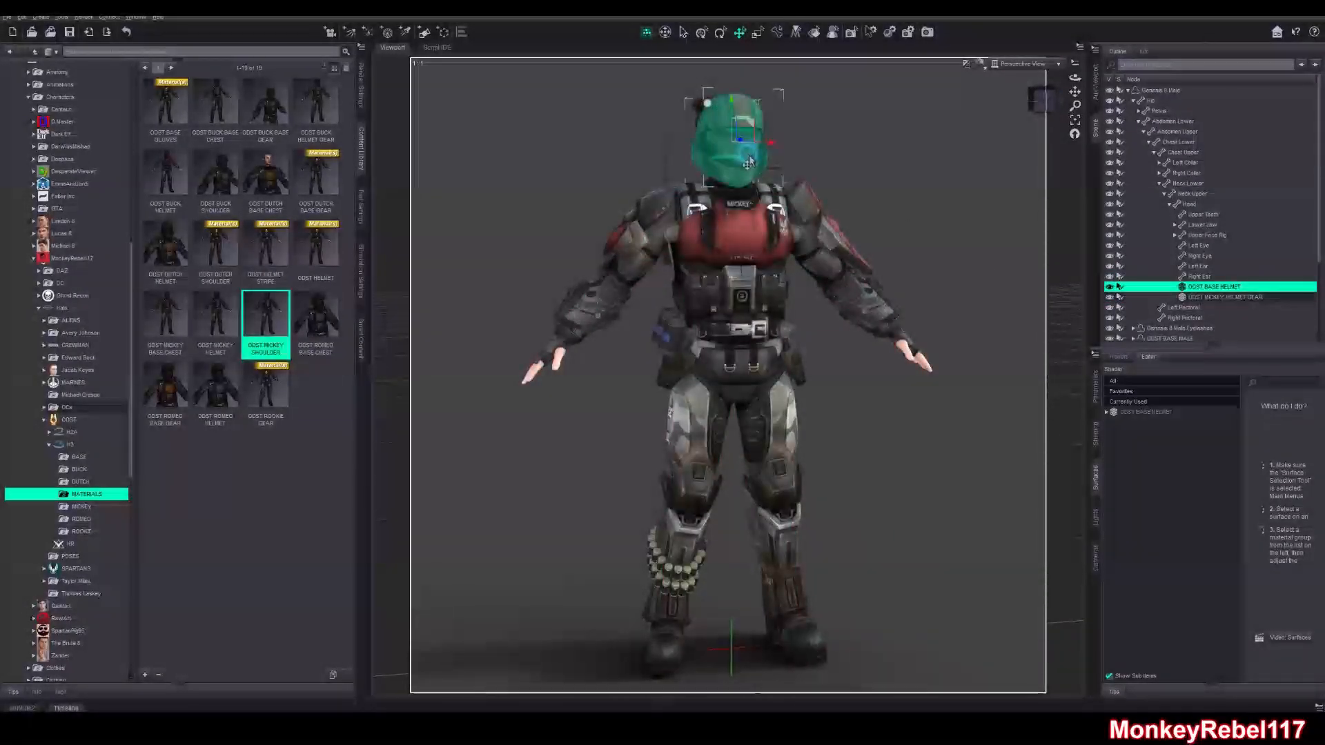
pyautogui.click(1142, 415)
pyautogui.click(1107, 412)
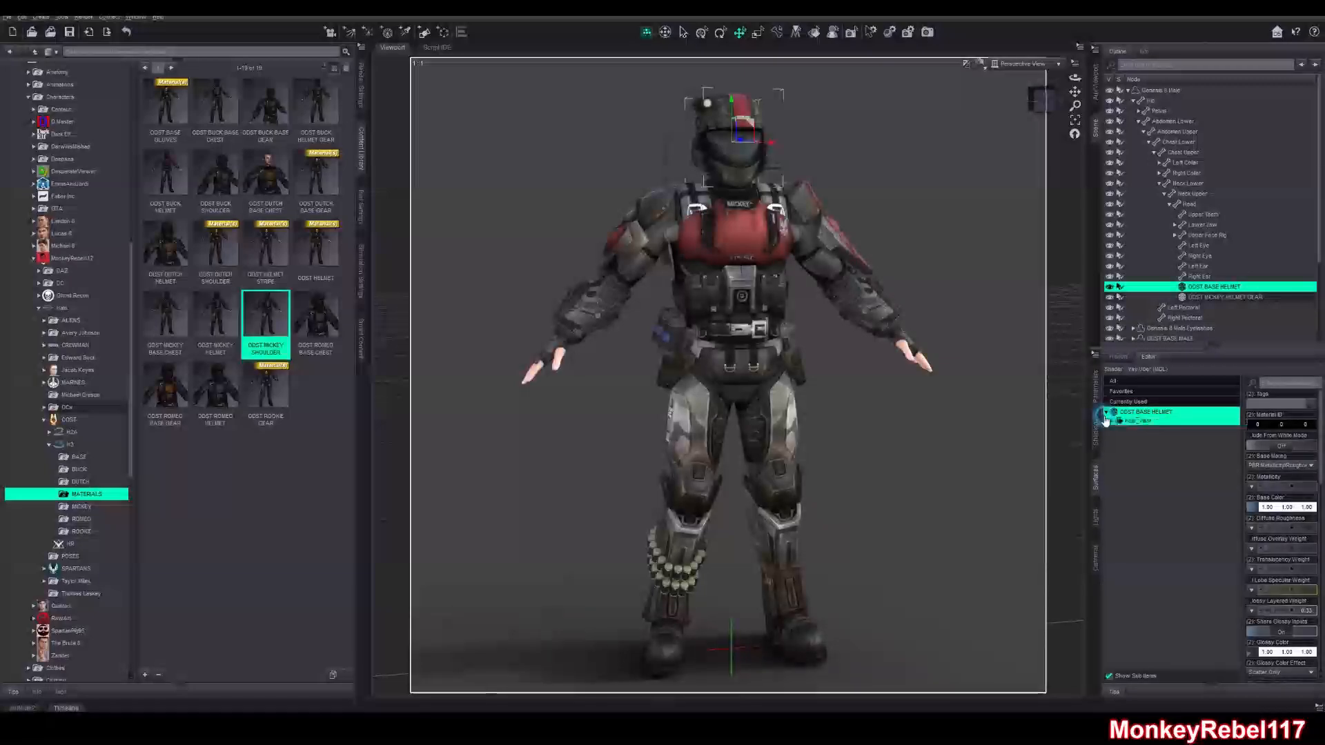
pyautogui.click(1133, 432)
pyautogui.scroll(-15, 1283, 552)
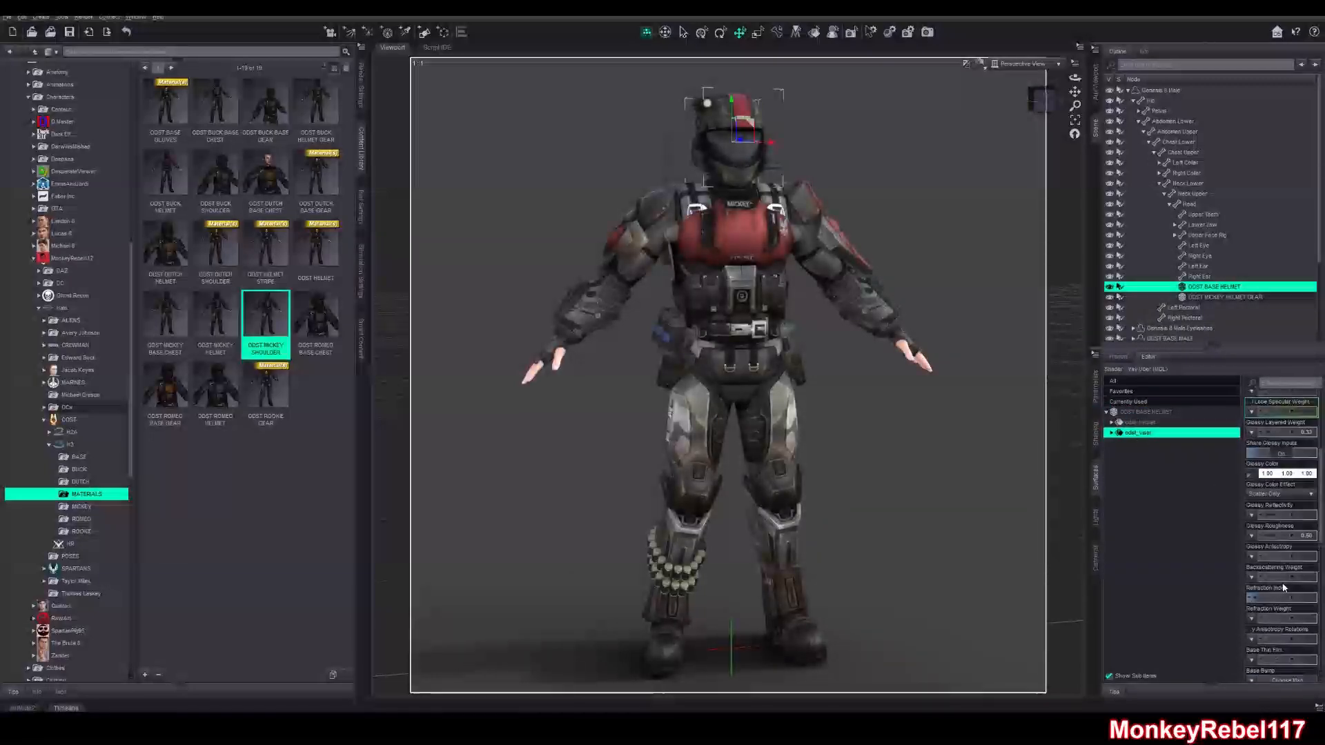
pyautogui.scroll(-1, 1286, 590)
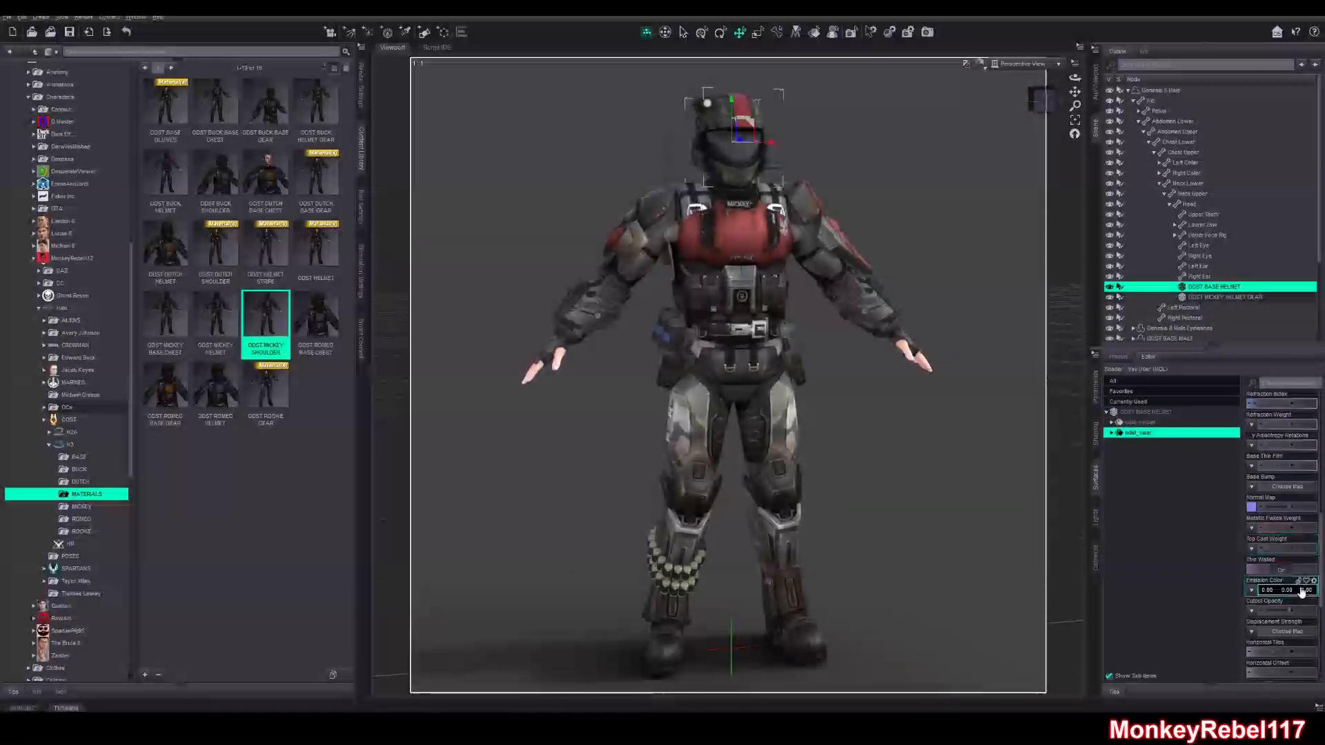
pyautogui.moveTo(1294, 614); pyautogui.dragTo(1235, 608)
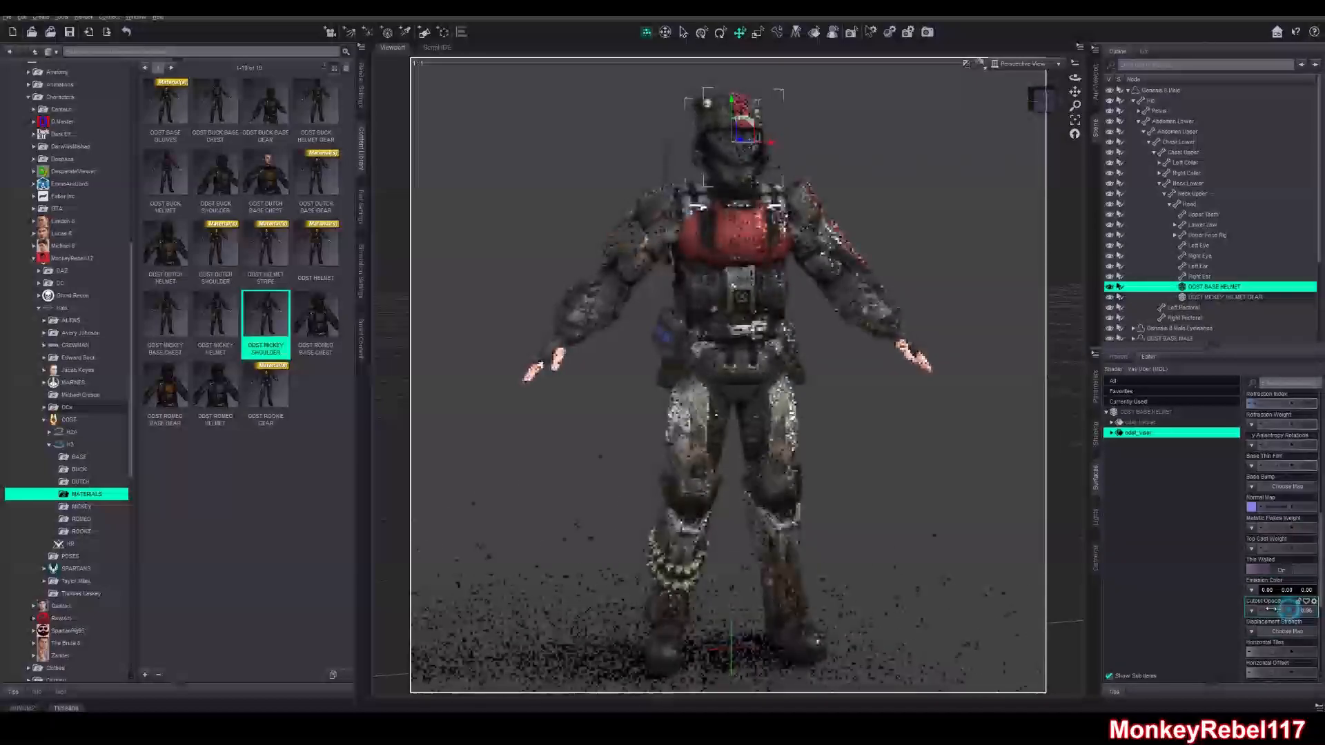
# Set the helmet visor's Cutout Opacity to 0.5
pyautogui.click(1308, 611)
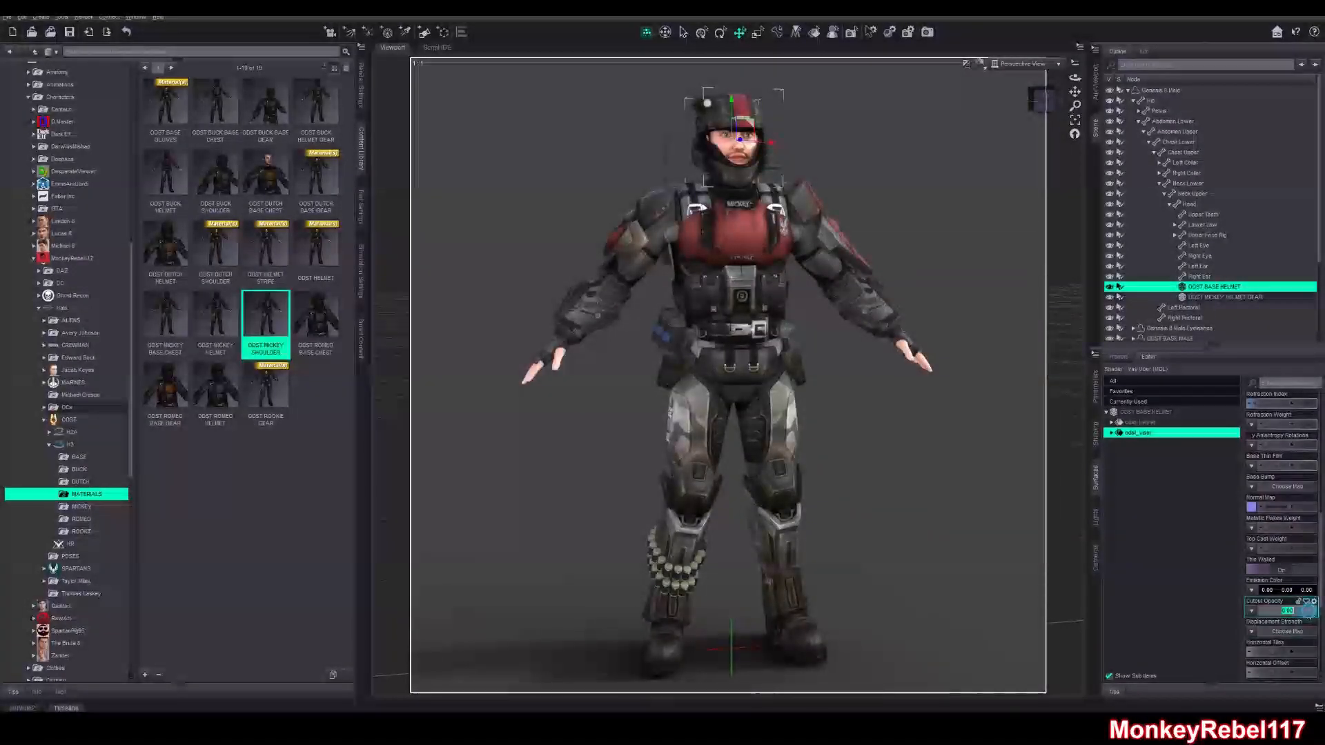
pyautogui.write('.5')
pyautogui.press('Return')
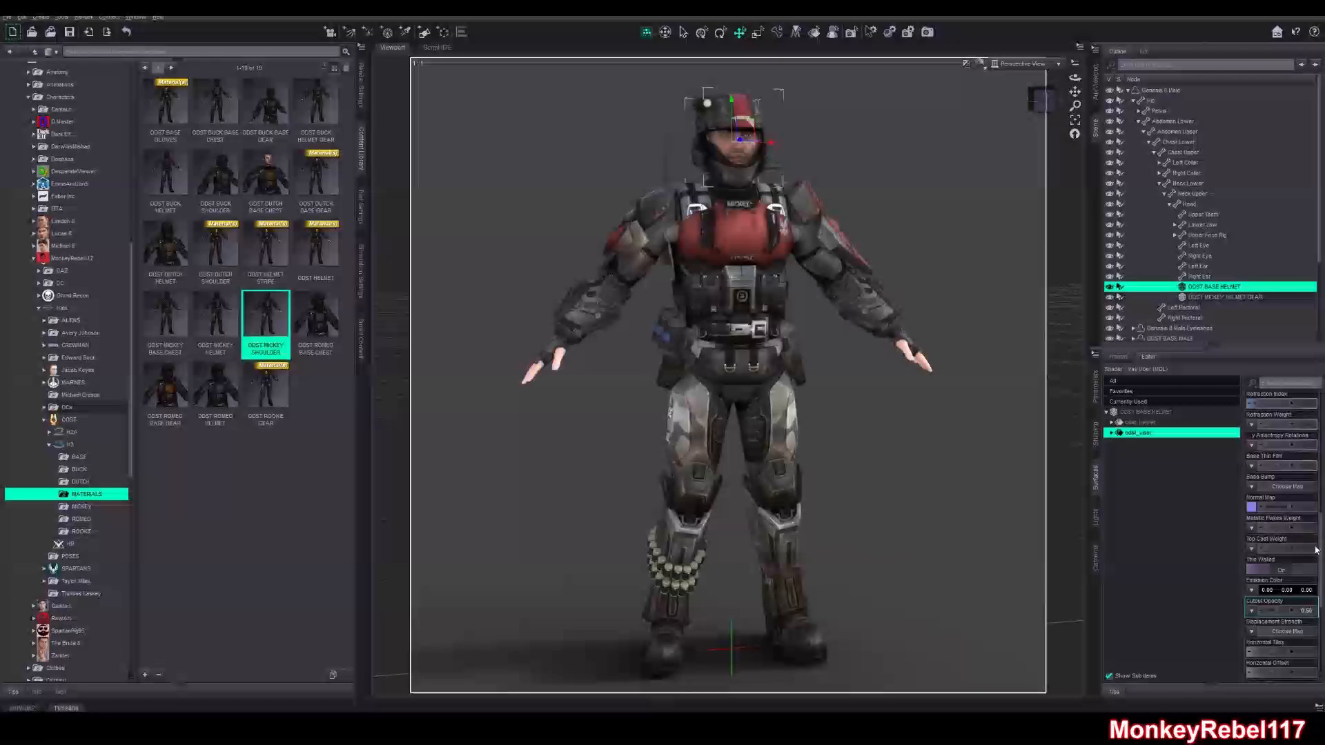
# Try a lower Cutout Opacity of about 0.15 on the visor from an angled view, and restore it to fully opaque
pyautogui.moveTo(1045, 103); pyautogui.dragTo(1032, 153)
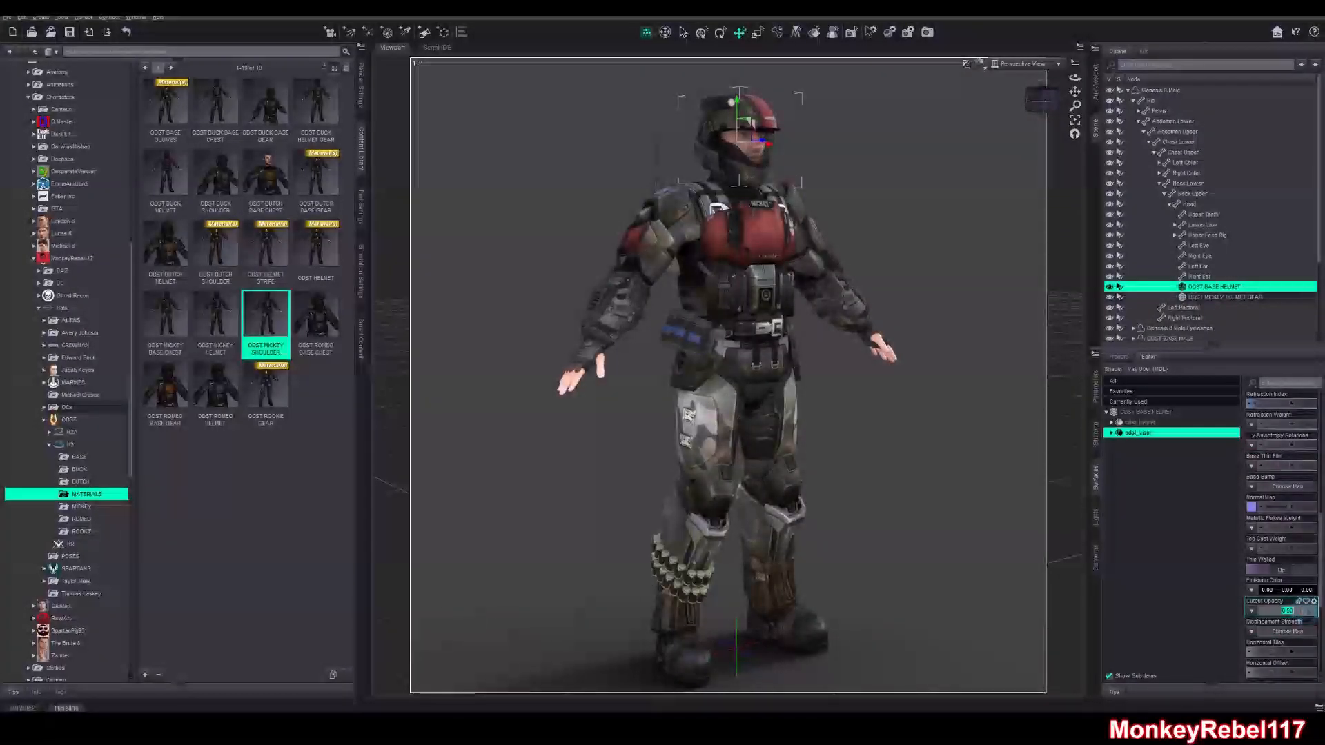
pyautogui.press('Return')
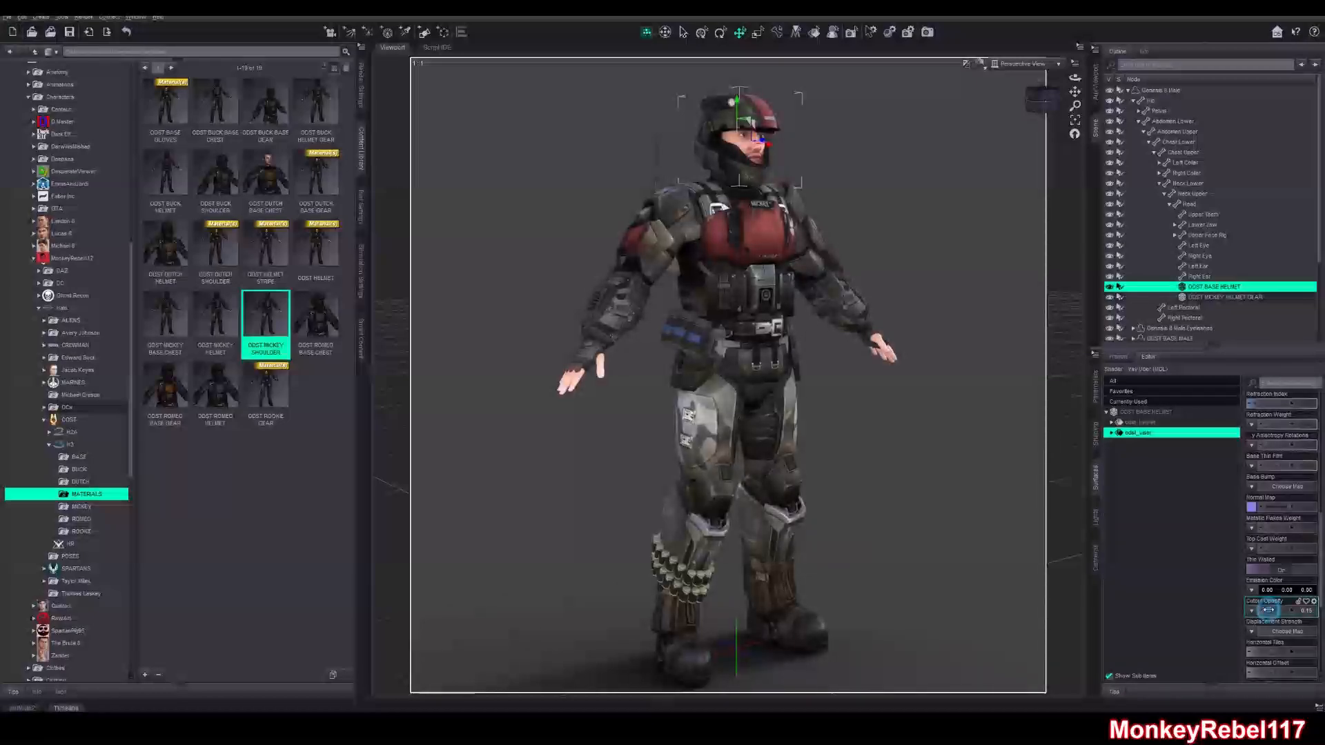
pyautogui.moveTo(1268, 610); pyautogui.dragTo(1280, 610)
pyautogui.moveTo(1049, 100); pyautogui.dragTo(1031, 102)
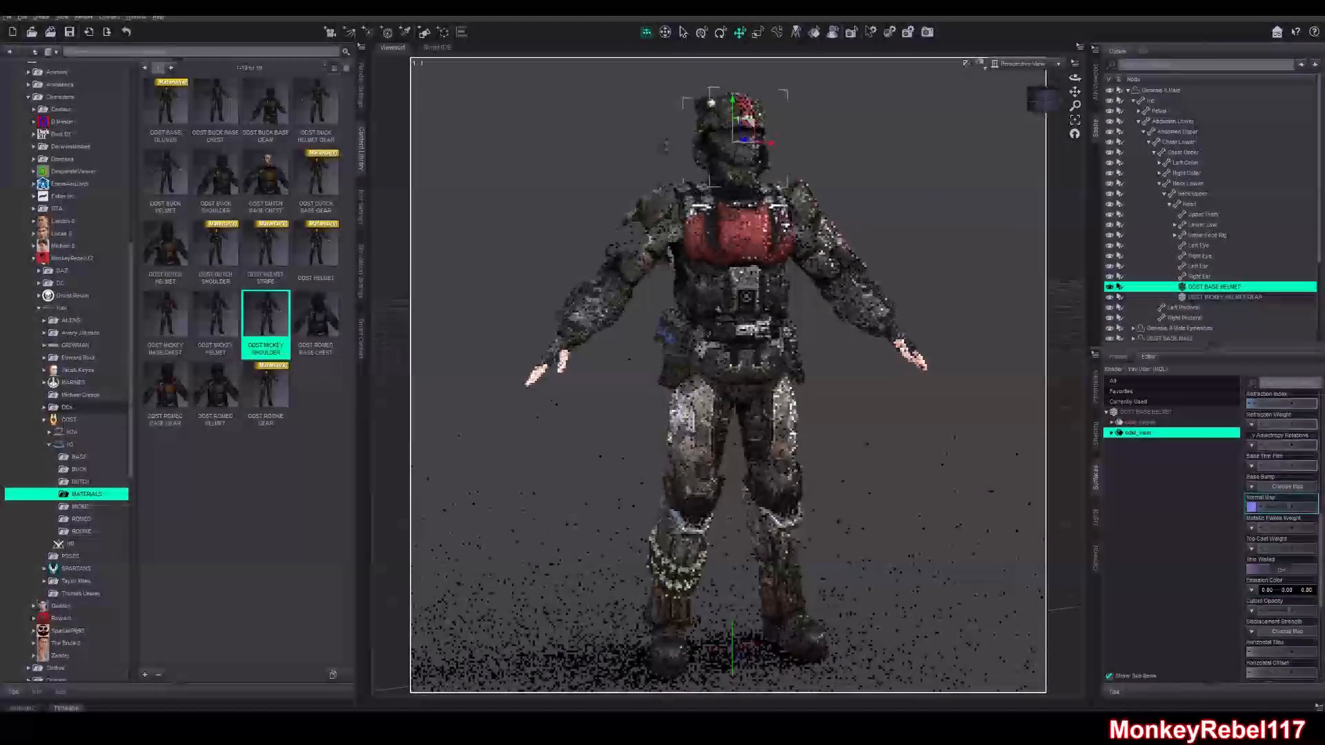
# Return the viewport to Texture Shaded display and deselect the helmet
pyautogui.click(982, 65)
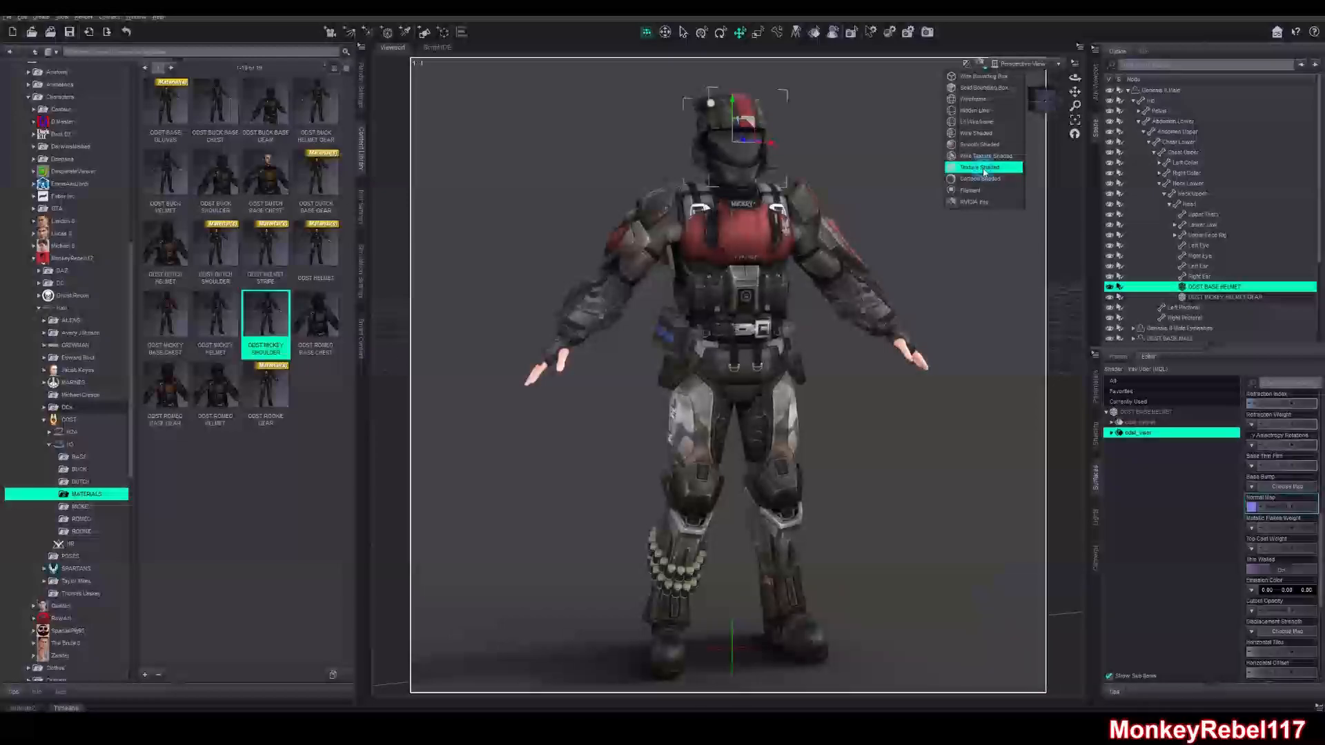
pyautogui.click(979, 167)
pyautogui.click(905, 274)
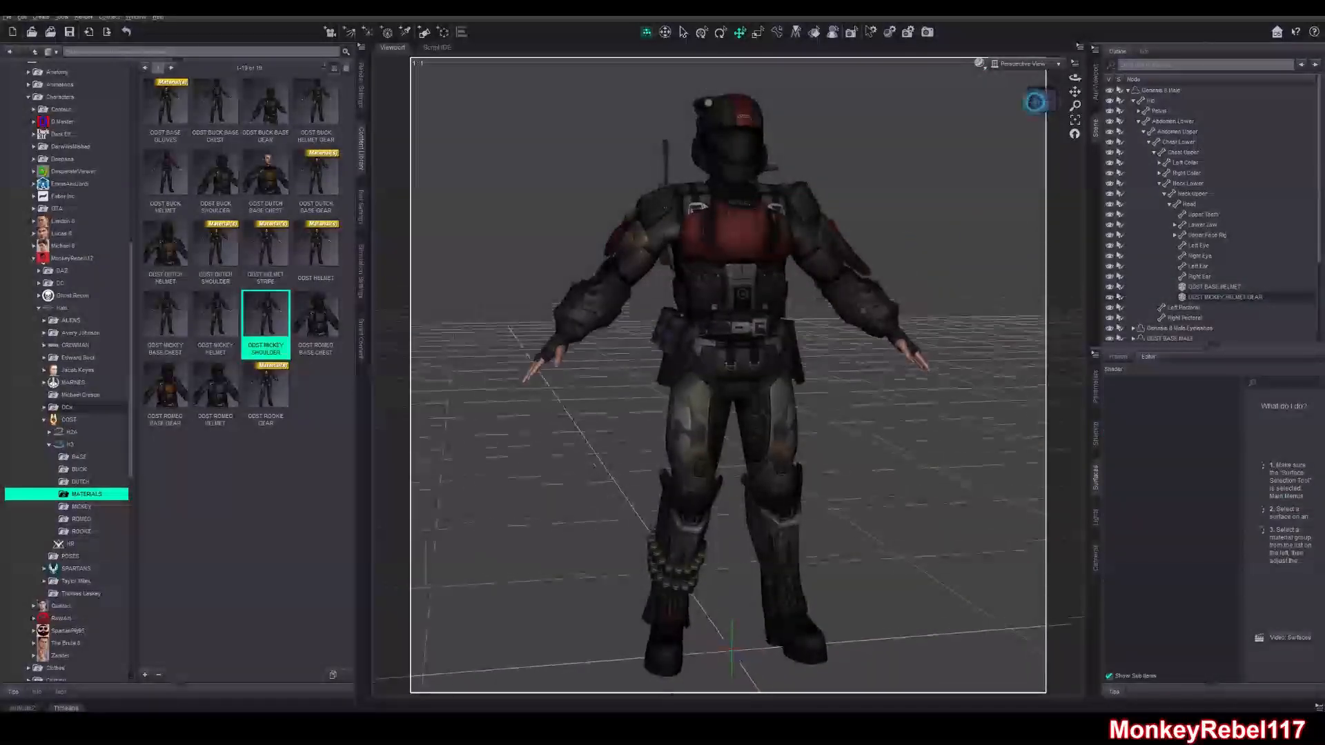